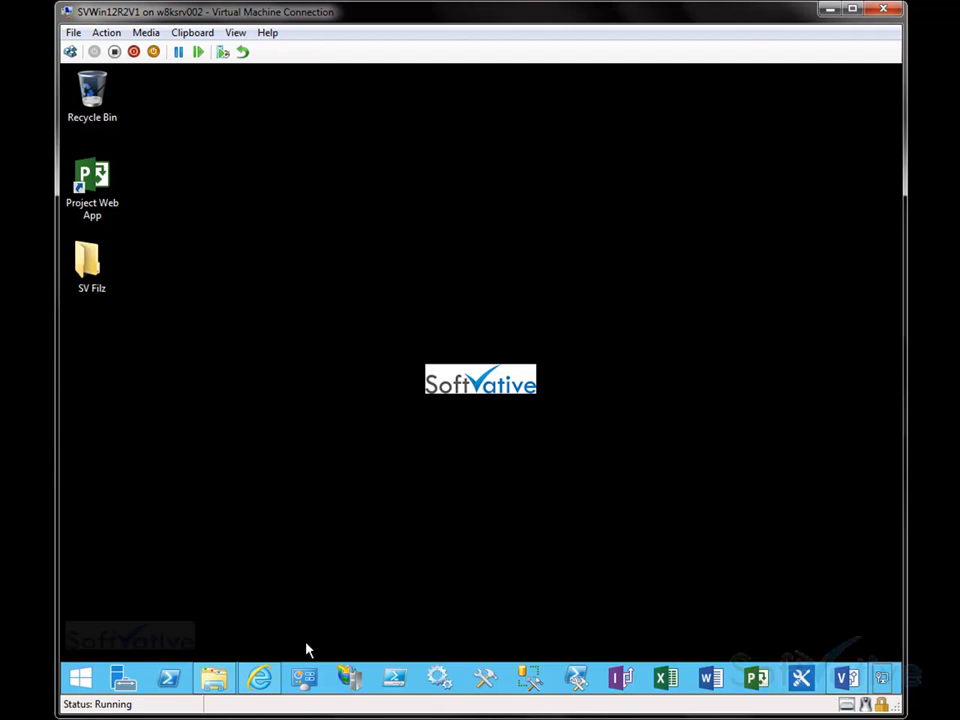
Step: Open the PPM Project Request site in the browser and briefly view Project Web App in a new tab before closing it
left_click(268, 688)
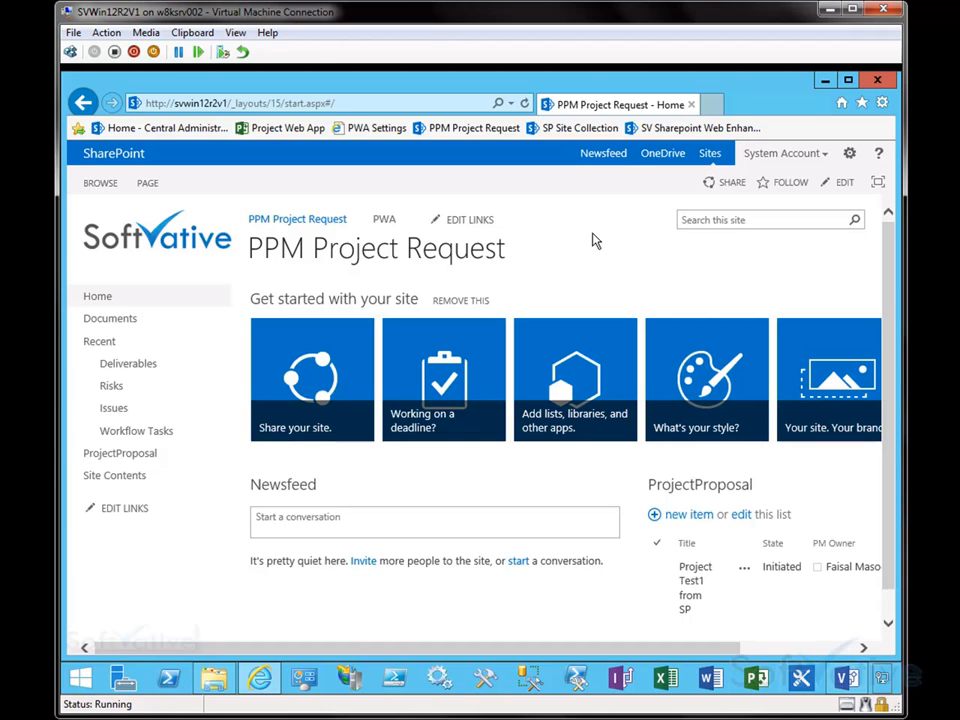
left_click(711, 106)
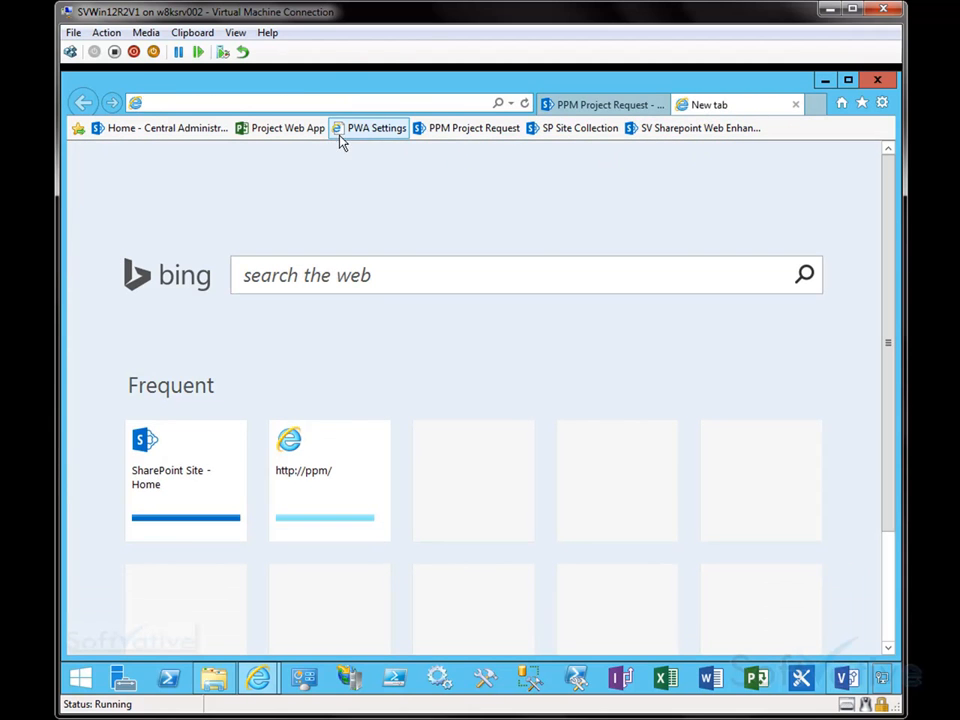
left_click(272, 130)
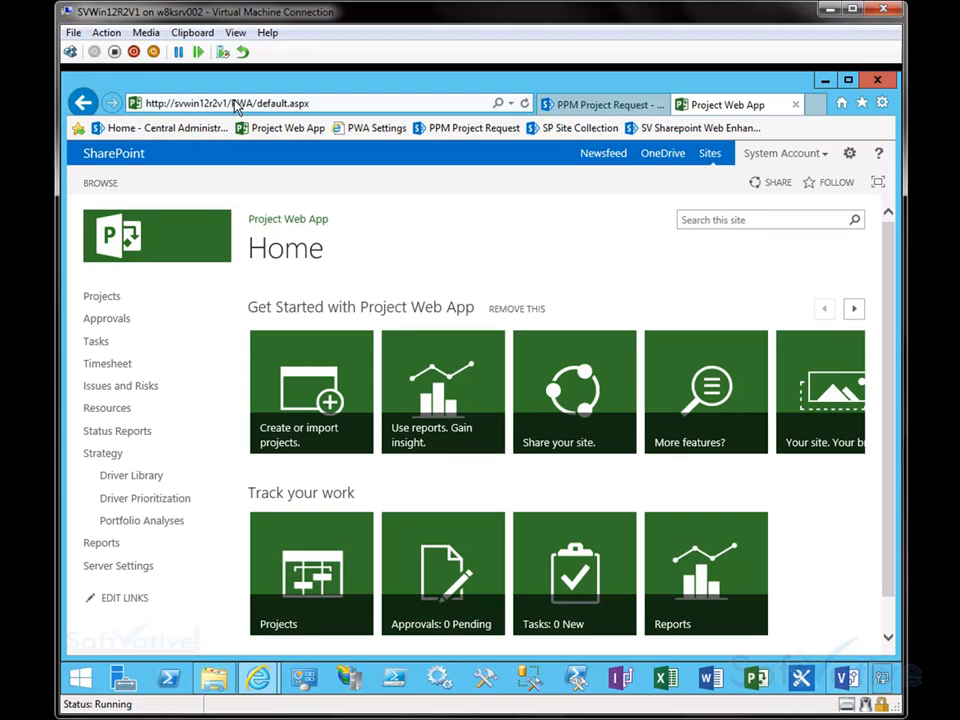
left_click(796, 105)
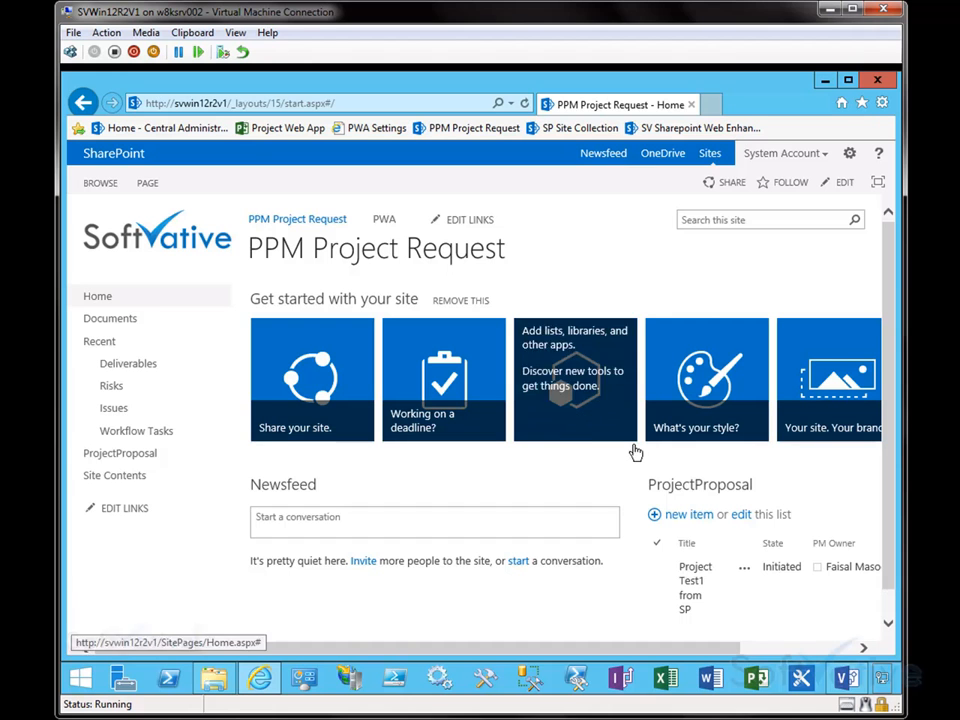
Step: Switch to the Visio solution flowchart and zoom in on the first process steps
left_click(845, 679)
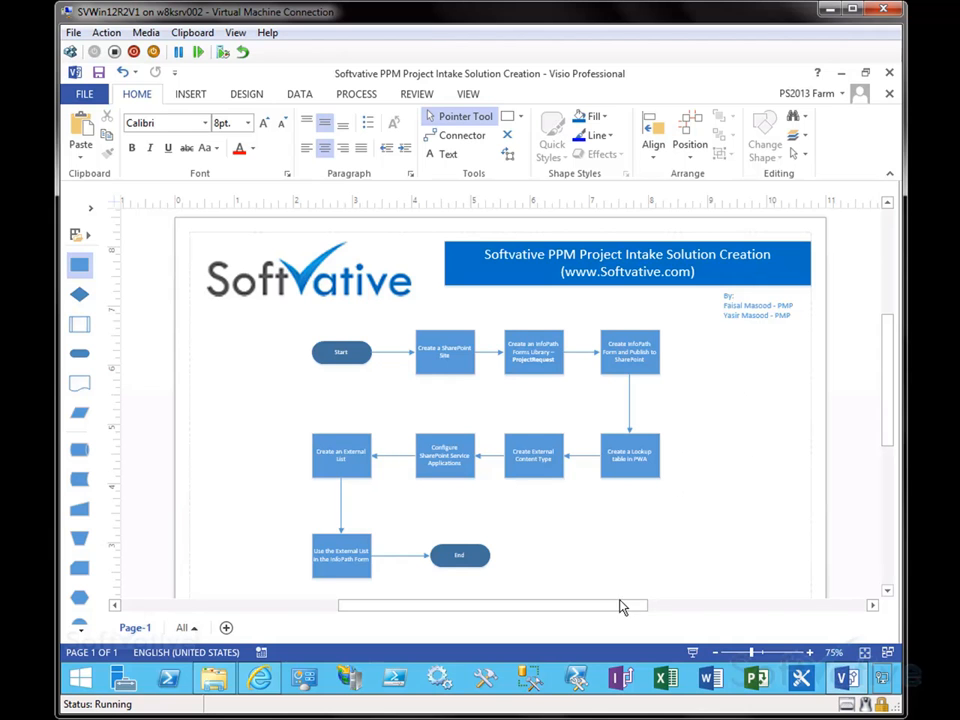
left_click_drag(621, 606, 632, 608)
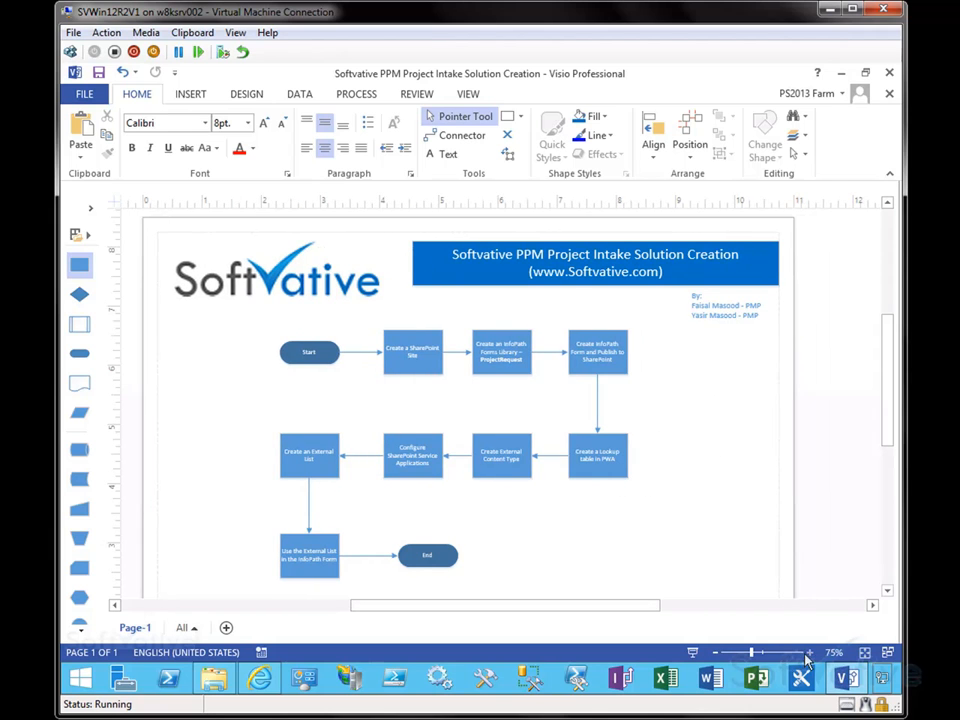
left_click(809, 652)
left_click(809, 652)
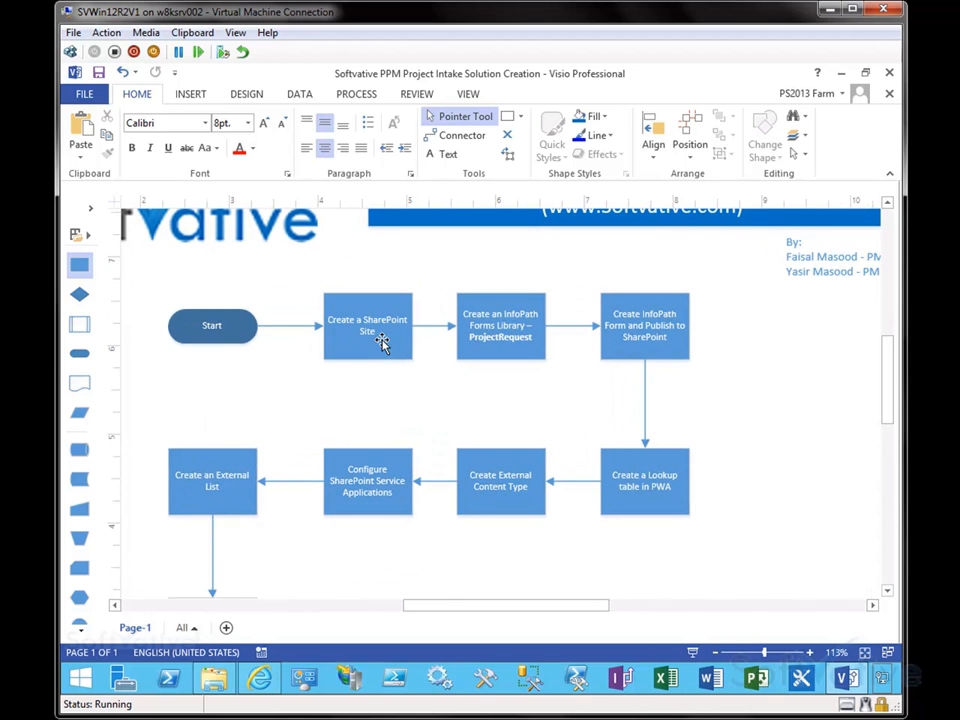
mouse_move(381, 342)
left_click(530, 338)
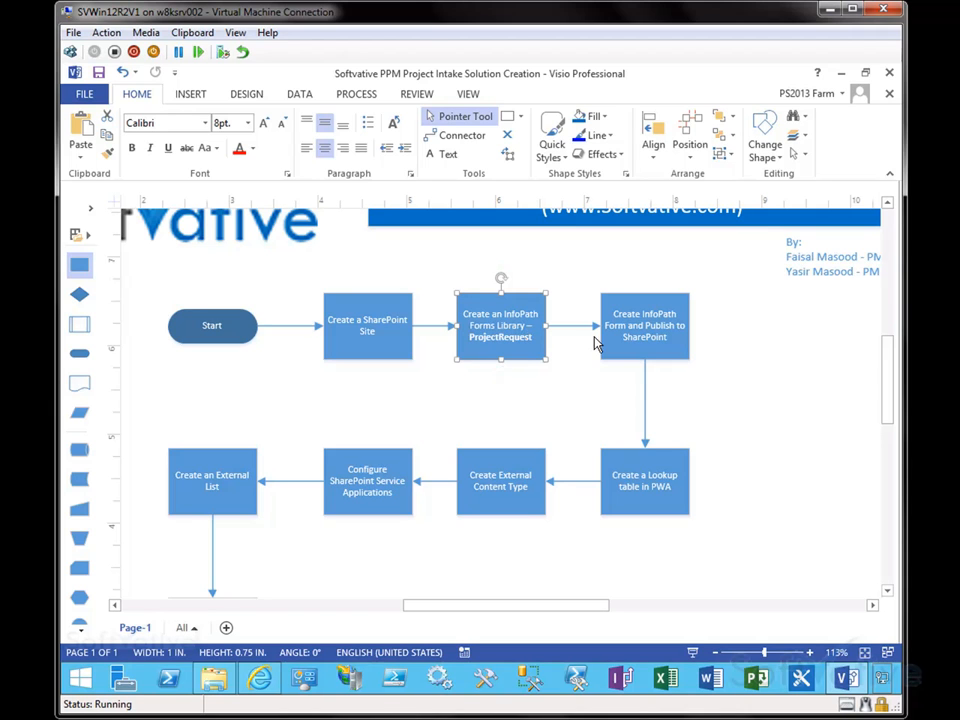
Step: Review the remaining flowchart steps down to End, then minimize Visio
mouse_move(618, 338)
mouse_move(634, 362)
left_click(667, 498)
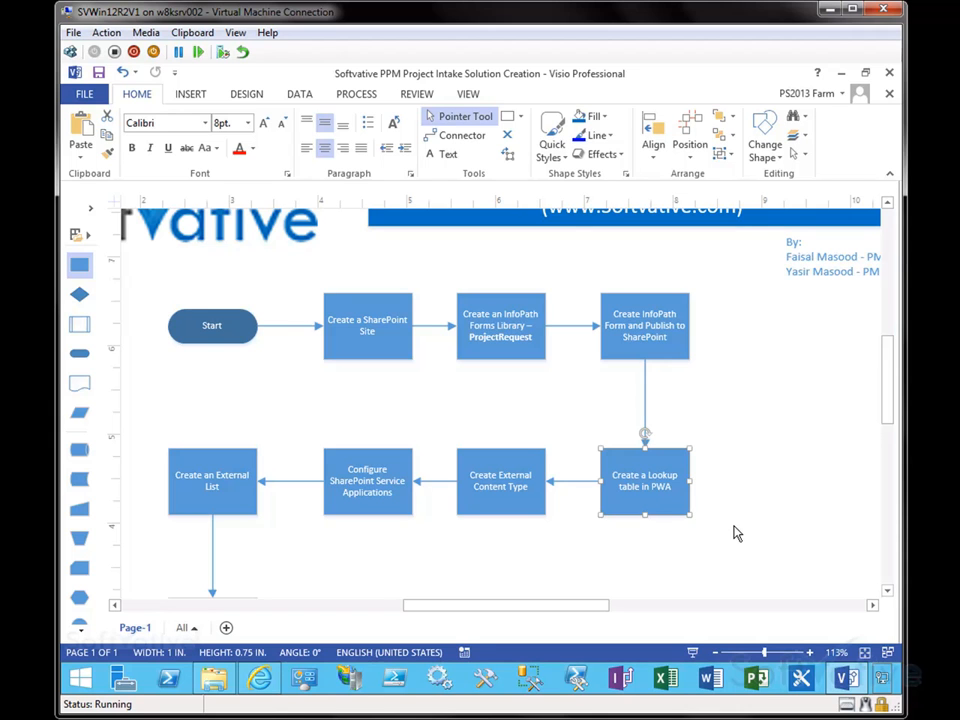
left_click_drag(891, 396, 889, 433)
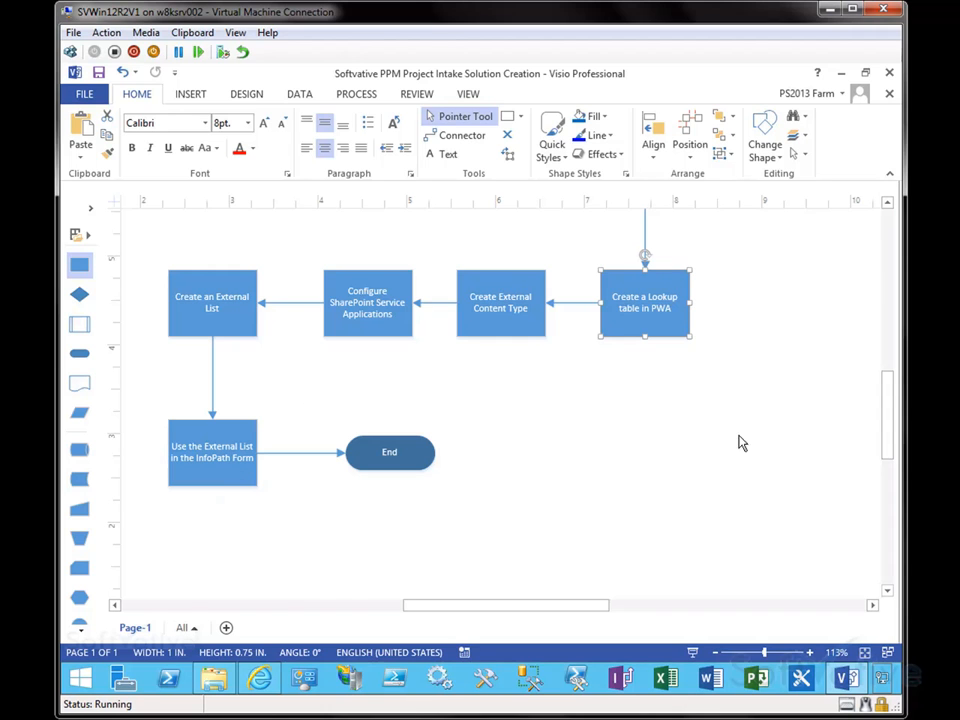
left_click_drag(896, 474, 887, 413)
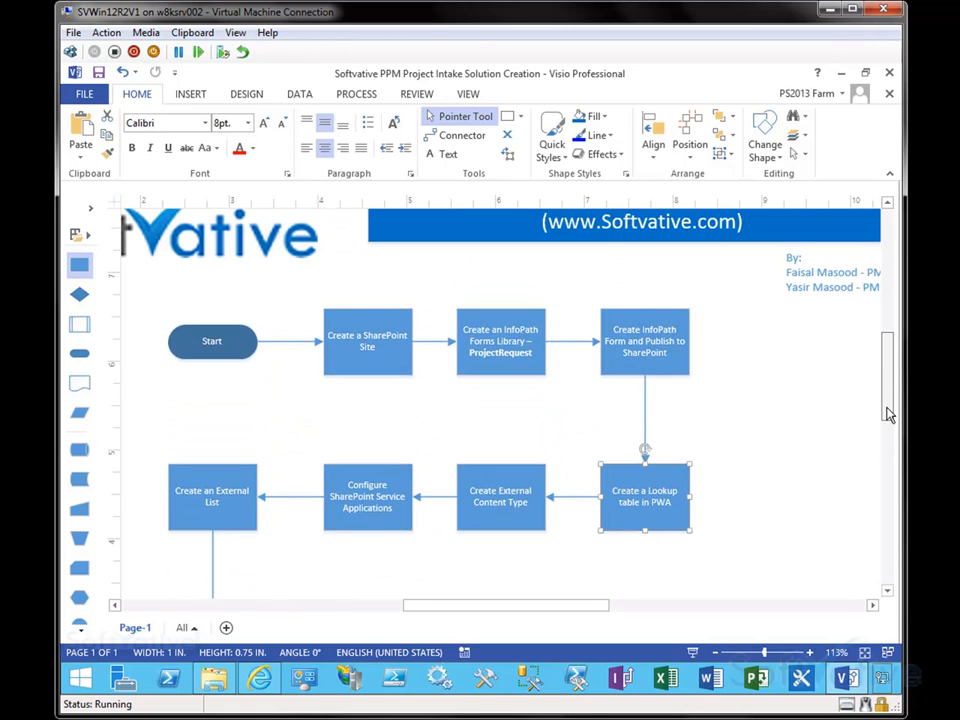
left_click(845, 75)
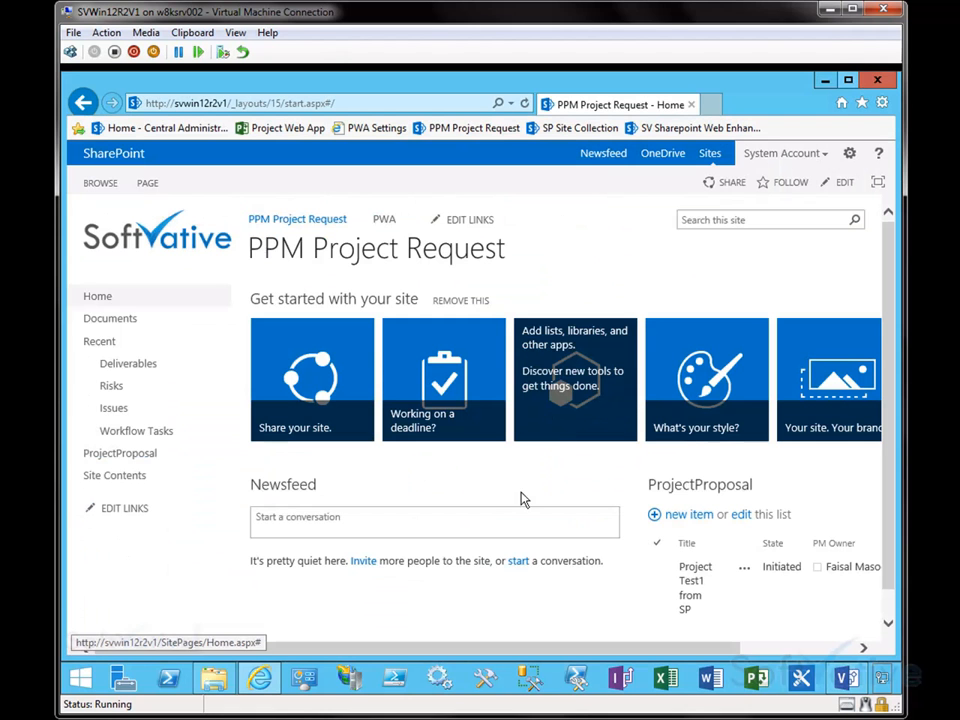
Step: Add a Form Library app named ProjectIntake with description PPM Project Intake Request and the Microsoft InfoPath form template
left_click_drag(598, 645, 506, 645)
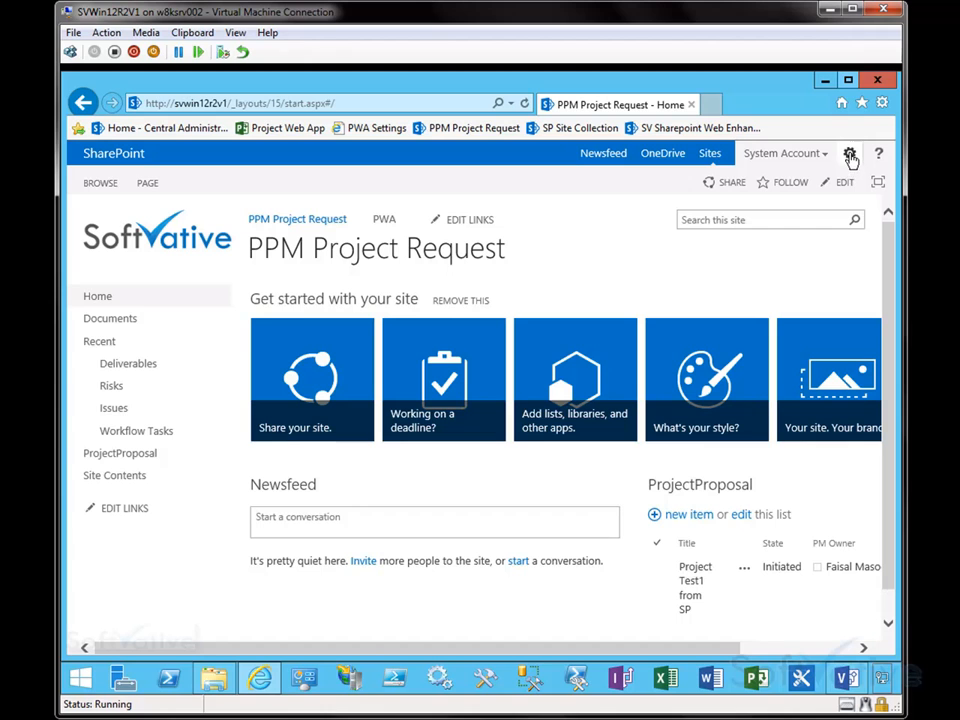
left_click(849, 154)
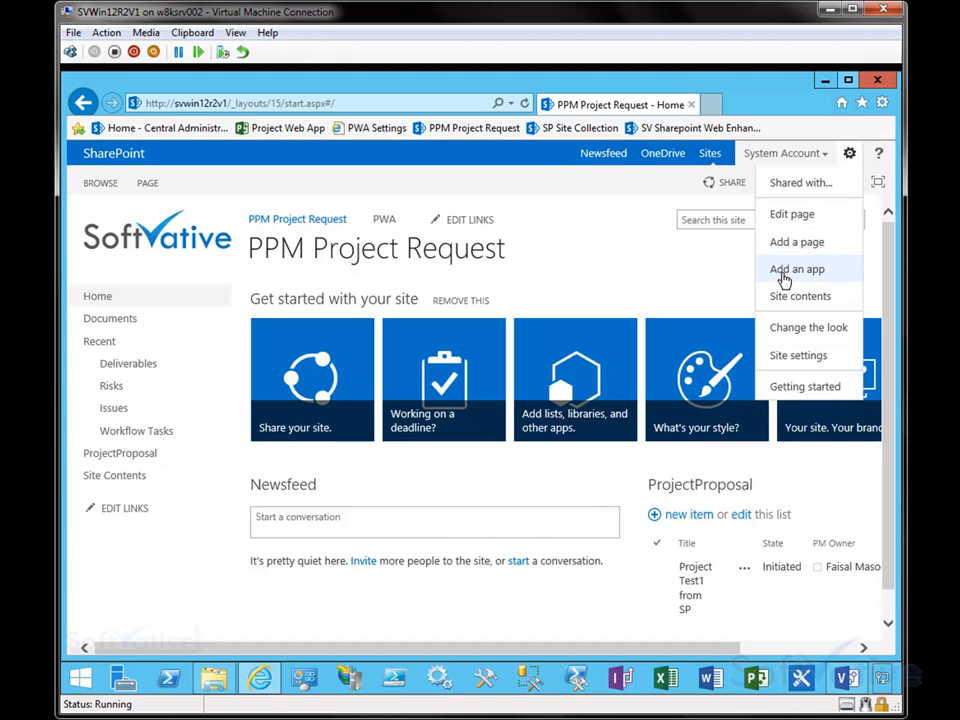
left_click(785, 270)
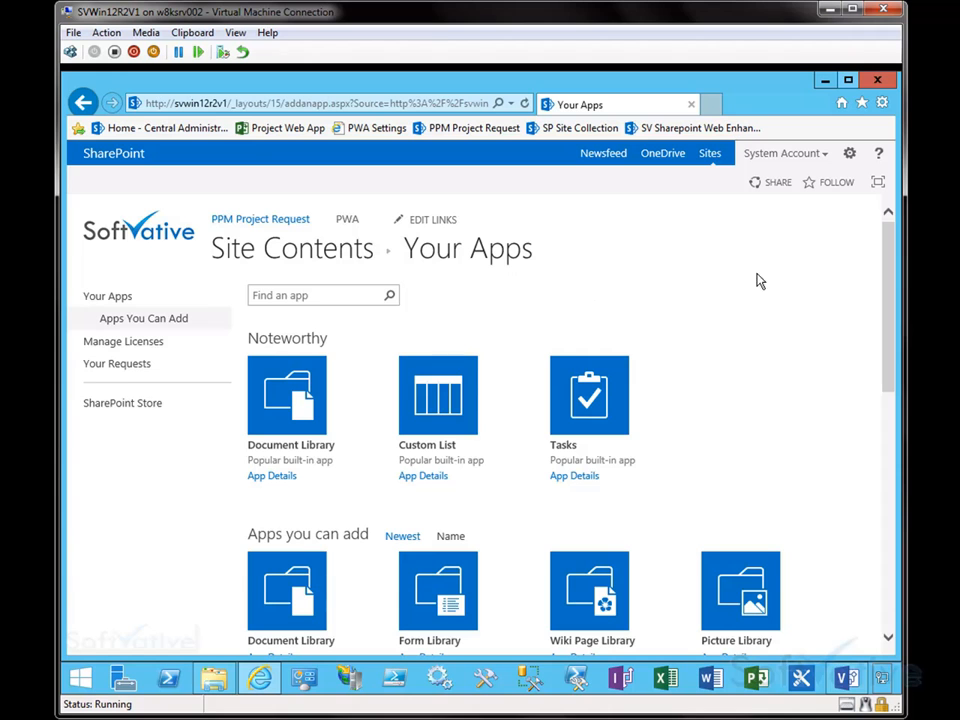
left_click_drag(889, 294, 889, 341)
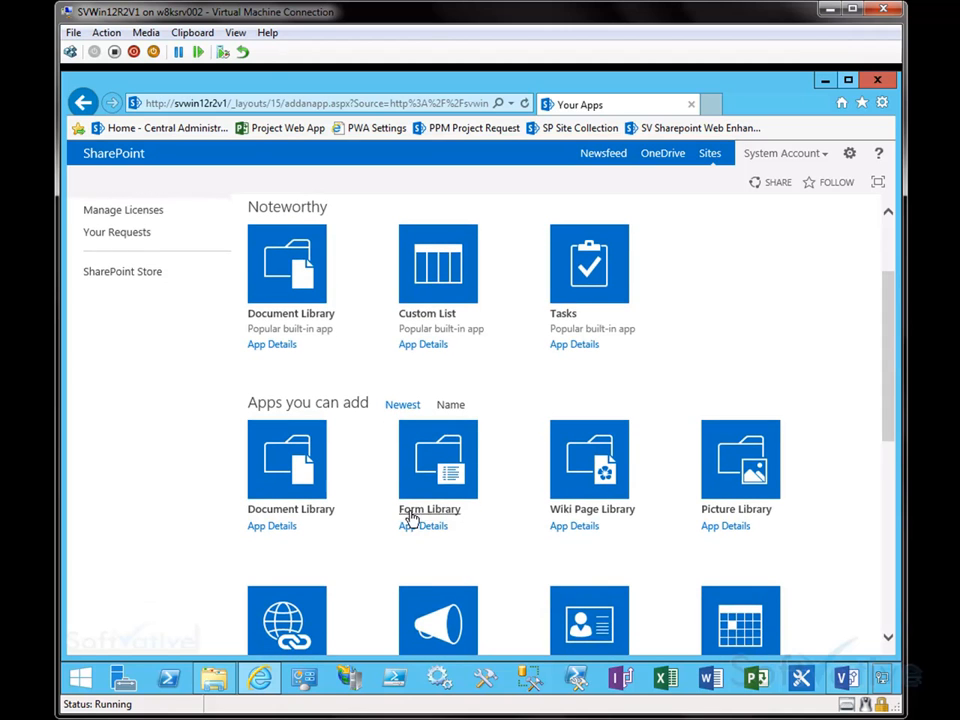
key("ctrl+2")
left_click_drag(371, 408, 494, 533)
key("Escape")
left_click(421, 515)
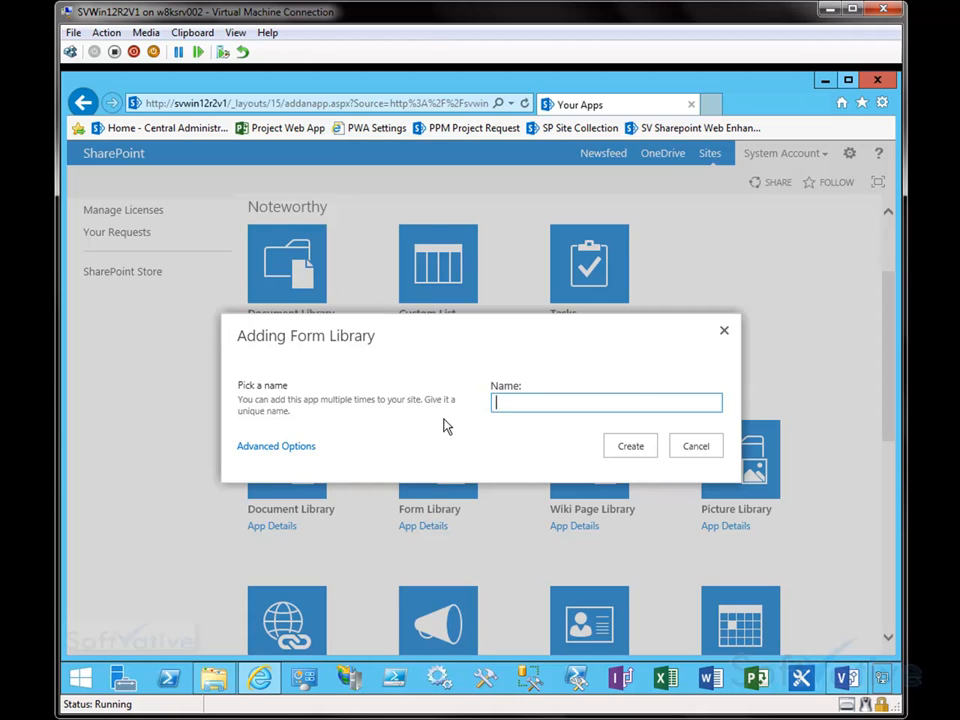
left_click(263, 447)
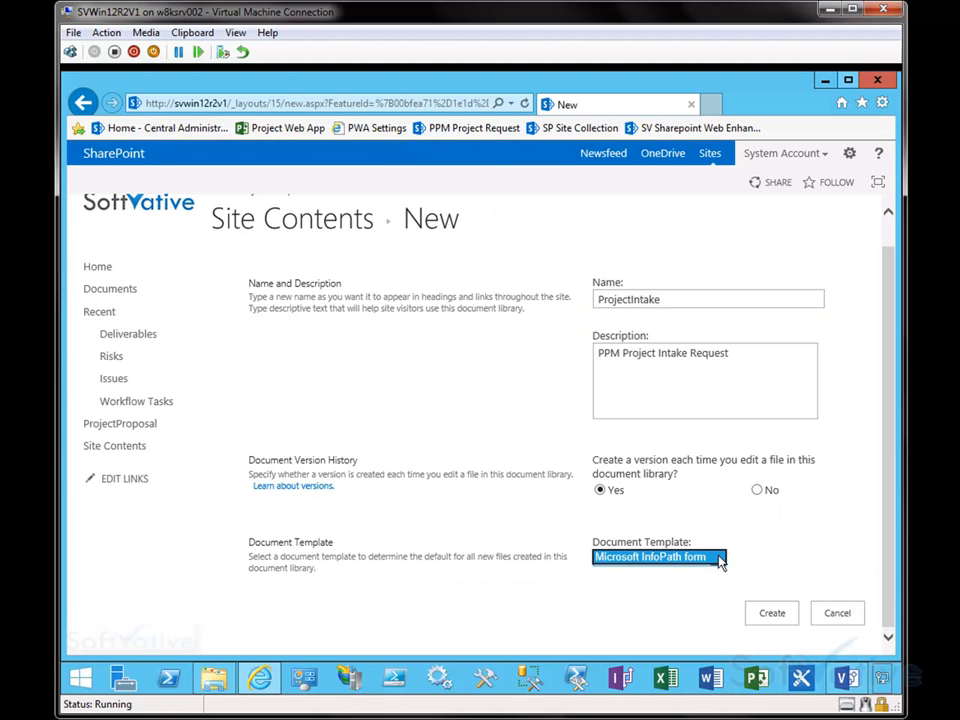
left_click(765, 618)
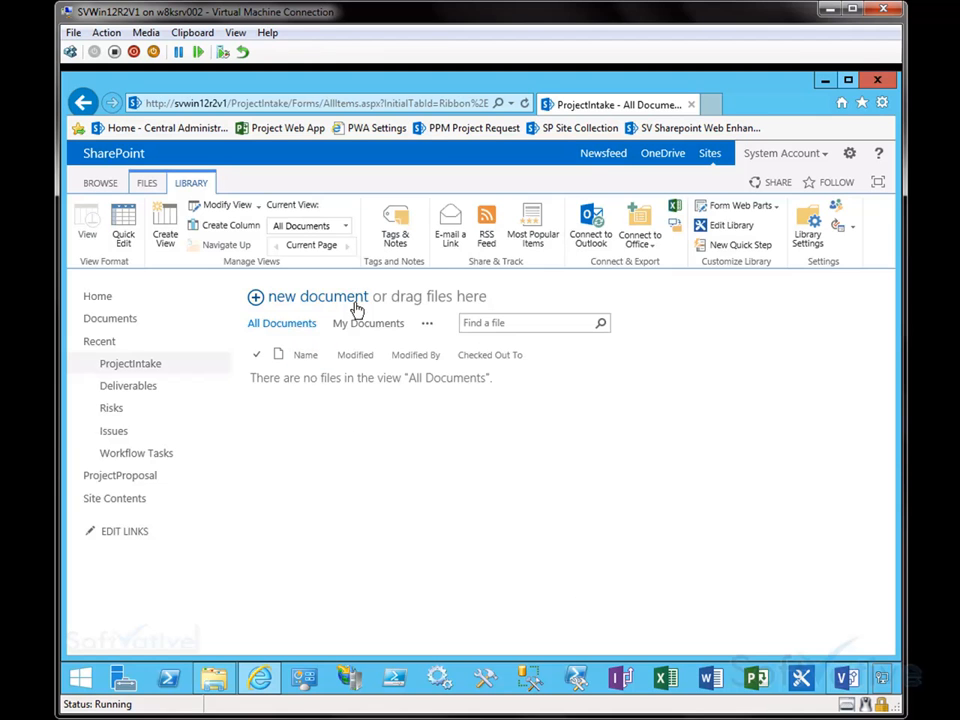
Step: Check the InfoPath form flowchart steps in Visio, then minimize Visio and the browser
left_click(846, 678)
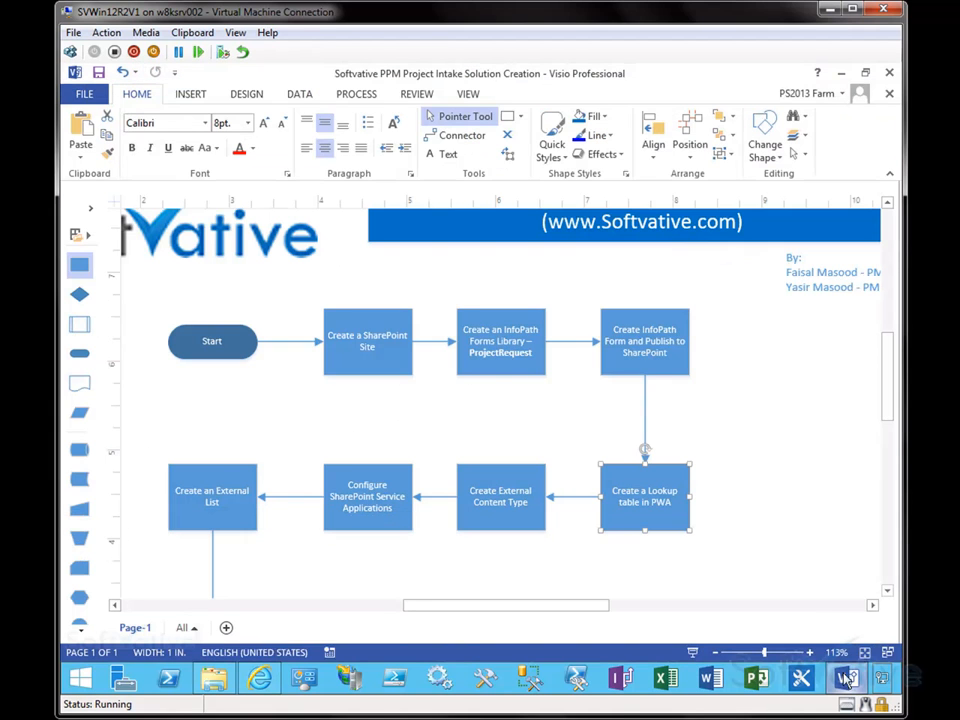
left_click(500, 350)
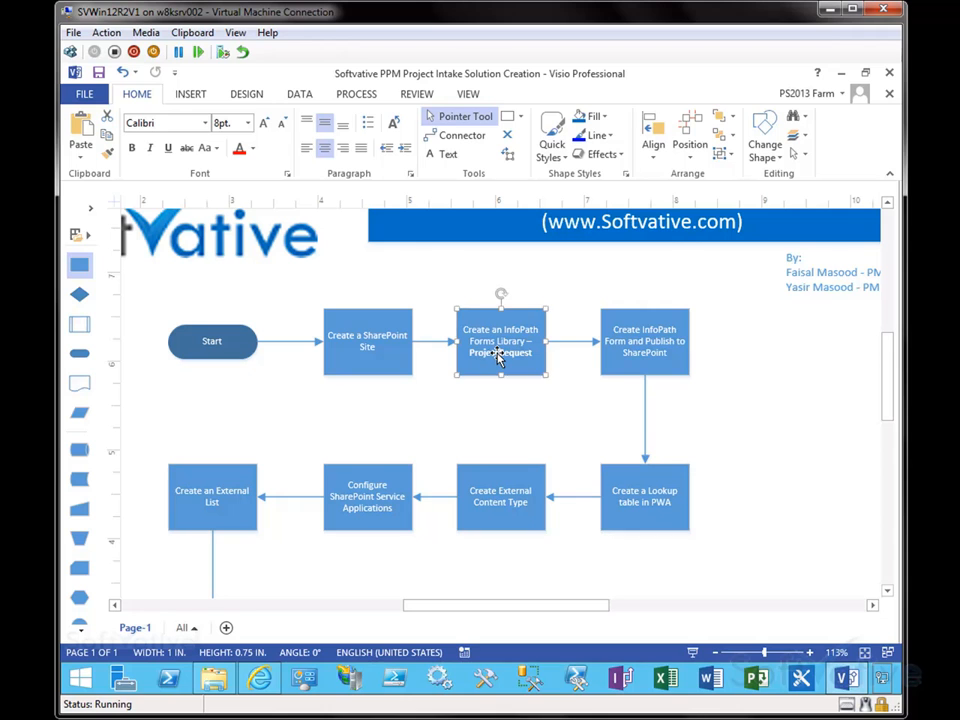
left_click(657, 357)
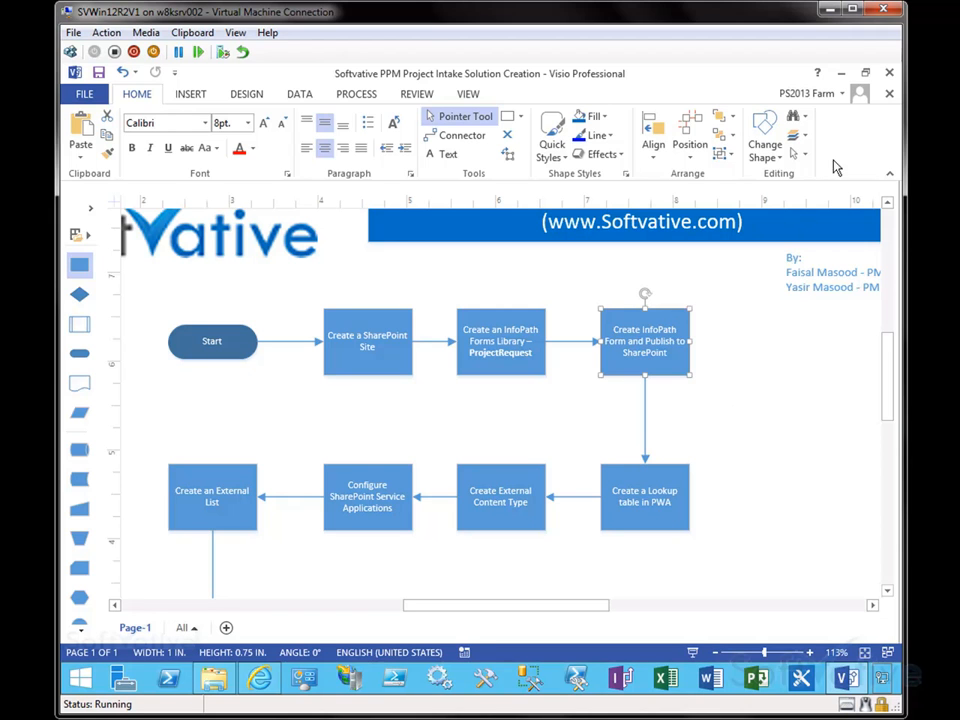
left_click(841, 73)
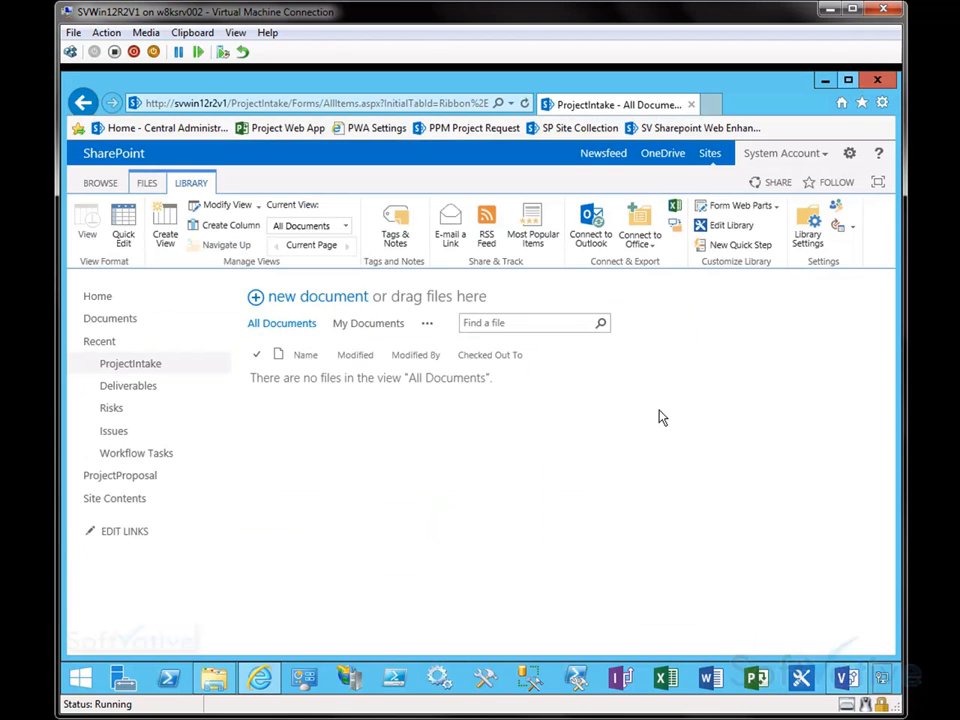
left_click(825, 81)
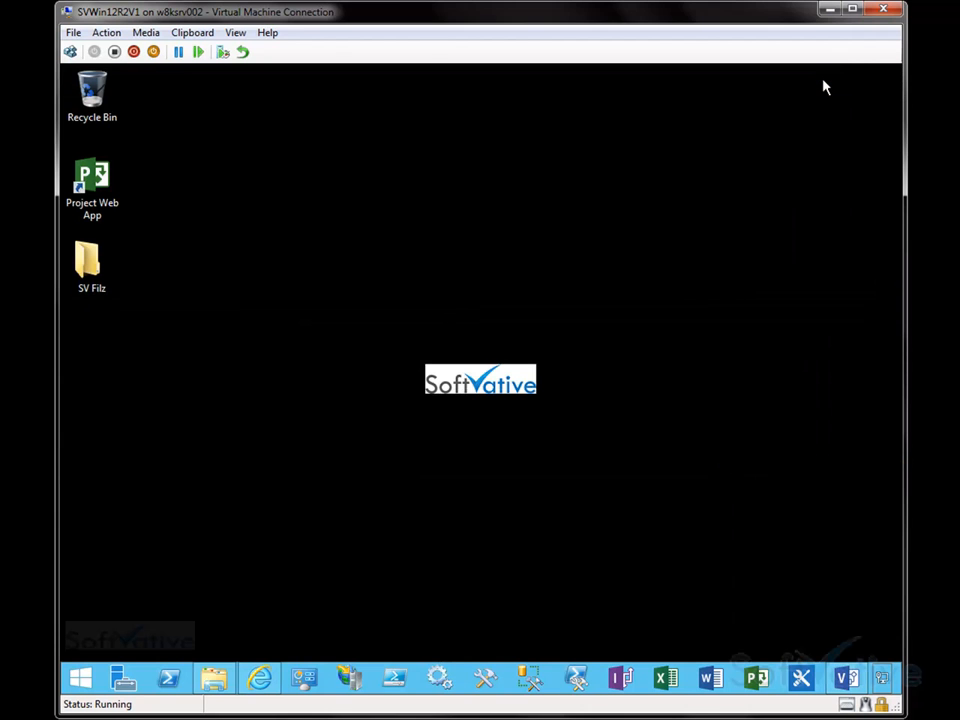
Step: Launch InfoPath Designer 2013 and start designing a new SharePoint Form Library form
right_click(620, 680)
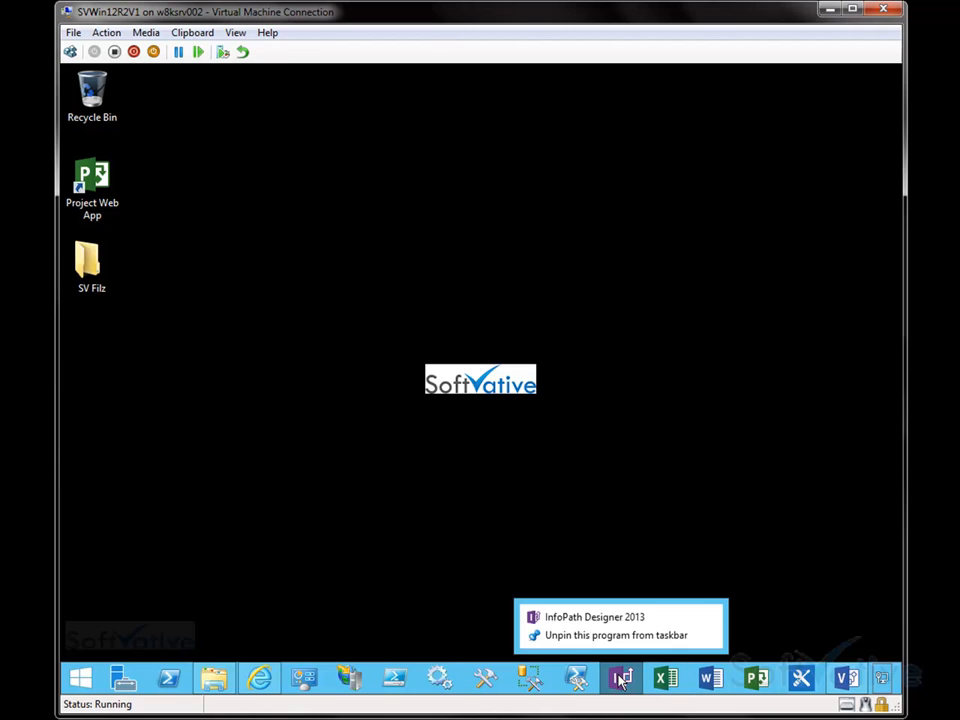
left_click(606, 620)
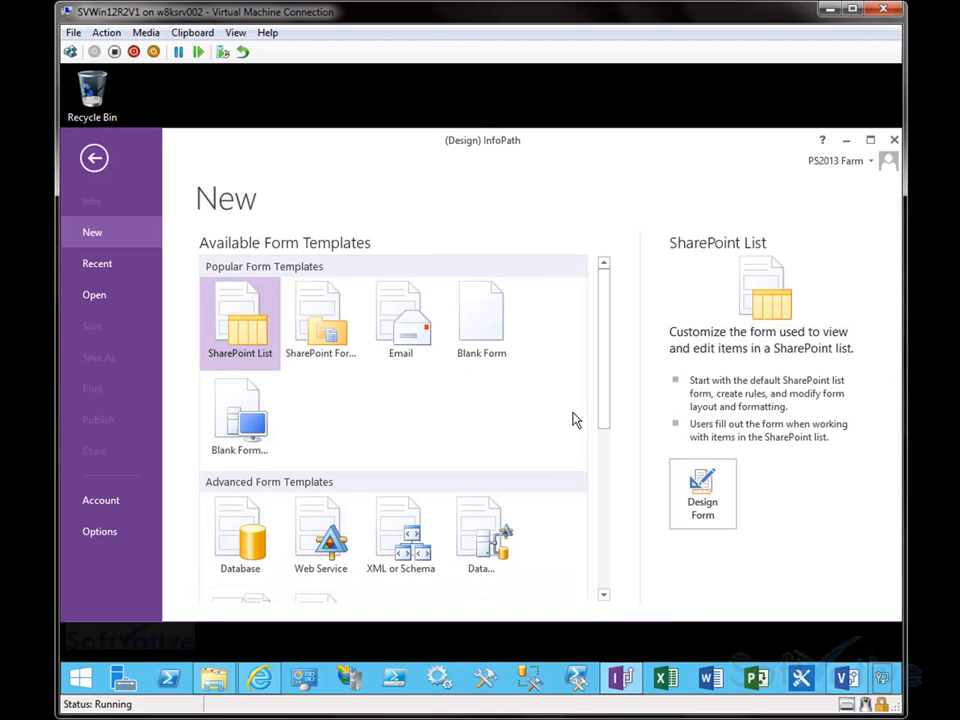
left_click(80, 677)
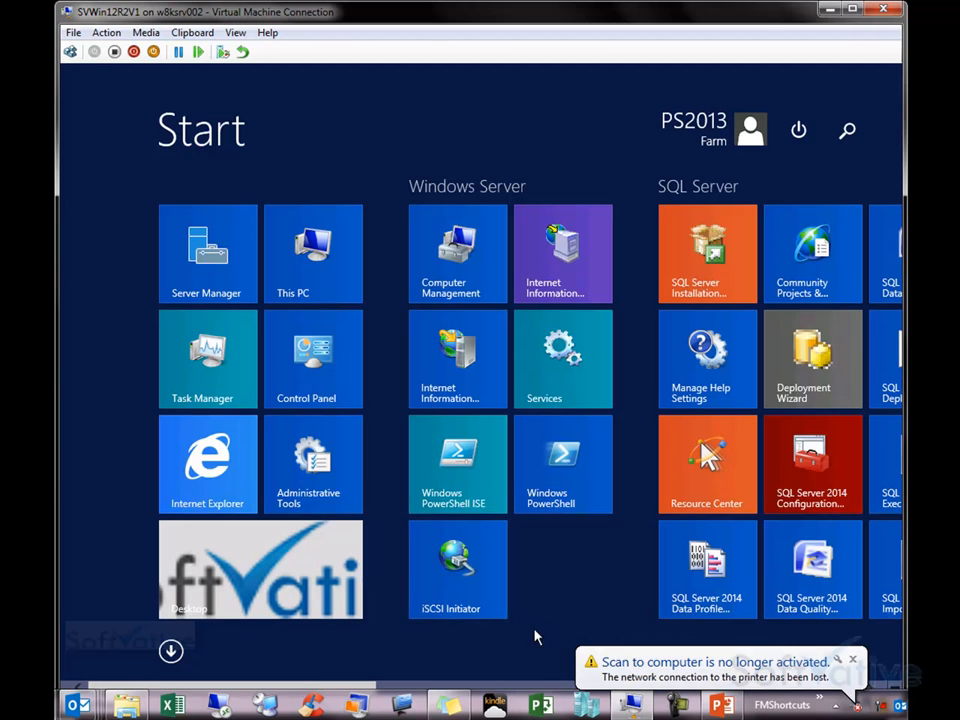
left_click(171, 651)
left_click_drag(381, 686, 496, 679)
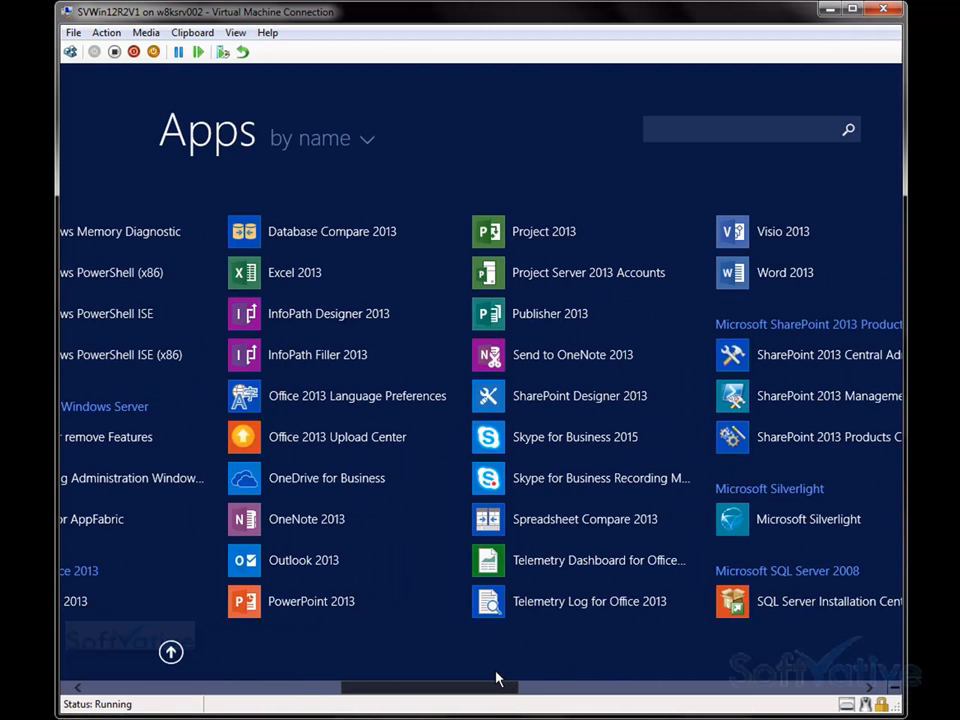
left_click(343, 318)
left_click(318, 255)
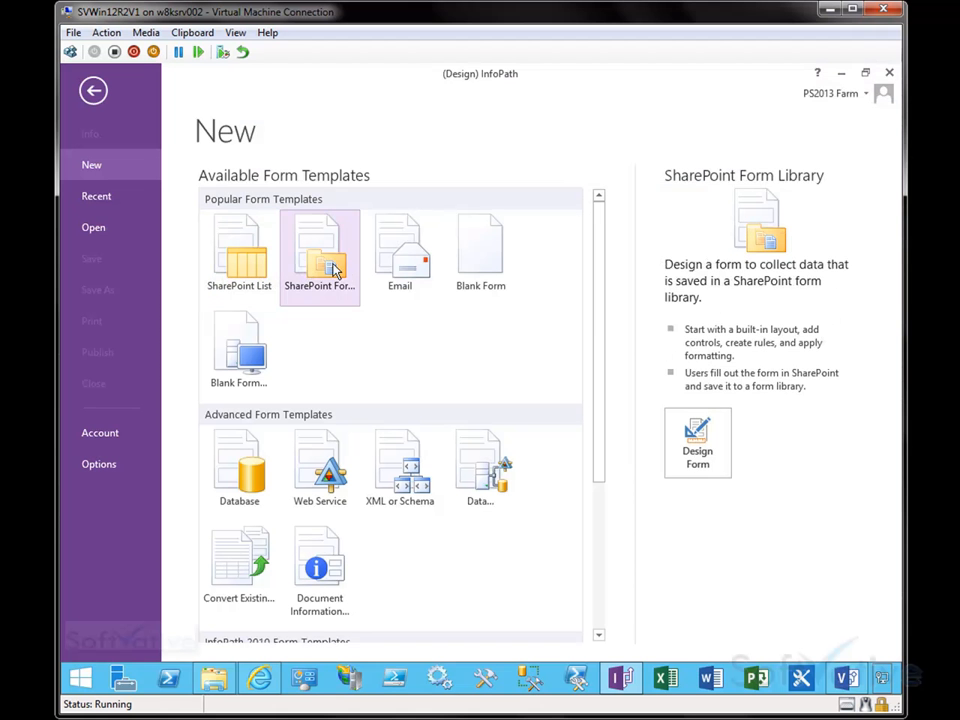
left_click(719, 461)
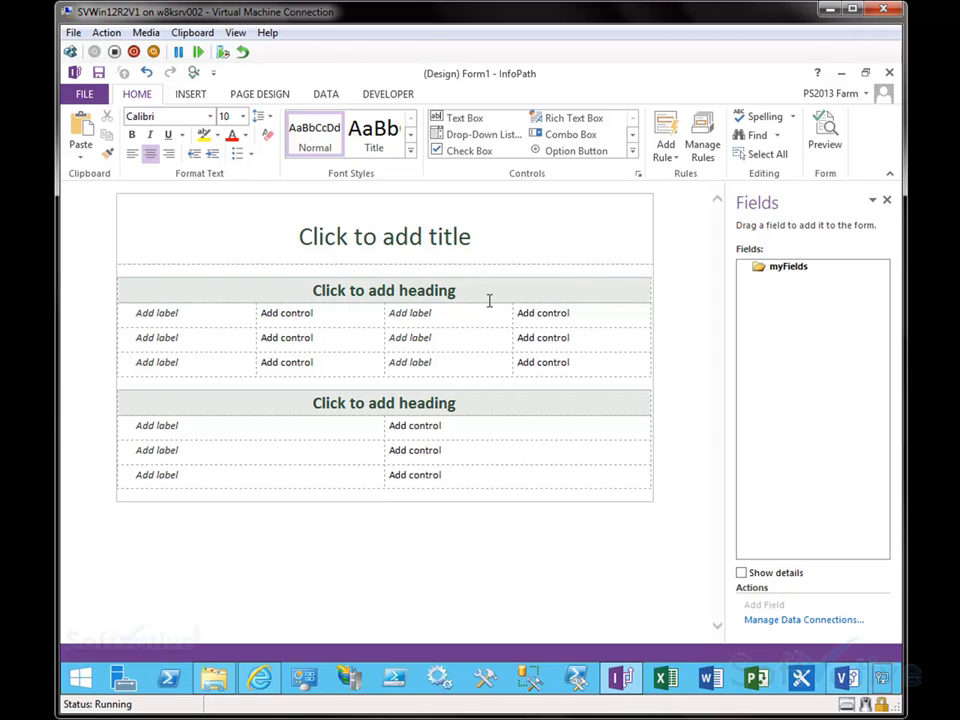
Step: Enter the form title PM Project Request Form
left_click(440, 233)
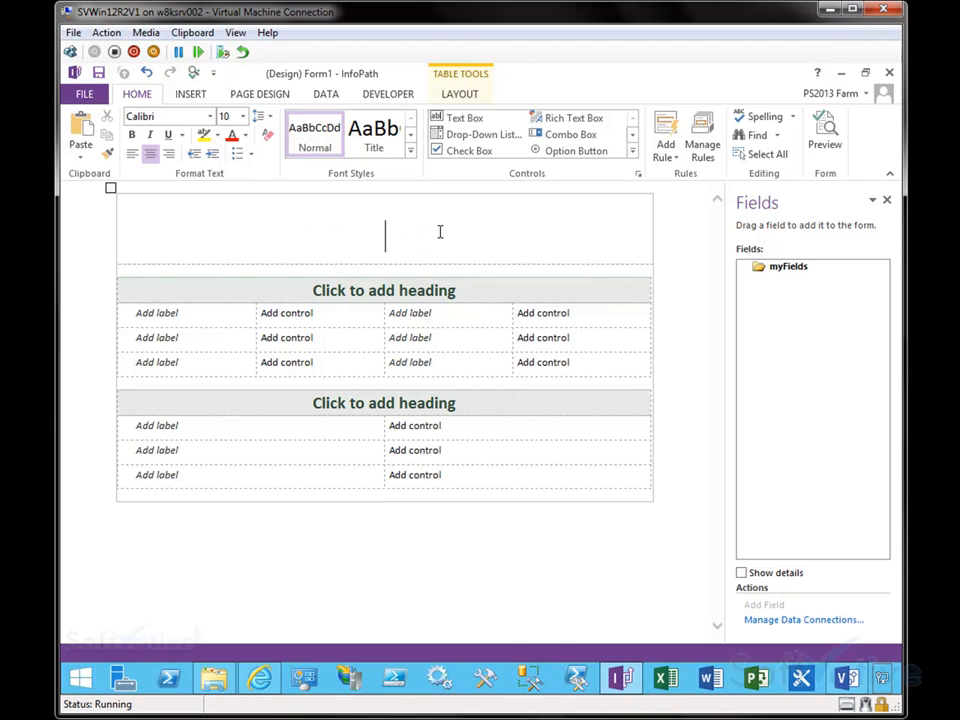
left_click_drag(527, 478, 325, 234)
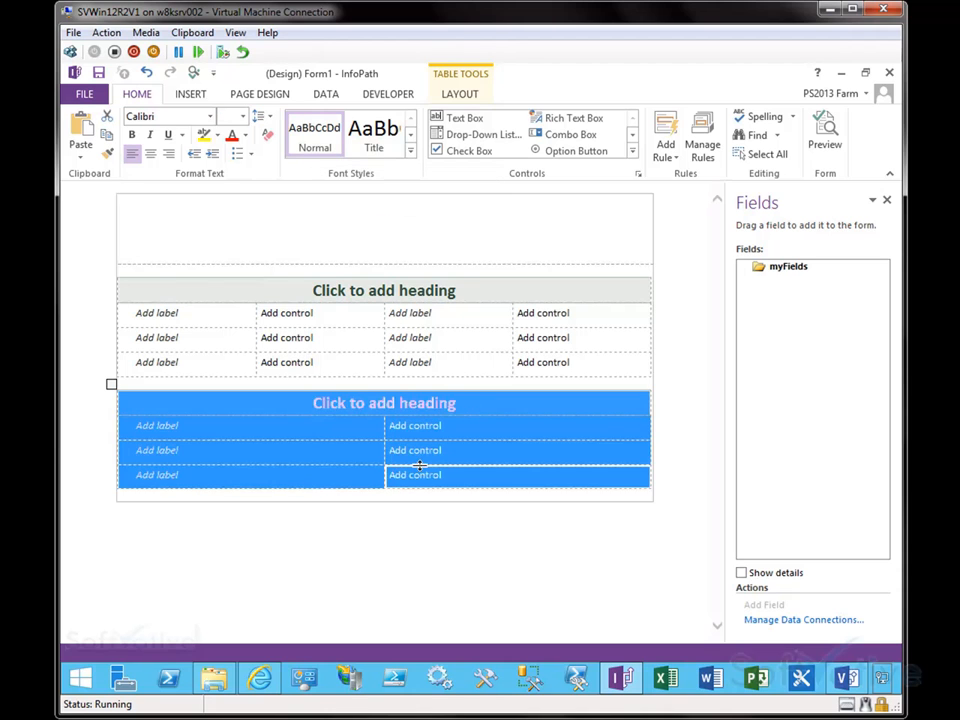
left_click(444, 496)
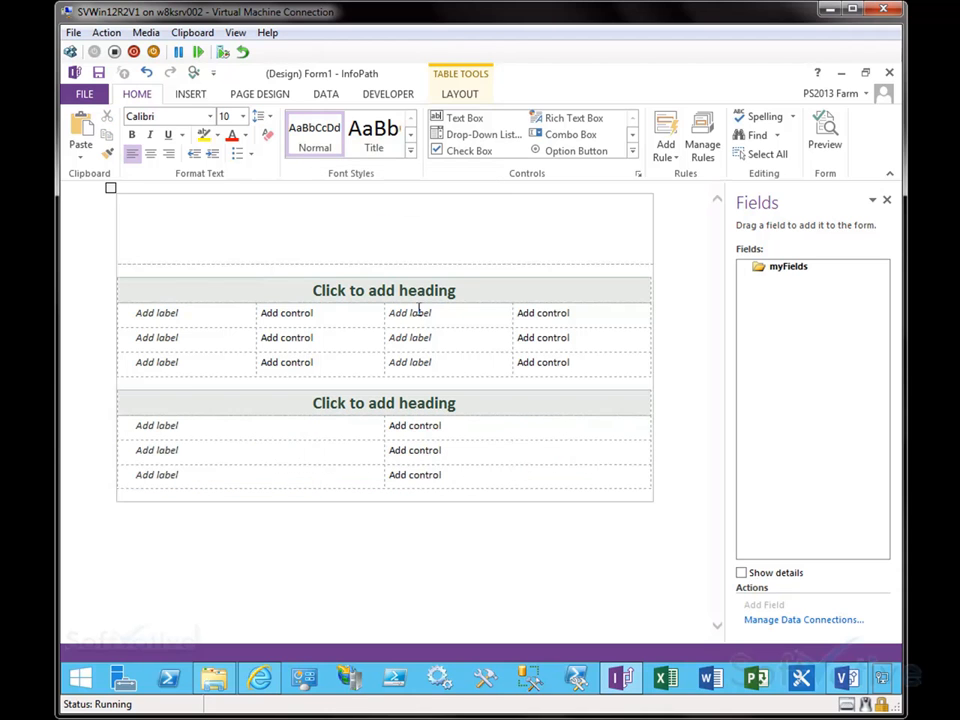
left_click(380, 231)
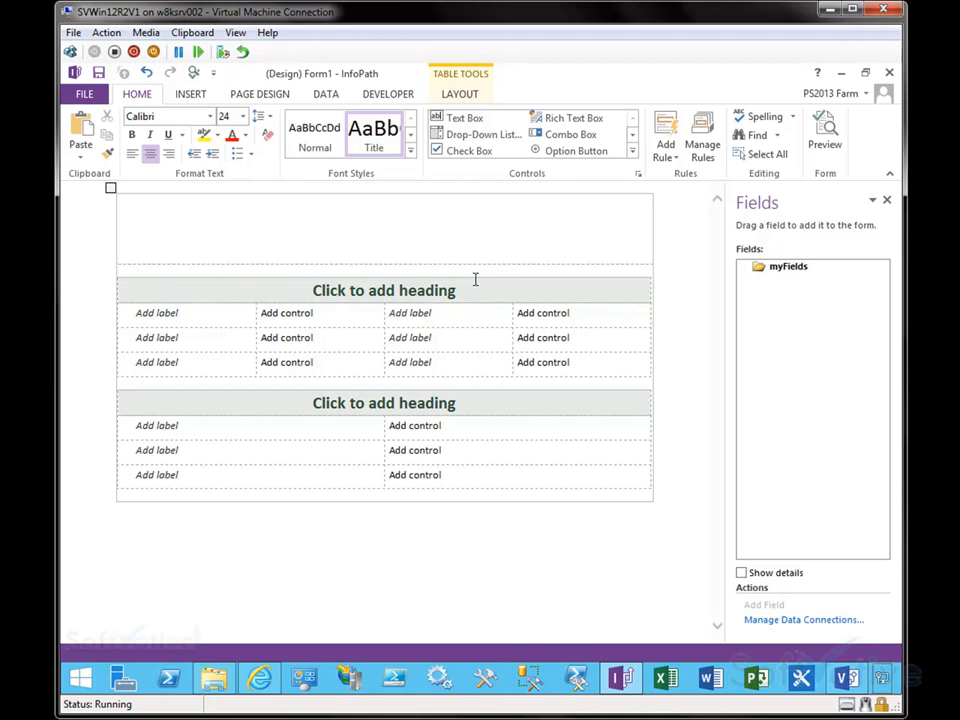
type("PM Pro")
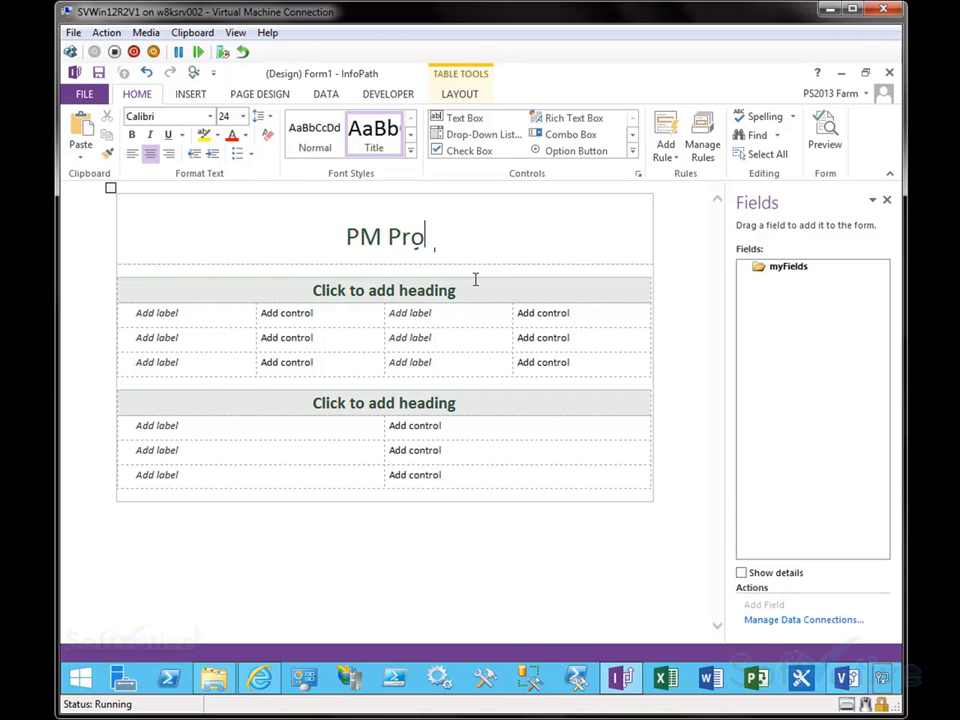
type("ject Request Intake")
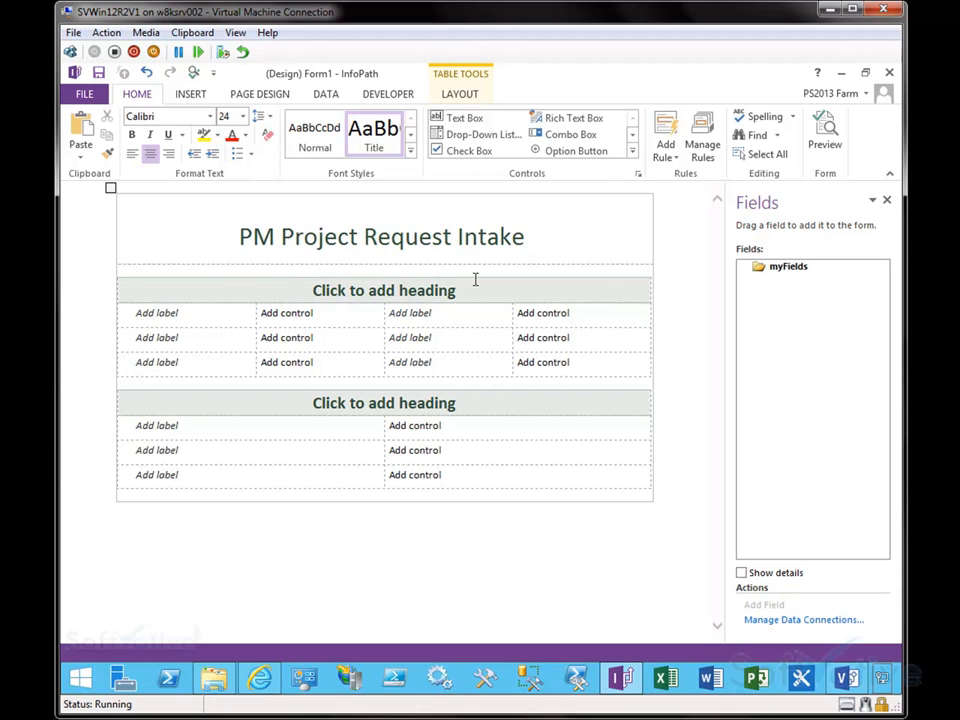
key("ctrl+shift+Left")
type("Form")
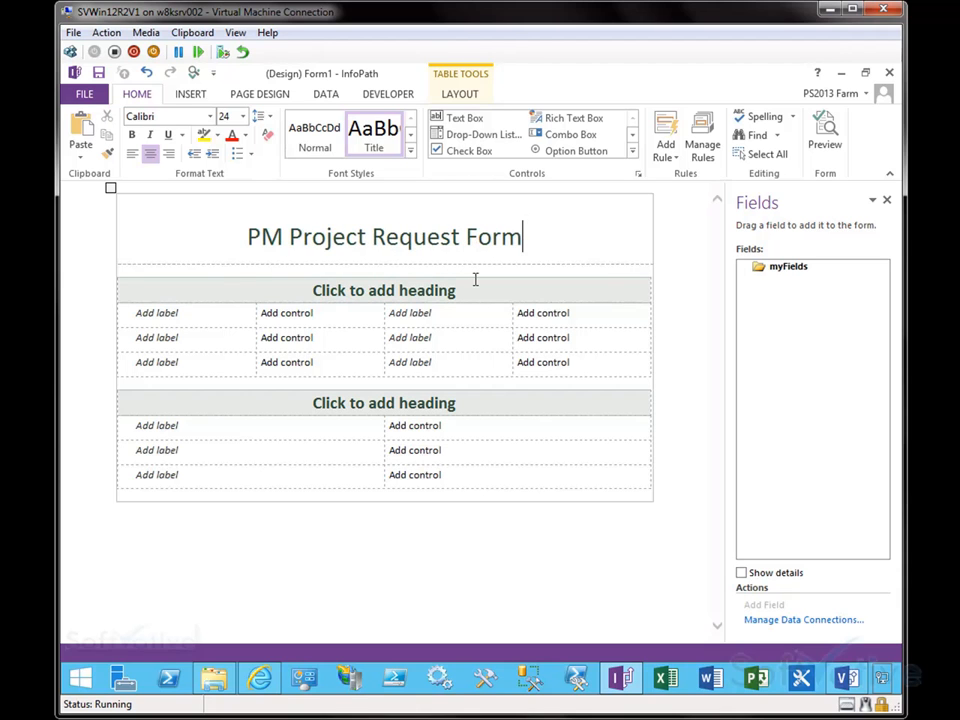
Step: Split the title cell into two cells
right_click(237, 236)
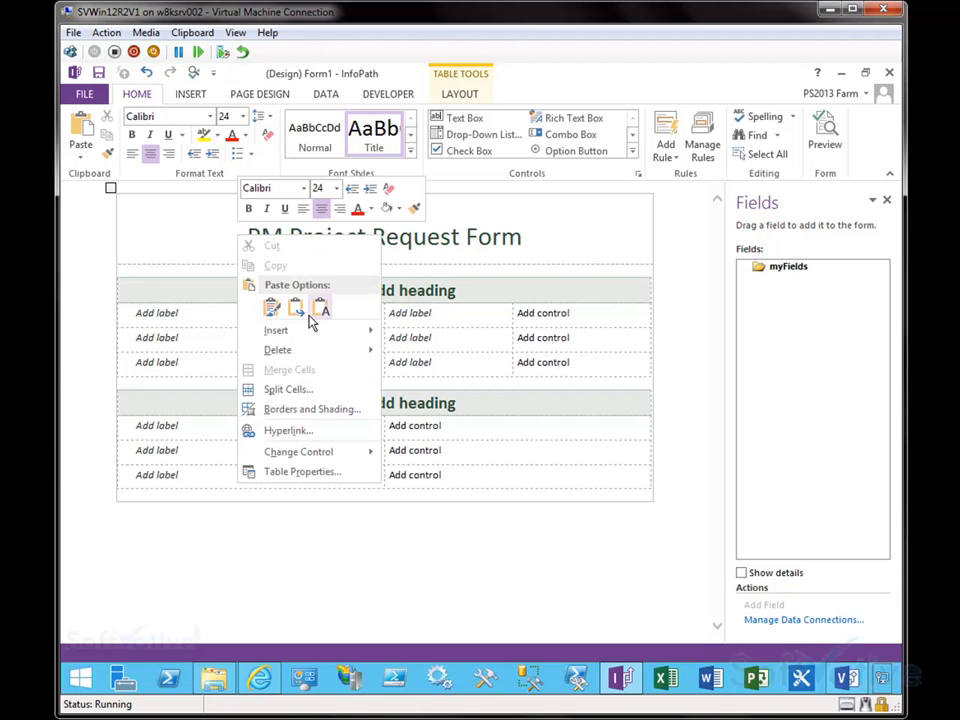
mouse_move(312, 332)
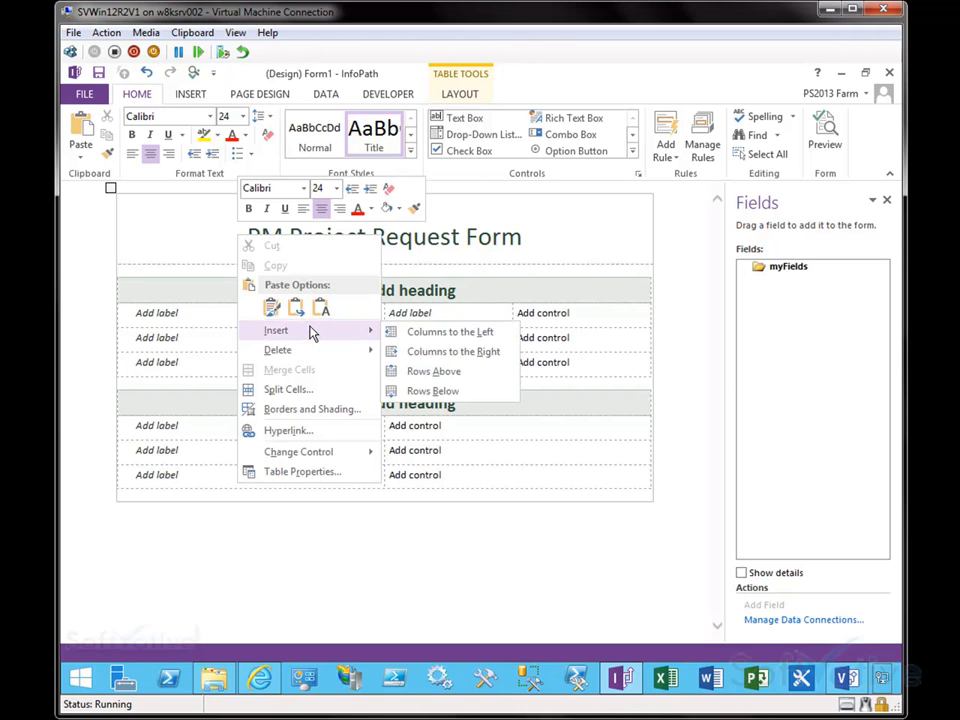
left_click(323, 389)
left_click(463, 410)
Step: Move the title text into the right cell and narrow the left cell
triple_click(336, 268)
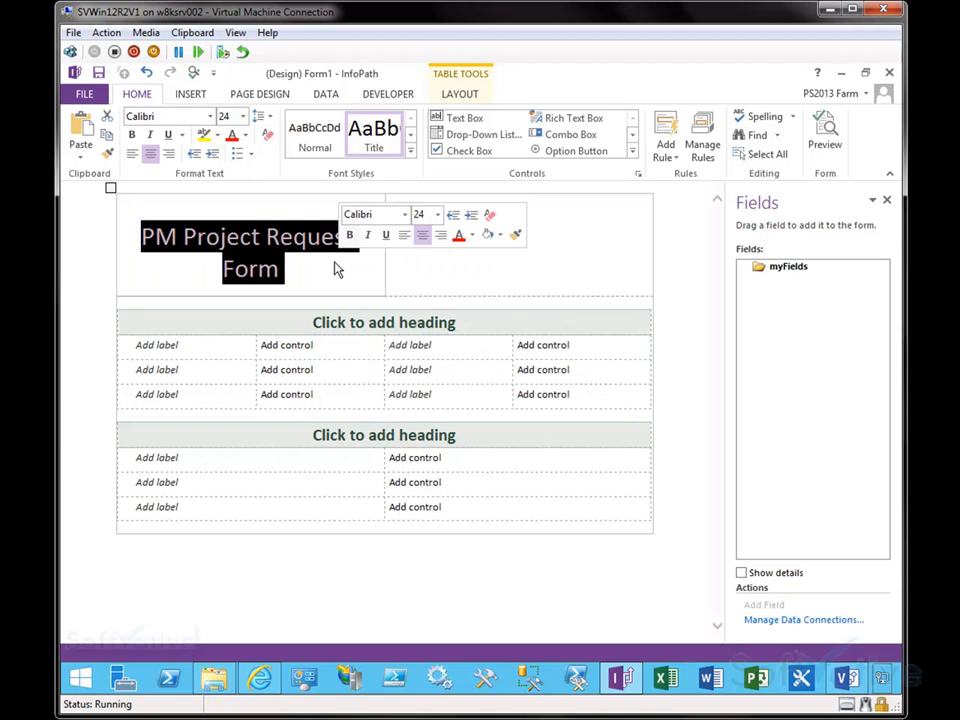
left_click_drag(253, 242, 491, 240)
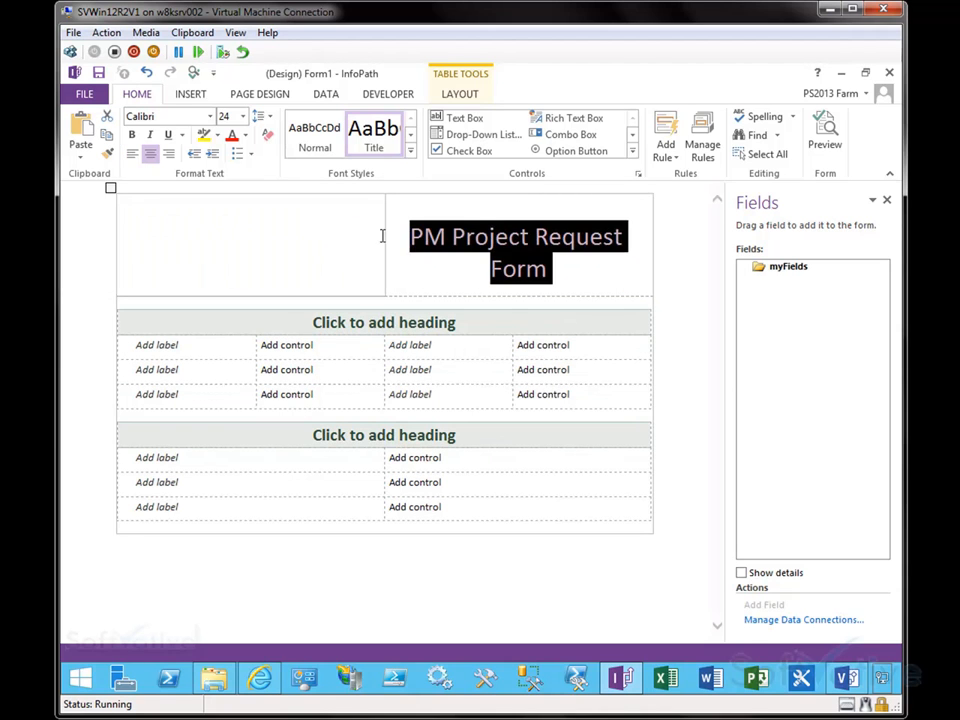
left_click_drag(383, 237, 296, 231)
left_click(186, 230)
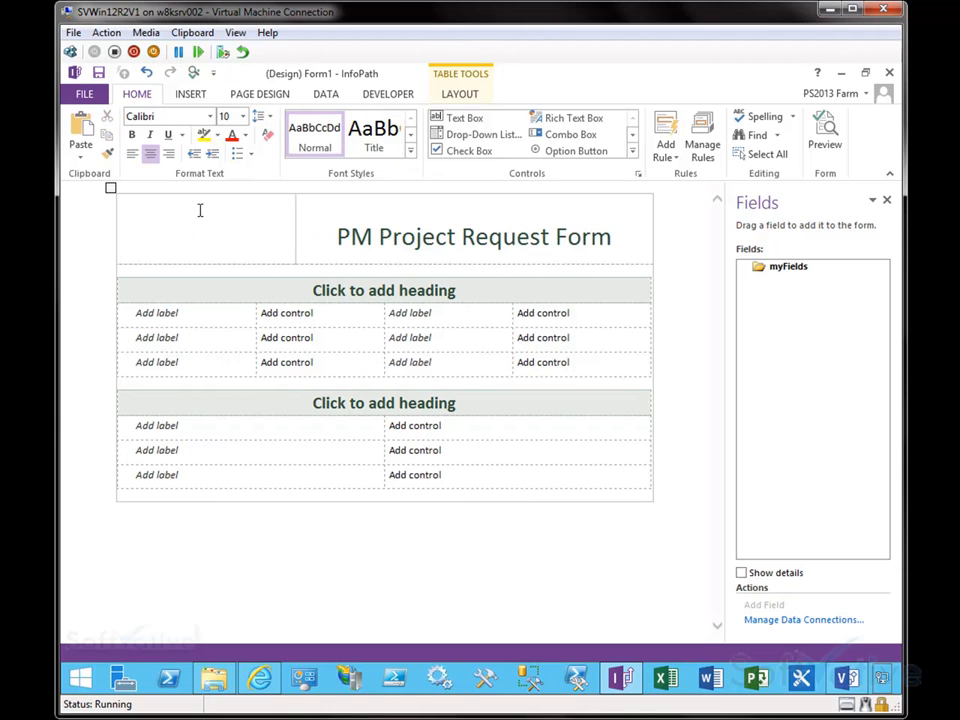
Step: Insert the Softvative logo picture from a Desktop folder into the left title cell
left_click(190, 94)
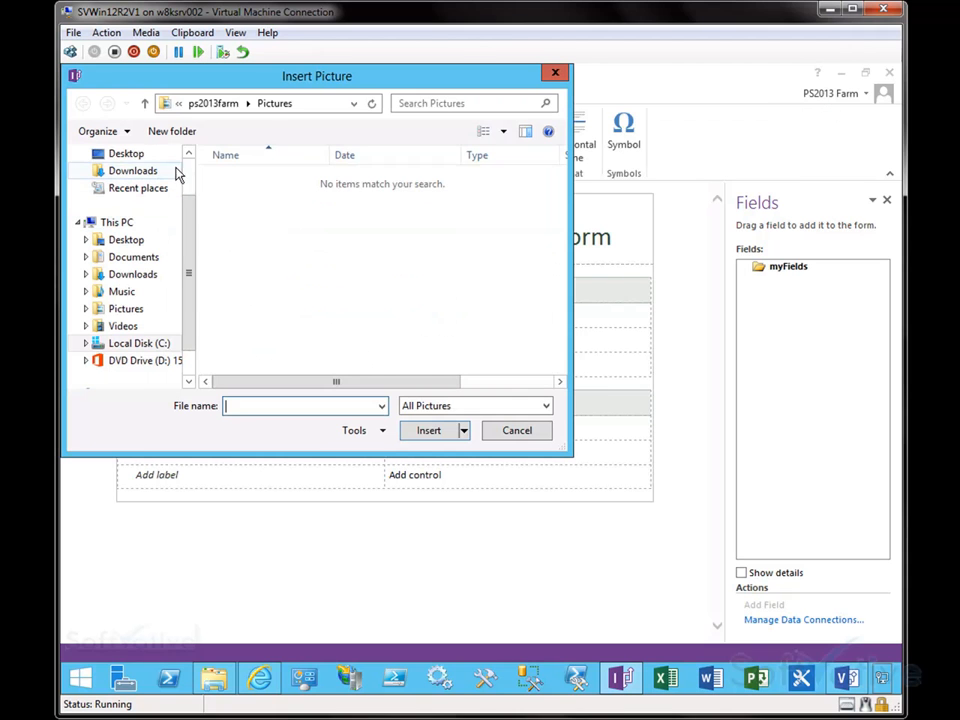
left_click(124, 155)
double_click(285, 355)
left_click(240, 181)
left_click(430, 430)
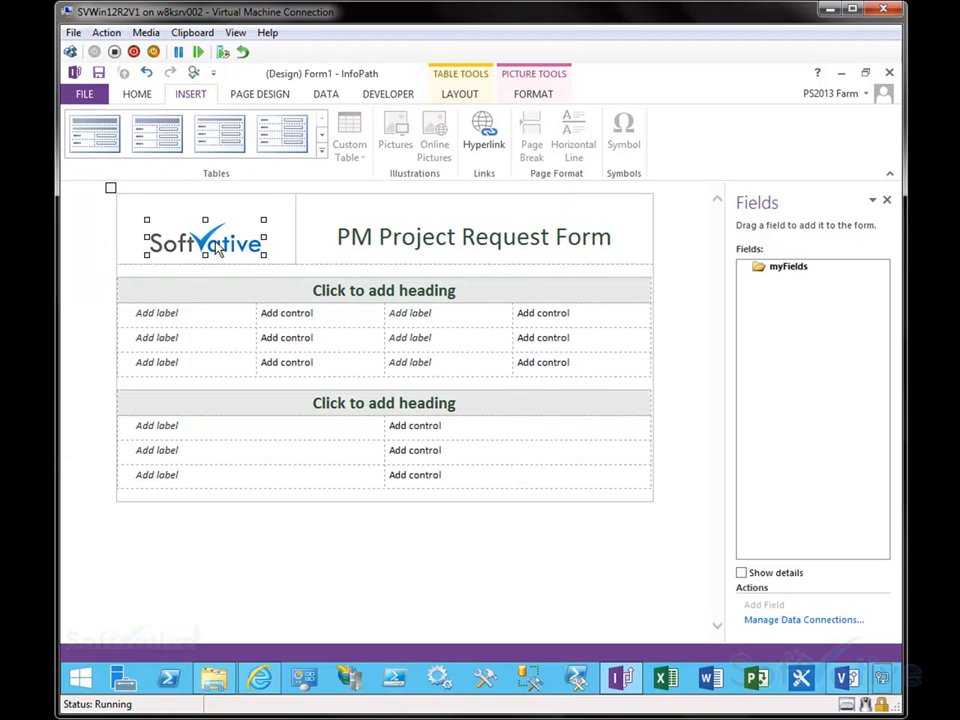
left_click(292, 236)
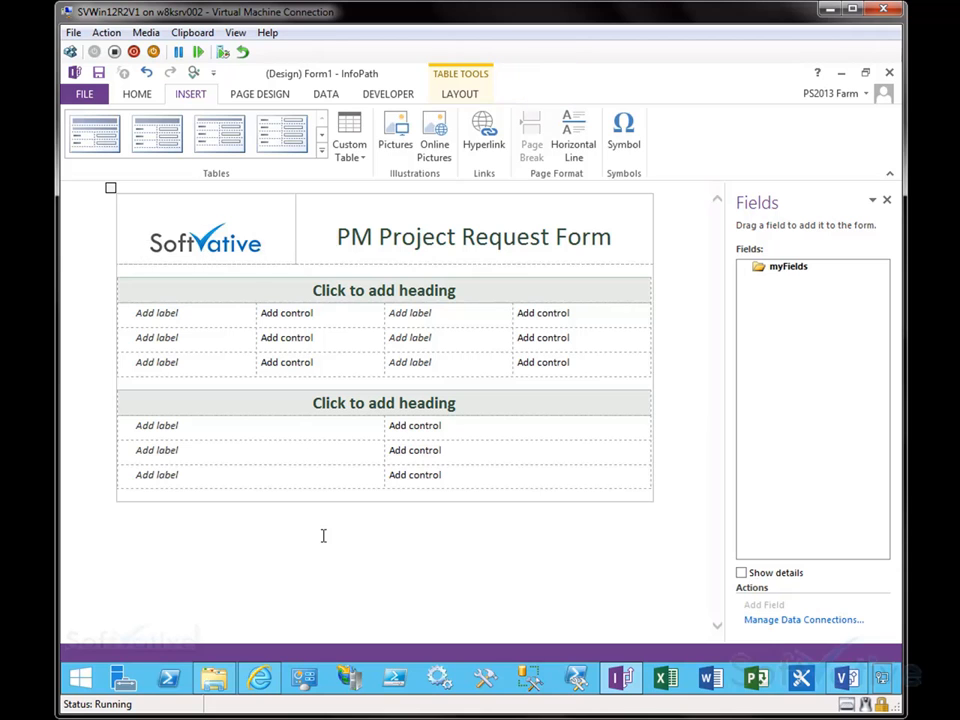
Step: Correct the title to PPM Project Request Form
left_click(336, 296)
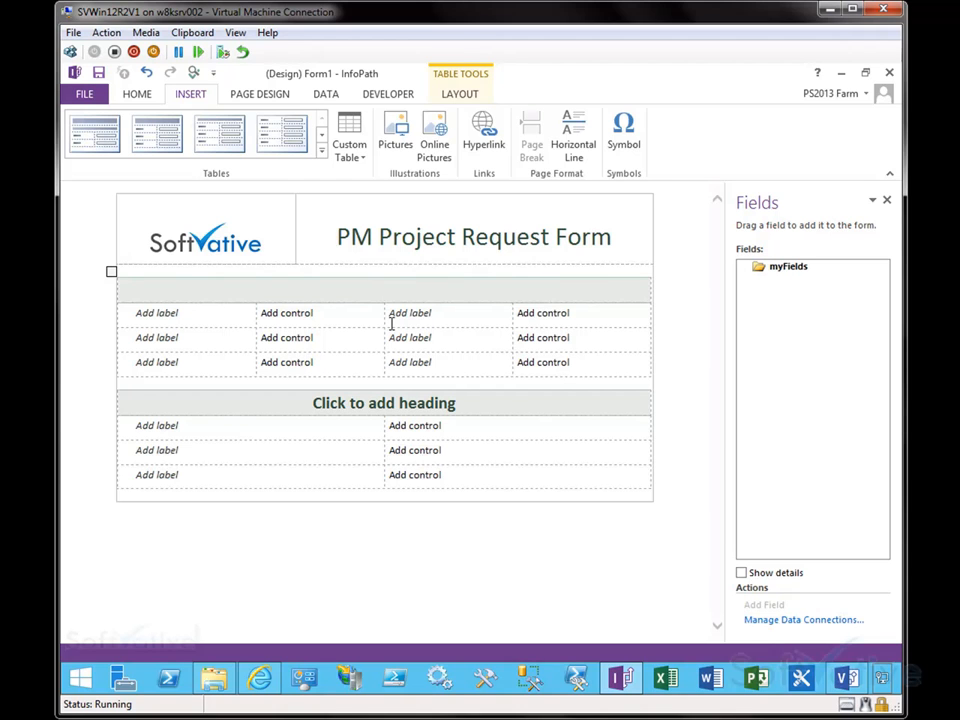
key("Up")
type("P")
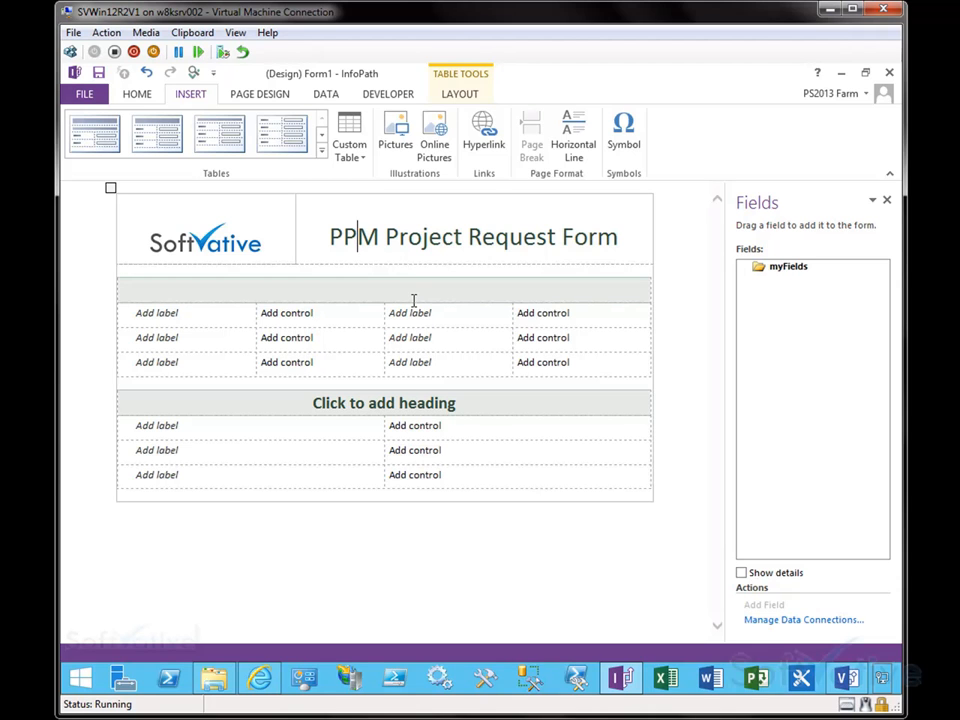
Step: Name the section headings Business Users Input and PMO Input
left_click(407, 291)
type("Business ")
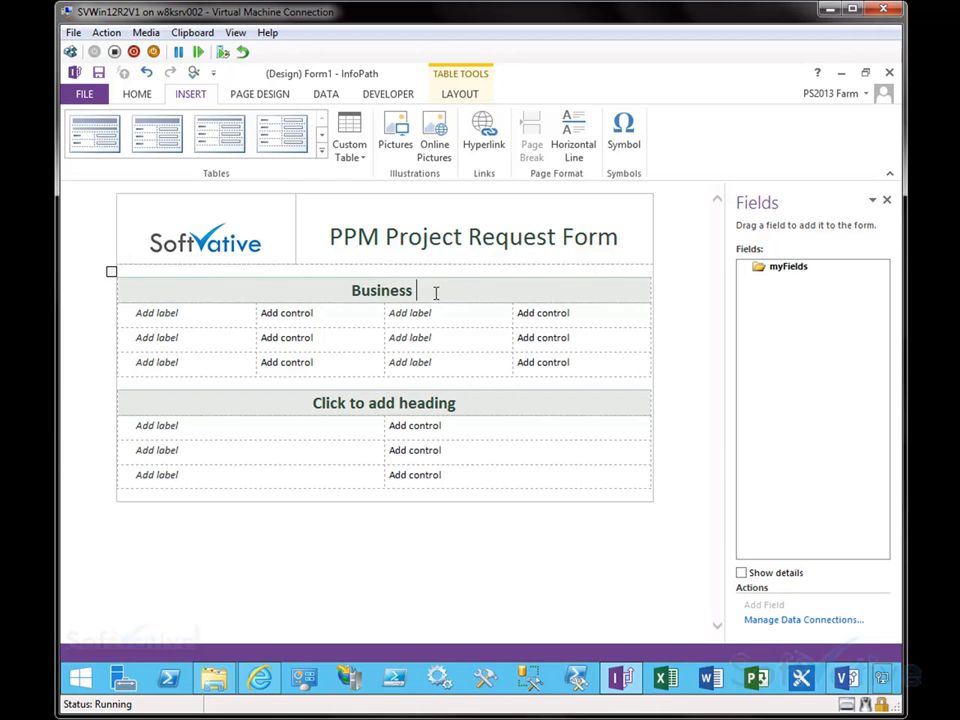
type("Users")
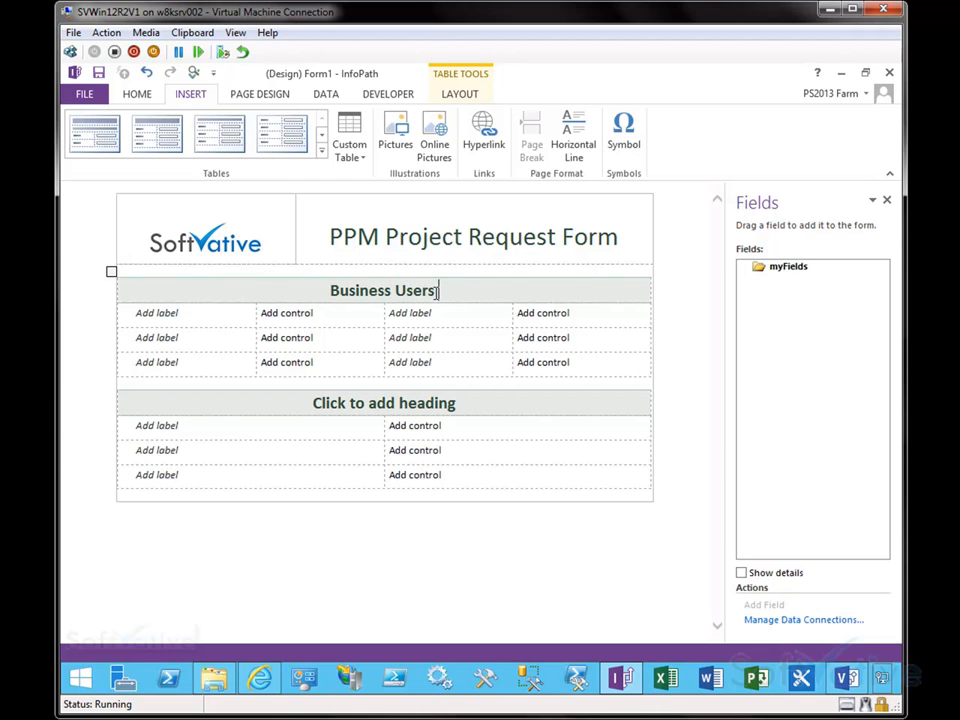
type(" Input")
left_click(413, 406)
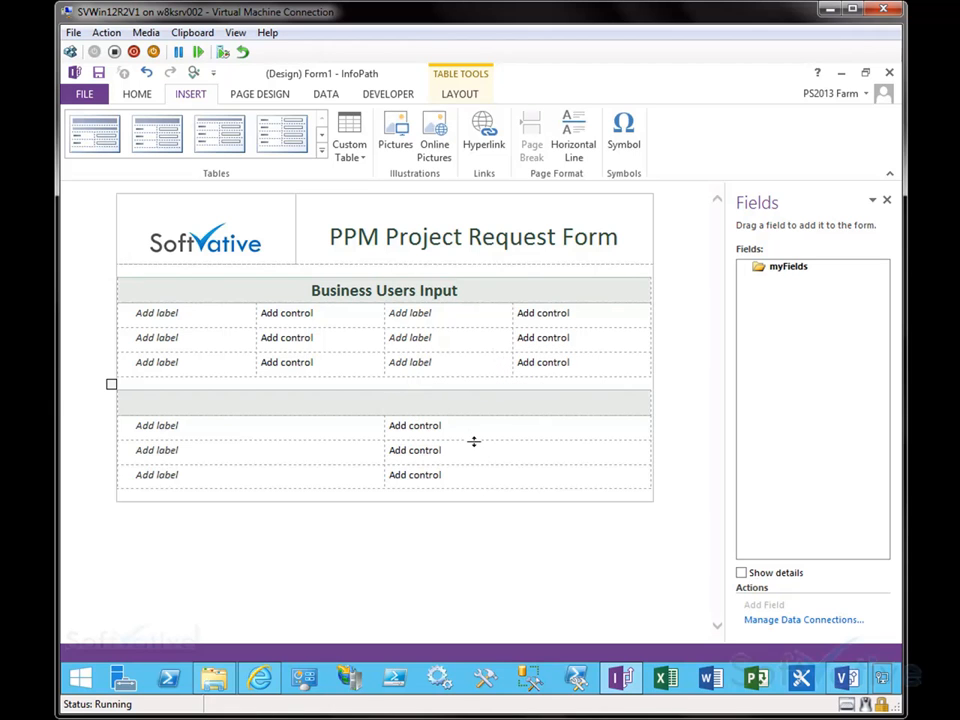
type("PMO Input")
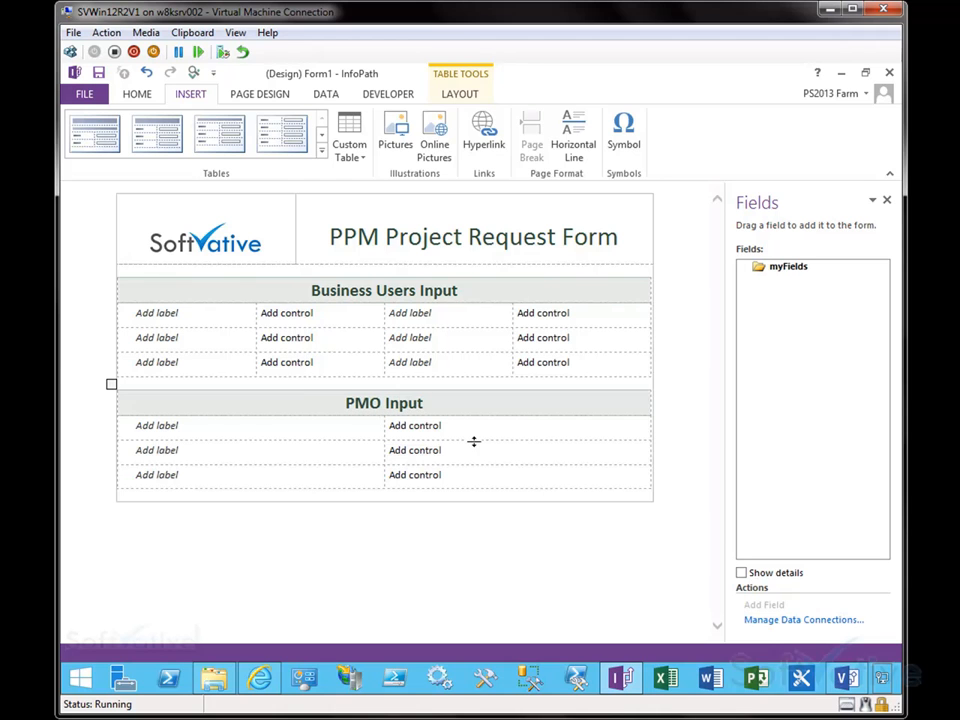
left_click(204, 317)
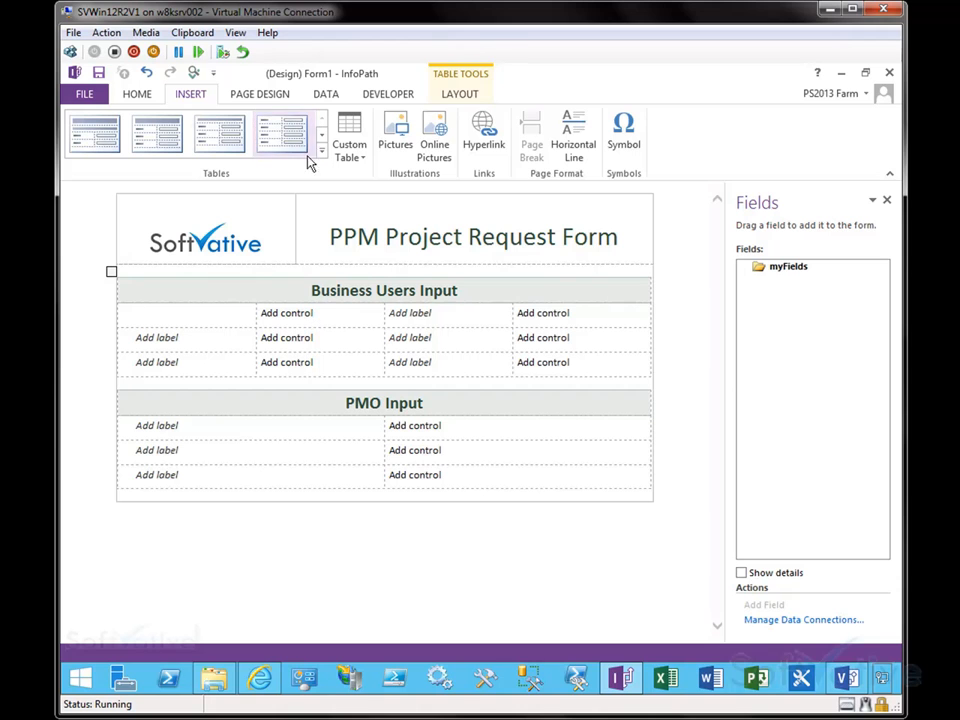
left_click(140, 95)
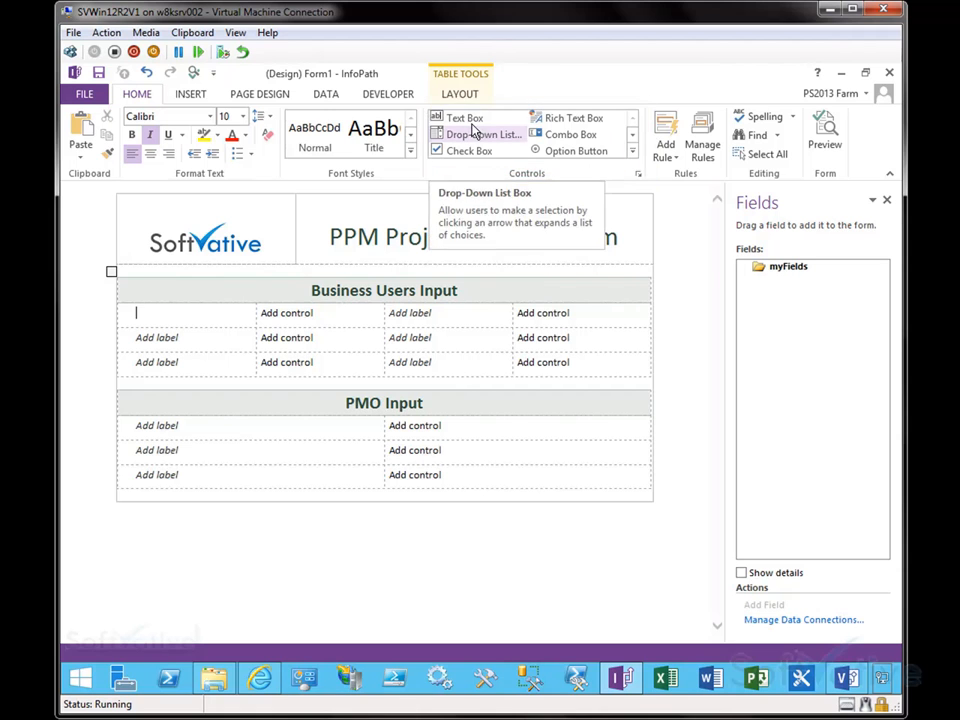
left_click(632, 153)
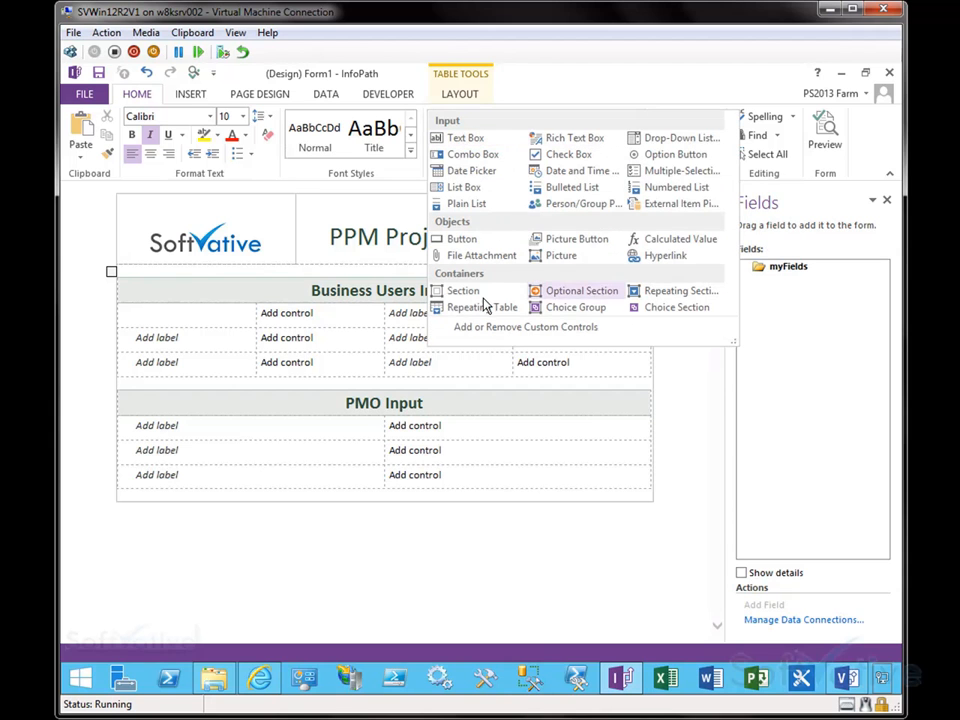
left_click(700, 399)
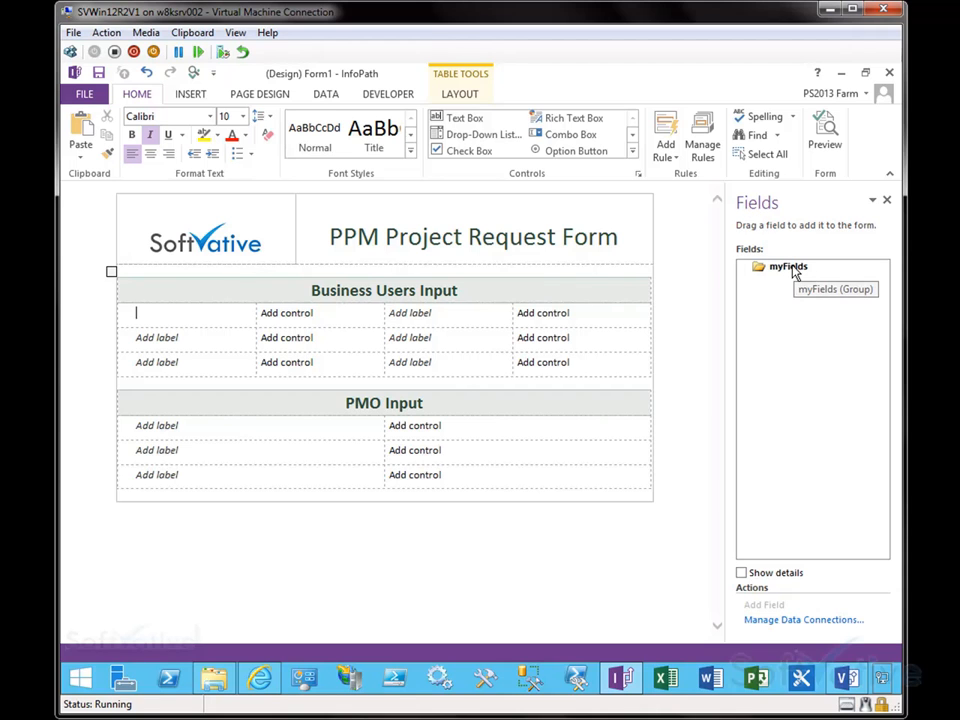
Step: Add a text (string) field named ProjectName under myFields and mark it as cannot be blank
left_click(793, 270)
right_click(786, 270)
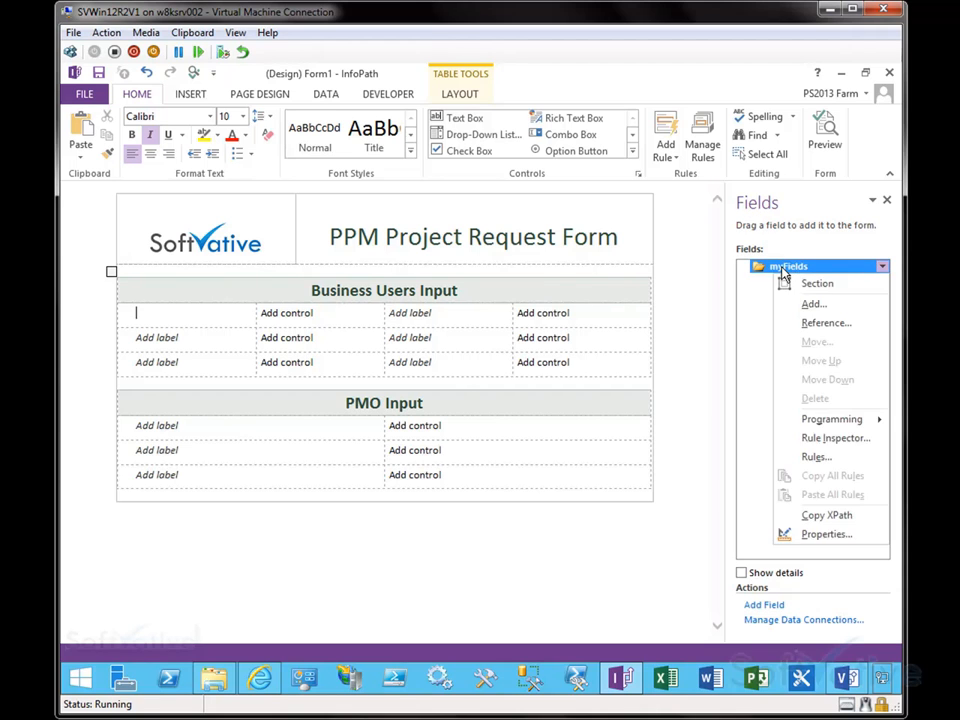
left_click(814, 305)
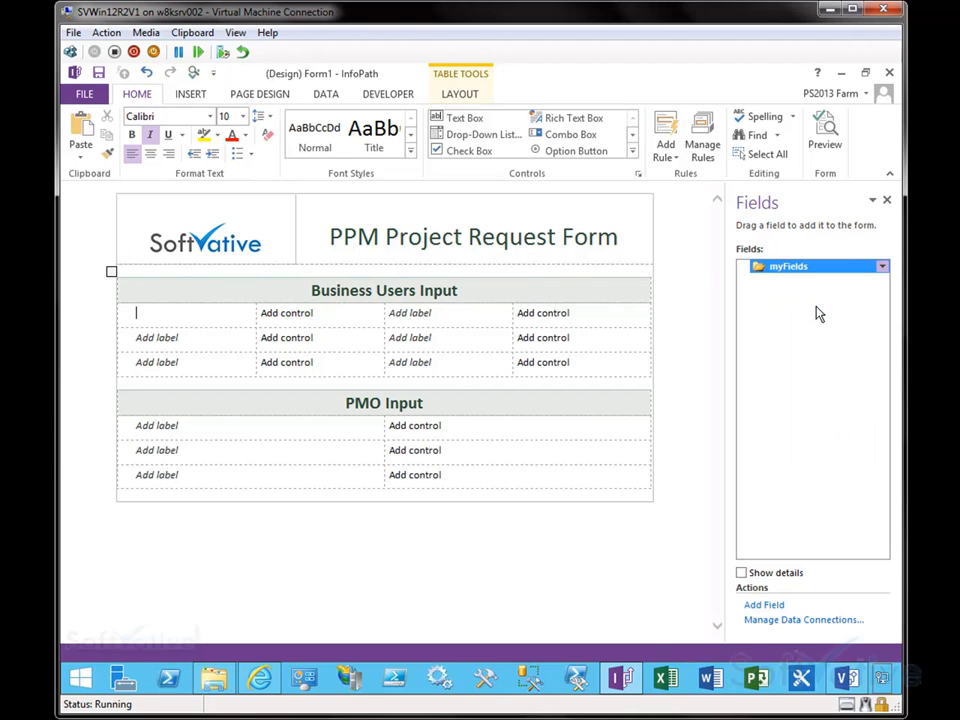
type("Project")
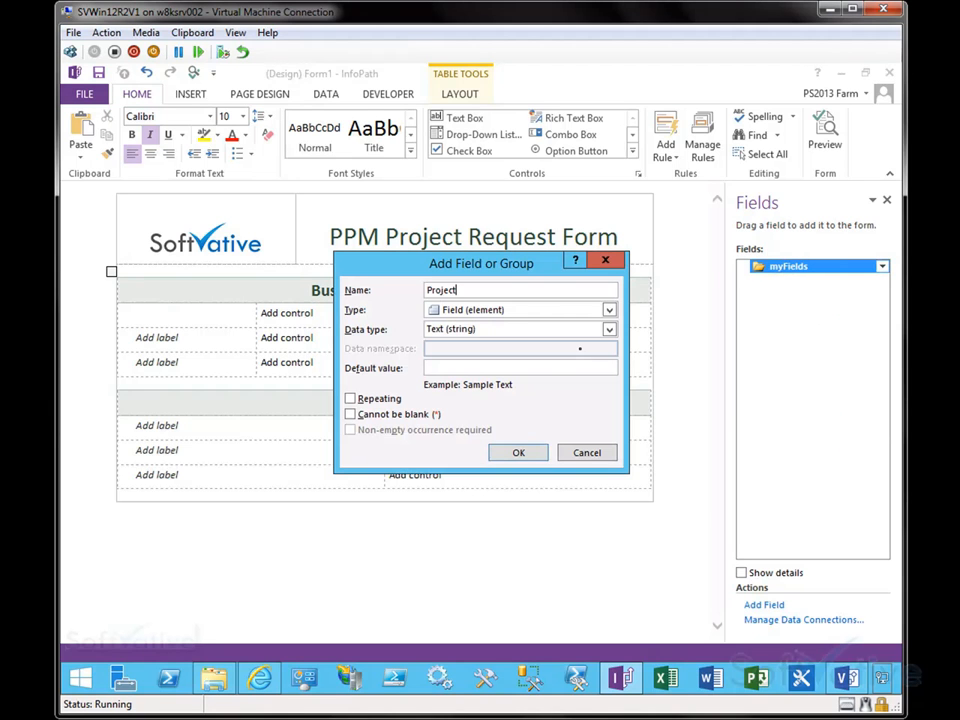
type("Nam")
left_click(609, 312)
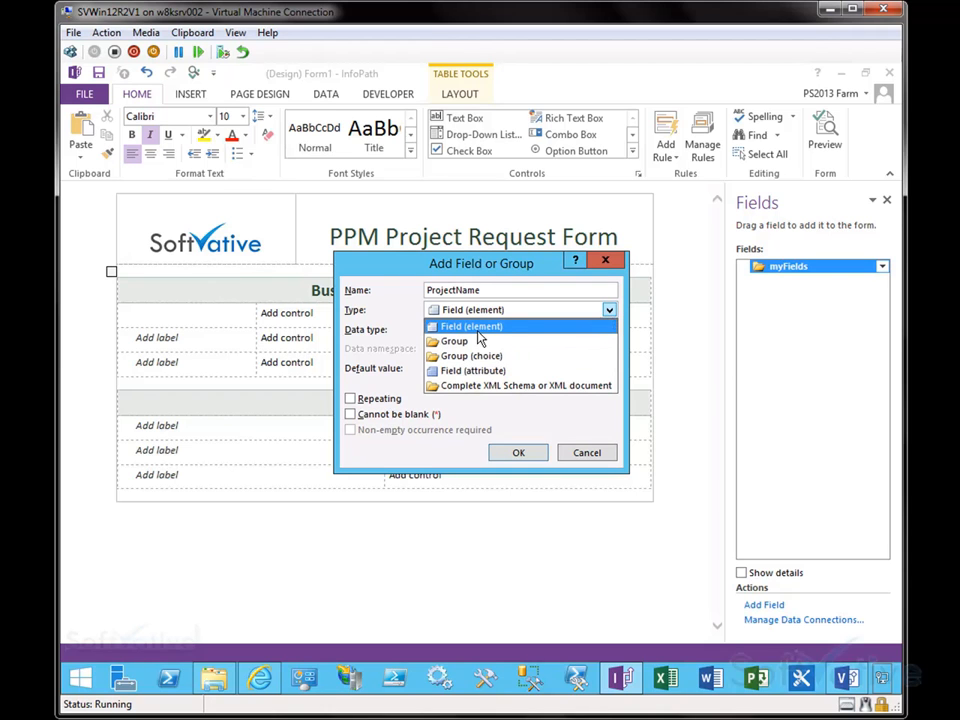
left_click(516, 268)
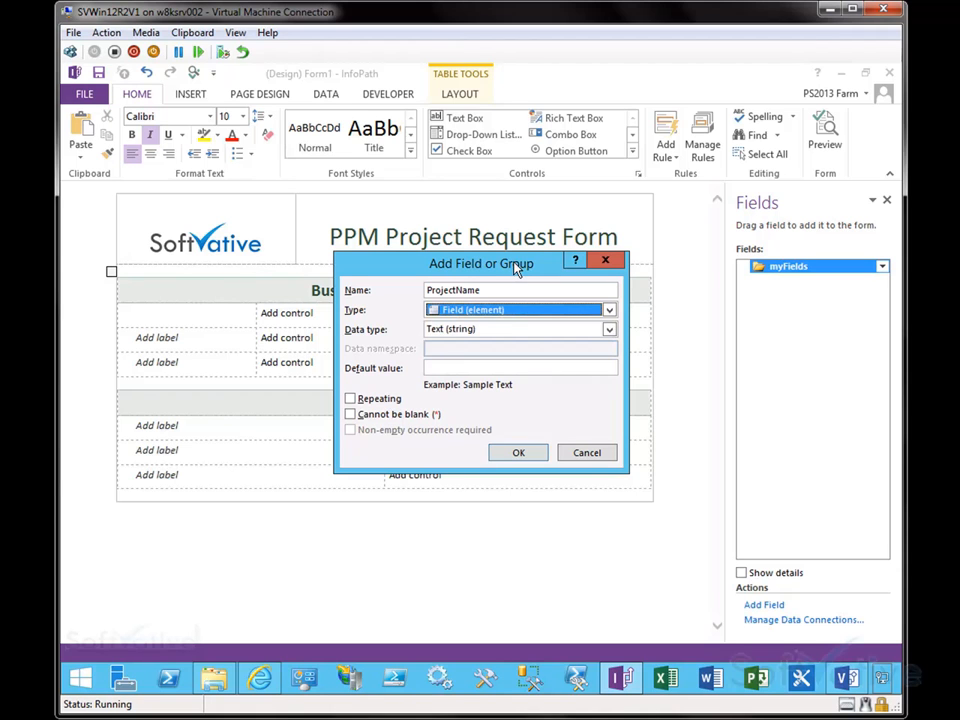
left_click(609, 310)
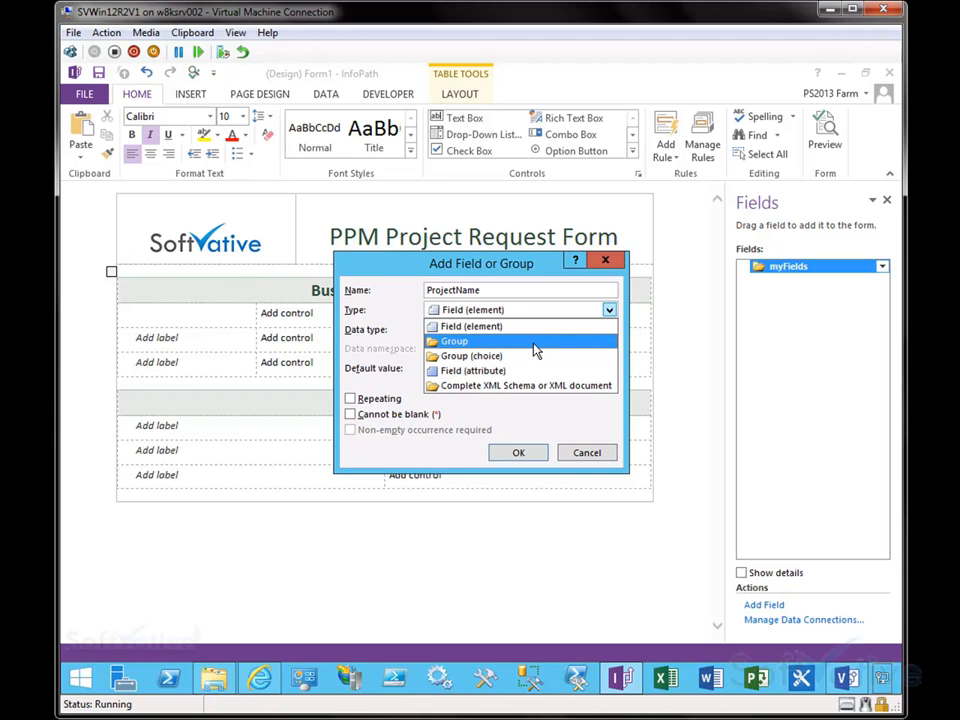
left_click(476, 326)
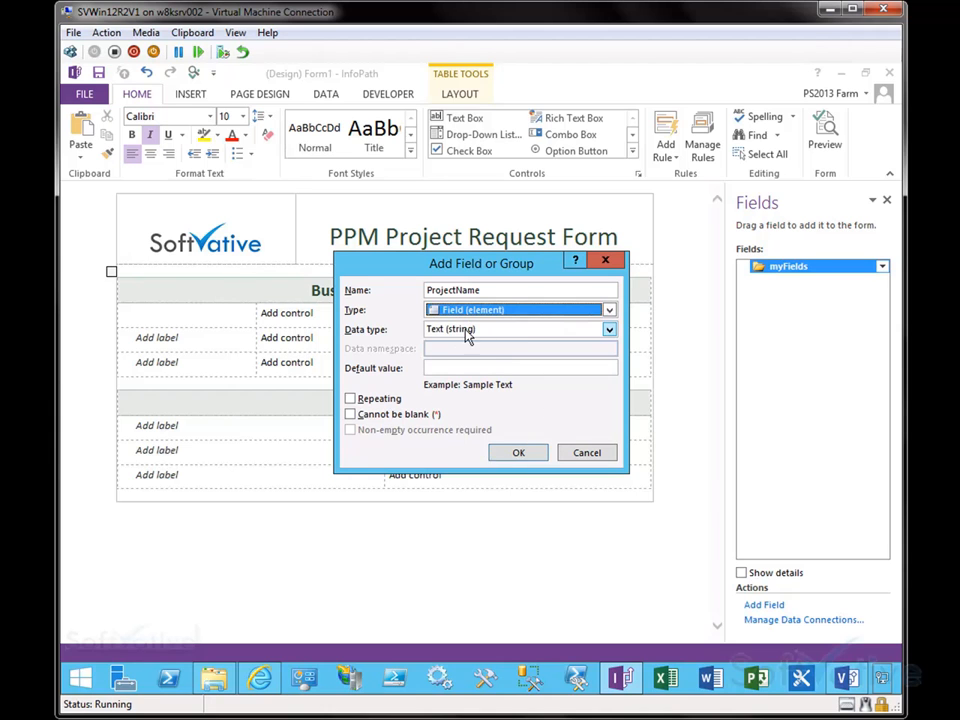
left_click(467, 331)
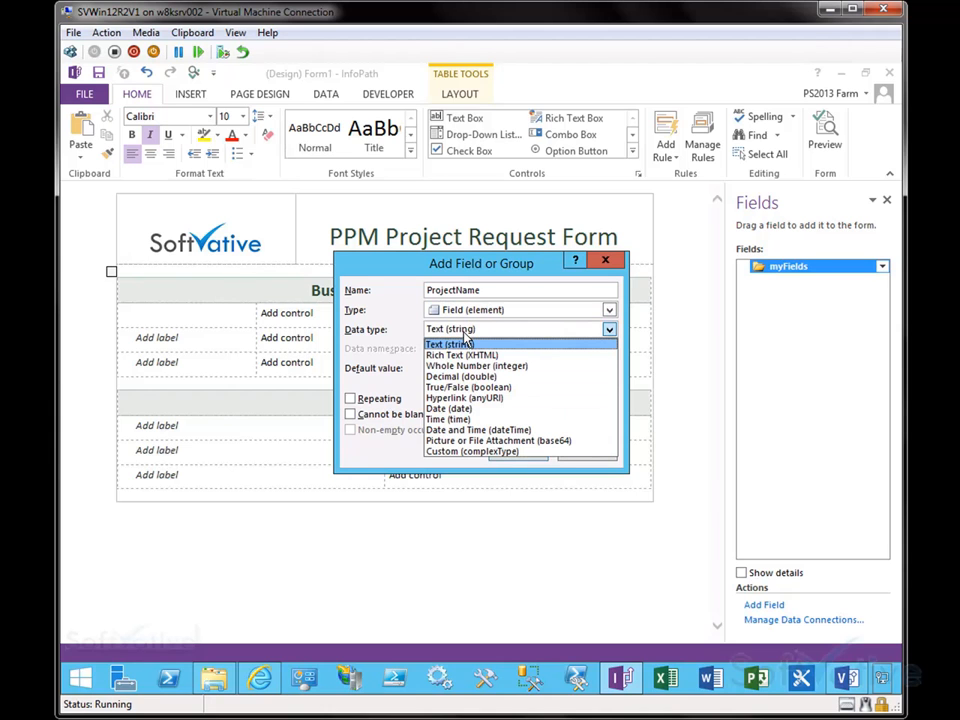
left_click(396, 300)
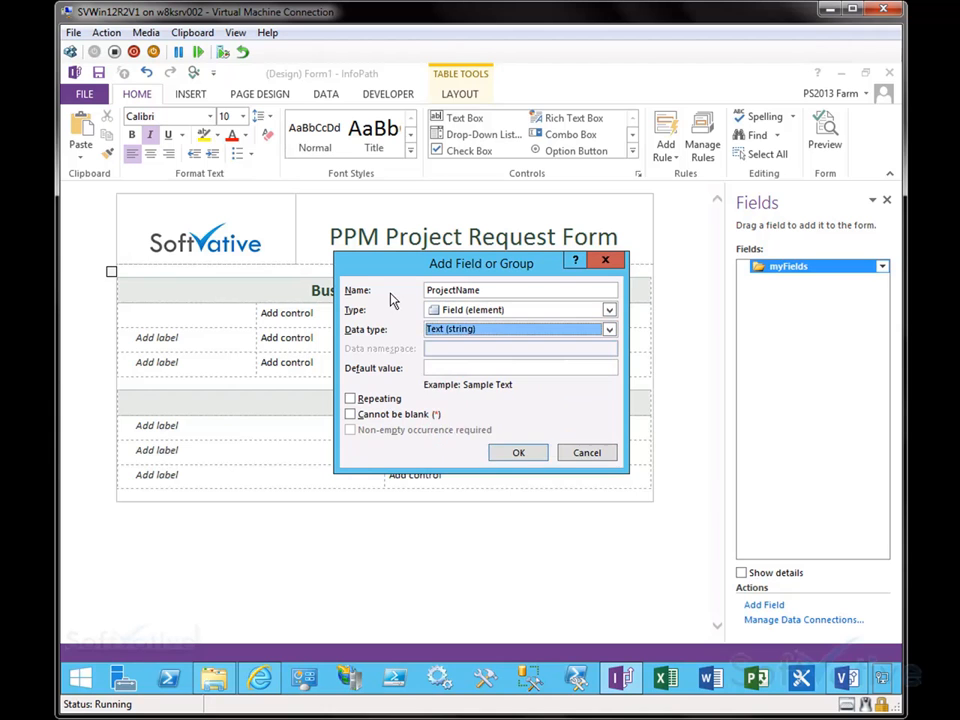
left_click(351, 416)
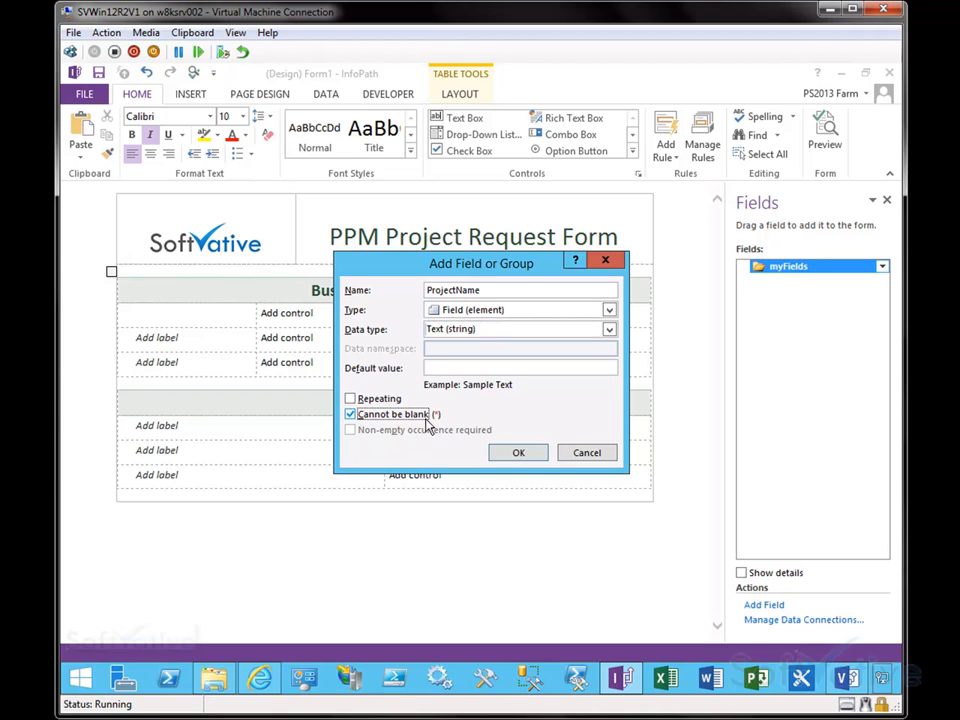
left_click(522, 453)
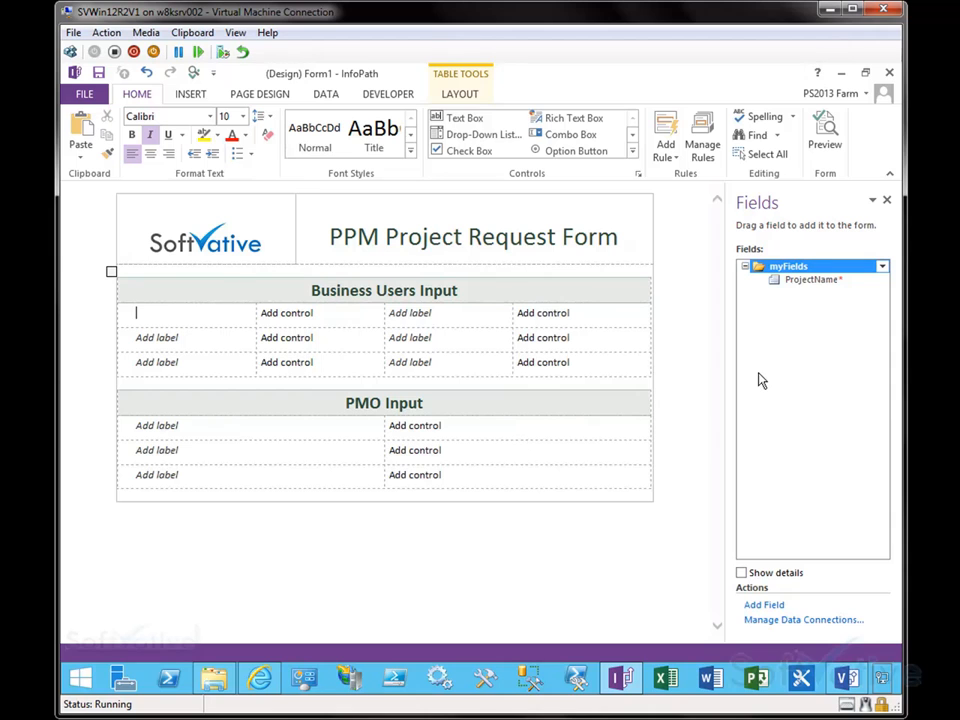
Step: Review the ProjectName field's properties on its Data, Merge and Details tabs without changing them
left_click(806, 284)
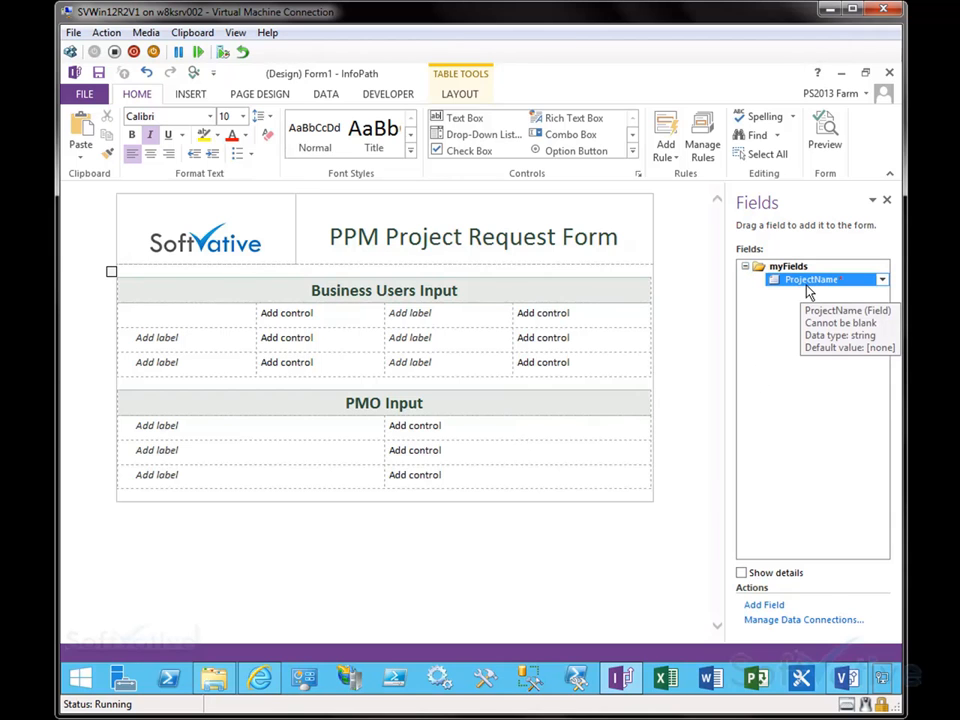
right_click(808, 284)
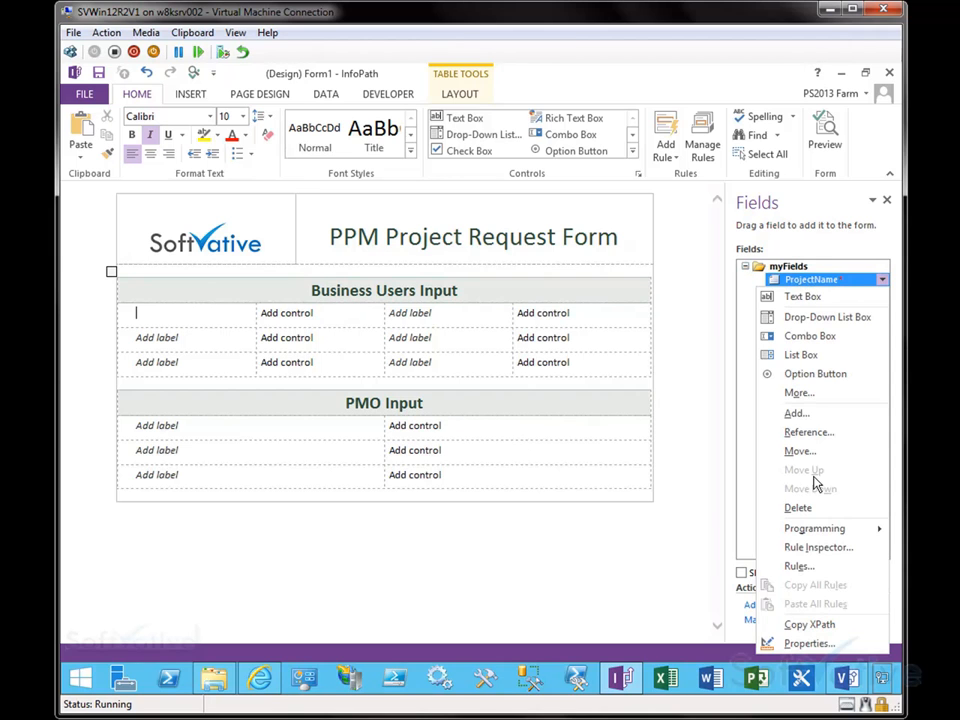
left_click(808, 643)
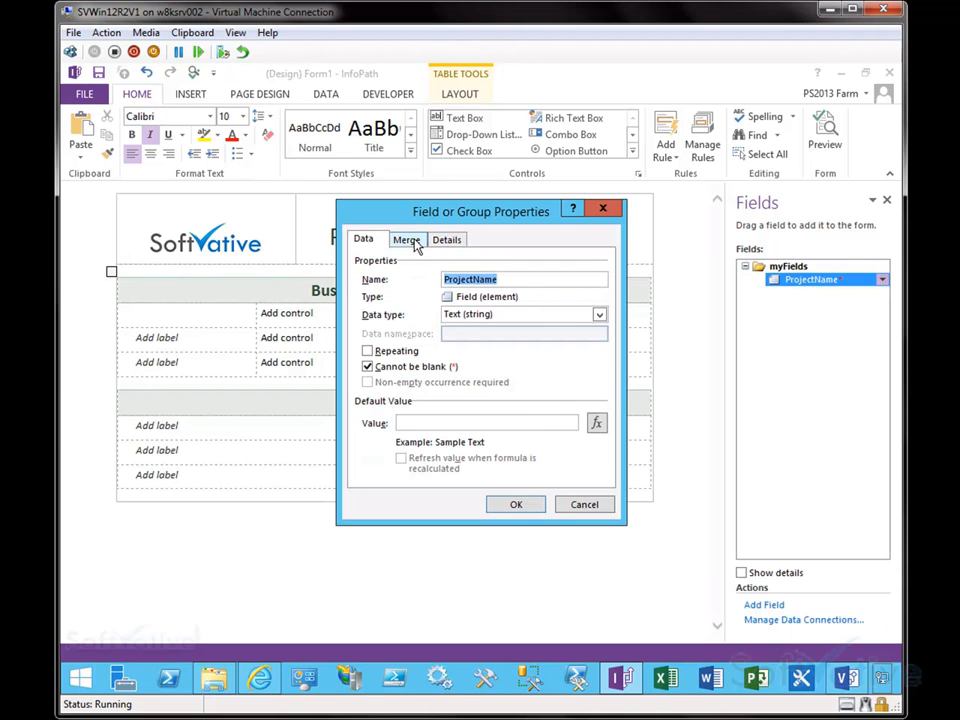
left_click(416, 244)
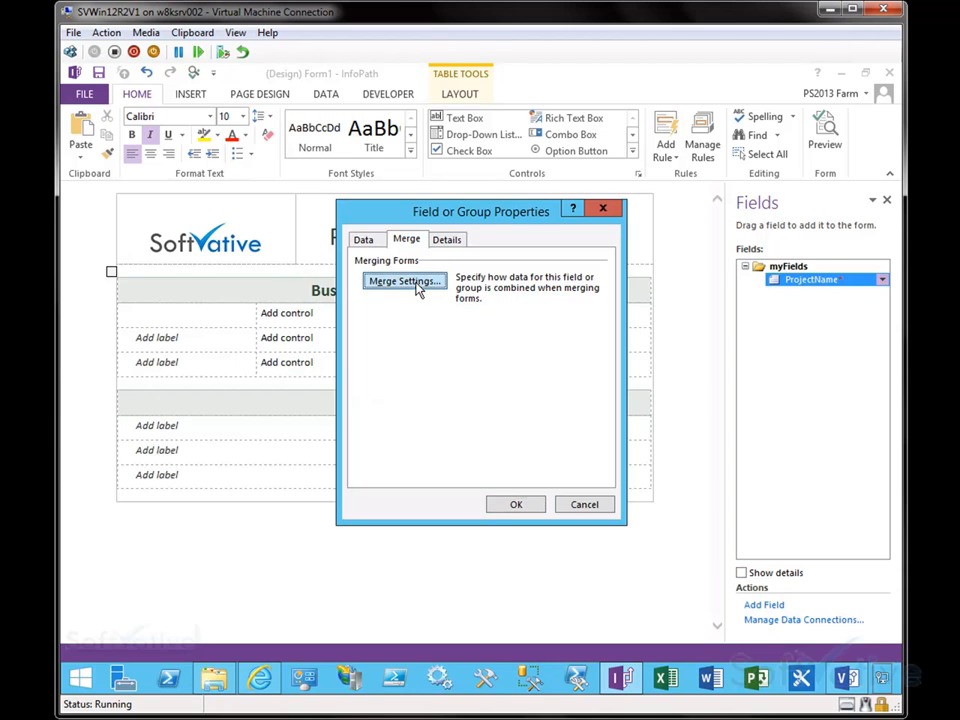
left_click(417, 282)
left_click(636, 479)
left_click(446, 241)
left_click(364, 240)
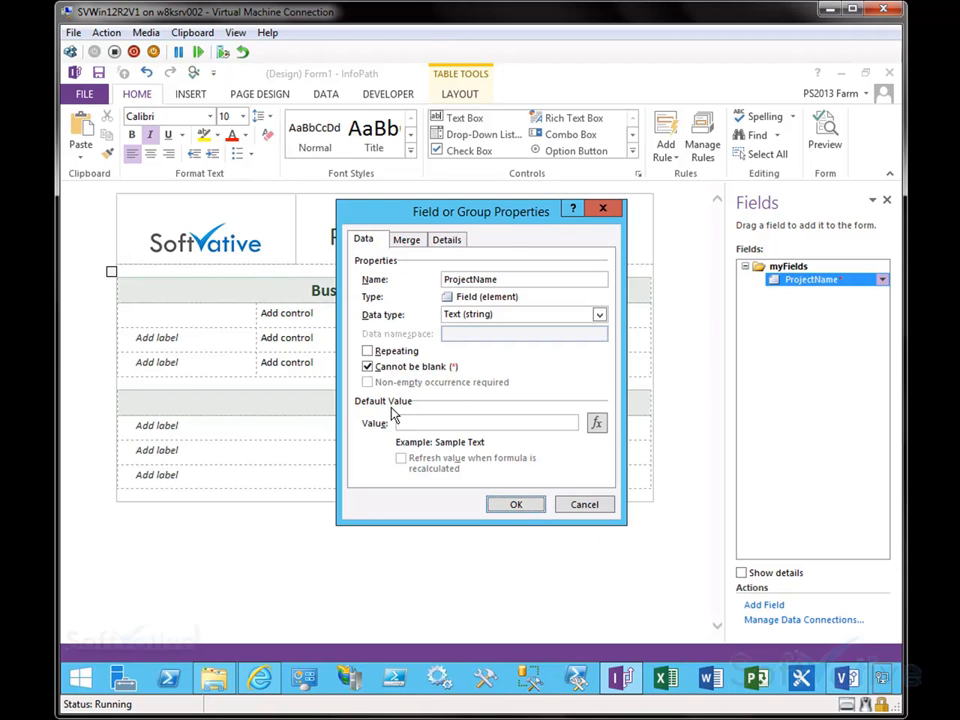
left_click(538, 424)
left_click(583, 505)
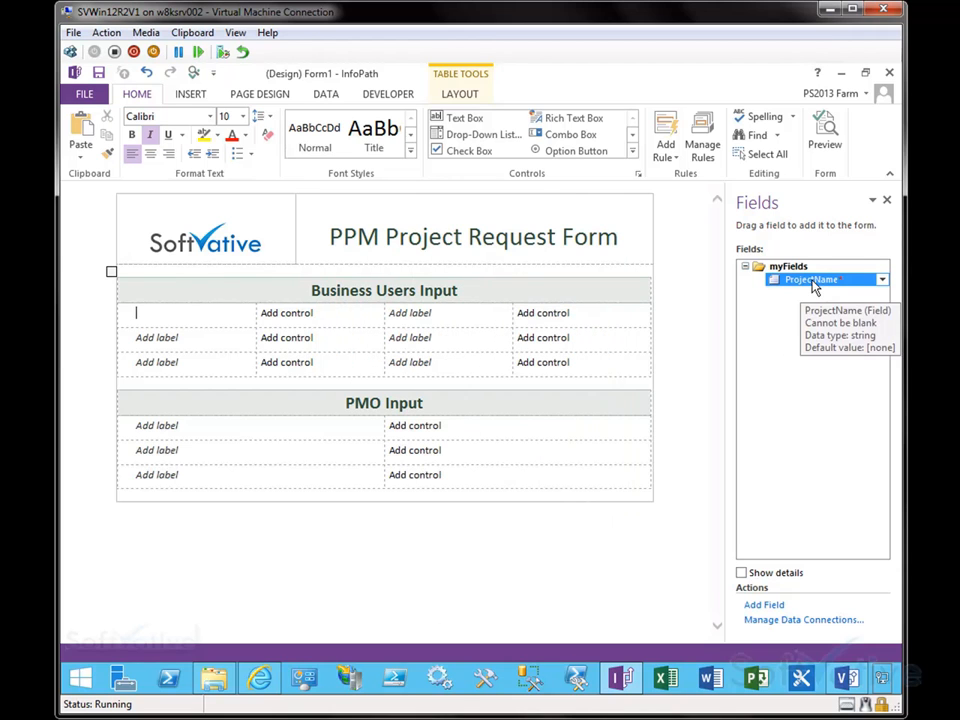
Step: Place the ProjectName field into the first row of the Business Users Input section with its Project Name label
left_click_drag(812, 285, 266, 320)
left_click(281, 457)
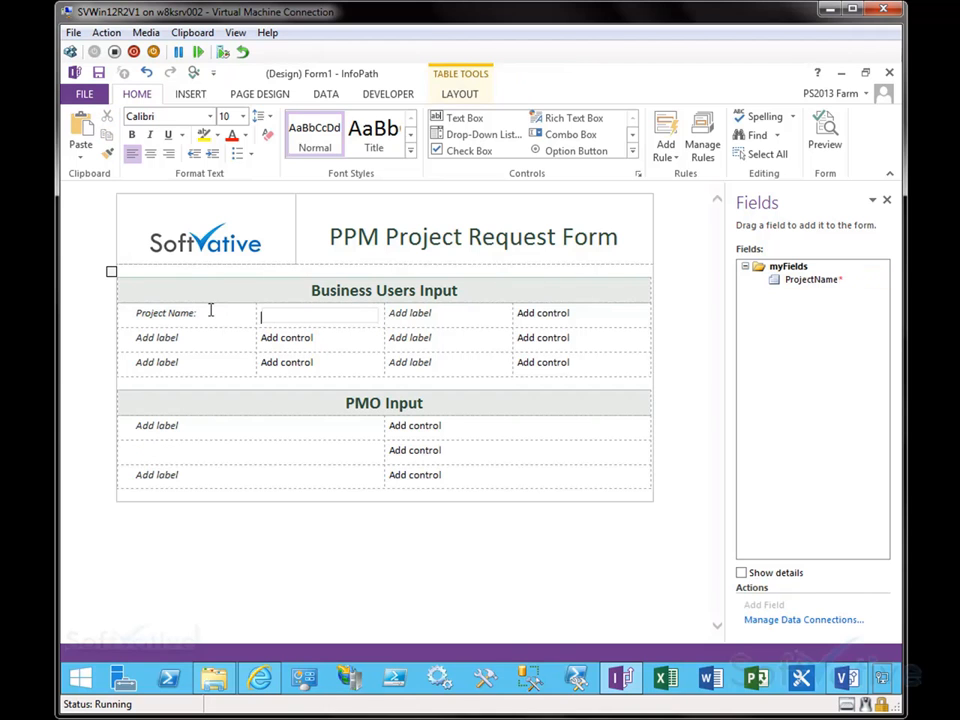
left_click(262, 318)
left_click(225, 312)
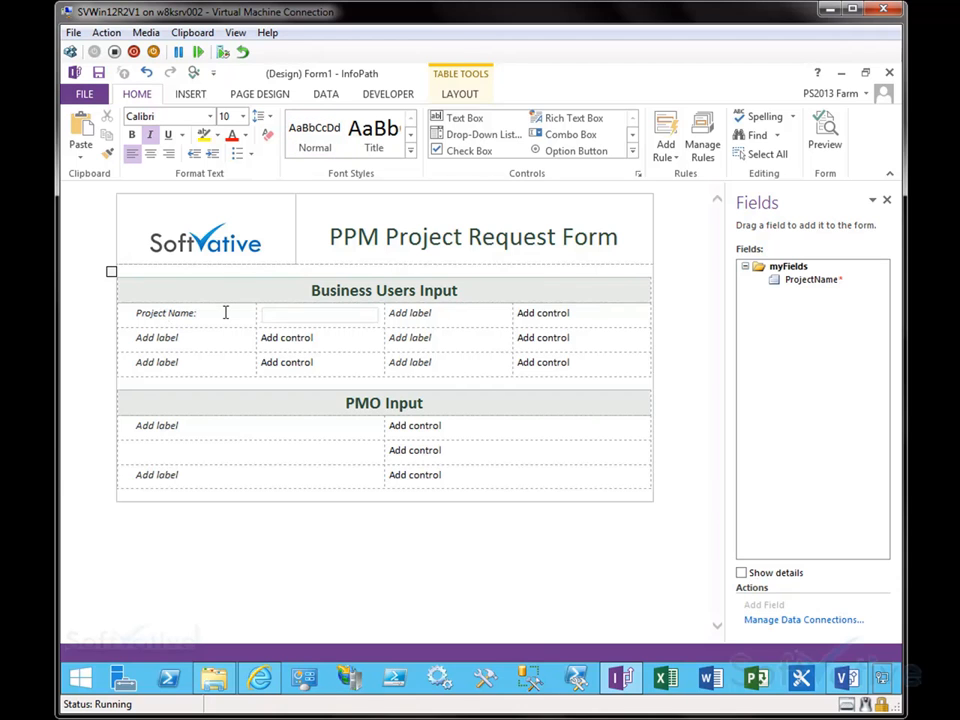
Step: Add a red asterisk to the Project Name label to mark it as required
triple_click(225, 312)
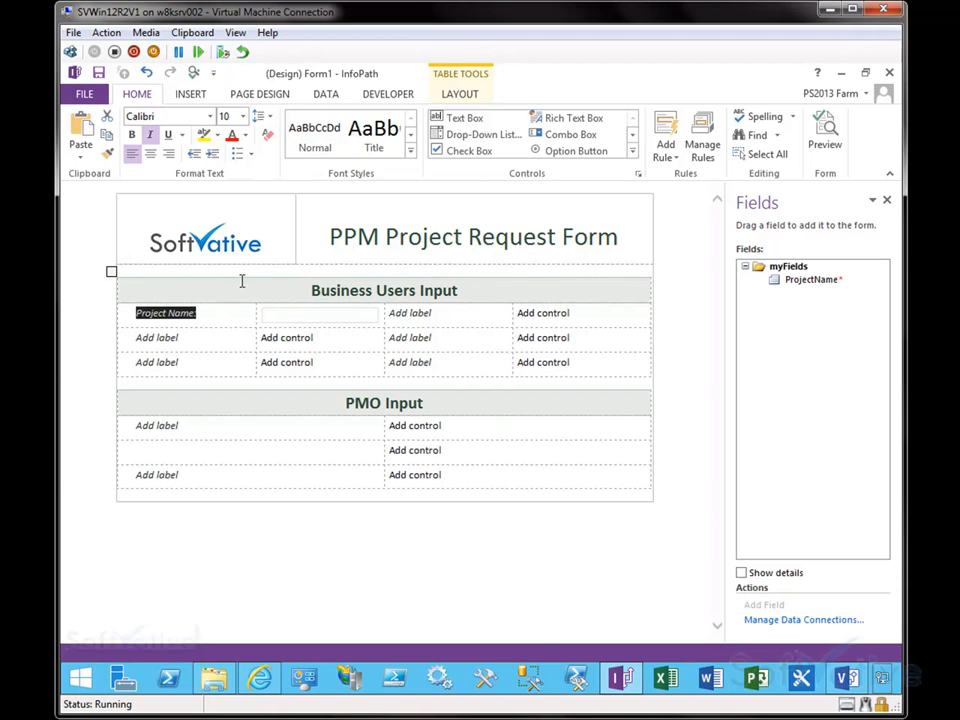
left_click(225, 313)
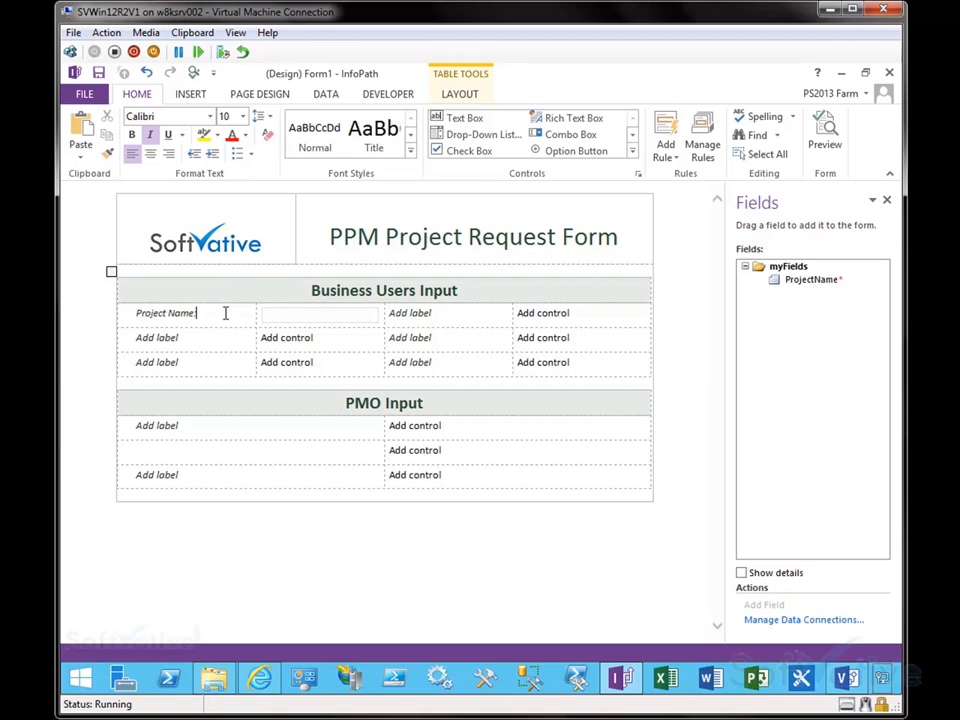
triple_click(225, 312)
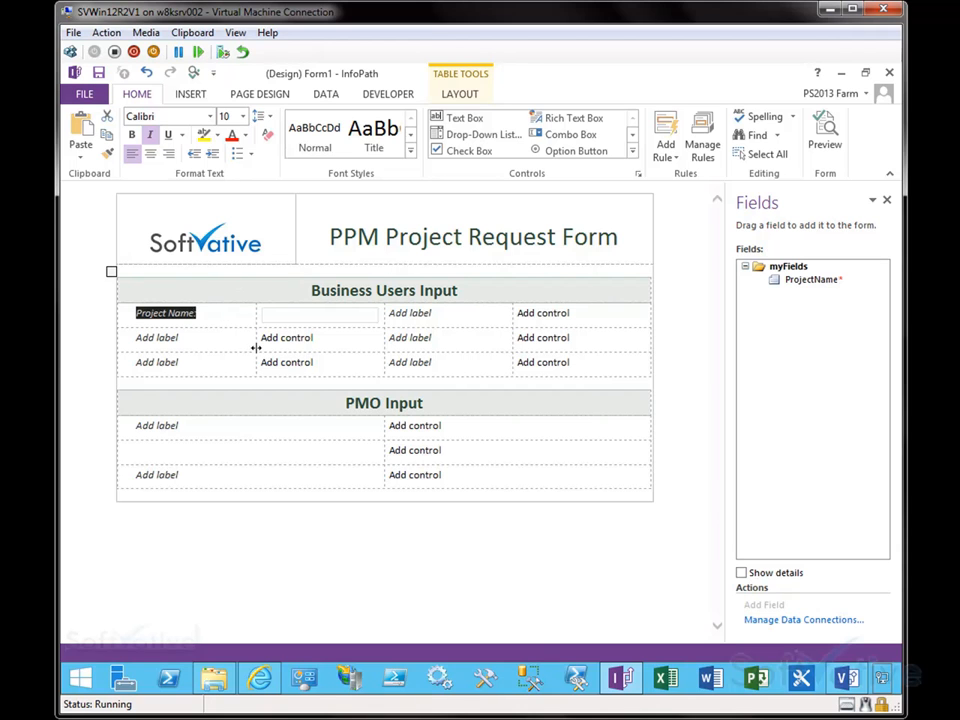
key("Right")
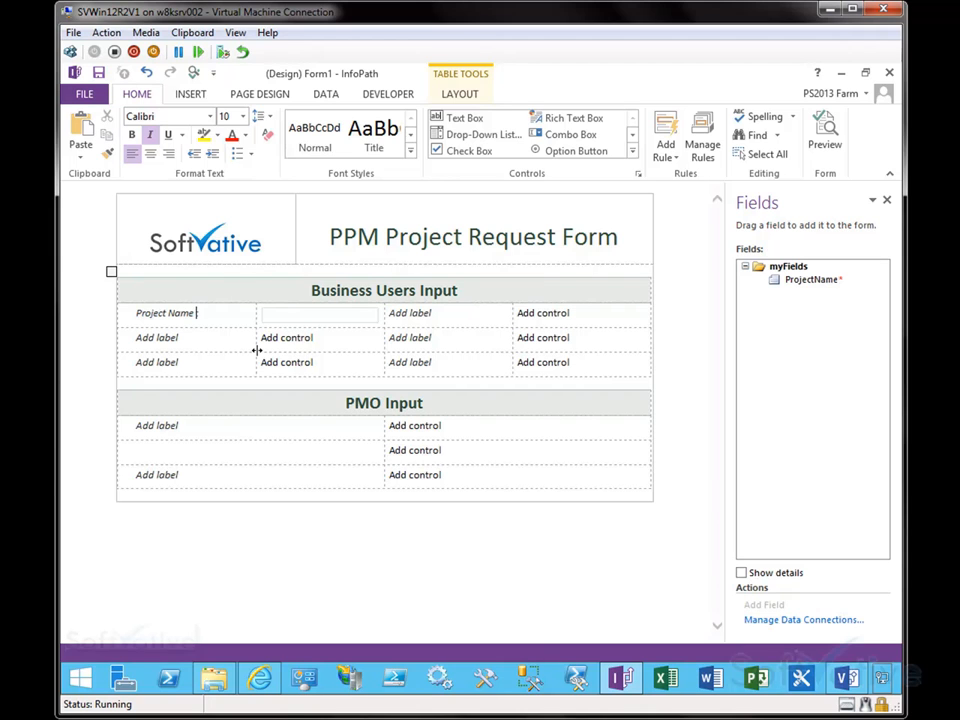
double_click(199, 313)
left_click(231, 134)
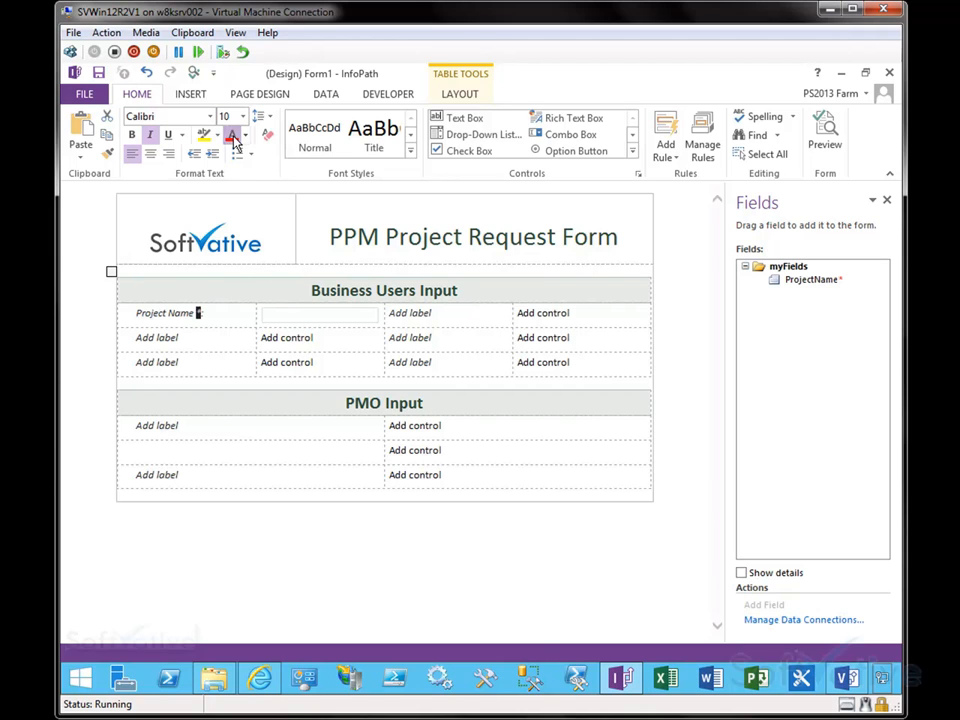
left_click(215, 309)
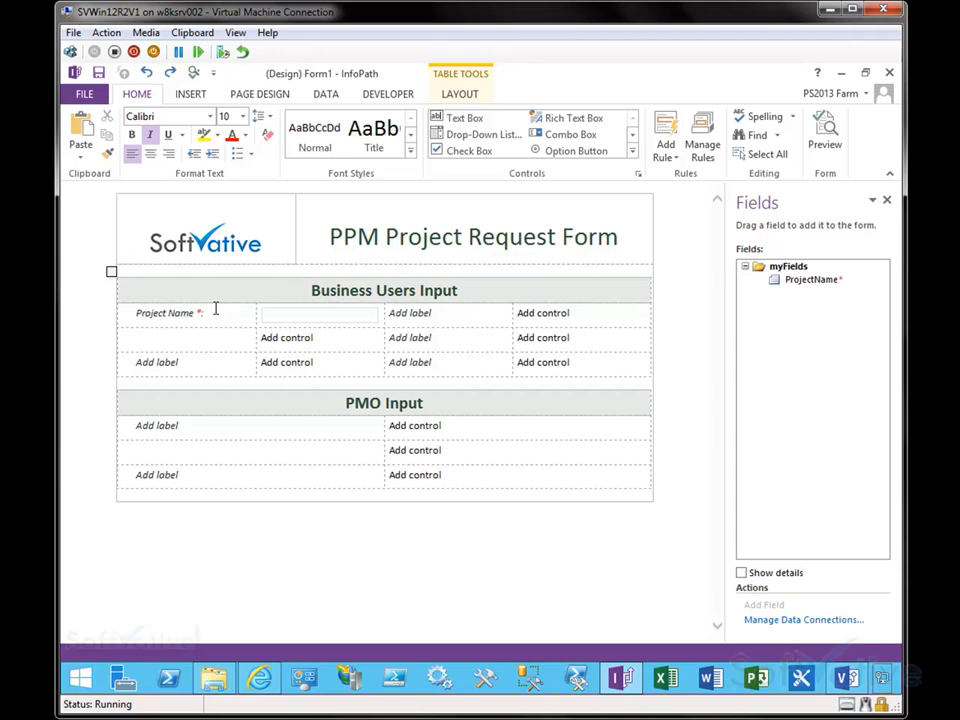
key("ctrl+s")
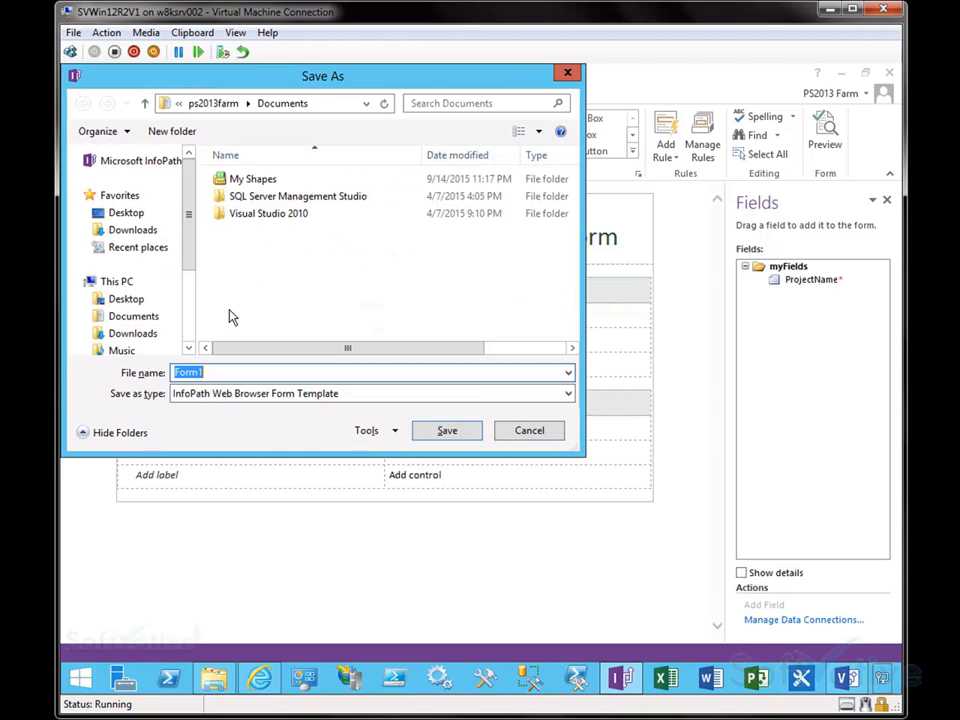
left_click(527, 429)
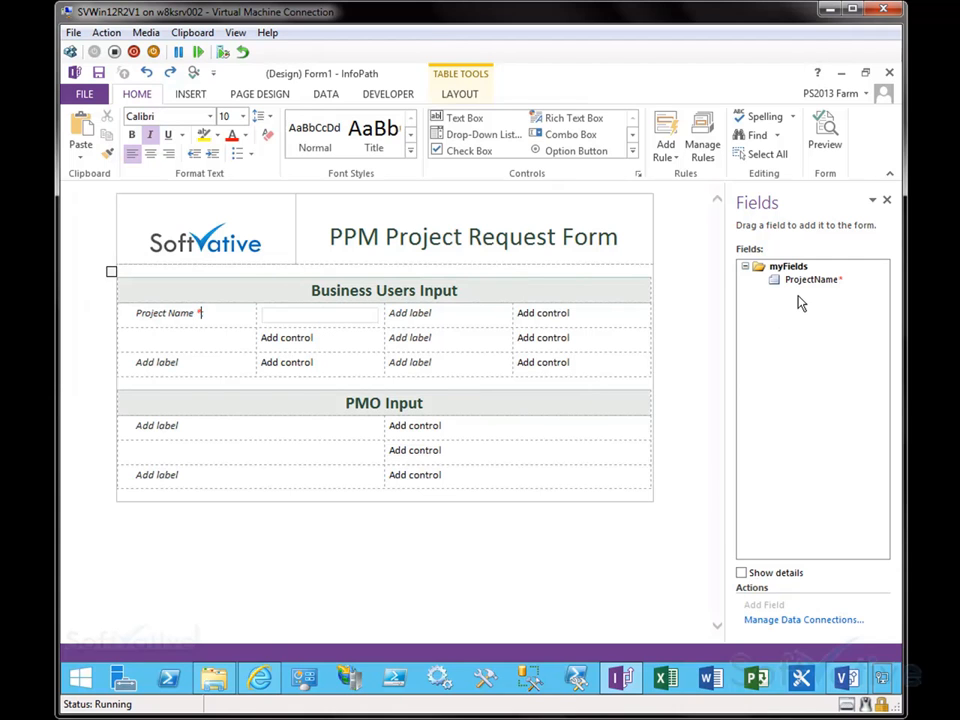
left_click(632, 151)
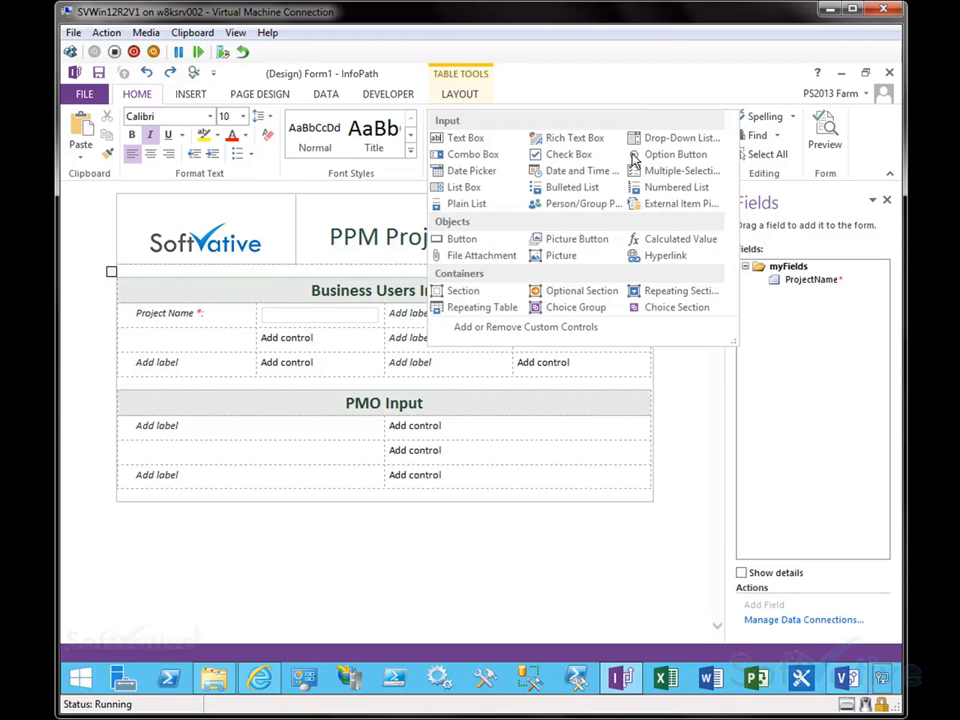
left_click(470, 170)
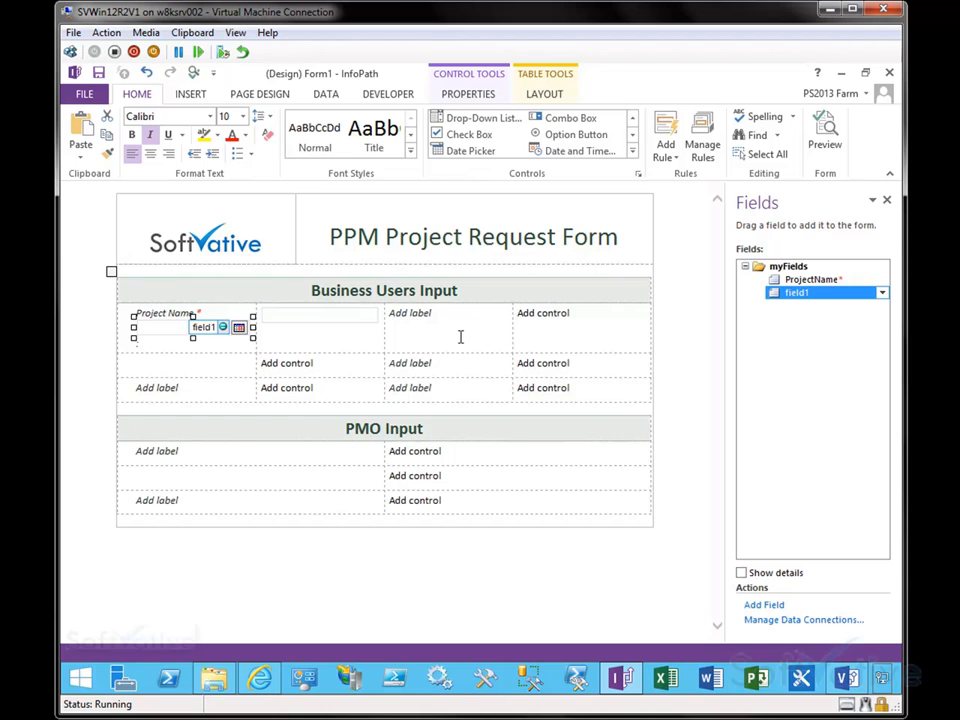
key("Delete")
left_click(516, 313)
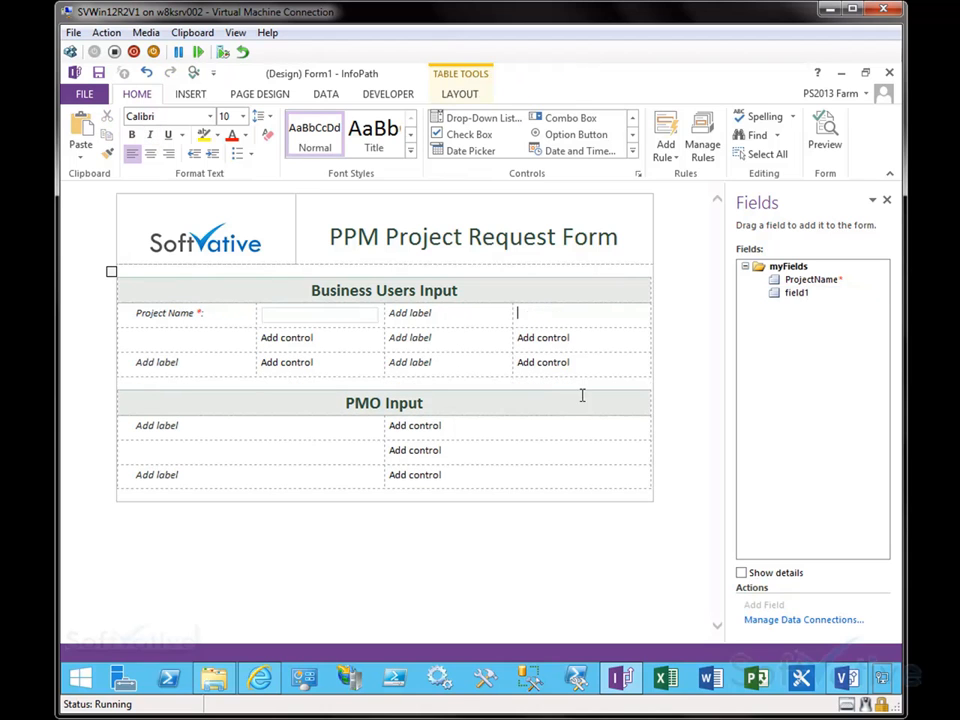
right_click(795, 293)
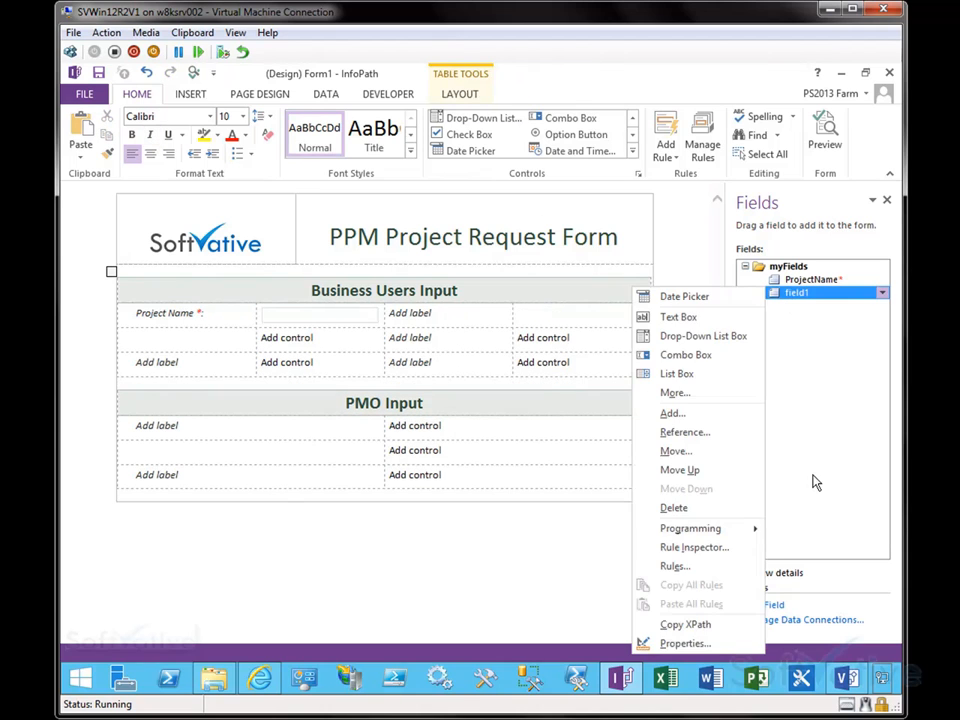
left_click(672, 508)
left_click(472, 417)
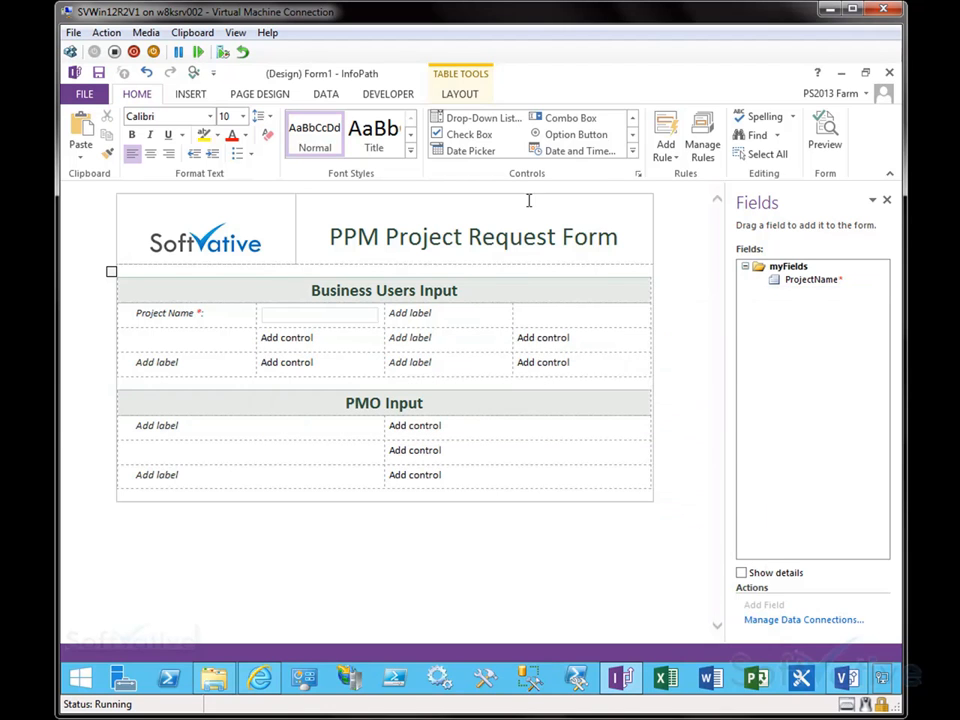
Step: Insert a Date Picker control into the last cell of the first Business Users Input row
left_click(633, 151)
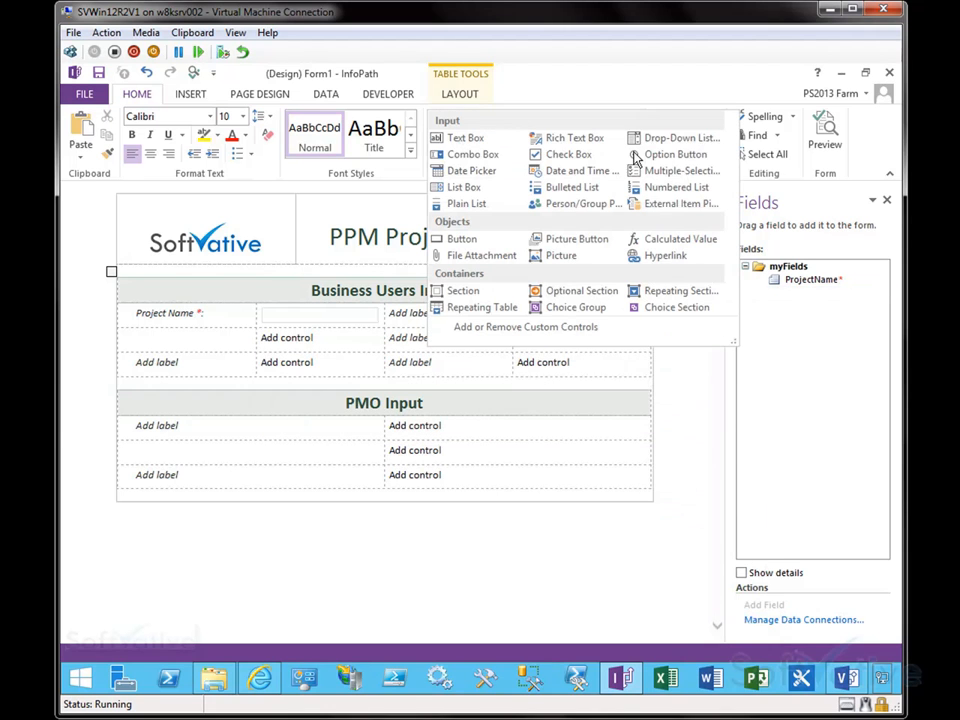
left_click(462, 172)
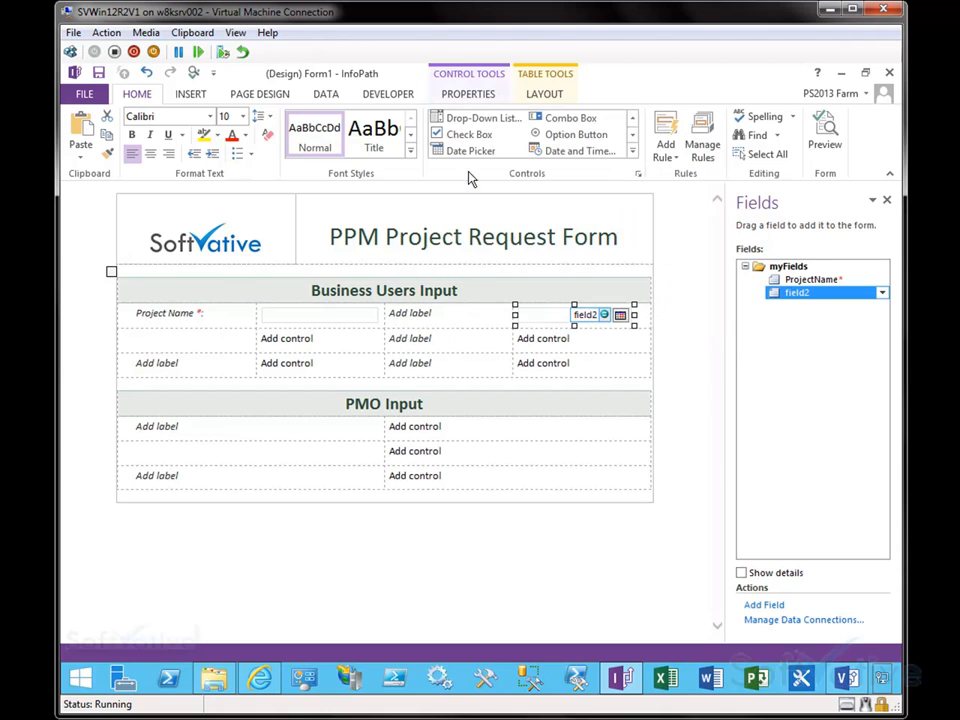
left_click(465, 319)
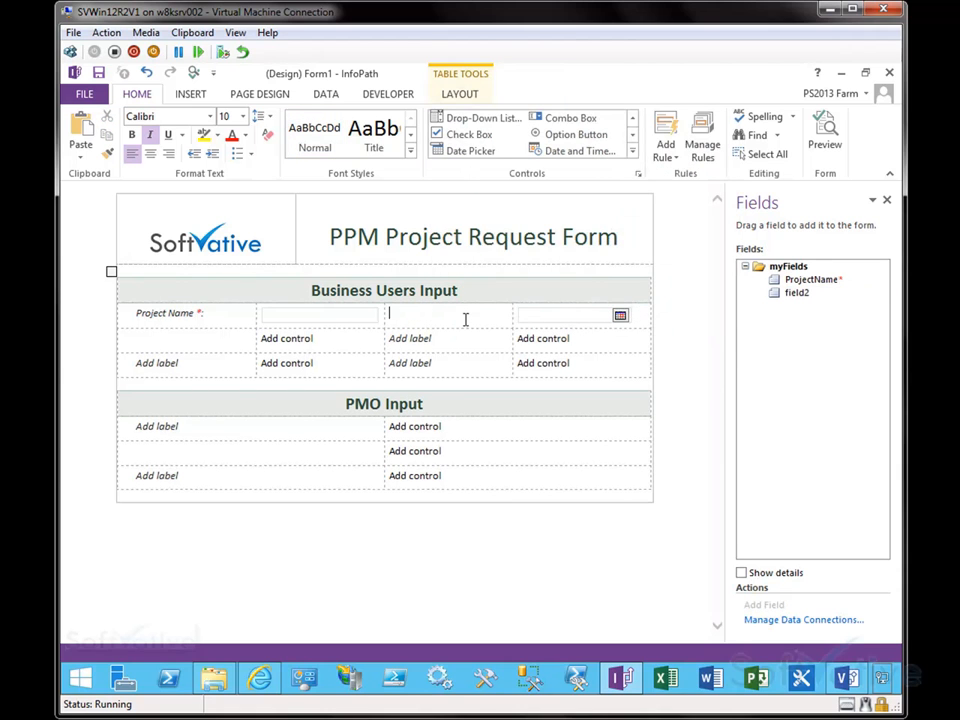
Step: Label the first row's third cell of Business Users Input as Request Date
type("Reqeust")
key("BackSpace")
key("BackSpace")
key("BackSpace")
key("BackSpace")
key("BackSpace")
key("BackSpace")
type("equest")
Step: Rename the date picker's field to RequestDate and set its data type to Date (date)
right_click(793, 298)
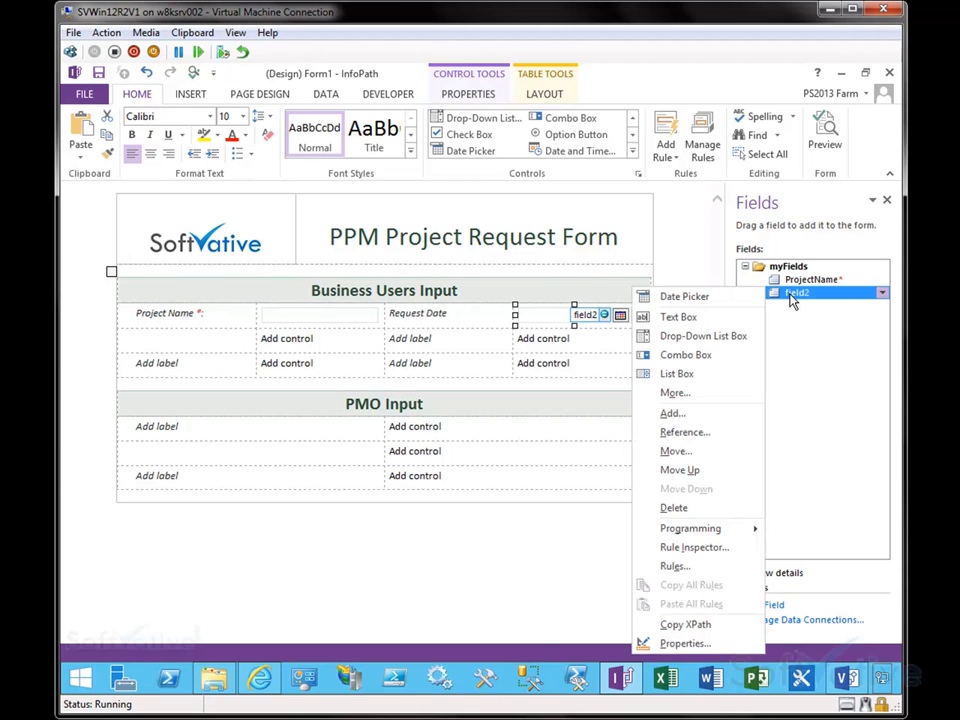
type("p")
type("RequestDate")
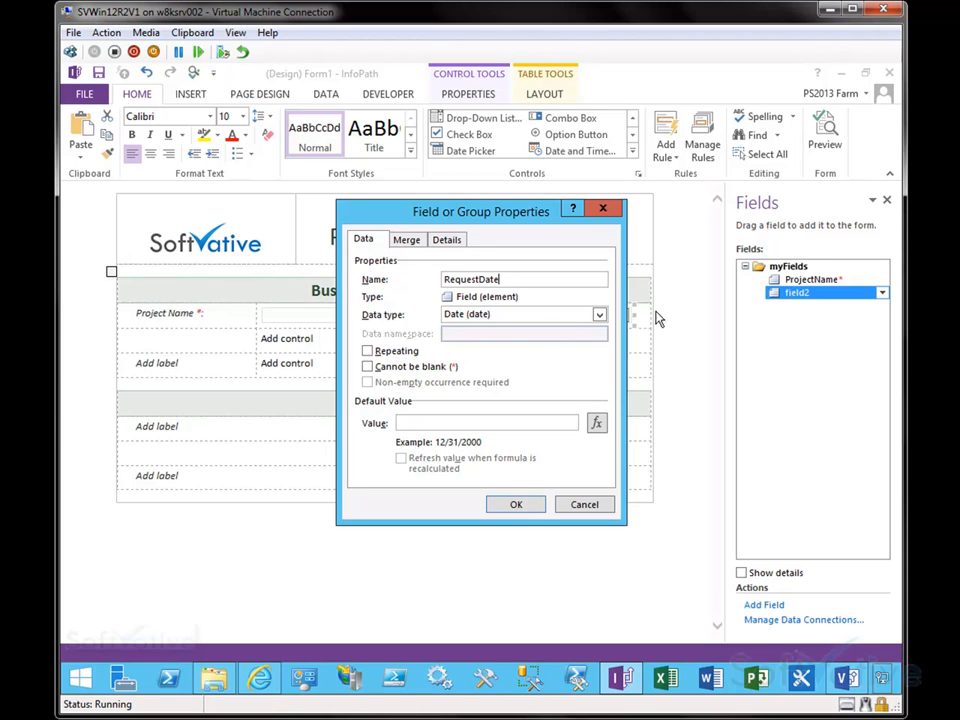
left_click_drag(511, 212, 501, 357)
left_click_drag(437, 357, 381, 269)
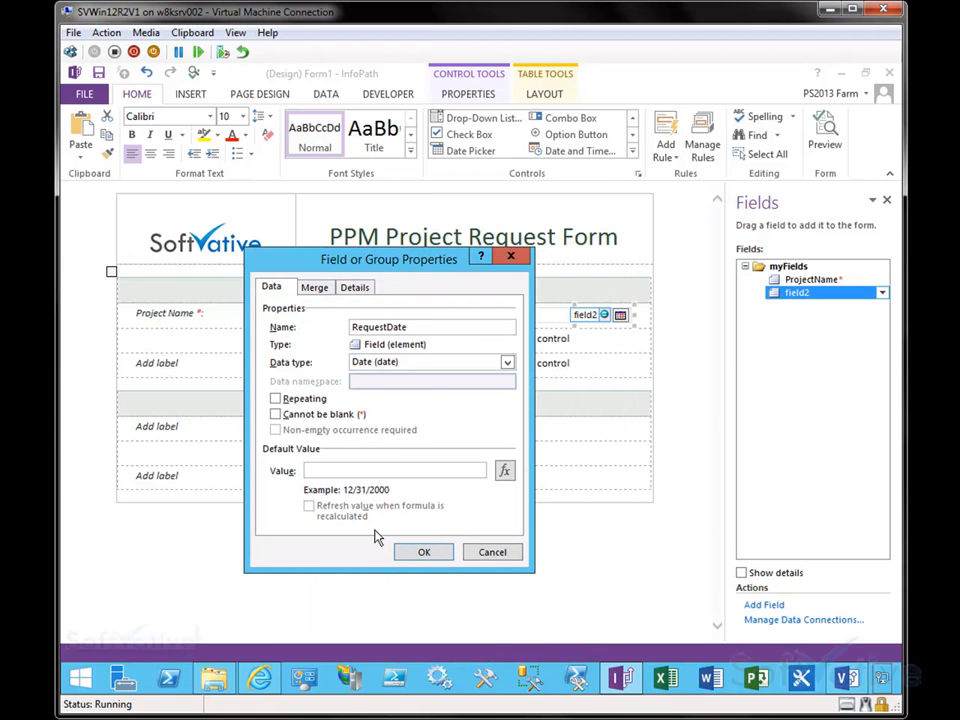
left_click(507, 362)
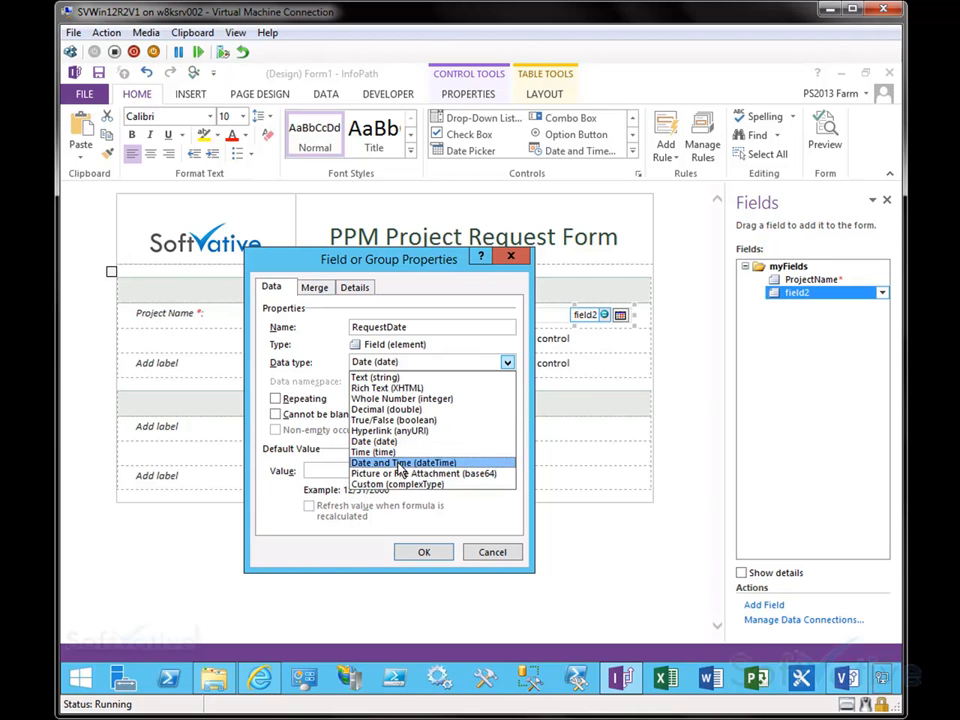
left_click(378, 441)
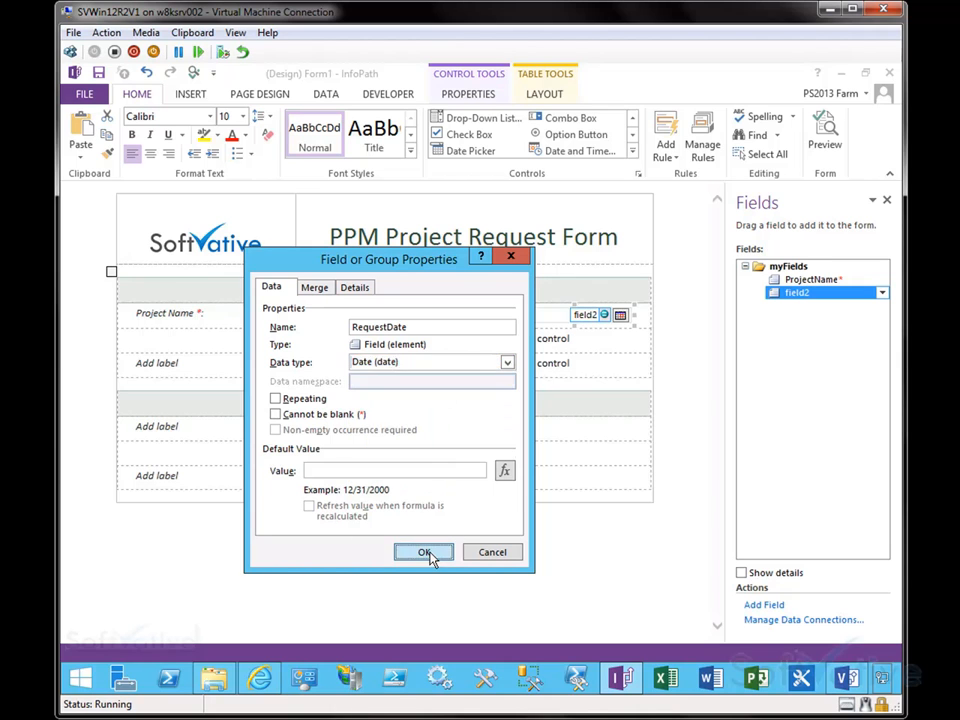
left_click(424, 552)
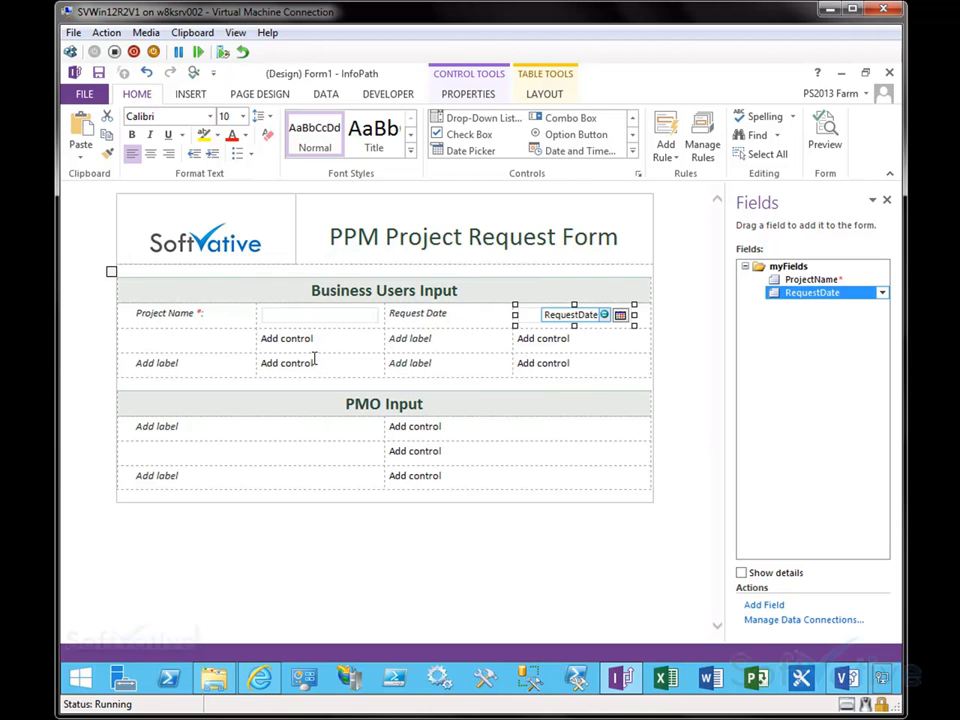
left_click(632, 151)
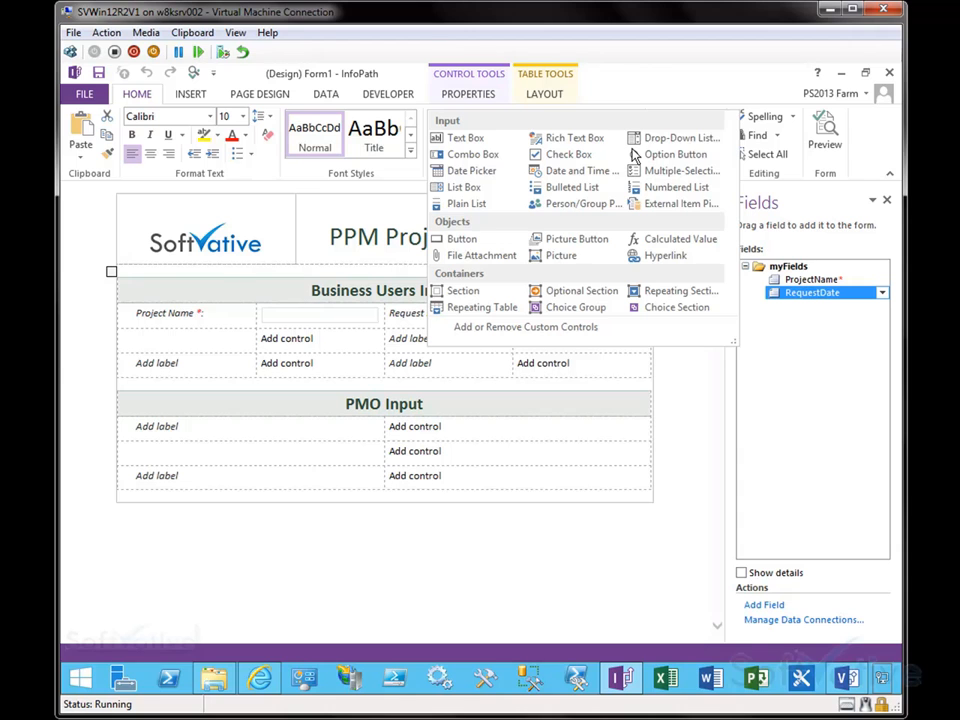
left_click(471, 170)
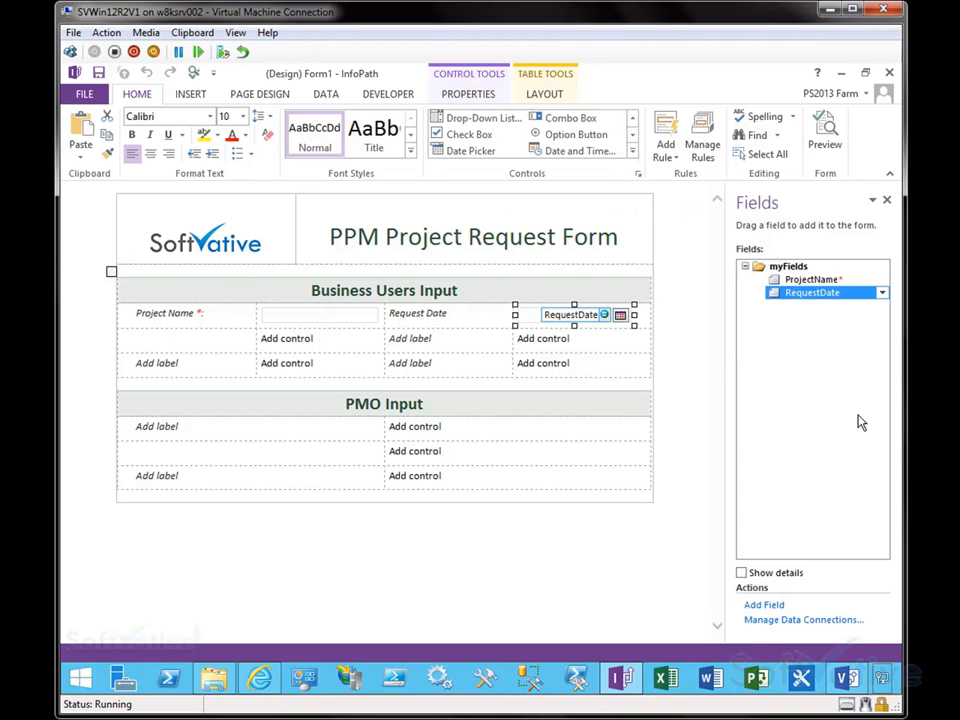
left_click(609, 549)
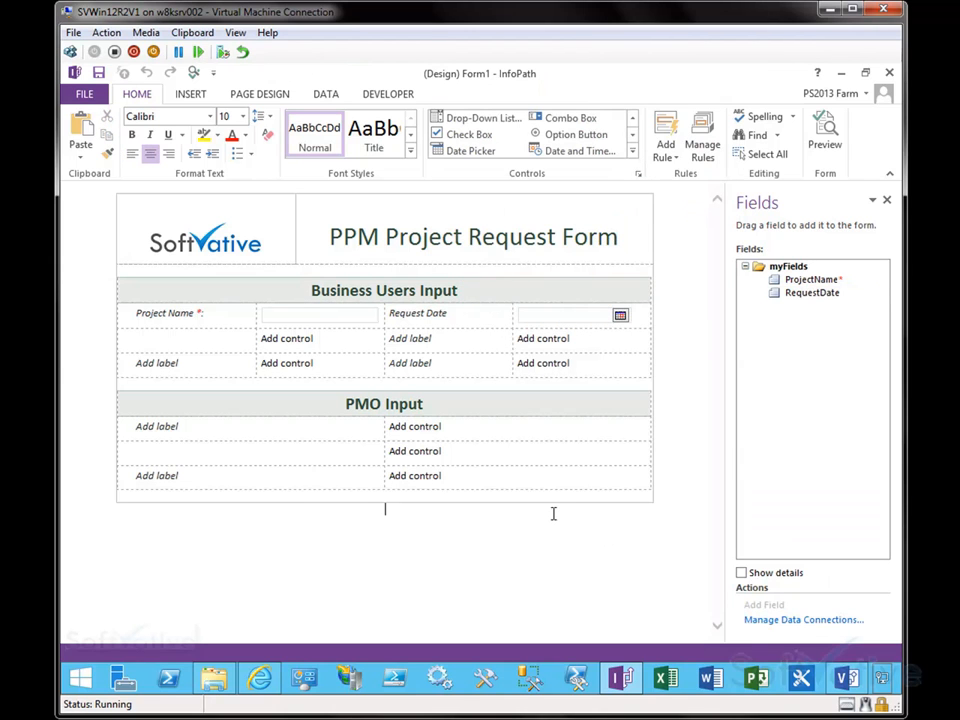
left_click(632, 151)
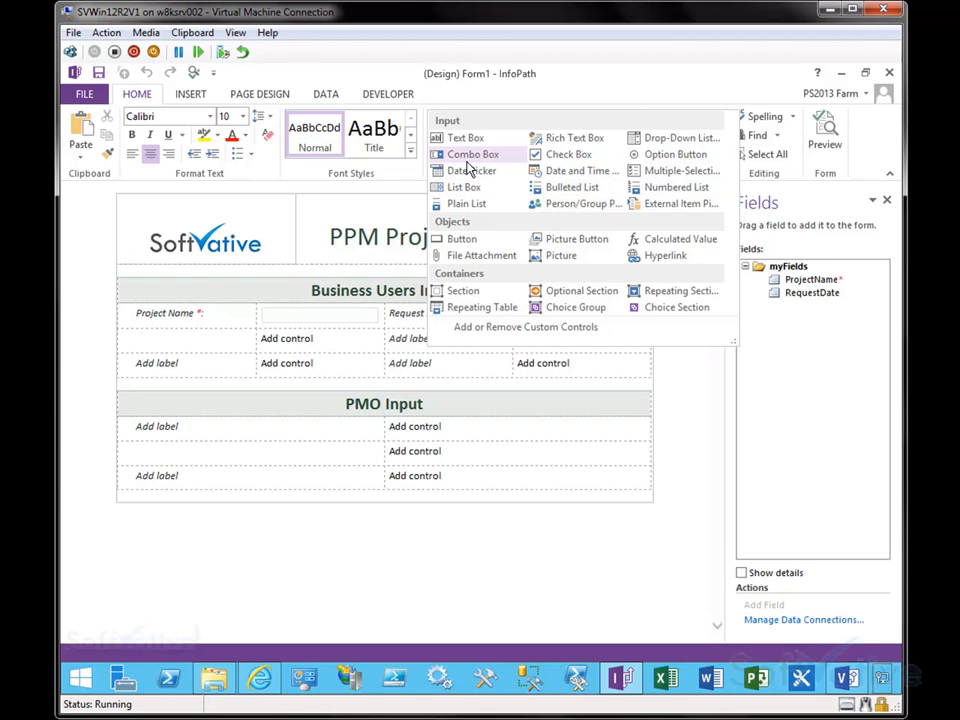
left_click(581, 143)
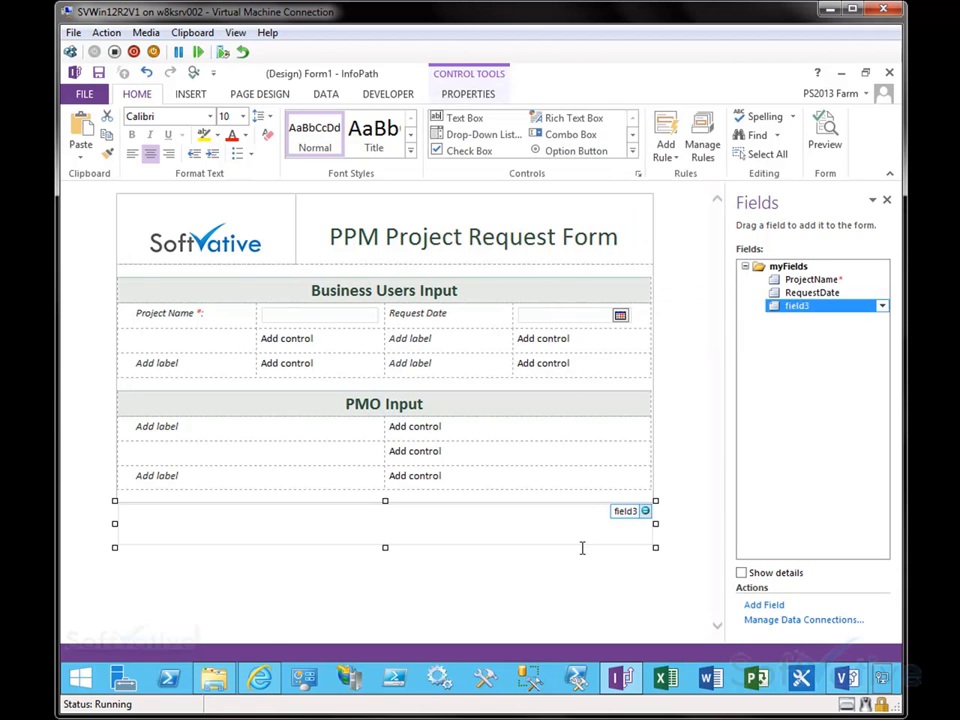
key("ctrl+z")
key("ctrl+y")
key("ctrl+z")
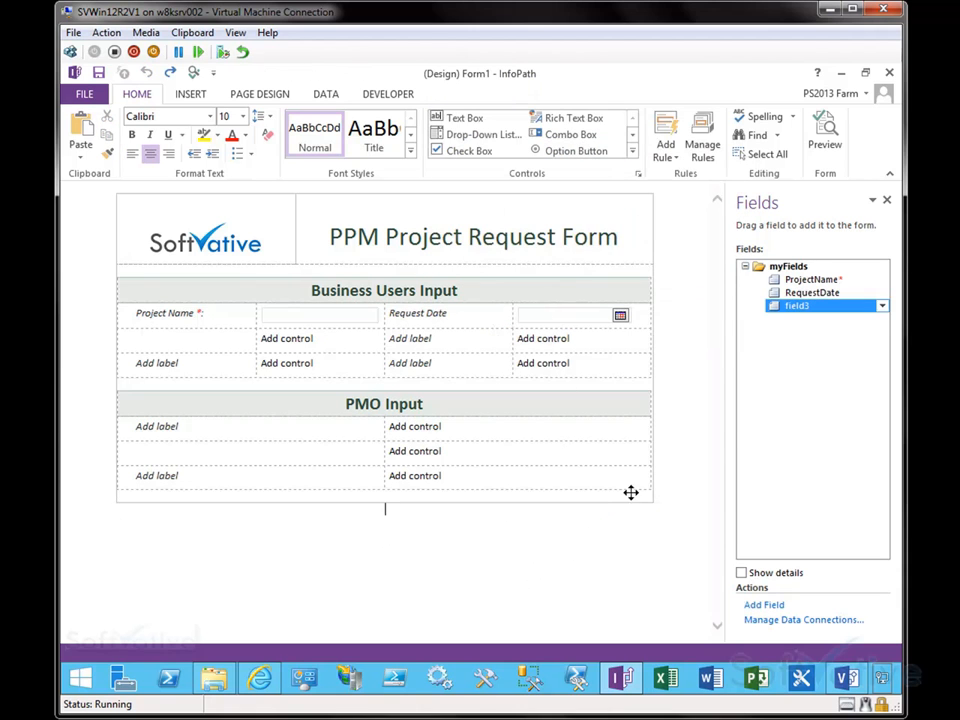
right_click(791, 305)
key("d")
key("Return")
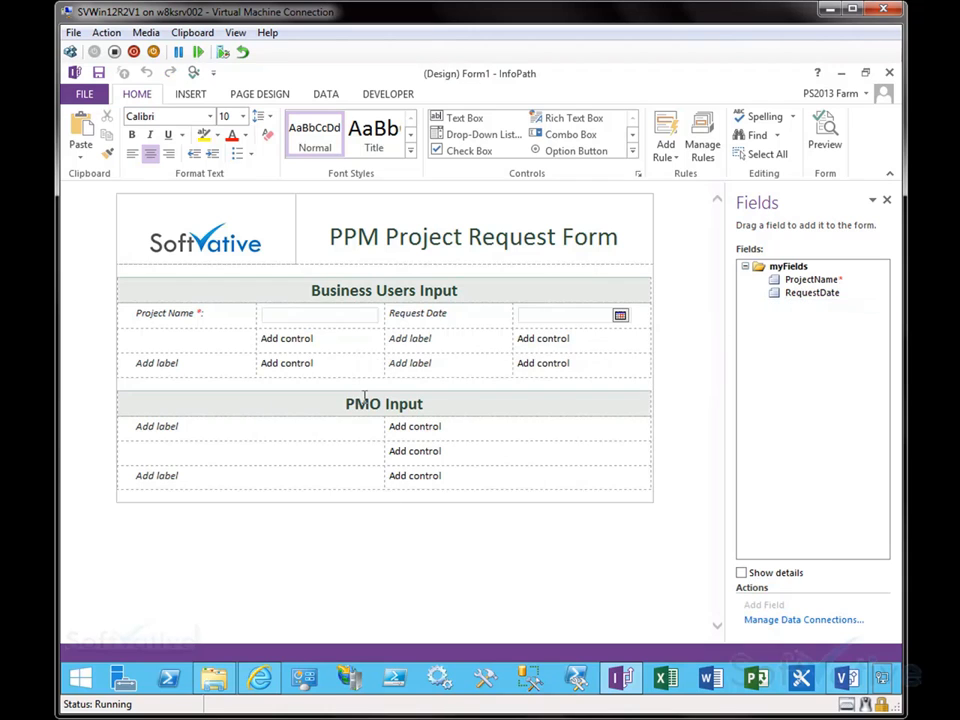
Step: Insert a check box into the second row's second cell and label the row Cost More than 1M
left_click(236, 340)
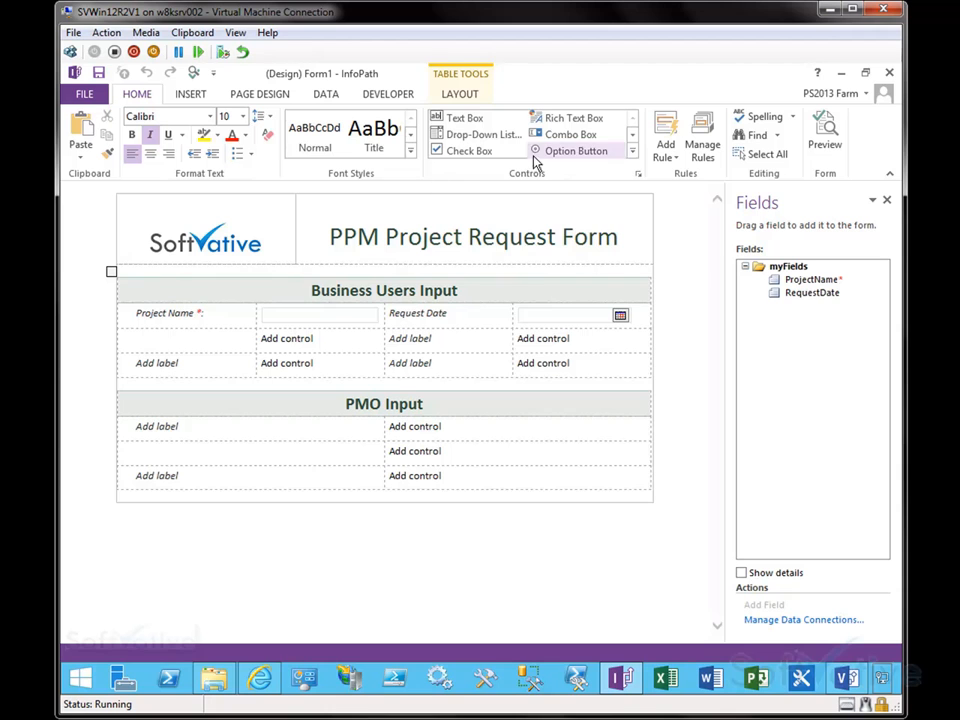
left_click(633, 151)
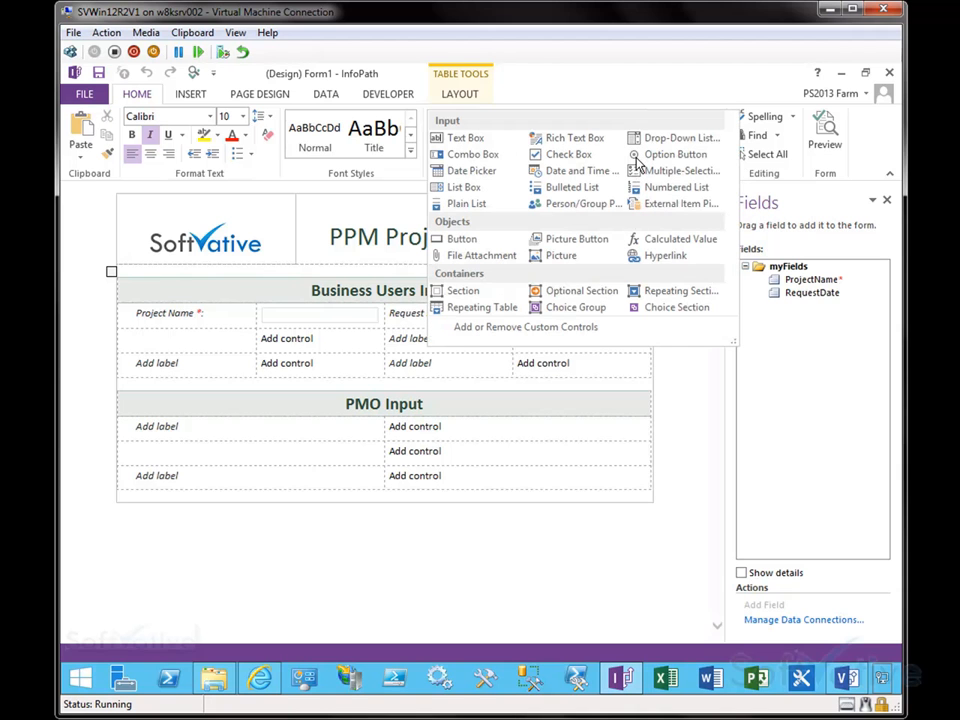
left_click(578, 155)
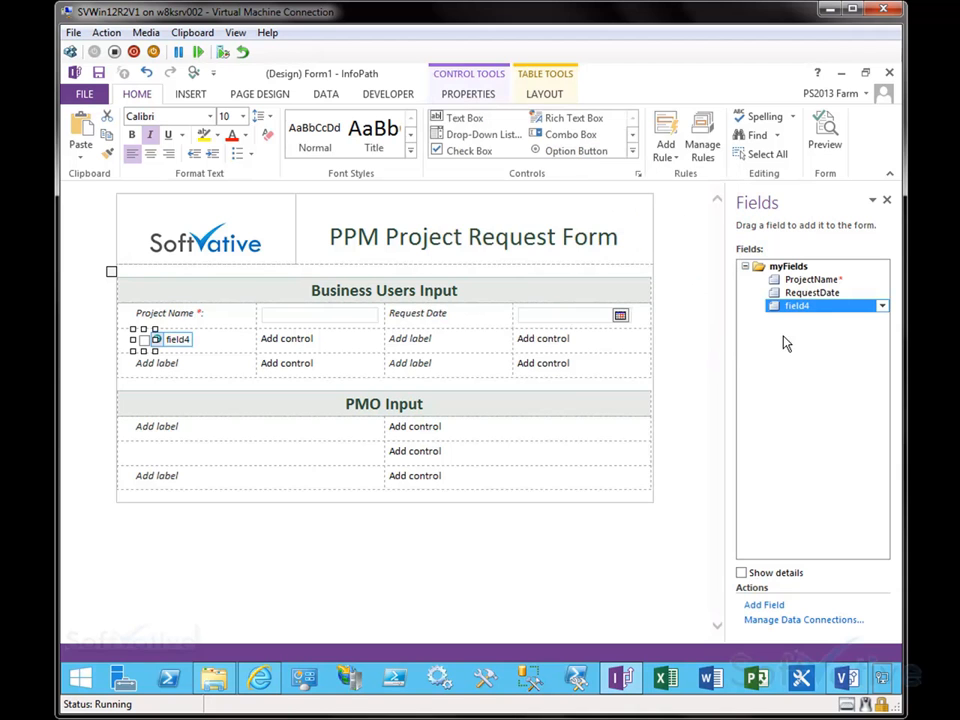
left_click_drag(147, 347, 253, 336)
left_click(214, 345)
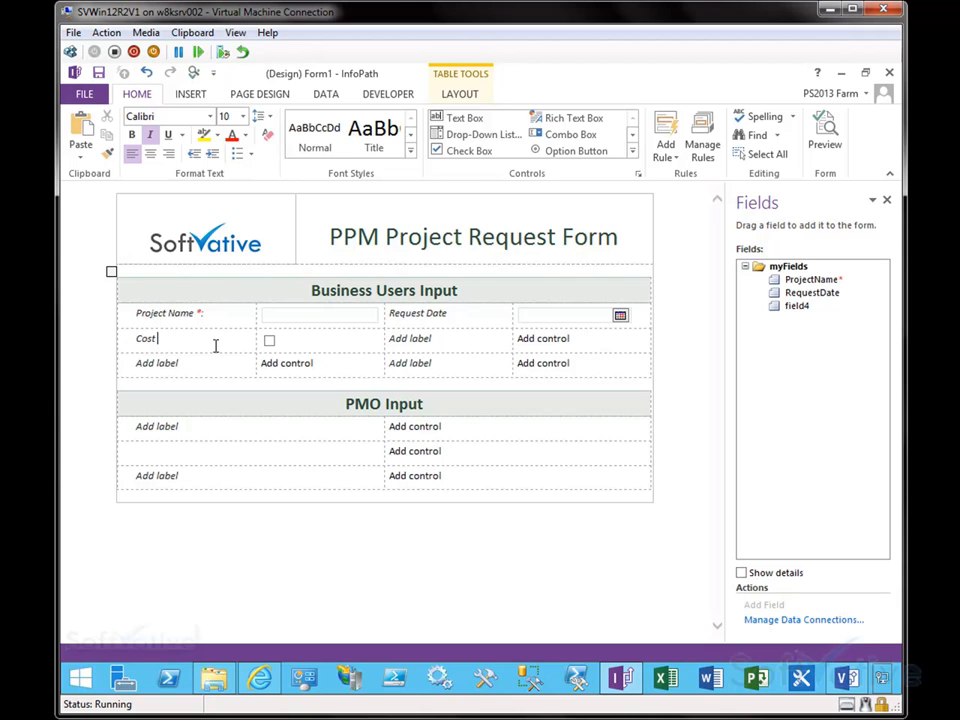
type("Cost More than 1M")
Step: Rename the check box field to CostMoreThan1M in its field properties
right_click(795, 307)
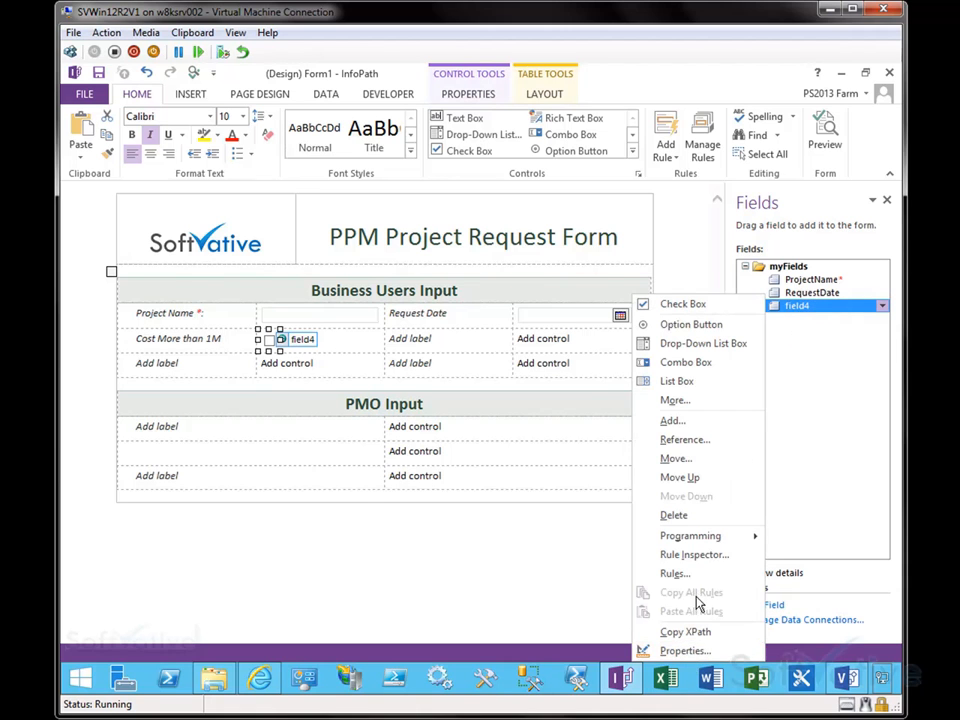
left_click(684, 650)
type("CostMoreThan1M")
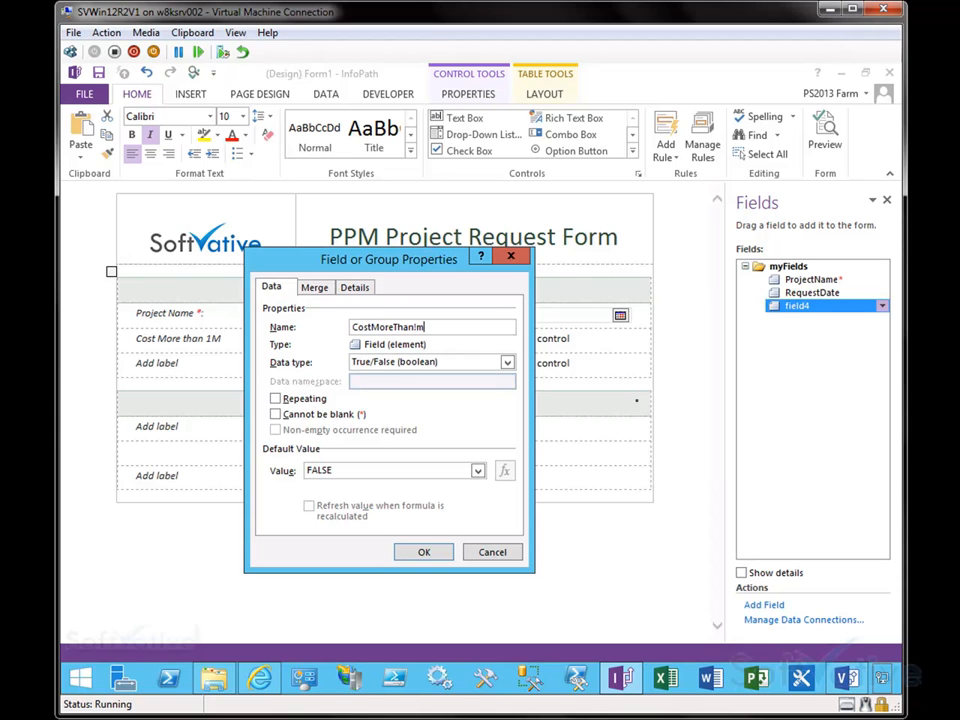
left_click(438, 556)
Step: Insert a text box into the second row's last cell and change it into a drop-down list box
left_click(494, 369)
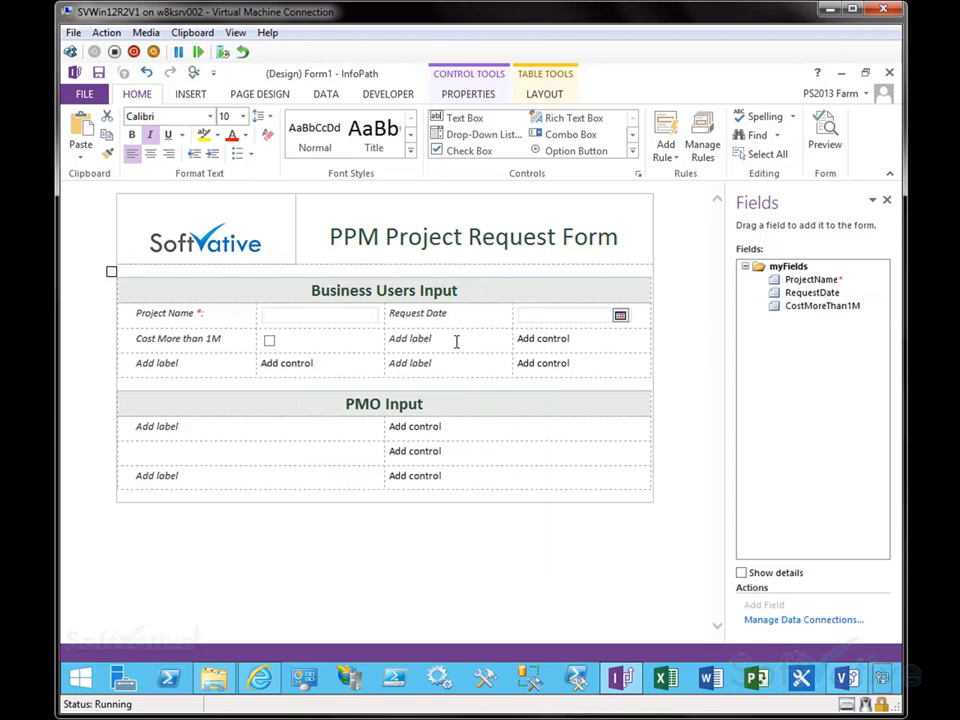
left_click(632, 150)
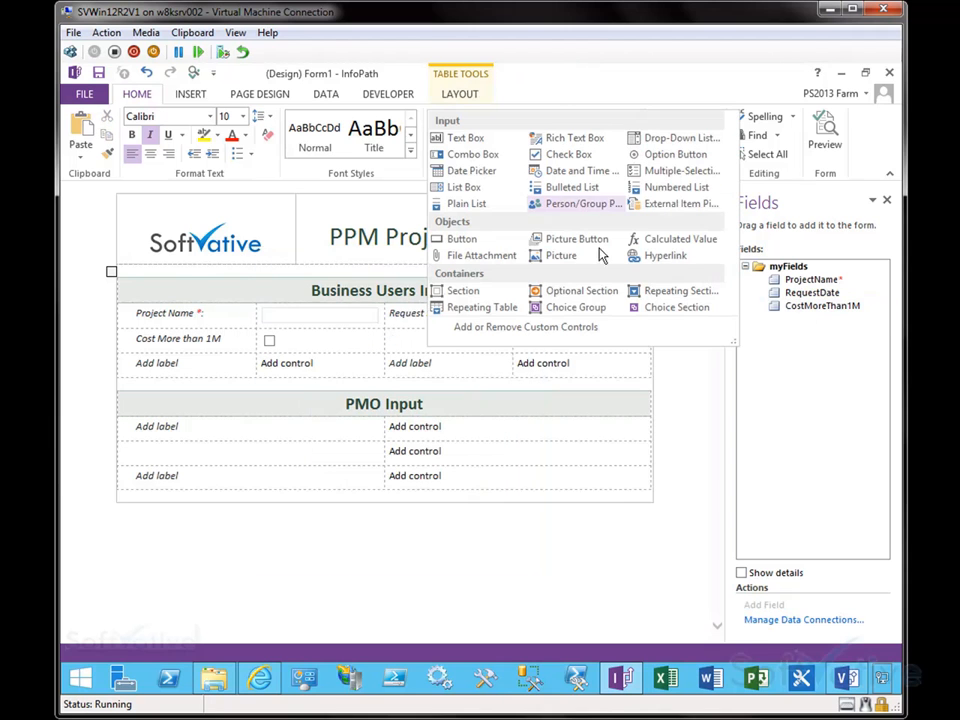
left_click(463, 137)
left_click_drag(471, 343, 585, 345)
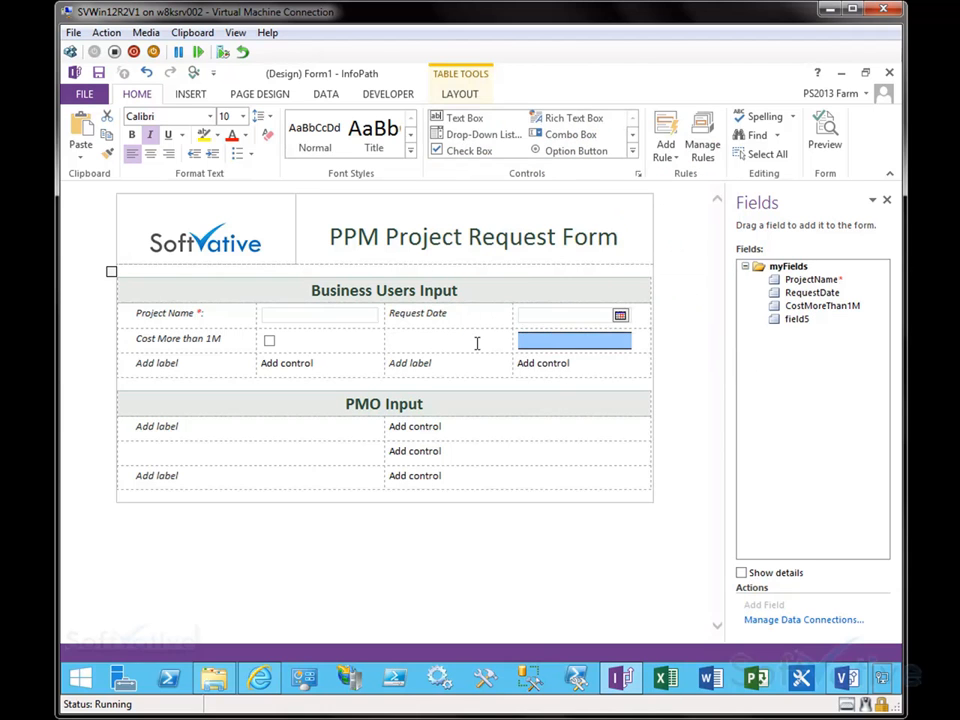
right_click(556, 346)
key("Escape")
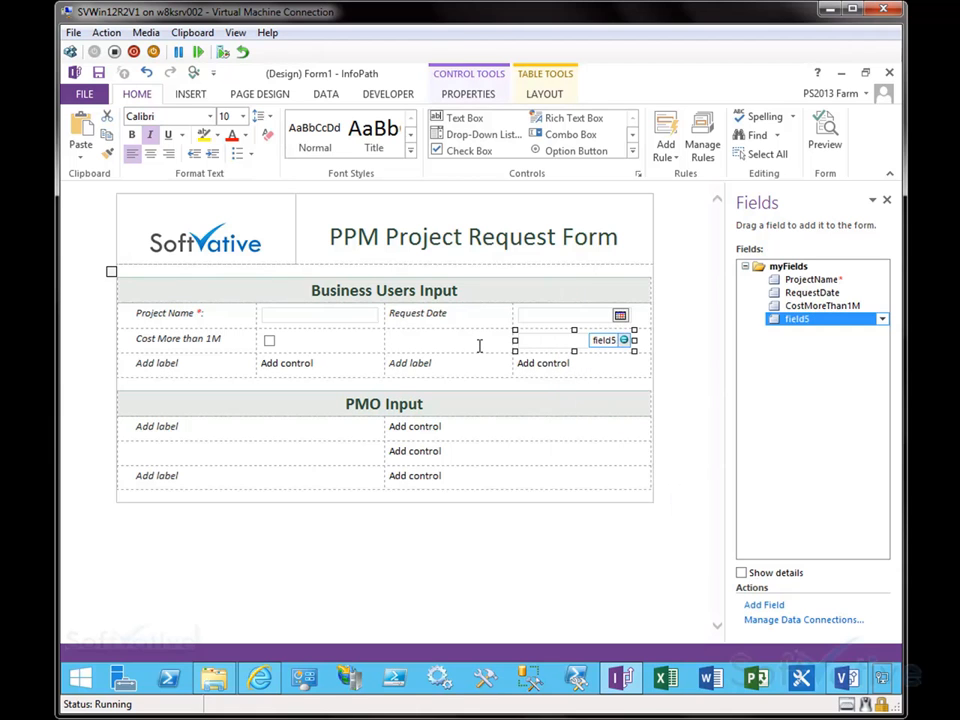
left_click(480, 346)
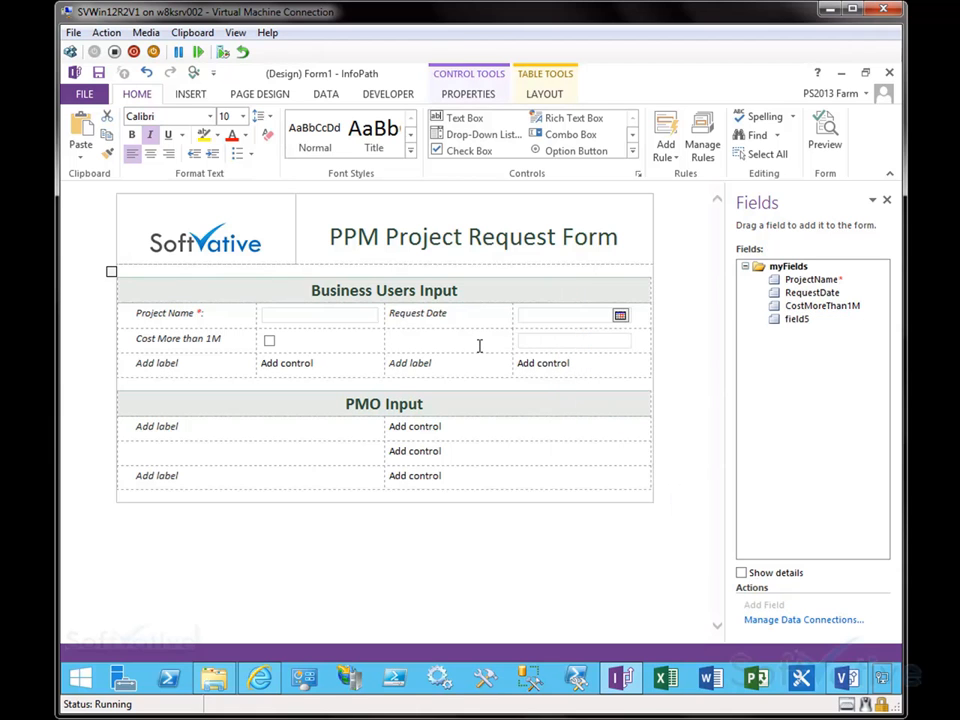
left_click(552, 342)
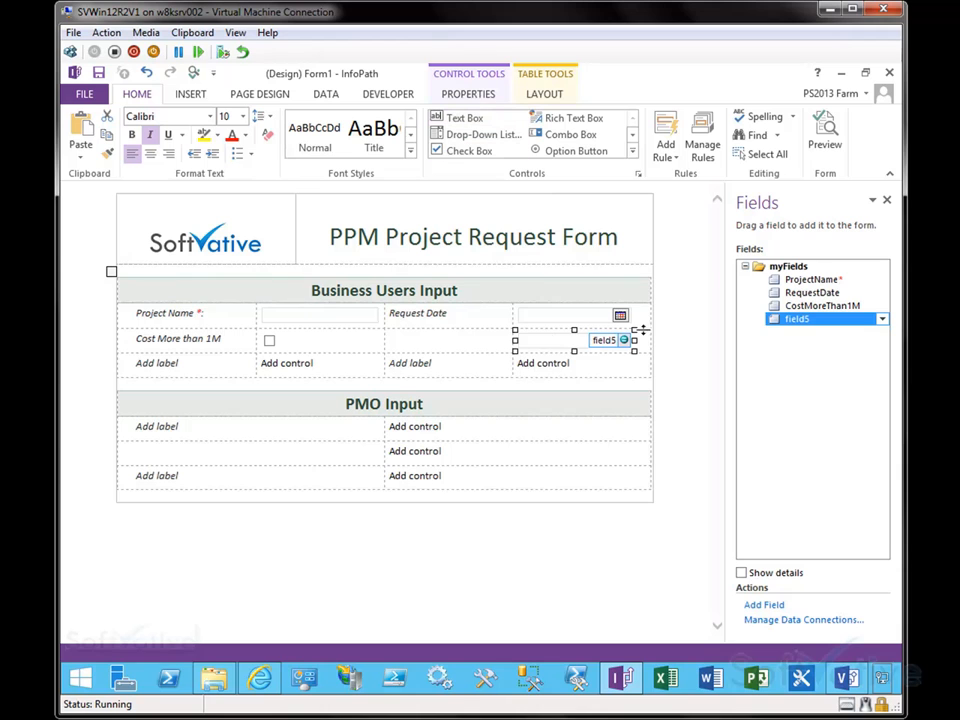
right_click(565, 349)
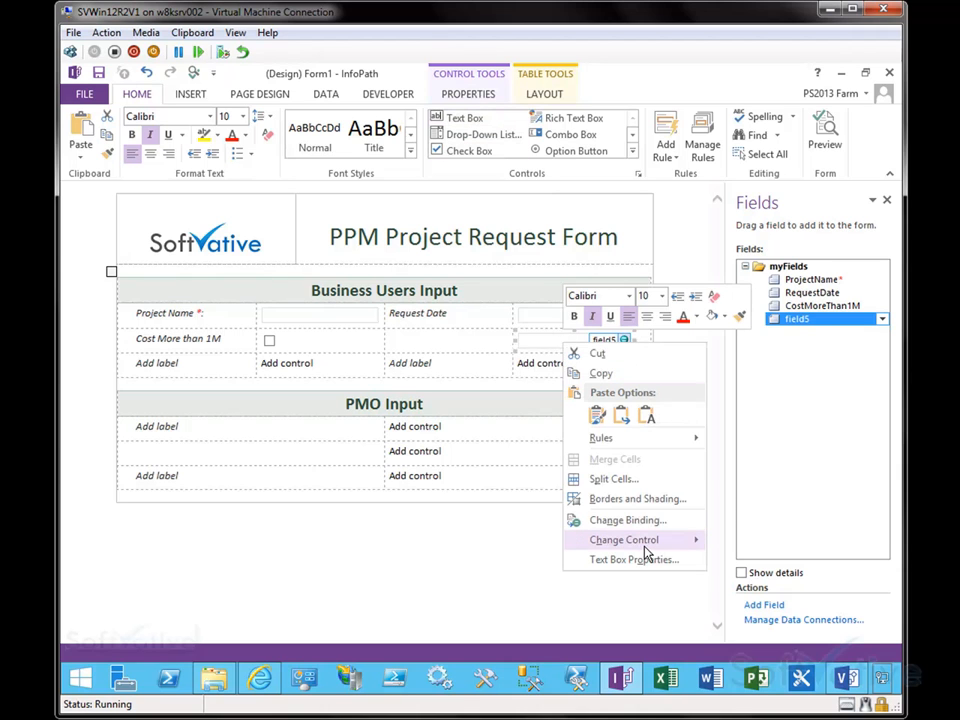
mouse_move(644, 546)
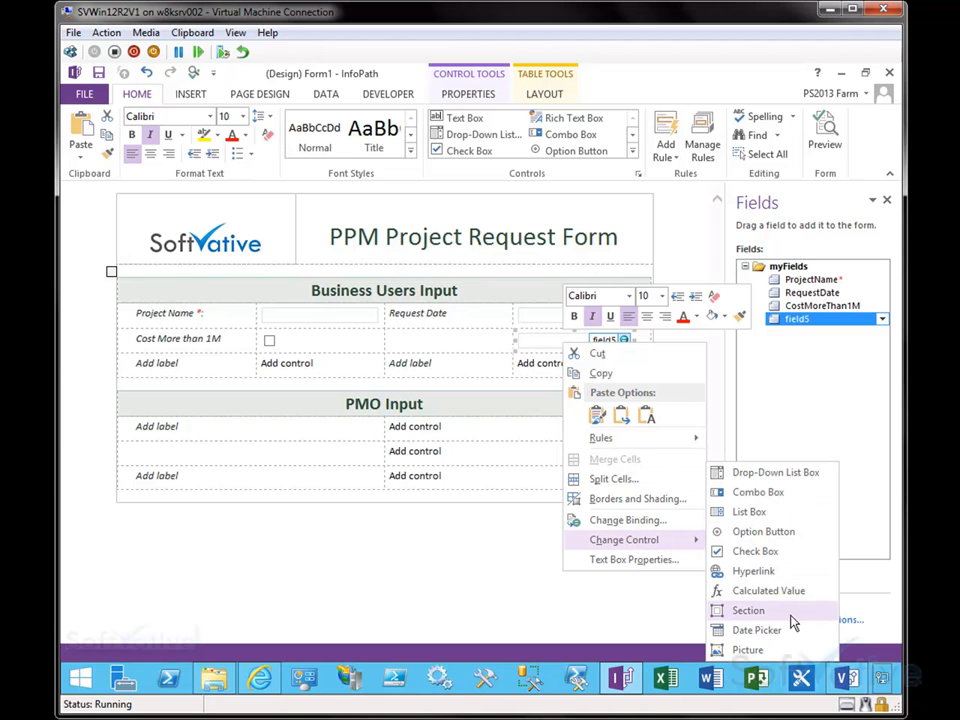
left_click(779, 473)
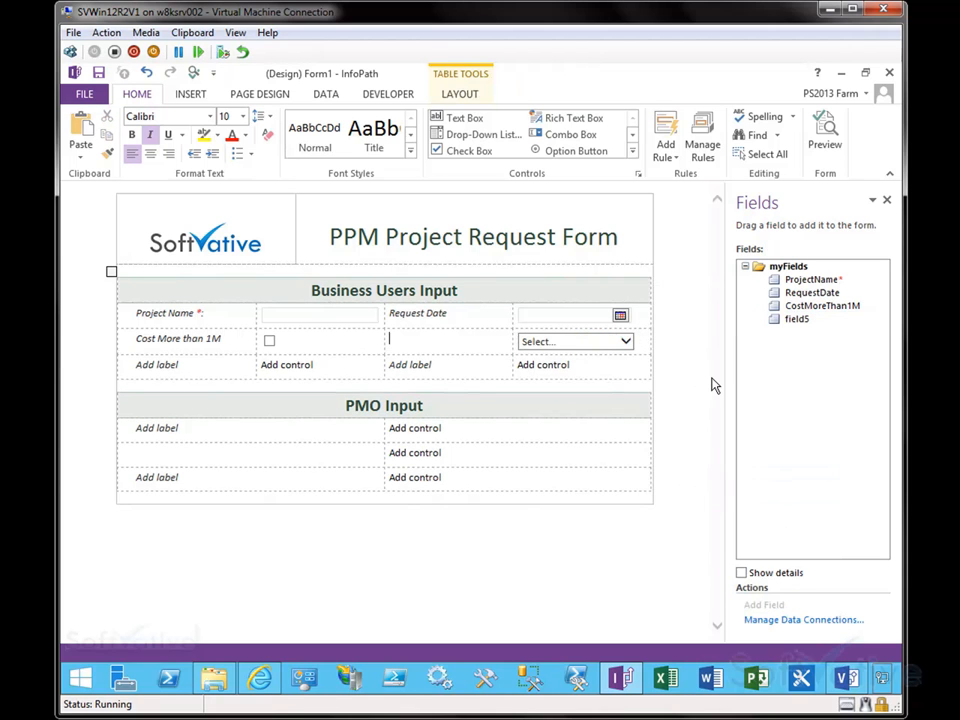
Step: Label the second row's third cell as Department and copy the label text
key("BackSpace")
key("BackSpace")
key("BackSpace")
type("partme")
key("shift+Home")
type("Department")
key("shift+Home")
Step: Rename the drop-down's field to Department with the Text (string) data type
right_click(806, 321)
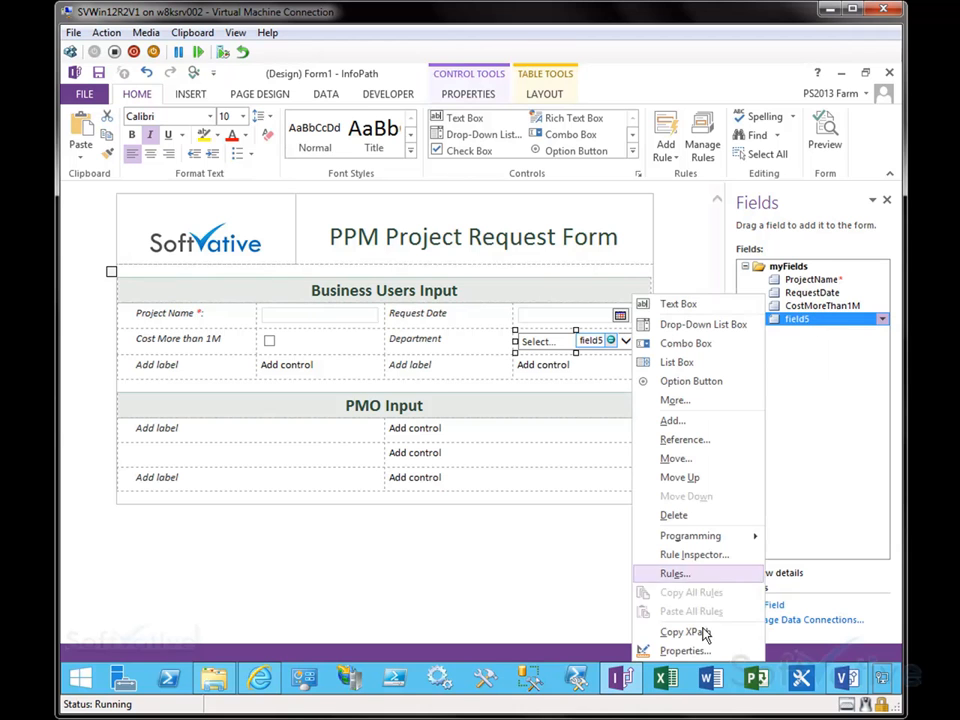
left_click(700, 658)
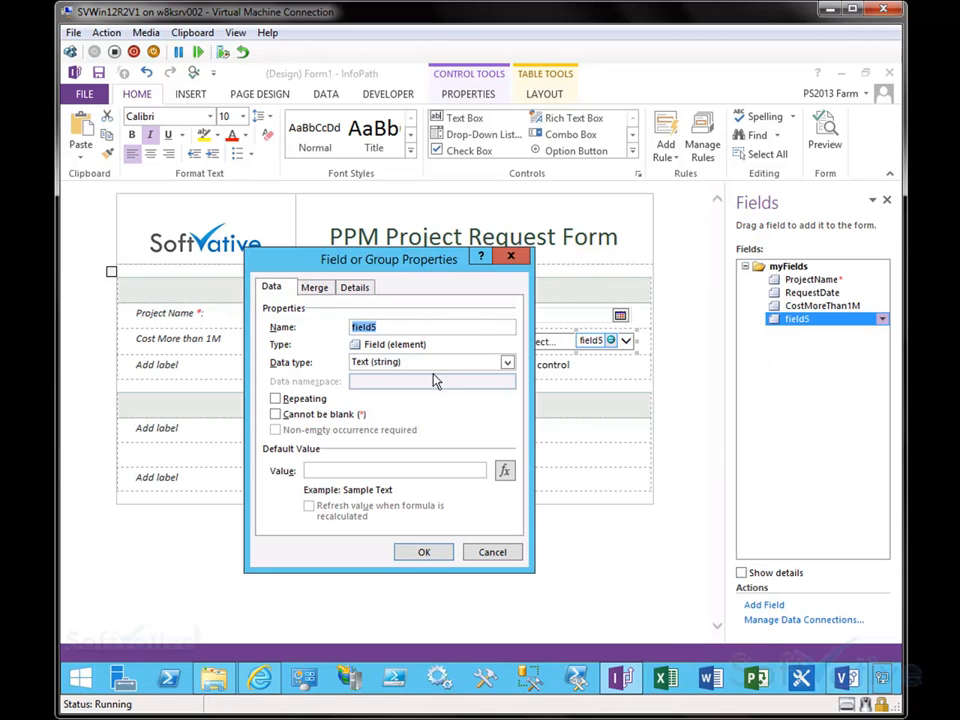
type("Department")
left_click_drag(420, 259, 302, 211)
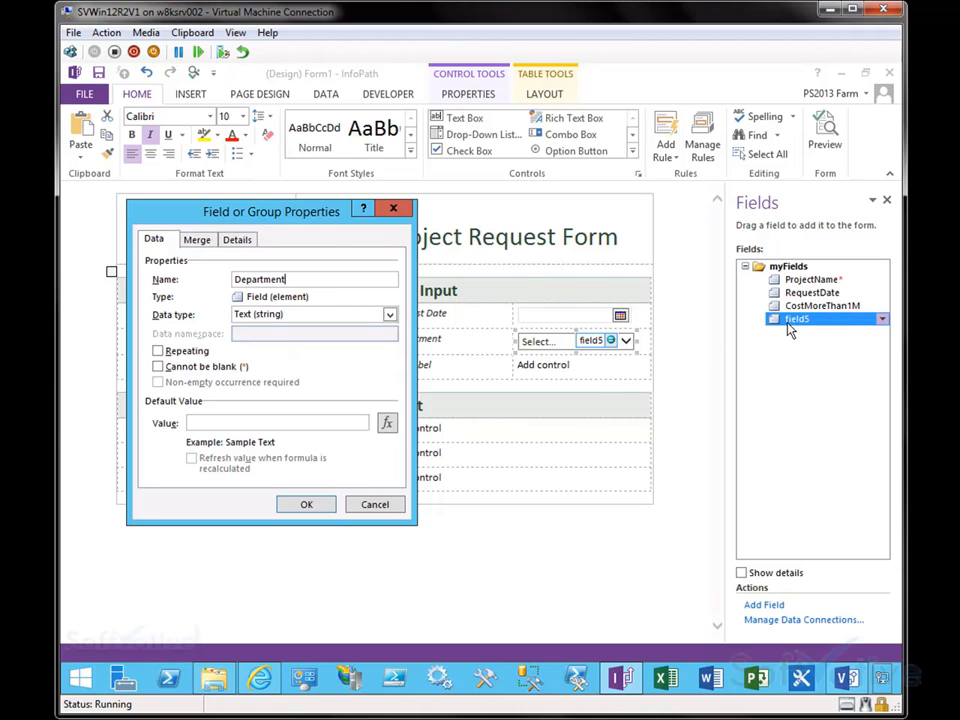
left_click(387, 316)
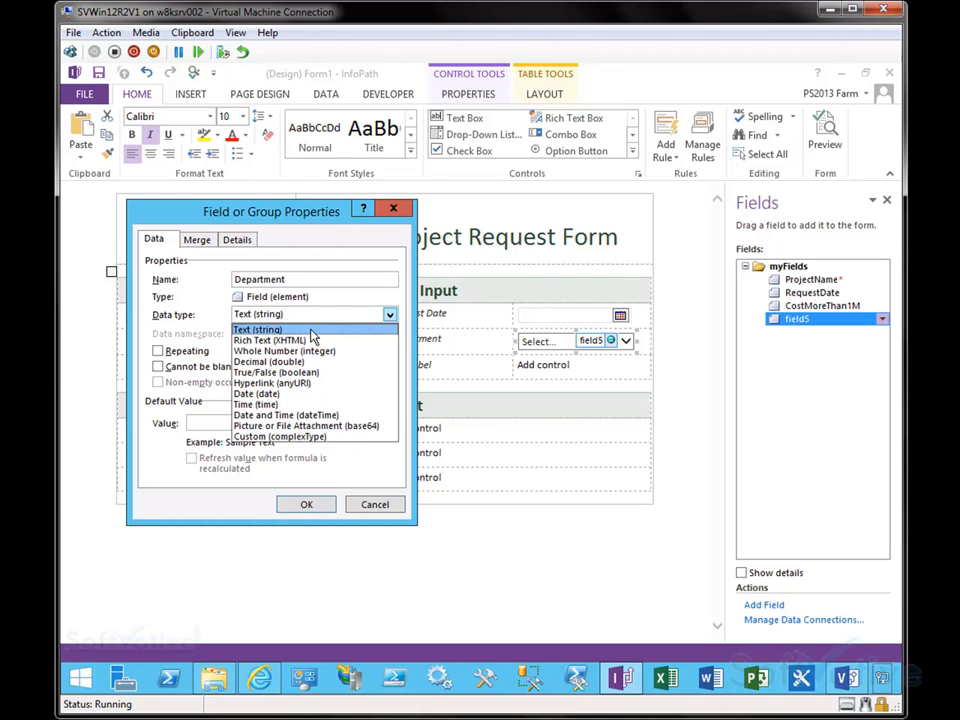
left_click(302, 504)
left_click(302, 504)
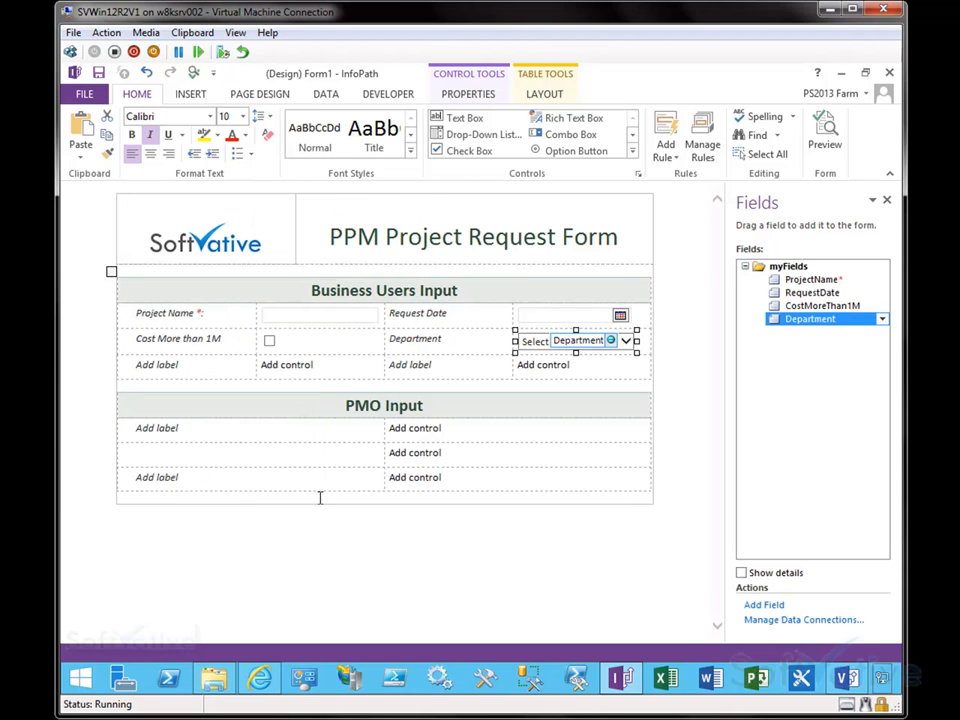
Step: Open the Department drop-down's properties and make it required with Cannot be blank
right_click(548, 350)
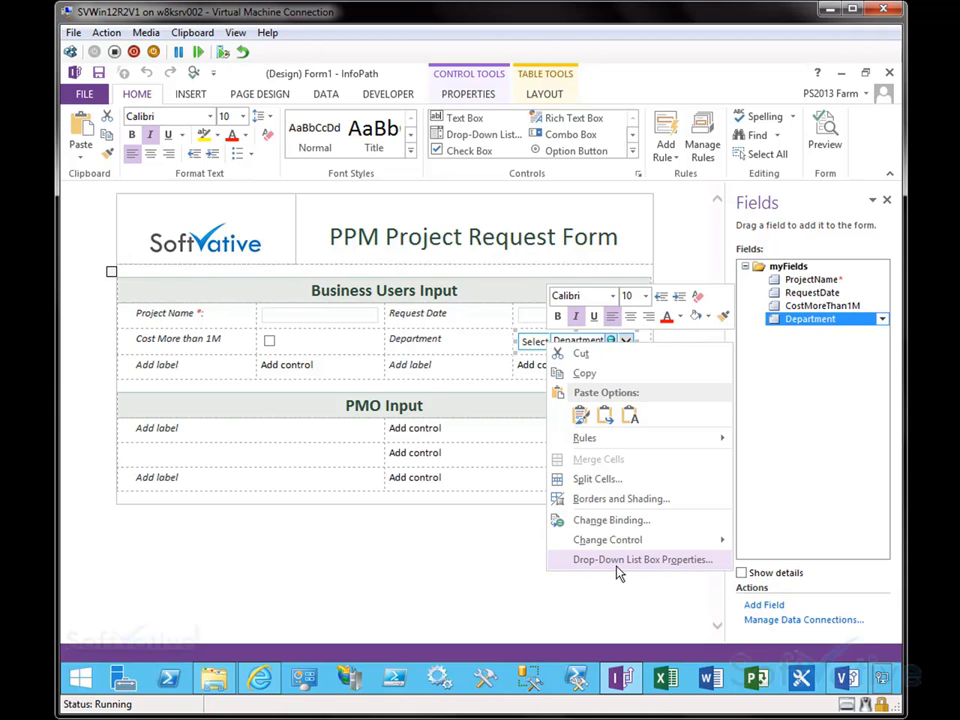
left_click(617, 569)
left_click_drag(177, 152, 304, 158)
left_click_drag(423, 175, 349, 167)
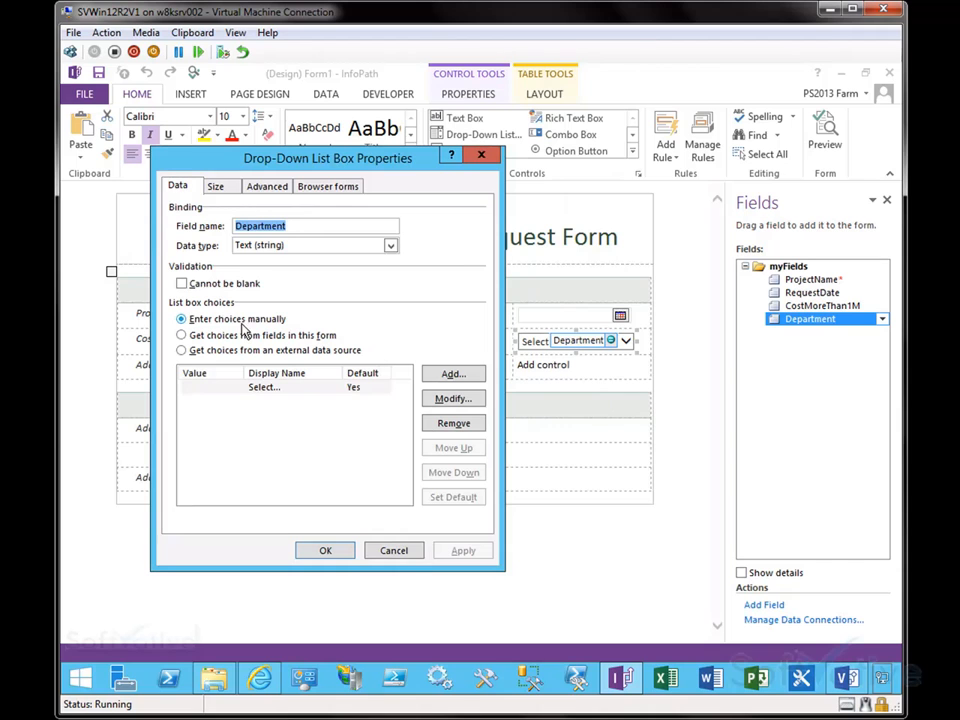
left_click(391, 246)
left_click(392, 250)
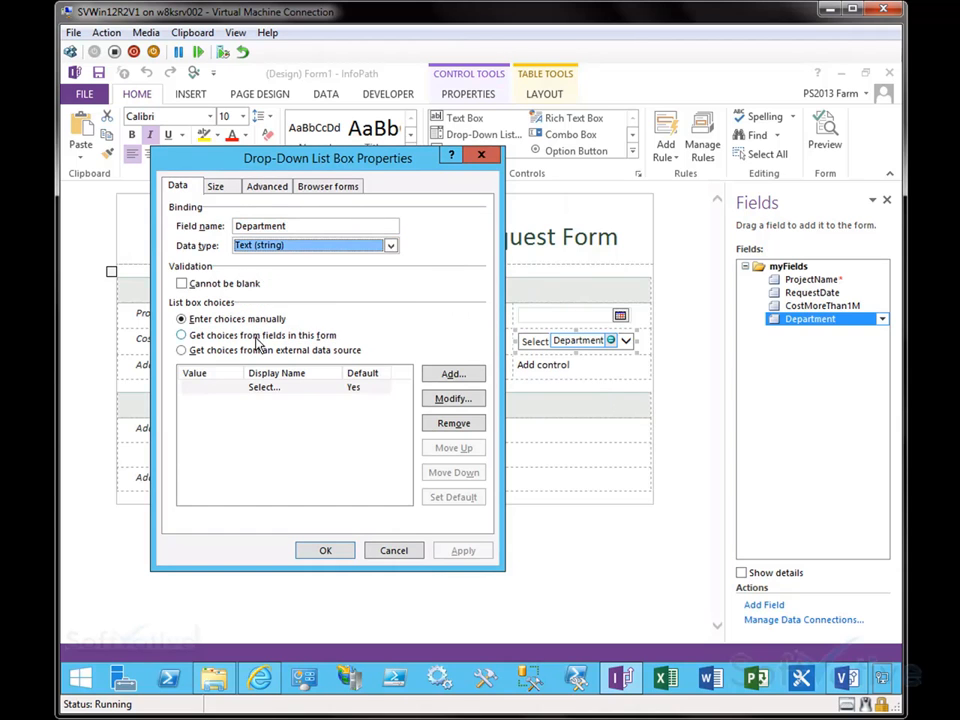
left_click(182, 286)
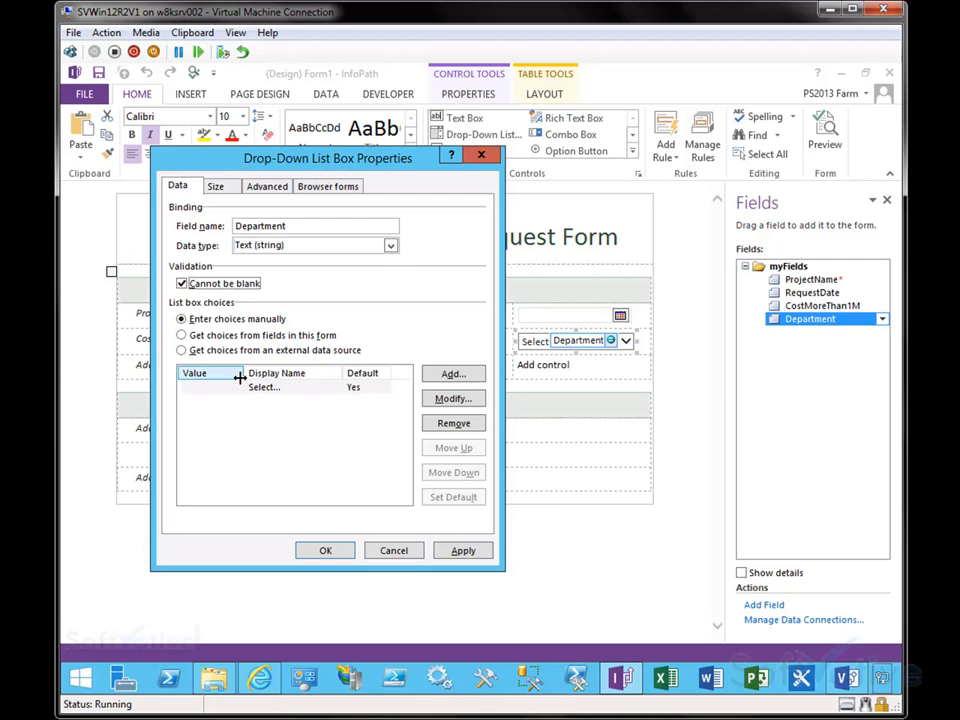
Step: Compare the list box choice source options, keeping choices entered manually
left_click_drag(163, 292, 381, 370)
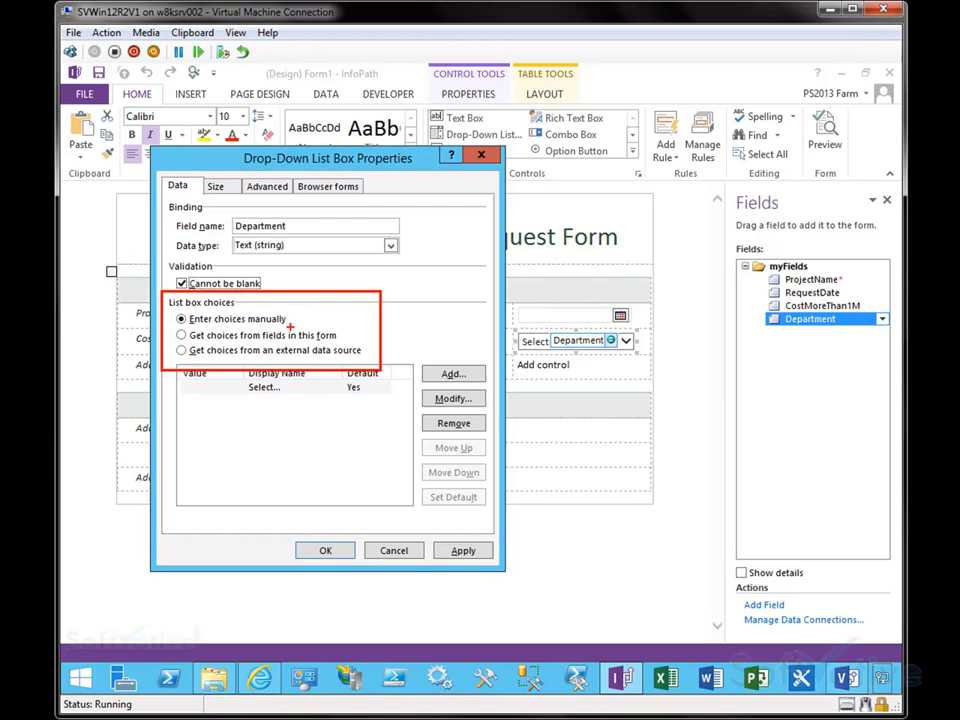
left_click_drag(213, 394, 225, 485)
left_click_drag(245, 410, 249, 490)
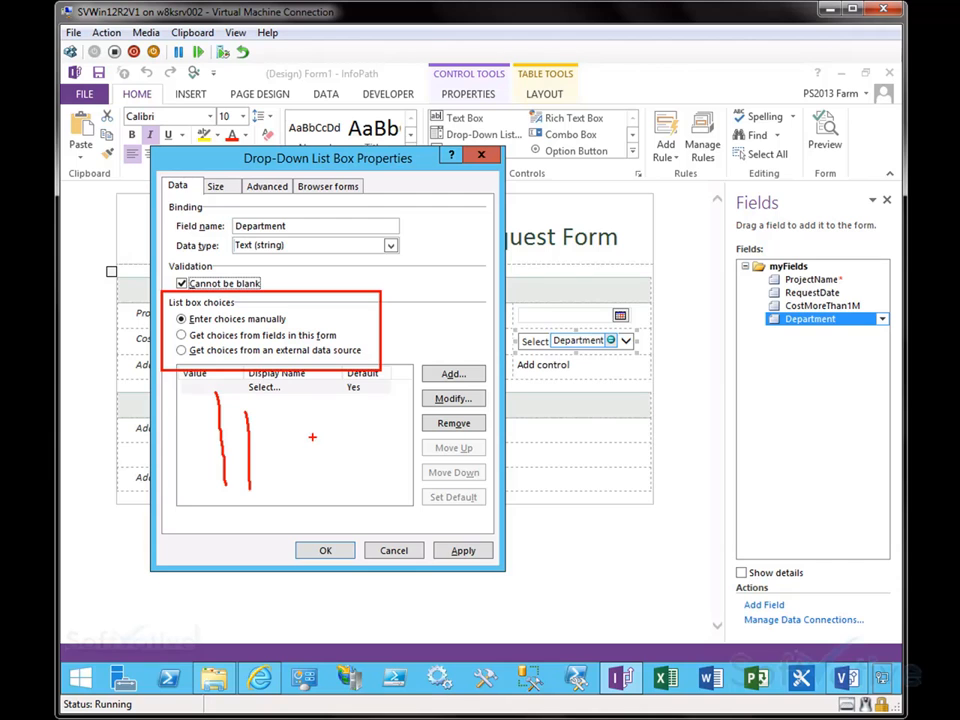
key("Escape")
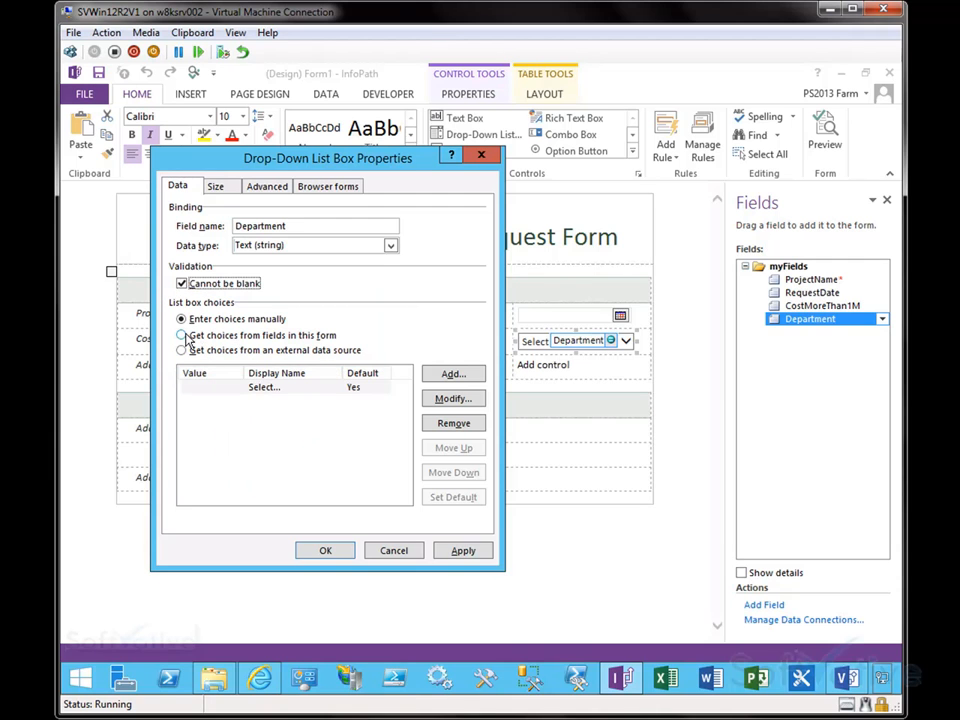
left_click(258, 337)
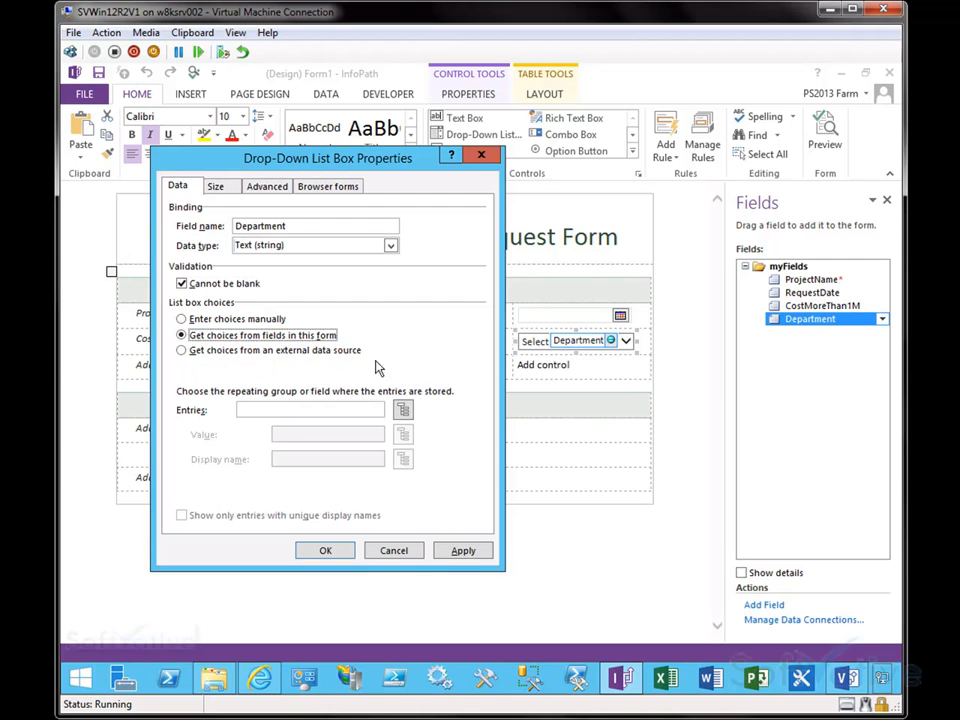
left_click(330, 352)
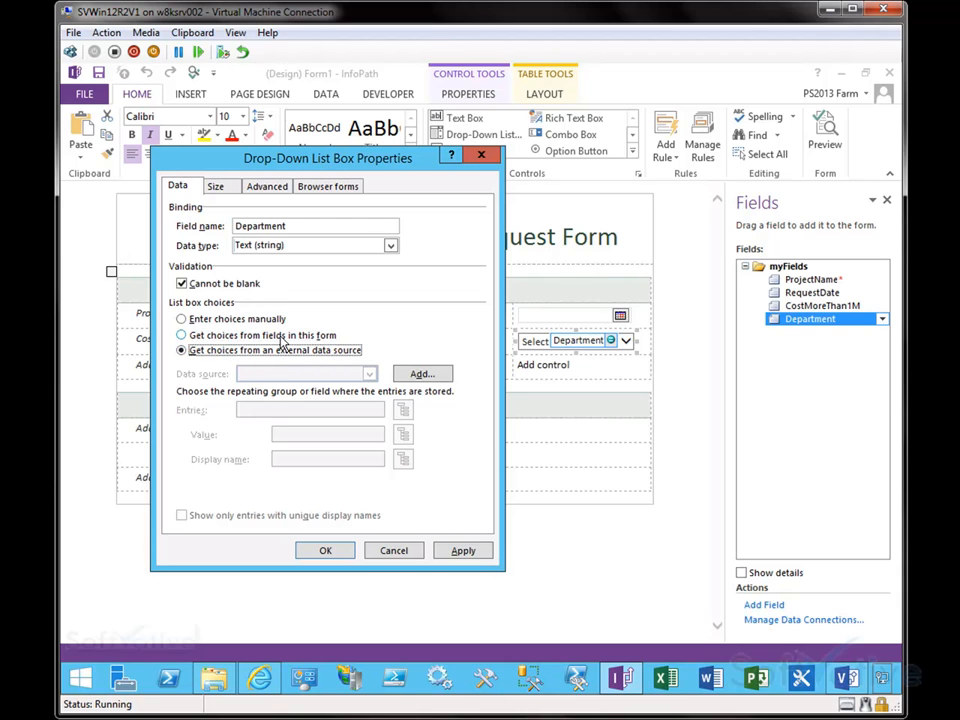
left_click(182, 318)
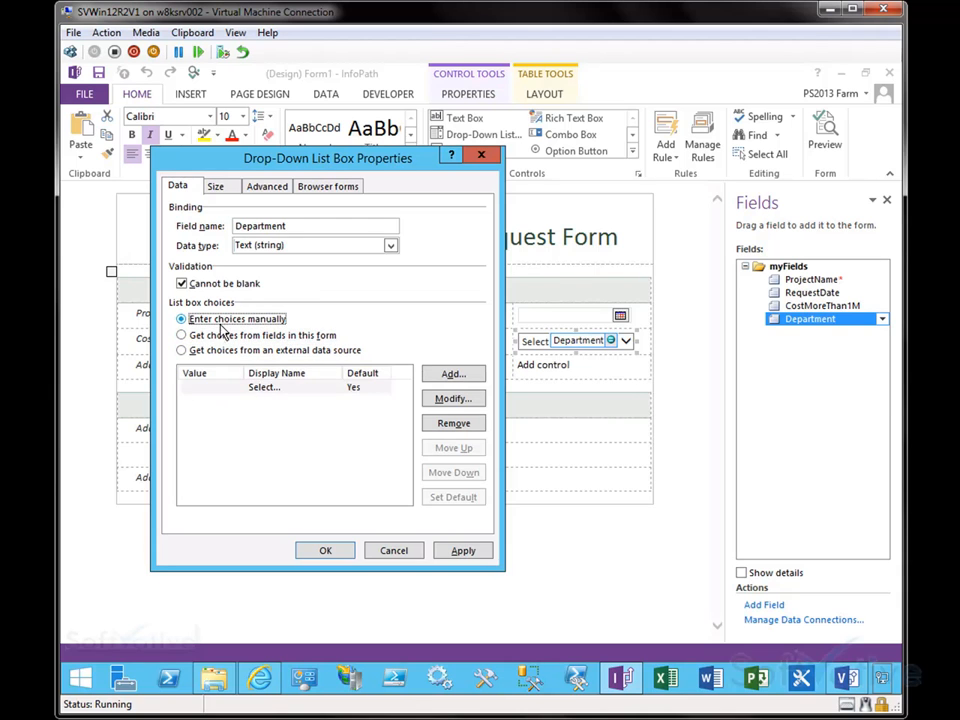
Step: Add the drop-down choices IT, Marketing, Sales and Construction
left_click(330, 388)
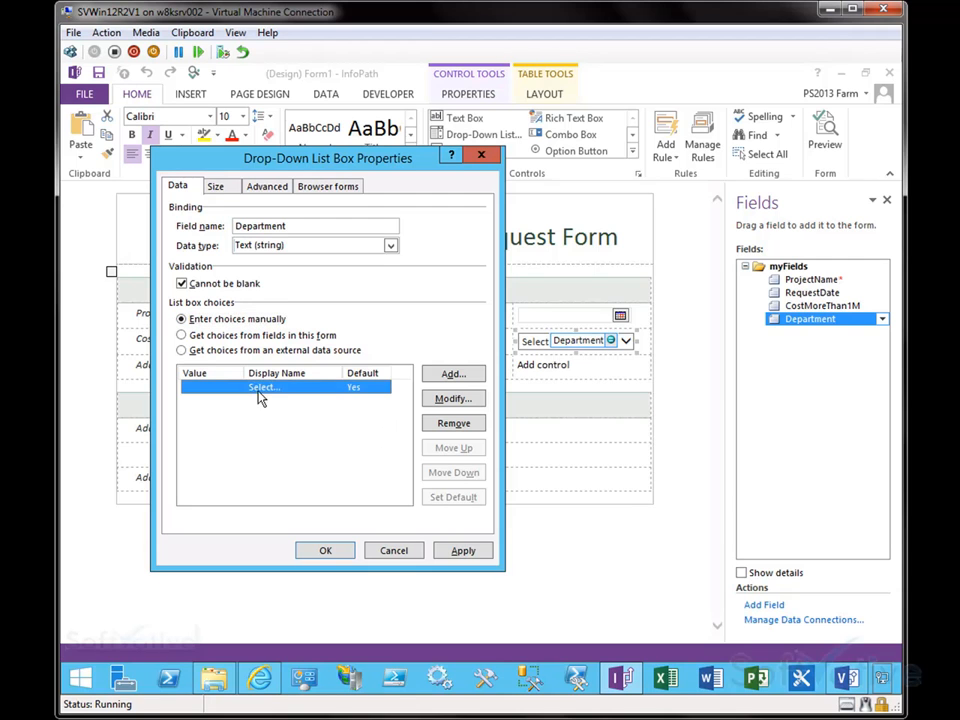
left_click(448, 374)
type("IT")
left_click(342, 402)
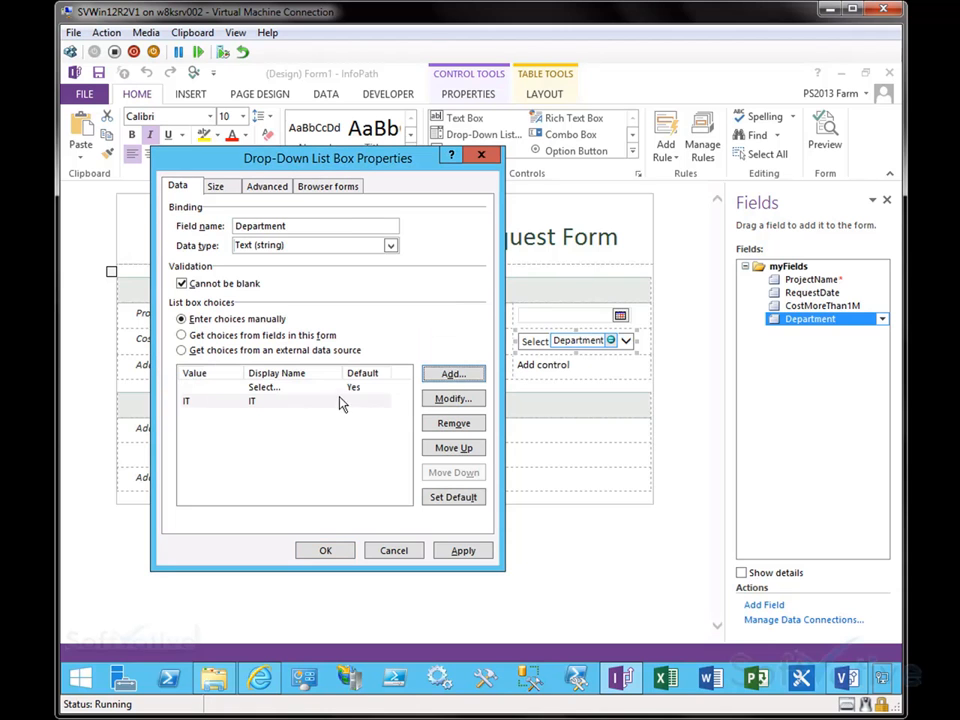
left_click(453, 374)
type("Marketing")
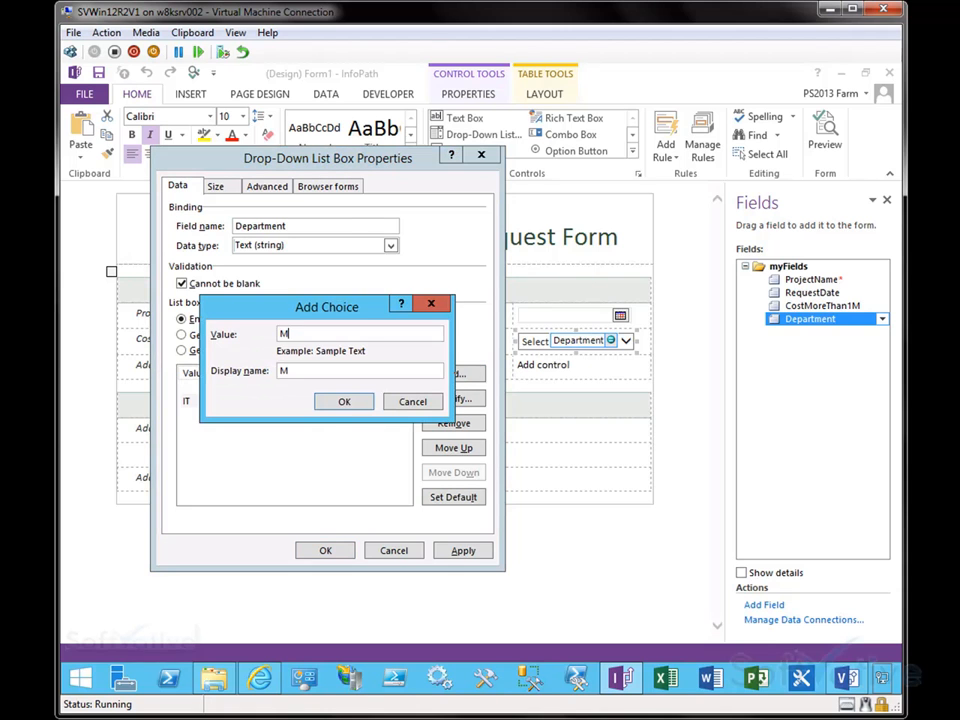
key("Return")
left_click(453, 374)
type("Sales")
key("Return")
left_click(455, 376)
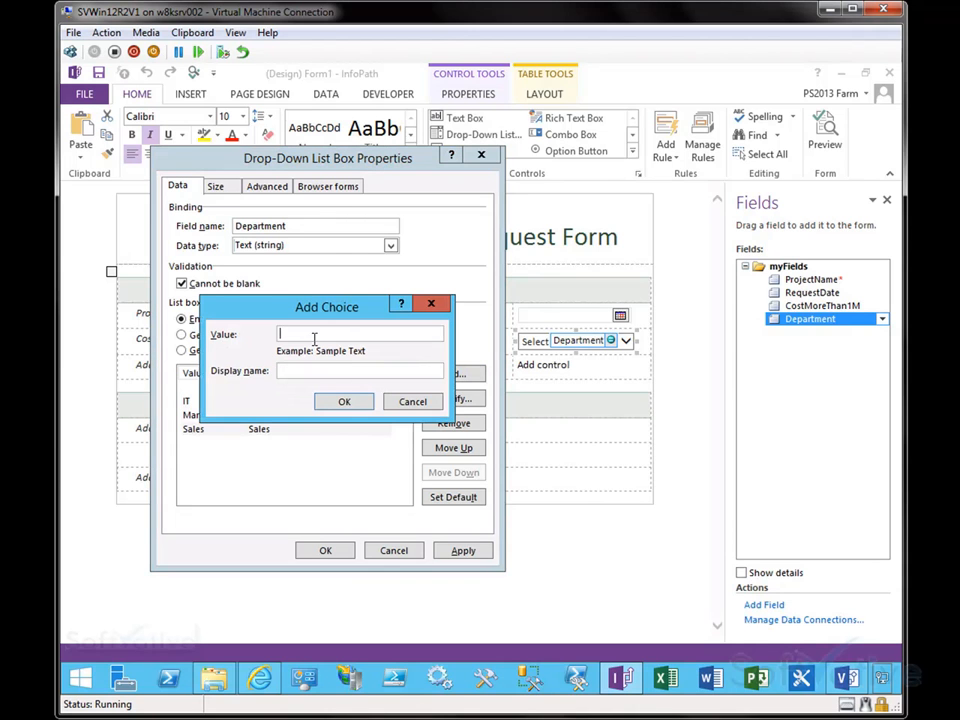
type("Construction")
key("Return")
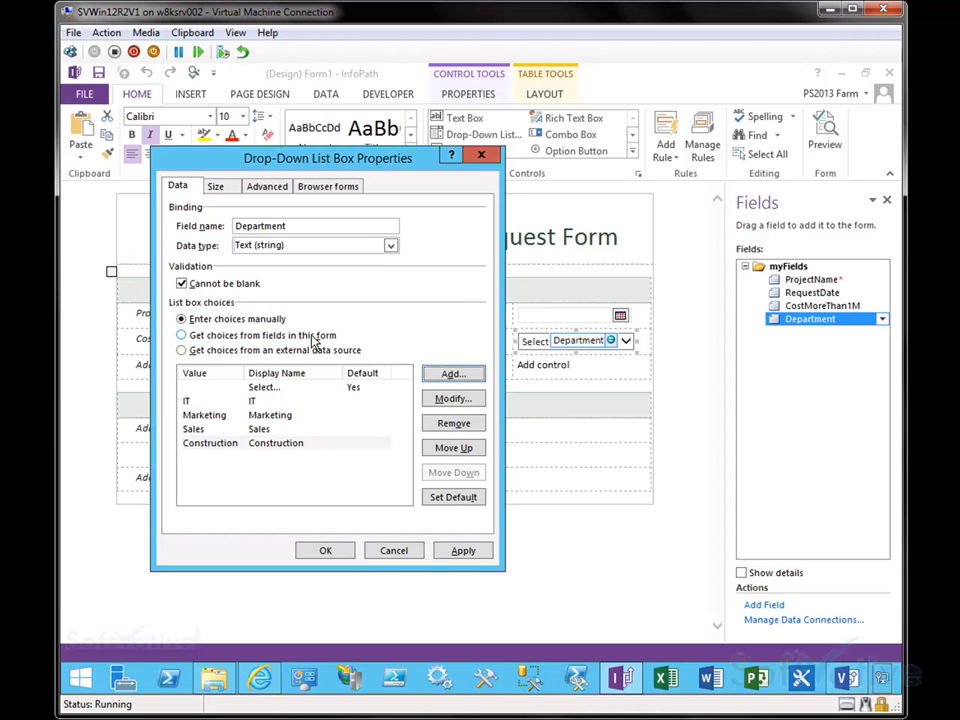
Step: Add a Research choice to the drop-down and apply the changes
left_click(453, 374)
type("R")
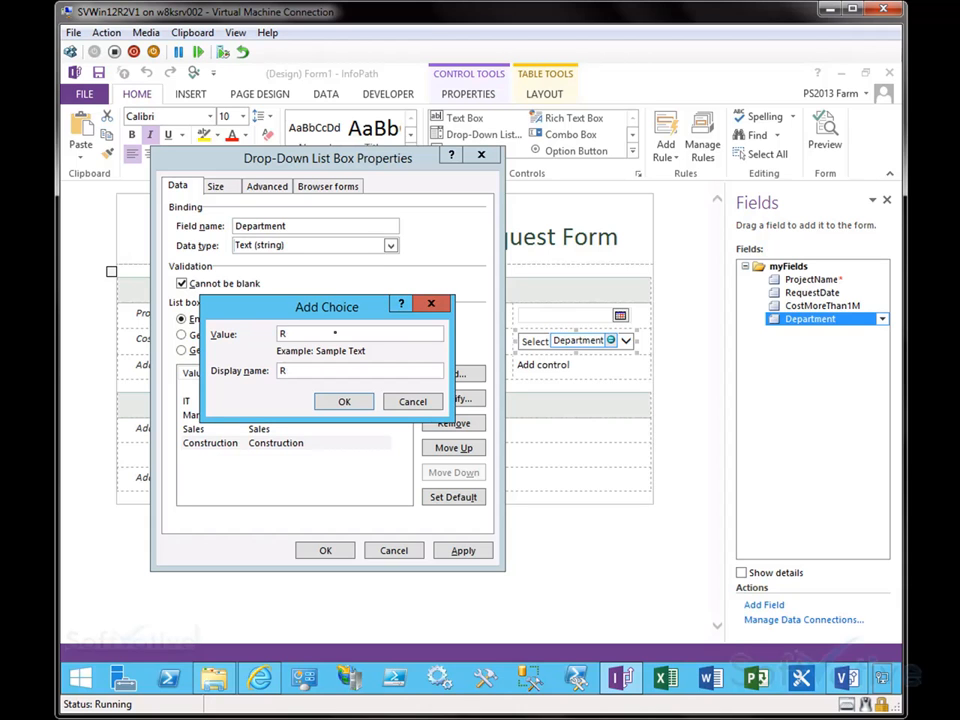
type("esear")
key("BackSpace")
key("BackSpace")
key("BackSpace")
key("BackSpace")
key("BackSpace")
key("BackSpace")
type("researc")
key("Delete")
type("R")
left_click(343, 401)
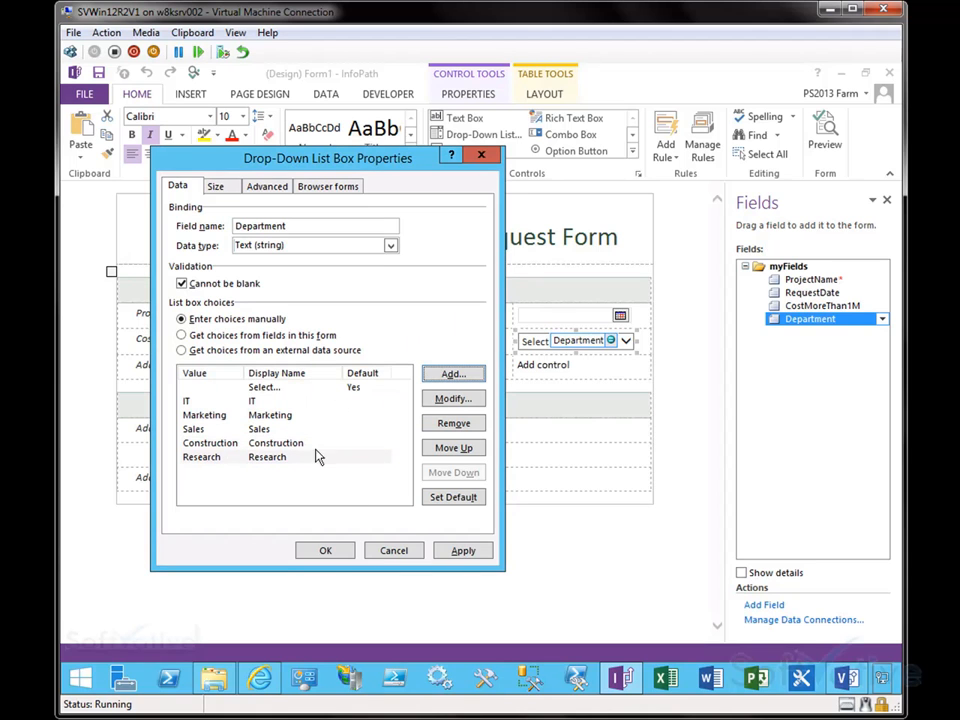
left_click(461, 553)
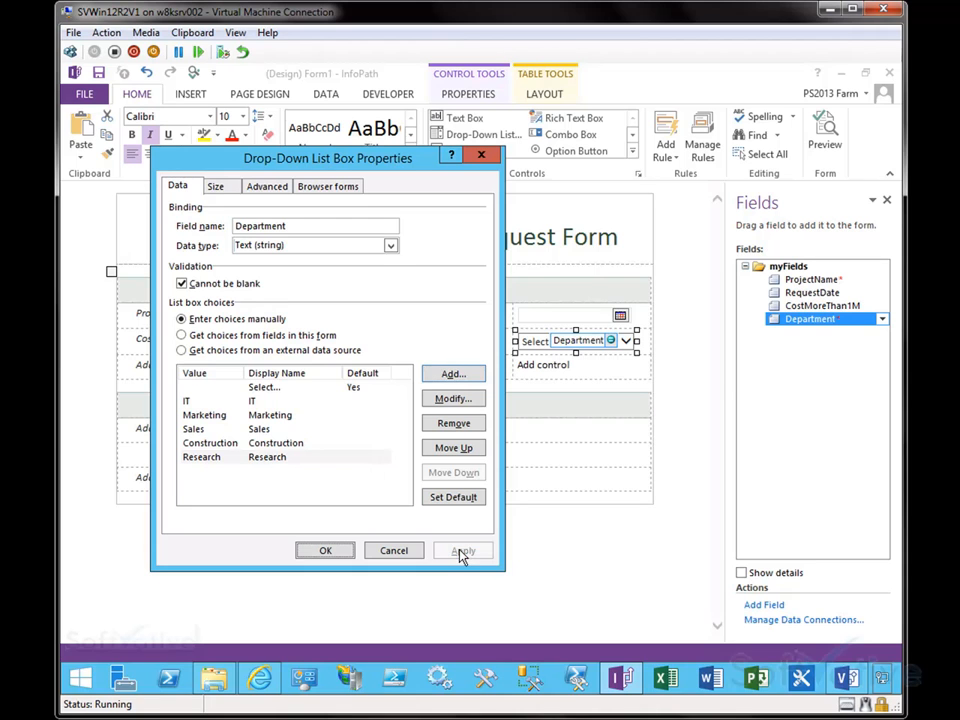
Step: Inspect the drop-down's width and margin size settings
left_click(219, 190)
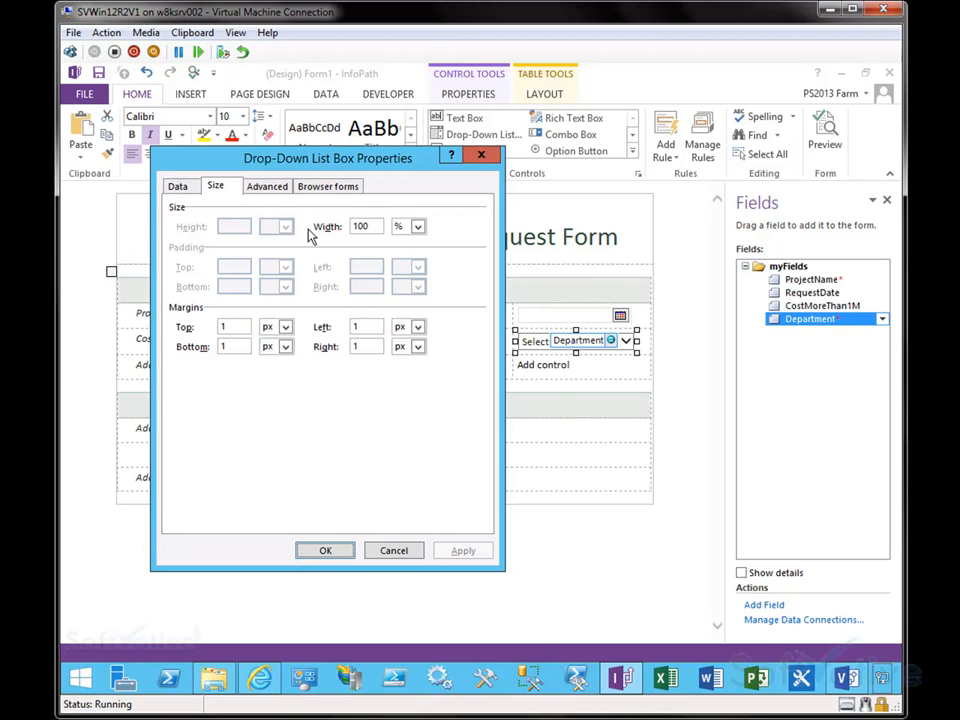
left_click(417, 226)
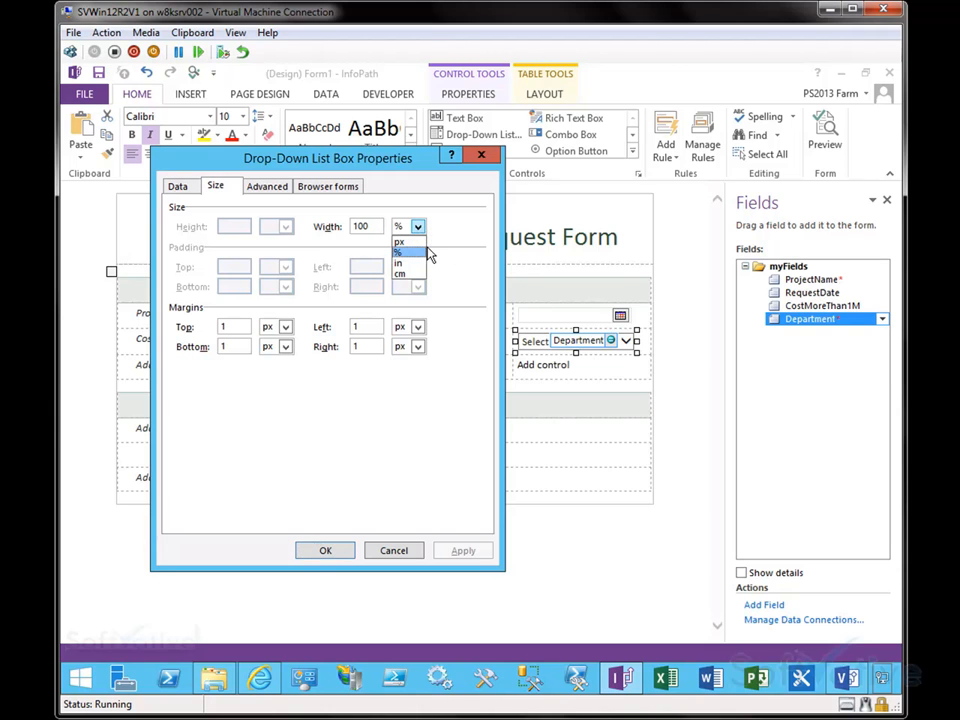
left_click(222, 326)
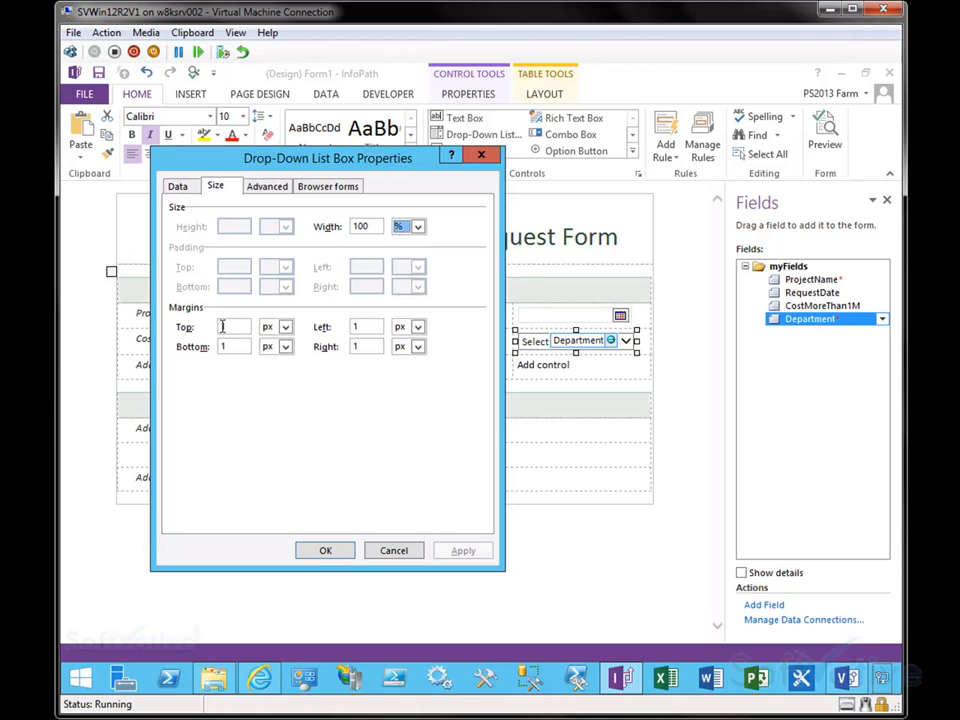
Step: Set the drop-down's ScreenTip to "Select a department"
left_click(267, 188)
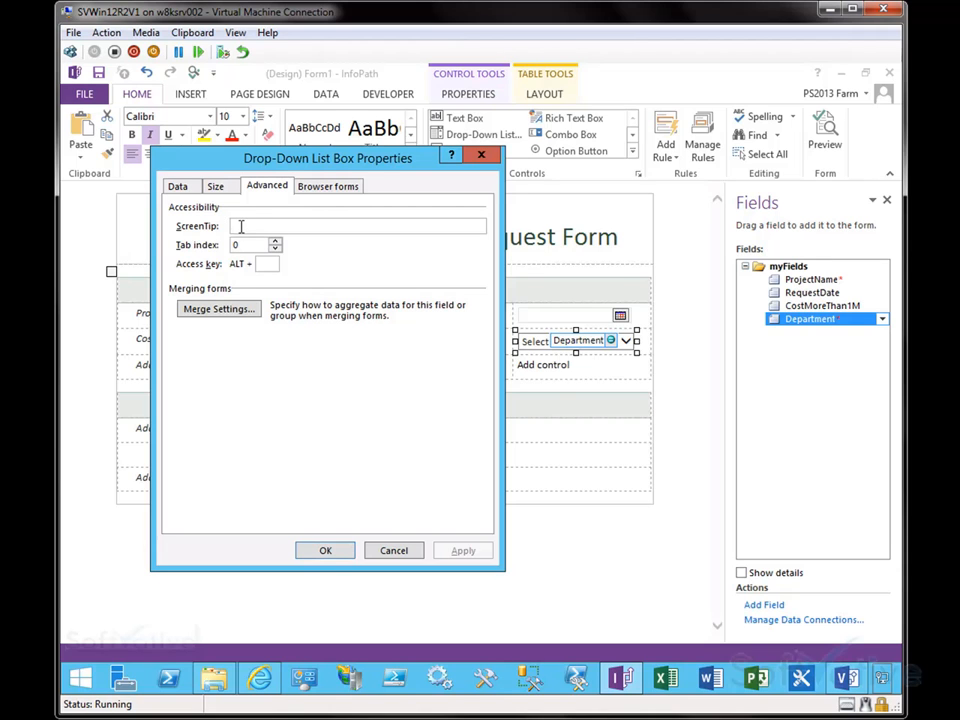
left_click_drag(259, 168, 210, 168)
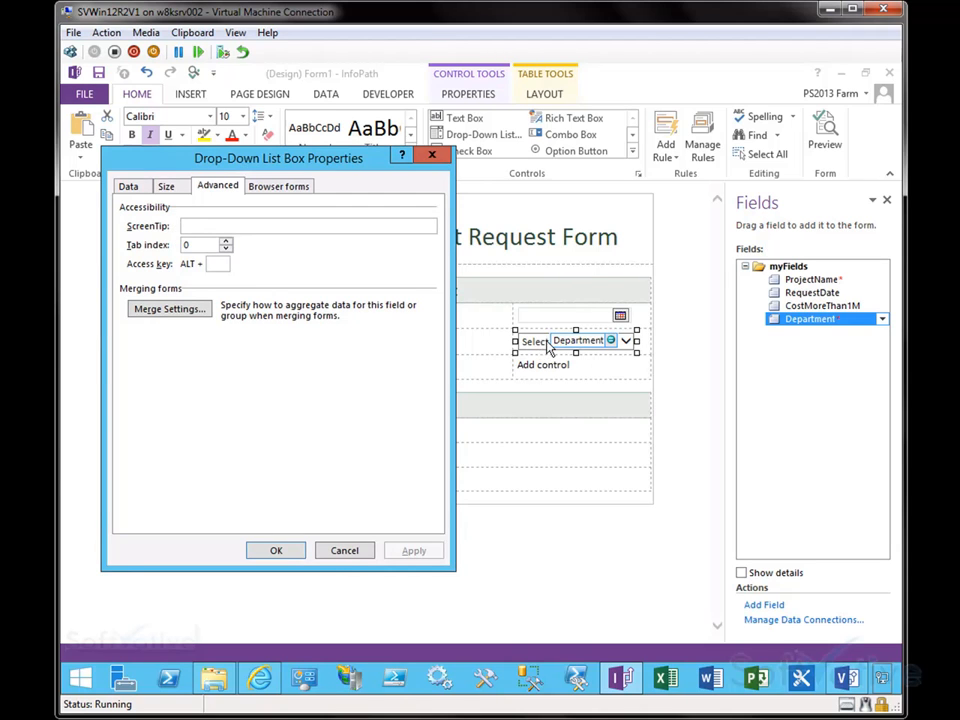
type("Select a")
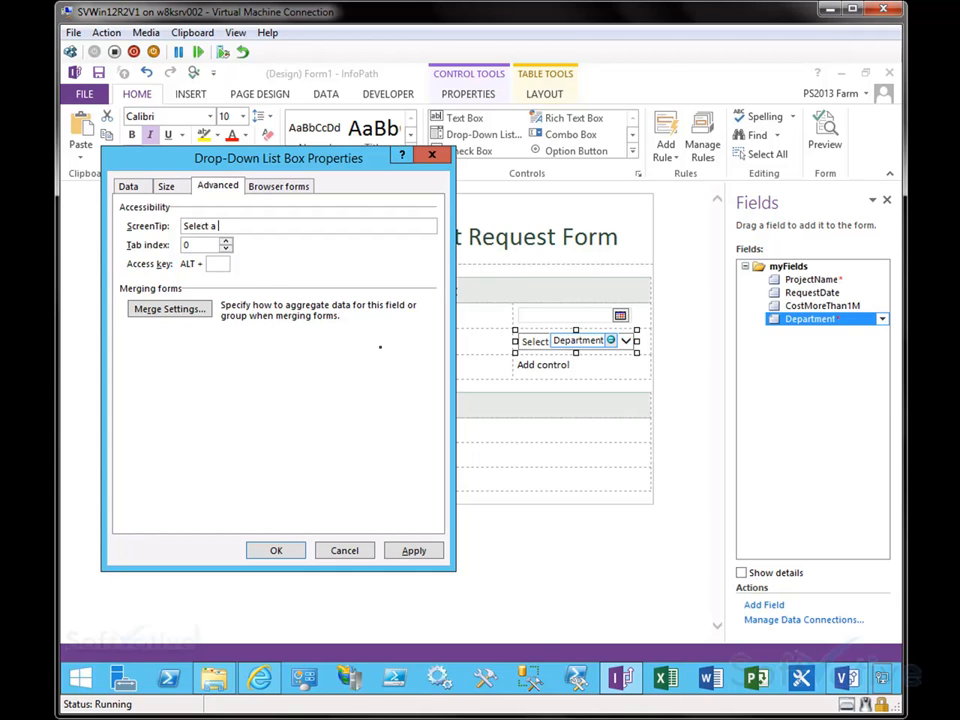
type(" deparment")
key("ctrl+shift+Left")
type("depa")
Step: Review the field's merge and browser postback settings, then apply and close the drop-down properties
left_click(165, 313)
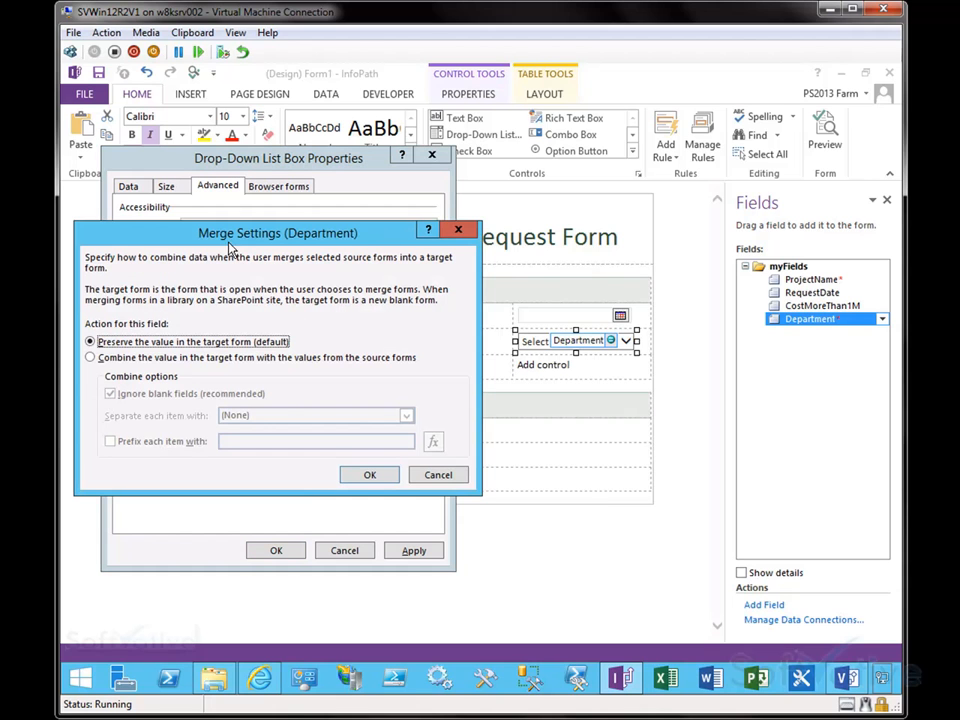
left_click_drag(205, 231, 253, 229)
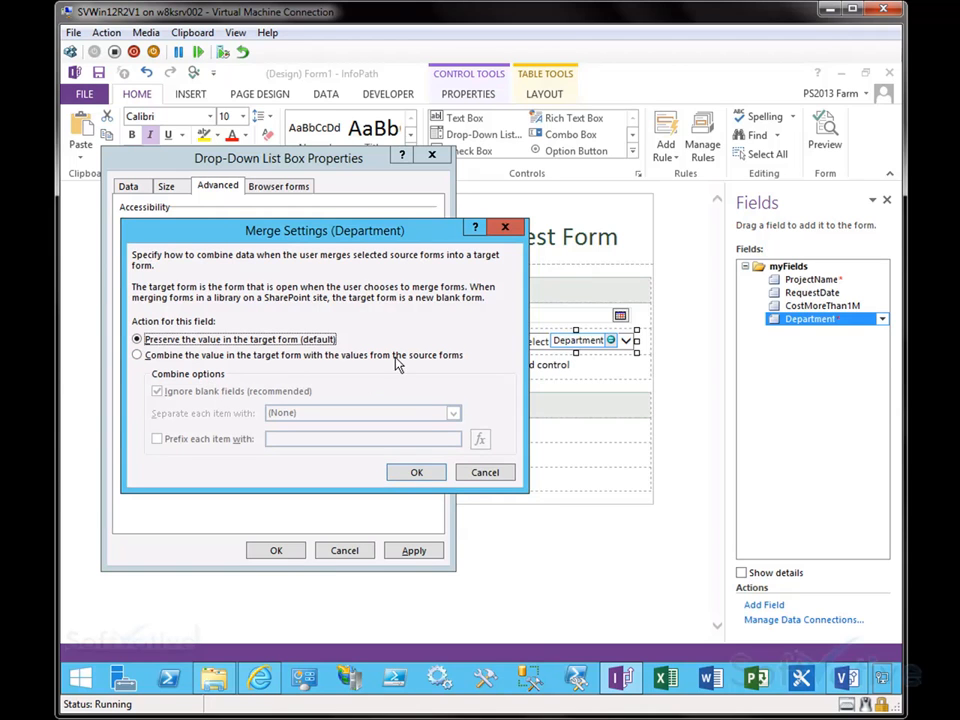
left_click(493, 477)
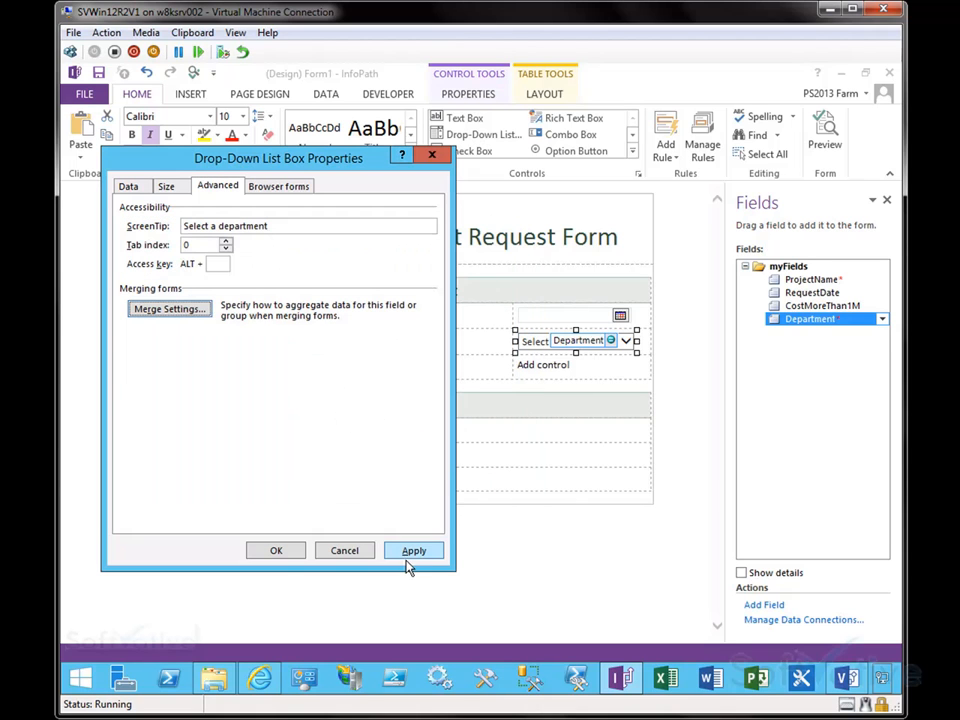
left_click(282, 188)
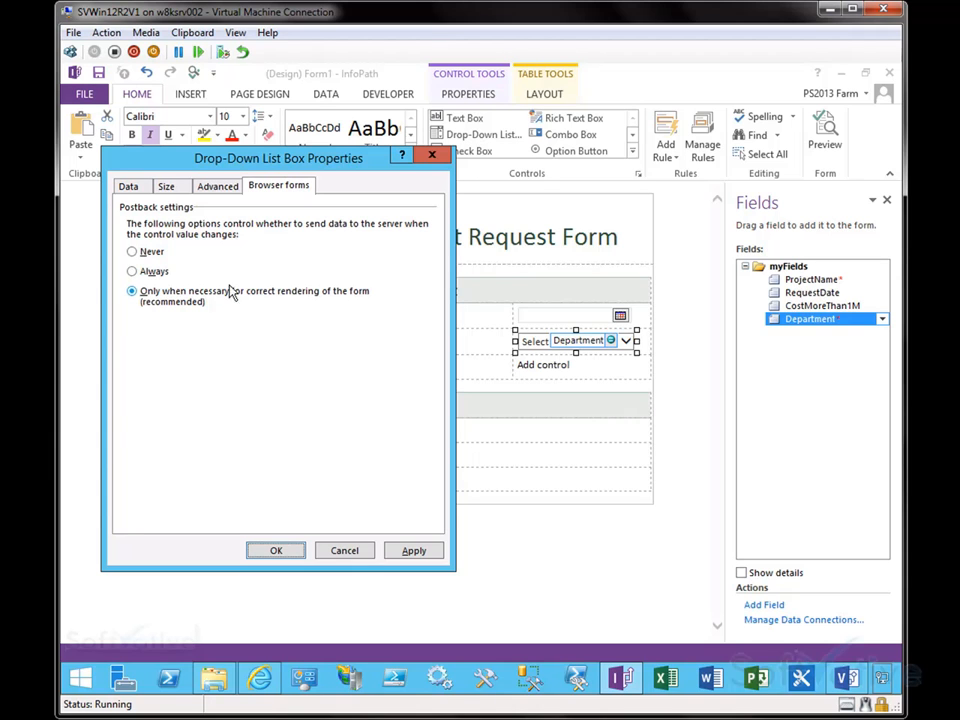
left_click(414, 553)
left_click(258, 551)
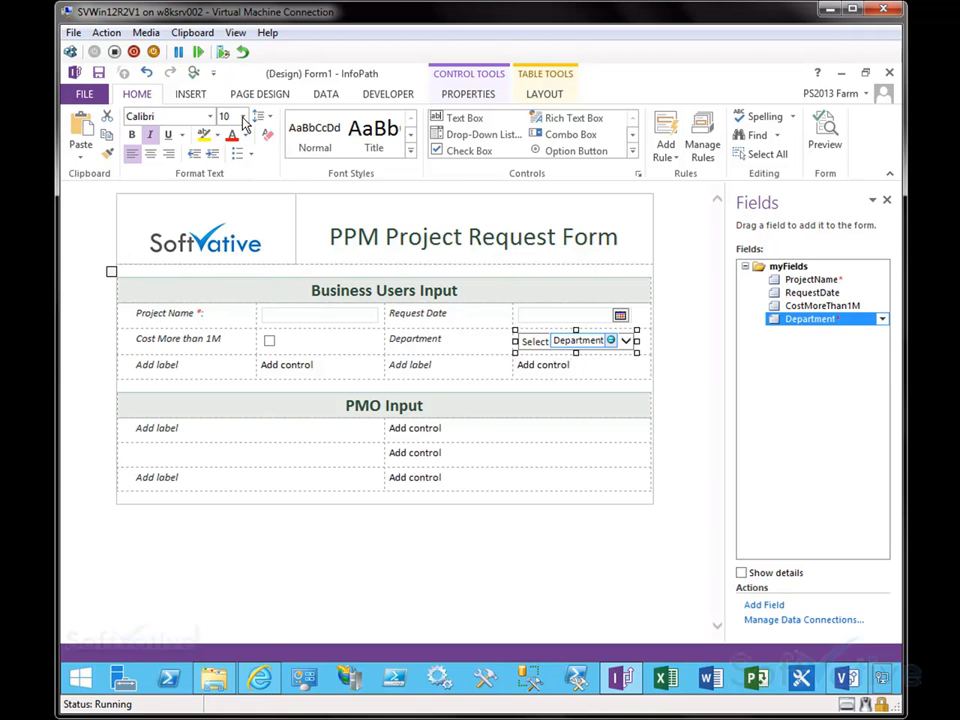
Step: Insert a combo box into the empty control cell of the third row under Business Users Input
left_click(632, 150)
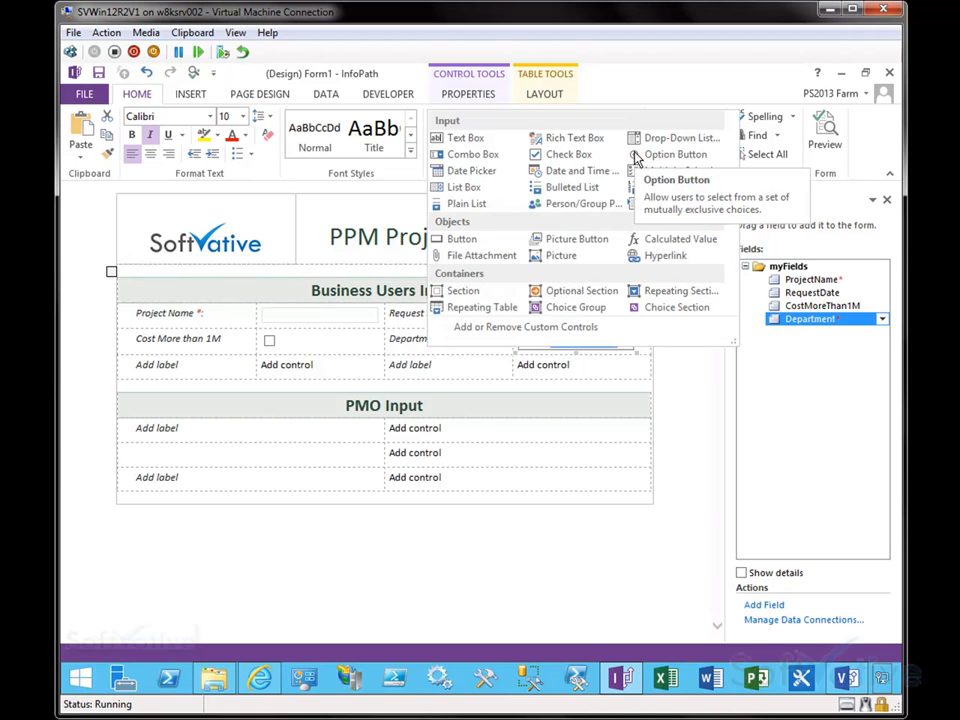
left_click(575, 539)
left_click(235, 340)
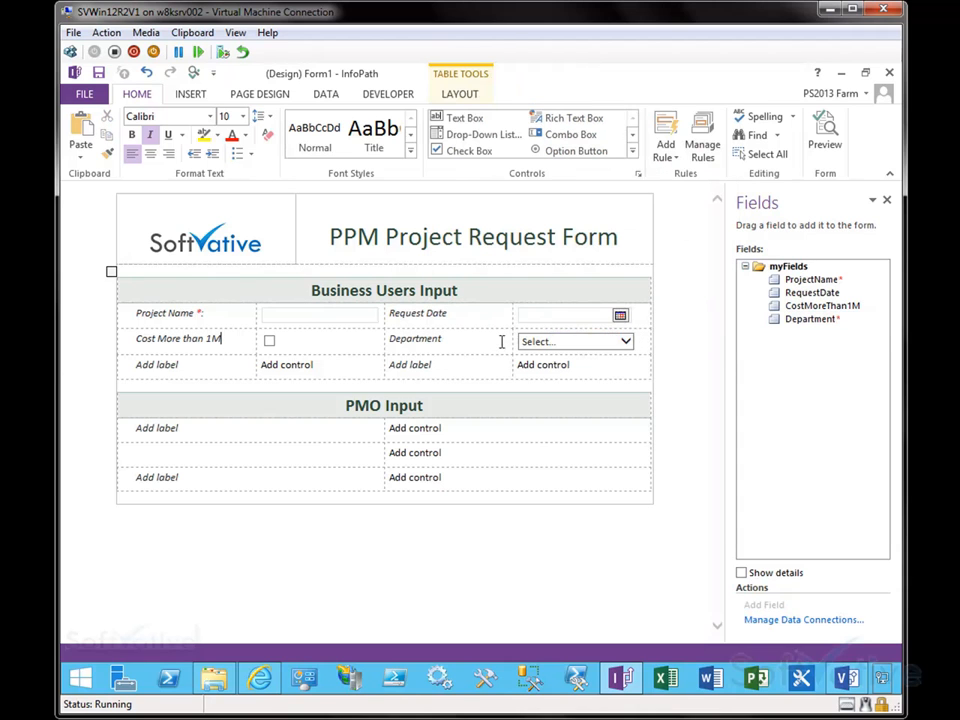
left_click(326, 370)
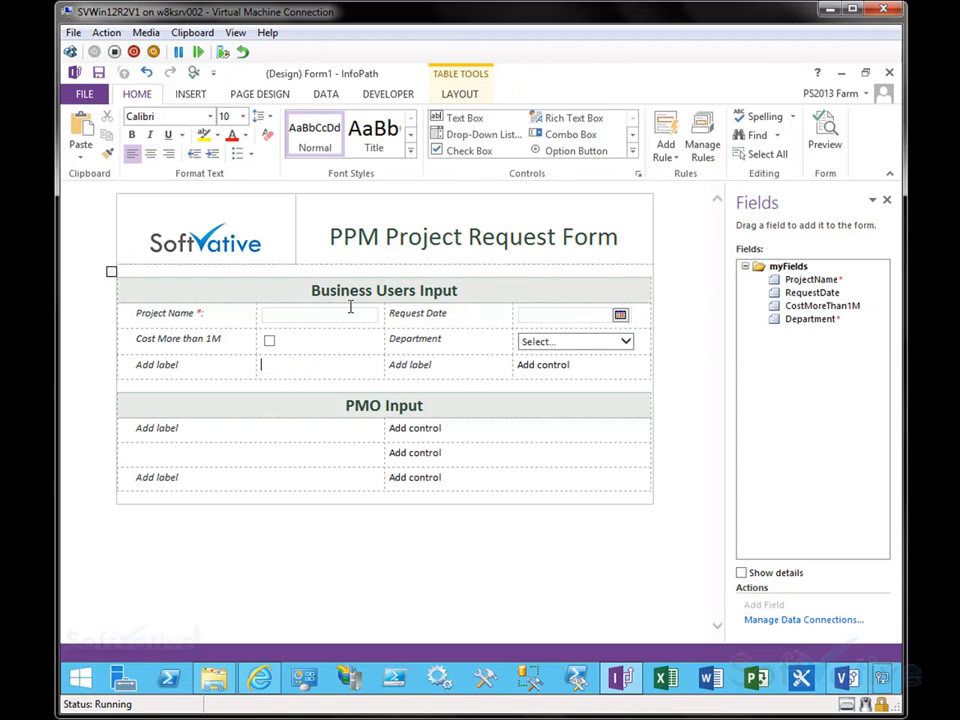
left_click(632, 150)
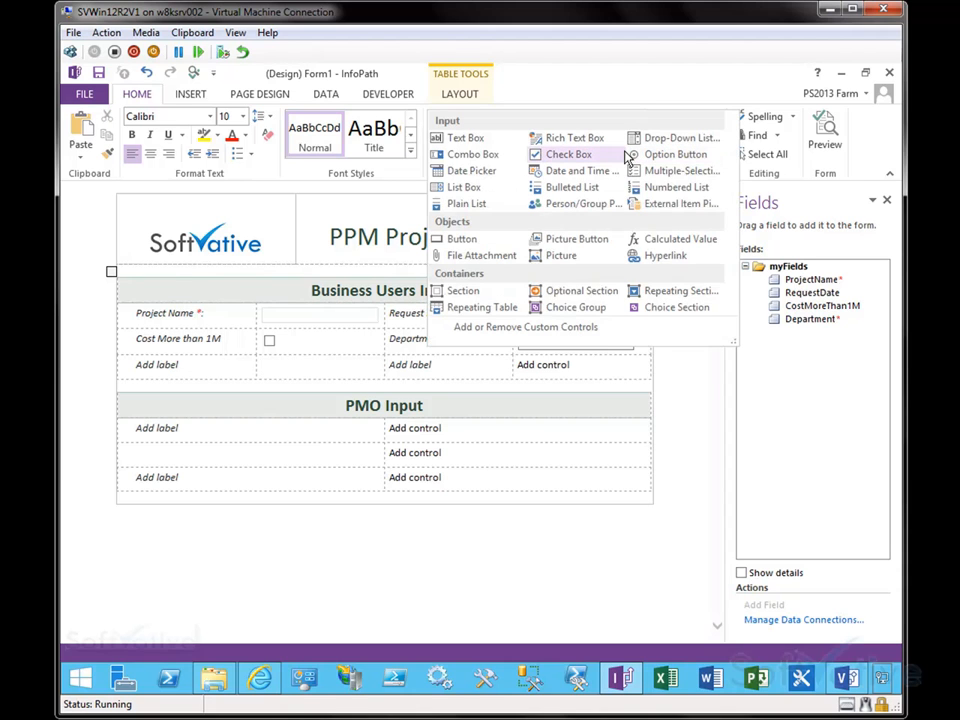
left_click(490, 156)
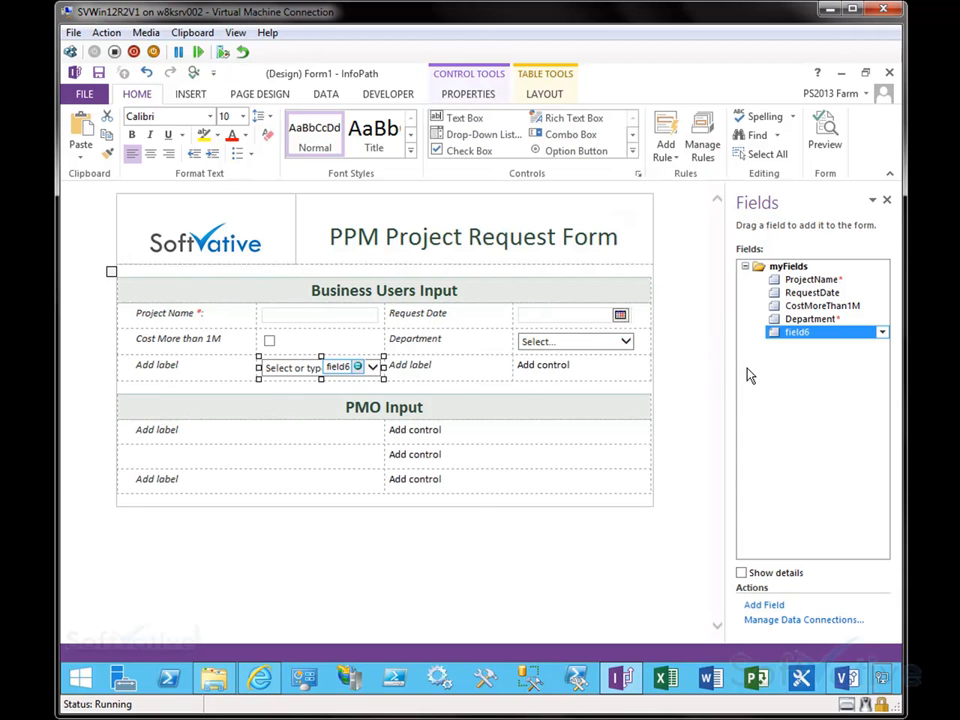
Step: Rename the combo box's new field to Priority
double_click(787, 336)
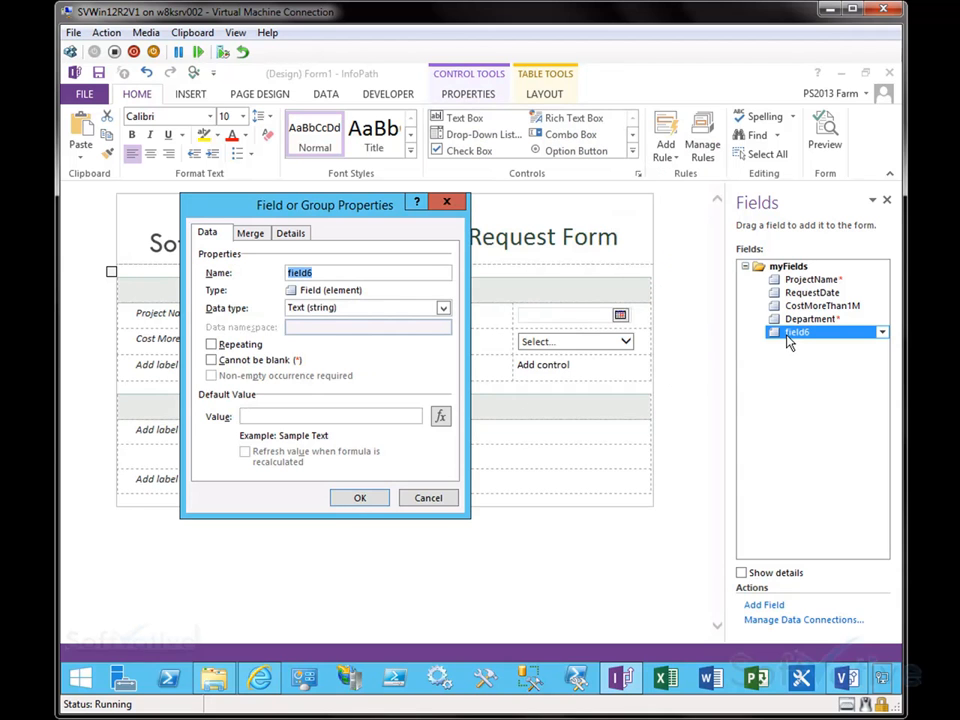
type("Pri")
key("ctrl+a")
left_click(362, 498)
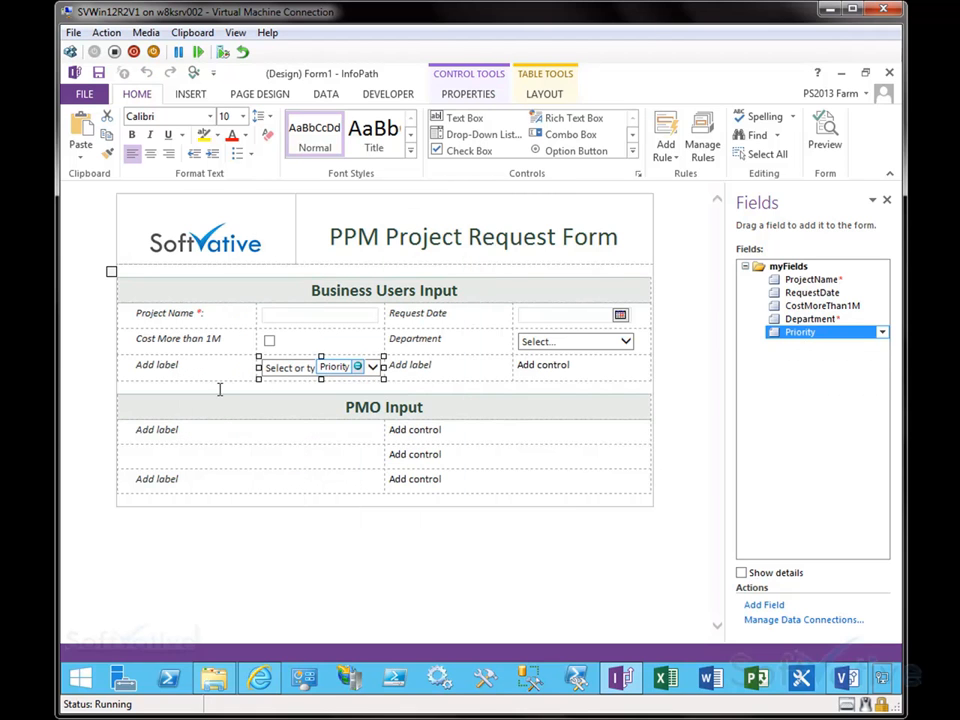
Step: Add High, Medium and Low choices to the Priority combo box's list and apply the changes
right_click(284, 371)
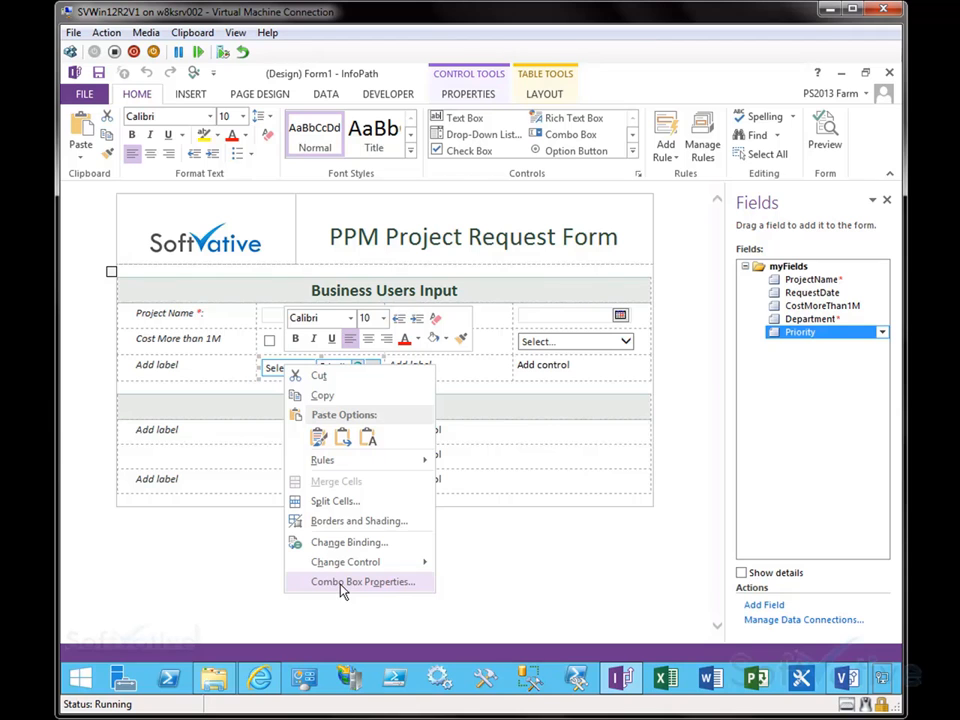
mouse_move(388, 565)
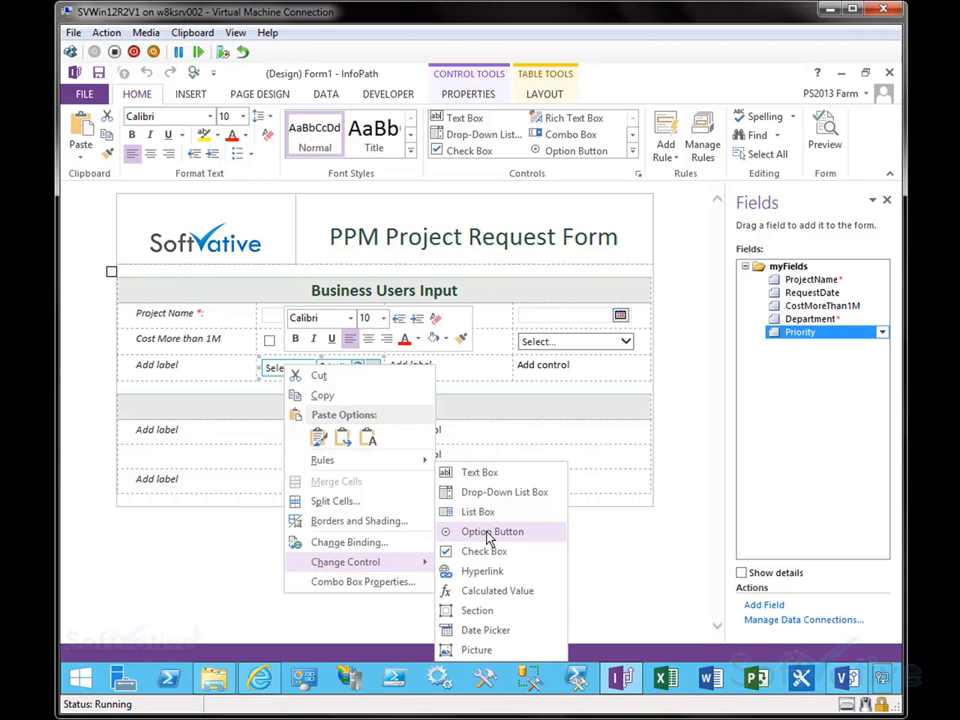
left_click(340, 584)
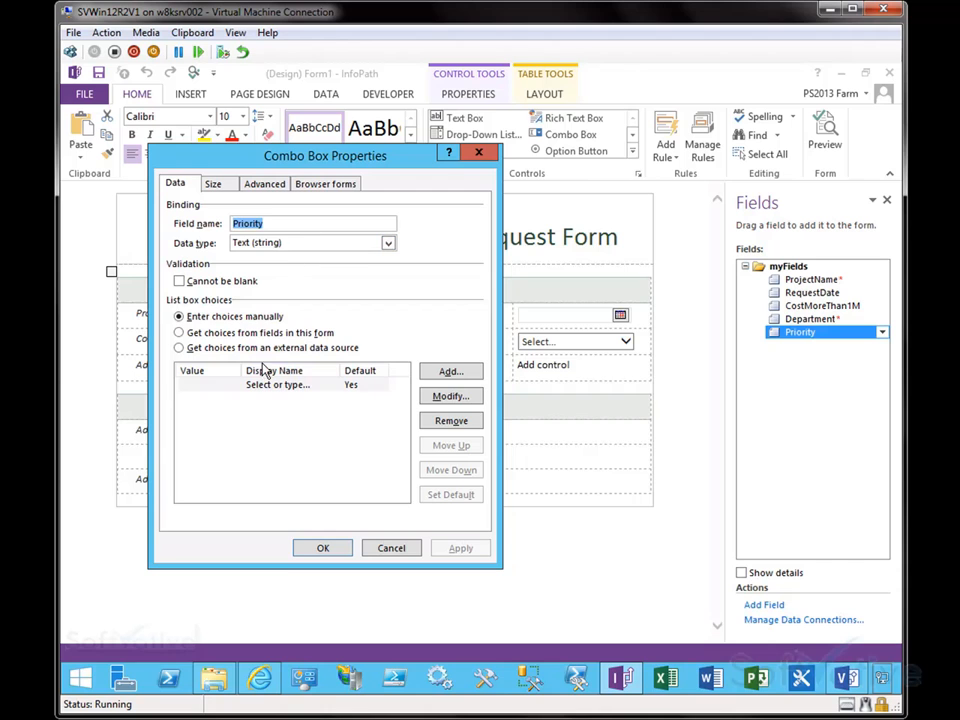
left_click(257, 424)
left_click(452, 373)
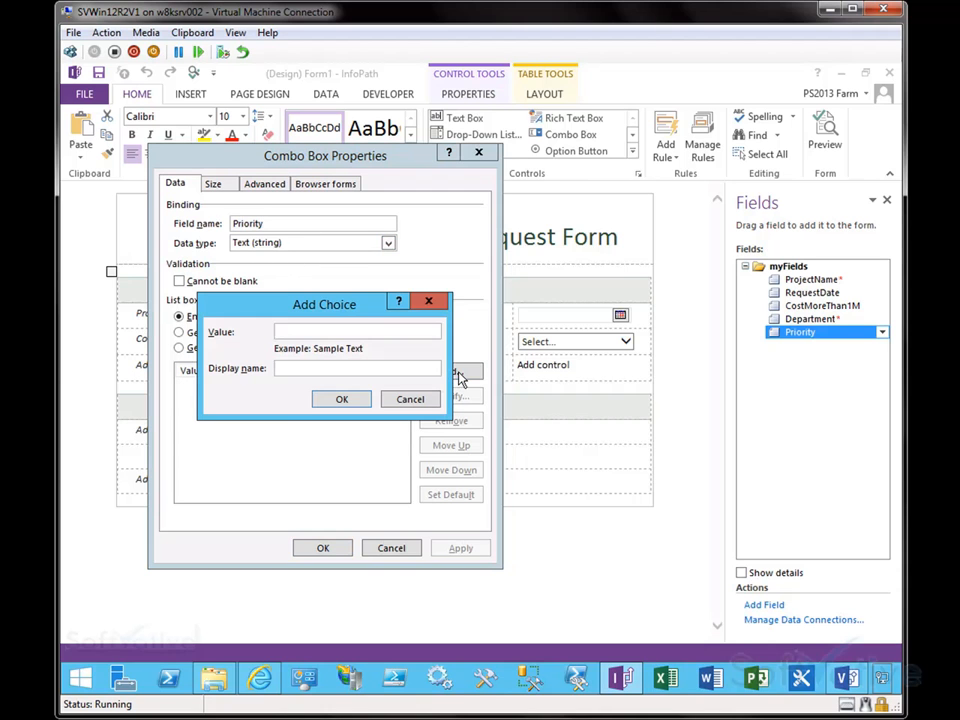
type("High")
key("Return")
left_click(456, 375)
type("Medium")
key("Return")
left_click(452, 373)
type("Low")
key("Return")
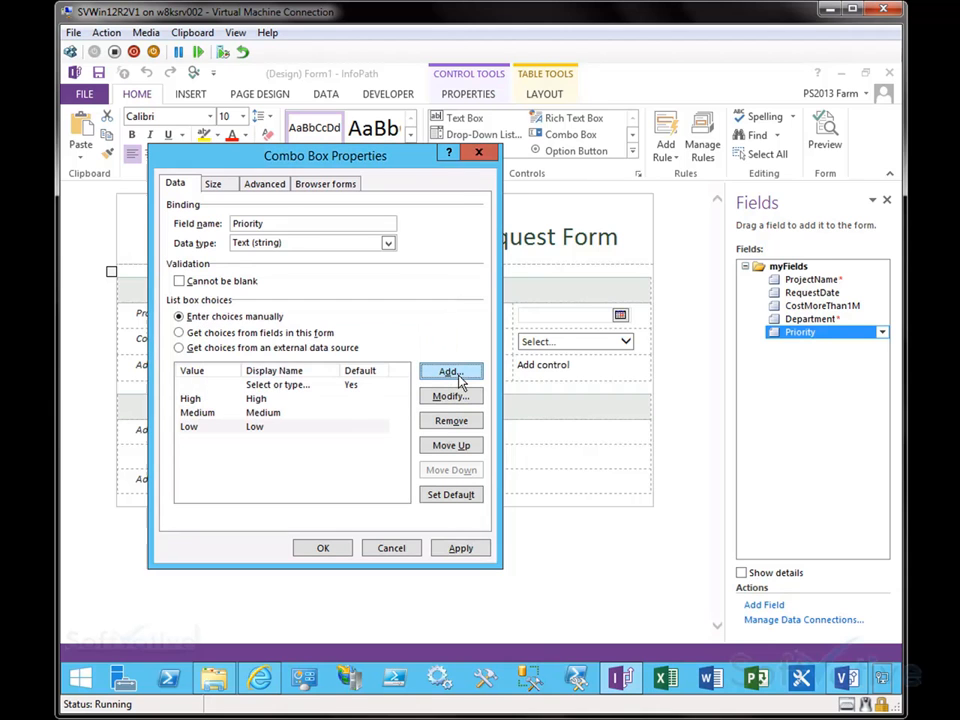
left_click(460, 548)
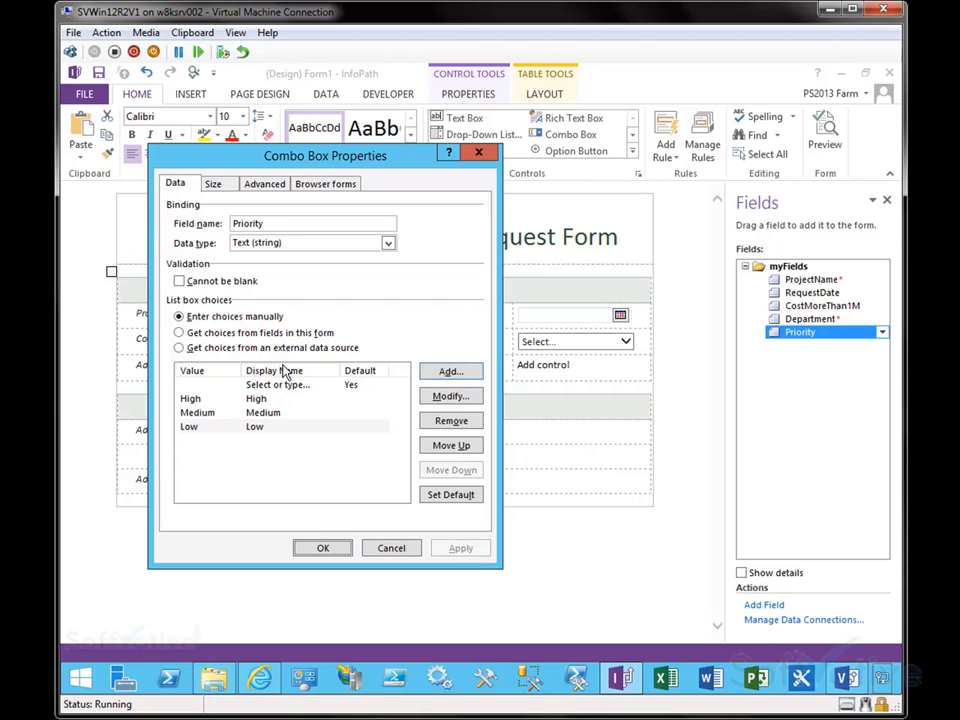
Step: Review the combo box's size, advanced and browser form settings, then close its properties
left_click(216, 185)
left_click(265, 184)
left_click(322, 184)
left_click(216, 185)
left_click(175, 184)
left_click(322, 549)
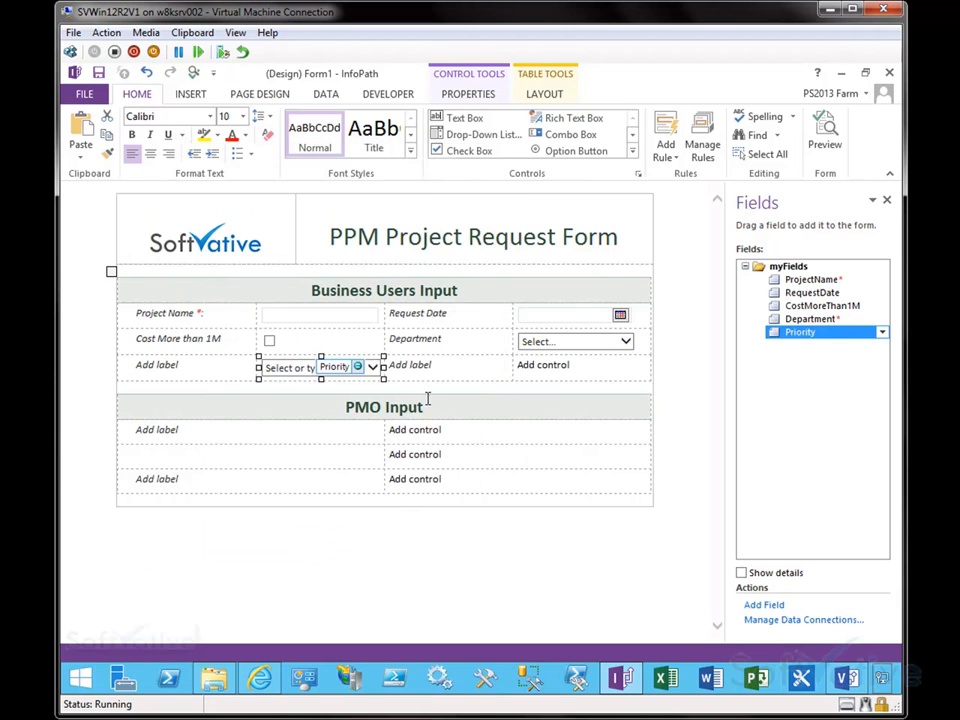
Step: Insert a Person/Group Picker into the third row's label cell and expand its fields in the field list
left_click(435, 363)
left_click(632, 151)
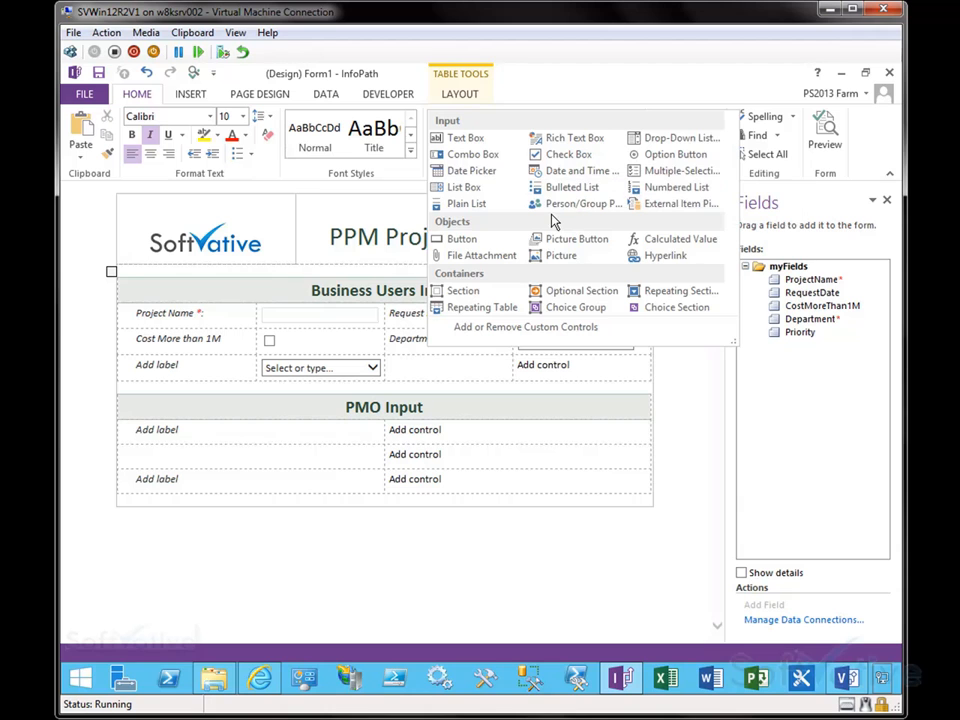
left_click(553, 210)
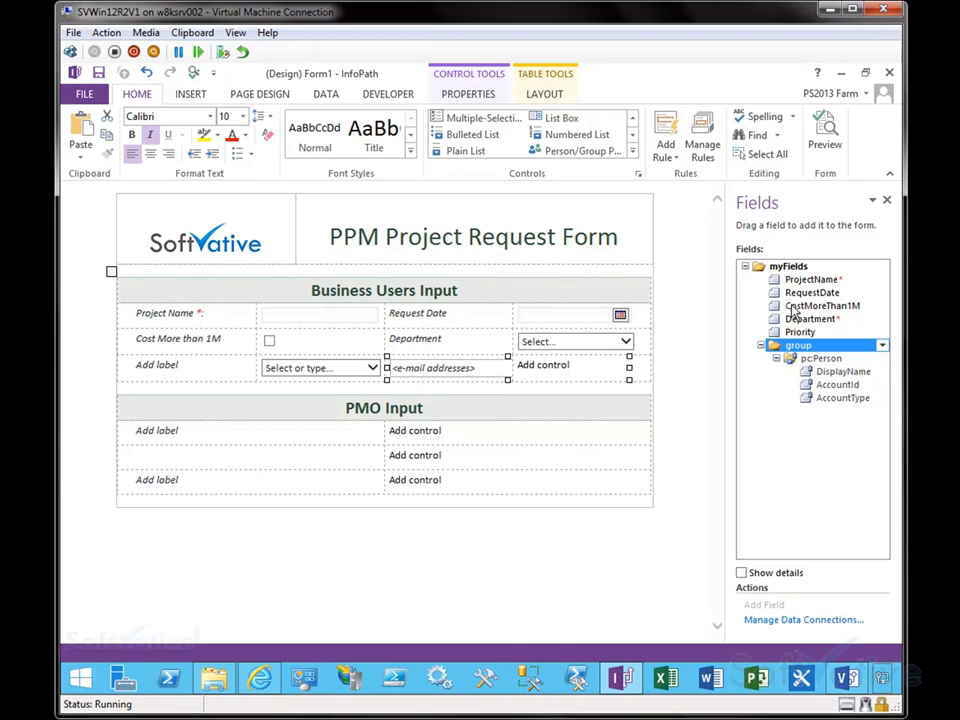
left_click(837, 385)
left_click(838, 398)
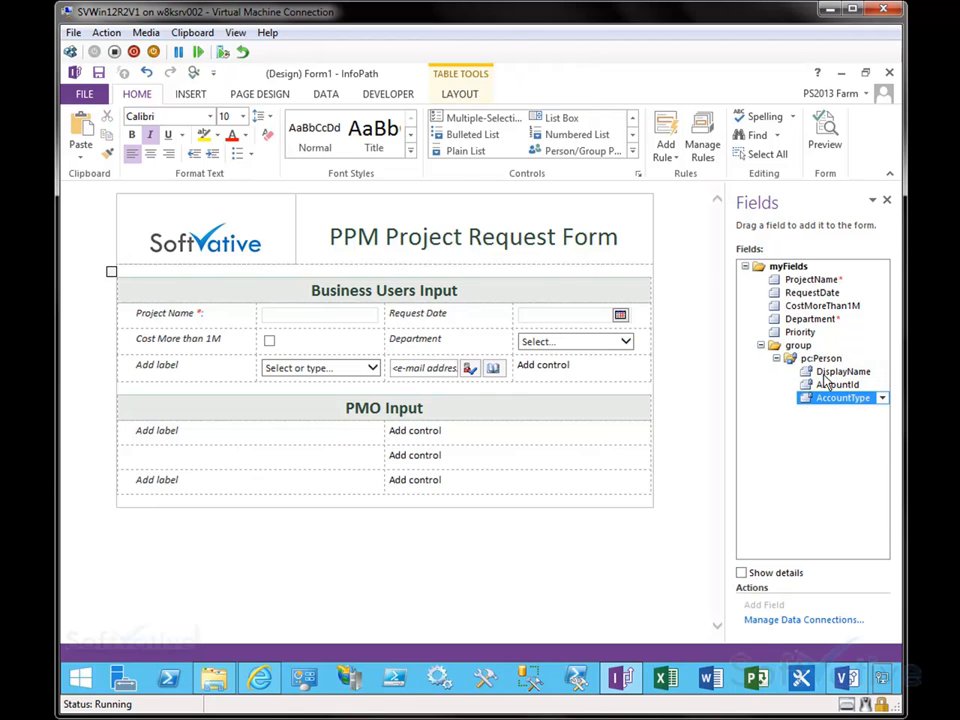
Step: Move the person/group picker into the last column and label the cell beside it Business Sponsor
left_click(447, 377)
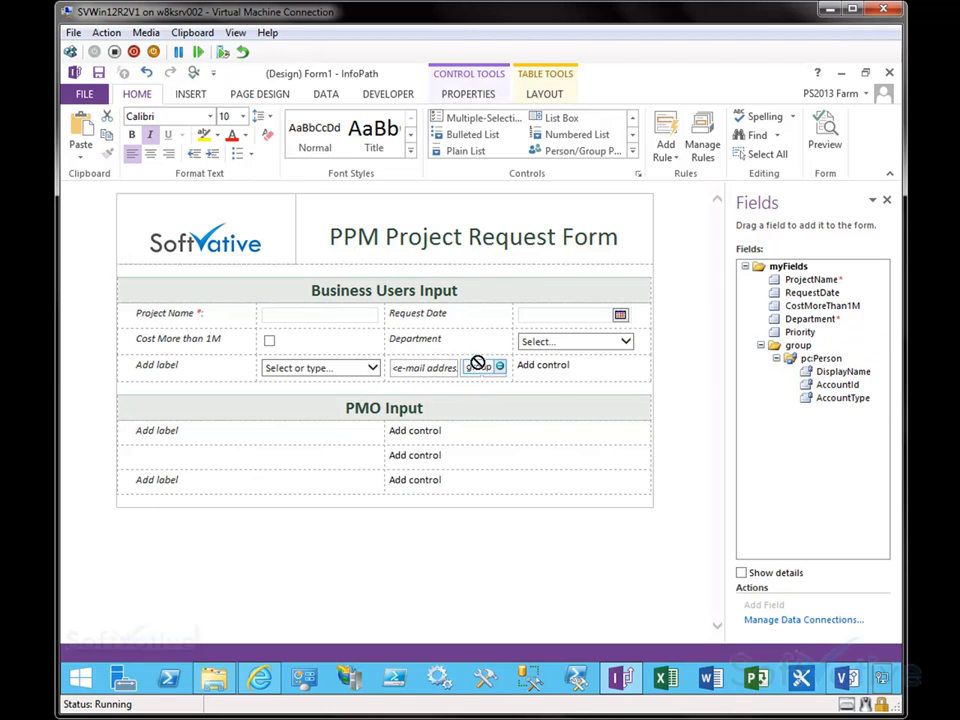
left_click_drag(553, 374, 561, 368)
left_click(440, 370)
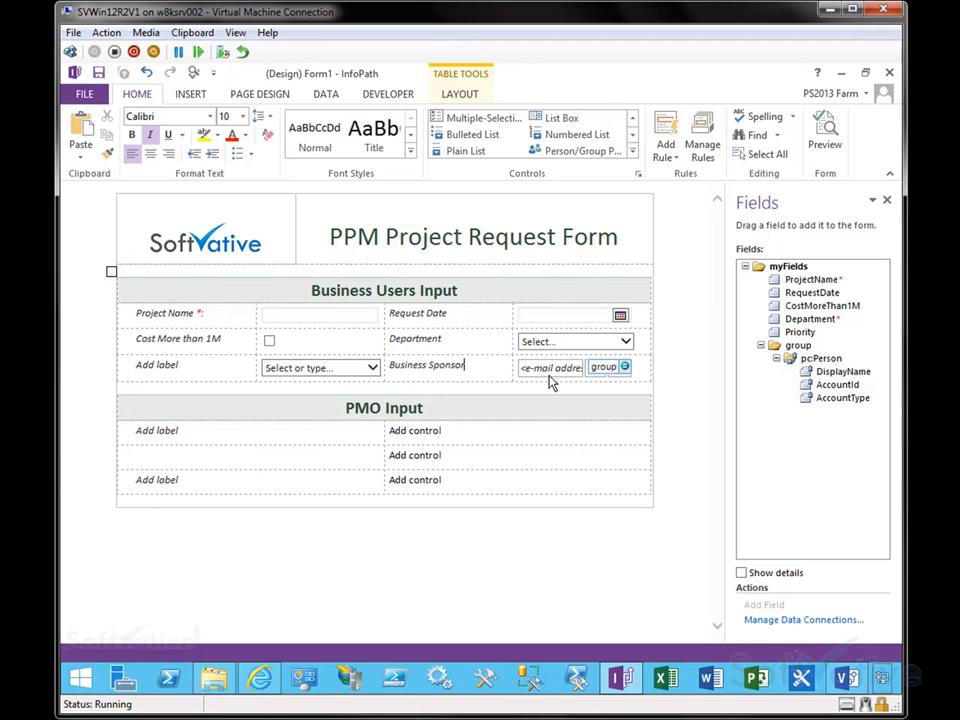
Step: Drag the table's column borders to widen the control columns of the Business Users Input section
left_click_drag(511, 315, 466, 315)
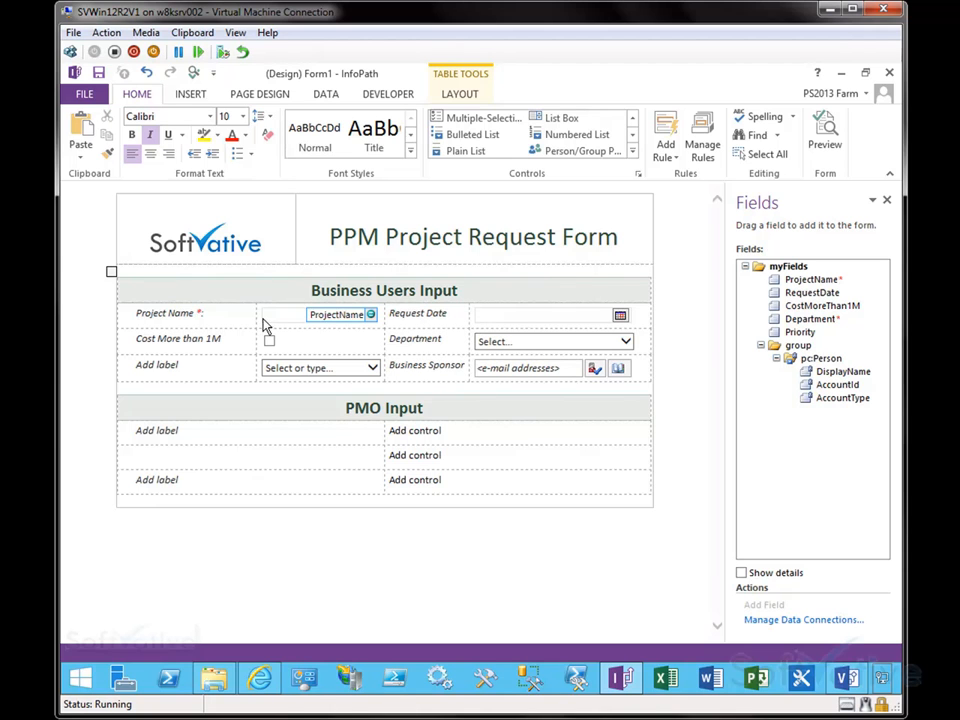
mouse_move(256, 317)
left_mouse_down()
mouse_move(228, 316)
mouse_move(237, 316)
left_mouse_up()
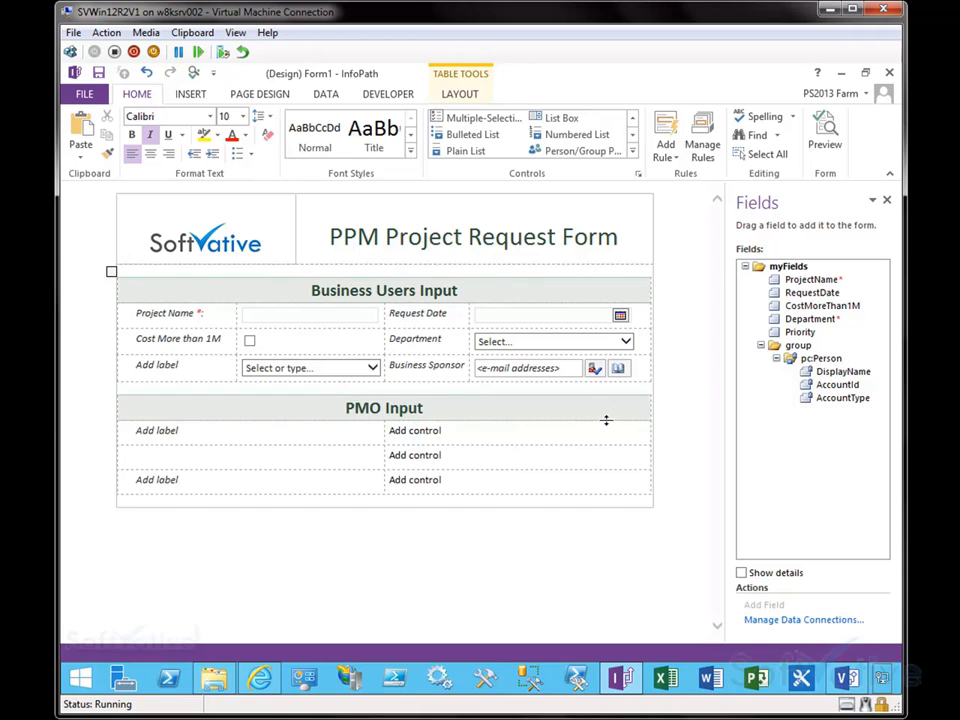
Step: Open the person/group picker's properties and review its data, SharePoint server and general settings
left_click(507, 371)
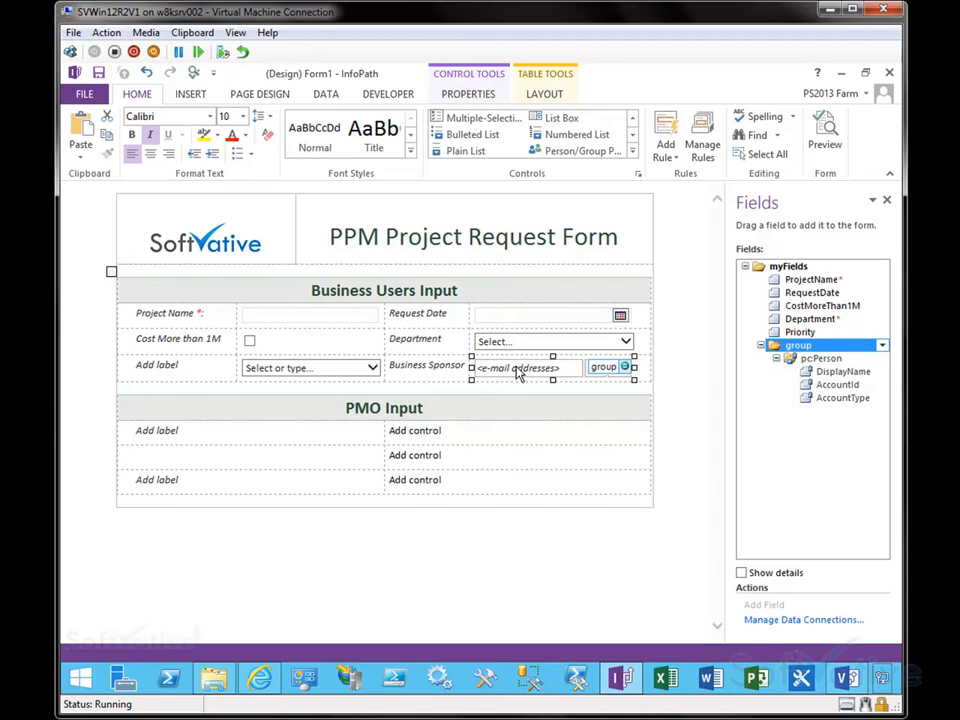
right_click(565, 380)
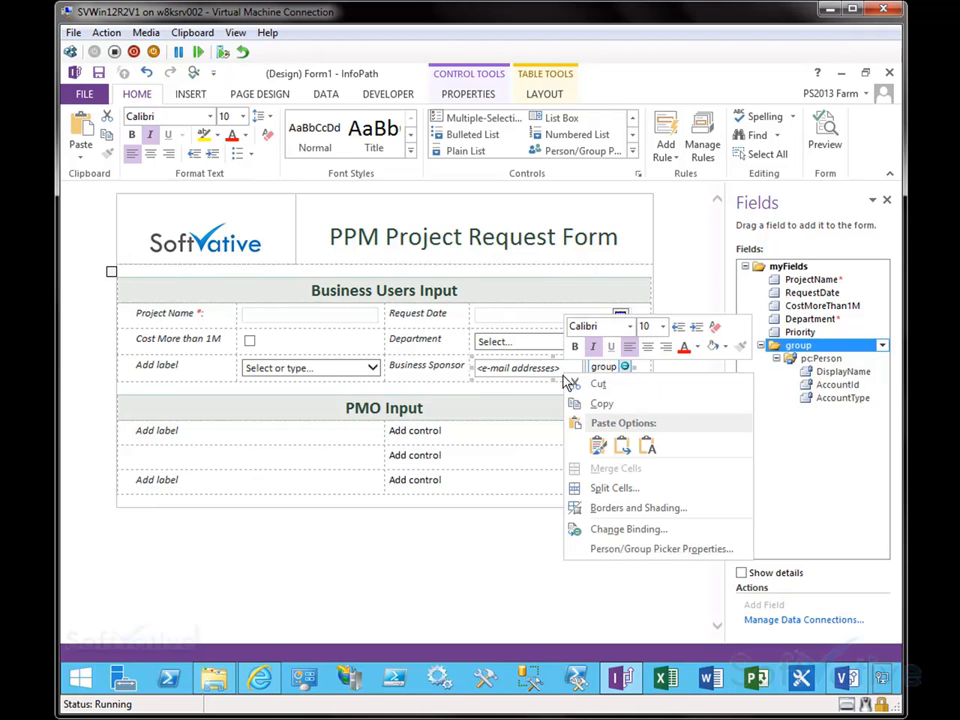
left_click(645, 549)
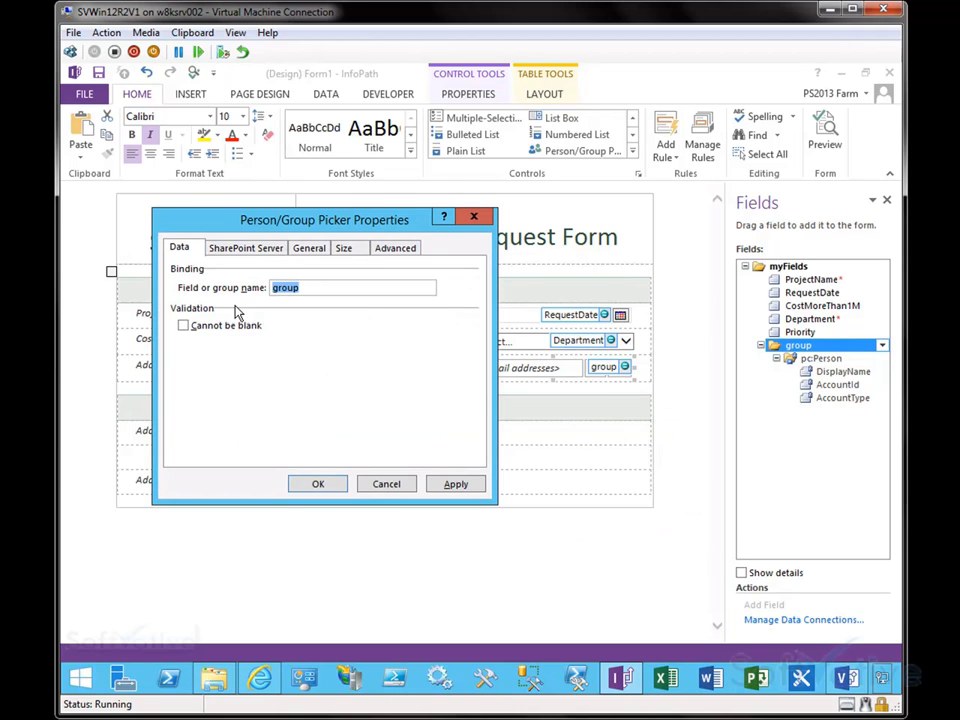
left_click(249, 250)
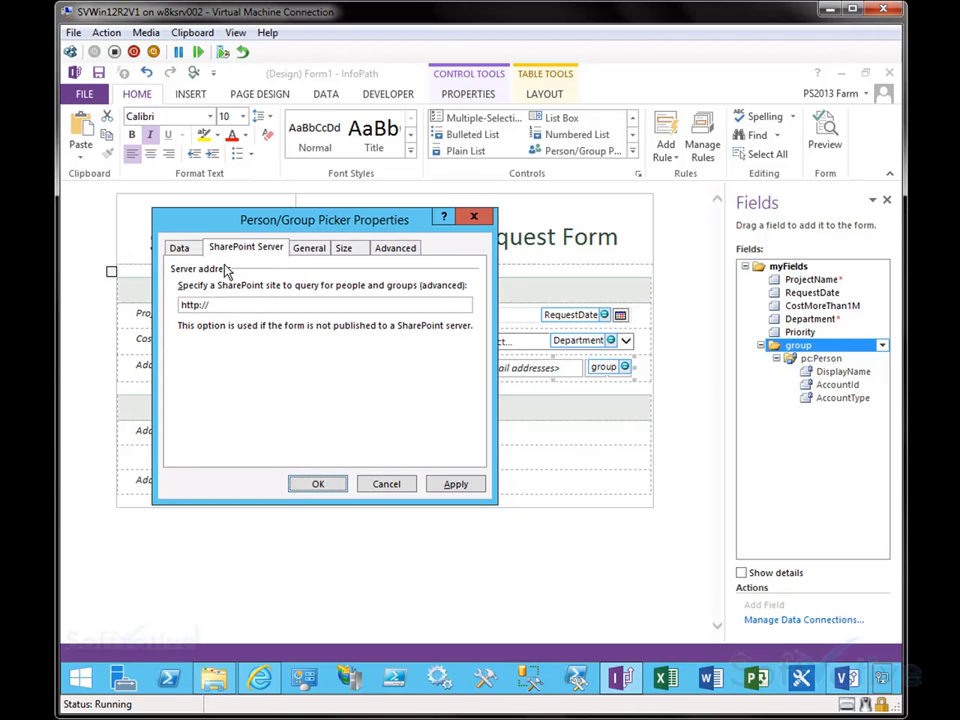
left_click(242, 304)
left_click(312, 252)
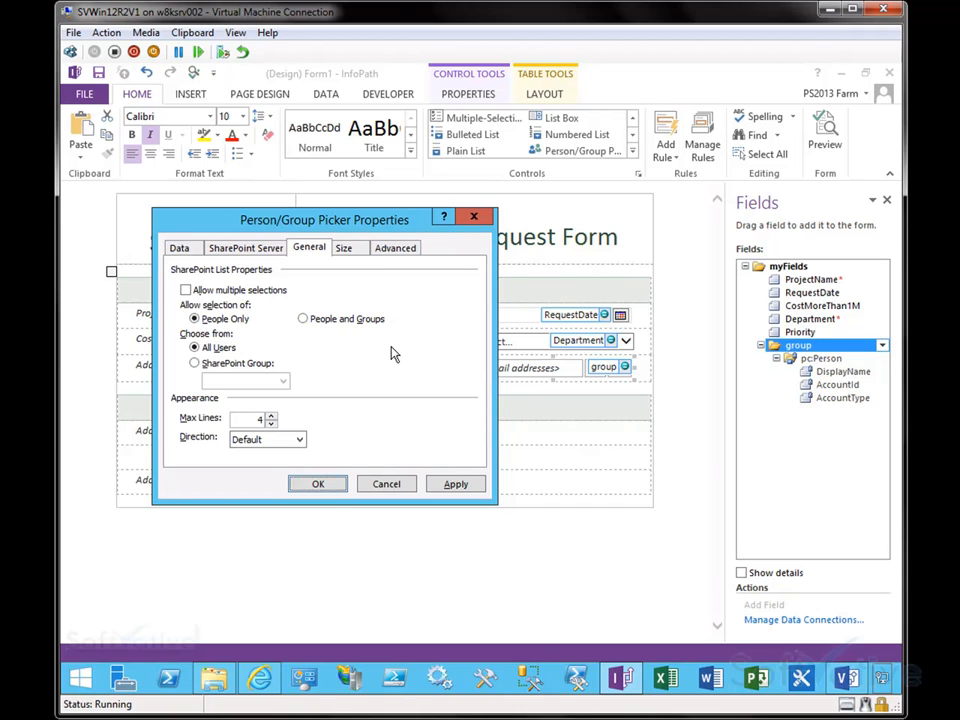
left_click_drag(369, 222, 416, 316)
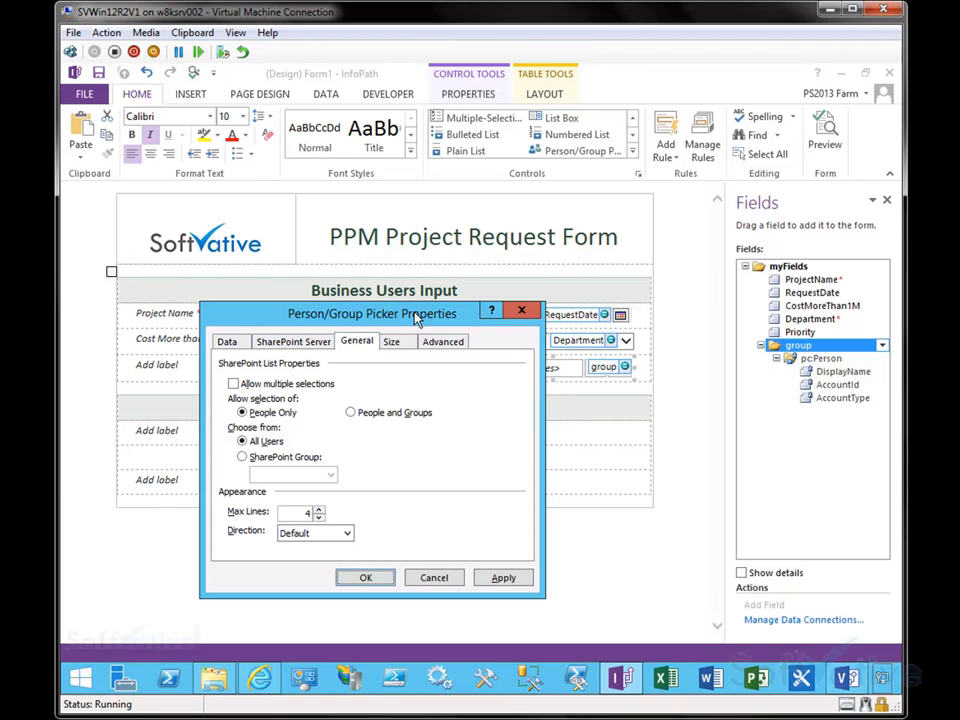
left_click_drag(416, 316, 384, 230)
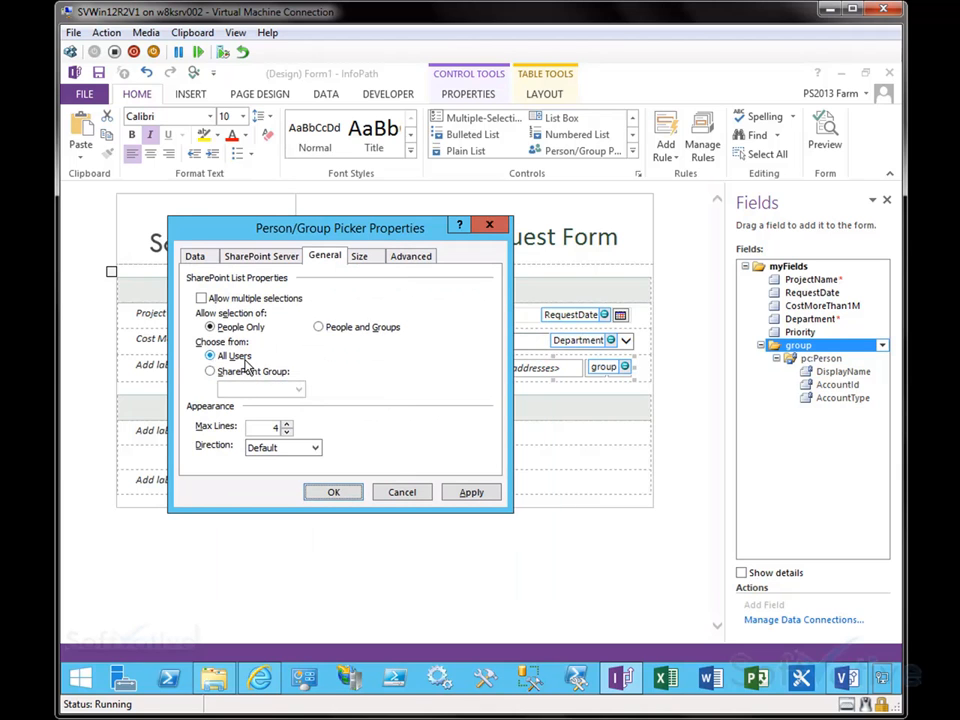
Step: Review the picker's choose-from options, size and advanced settings, then close its properties
left_click(210, 371)
left_click(210, 357)
left_click(376, 260)
left_click(405, 258)
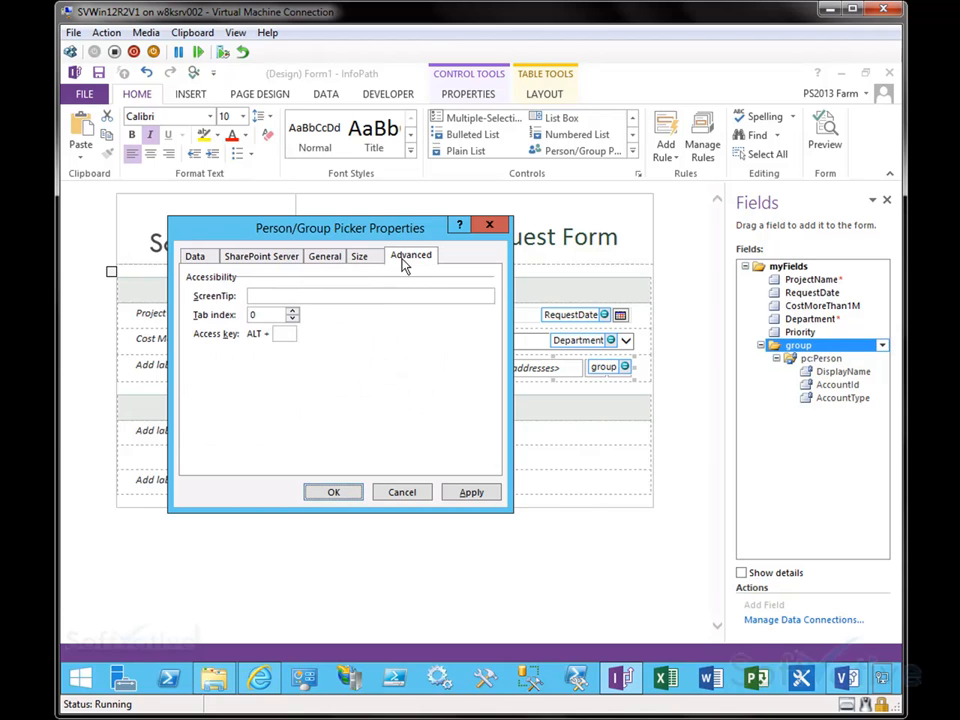
left_click(195, 256)
left_click(334, 493)
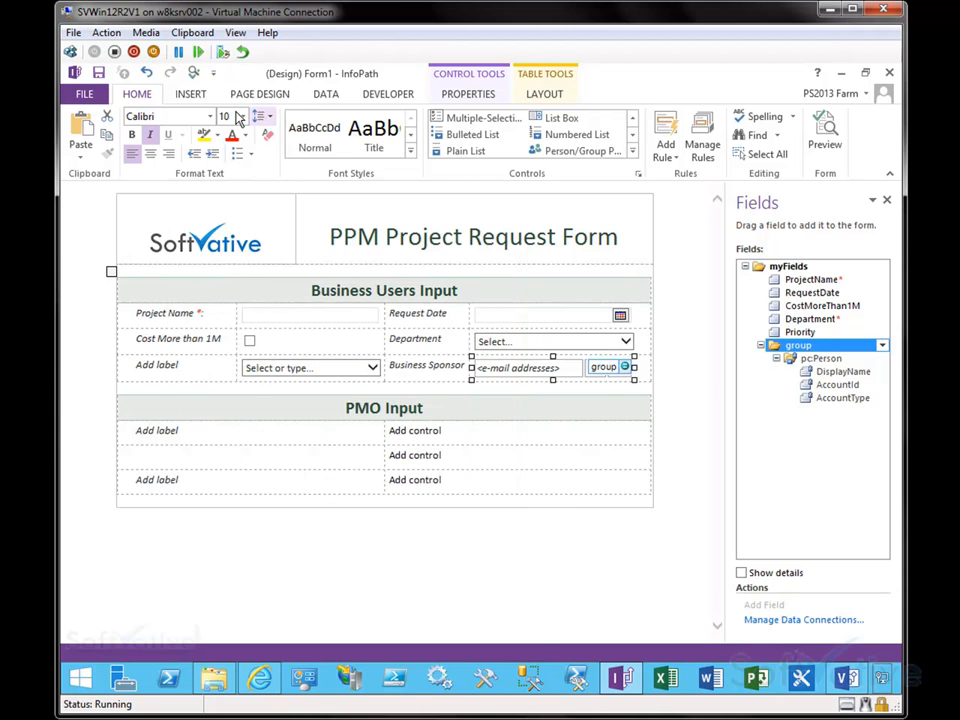
left_click(283, 550)
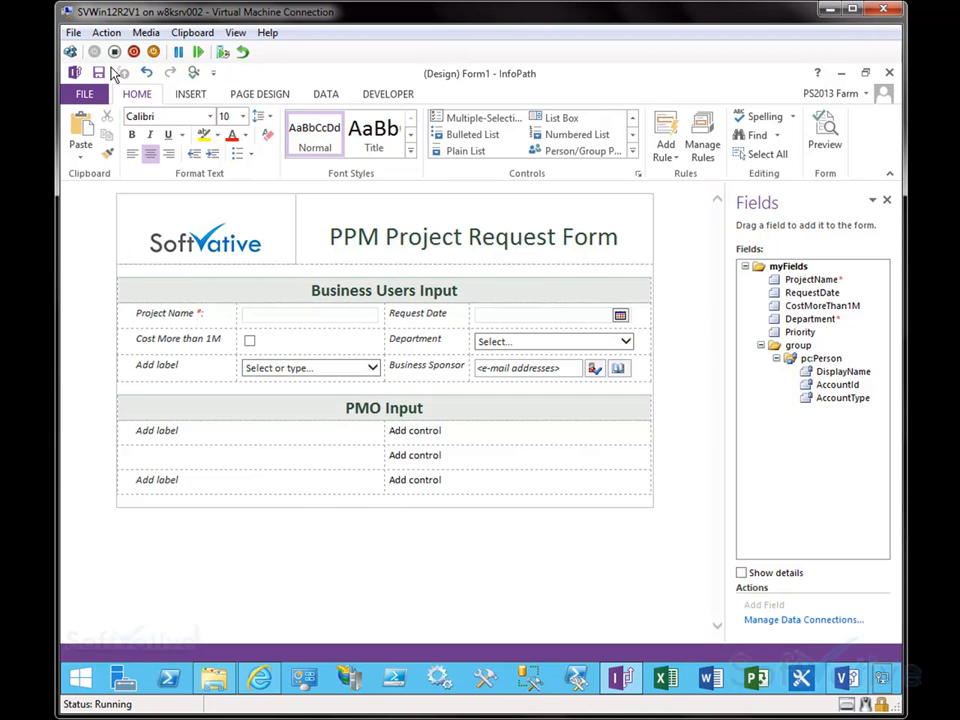
Step: Start saving the form template and browse to the SV Filz folder on the Desktop
left_click(99, 75)
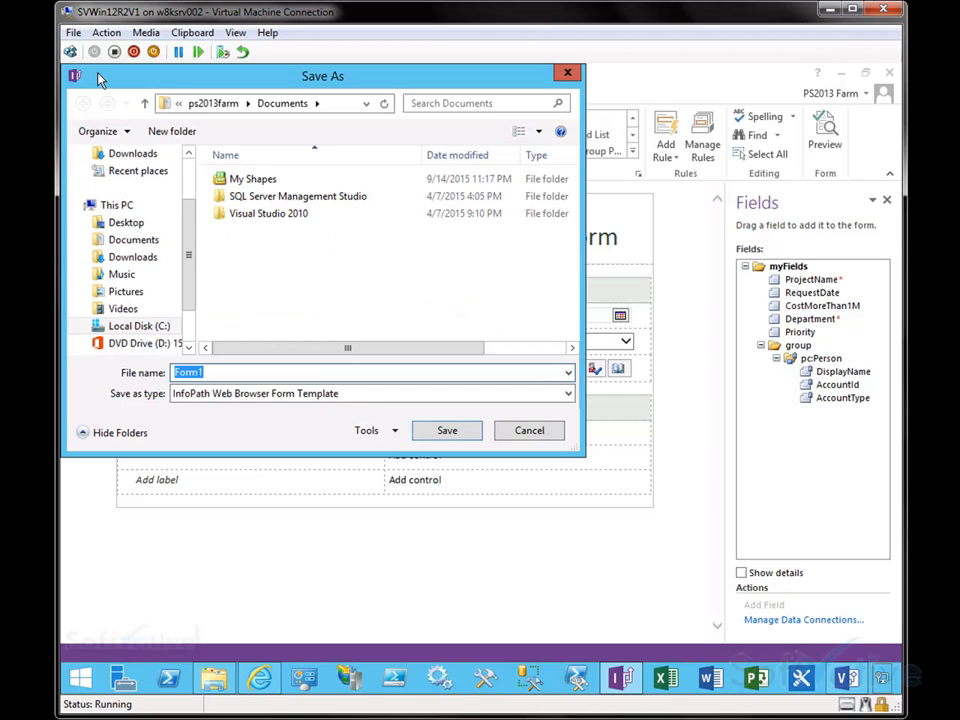
scroll(170, 206, "up", 2)
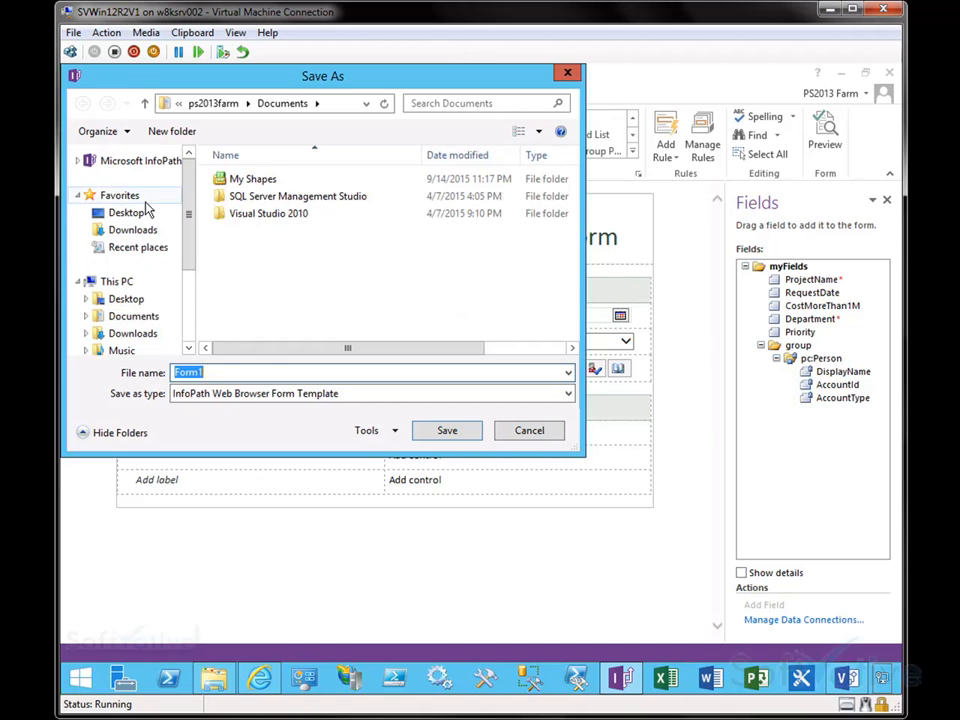
left_click(142, 212)
scroll(556, 257, "down", 2)
double_click(279, 296)
Step: Set the template's file name to Softvative PPM Project Intake Request Form
left_click(234, 372)
double_click(234, 372)
type("Softvative PPM Project Intake Solution Creation.vsdx")
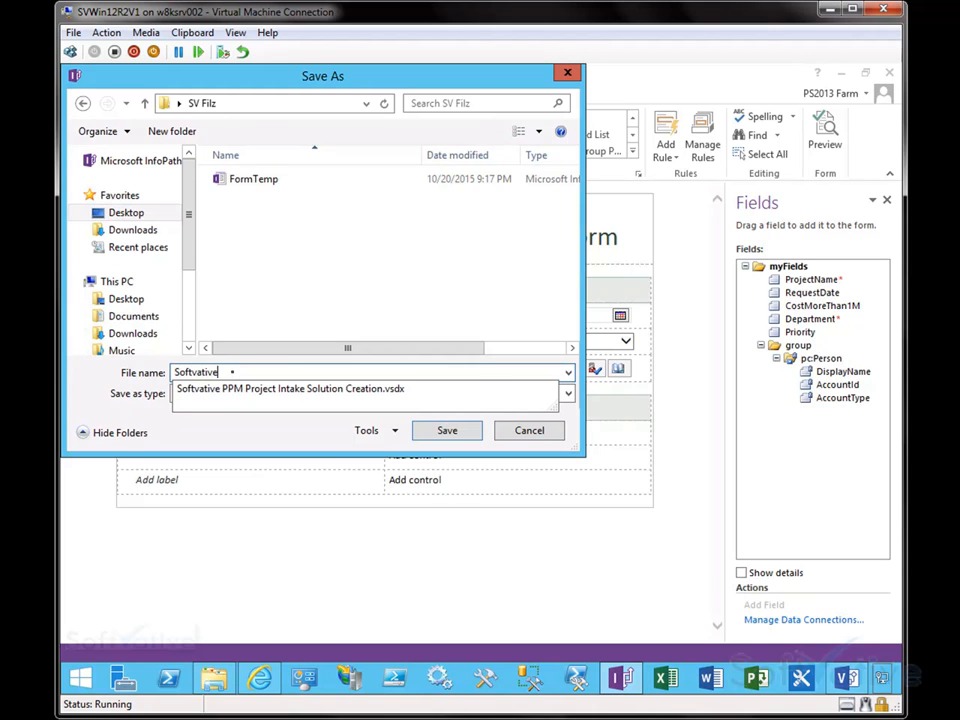
key("Down")
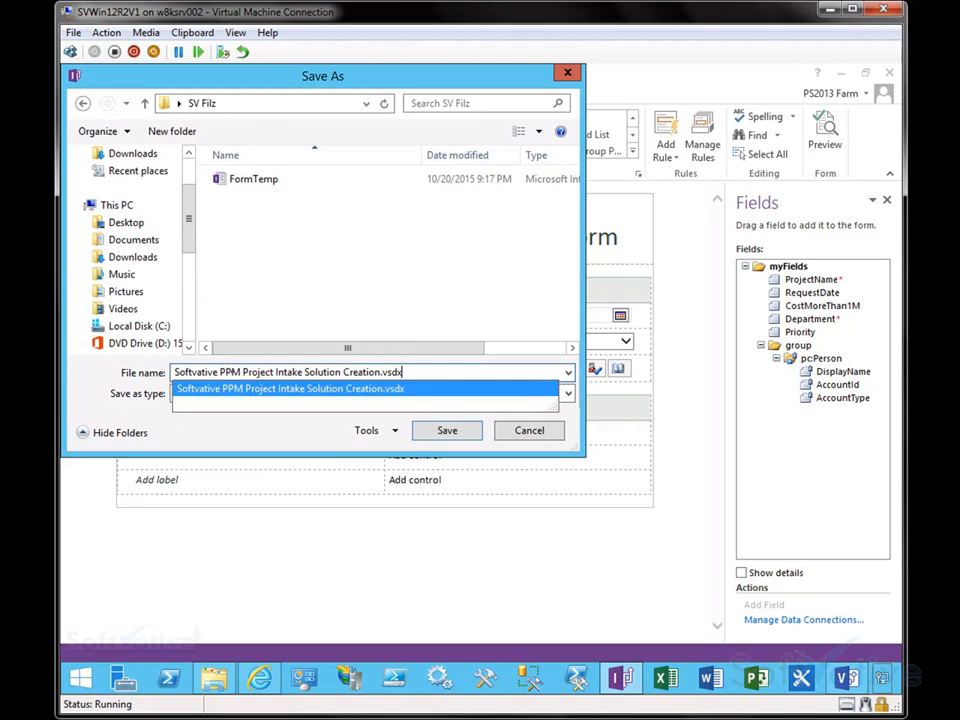
key("BackSpace")
key("BackSpace")
key("BackSpace")
key("BackSpace")
key("BackSpace")
left_click(227, 371)
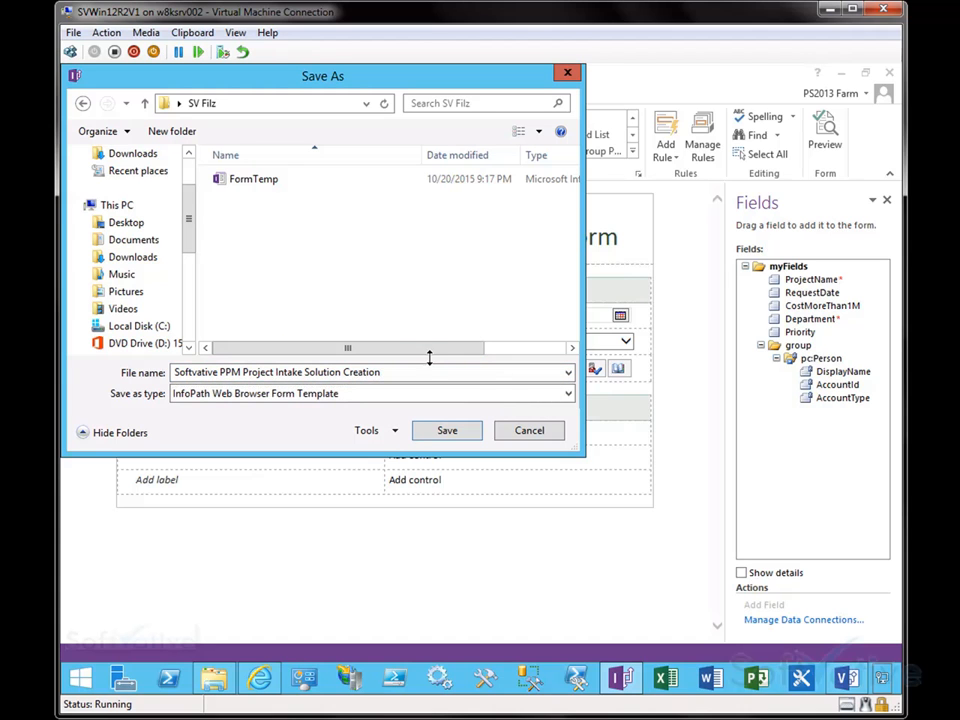
left_click(310, 372)
key("ctrl+shift+Right")
key("ctrl+shift+Right")
type("Request Form")
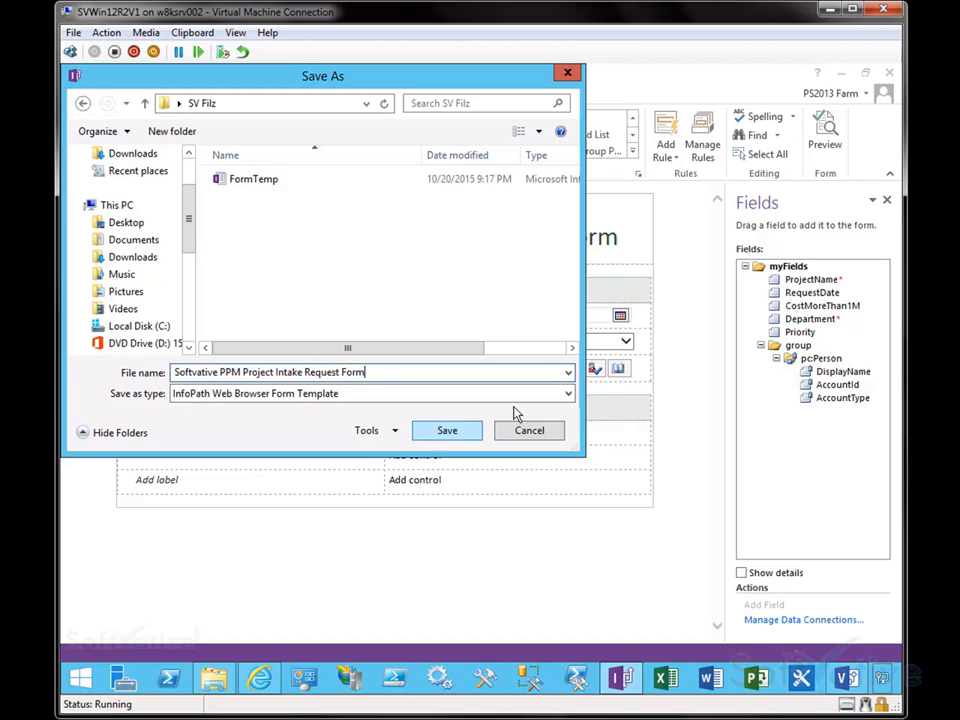
Step: Save the template as an InfoPath Web Browser Form Template
left_click(568, 394)
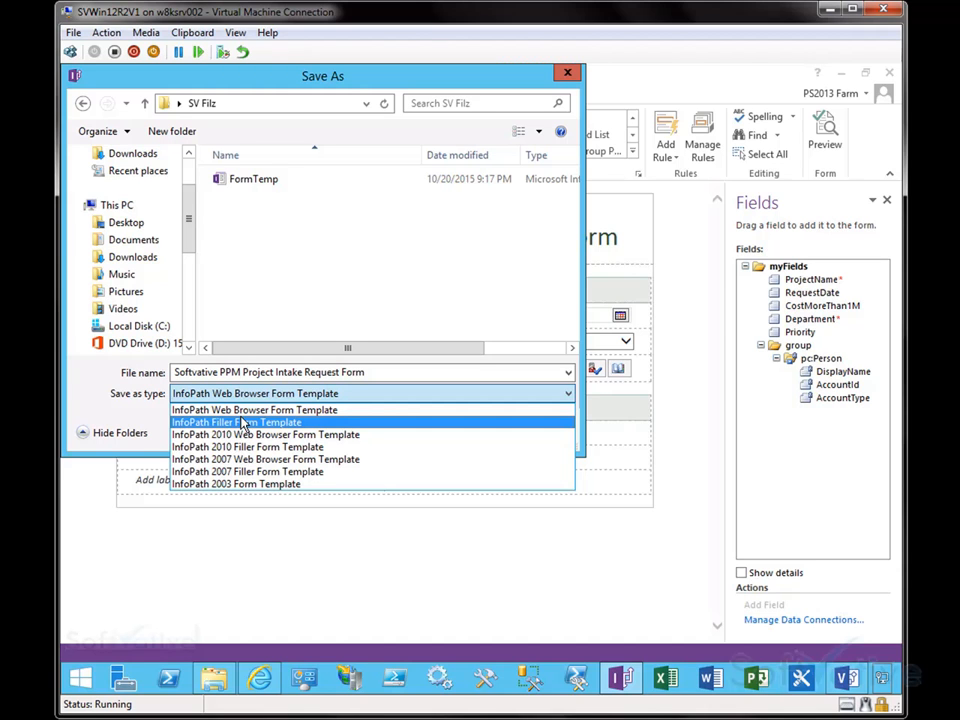
left_click(231, 437)
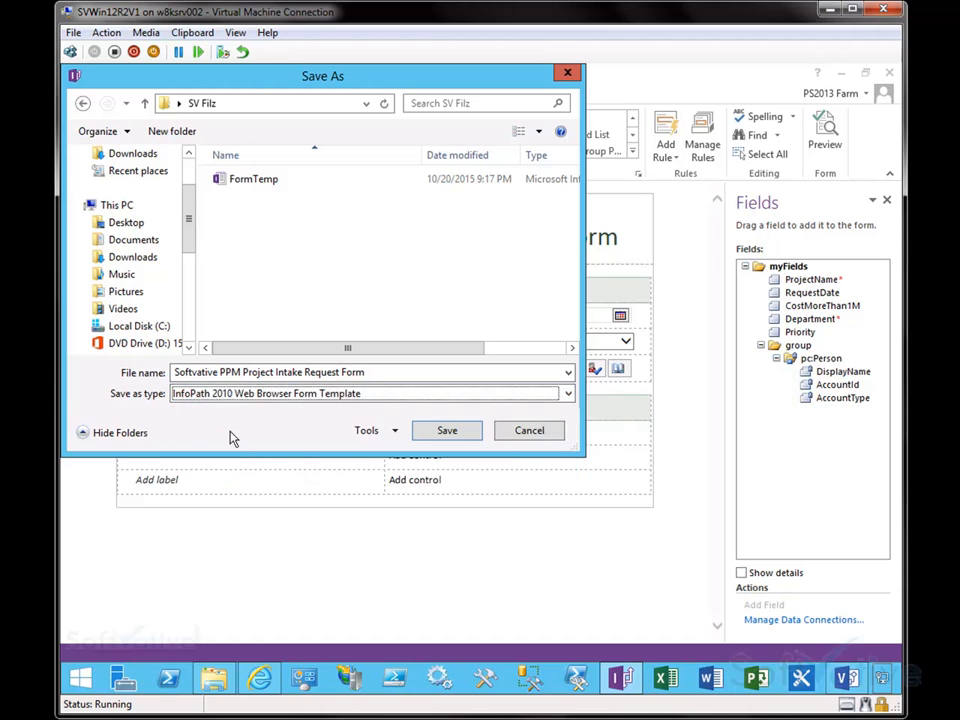
left_click(251, 396)
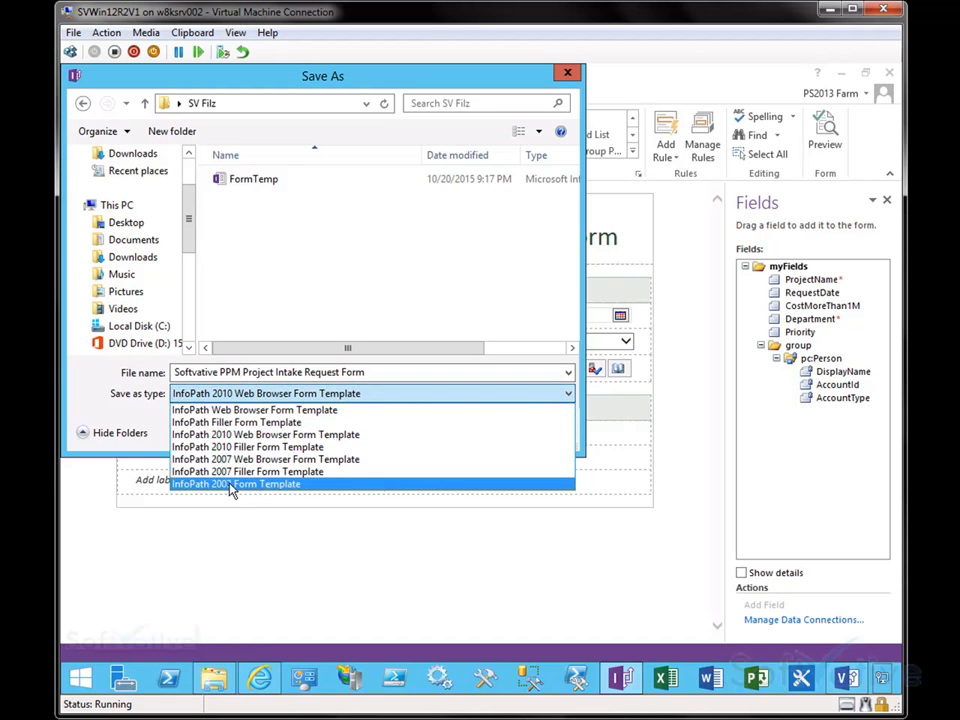
left_click(247, 410)
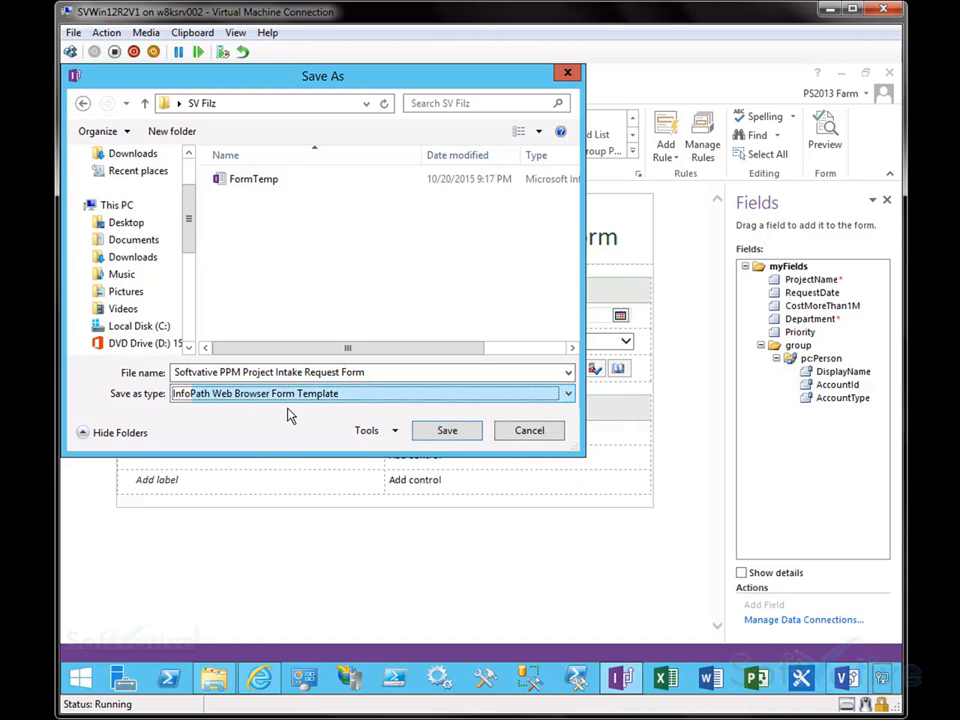
left_click(451, 437)
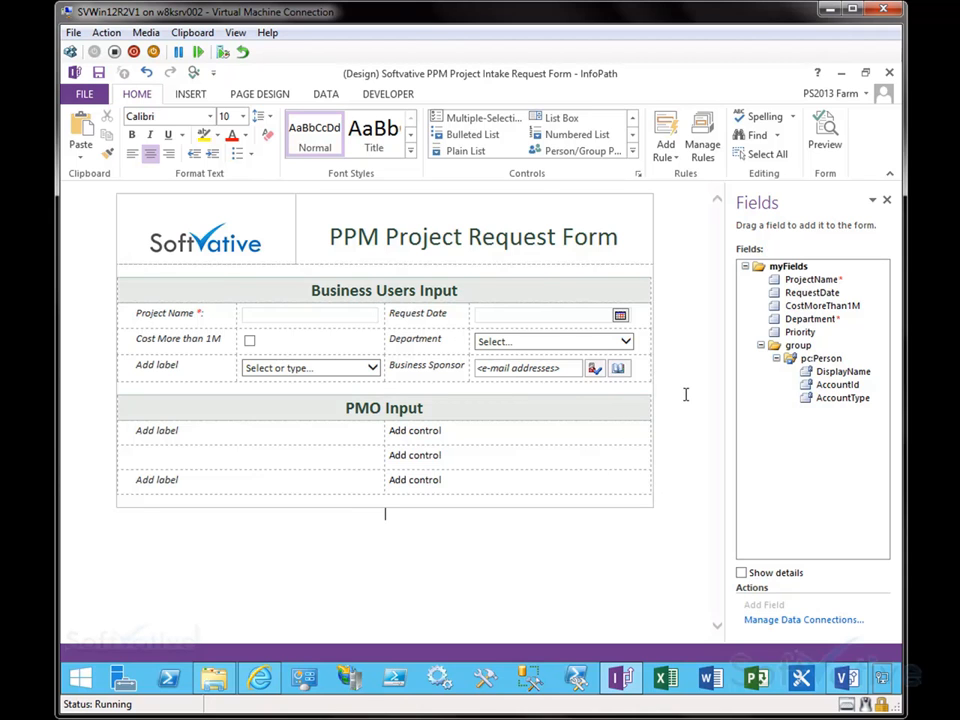
Step: Preview the form and enter Project 1 as the project name
left_click(815, 145)
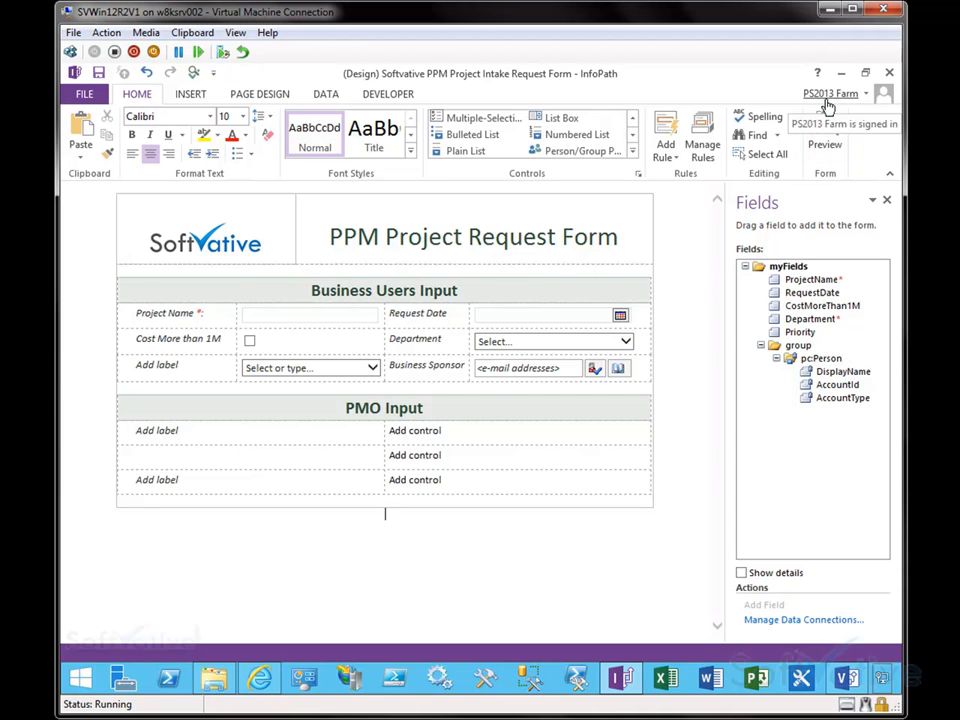
left_click(824, 143)
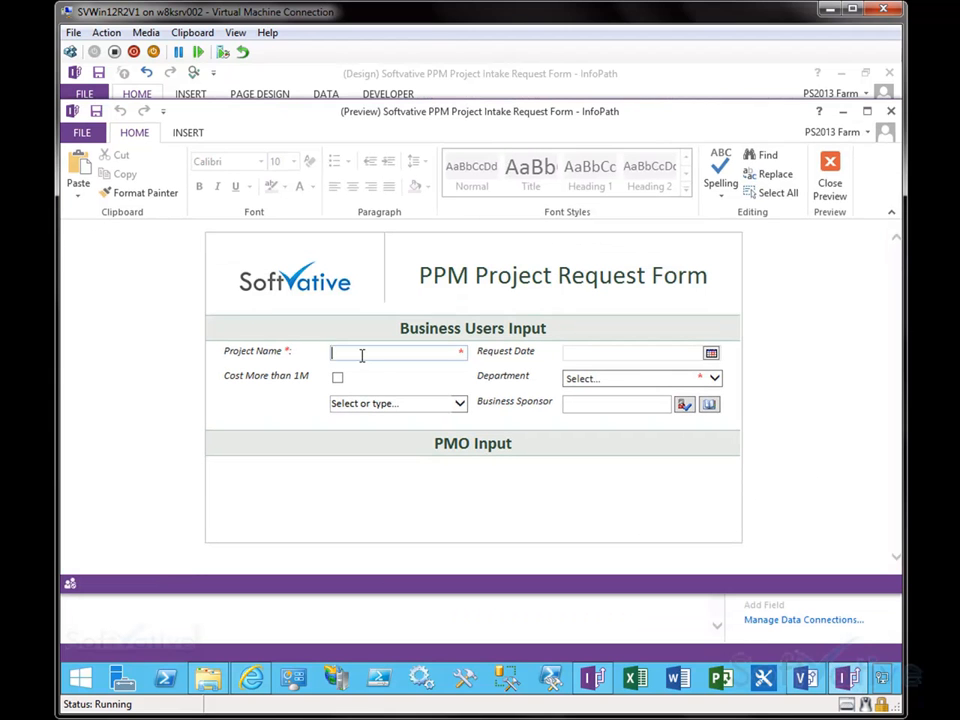
type("Proje")
key("ctrl+a")
type("Project 1")
Step: Pick 10/21/2015 as the request date and tick Cost More than 1M in the preview
left_click(589, 349)
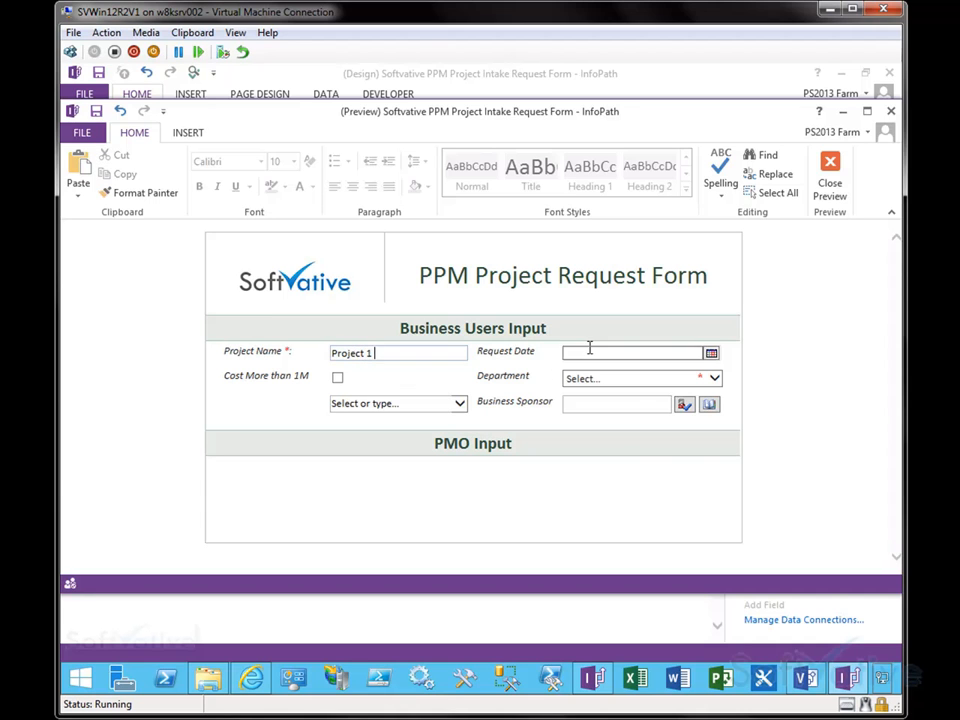
left_click(711, 354)
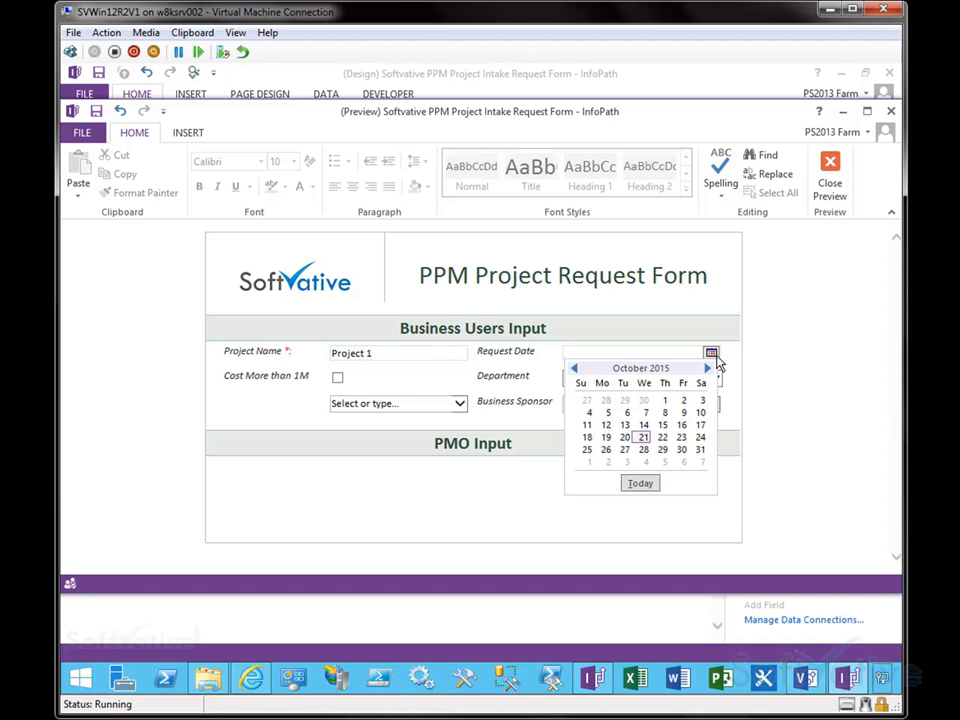
left_click(642, 437)
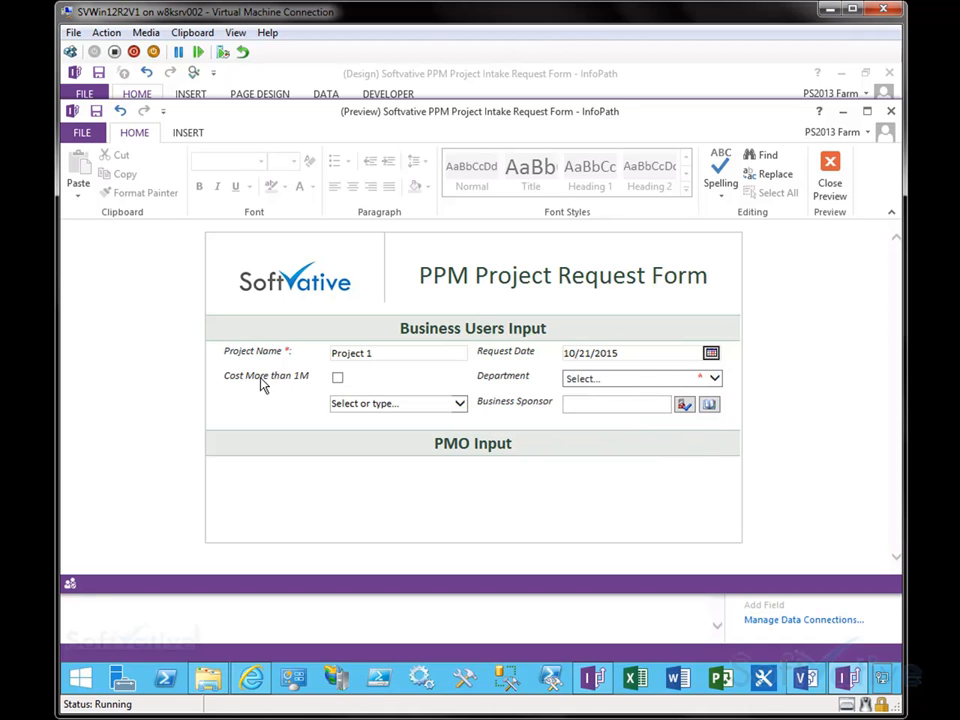
left_click(338, 378)
Step: Choose Marketing as the department and open the priority drop-down list in the preview
left_click(610, 385)
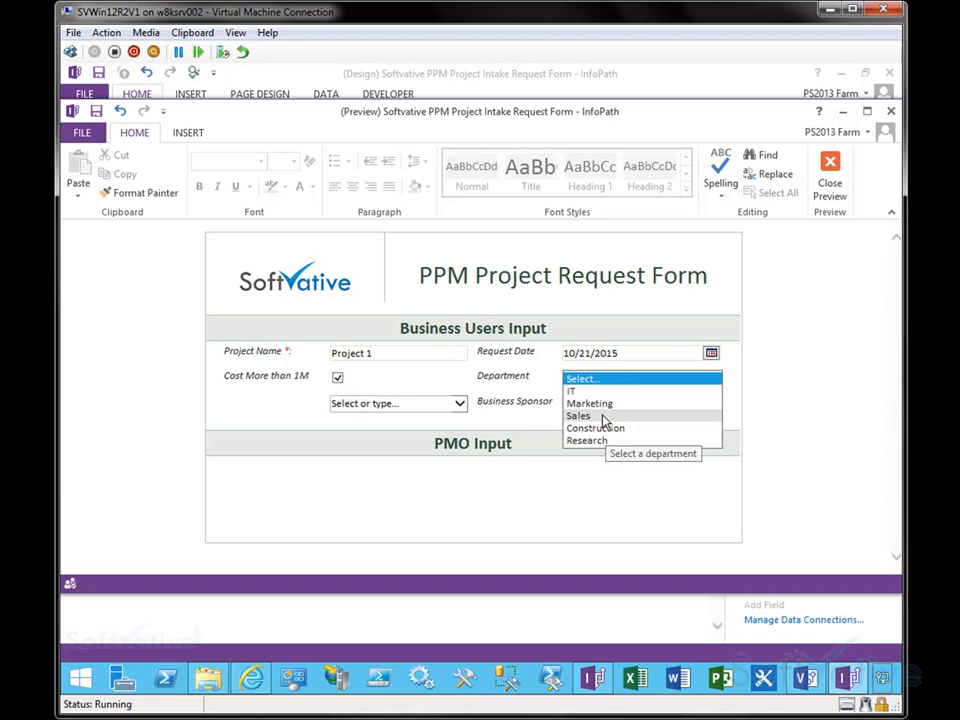
left_click(598, 404)
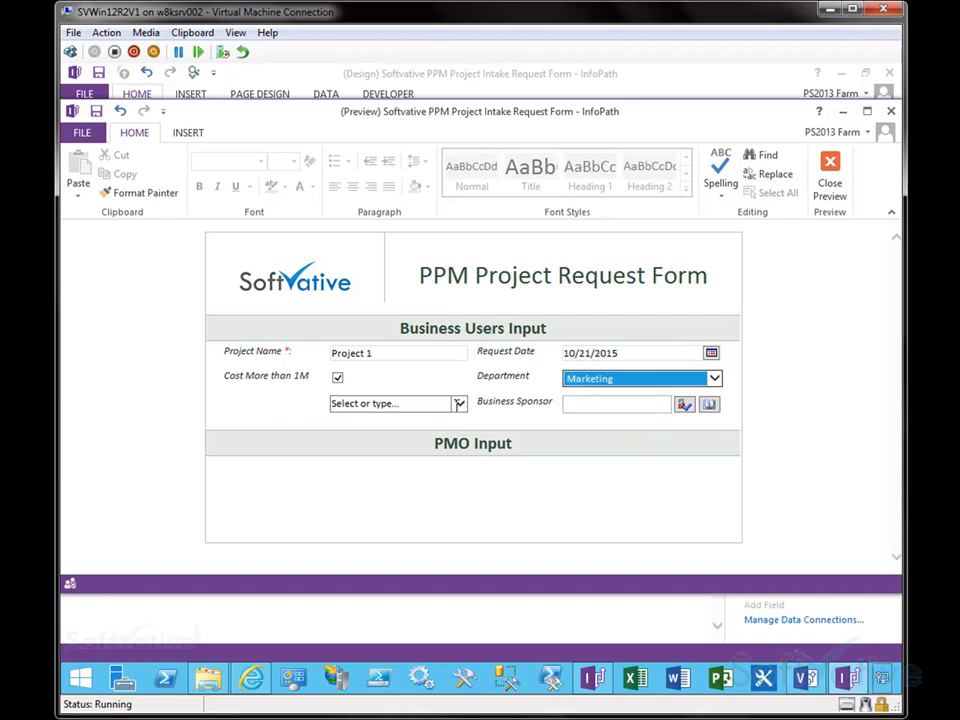
left_click(231, 401)
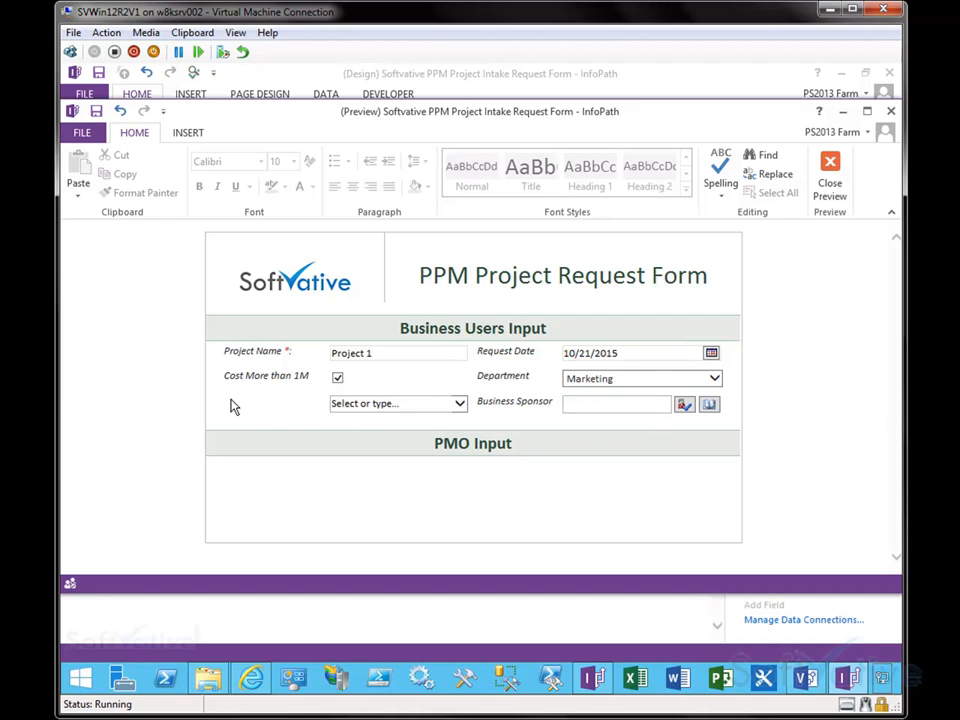
left_click(456, 407)
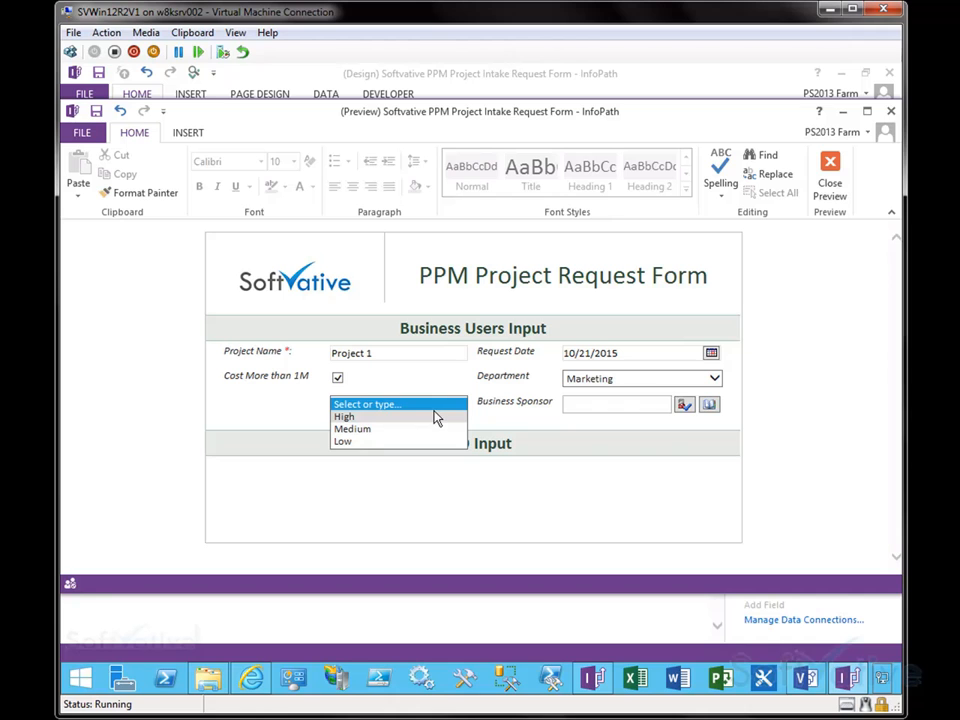
Step: Test the Business Sponsor person picker in the preview, cancel it, and close the preview
left_click(632, 447)
left_click(585, 410)
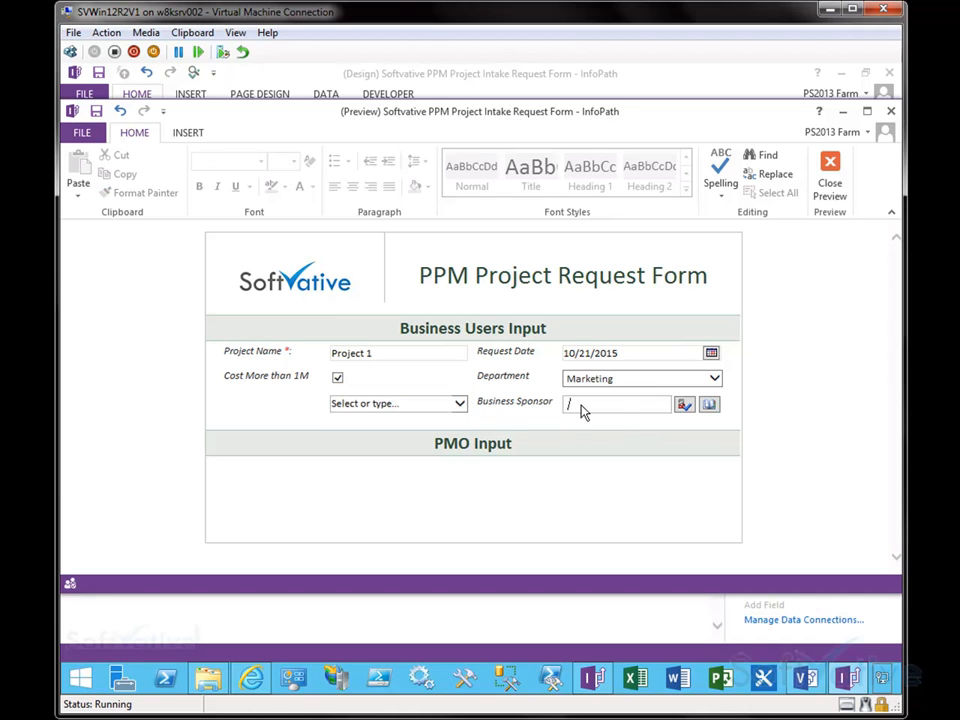
left_click(709, 404)
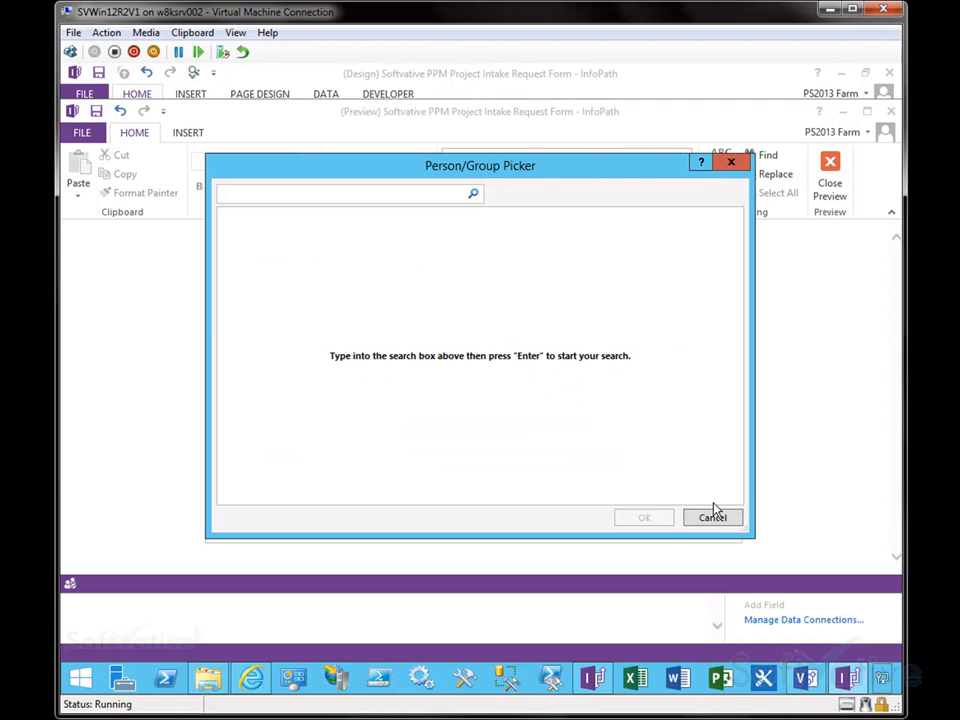
left_click(713, 513)
left_click(655, 402)
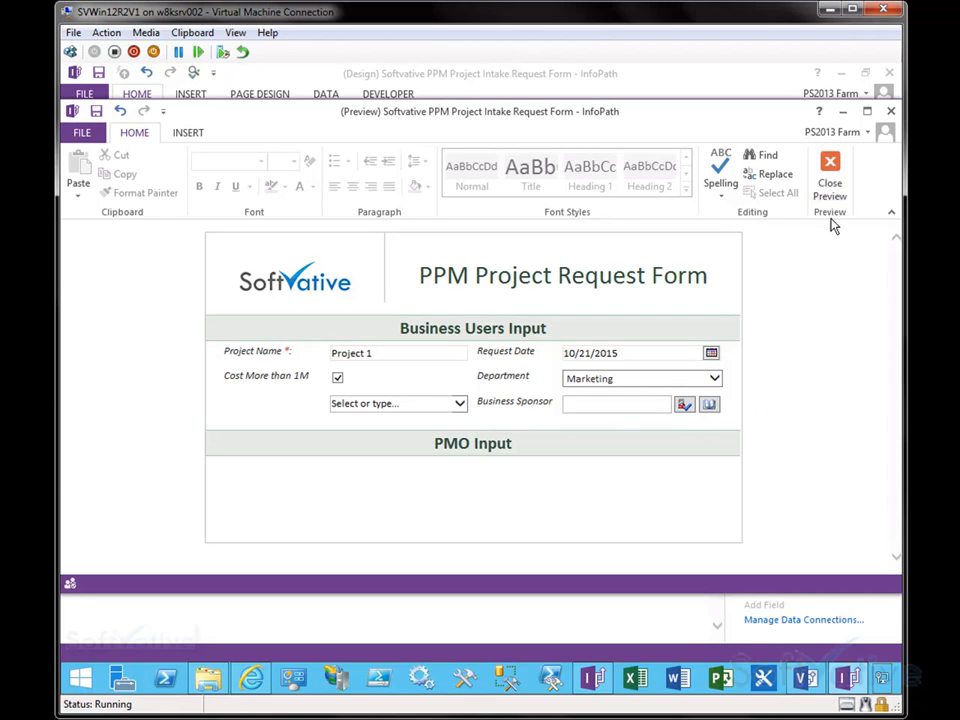
left_click(830, 185)
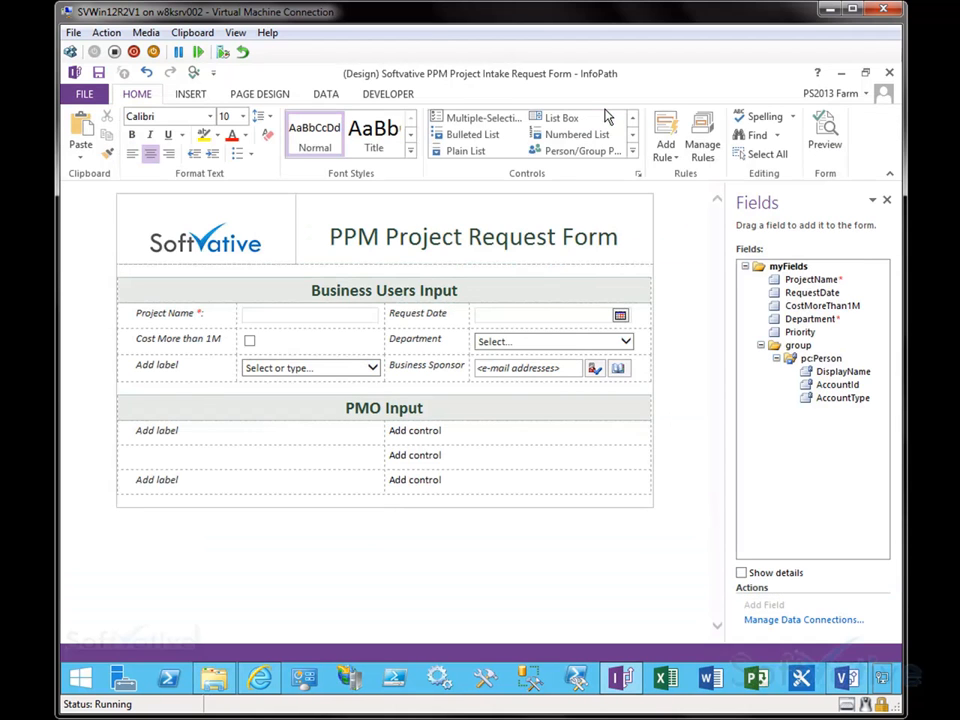
Step: Label the priority row Project Priority and the first PMO Input row Approved
left_click(173, 369)
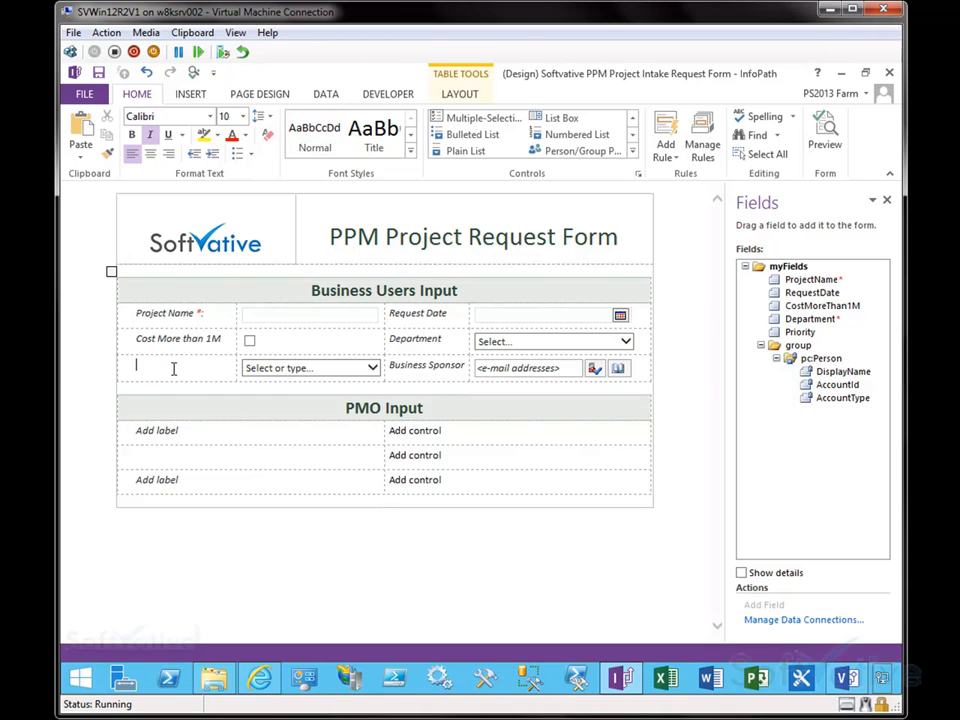
type("Project Priority")
left_click(308, 436)
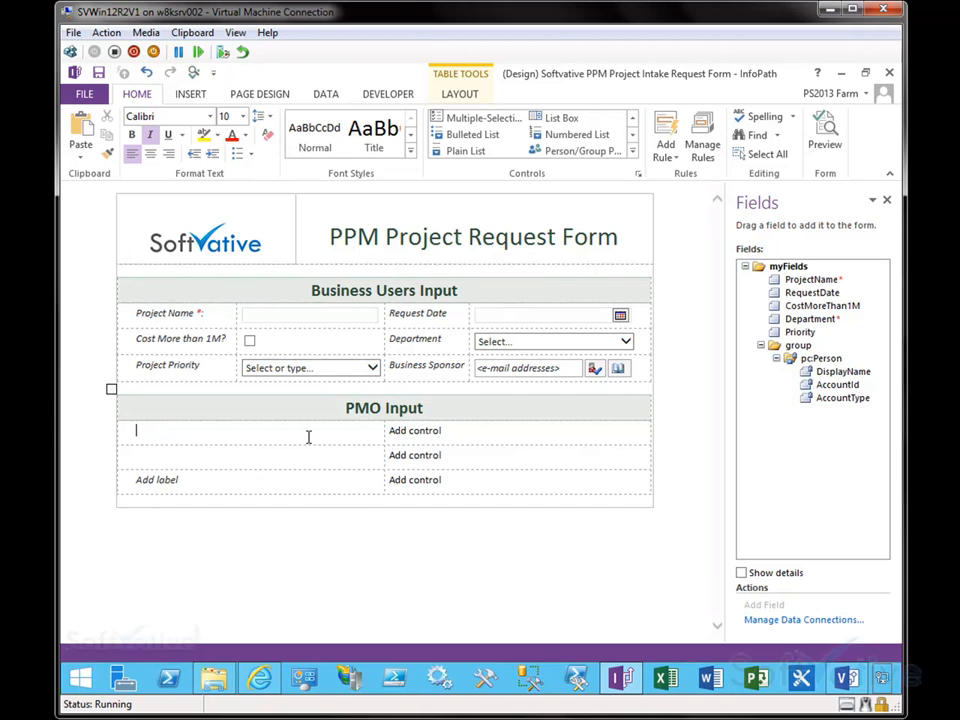
type("Approv")
key("BackSpace")
key("BackSpace")
key("BackSpace")
key("BackSpace")
key("BackSpace")
key("BackSpace")
Step: Insert a check box beside Approved and name its field PMOApproved
left_click(444, 441)
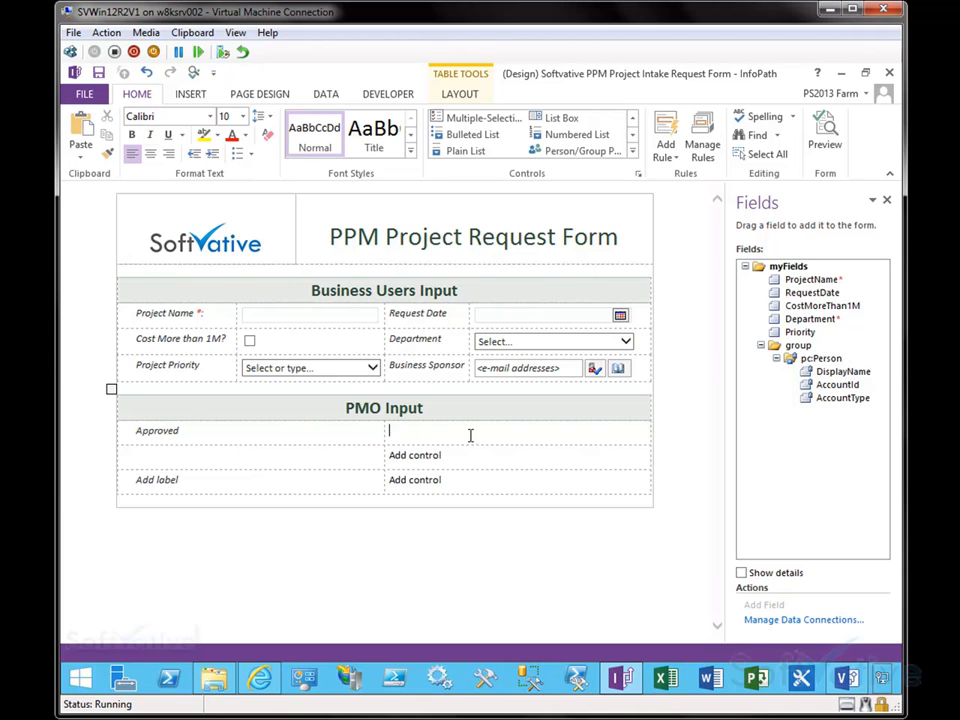
left_click(633, 152)
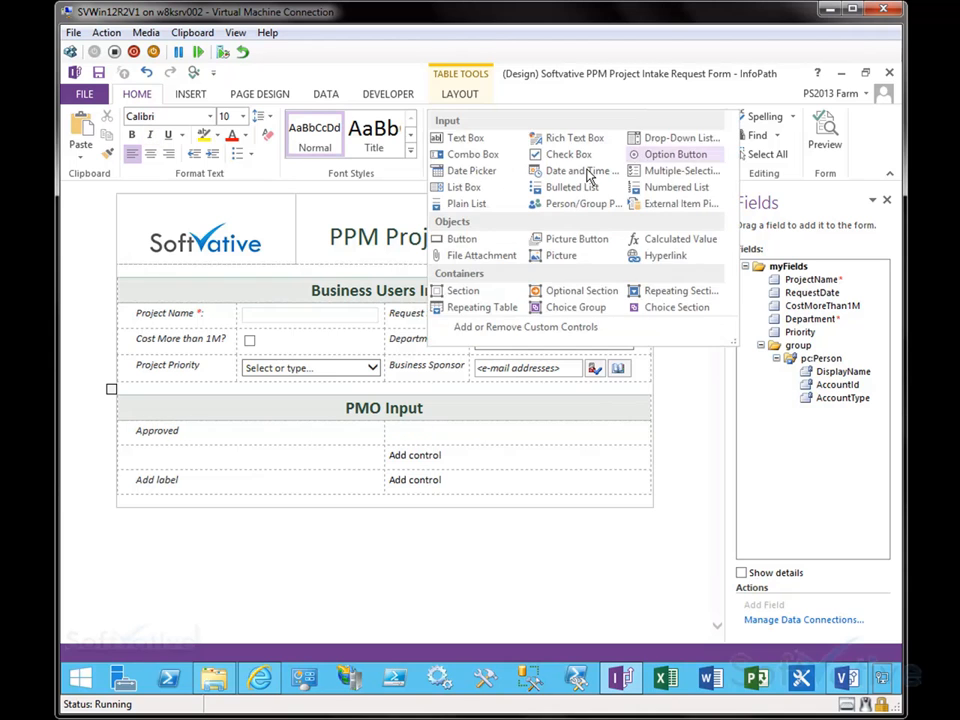
left_click(570, 154)
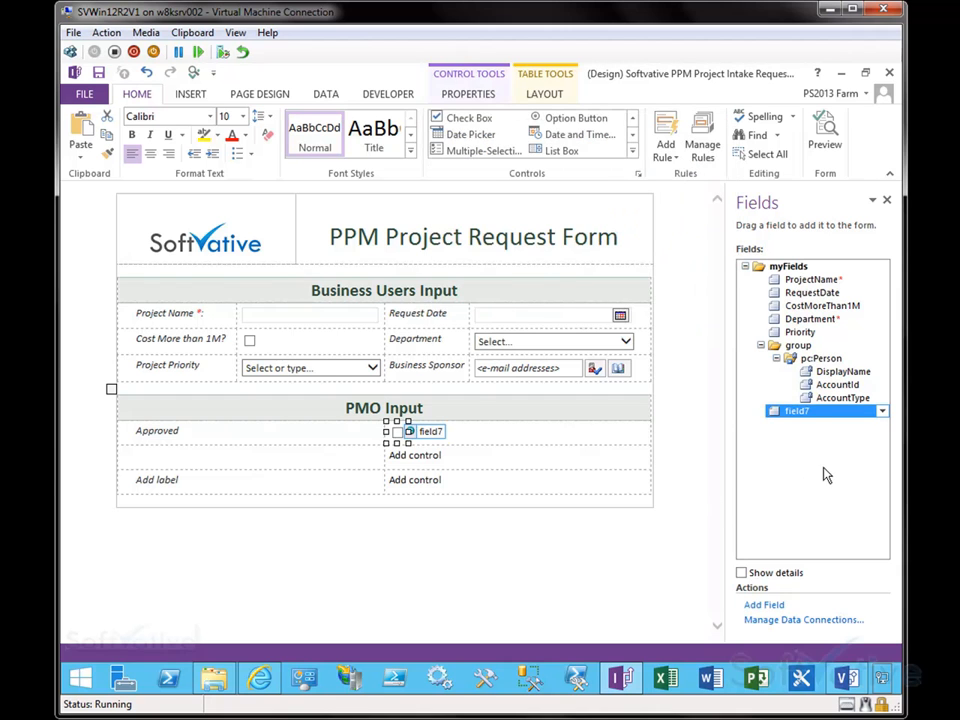
double_click(794, 418)
type("PMOApproved")
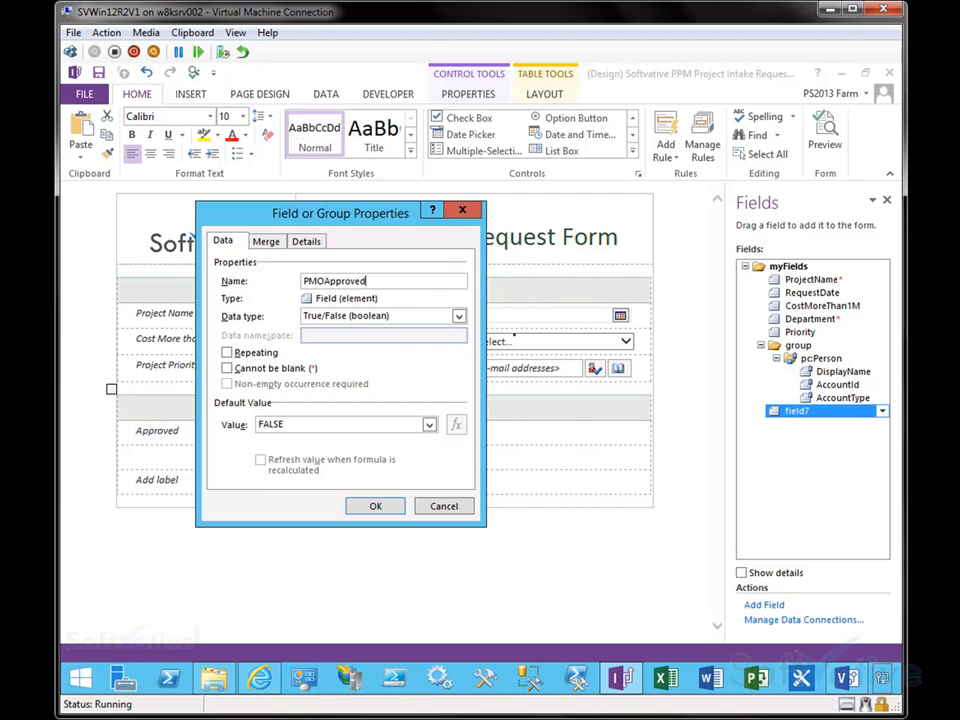
left_click(384, 505)
Step: Insert a rich text box labelled Description in the second PMO Input row and name its field Description
left_click(212, 458)
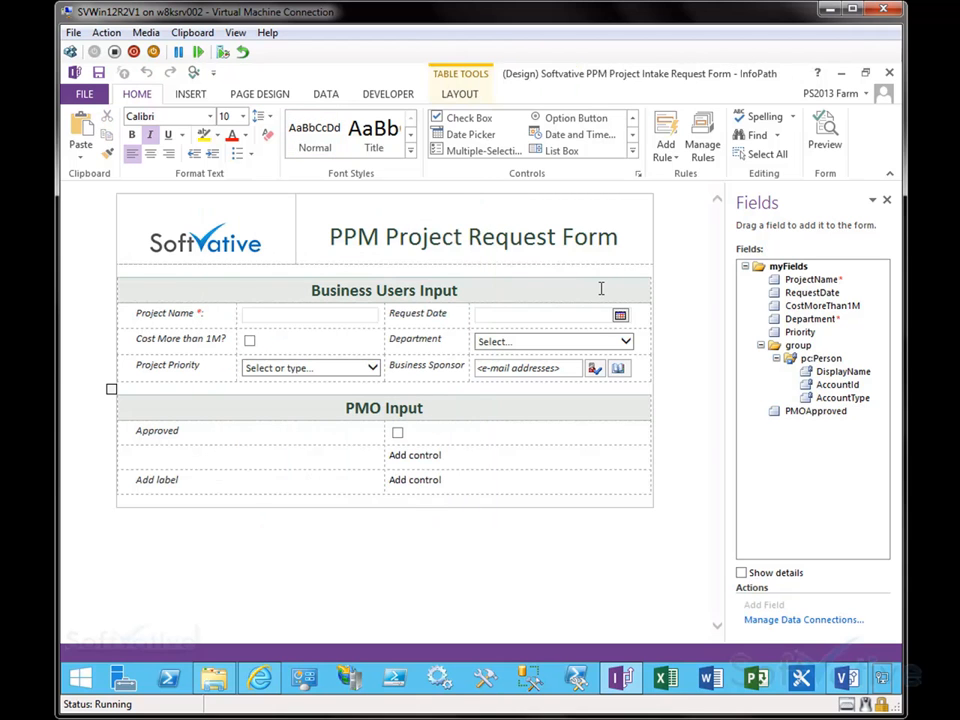
left_click(632, 150)
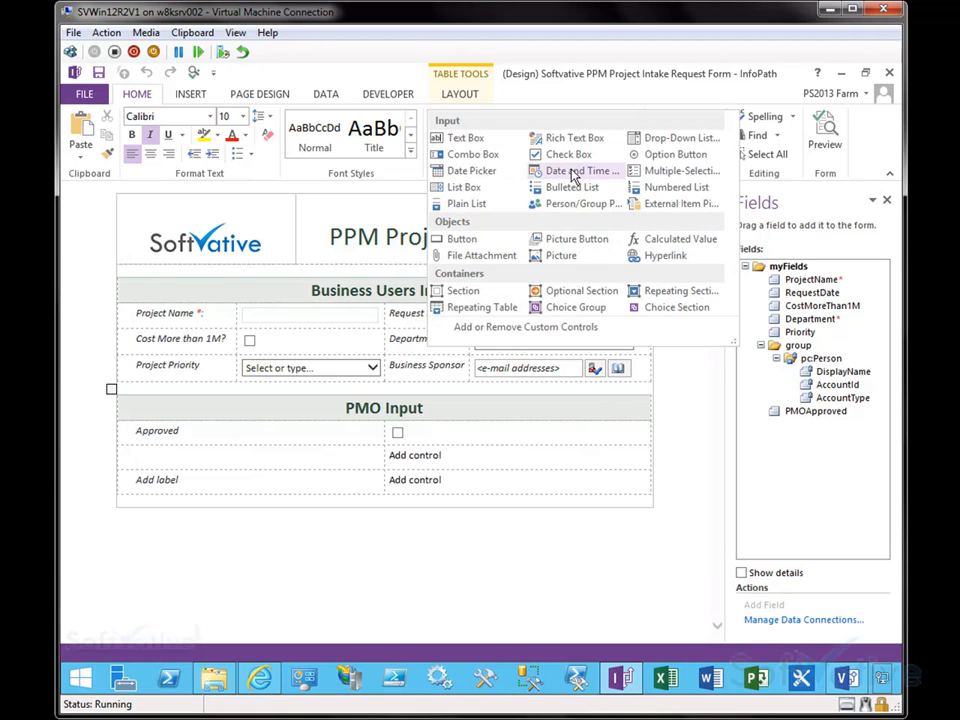
left_click(257, 463)
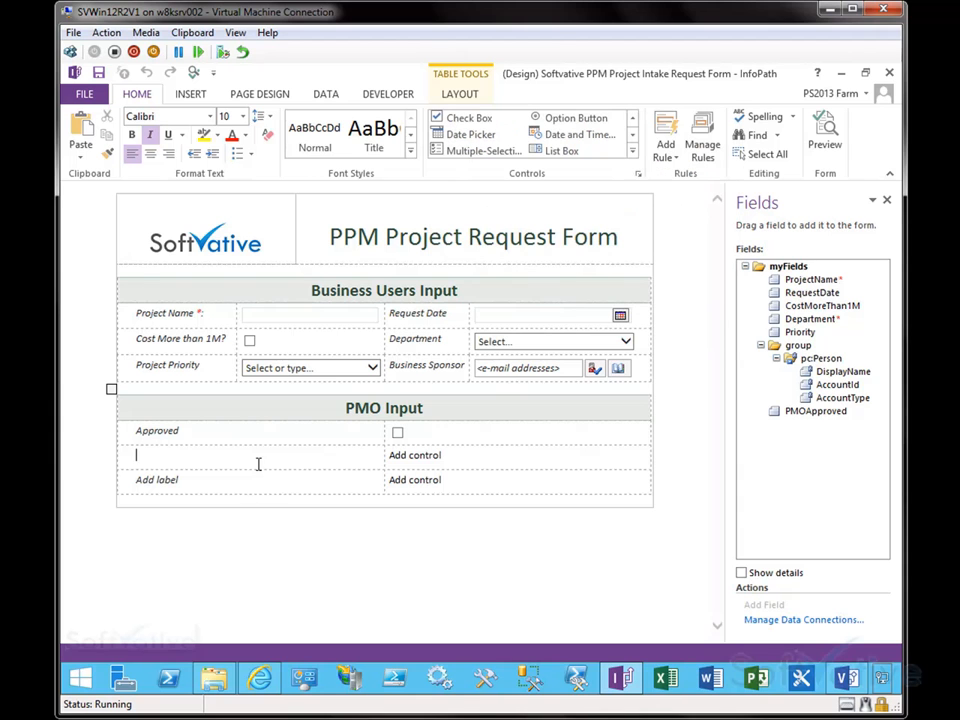
left_click(392, 458)
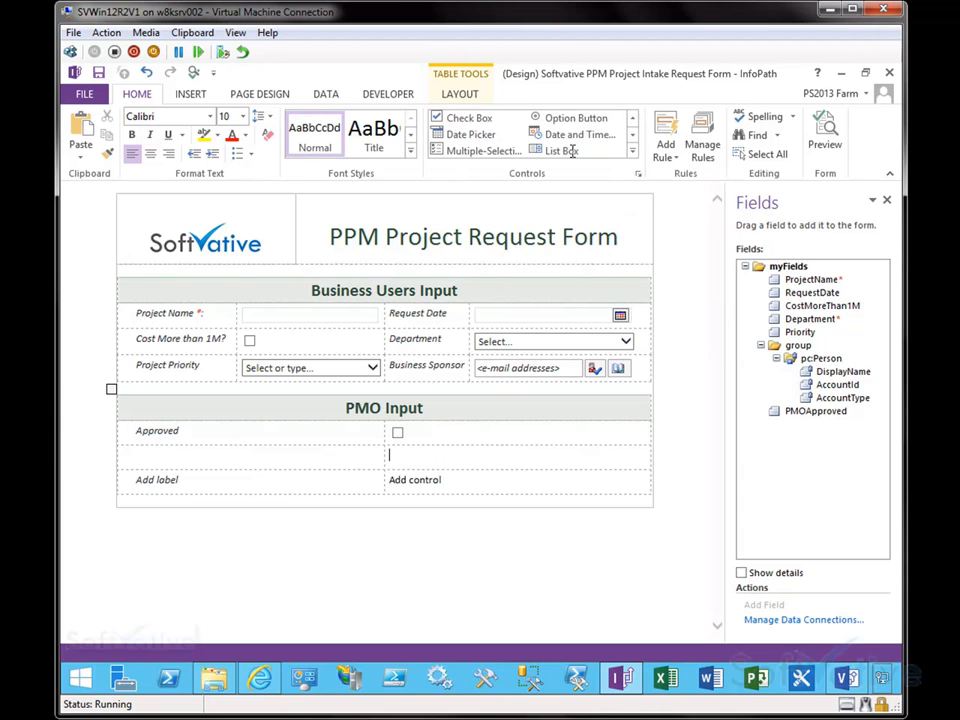
left_click(632, 150)
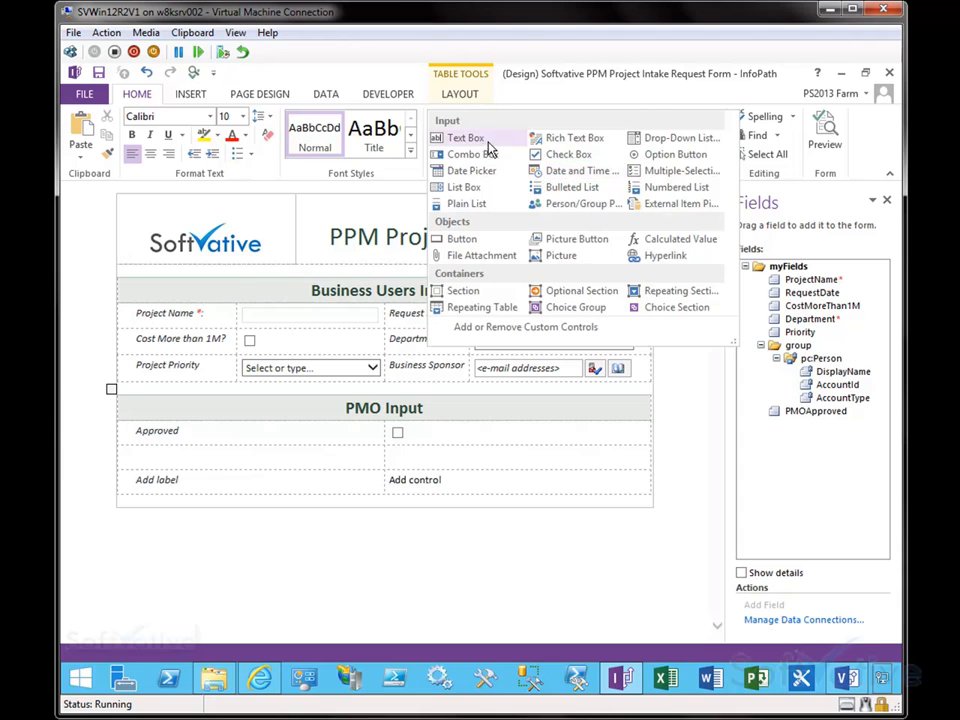
left_click(572, 137)
left_click(347, 470)
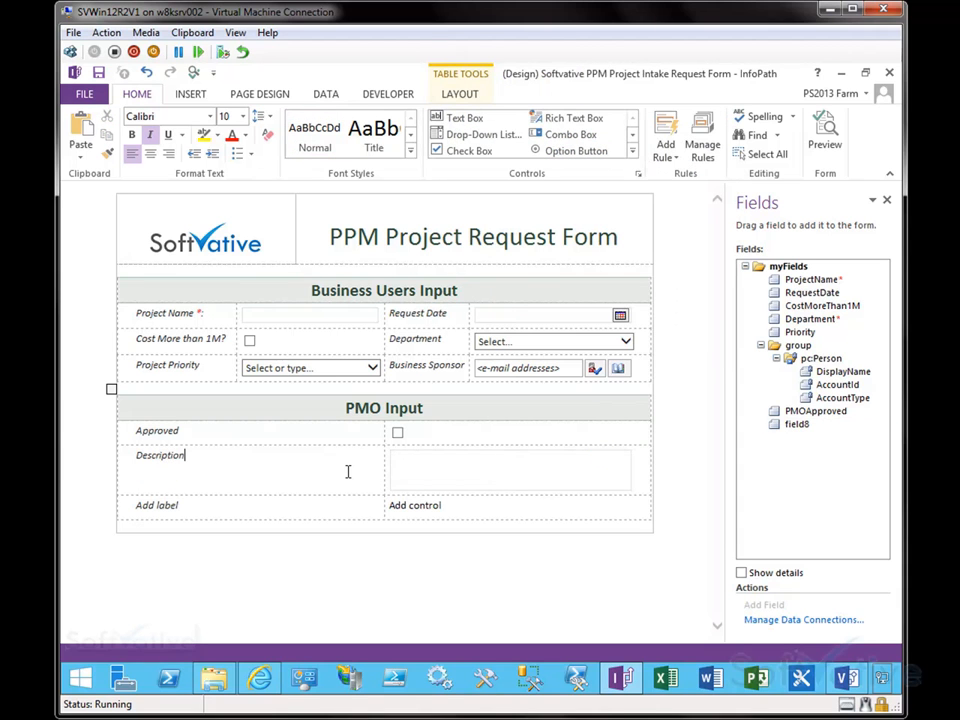
double_click(796, 424)
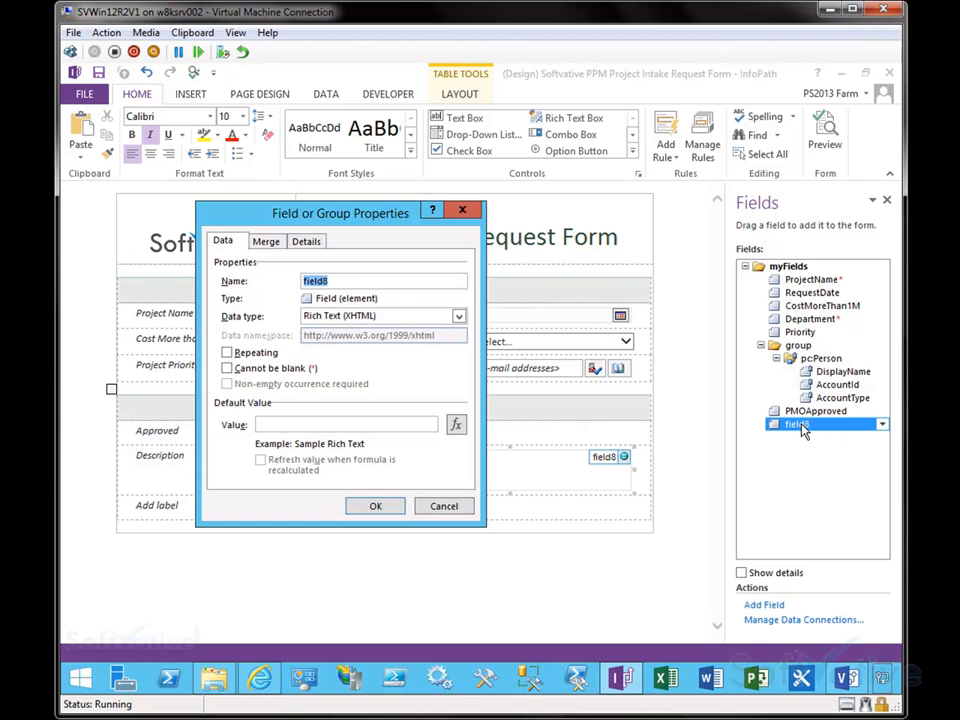
type("Description")
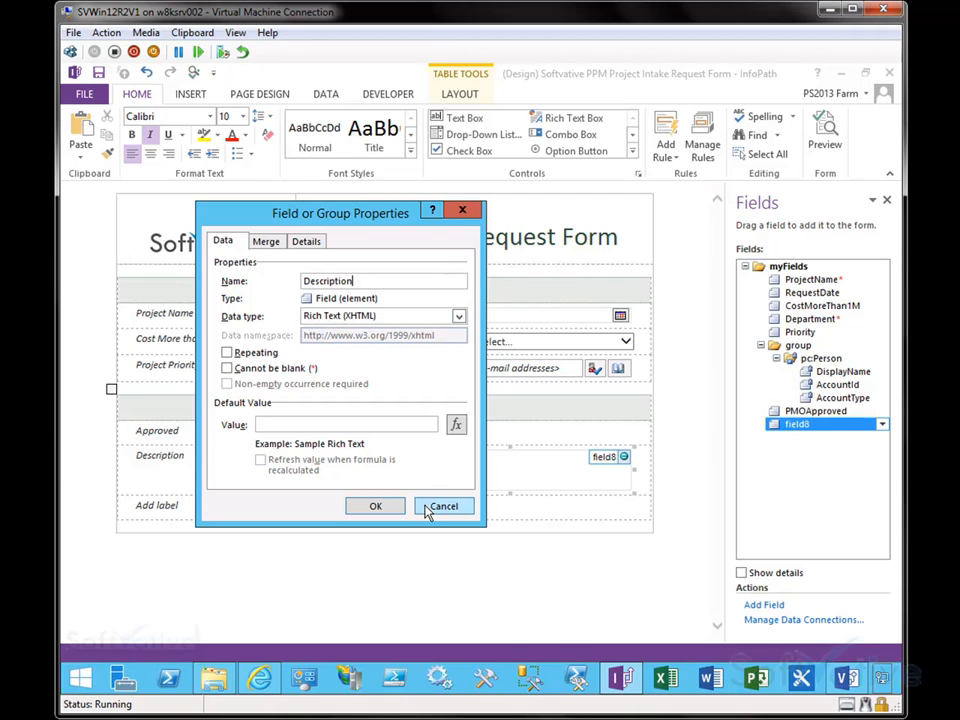
left_click(377, 507)
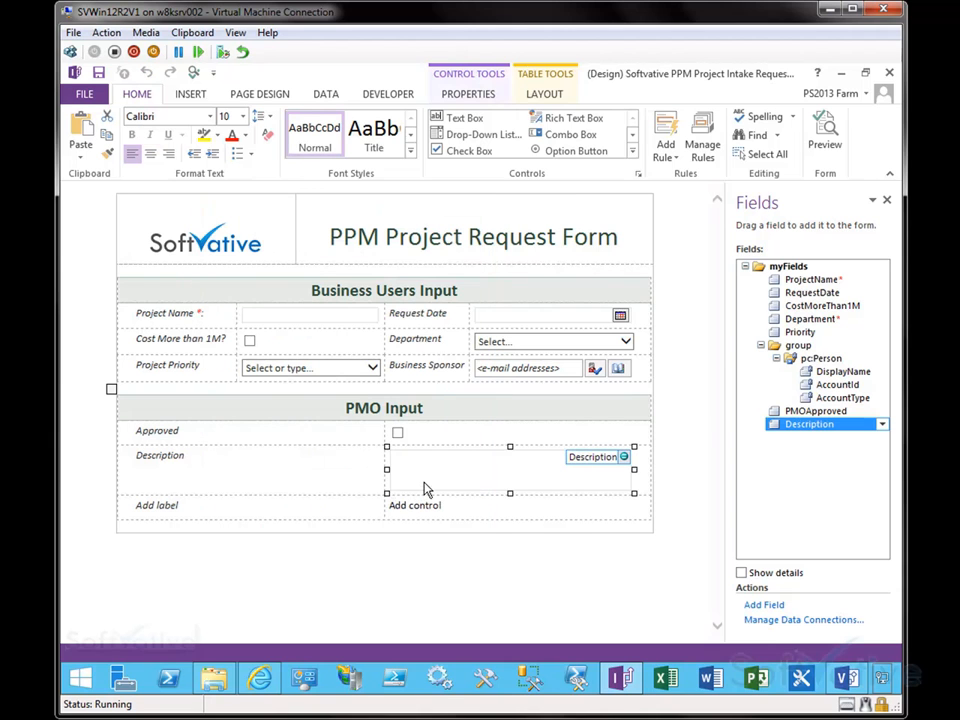
Step: Review the Description rich text box's properties across its tabs
right_click(424, 489)
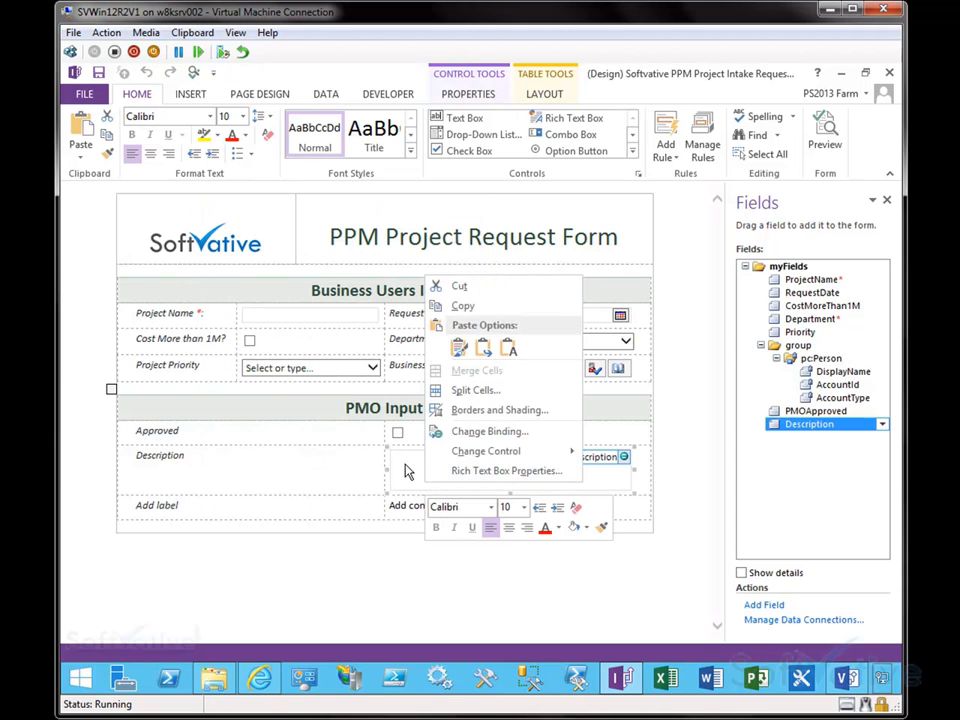
left_click(494, 474)
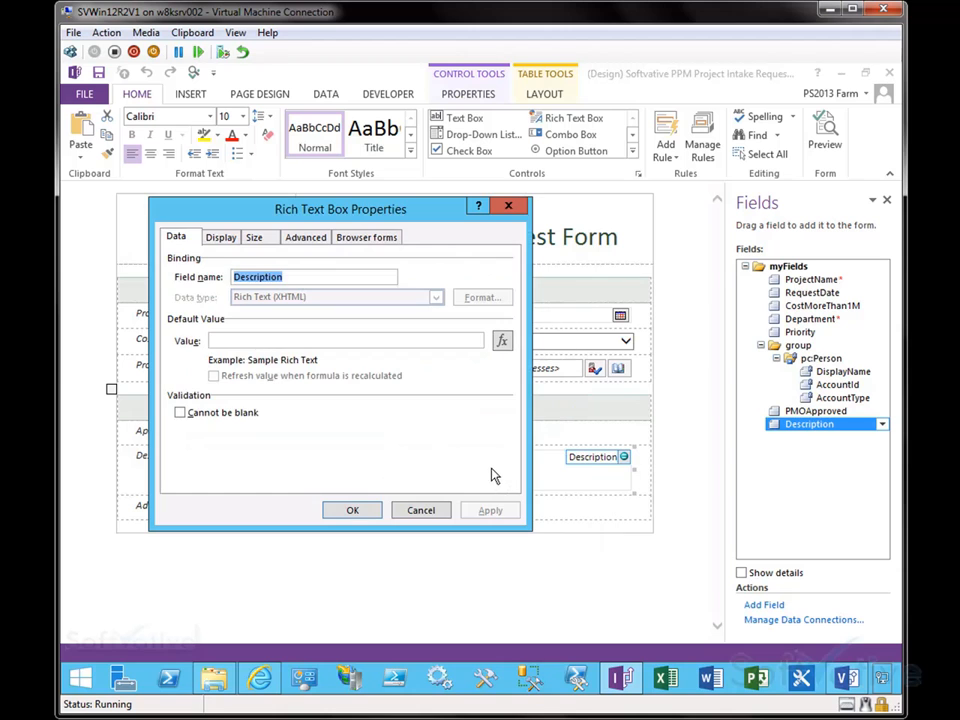
left_click(224, 242)
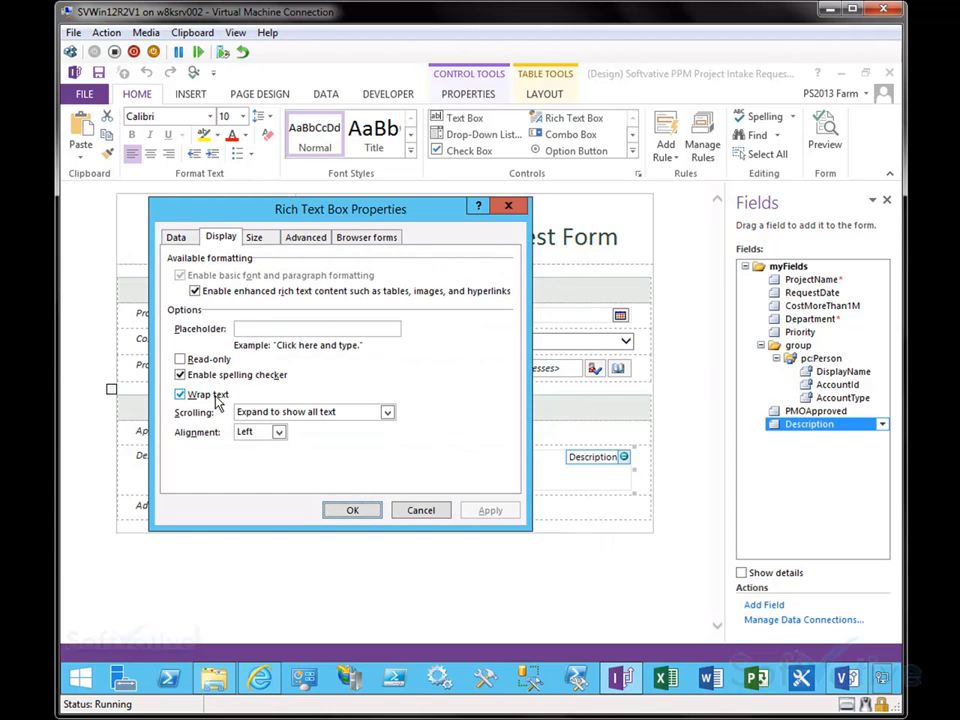
left_click_drag(251, 214, 386, 201)
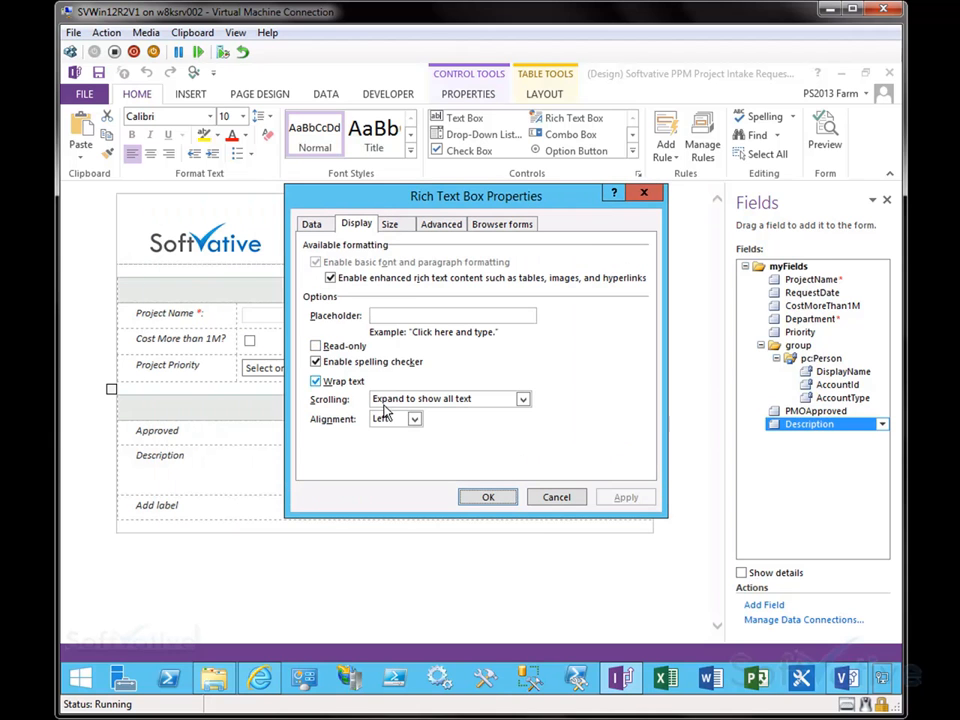
left_click(520, 401)
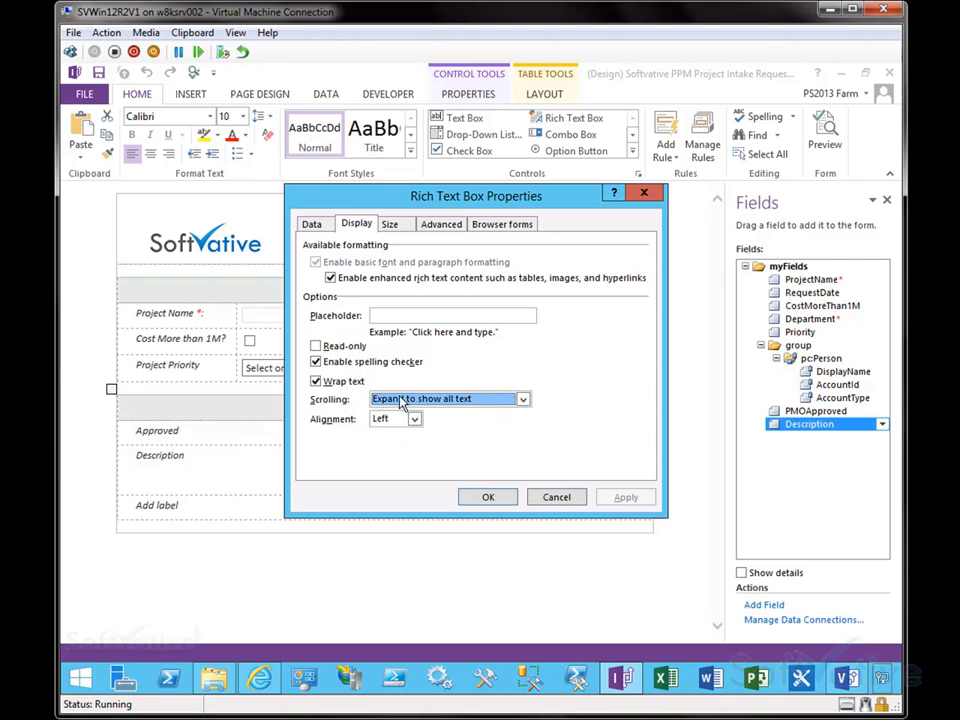
left_click(389, 223)
left_click(439, 226)
left_click(492, 226)
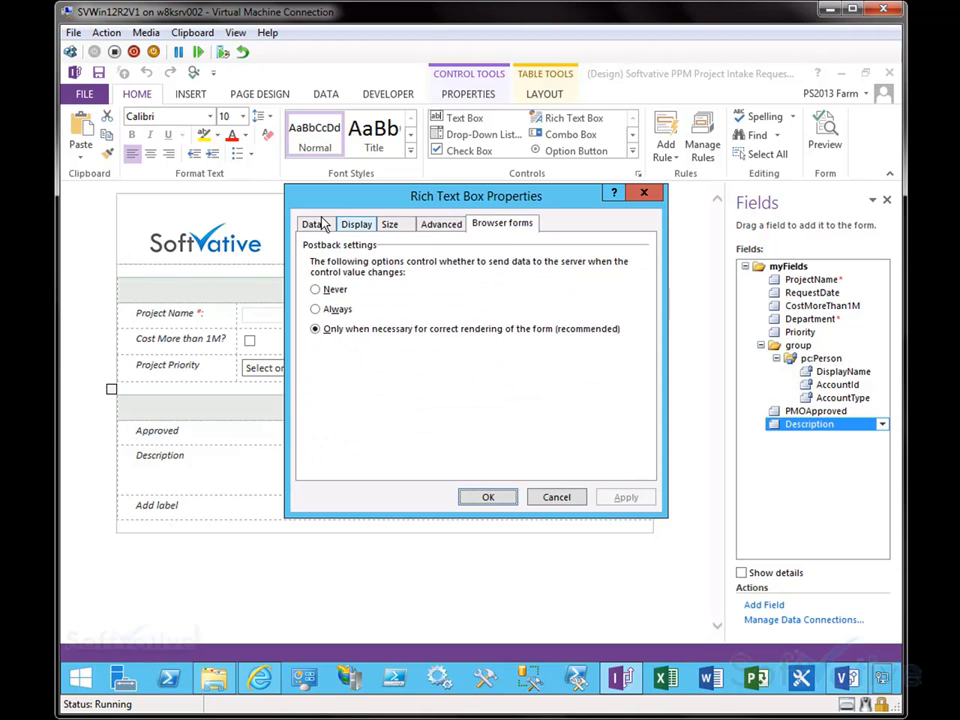
left_click(314, 223)
left_click(488, 498)
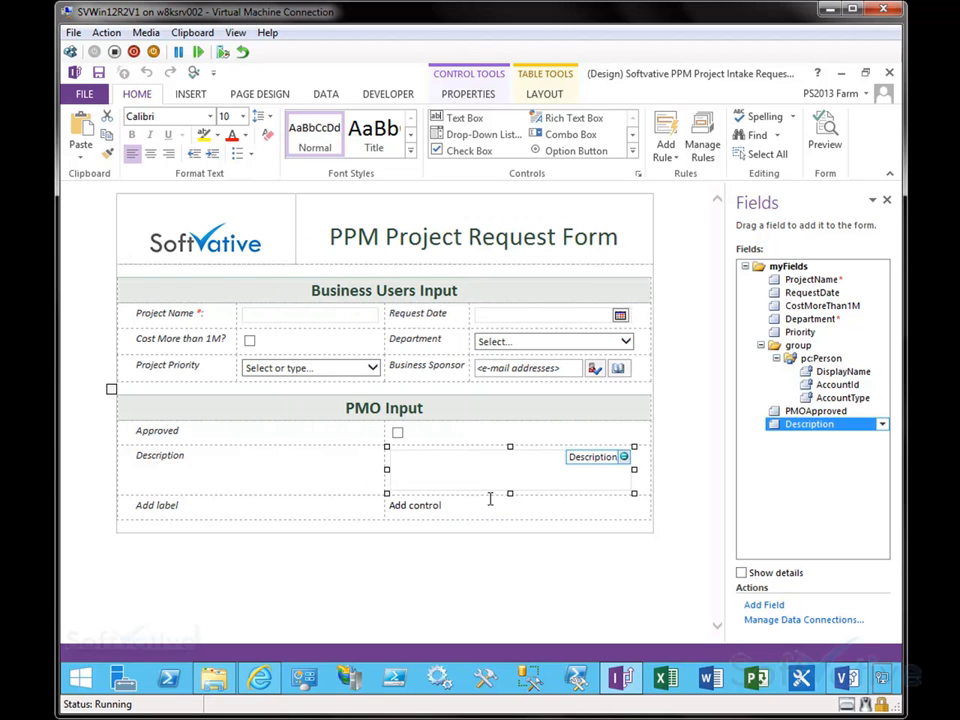
Step: Clear the placeholder contents of the last PMO Input row
left_click(315, 505)
left_click_drag(396, 507, 326, 507)
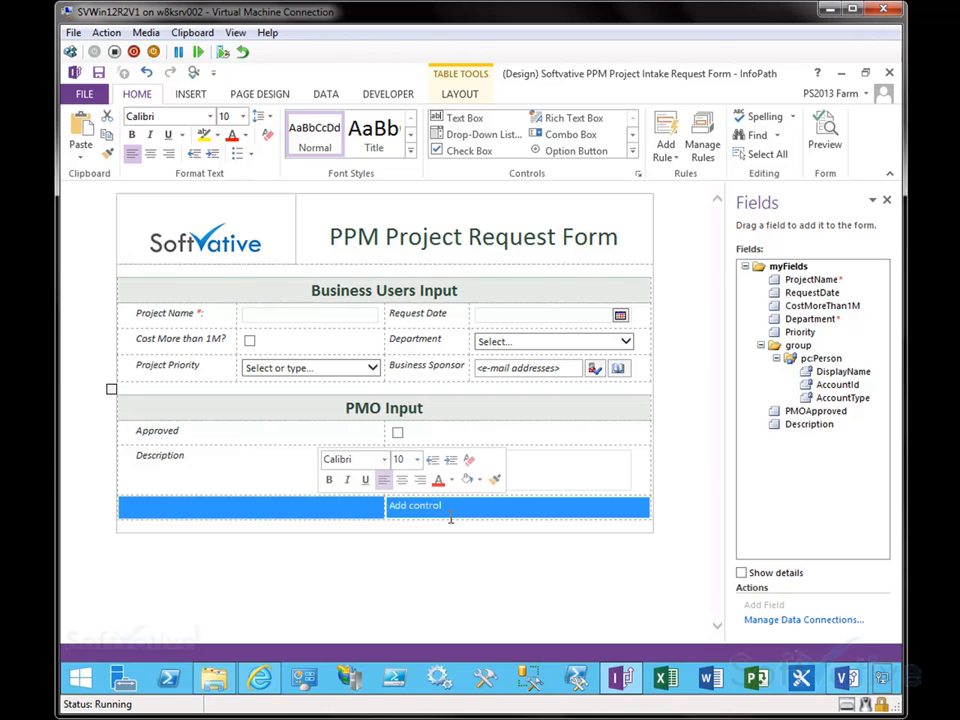
key("Delete")
left_click_drag(459, 508, 358, 506)
left_click(358, 506)
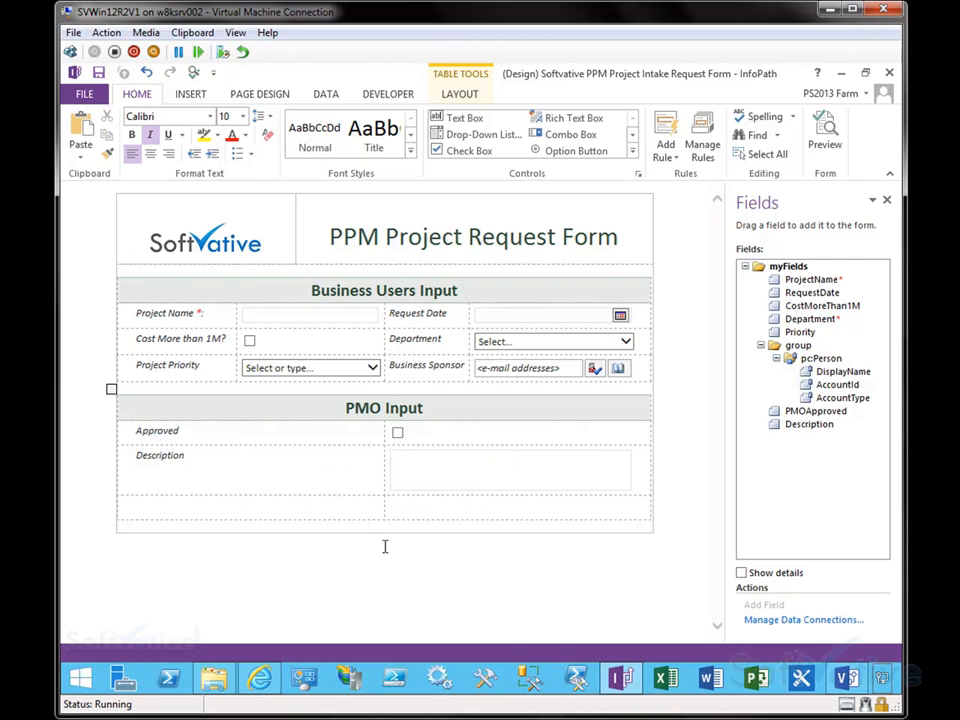
Step: Preview the form, try the priority list, Approved box and Description field, then close the preview
left_click(825, 135)
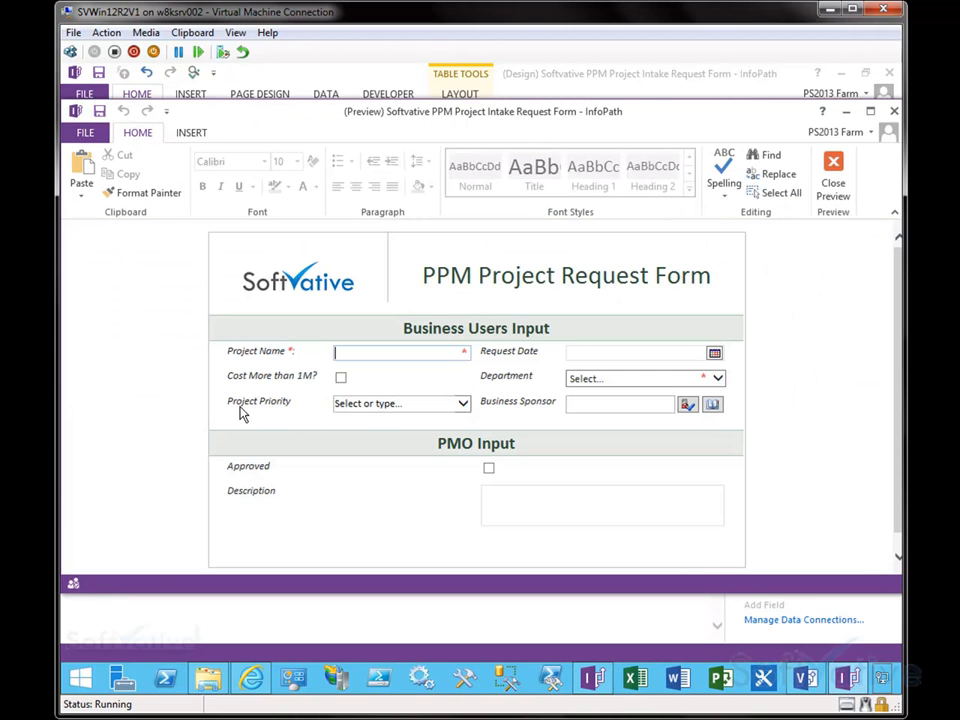
left_click(463, 406)
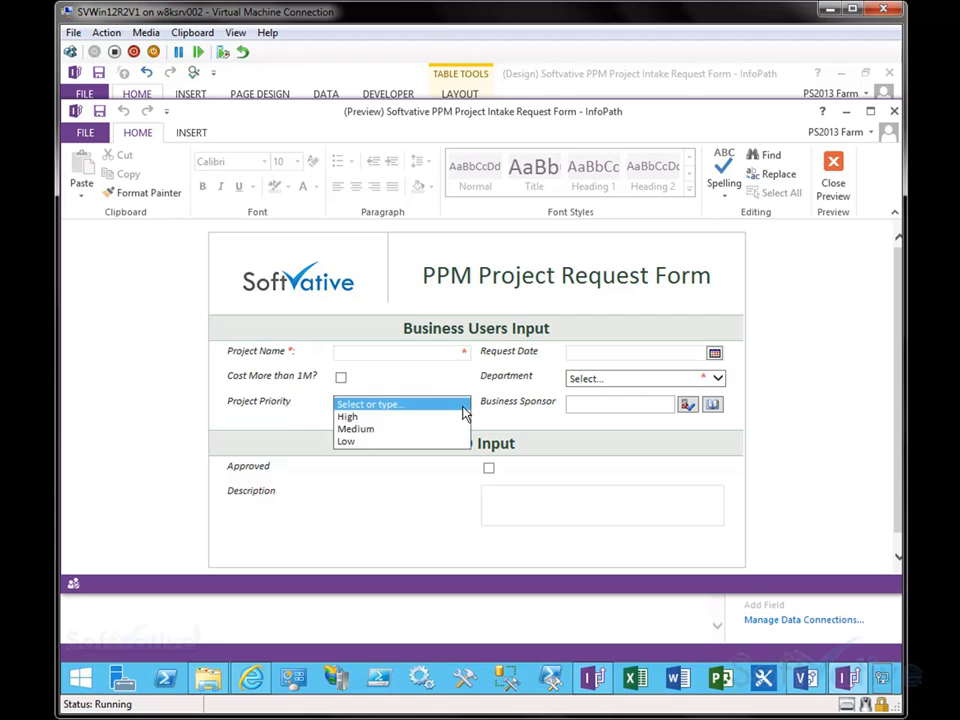
left_click(298, 428)
left_click(489, 469)
key("Tab")
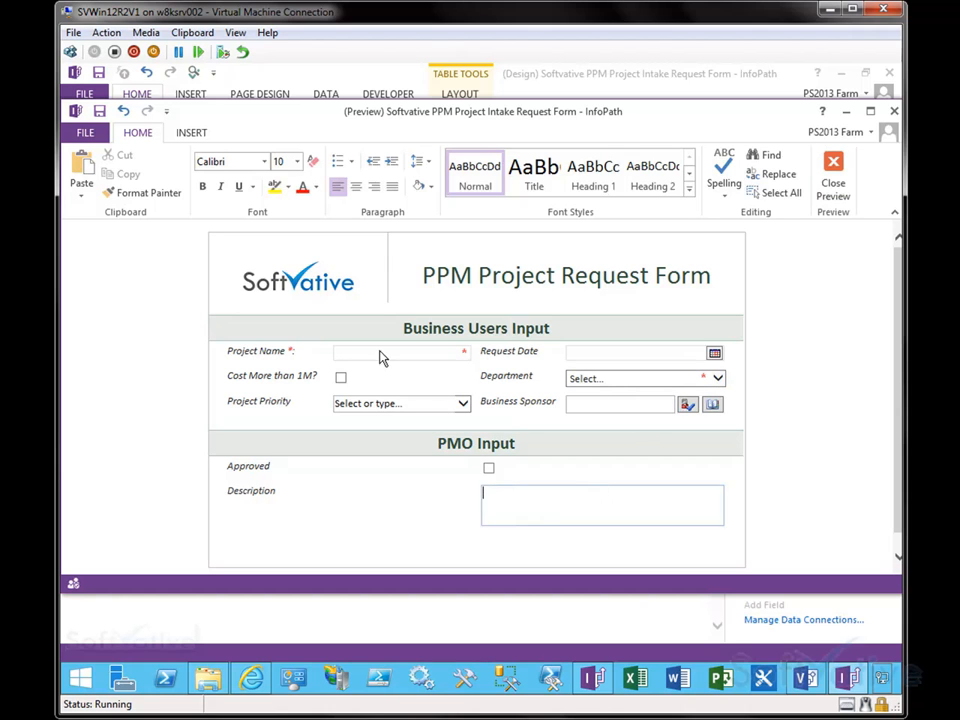
left_click_drag(452, 344, 482, 366)
left_click_drag(700, 368, 704, 386)
left_click(831, 180)
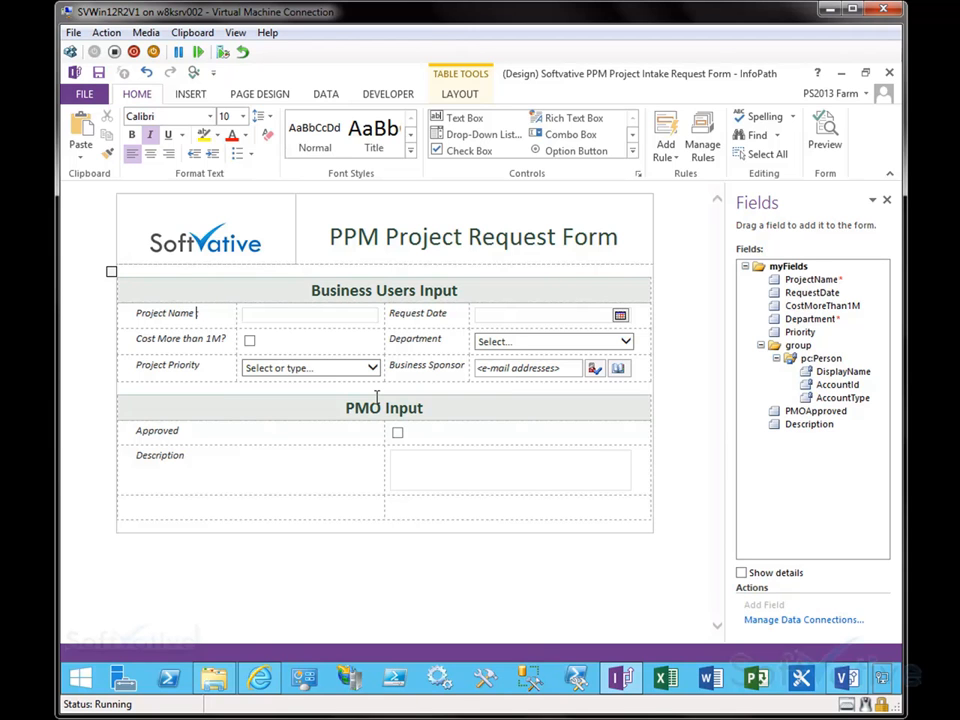
Step: Allow users to submit the form, send it to a SharePoint document library, and start adding a submit data connection
left_click(427, 563)
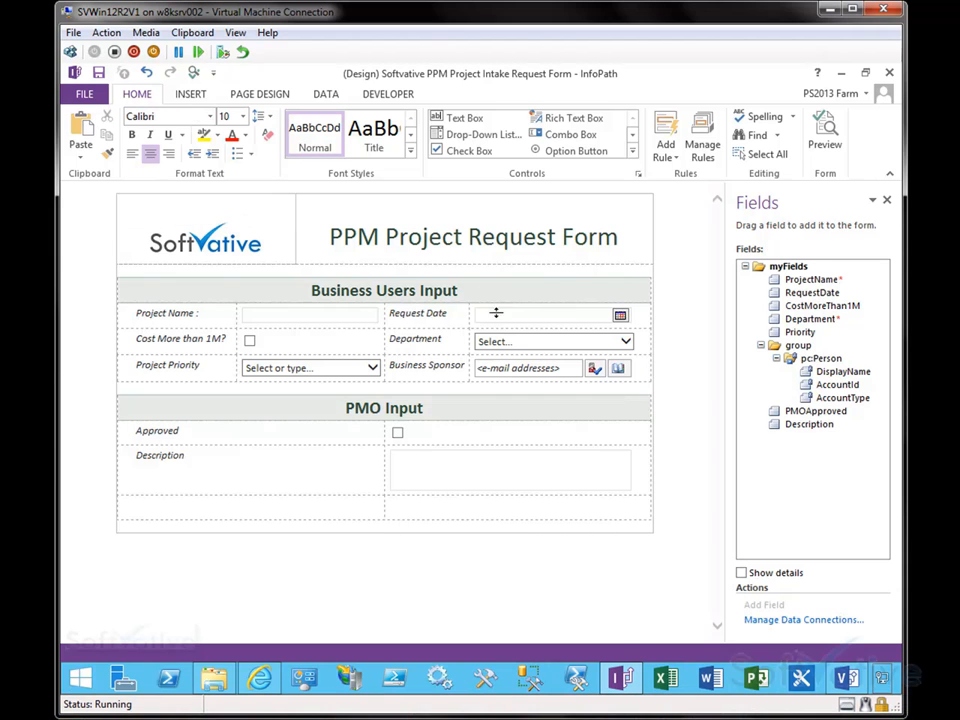
left_click(219, 512)
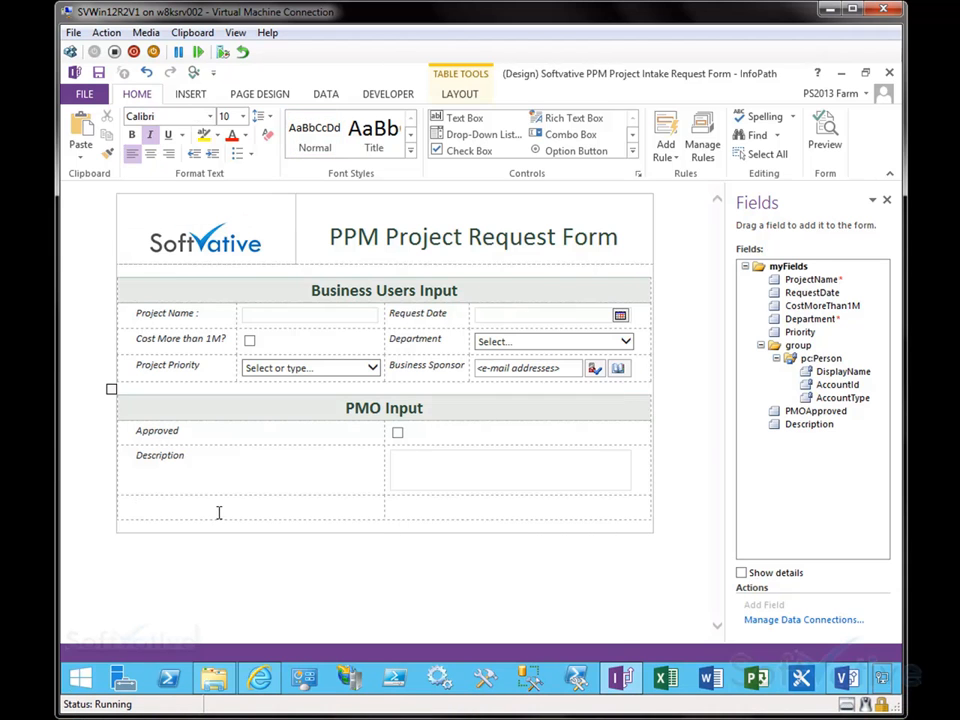
left_click(327, 94)
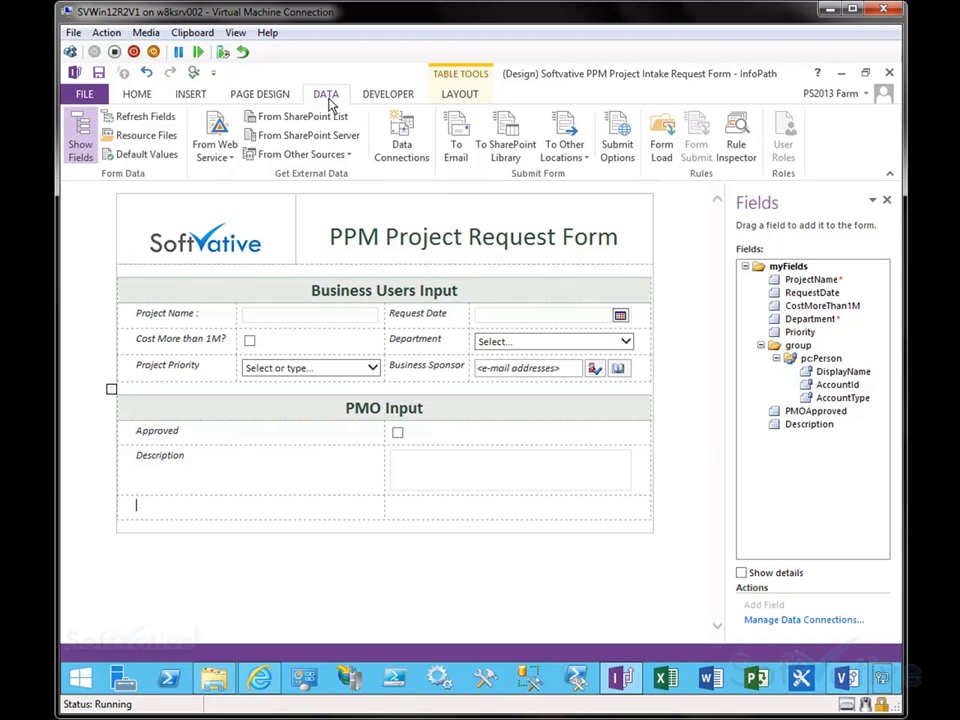
left_click(620, 156)
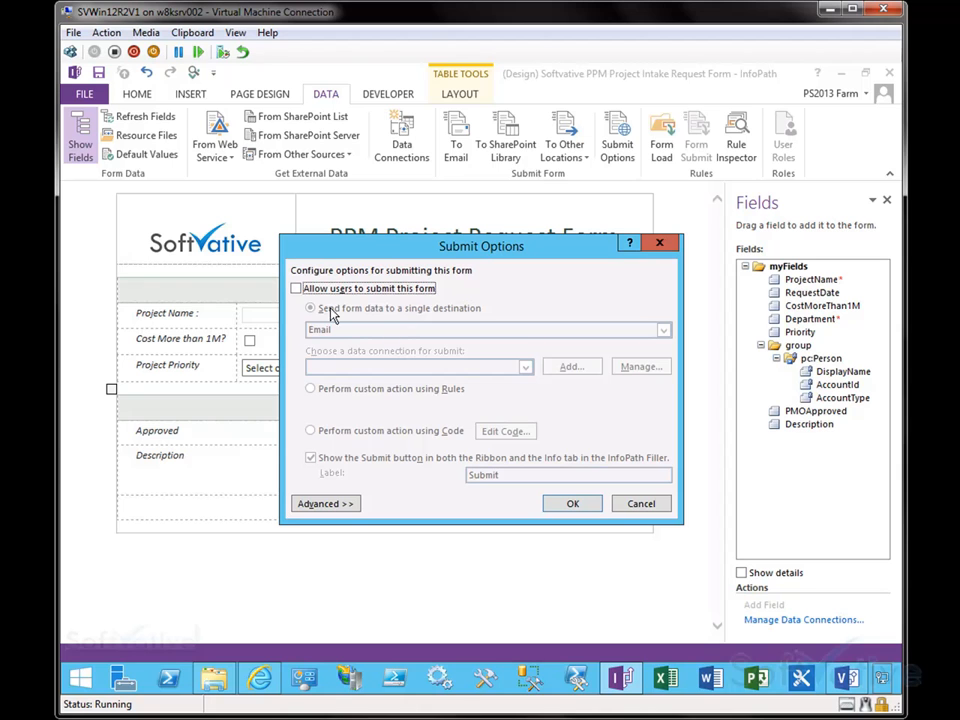
left_click_drag(480, 251, 450, 221)
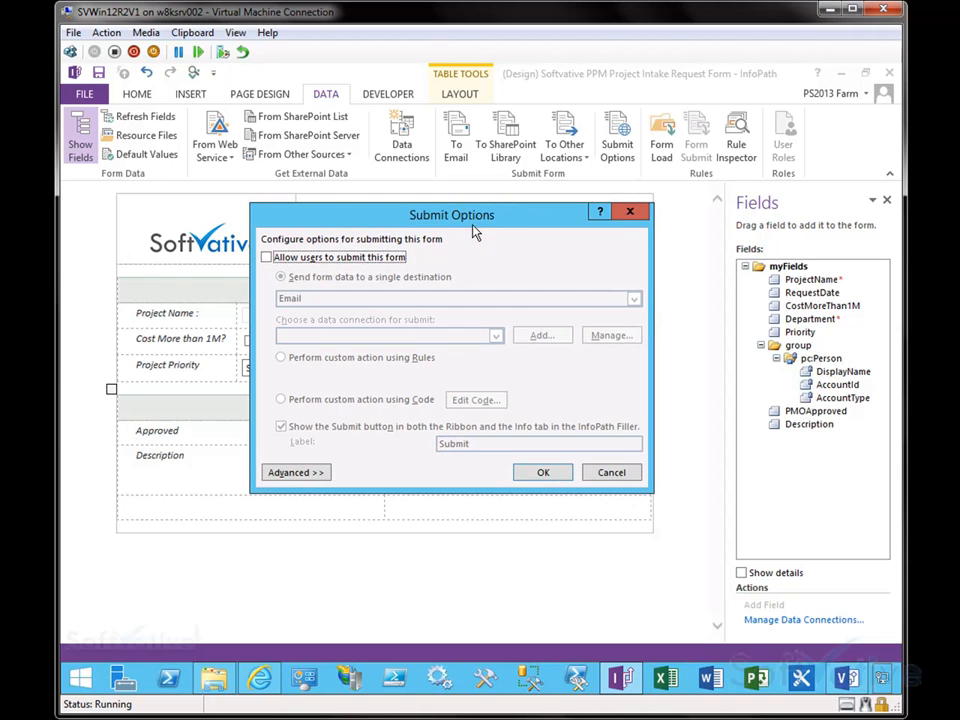
left_click(267, 258)
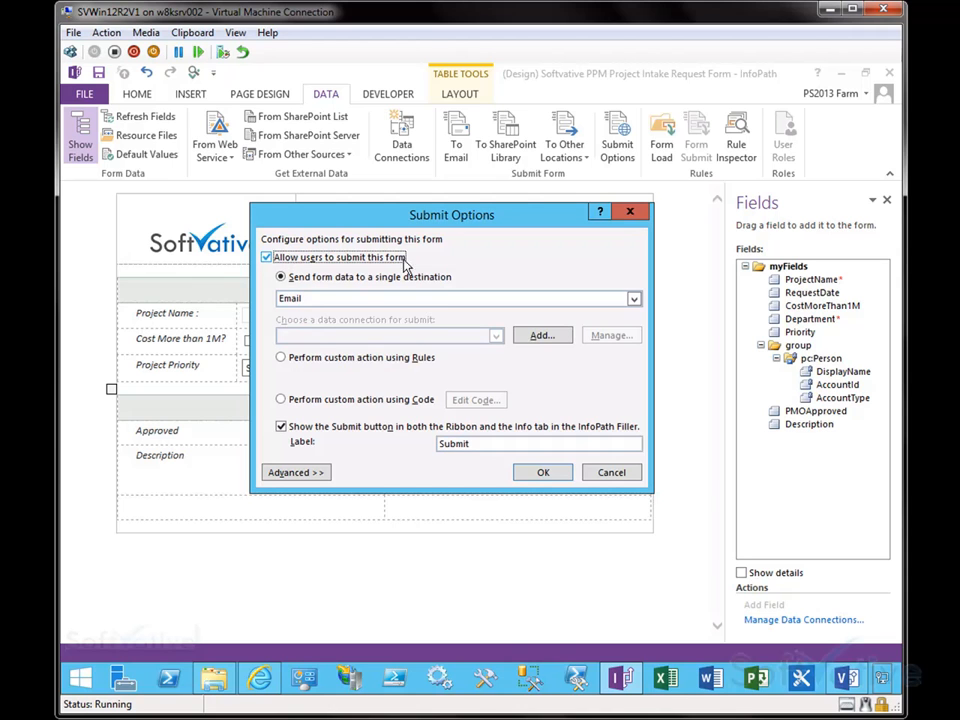
left_click(633, 300)
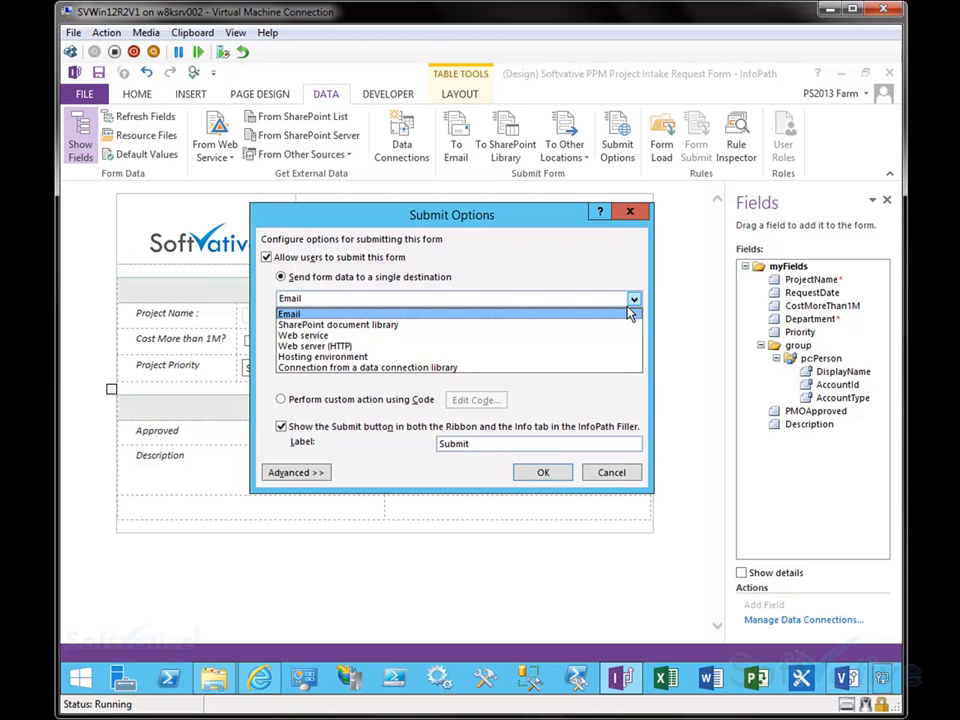
left_click(507, 325)
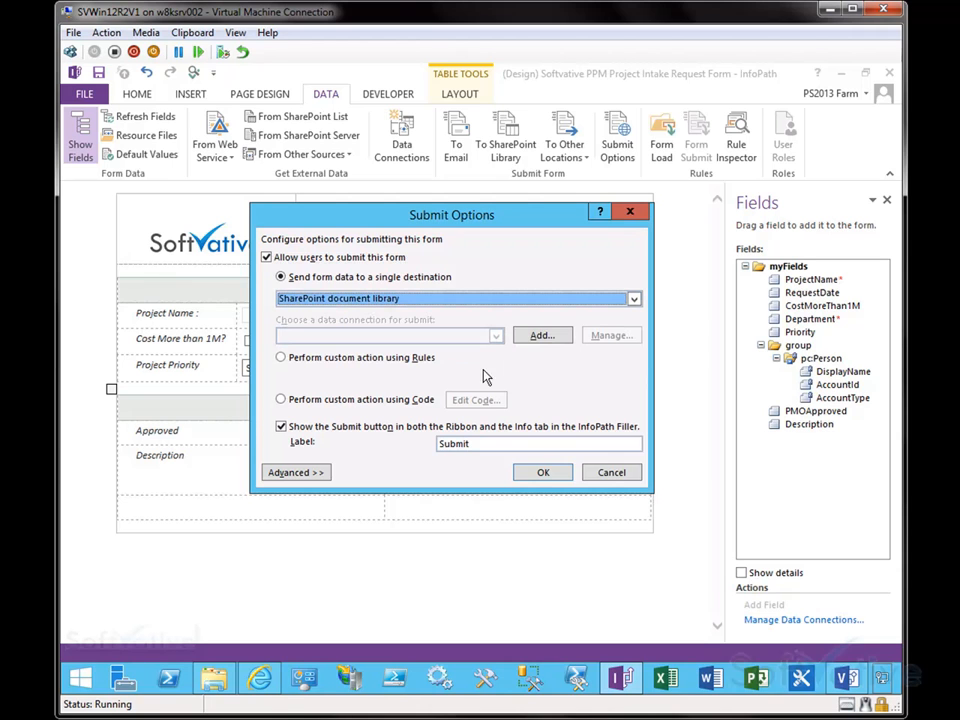
left_click(537, 342)
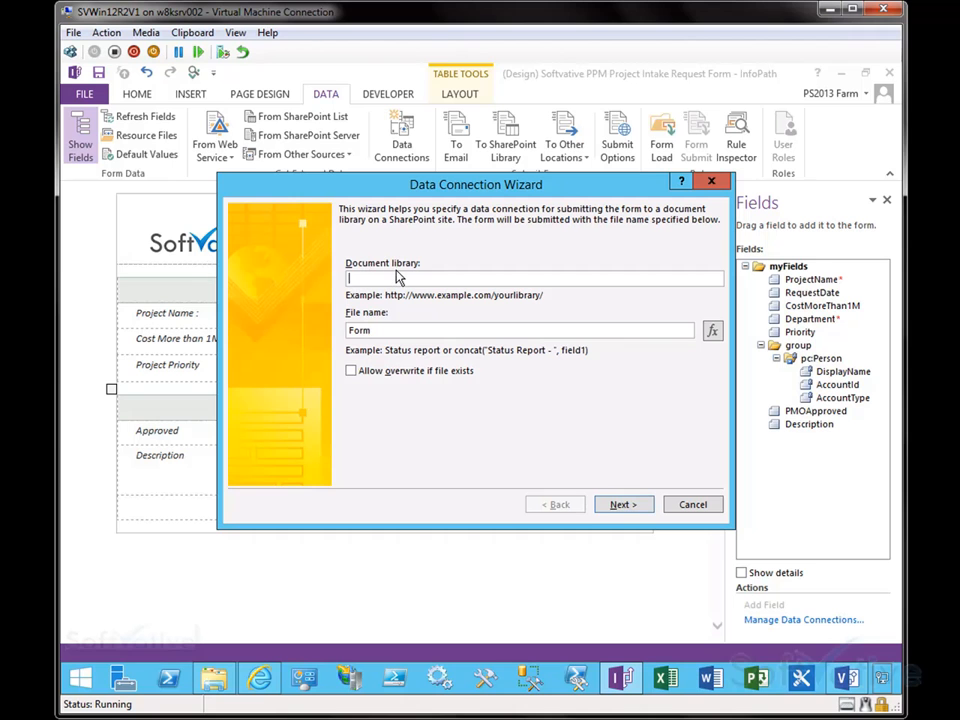
left_click(259, 678)
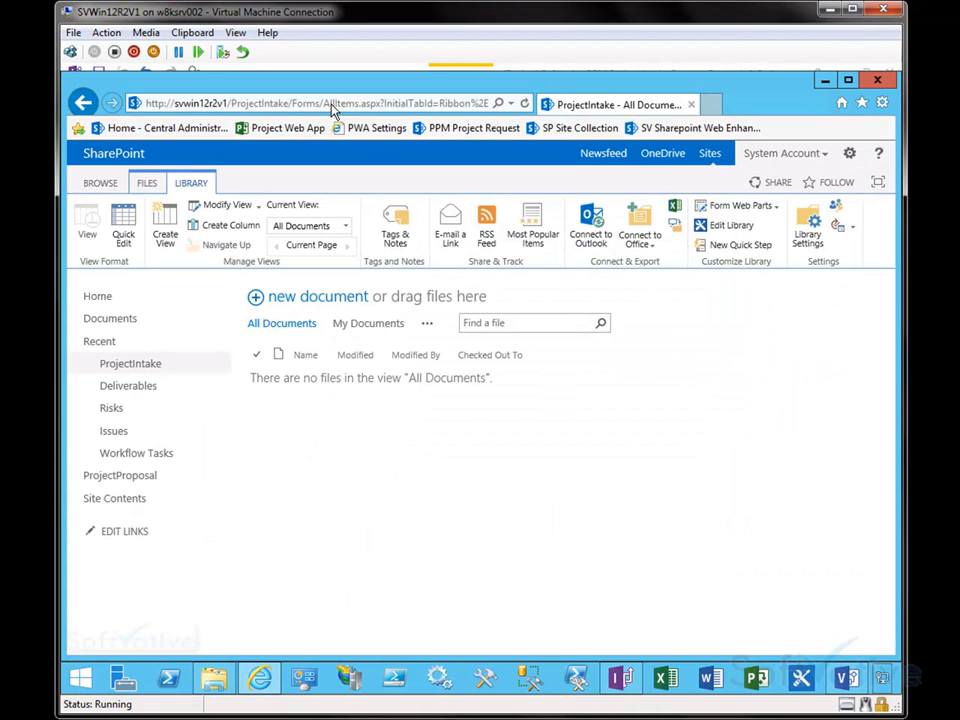
right_click(129, 369)
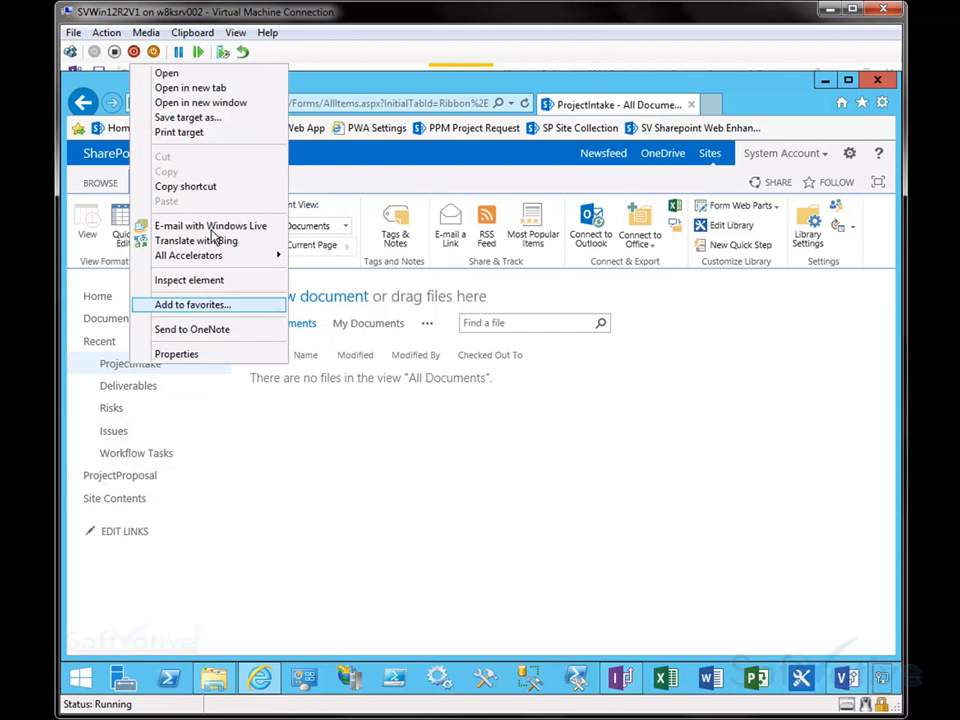
left_click(207, 188)
left_click(310, 100)
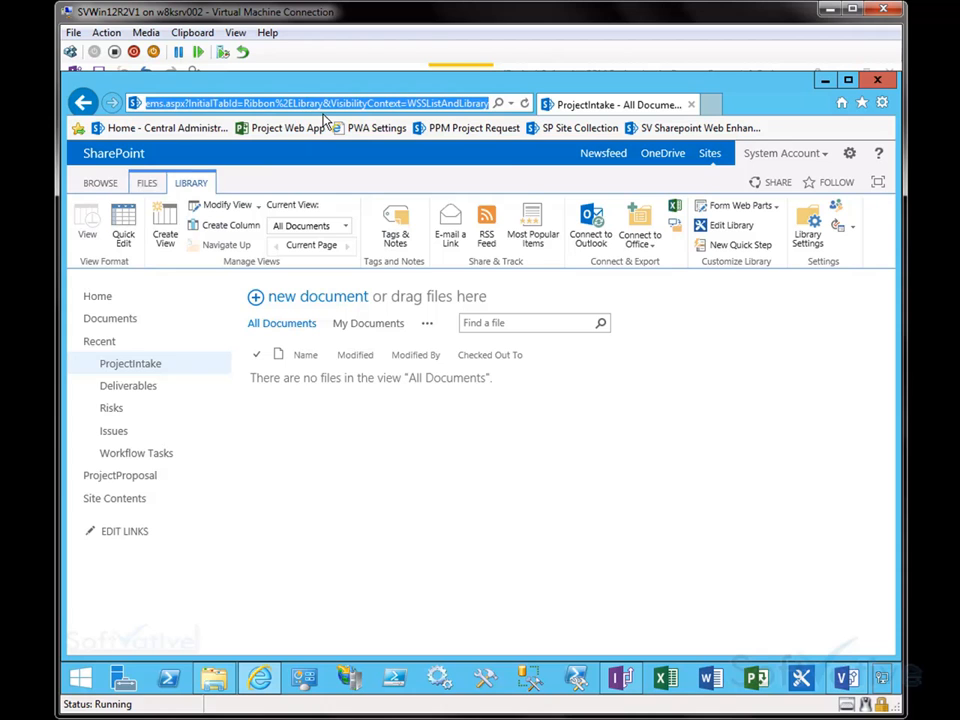
key("BackSpace")
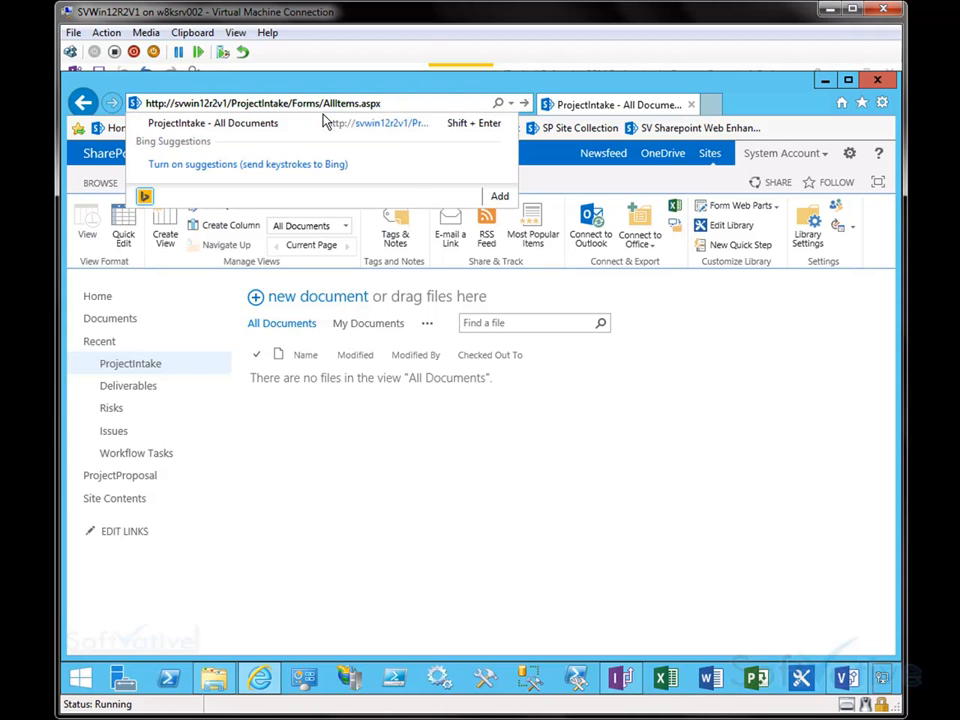
left_click(293, 103)
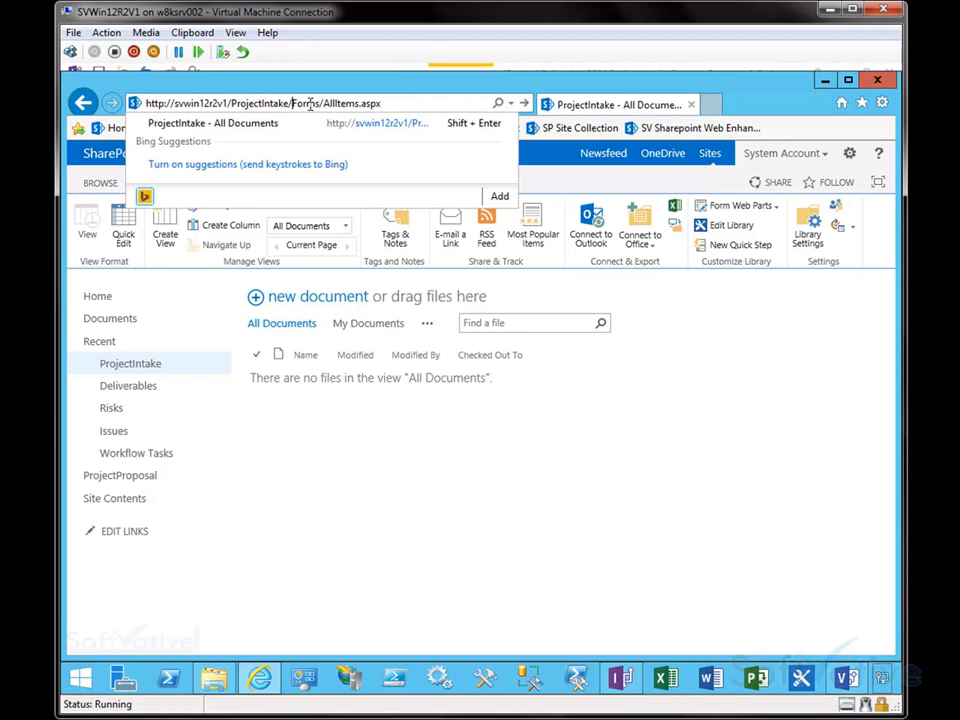
left_click(399, 101, "shift")
key("BackSpace")
key("ctrl+a")
key("ctrl+c")
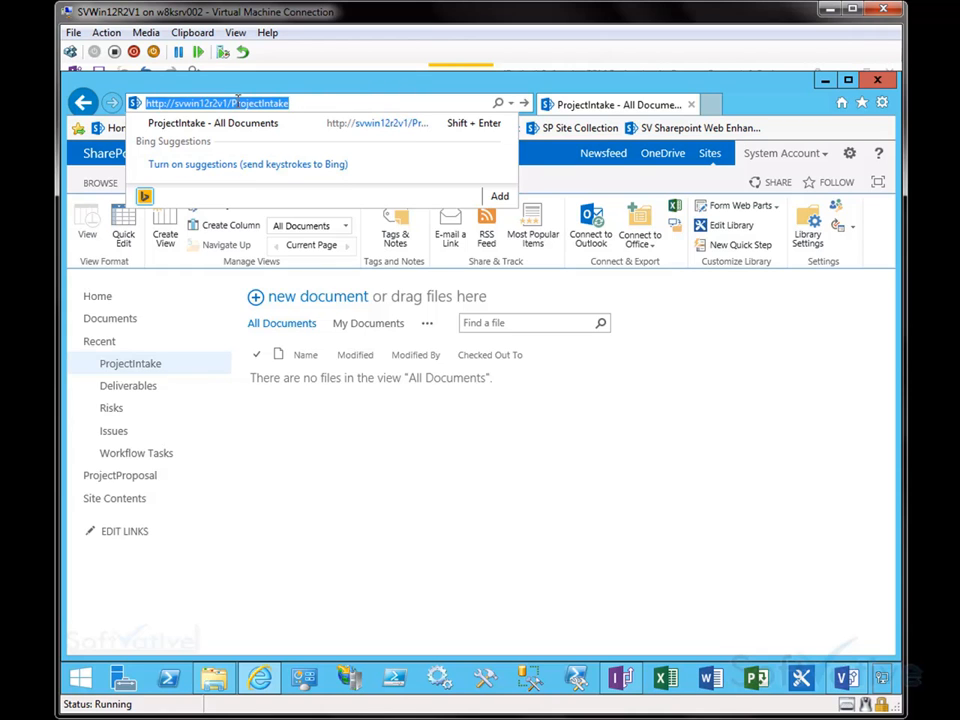
left_click(388, 465)
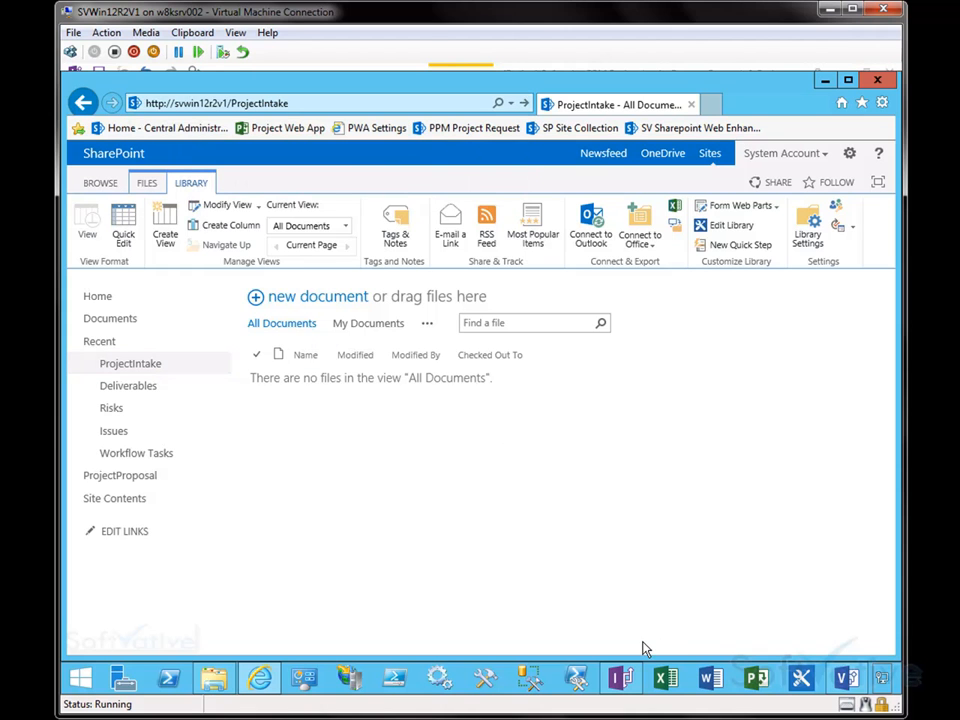
left_click(620, 678)
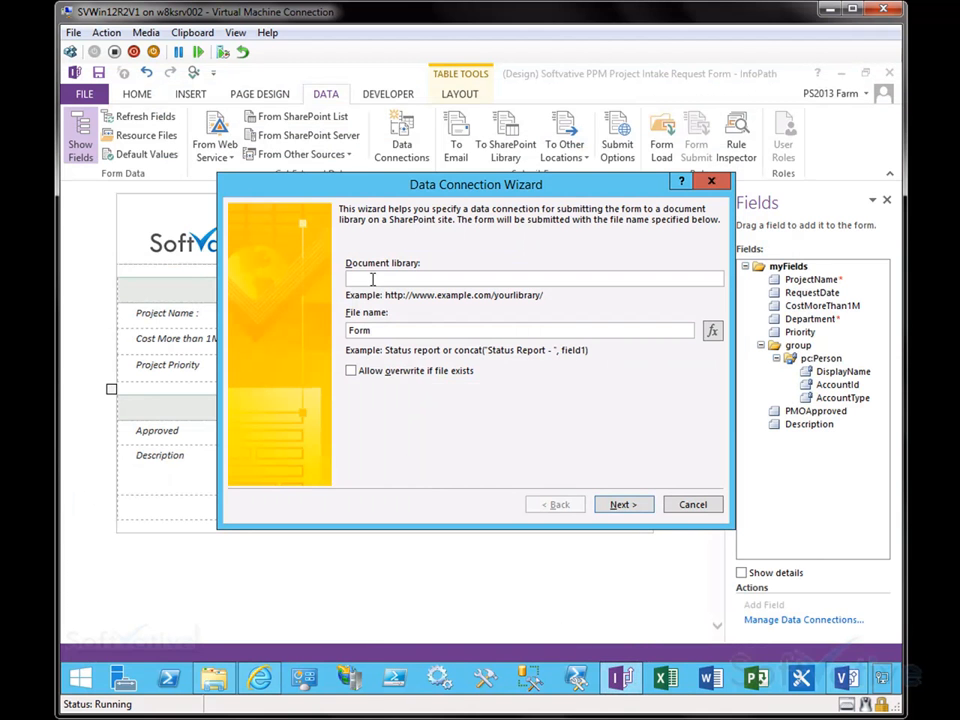
key("ctrl+v")
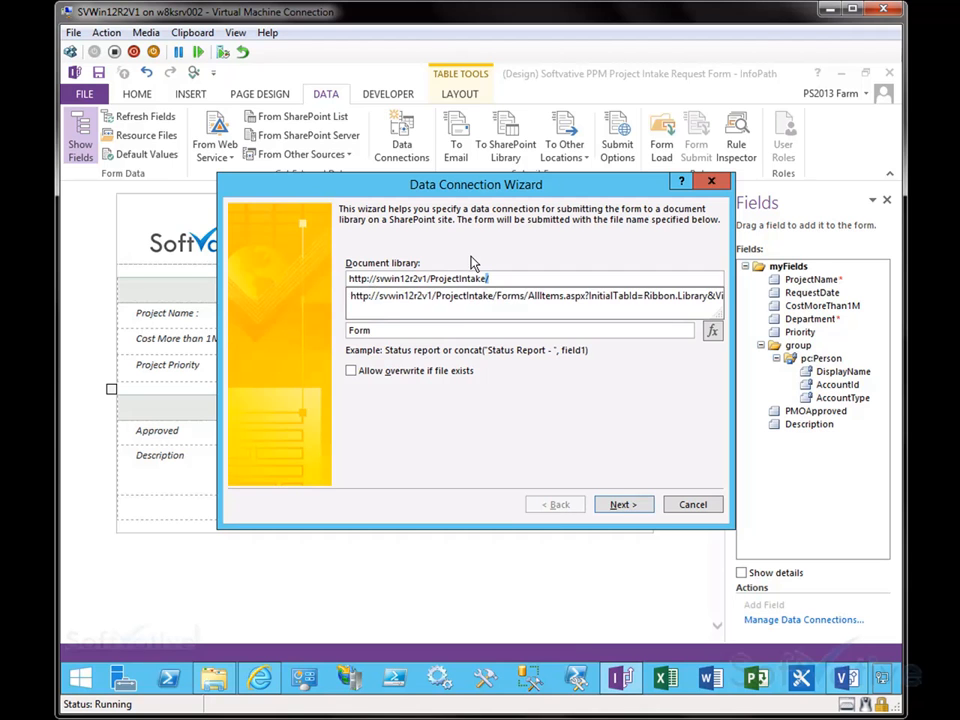
left_click(520, 405)
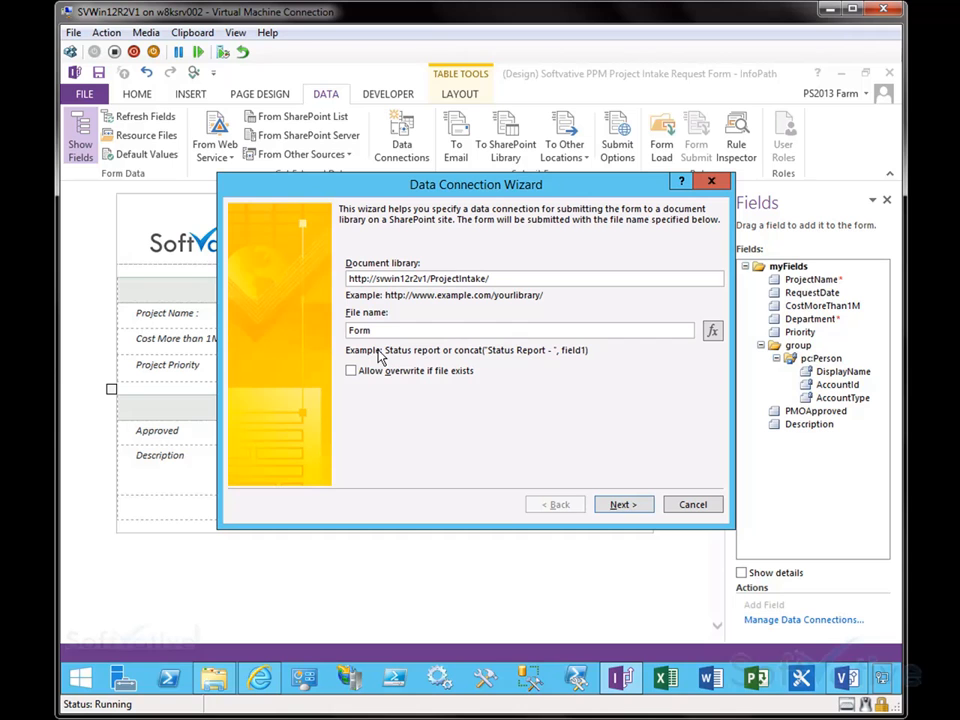
left_click(712, 332)
left_click_drag(448, 257, 466, 235)
left_click(658, 418)
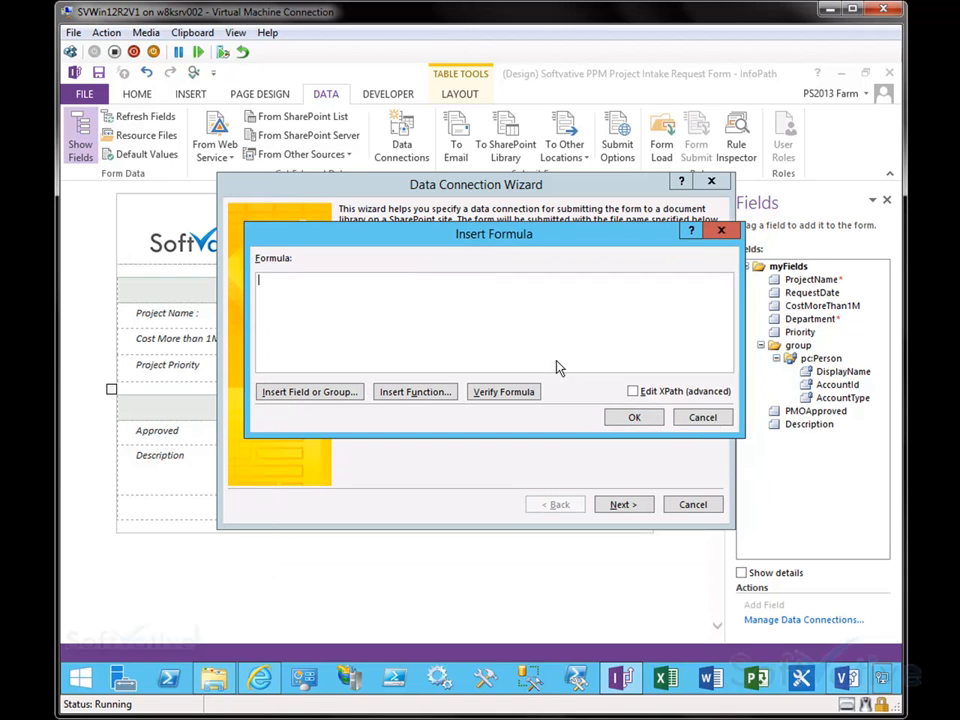
left_click(616, 332)
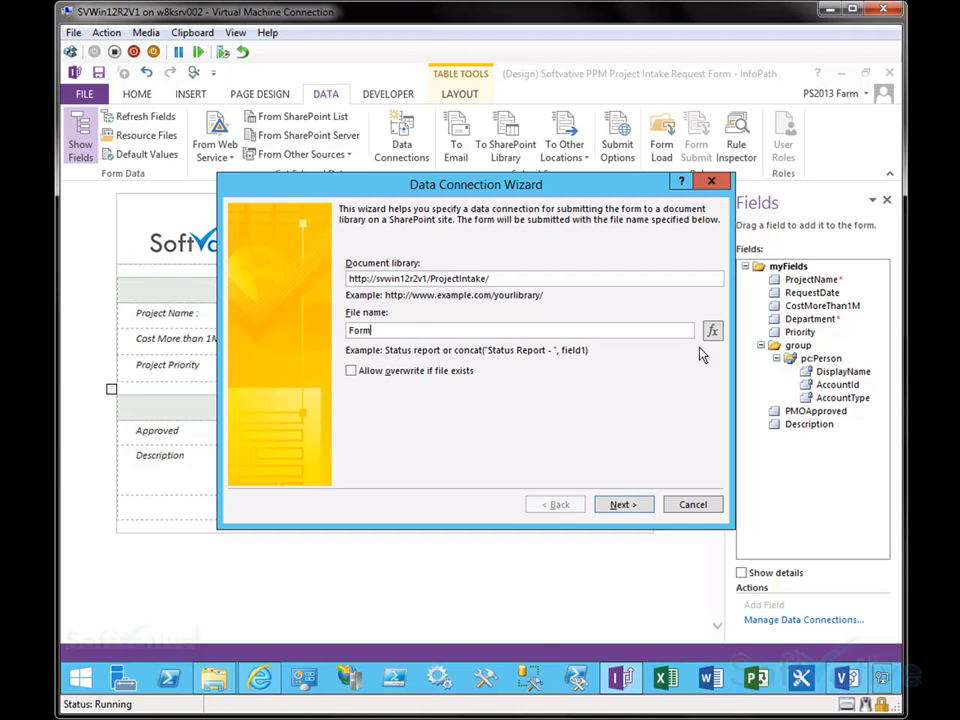
double_click(432, 332)
type("ProjectRequest")
Step: Open the file name formula, insert the concat function and set its first argument to the ProjectName field
left_click(712, 331)
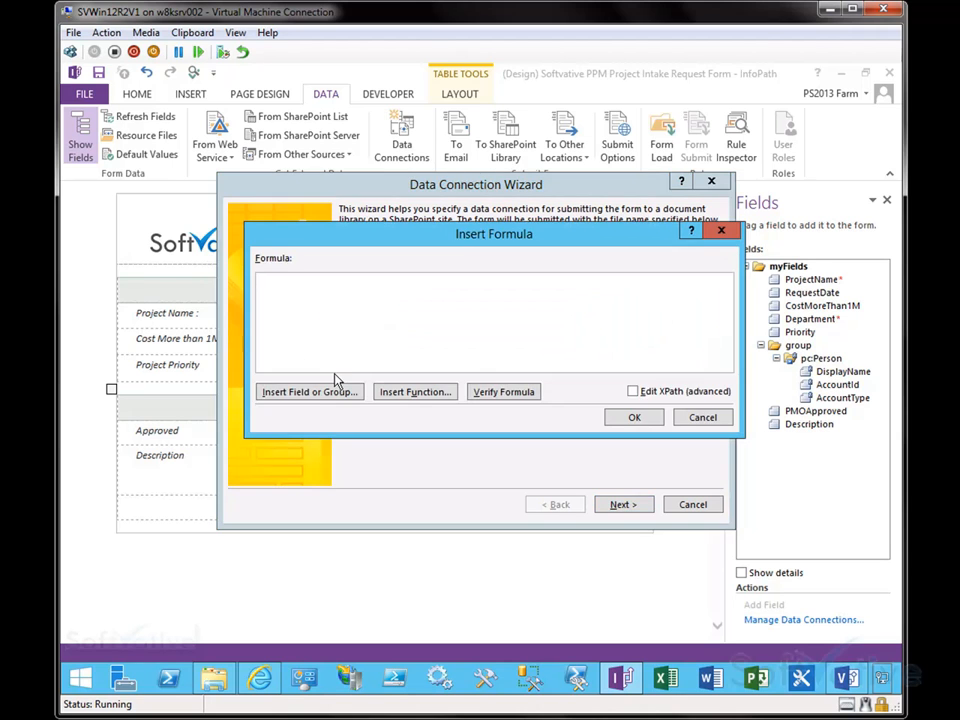
left_click(315, 392)
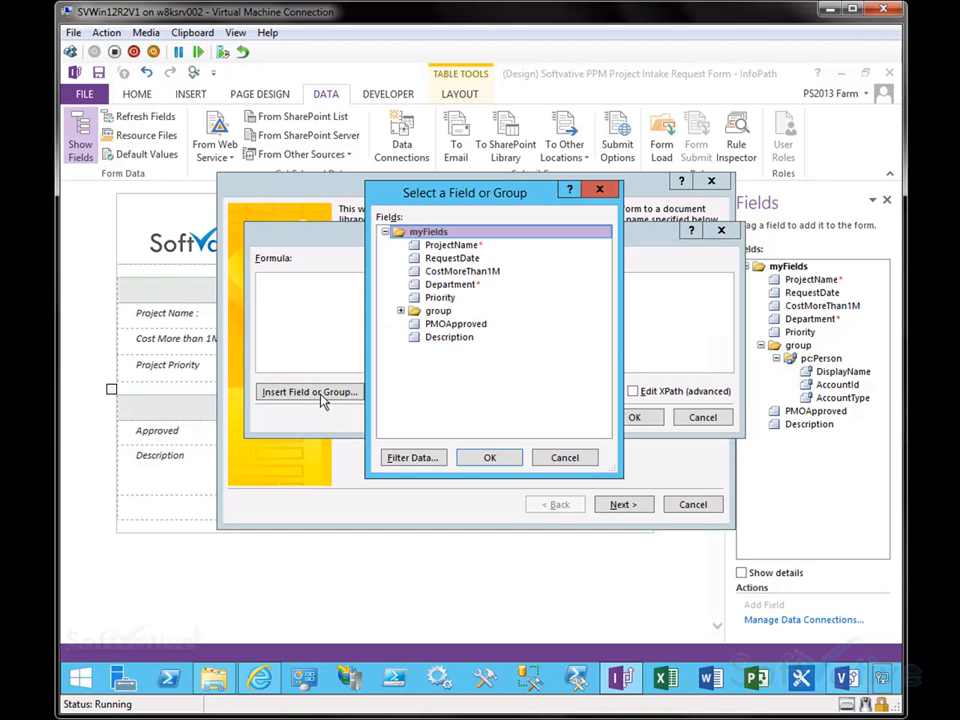
left_click(564, 457)
left_click(399, 392)
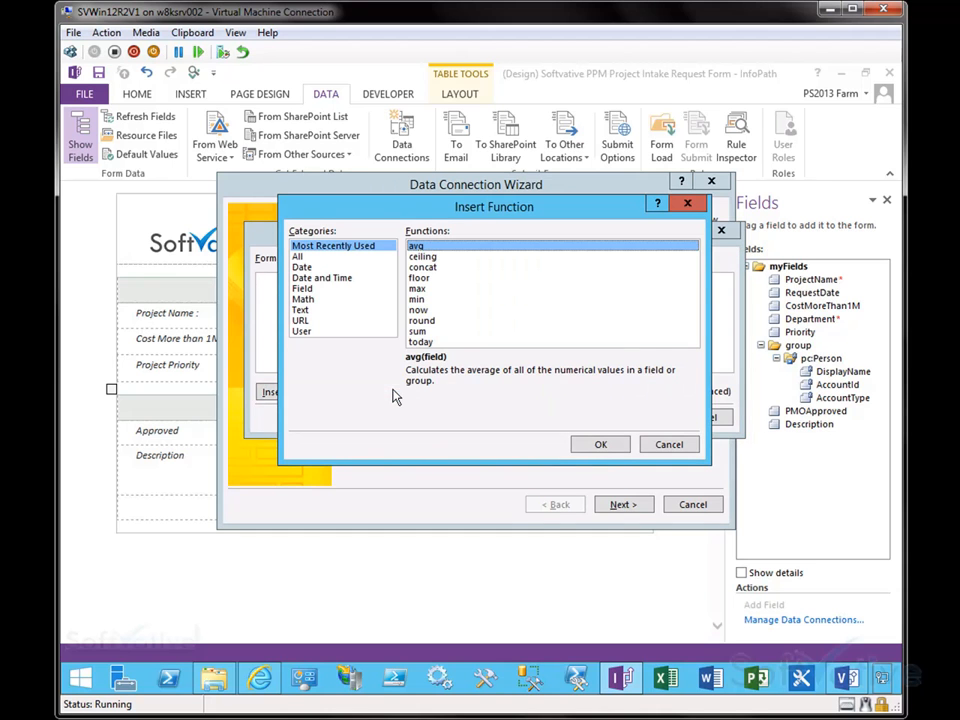
left_click(425, 267)
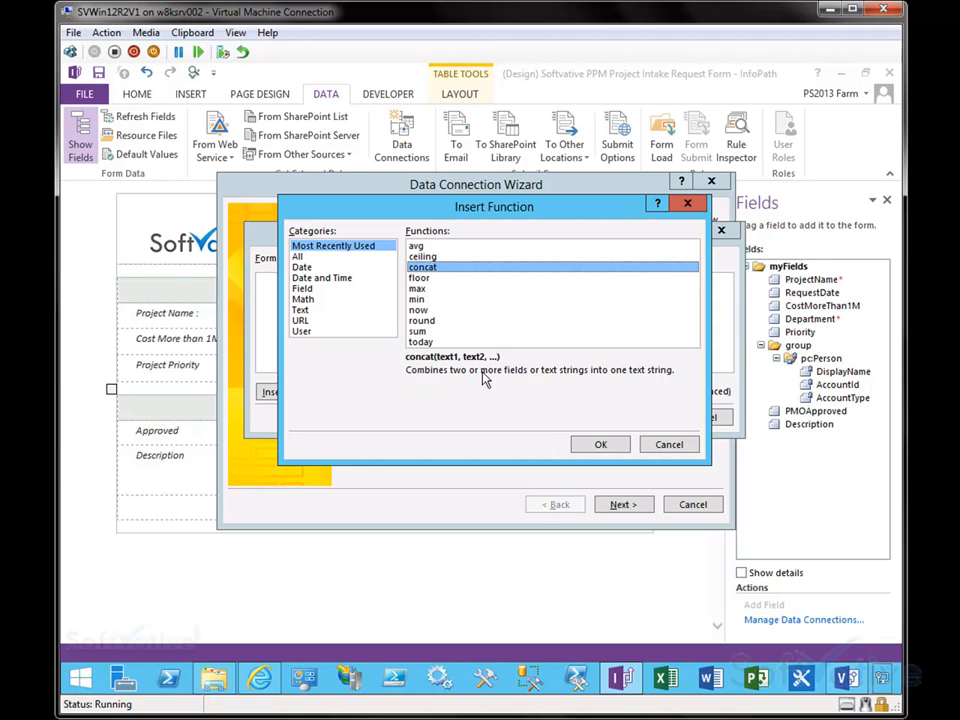
left_click(598, 443)
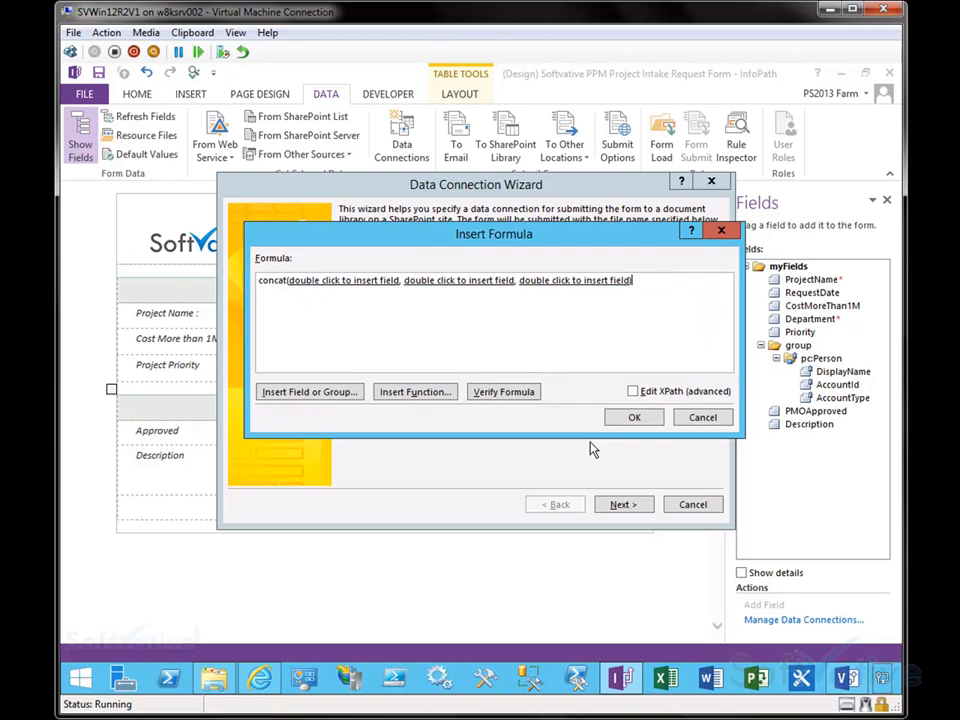
left_click(324, 284)
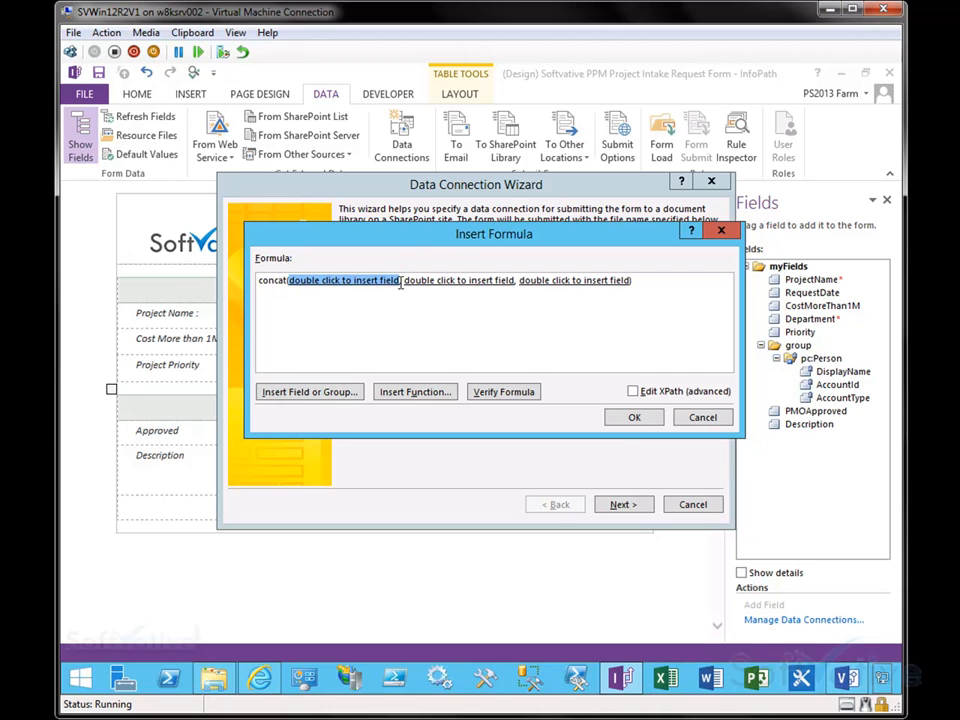
double_click(347, 283)
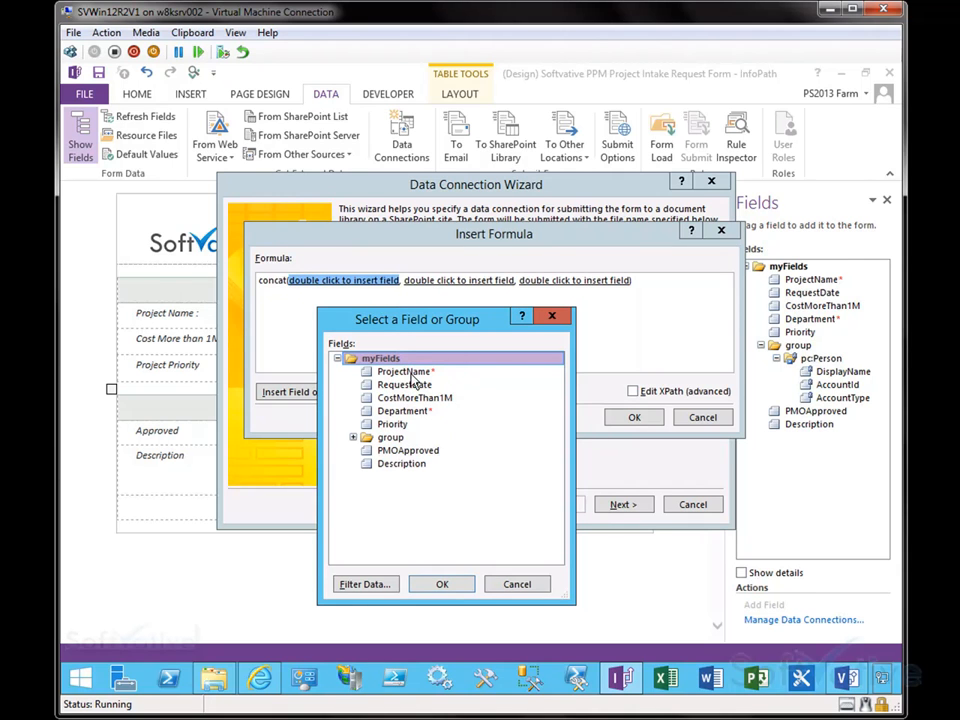
left_click(375, 372)
left_click(442, 584)
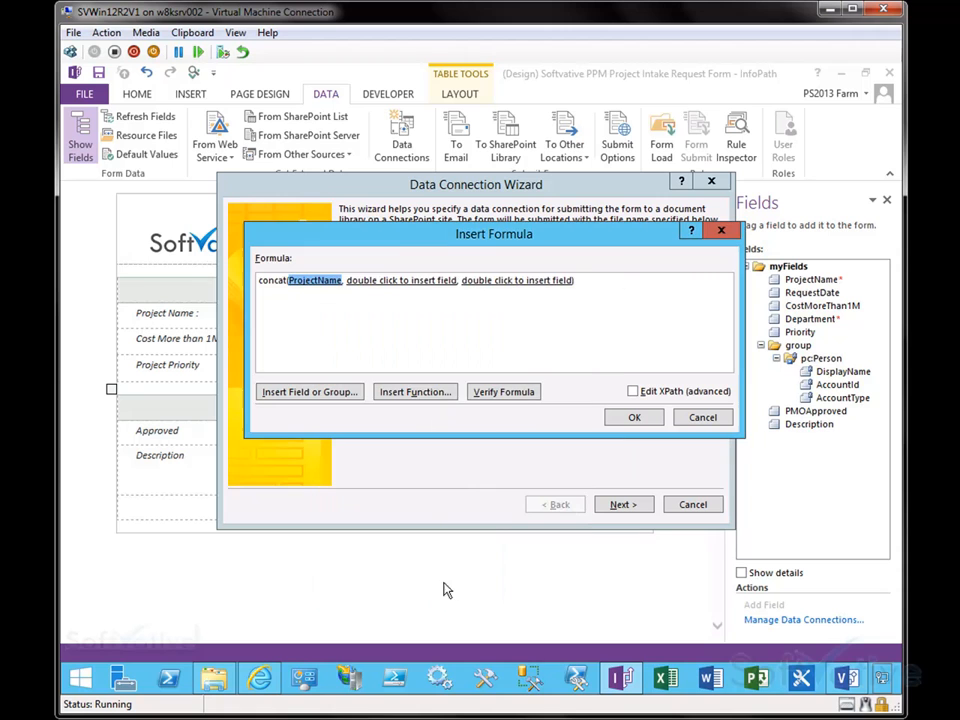
Step: Fill the remaining concat arguments with RequestDate and Priority, verify the formula and apply it as the file name
double_click(388, 282)
left_click_drag(455, 195, 566, 181)
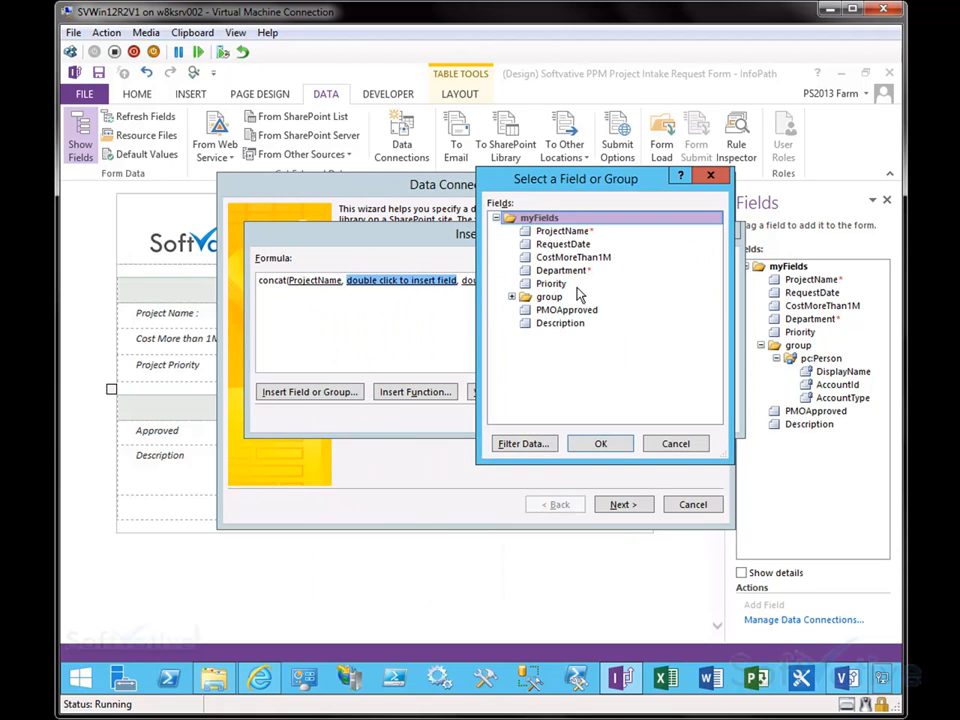
left_click(563, 246)
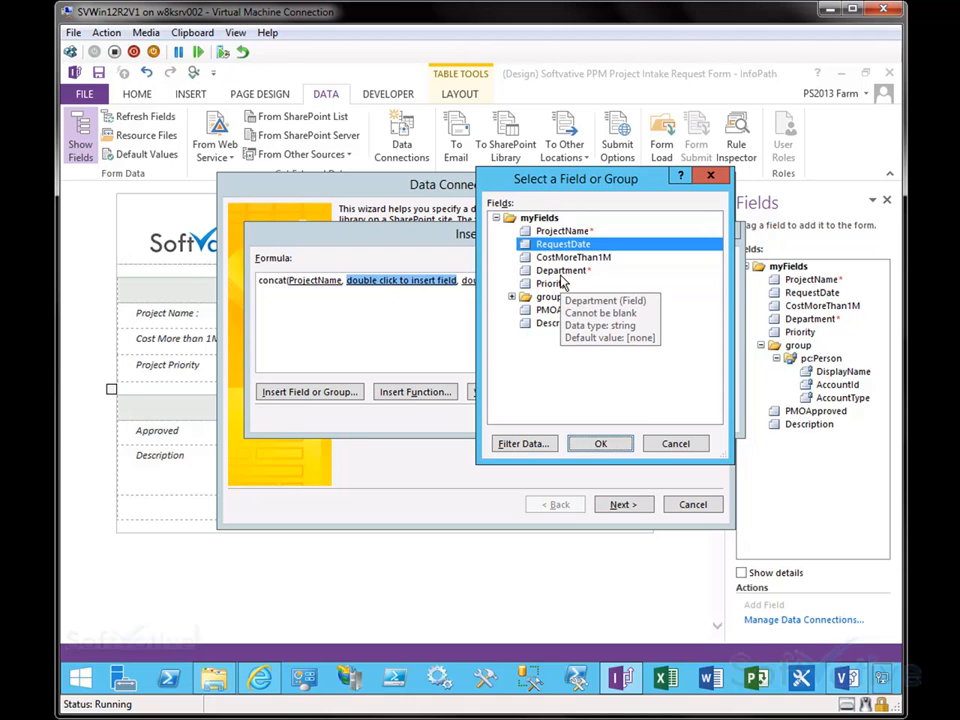
left_click(600, 443)
double_click(460, 281)
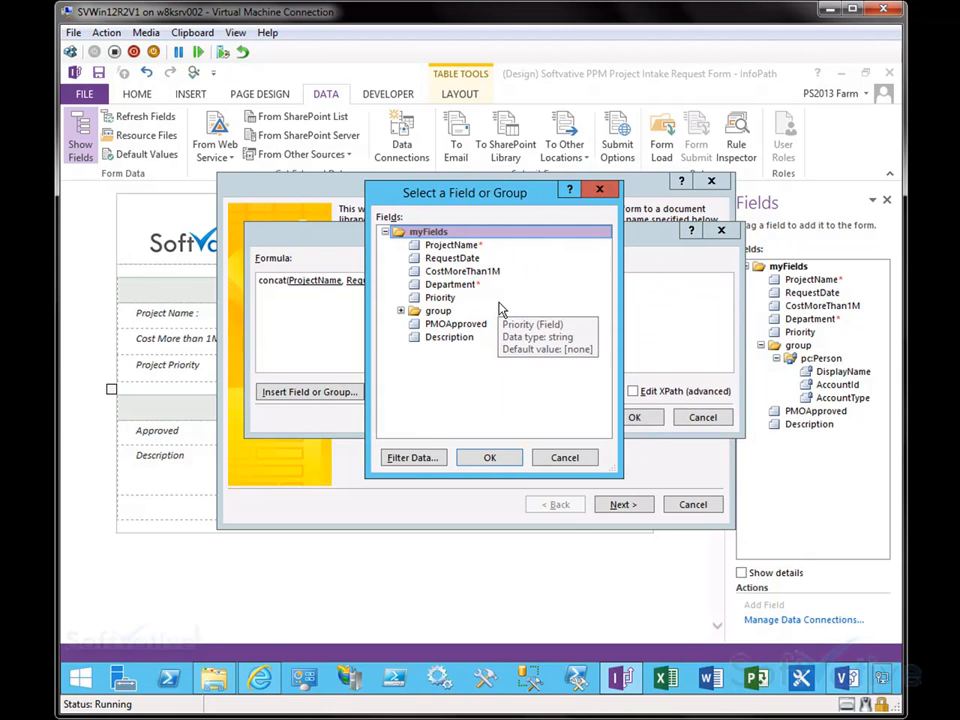
left_click(440, 298)
left_click(489, 457)
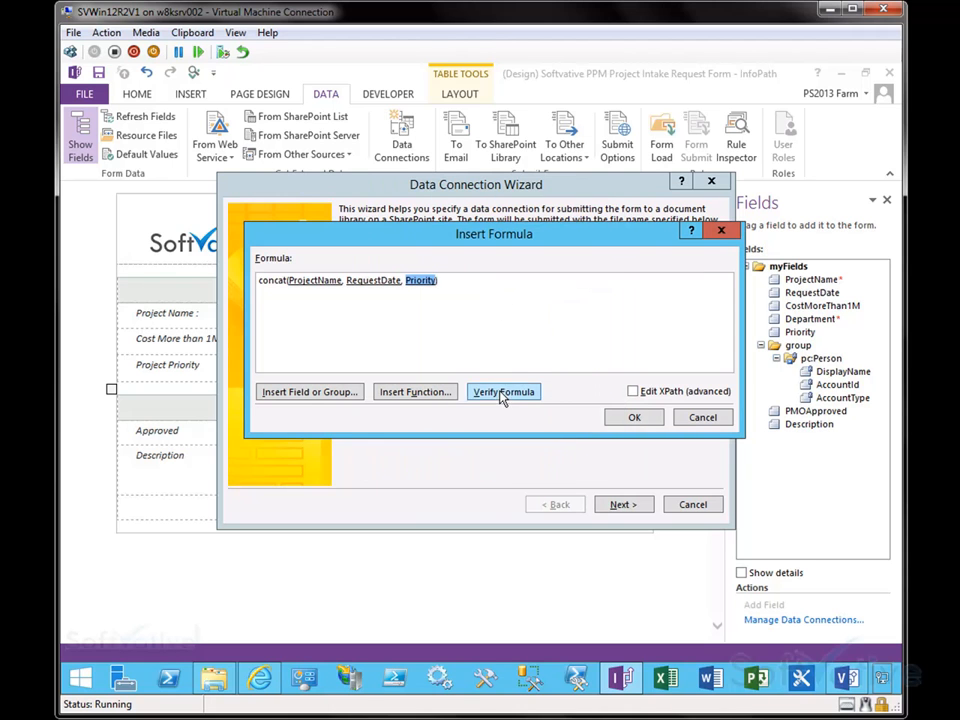
left_click(502, 394)
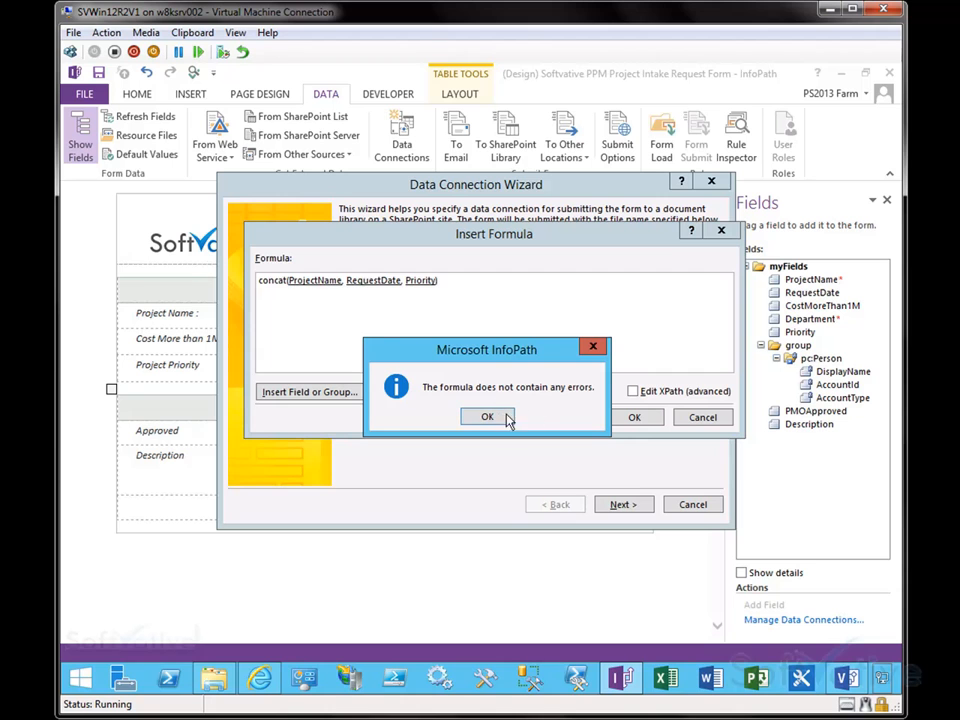
left_click(488, 417)
left_click(634, 417)
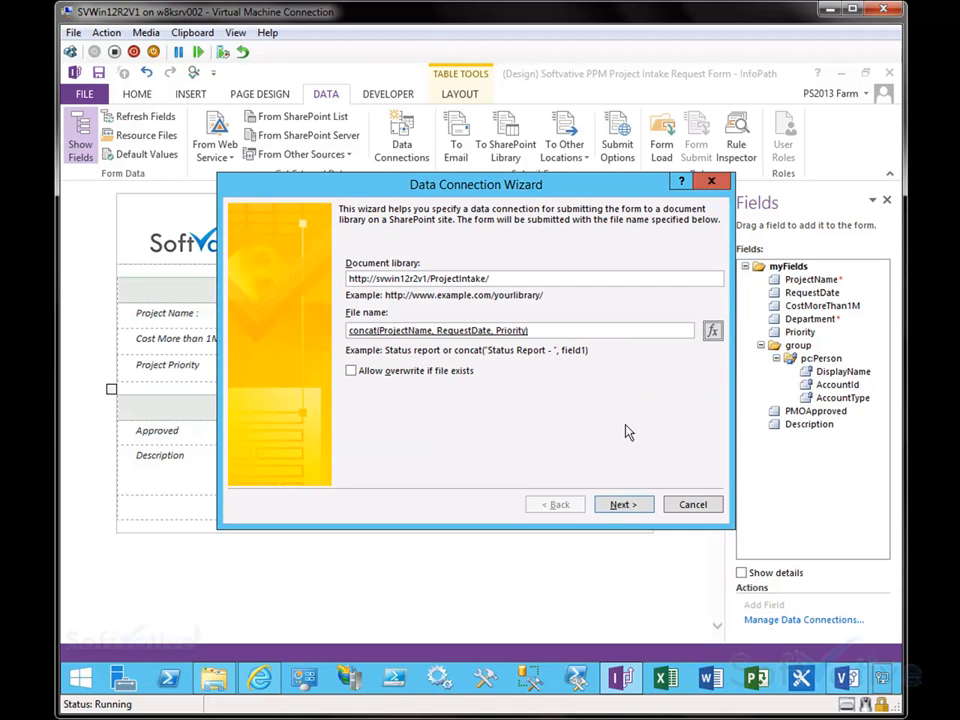
Step: Allow overwriting if the file exists and finish the submit data connection named Main submit
triple_click(547, 331)
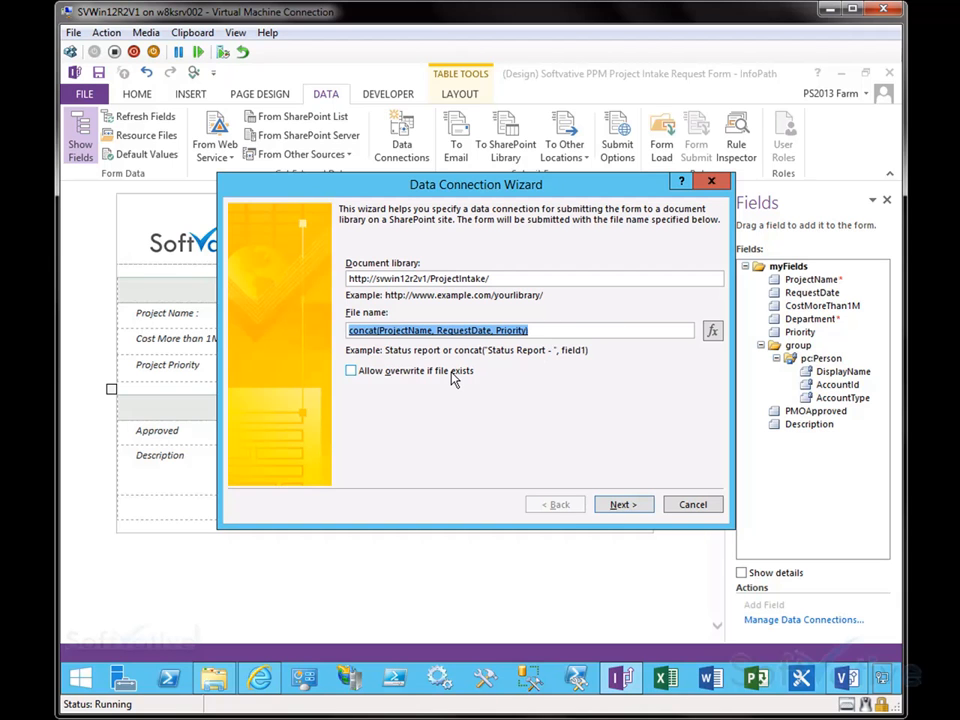
left_click(469, 278)
type("/")
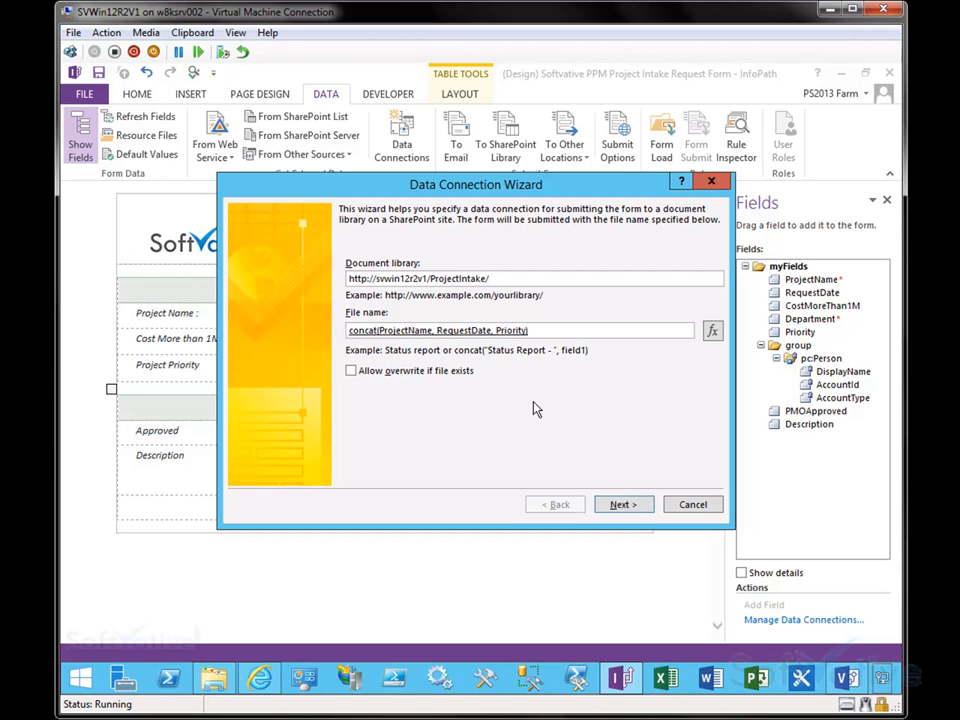
left_click(351, 372)
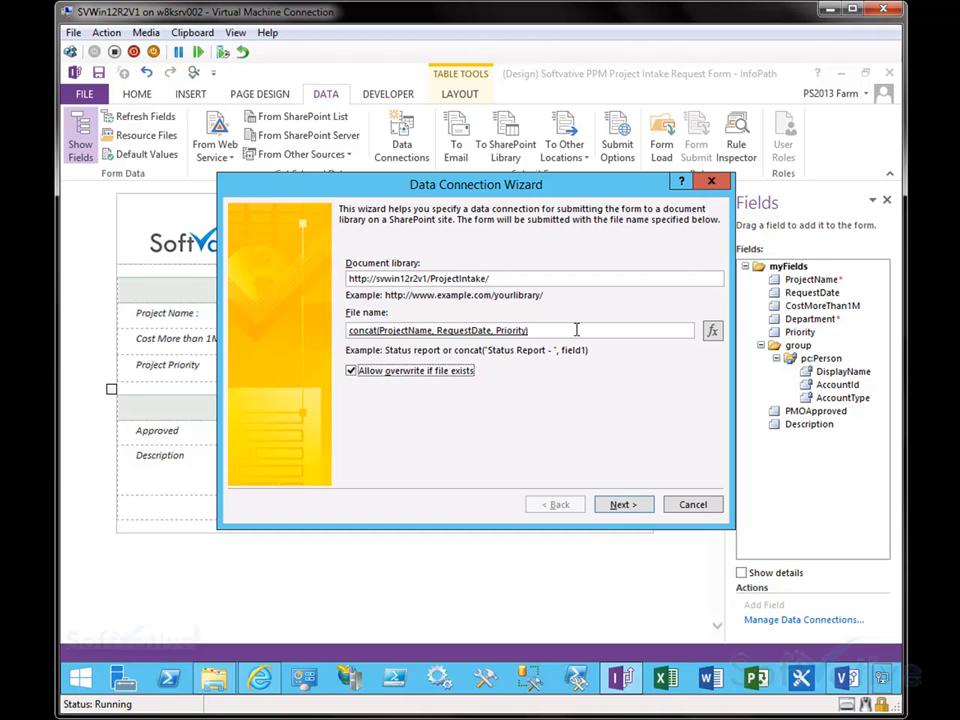
left_click(622, 506)
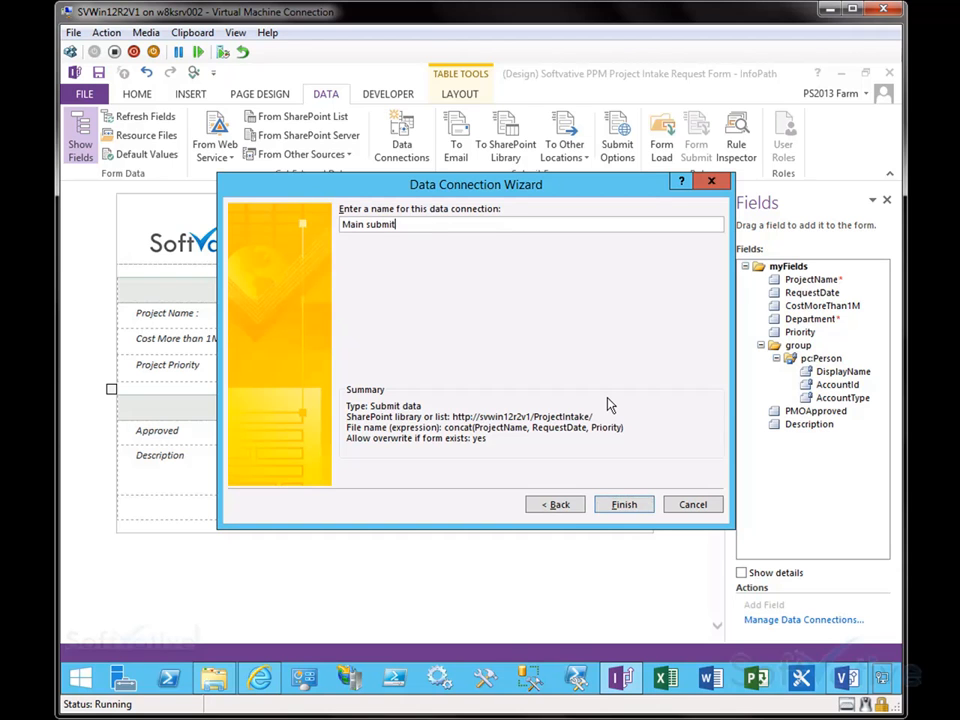
left_click(624, 505)
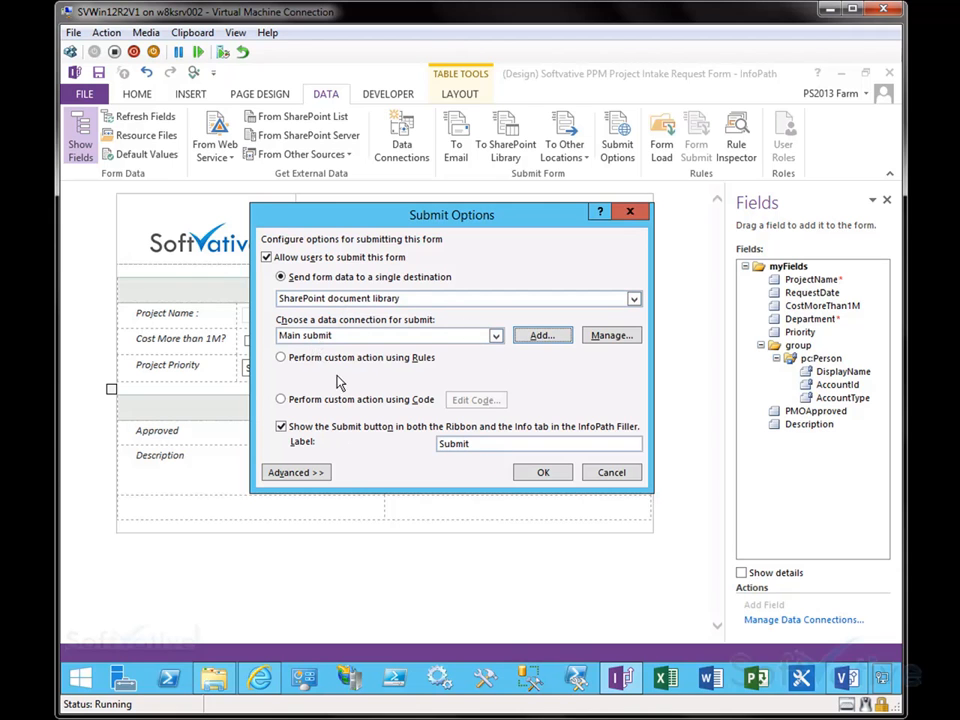
Step: Show a message when the form is submitted successfully, keep Close the form after submit, and apply the submit options
left_click(296, 473)
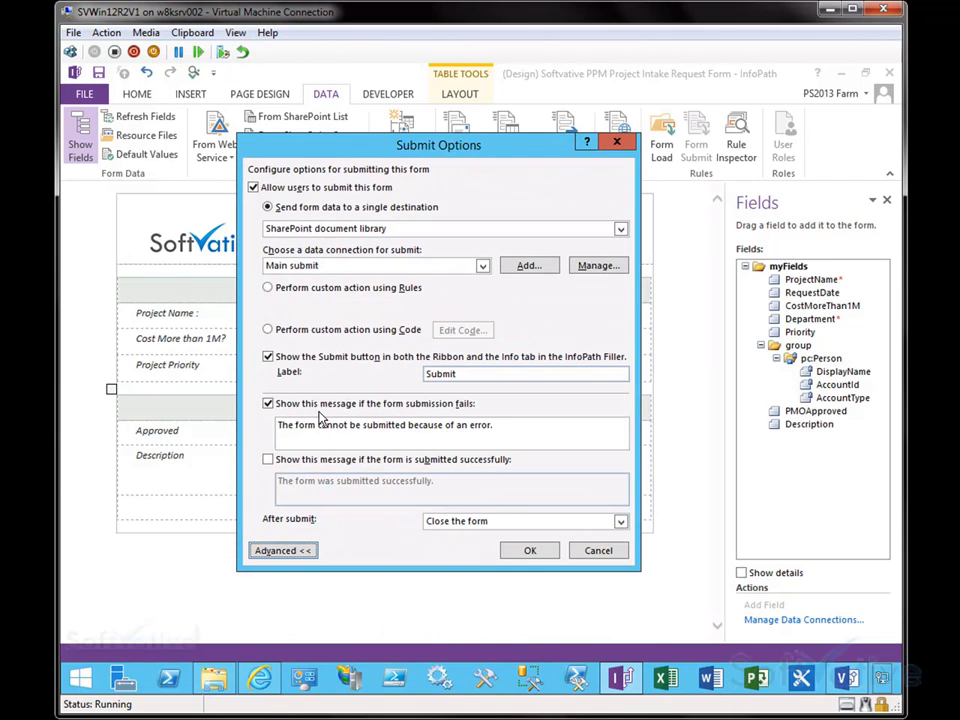
left_click_drag(500, 433, 318, 433)
left_click(332, 431)
left_click(345, 460)
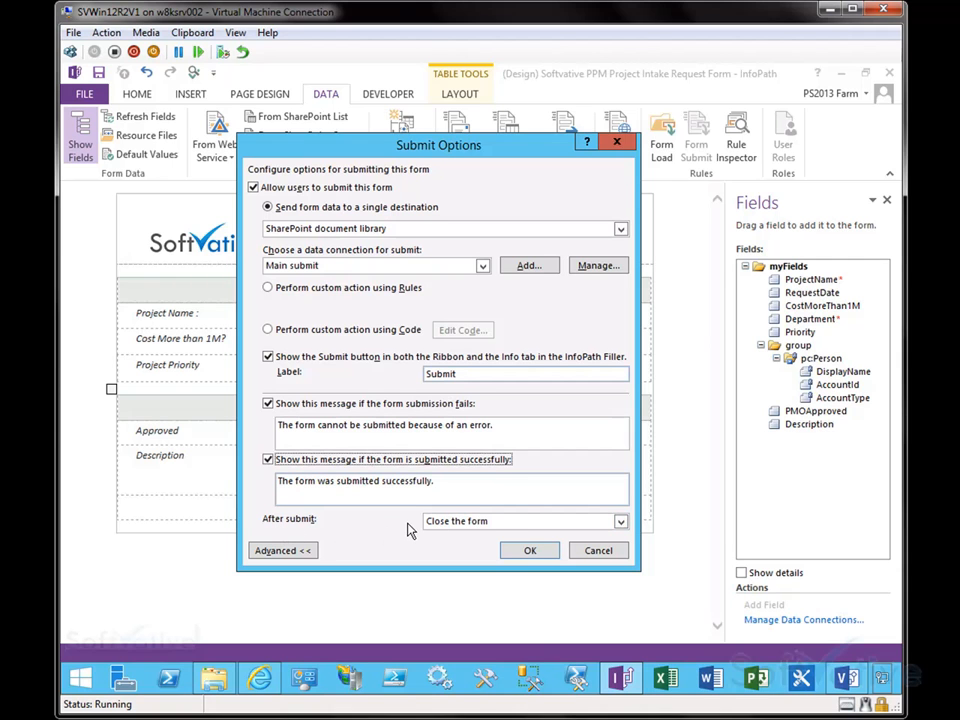
left_click(620, 524)
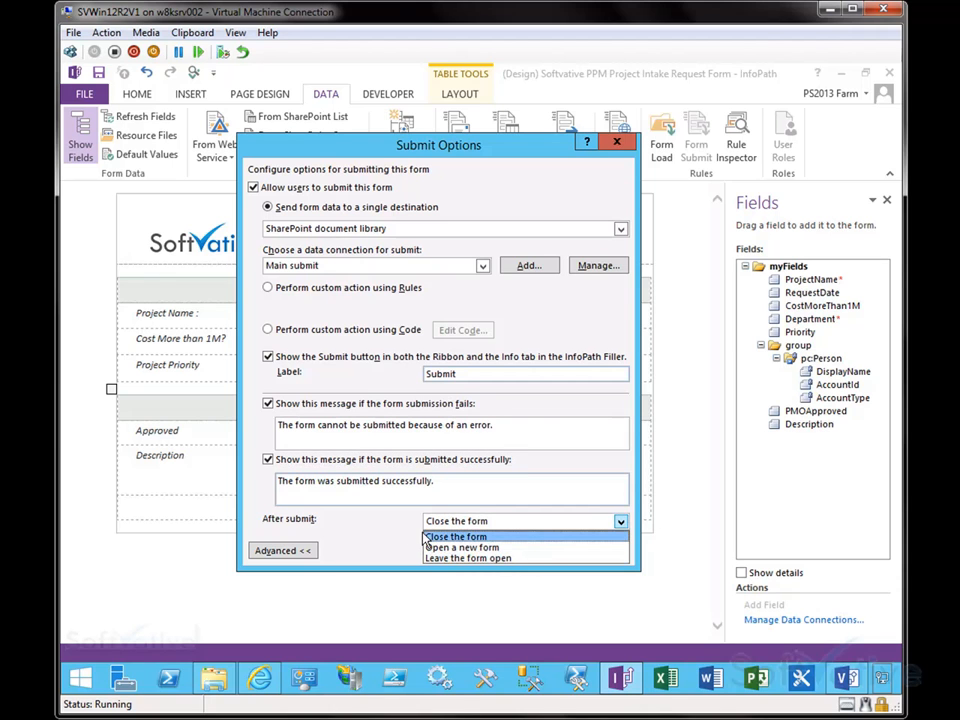
left_click(476, 534)
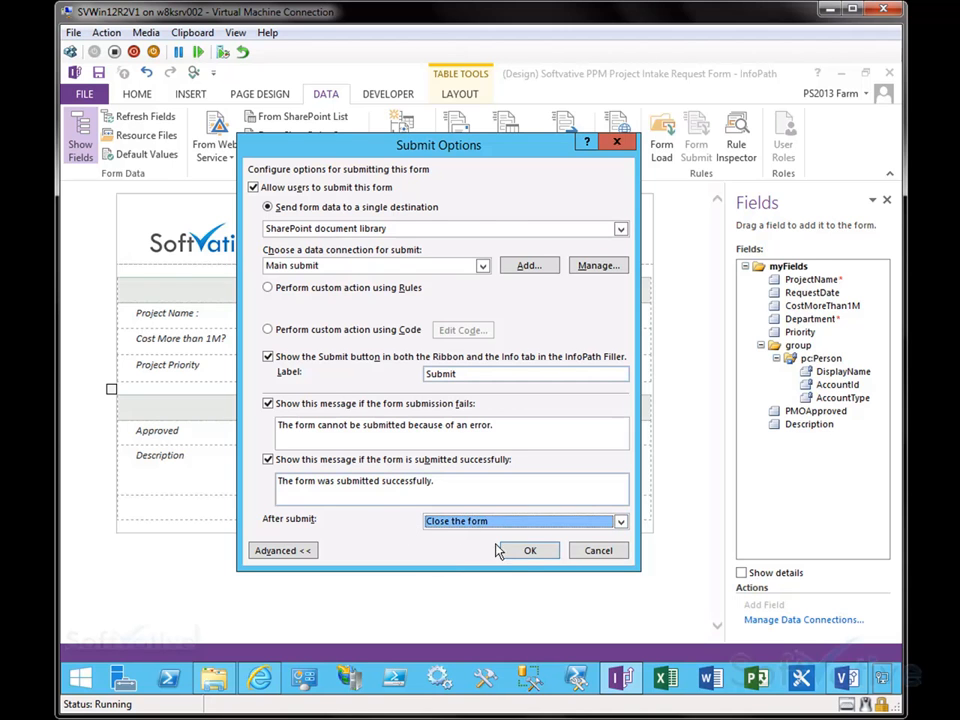
left_click(530, 551)
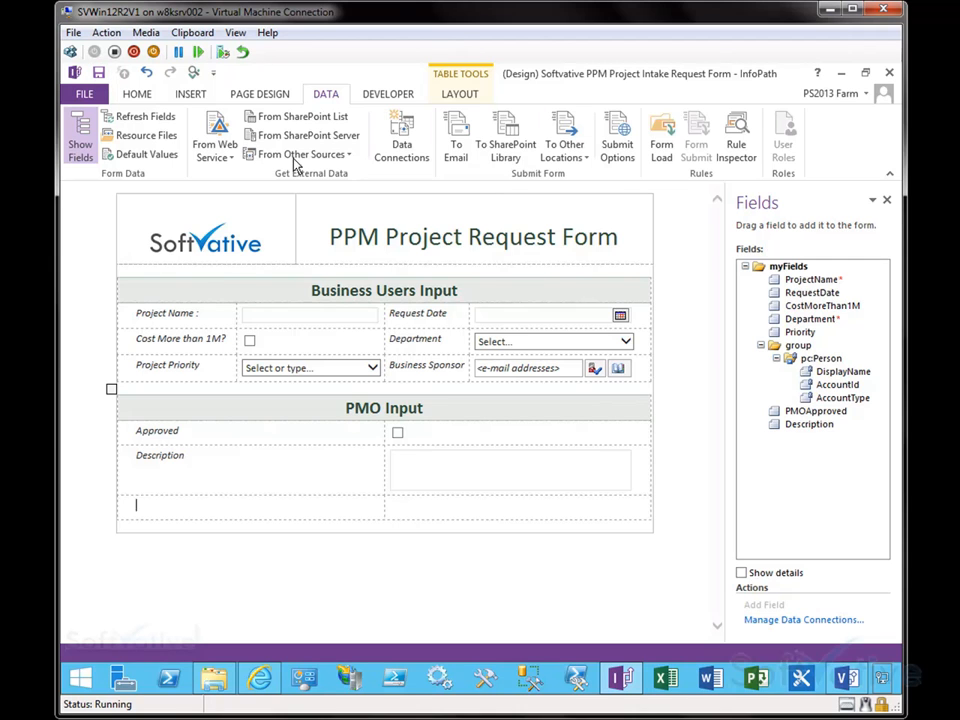
left_click(190, 94)
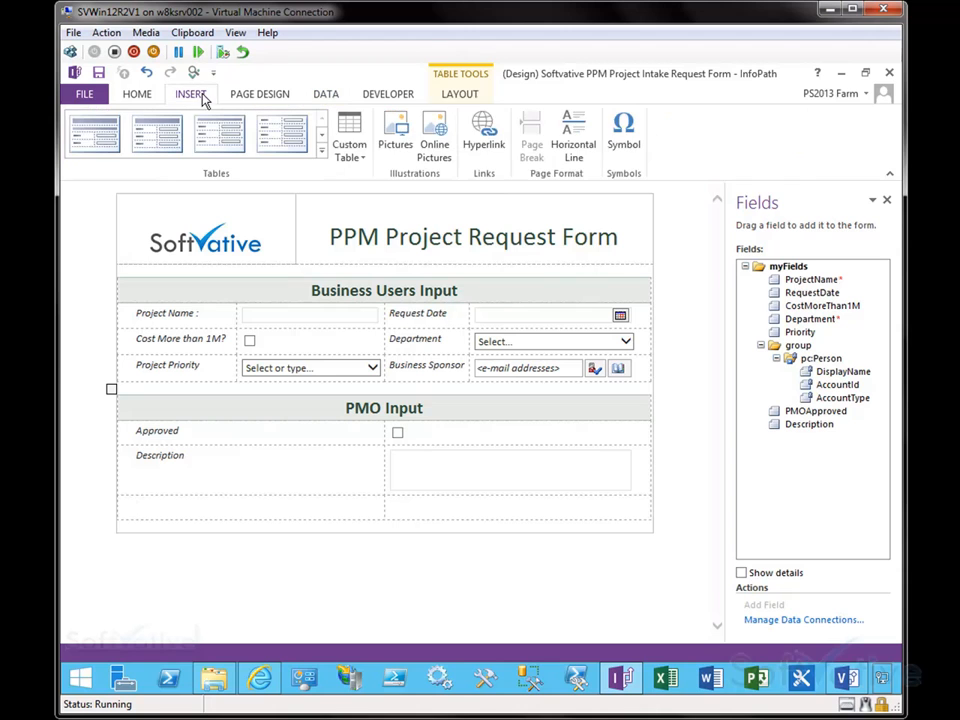
left_click(388, 94)
left_click(140, 95)
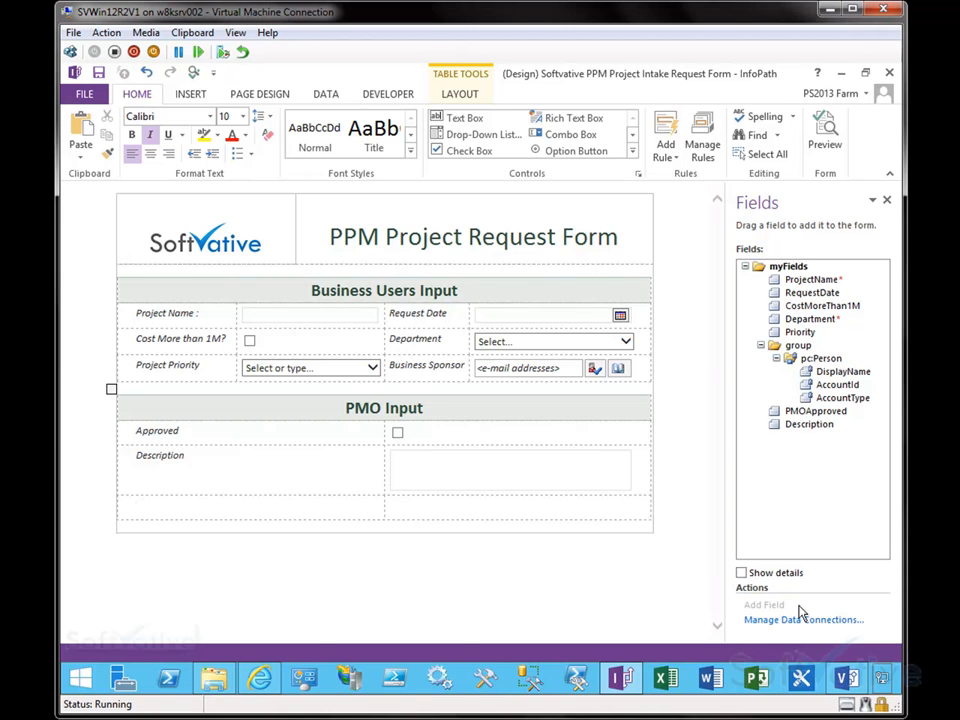
Step: Switch to the Visio project intake process flowchart to review the InfoPath form step, then minimize it
left_click(842, 678)
left_click(396, 332)
left_click(536, 362)
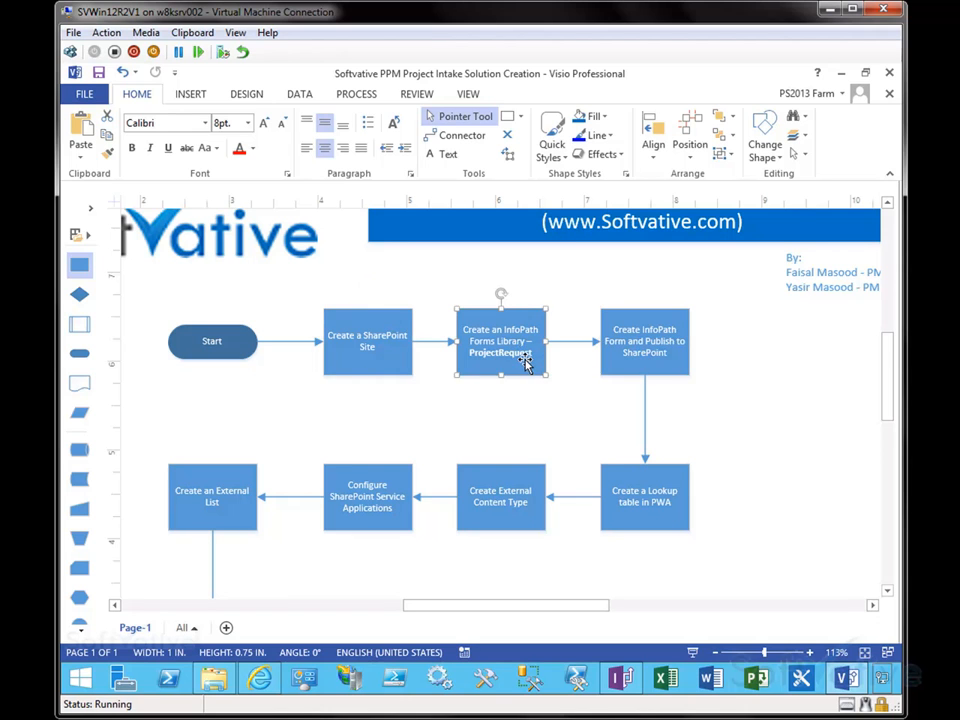
left_click(666, 359)
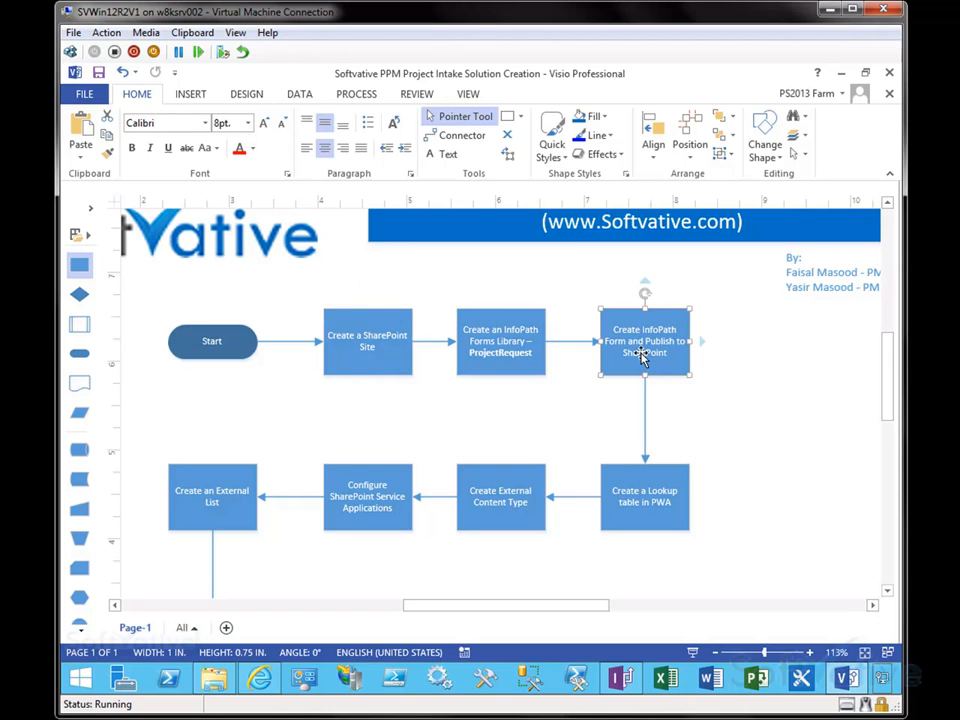
left_click(843, 73)
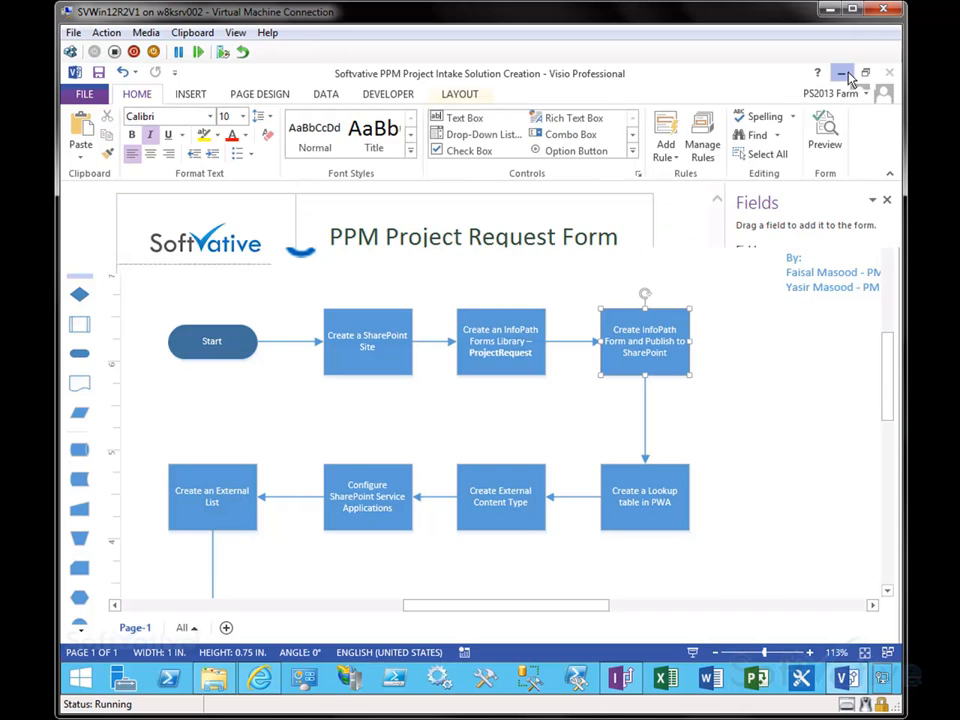
Step: Open Form Options and, in the web browser commands, hide Save As and show Update
left_click(88, 94)
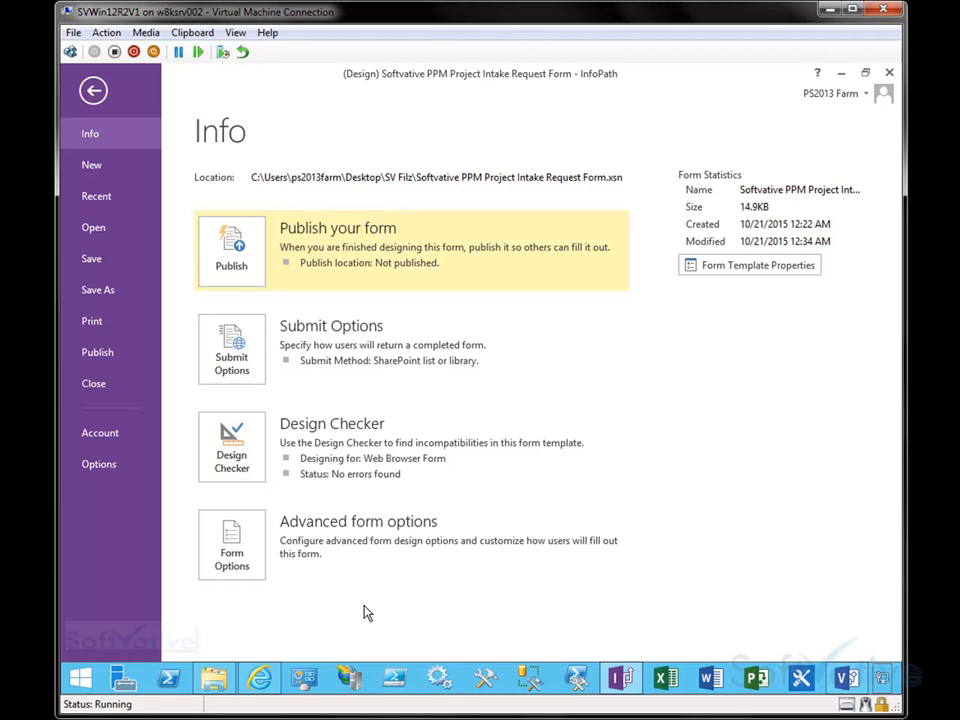
left_click(242, 566)
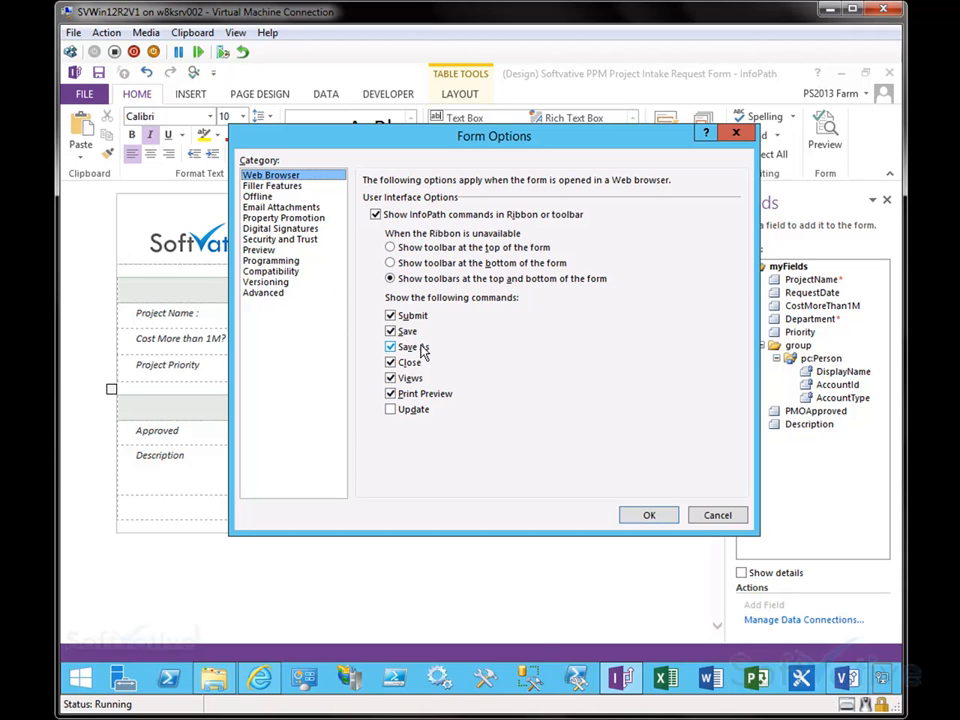
left_click(390, 347)
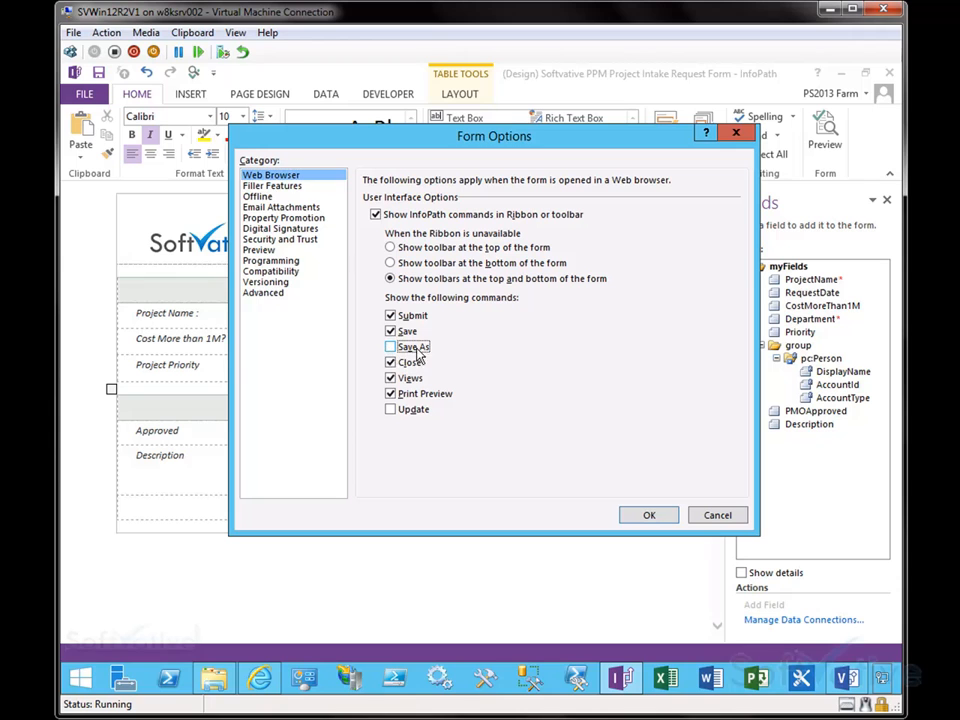
left_click(390, 410)
Step: Browse the Filler Features, Offline, Email Attachments and Property Promotion categories of Form Options
left_click(268, 187)
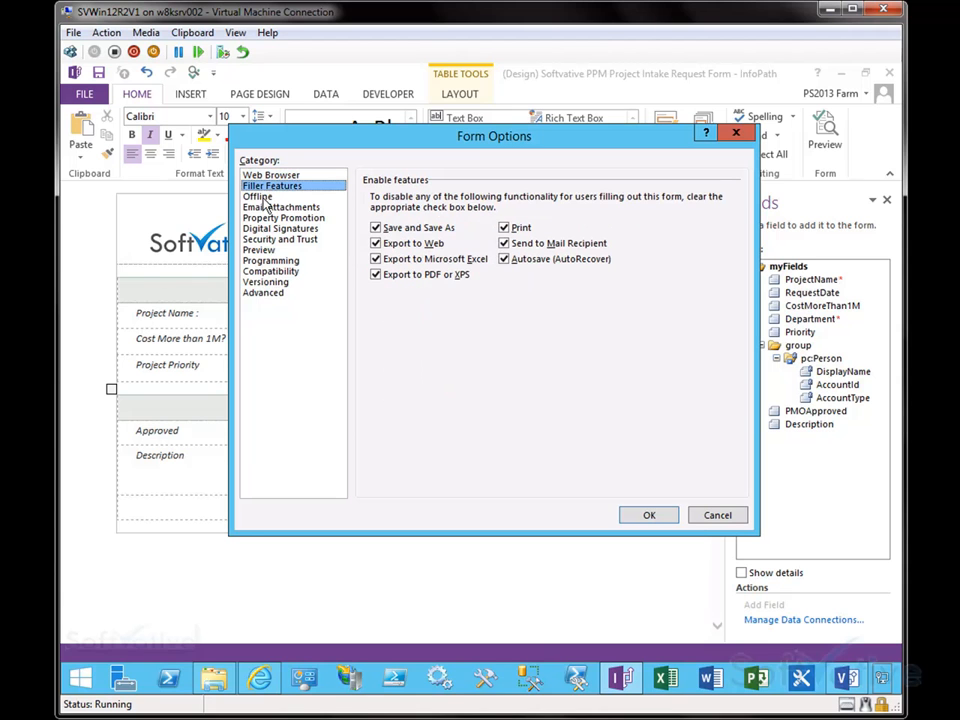
left_click(265, 197)
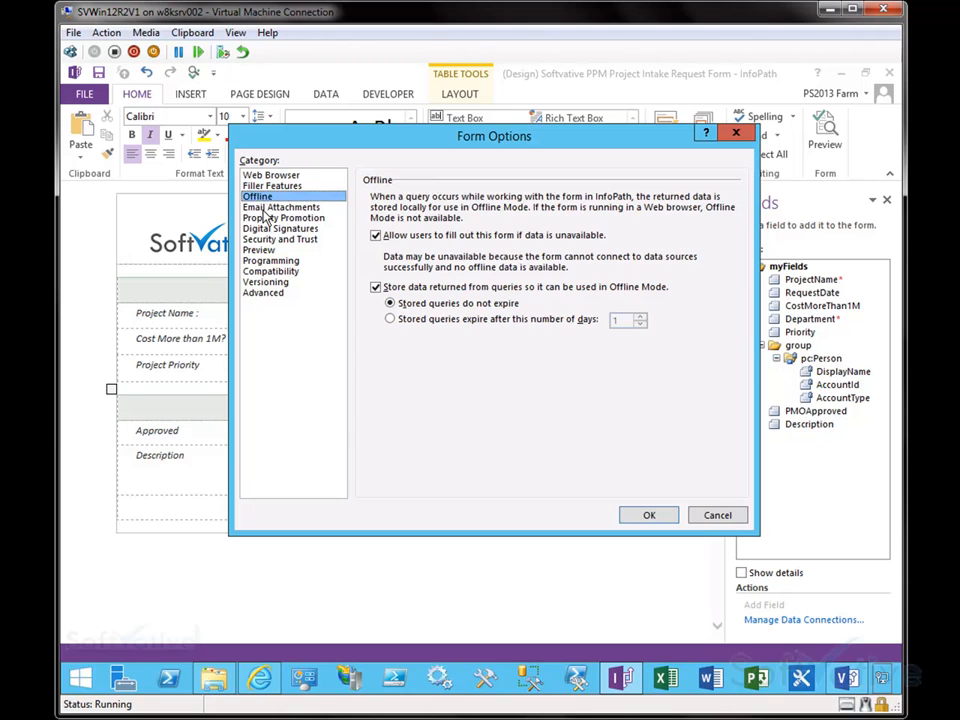
left_click(267, 208)
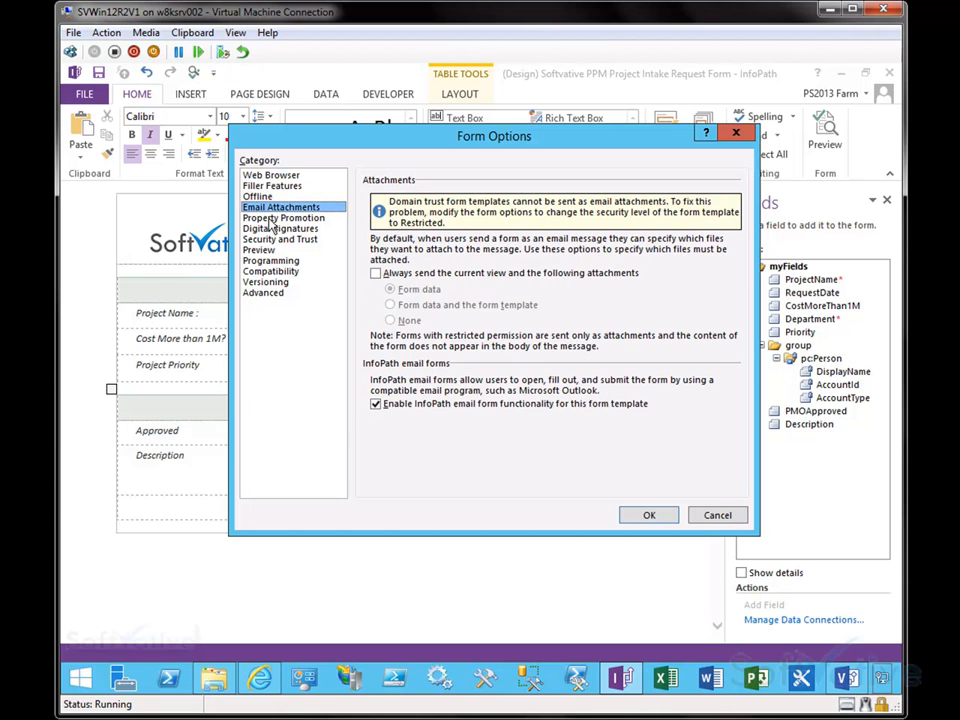
left_click(271, 220)
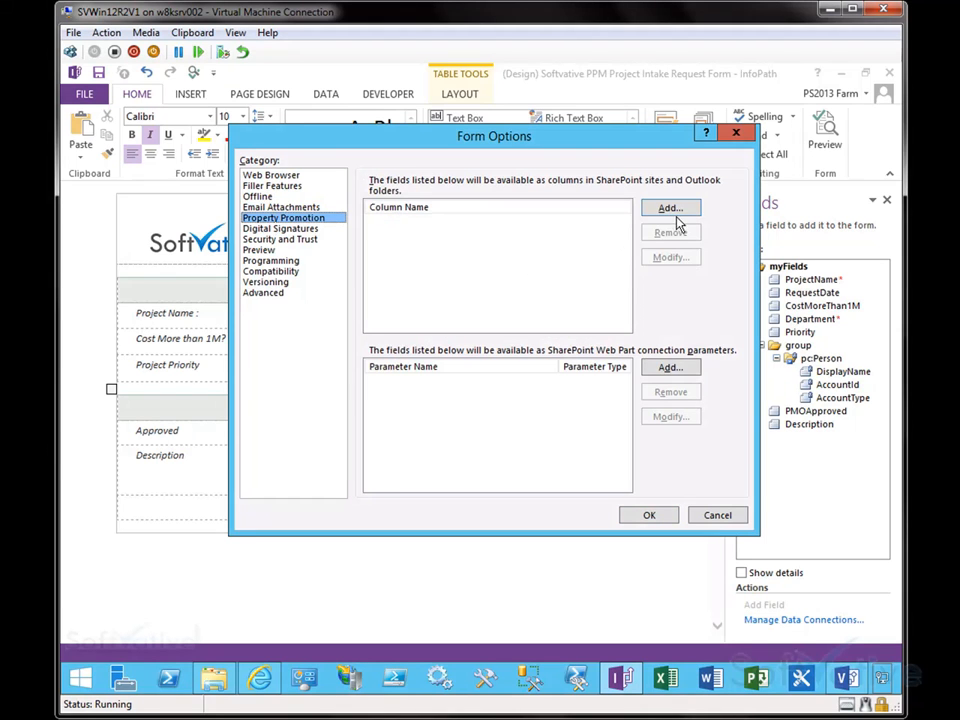
left_click_drag(388, 150, 328, 145)
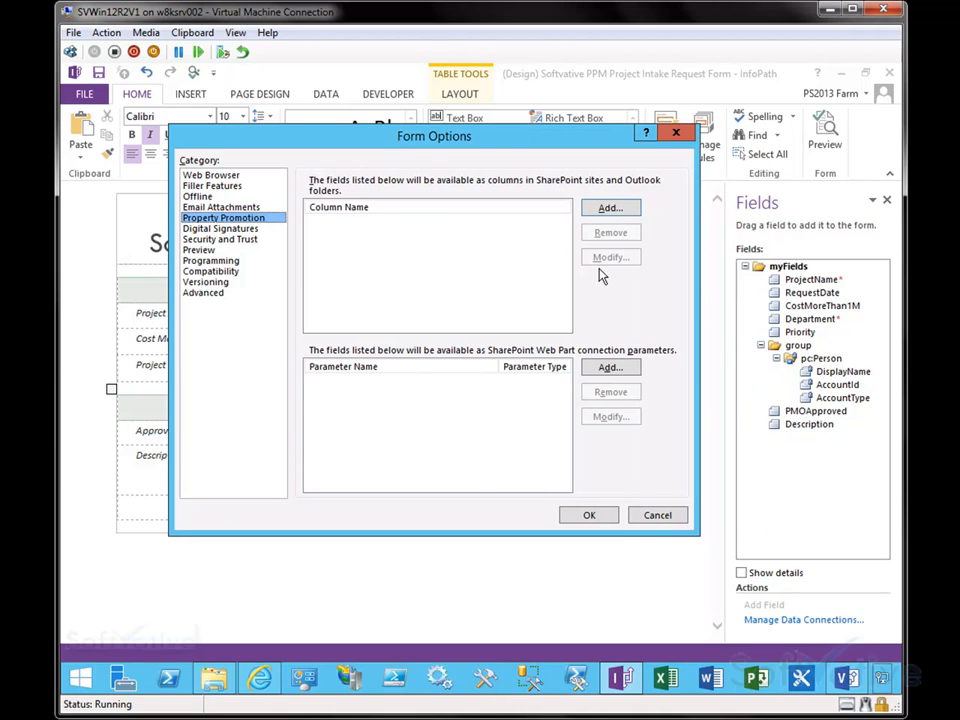
Step: Promote ProjectName, RequestDate, CostMoreThan1M and Department as SharePoint columns
left_click(610, 208)
left_click(362, 247)
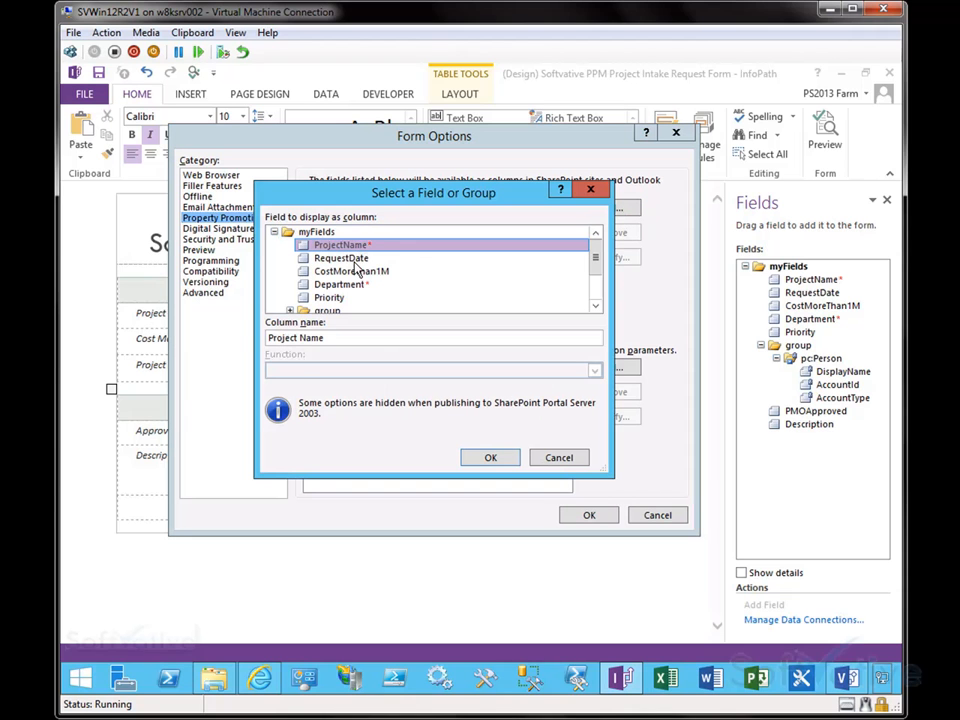
left_click(484, 456)
left_click(606, 211)
left_click(360, 245)
left_click(490, 457)
left_click(608, 208)
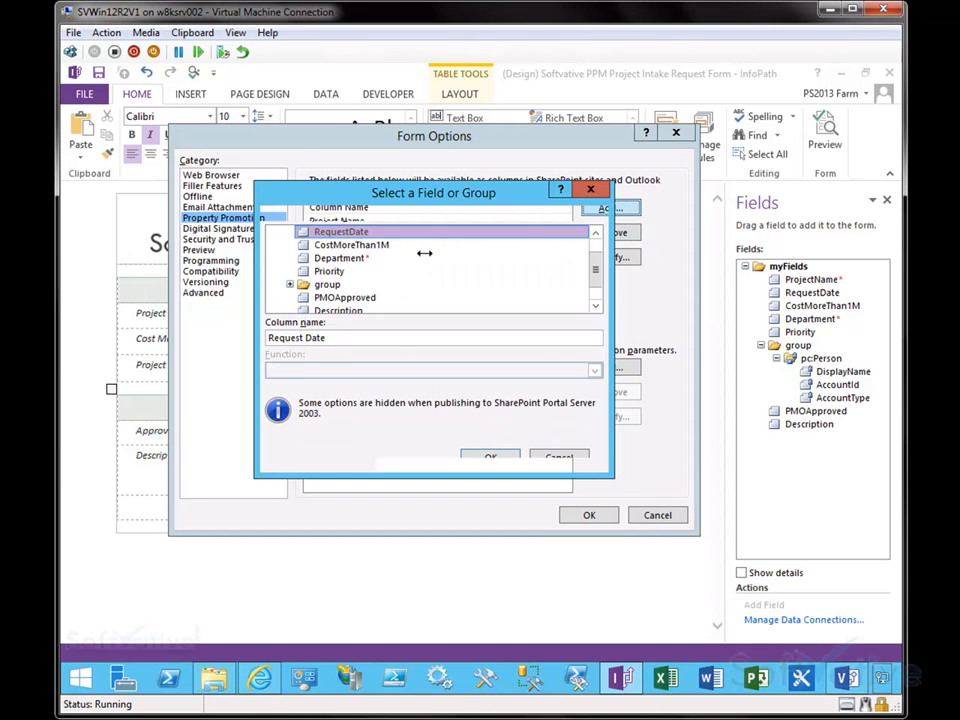
left_click(351, 245)
left_click(490, 456)
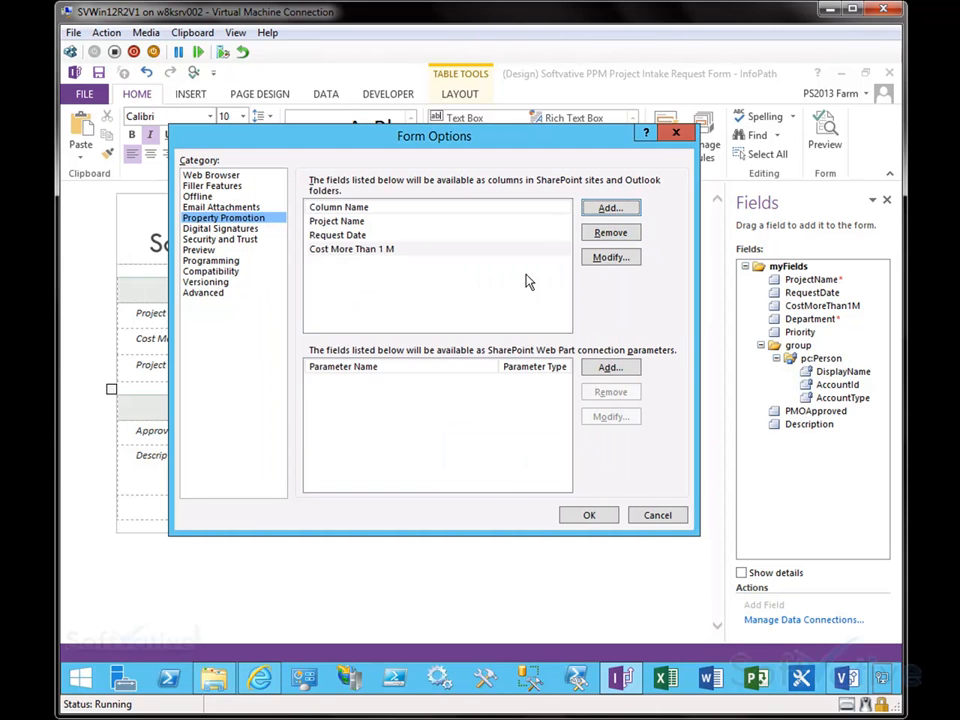
left_click(612, 209)
left_click(340, 245)
left_click(489, 457)
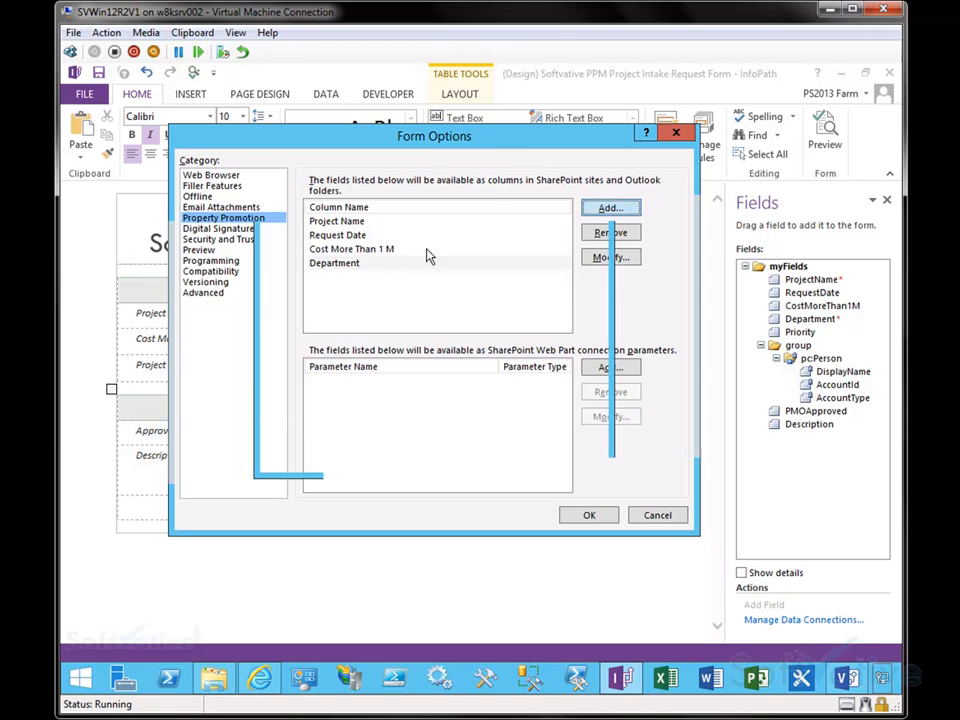
Step: Promote Priority, PMOApproved and Description as SharePoint columns
left_click(610, 208)
left_click(330, 245)
left_click(490, 457)
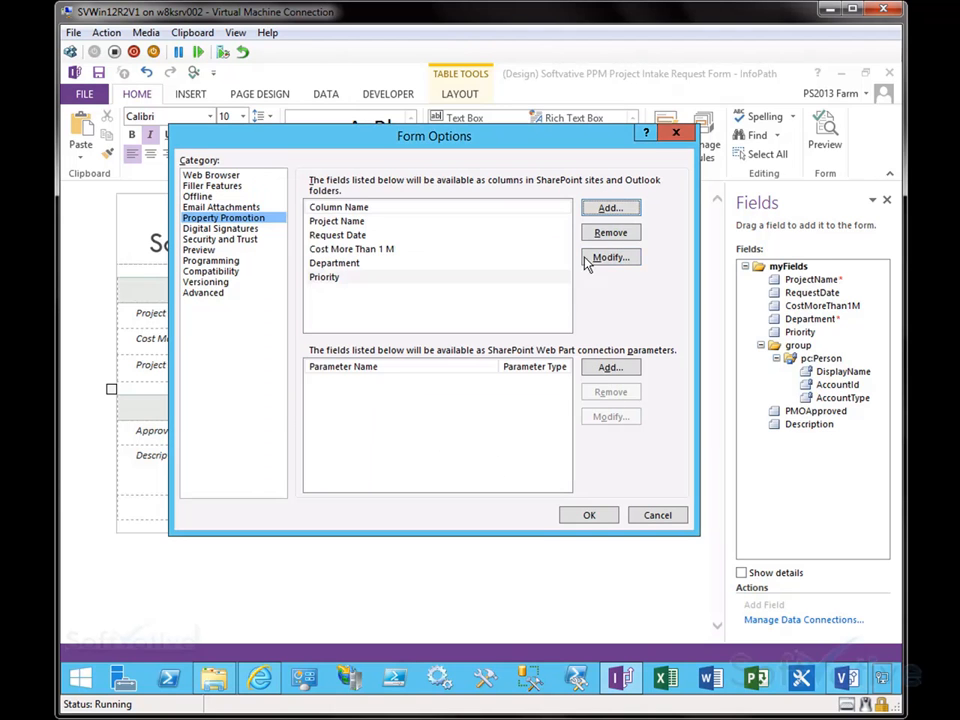
left_click(611, 209)
left_click(345, 272)
left_click(490, 457)
left_click(611, 209)
left_click(340, 283)
left_click(491, 457)
Step: Promote the pc:Person DisplayName field as a column using the first function
left_click(615, 212)
left_click(290, 259)
left_click(306, 270)
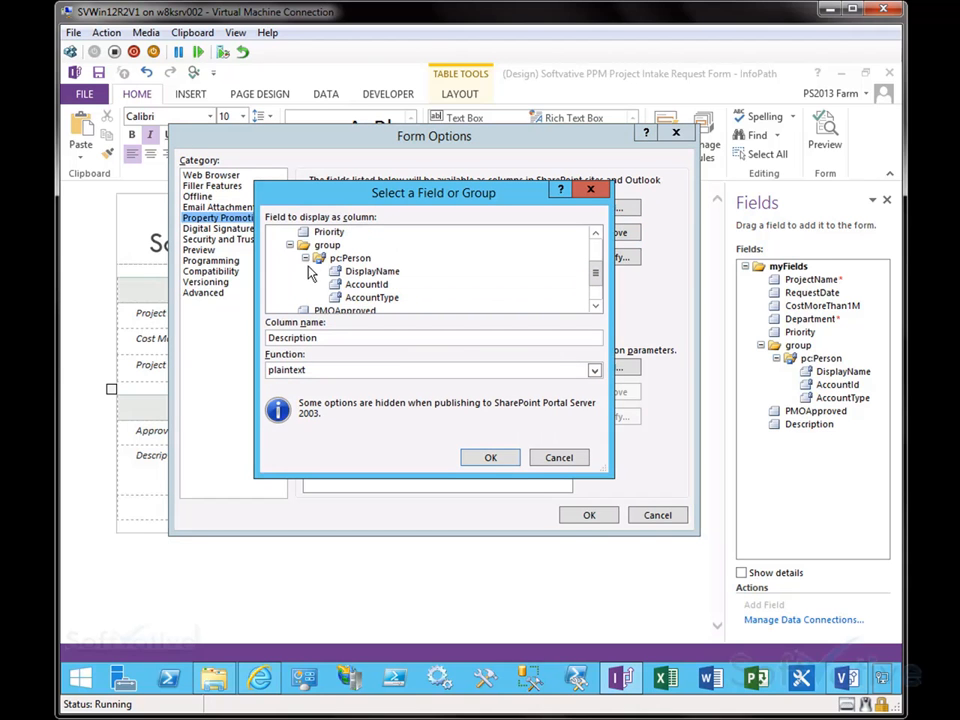
left_click(374, 272)
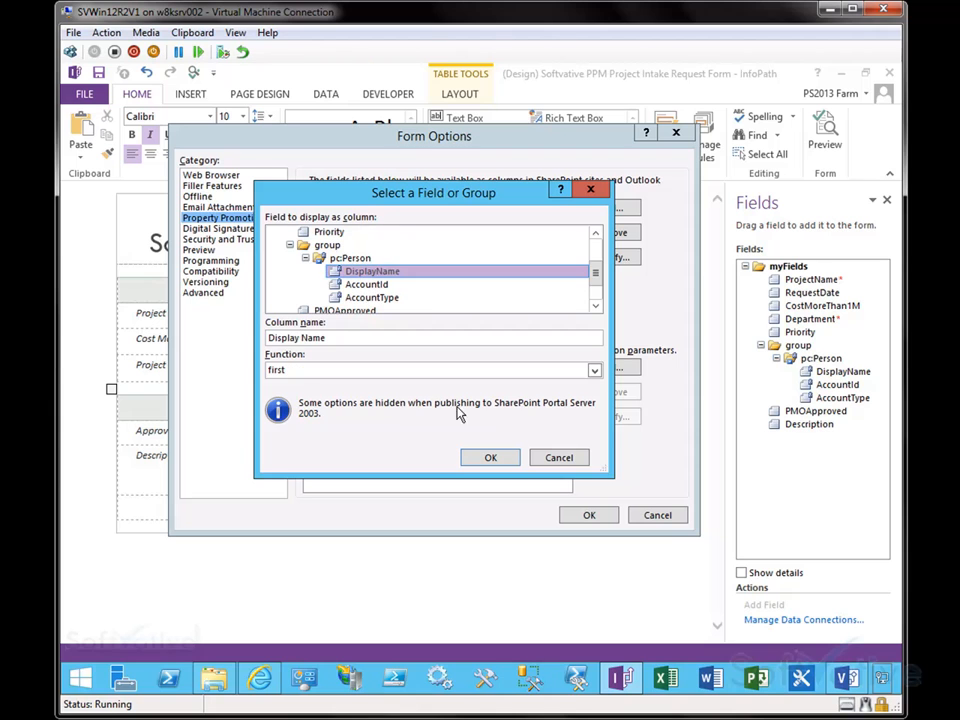
left_click(433, 372)
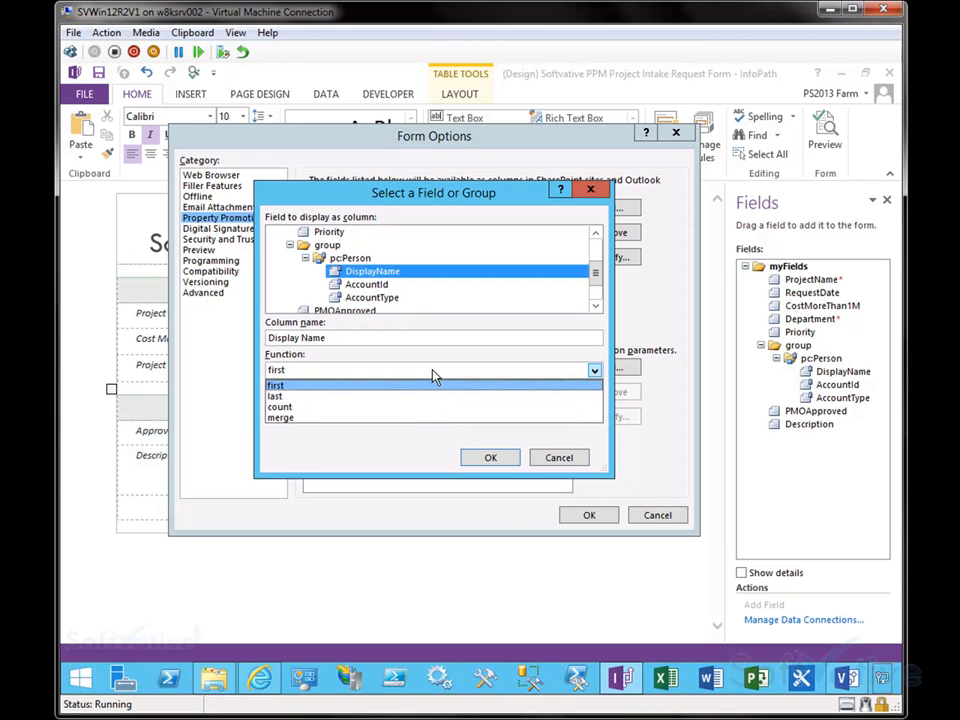
left_click(376, 385)
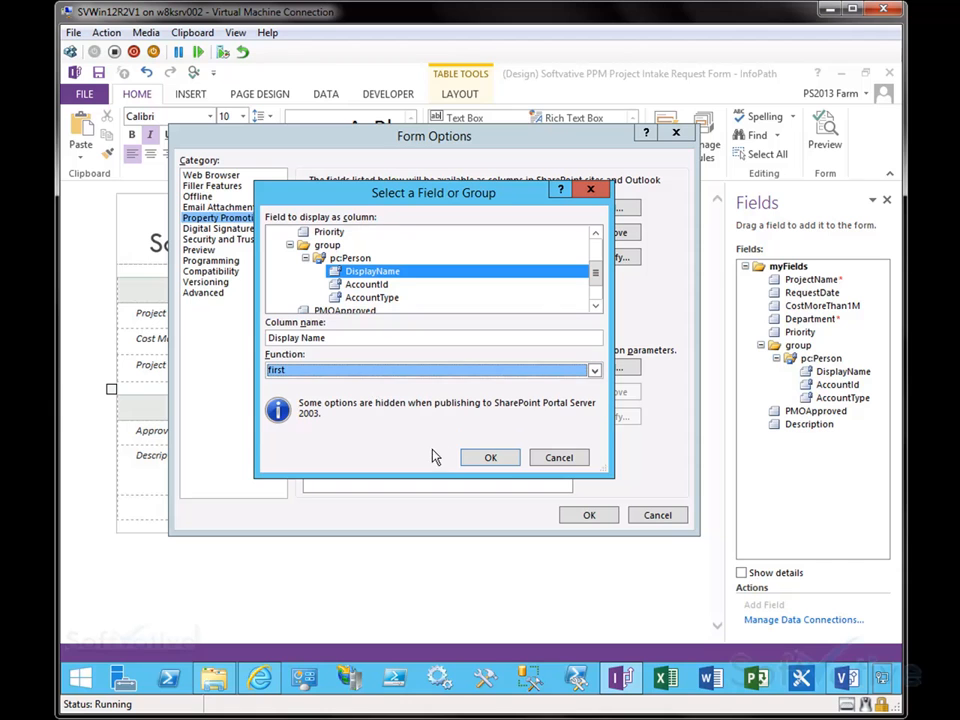
left_click(497, 457)
left_click(382, 321)
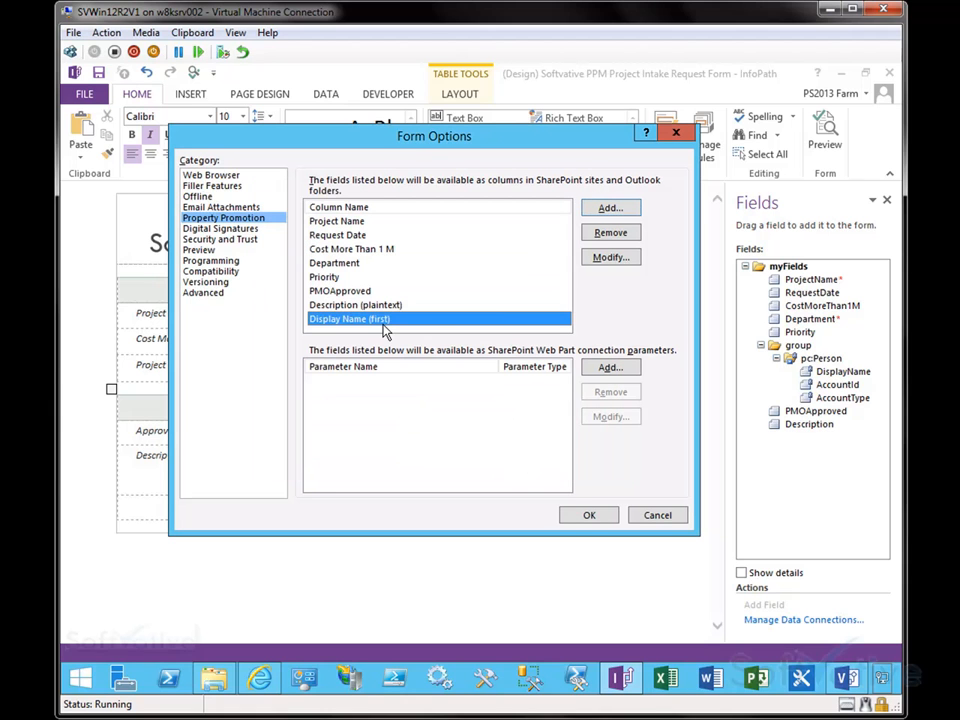
Step: Browse the Digital Signatures, Security and Trust, and Preview categories of Form Options
left_click(609, 368)
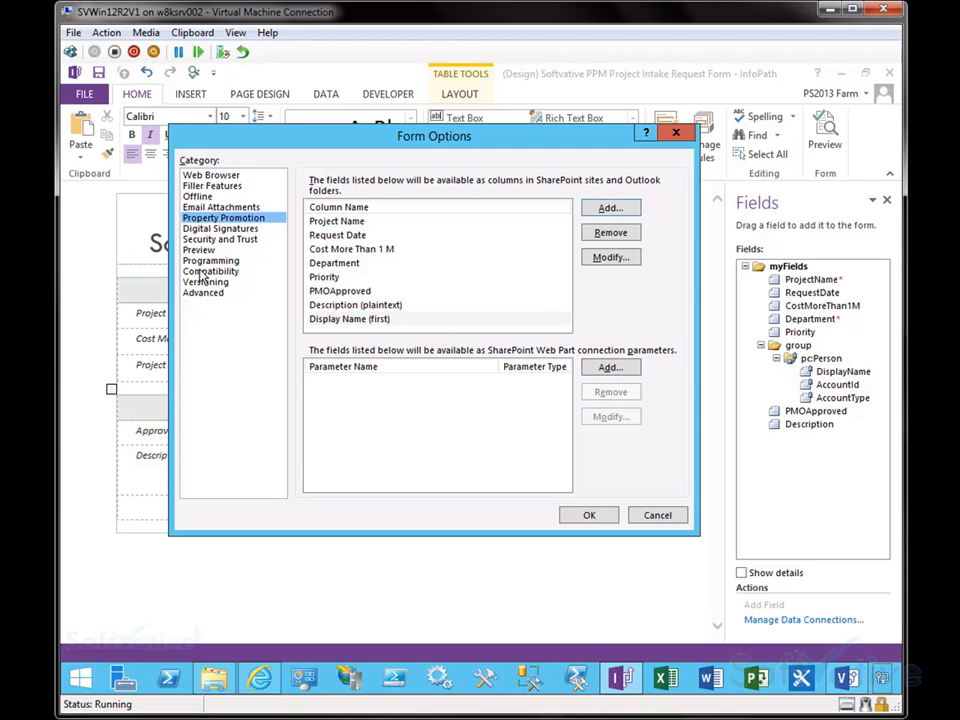
left_click(201, 231)
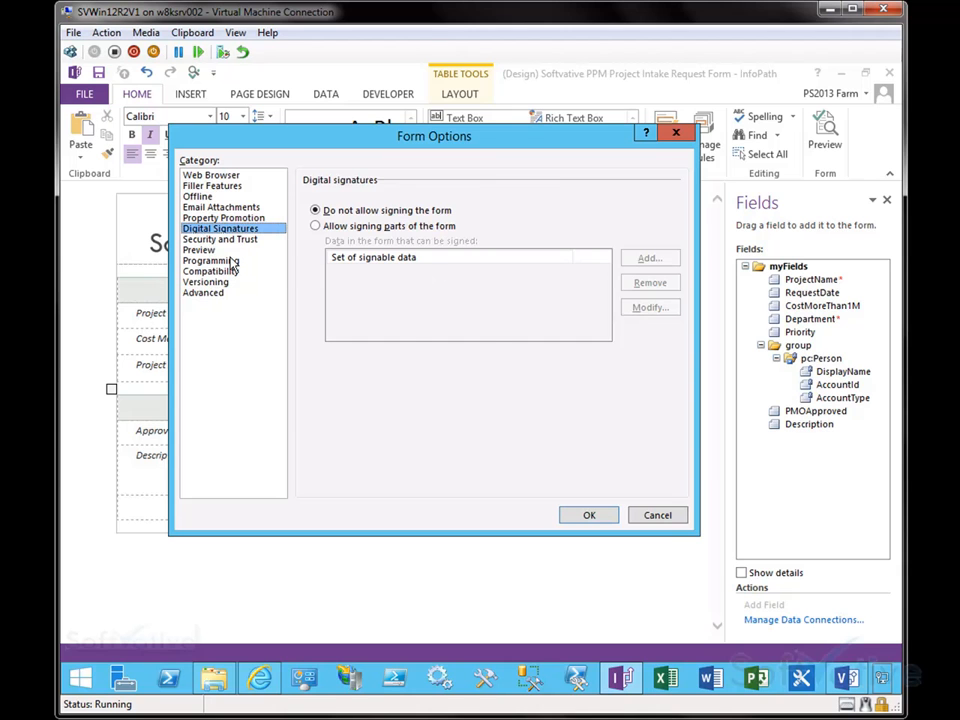
left_click(213, 242)
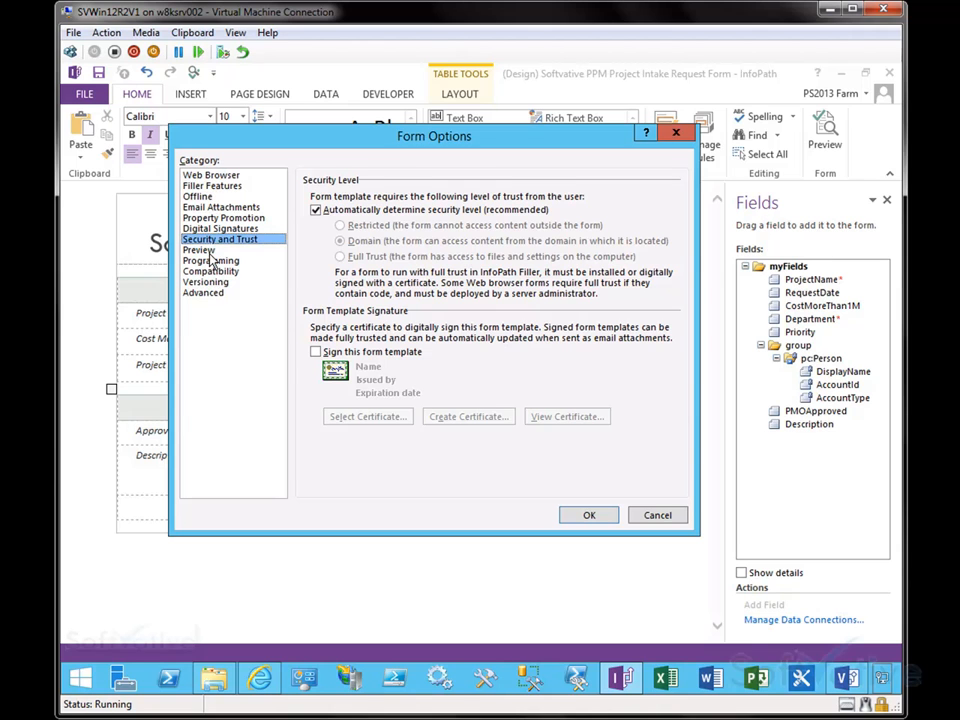
left_click(201, 250)
Step: Copy the ProjectIntake library URL from the browser's address bar
left_click(530, 288)
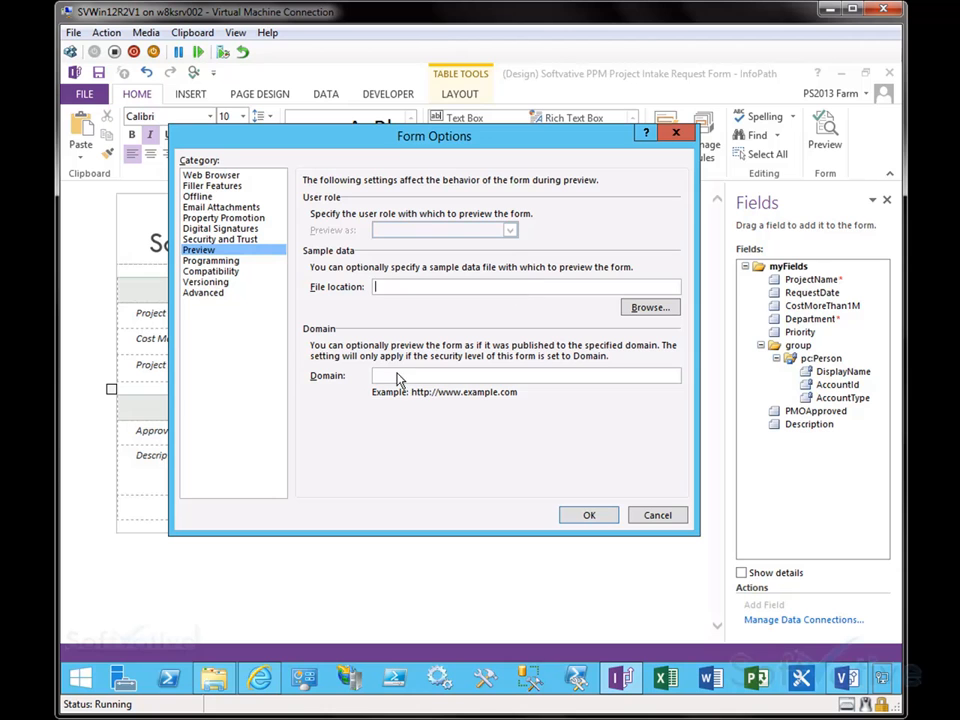
left_click(269, 681)
left_click(255, 103)
right_click(257, 103)
left_click(272, 152)
left_click(826, 80)
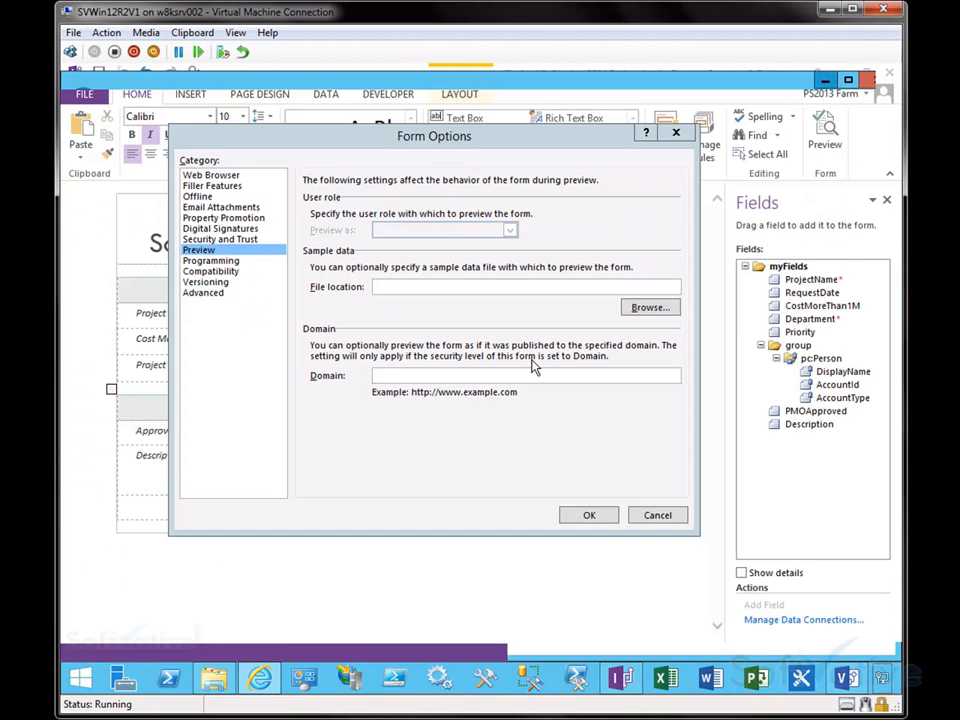
left_click(452, 377)
key("ctrl+v")
left_click_drag(456, 376, 613, 379)
key("Delete")
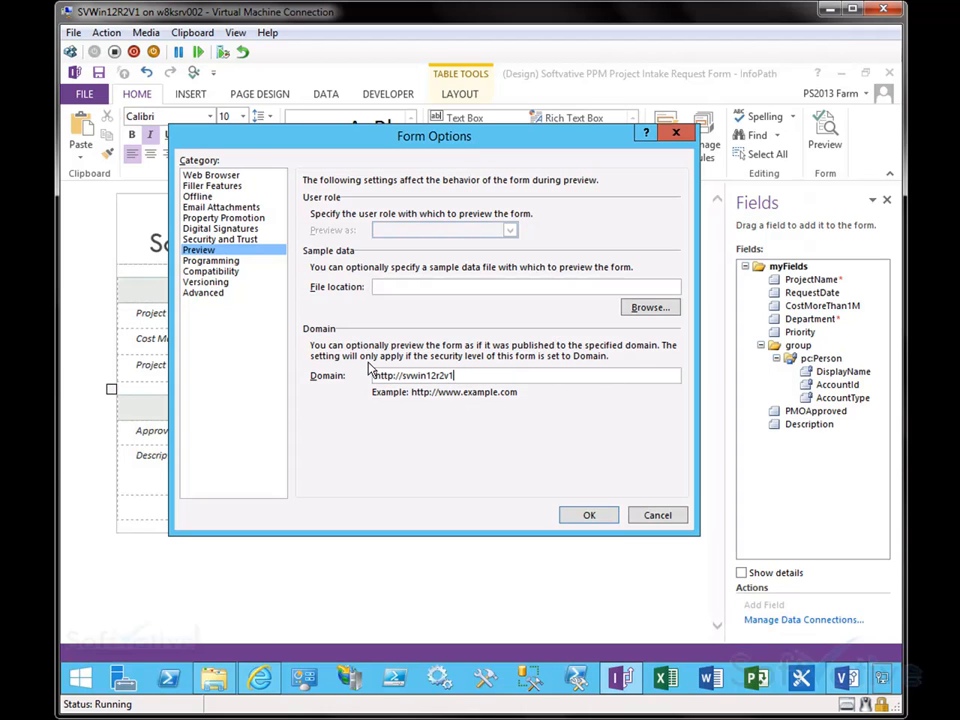
left_click_drag(462, 375, 354, 375)
key("Delete")
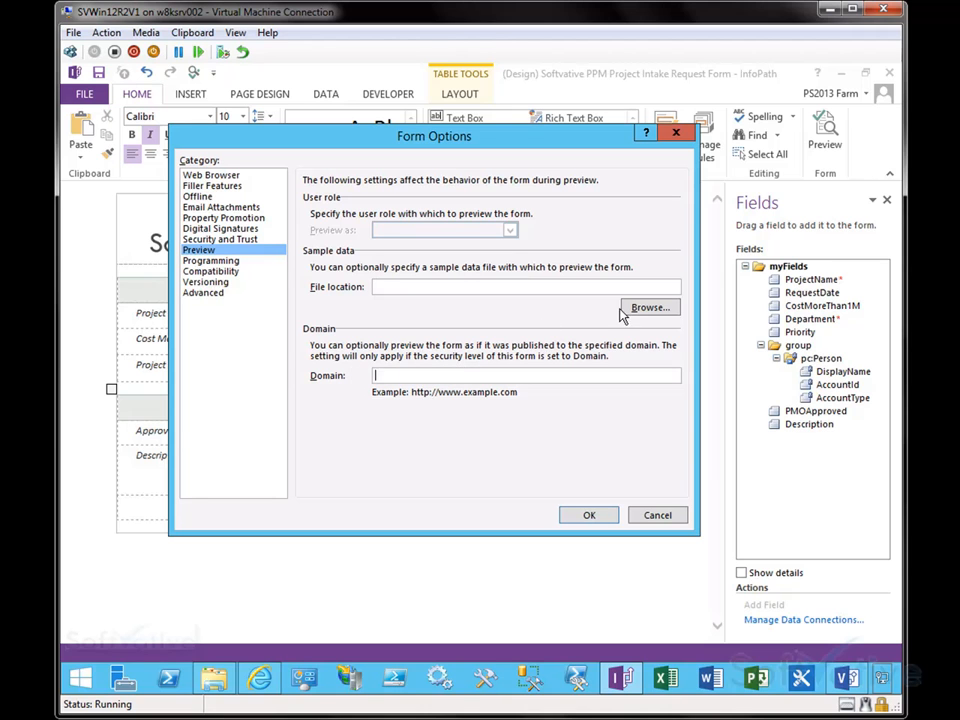
Step: Review the Programming category's code language and target version options without changing them
left_click(212, 271)
left_click(210, 261)
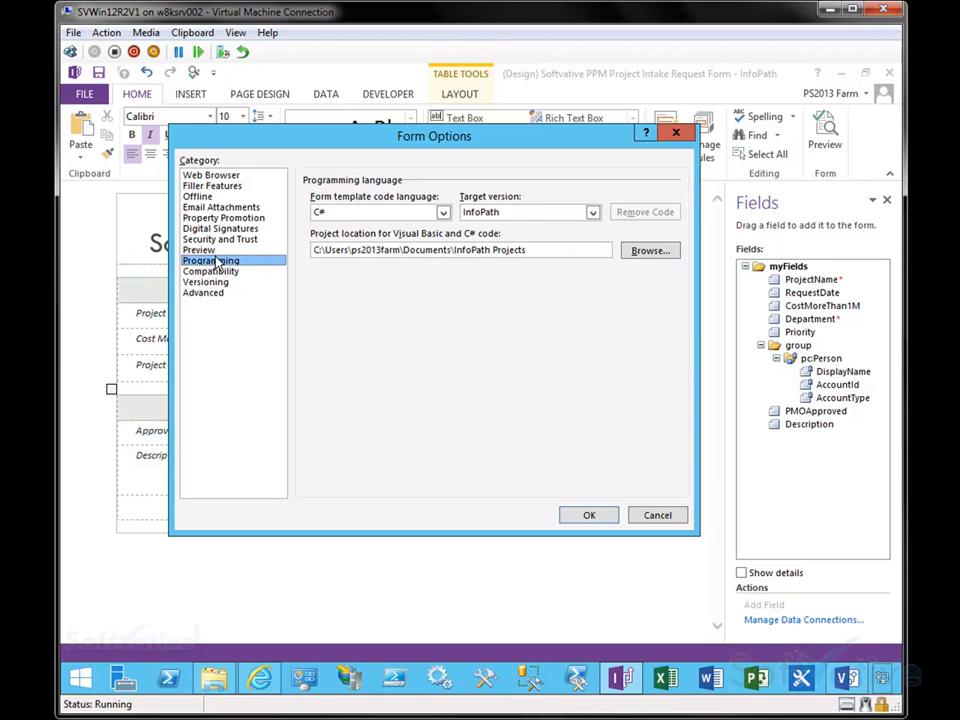
left_click(442, 213)
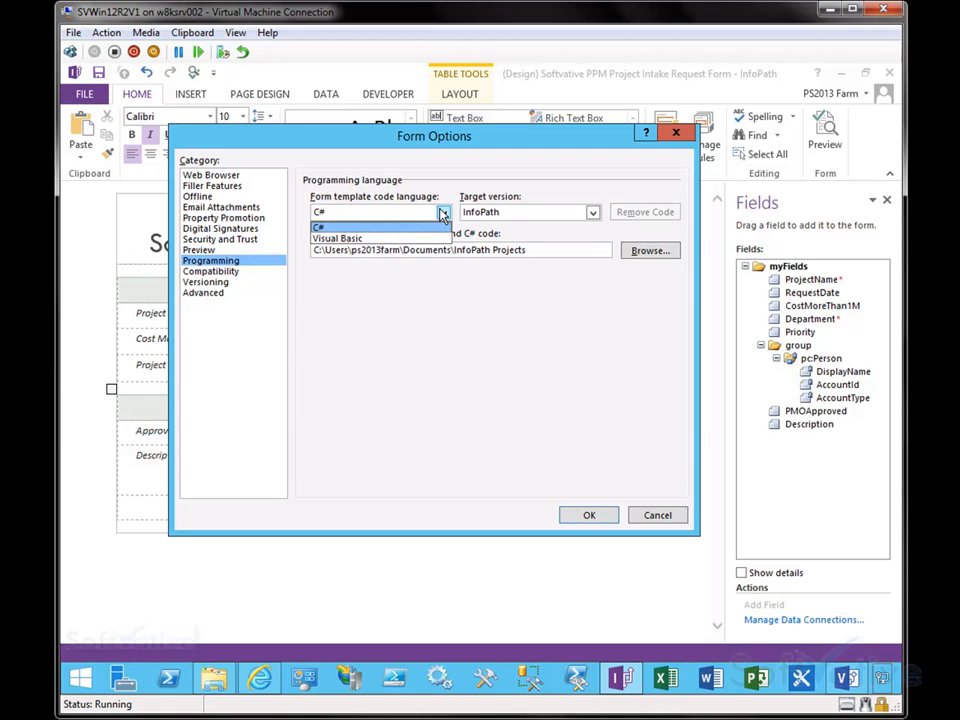
left_click(508, 354)
left_click(594, 213)
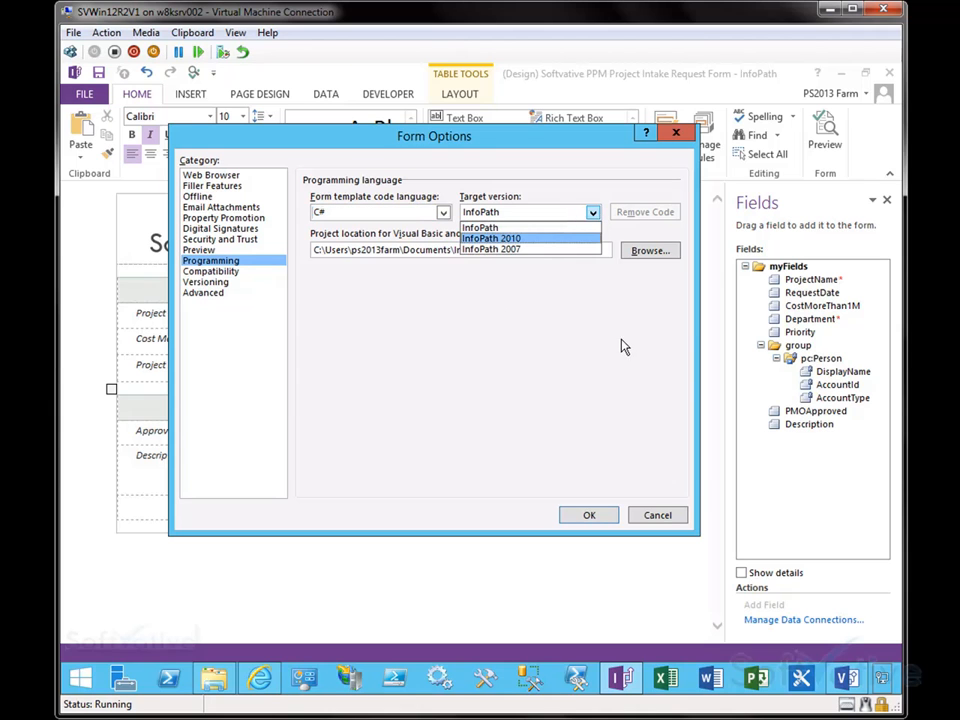
left_click(508, 336)
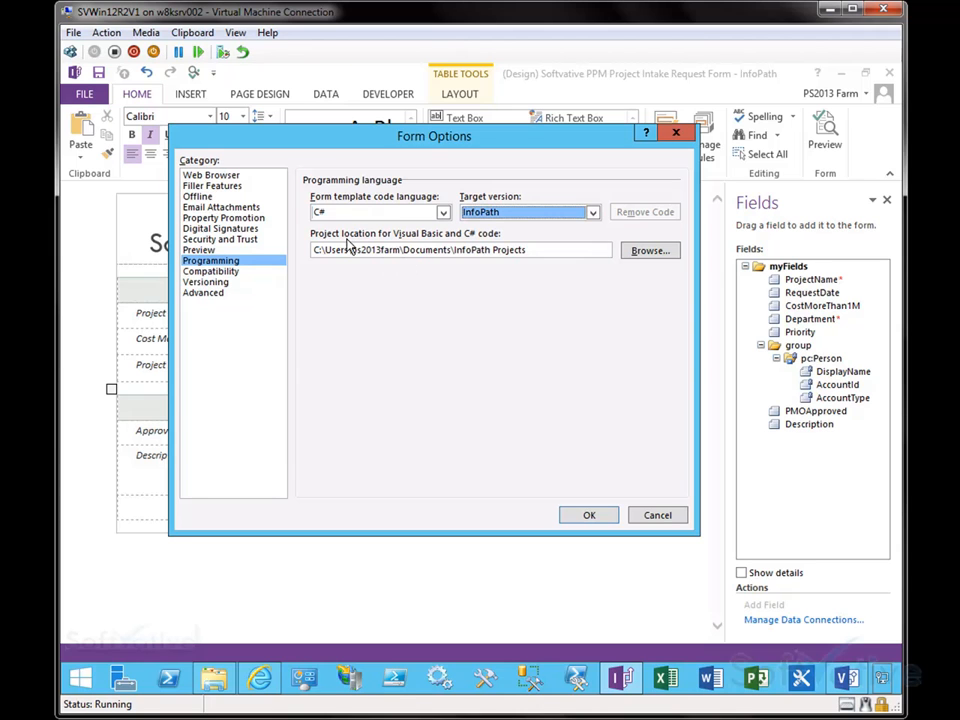
left_click(219, 272)
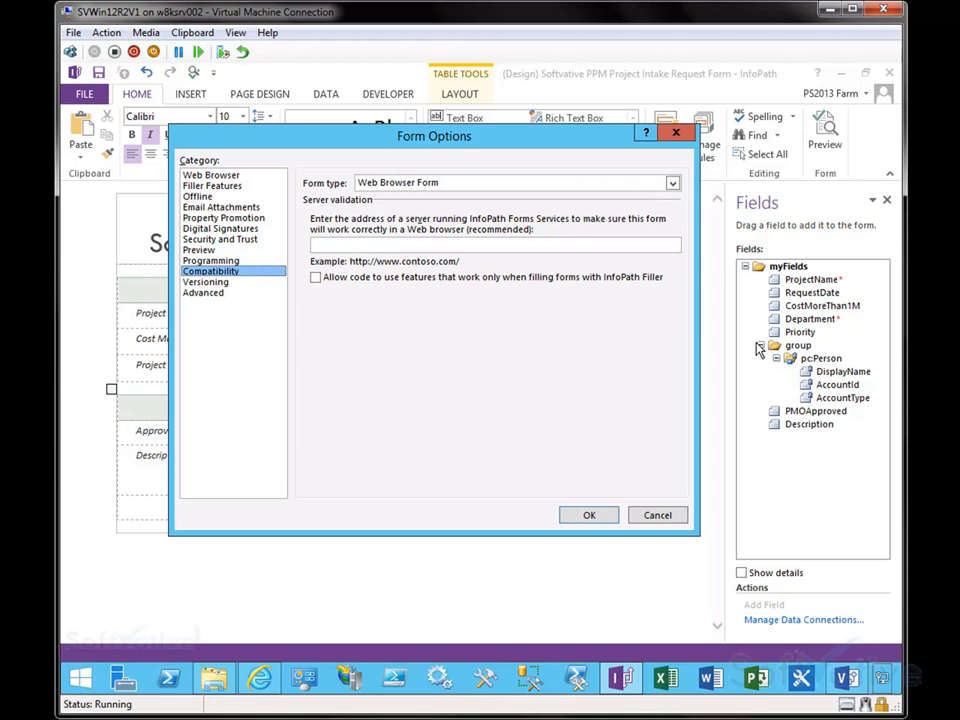
left_click(673, 185)
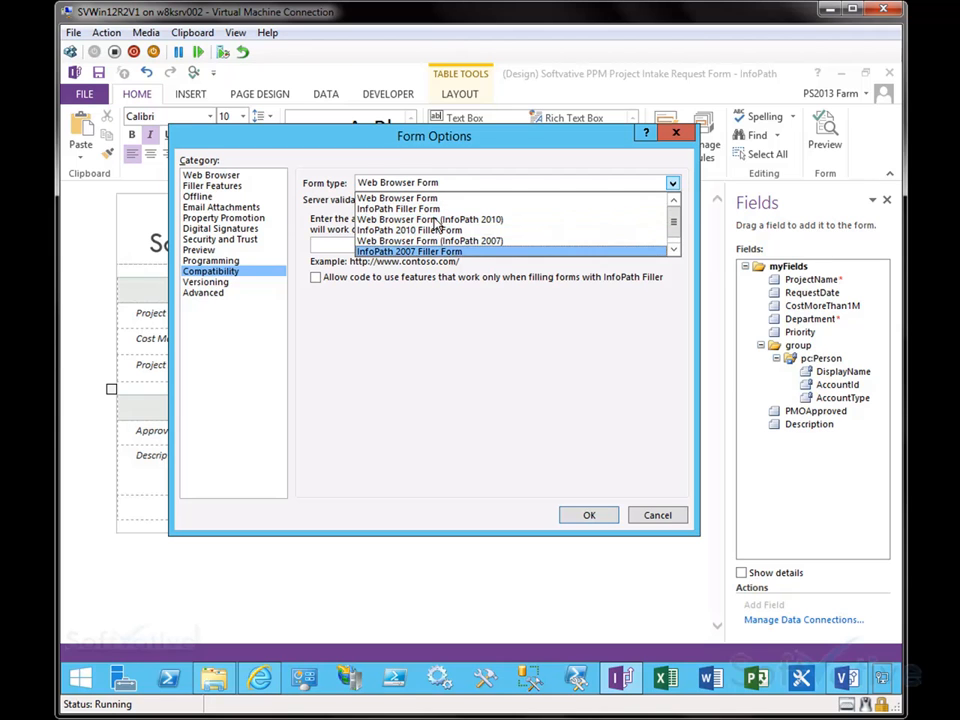
left_click(433, 342)
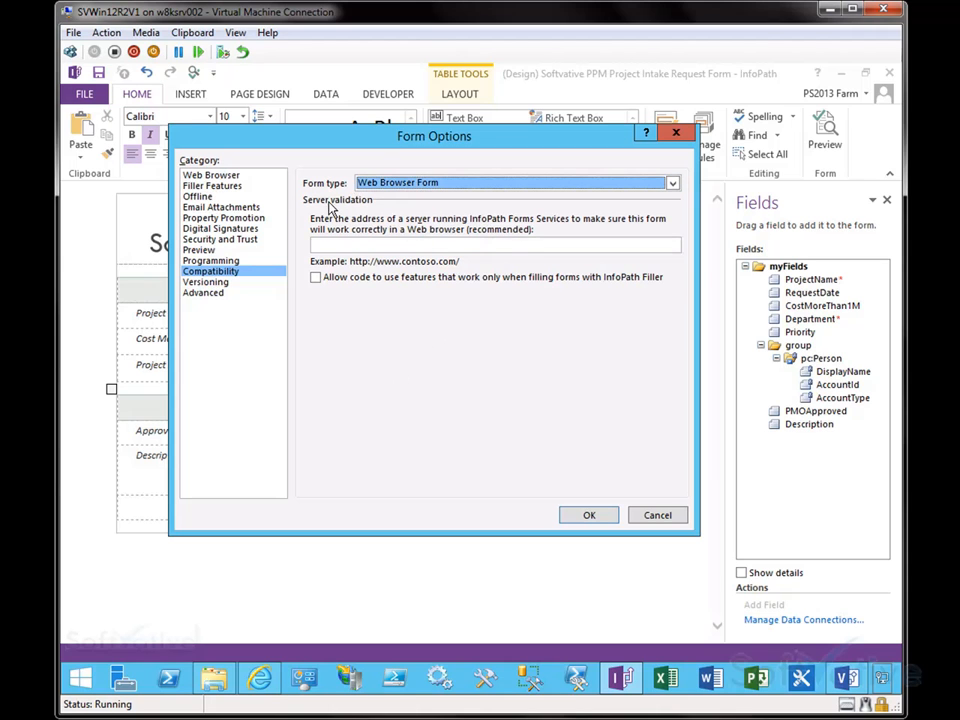
left_click(393, 242)
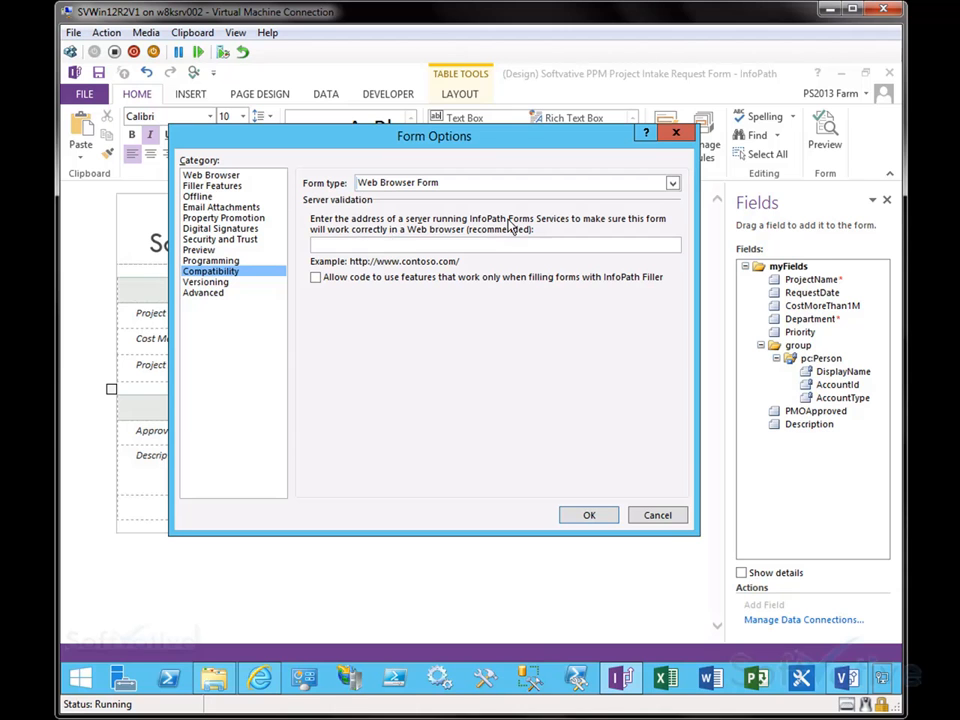
key("ctrl+v")
left_click_drag(398, 245, 503, 246)
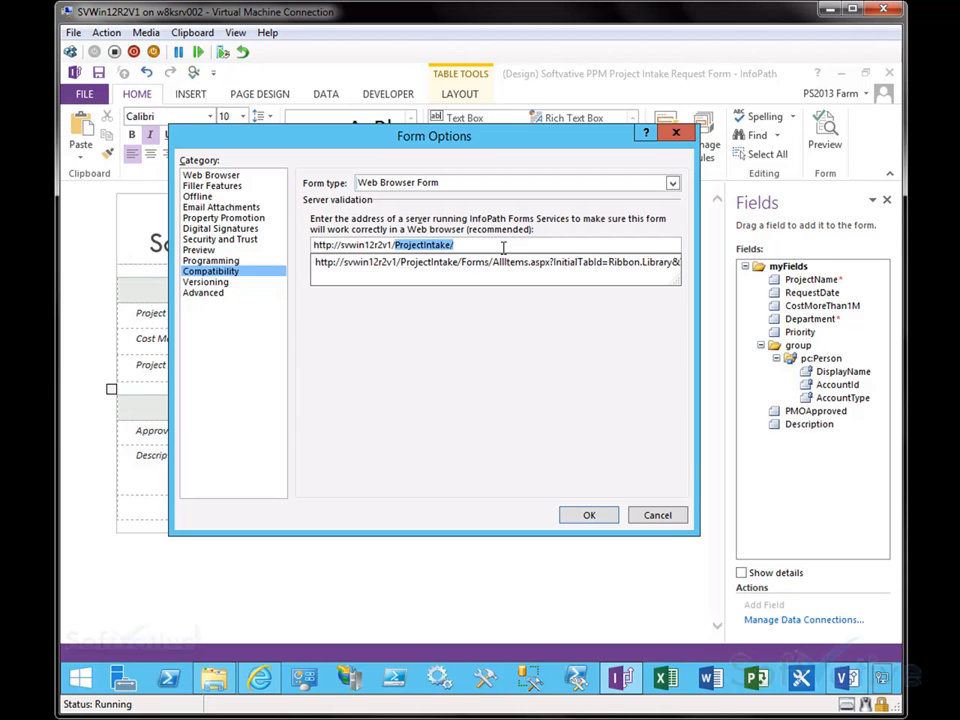
key("BackSpace")
left_click(538, 222)
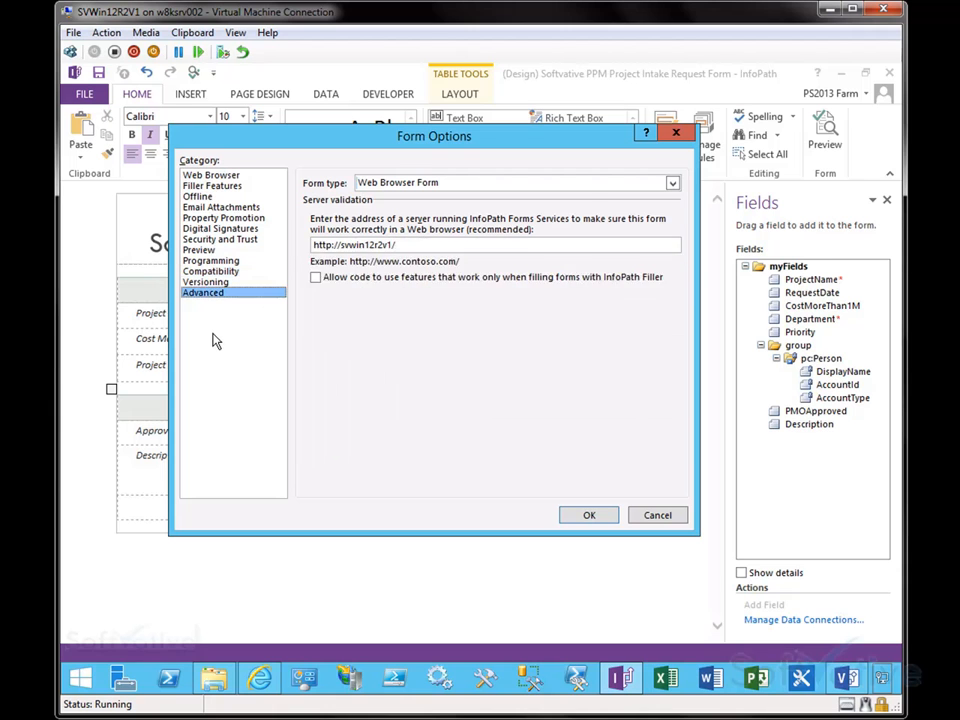
Step: Review the Versioning and Advanced categories, including the Edit Default Values dialog for the fields
left_click(205, 292)
left_click(219, 275)
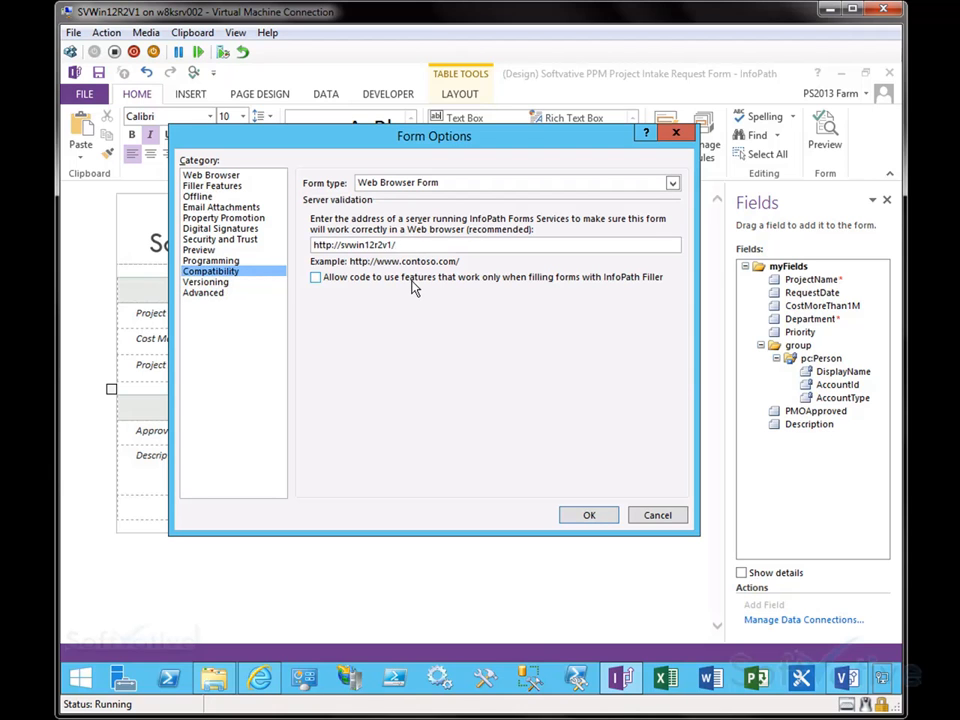
left_click(212, 283)
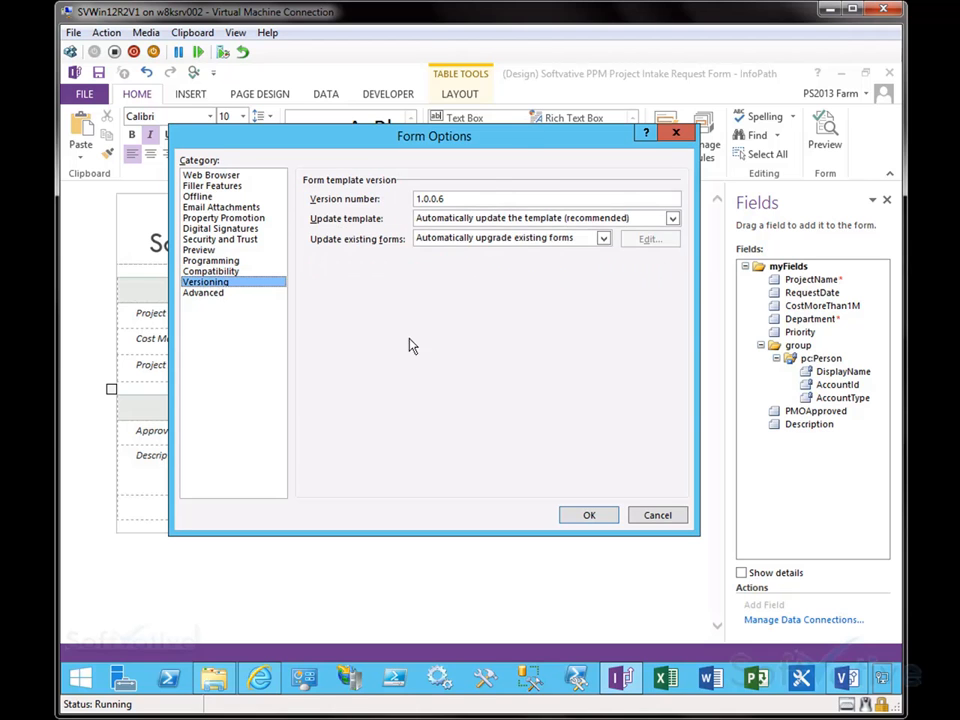
left_click(205, 293)
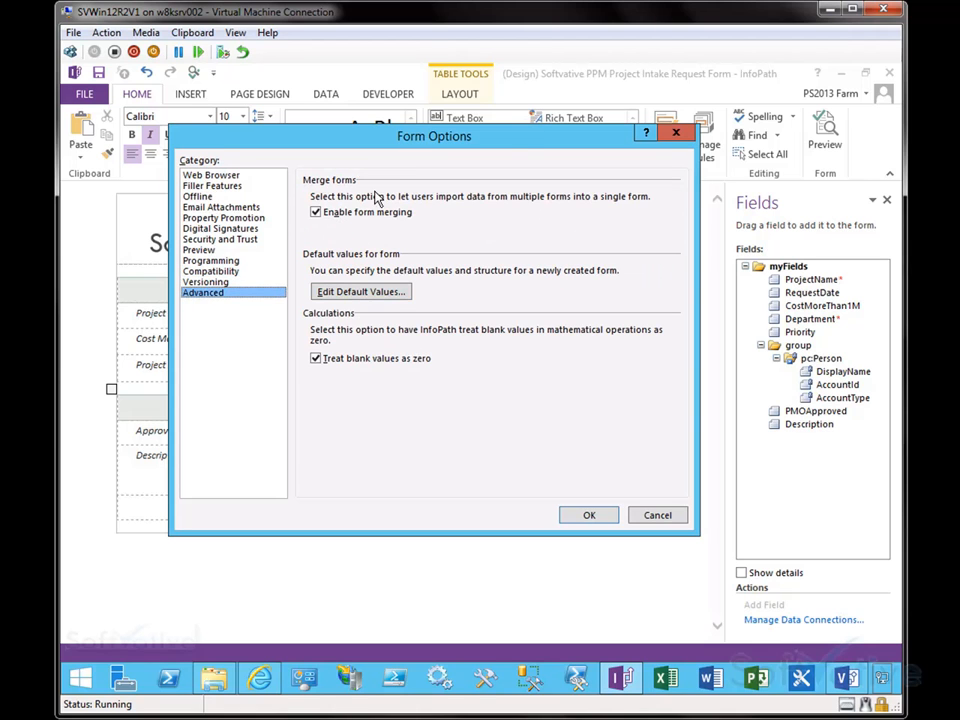
left_click(372, 292)
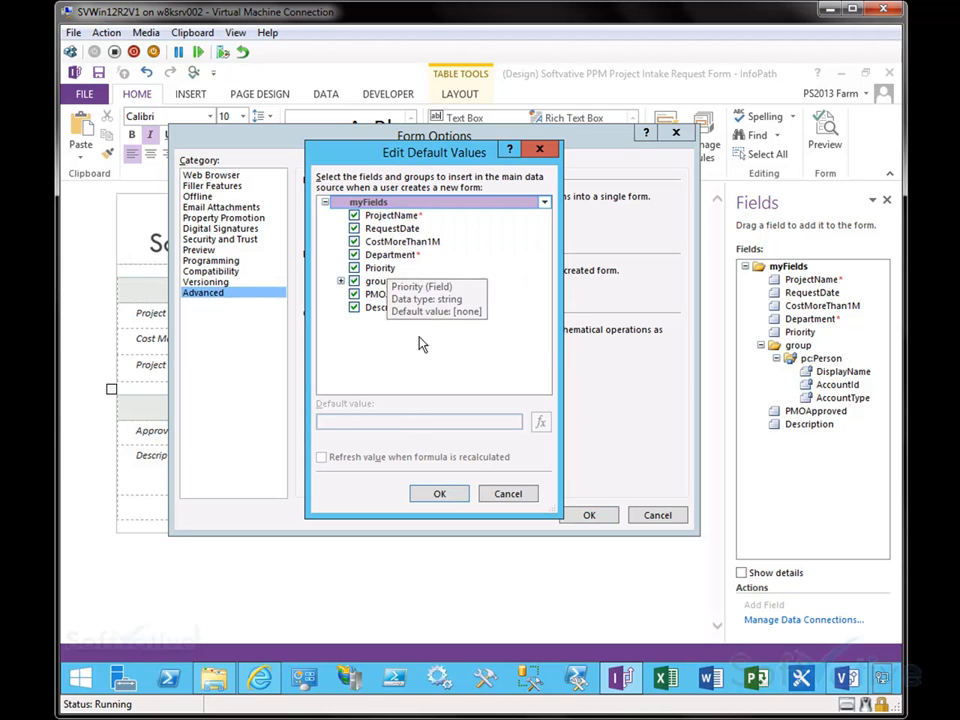
left_click(392, 216)
left_click(376, 422)
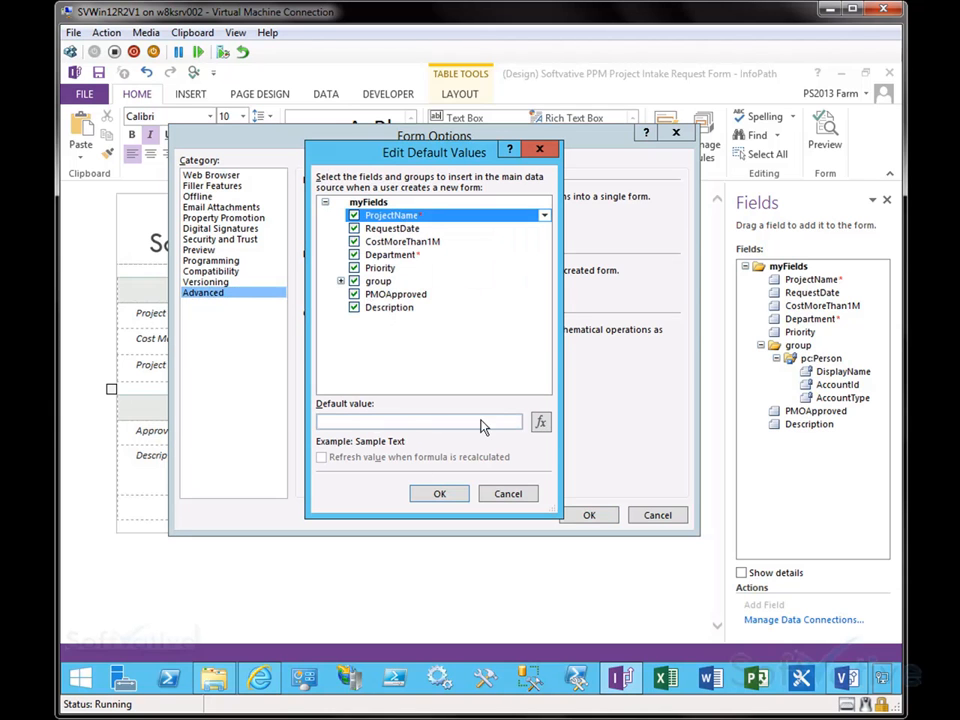
left_click(392, 228)
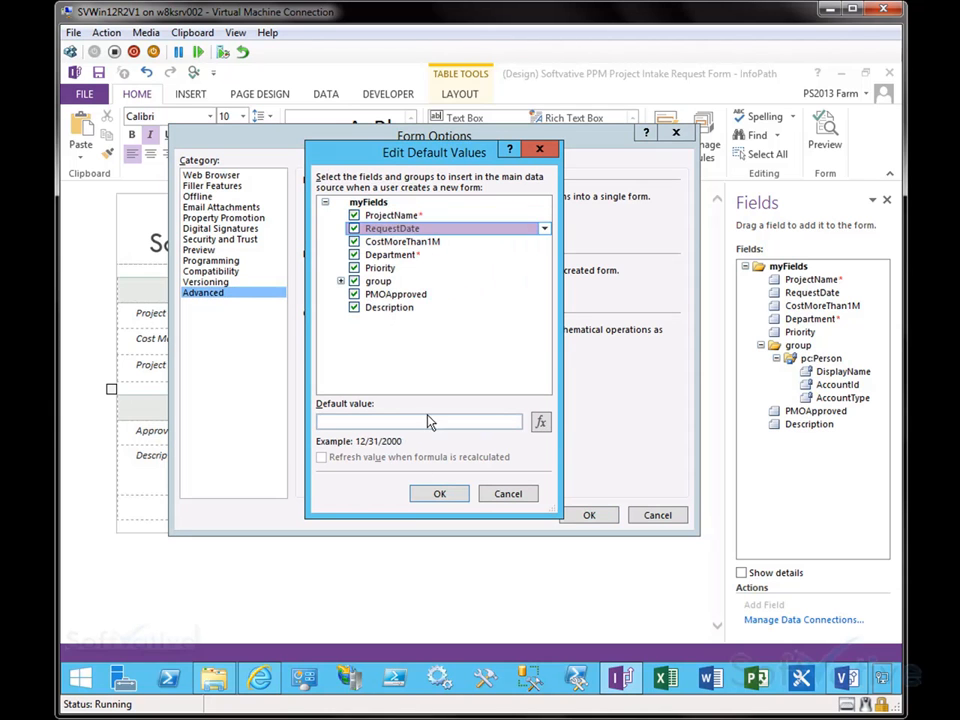
left_click(506, 494)
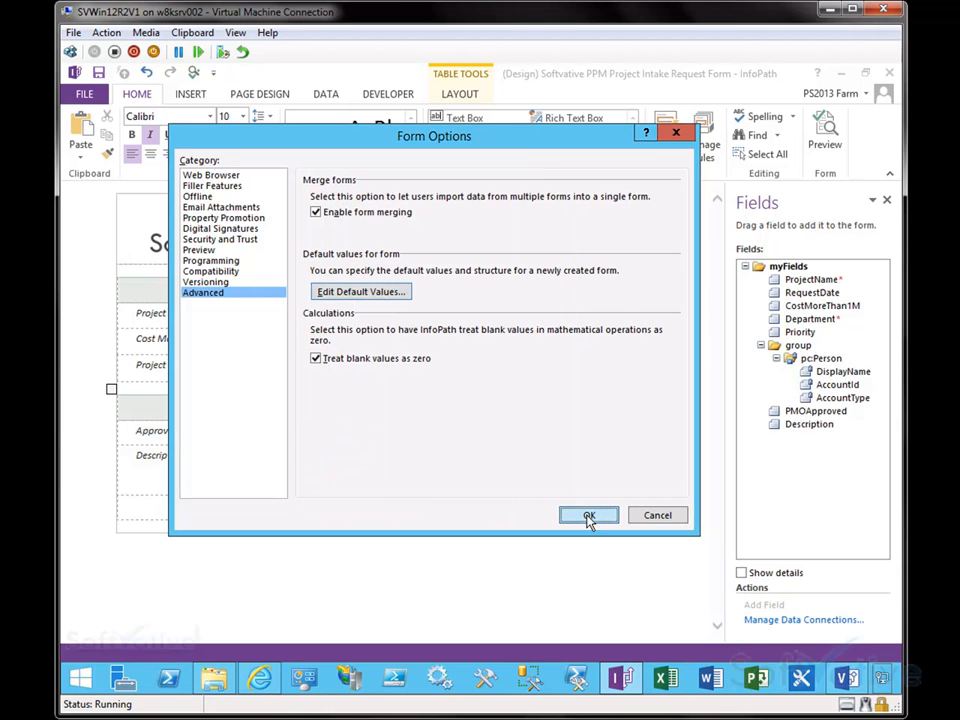
Step: Apply the form options and open the Design Checker for the form
left_click(589, 518)
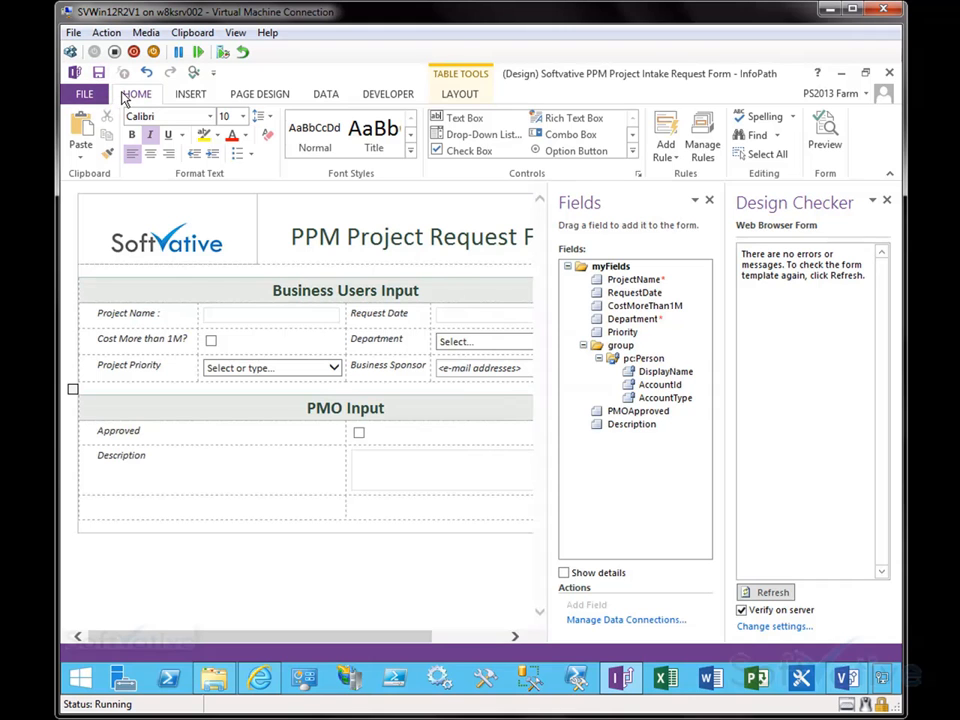
left_click(88, 97)
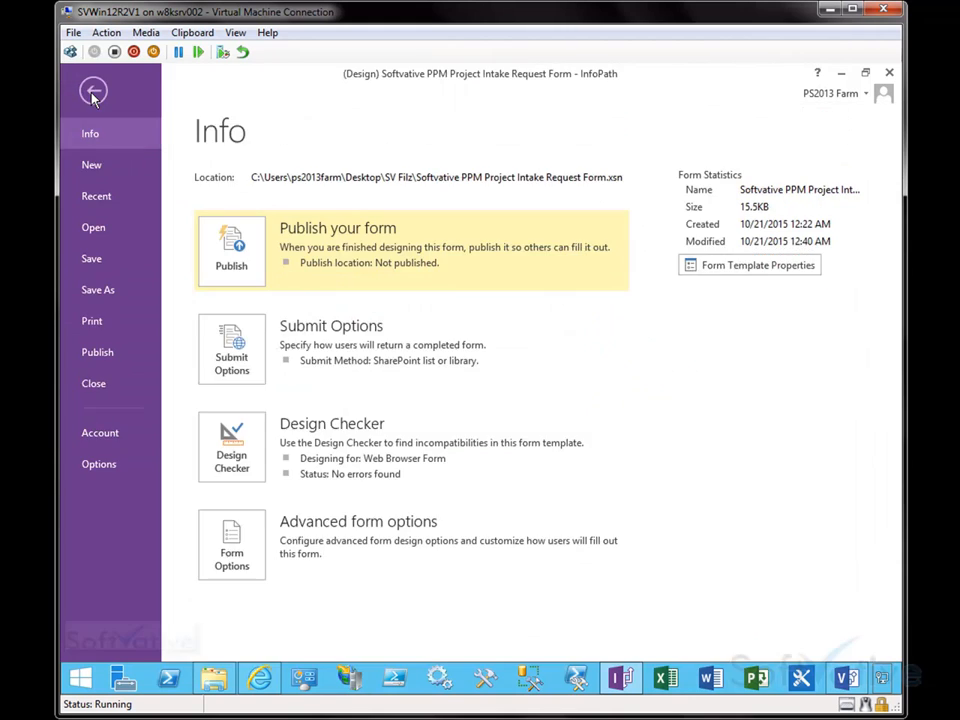
left_click(248, 448)
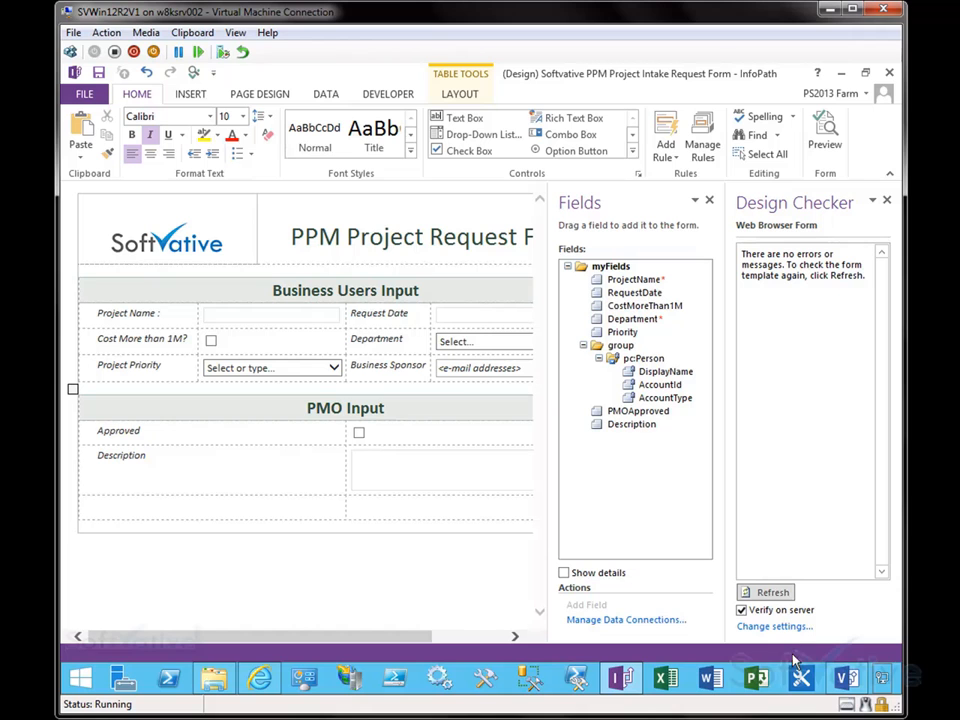
Step: Refresh the Design Checker, review its server validation settings, then close the pane
left_click(772, 592)
left_click(768, 627)
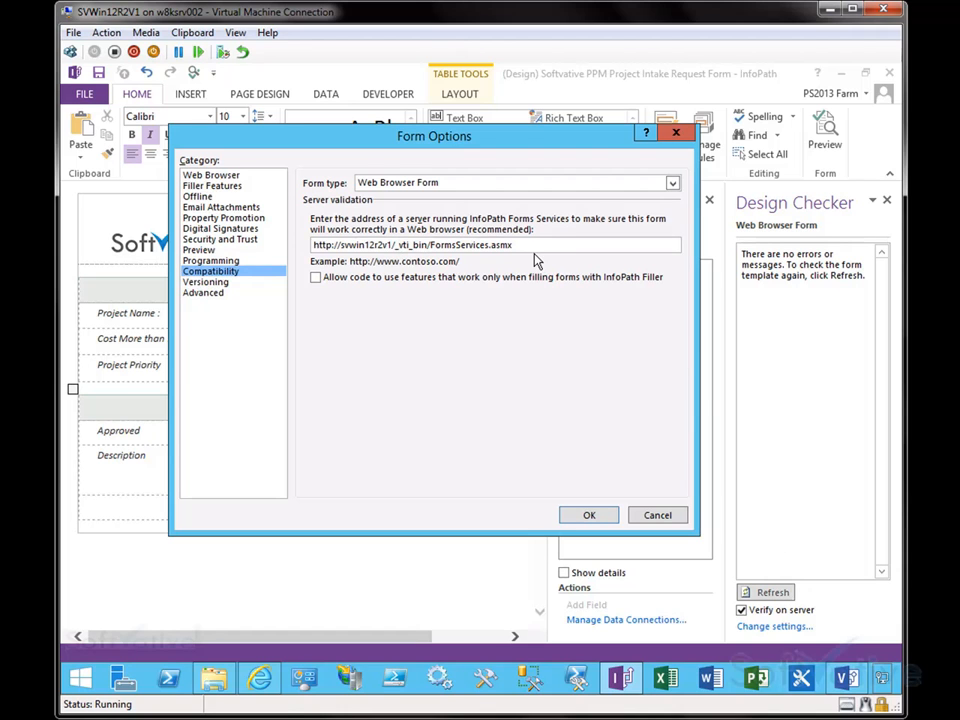
left_click_drag(396, 245, 412, 245)
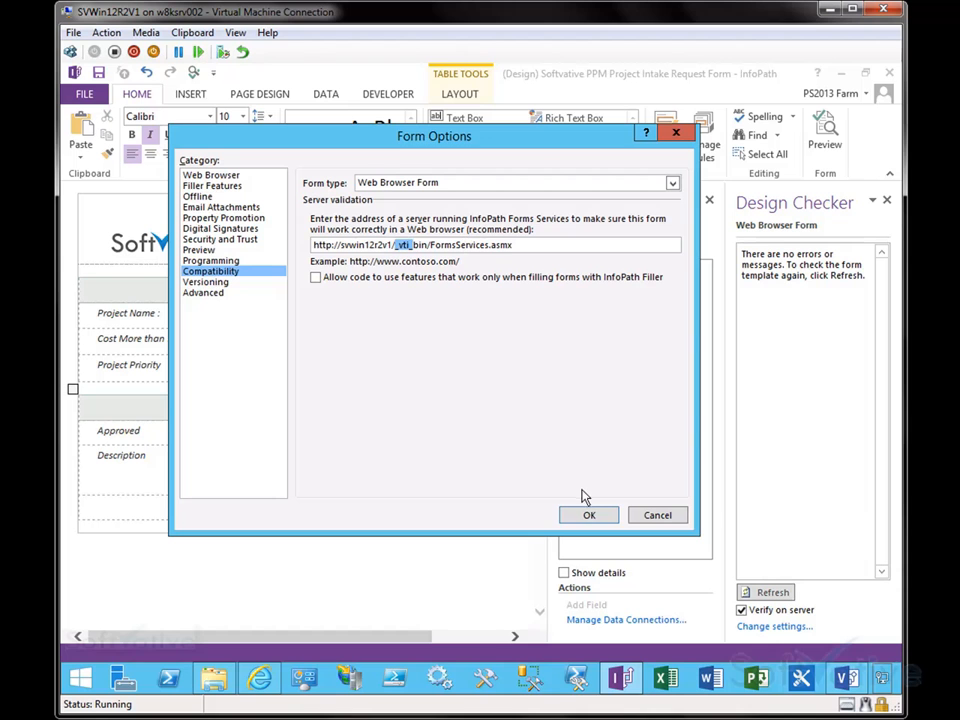
left_click(656, 516)
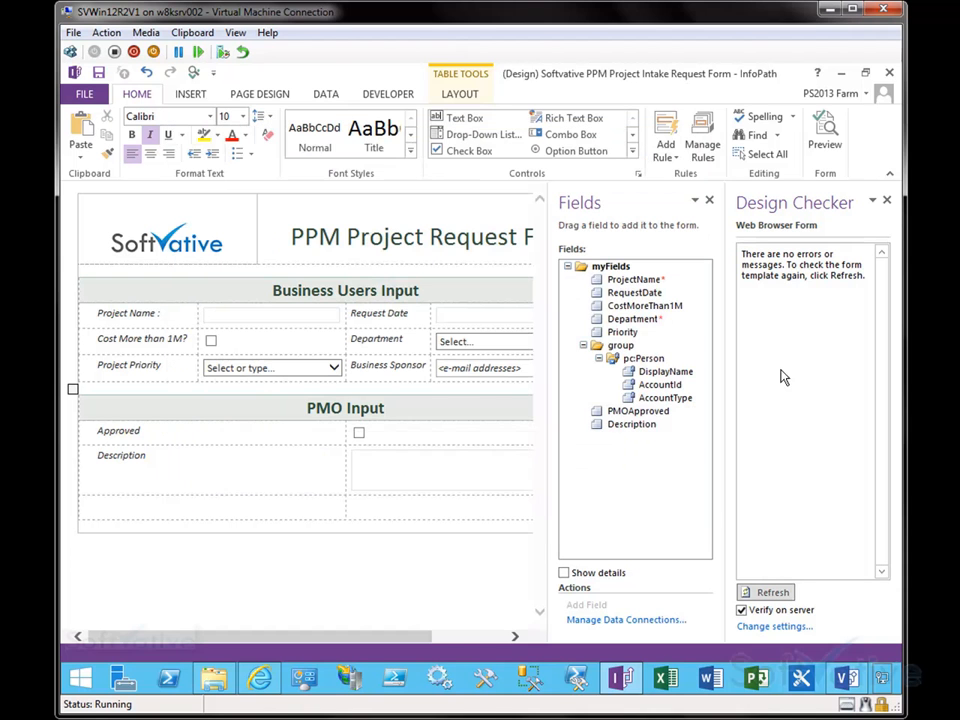
left_click(884, 203)
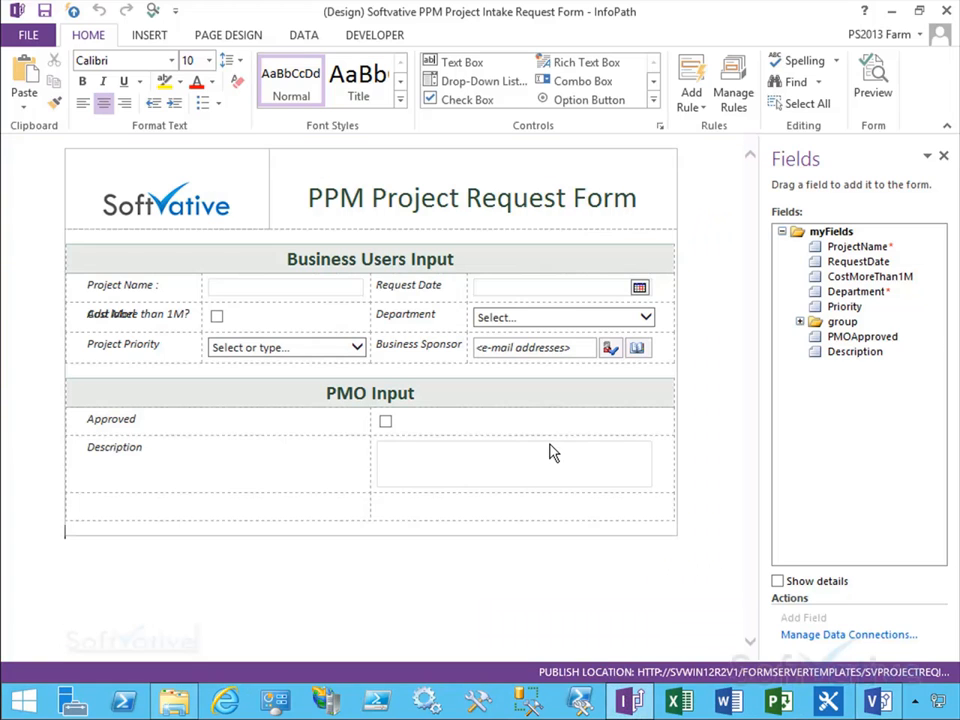
left_click(32, 38)
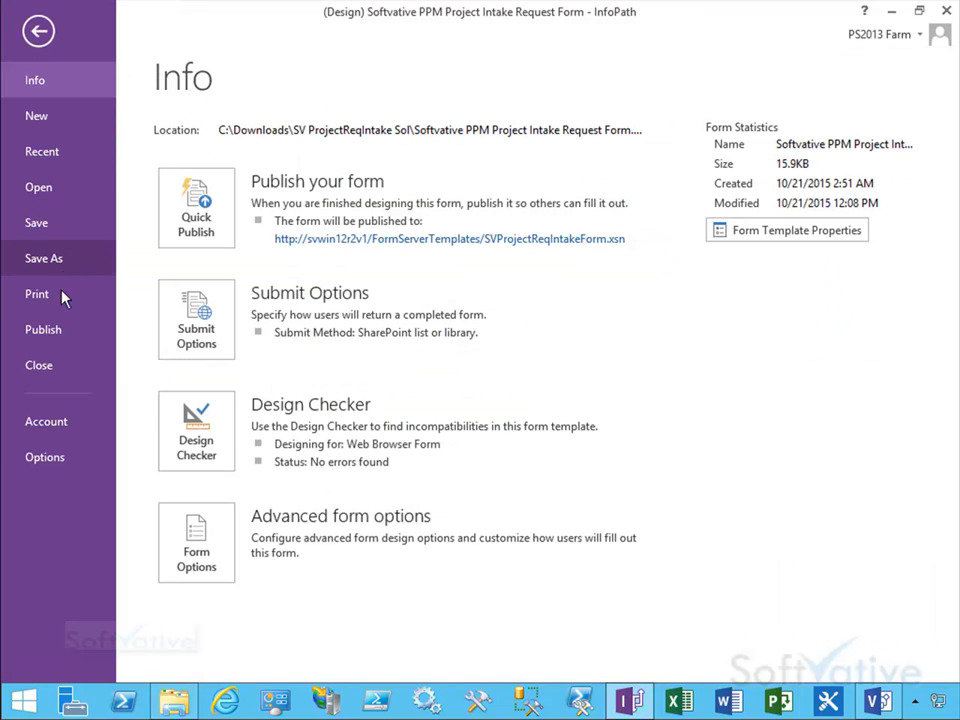
left_click(50, 331)
left_click(197, 270)
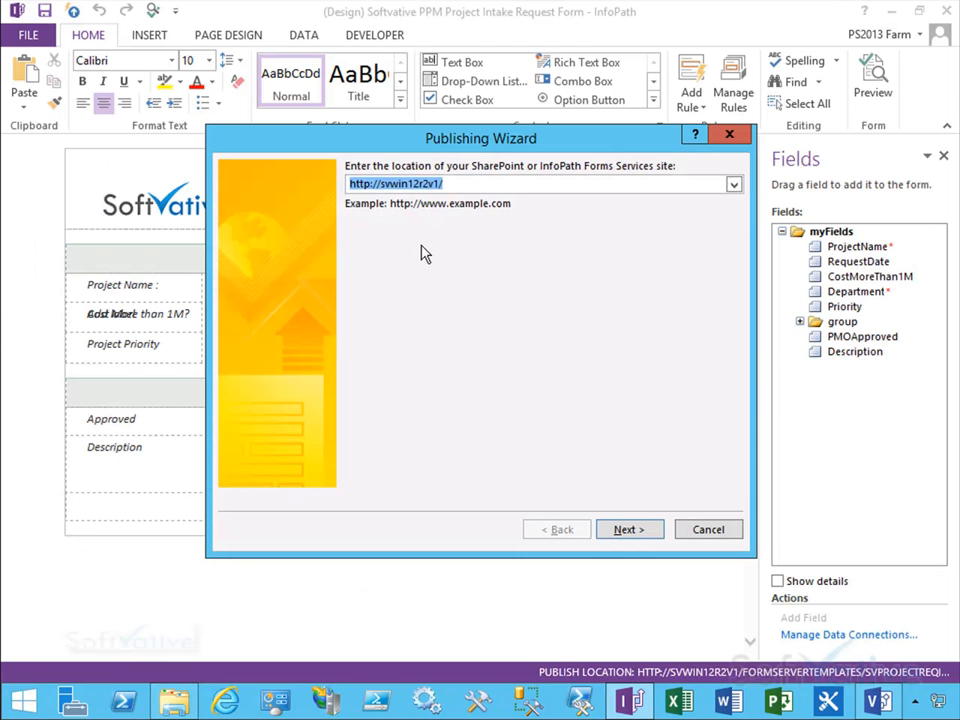
left_click(735, 185)
left_click(382, 201)
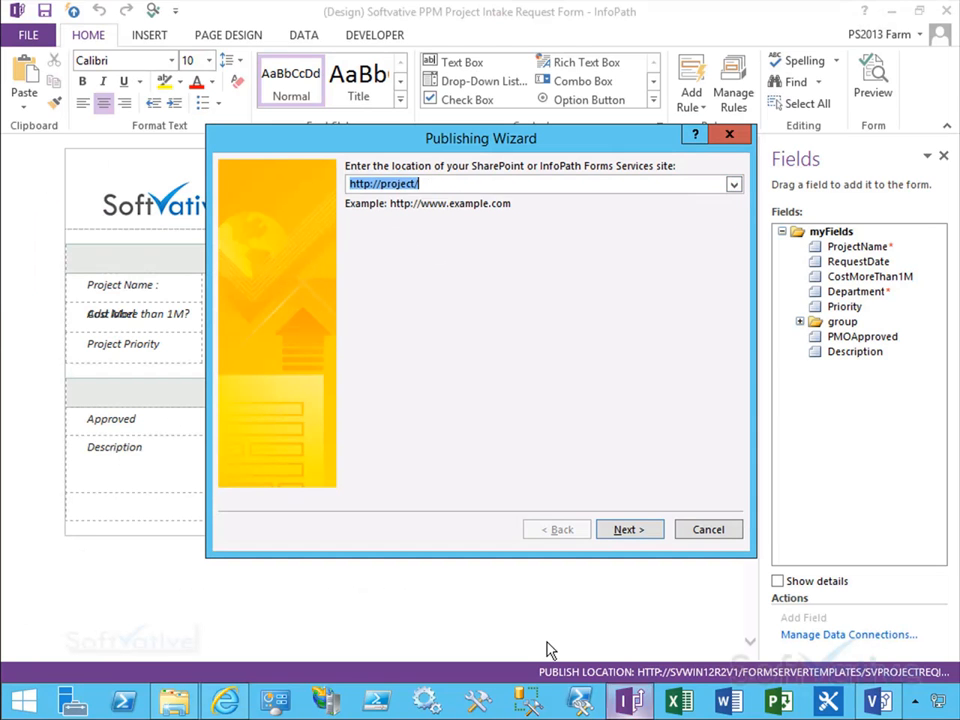
left_click(627, 535)
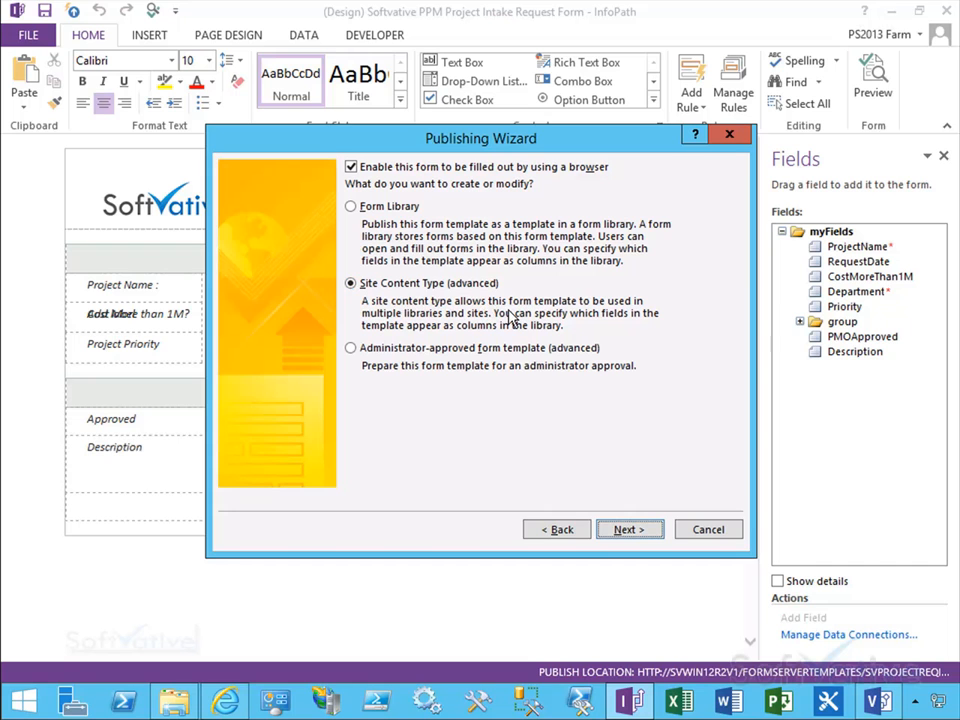
Step: Publish as a browser-enabled site content type, creating a new content type based on Form named PPM Project RequestIntake
left_click(631, 532)
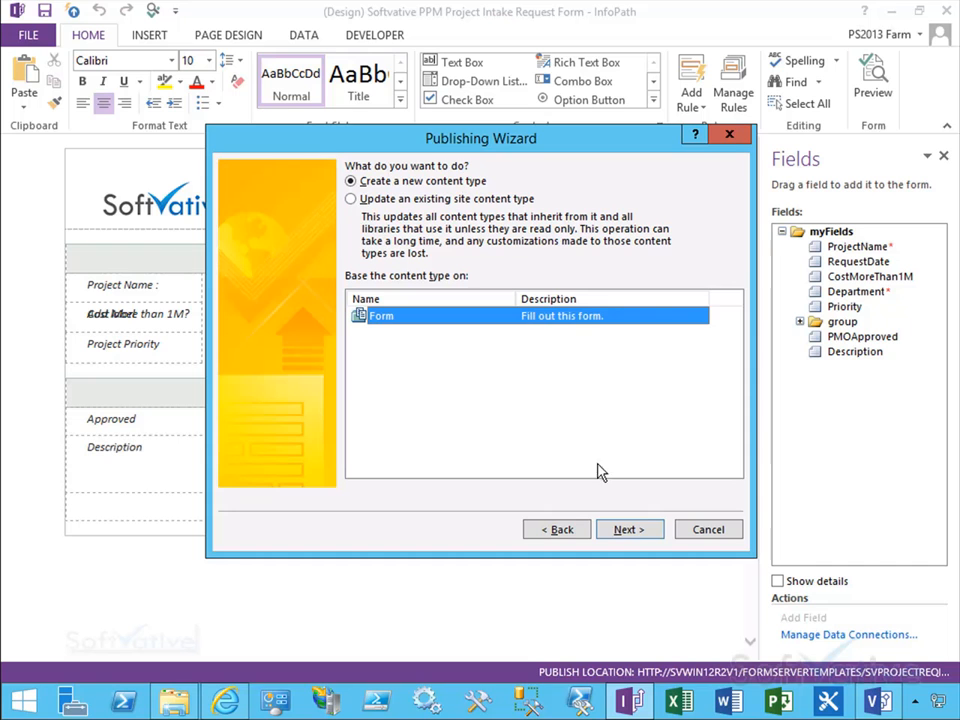
left_click(630, 538)
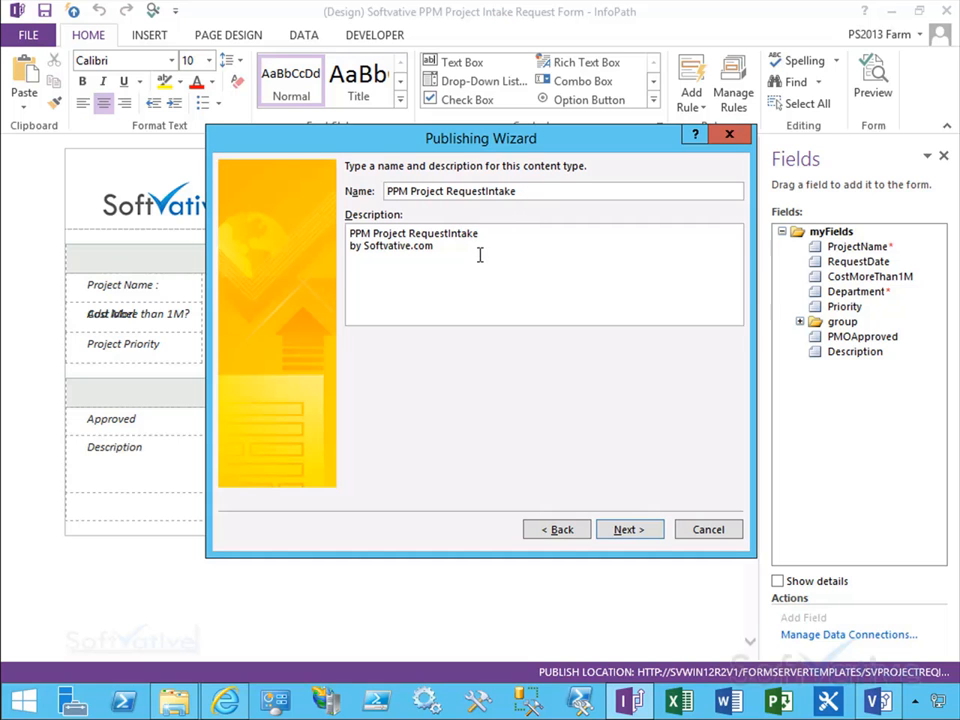
left_click(627, 533)
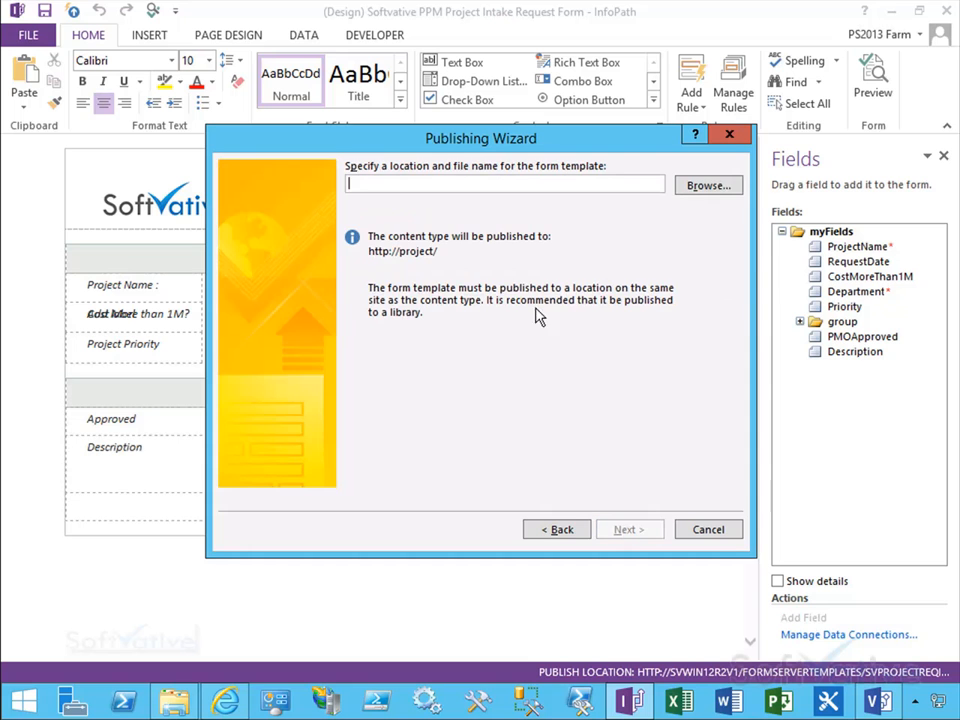
Step: Save the form template in the Form Templates library as SV ProjectRequestIntakeForm Template
left_click(703, 186)
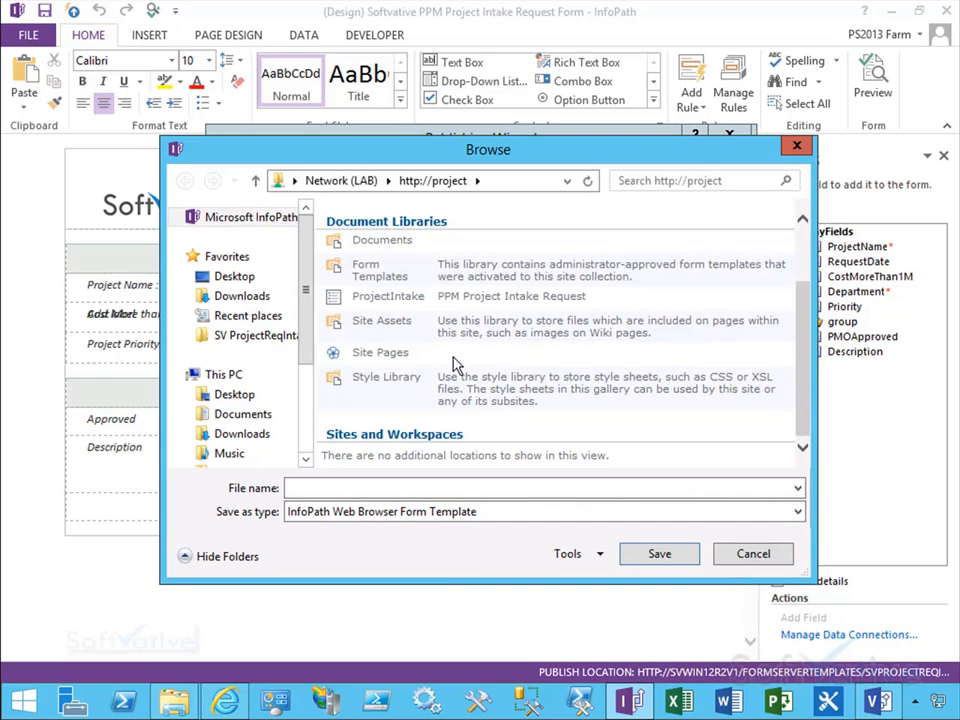
double_click(382, 274)
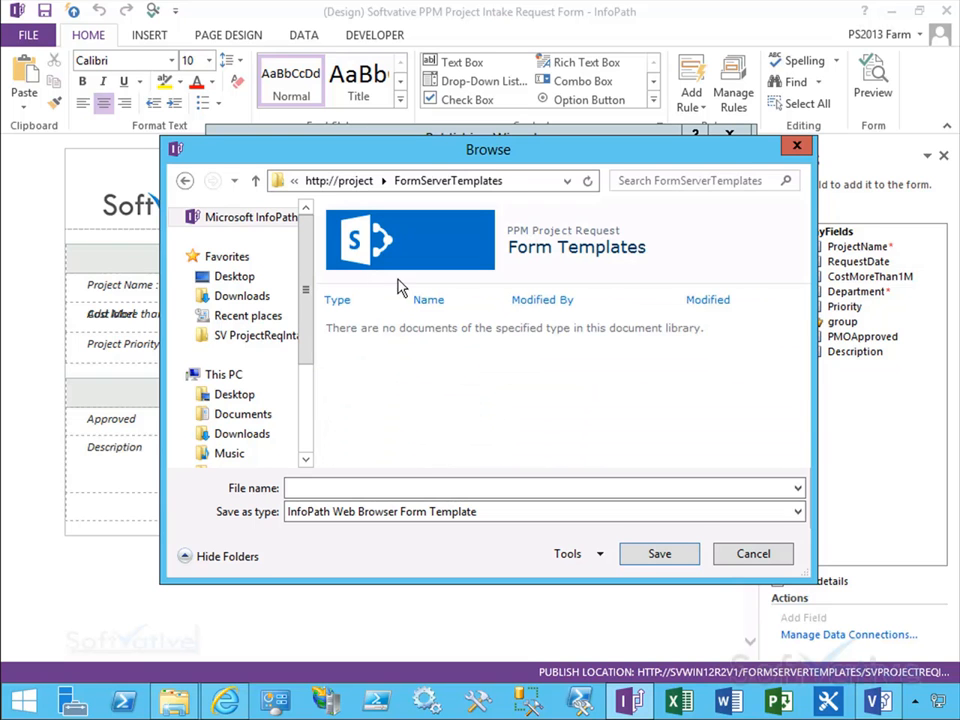
left_click(401, 488)
type("SV ProjectRequestIntakeForm Template")
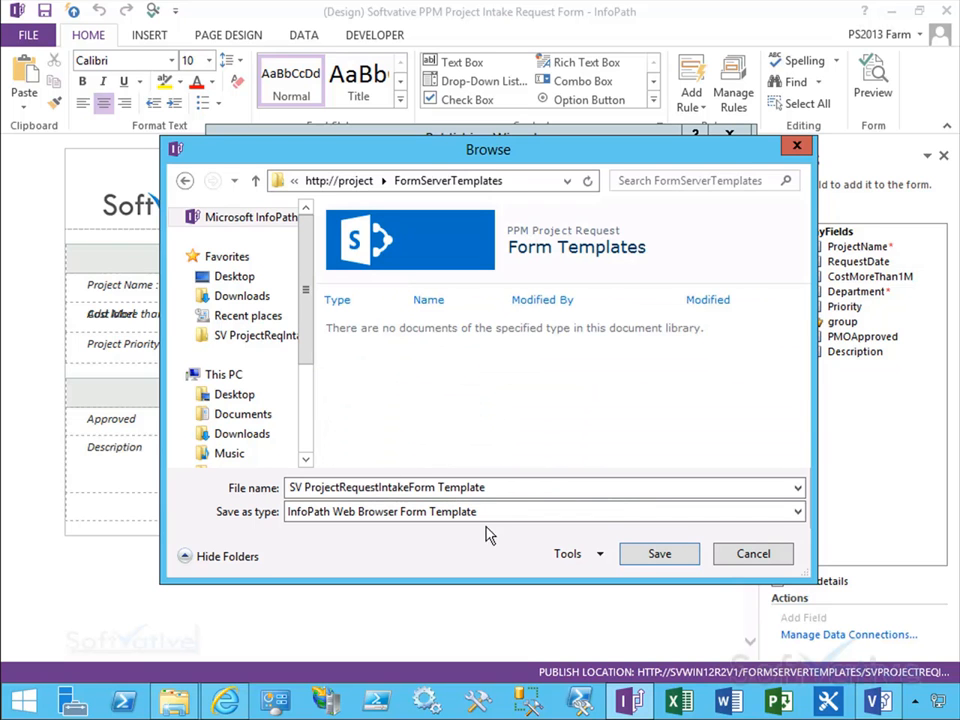
left_click(660, 555)
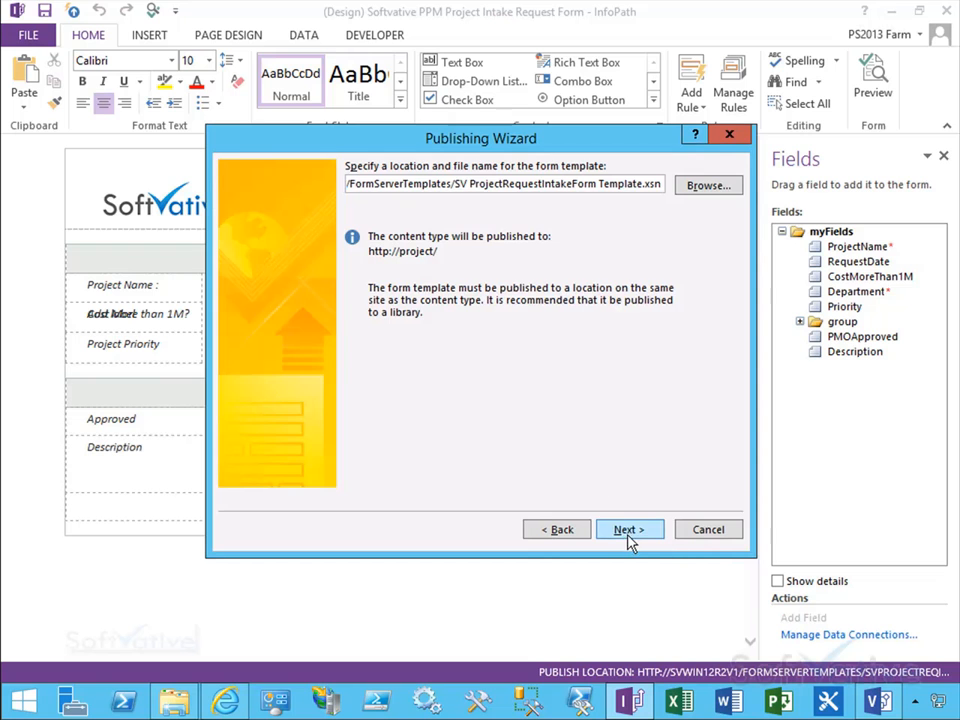
left_click(629, 535)
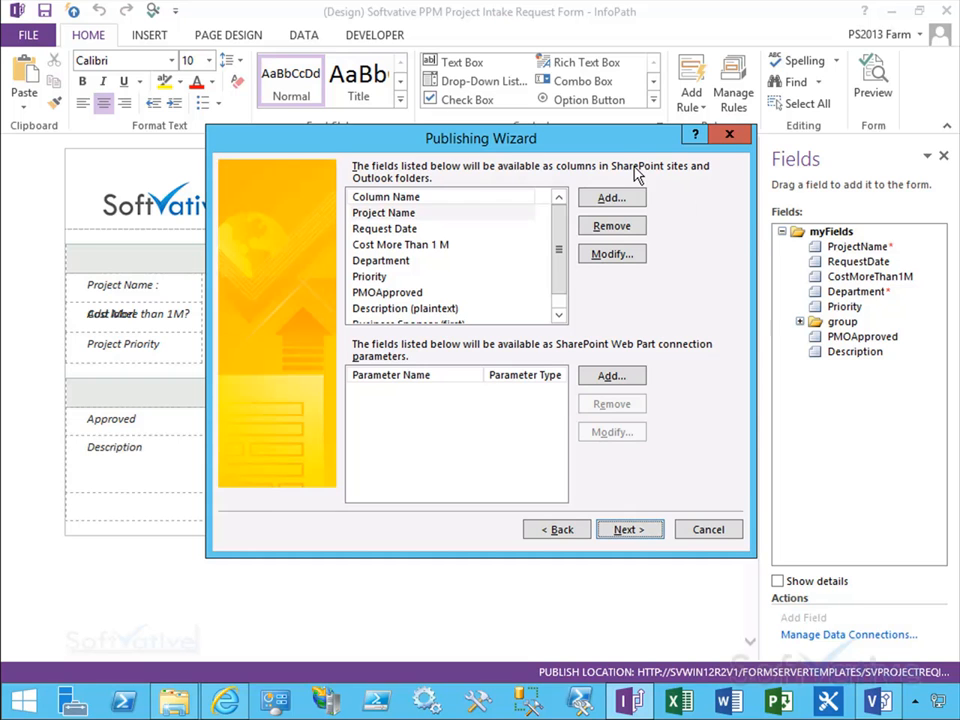
Step: Review the promoted columns, adjust data connections to the new location, and publish the form
left_click_drag(563, 240, 557, 197)
left_click(632, 534)
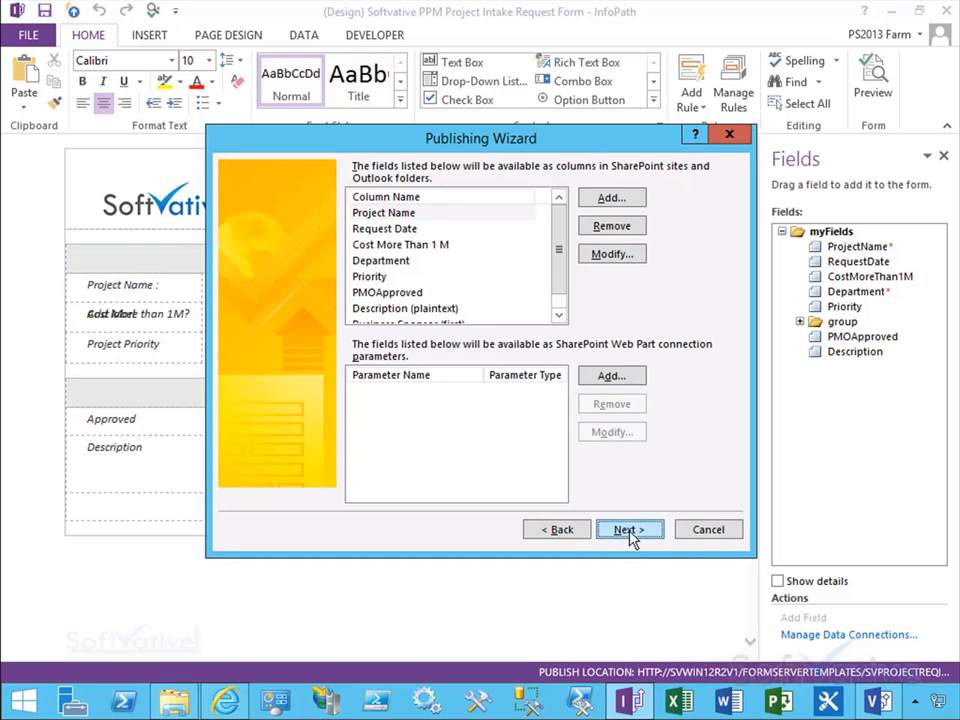
left_click(335, 363)
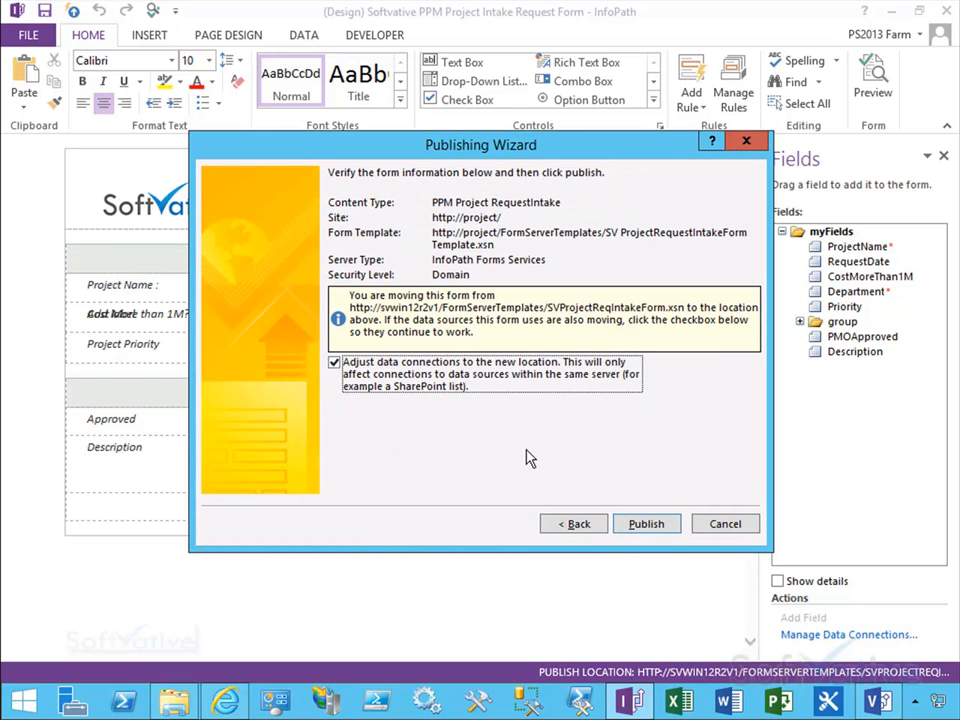
left_click(645, 524)
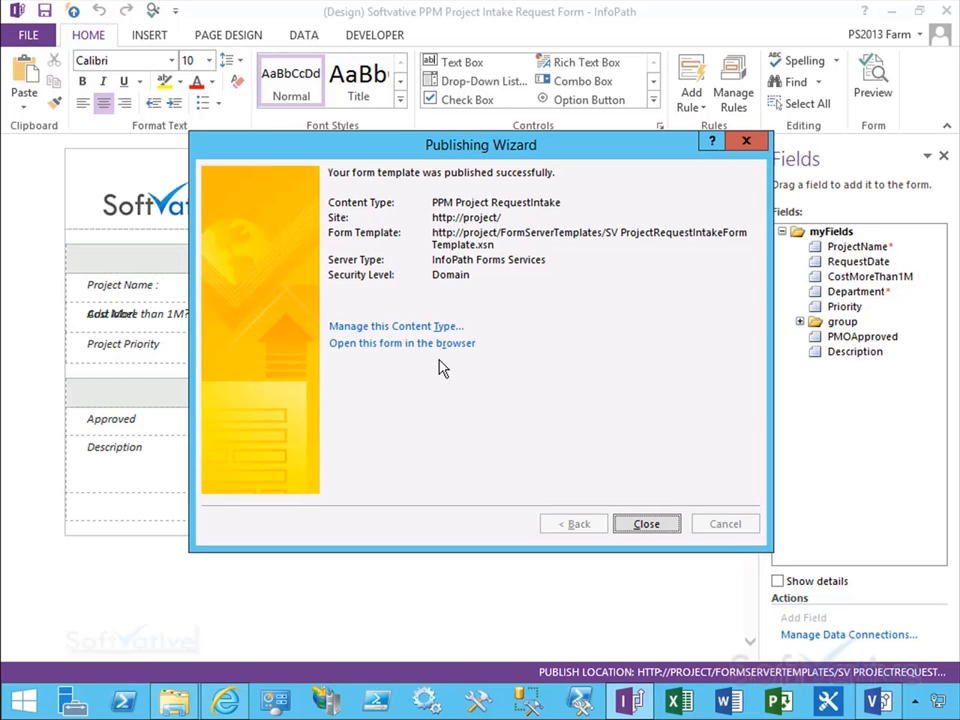
Step: Open the published content type's management page and review its settings and columns
left_click(386, 328)
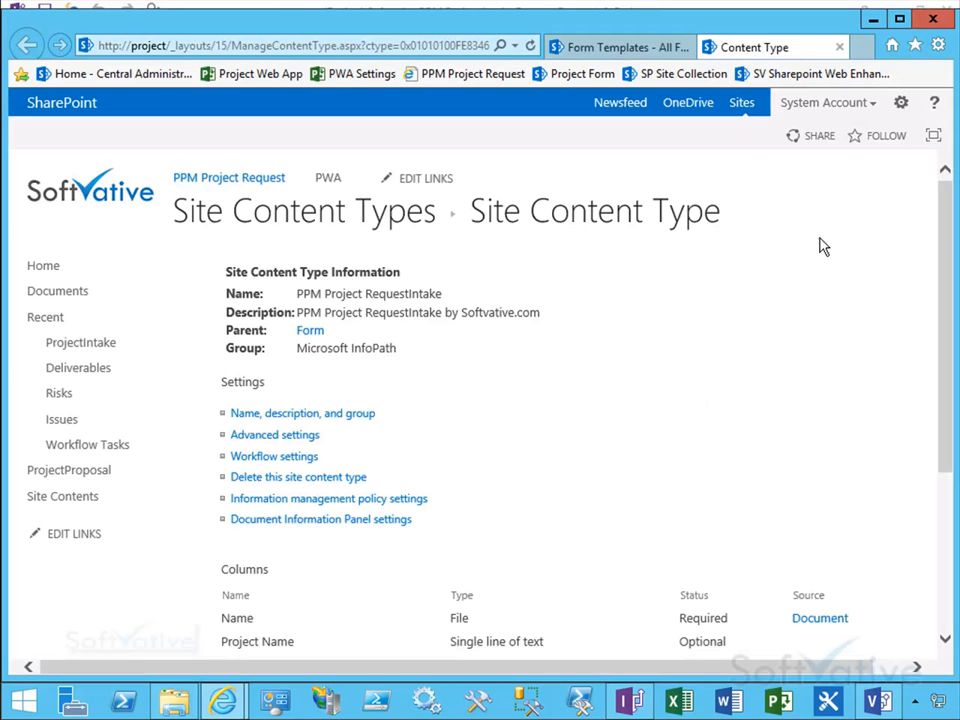
left_click_drag(945, 266, 935, 302)
double_click(370, 244)
triple_click(390, 260)
left_click(491, 293)
left_click_drag(942, 340, 942, 460)
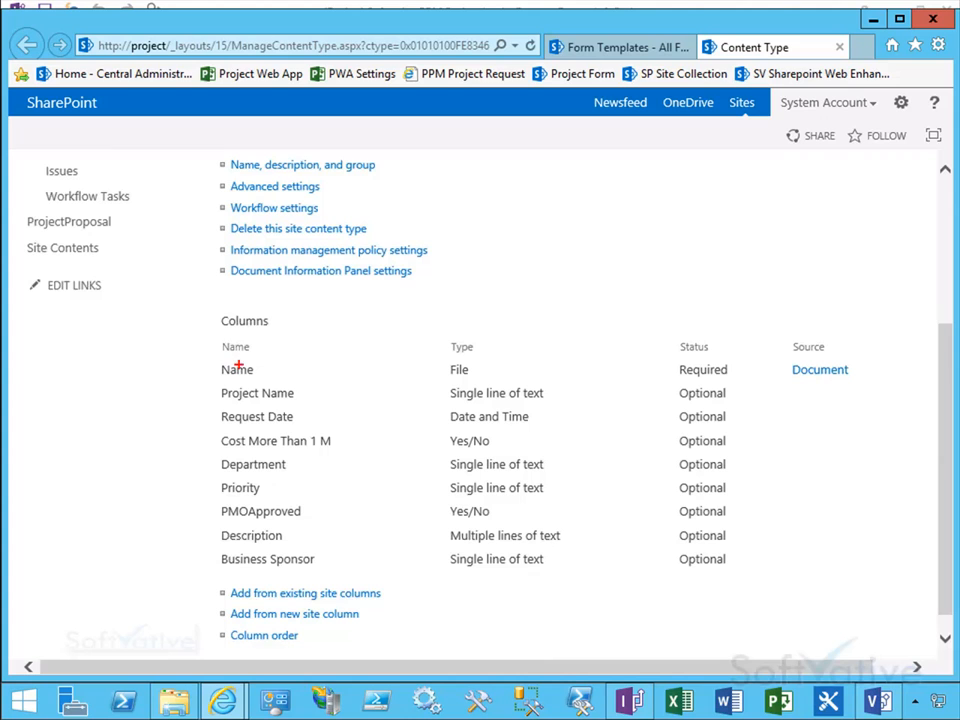
mouse_move(195, 305)
left_mouse_down()
mouse_move(313, 540)
mouse_move(356, 573)
left_mouse_up()
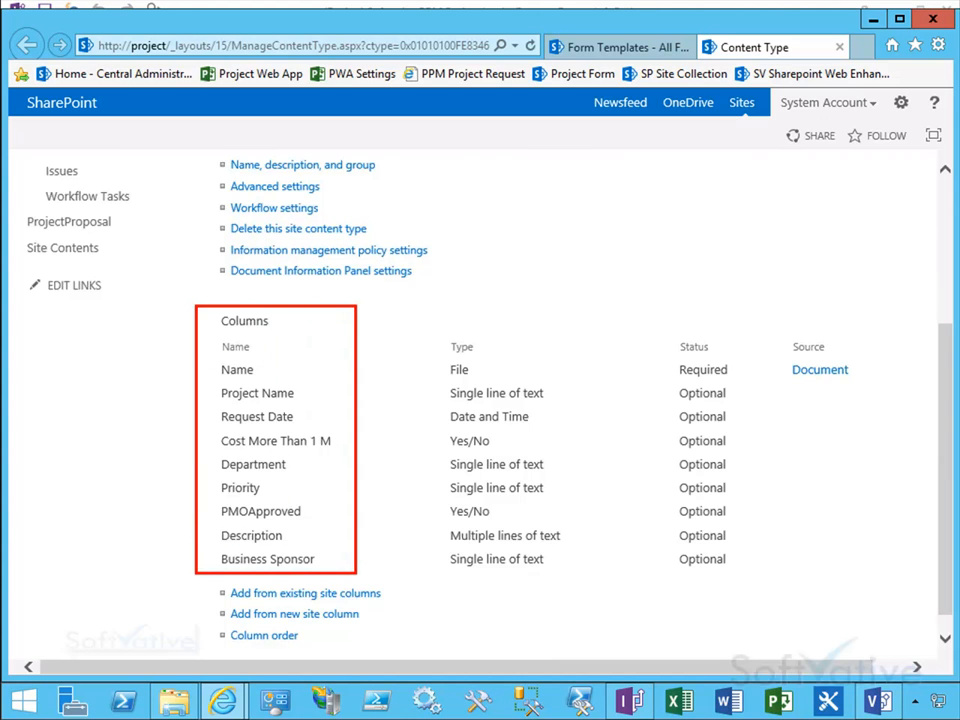
key("Escape")
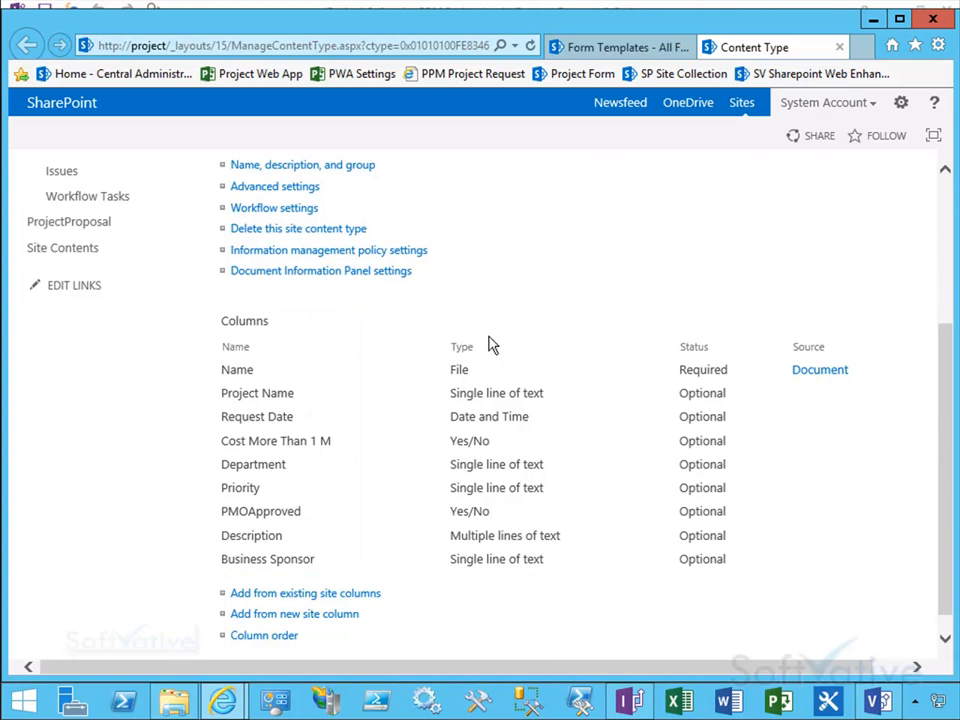
left_click_drag(942, 517, 937, 435)
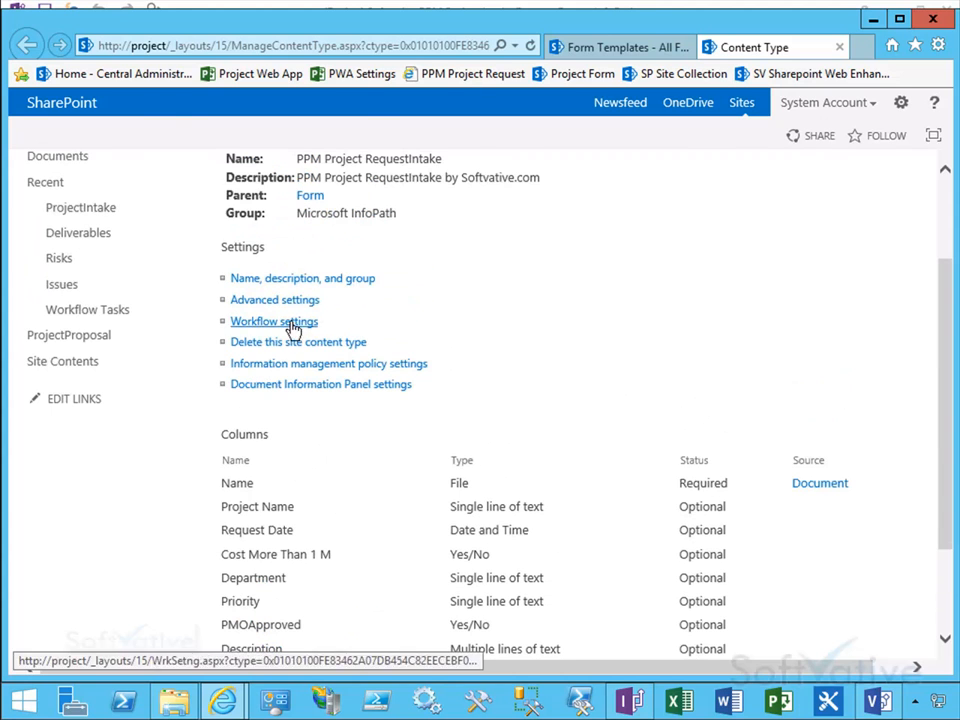
left_click(840, 48)
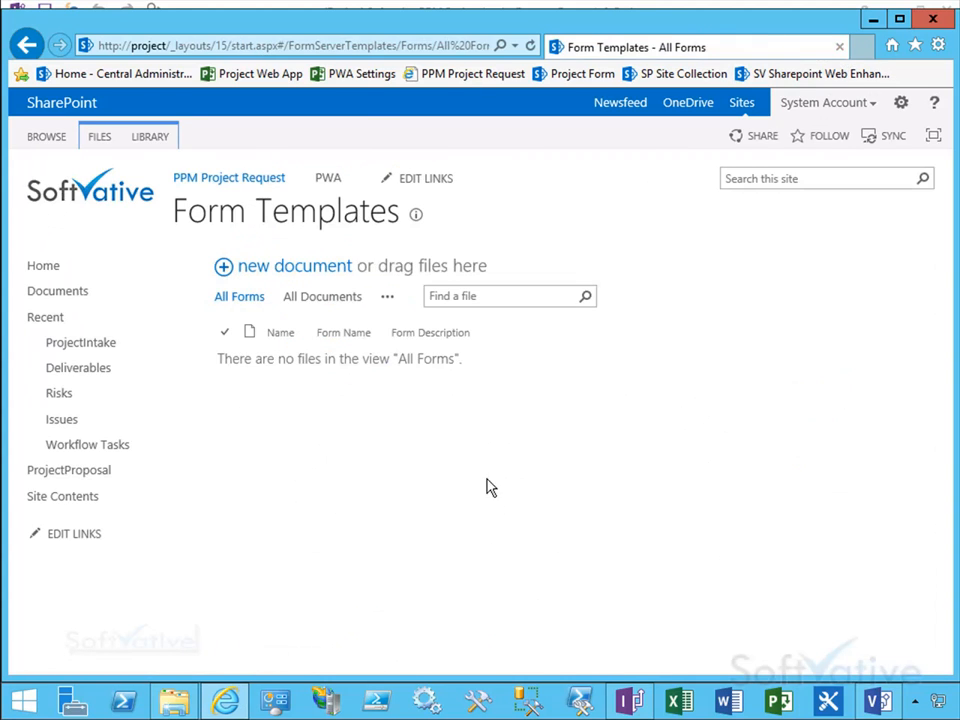
Step: Open the published form in the browser and test its priority, department, sponsor and project name fields
left_click(650, 703)
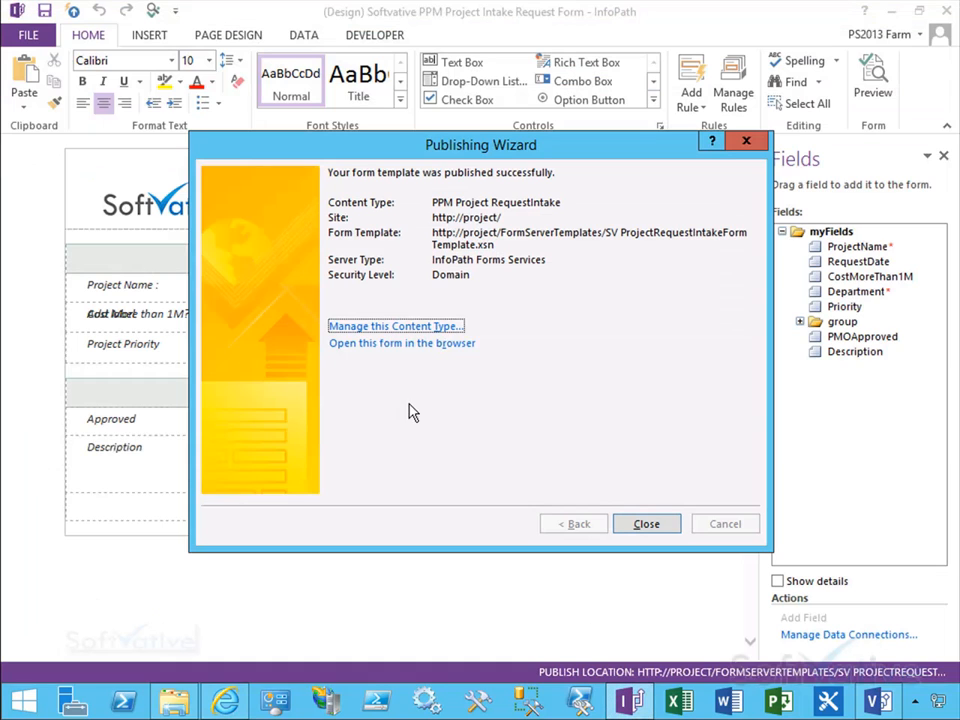
left_click(366, 345)
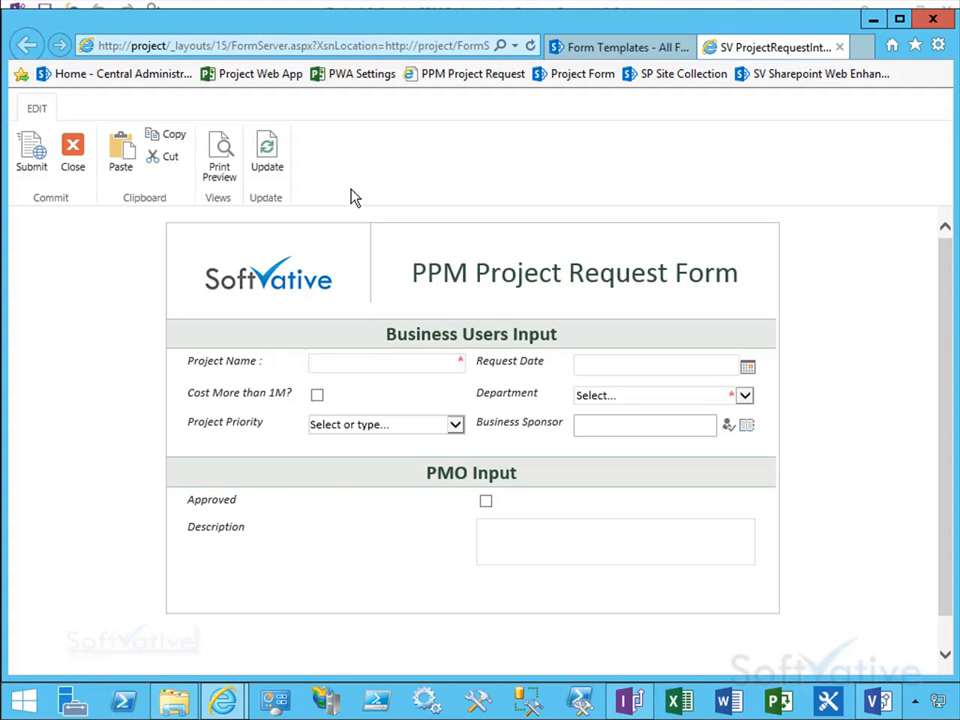
left_click(455, 425)
left_click(455, 428)
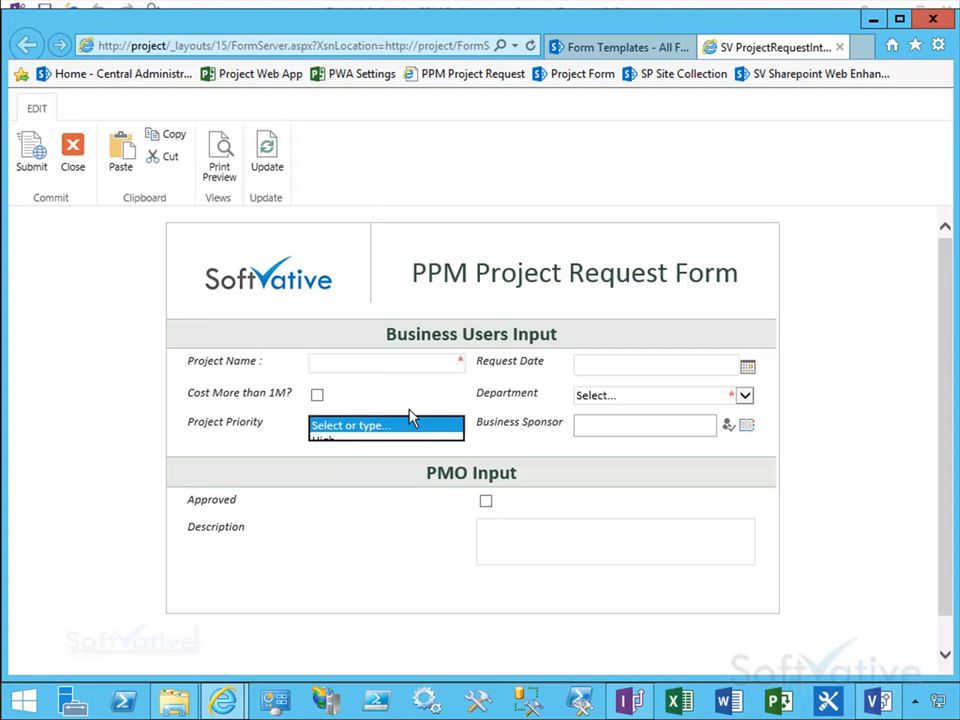
left_click(745, 396)
left_click(680, 471)
left_click(612, 427)
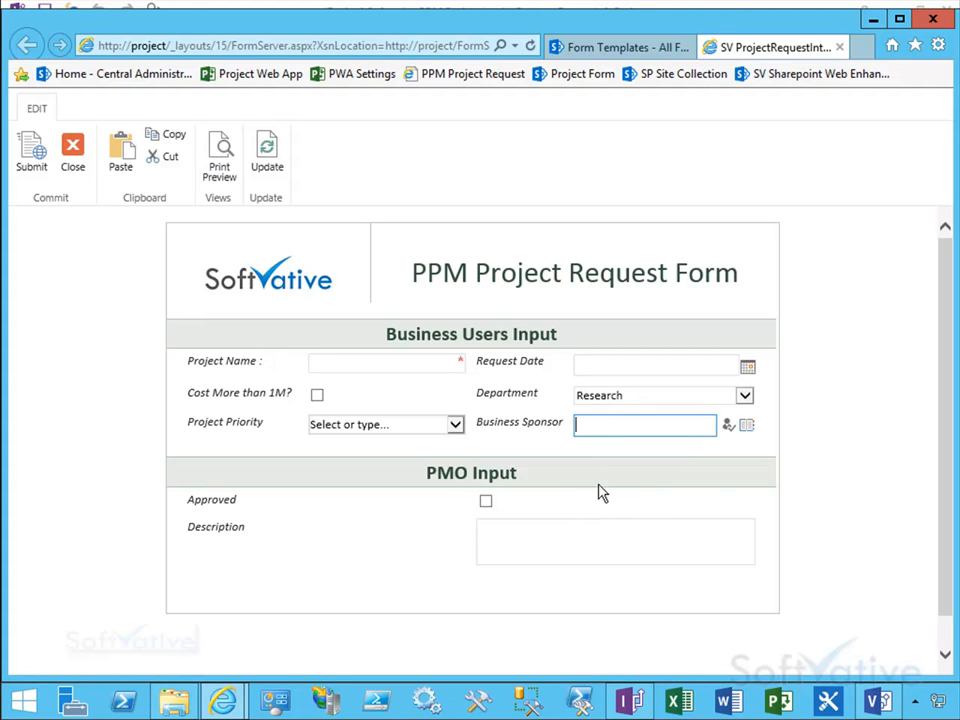
left_click(361, 527)
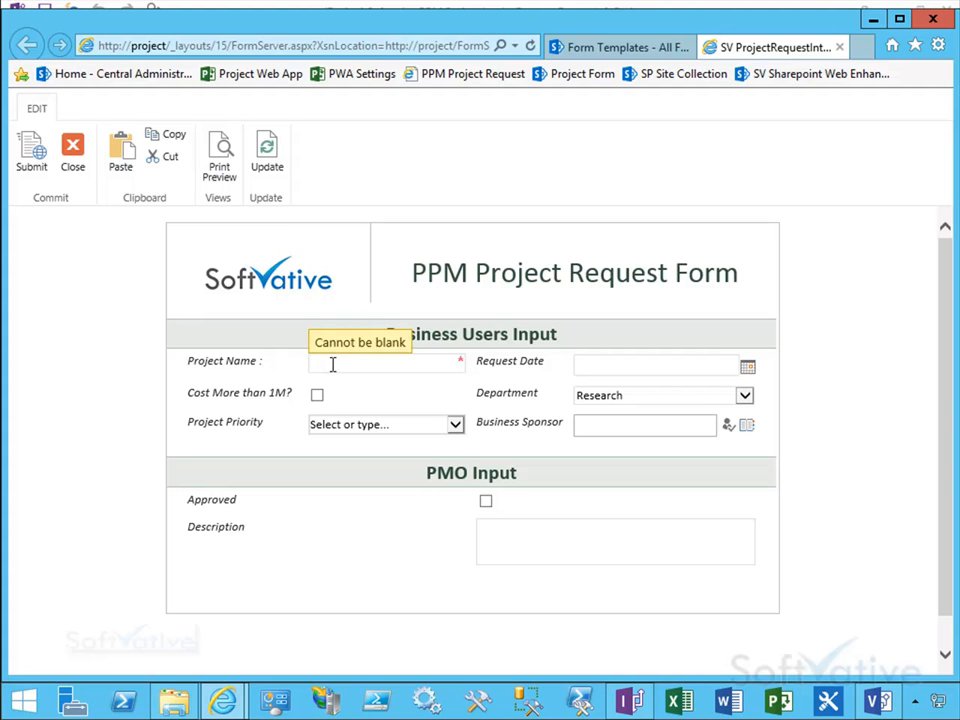
left_click(840, 47)
Step: Close the Publishing Wizard, close the form, and exit InfoPath
left_click(626, 702)
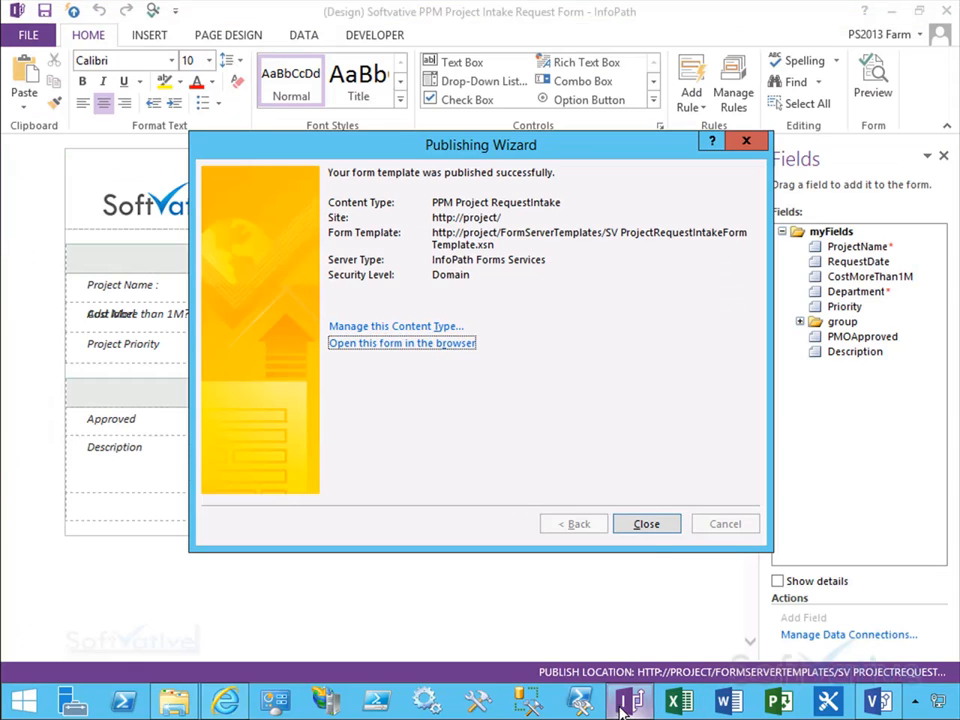
left_click(650, 527)
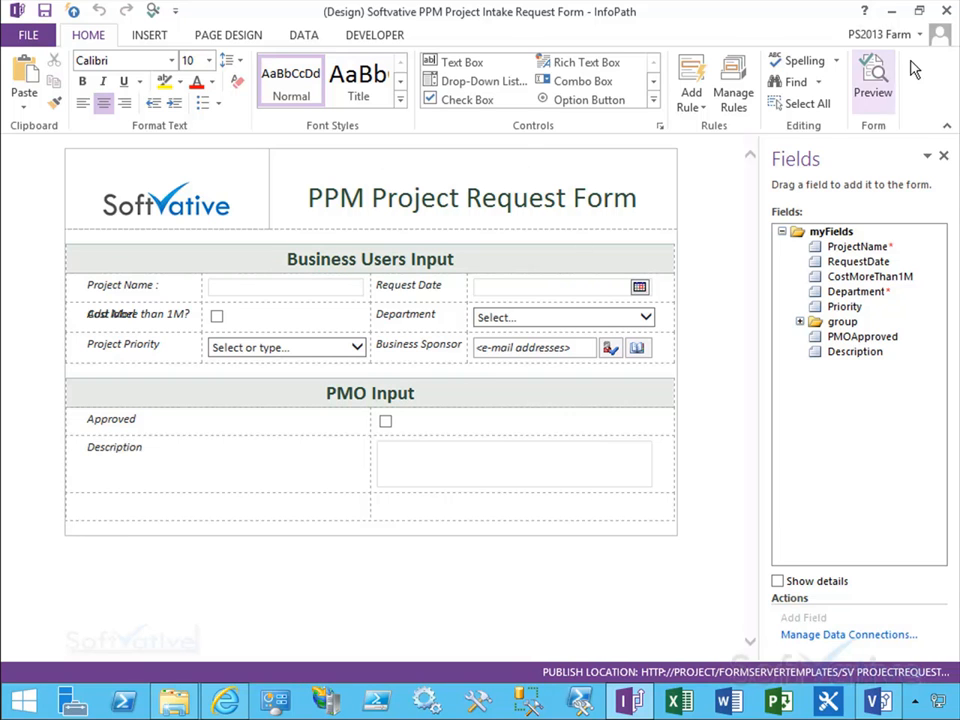
left_click(35, 33)
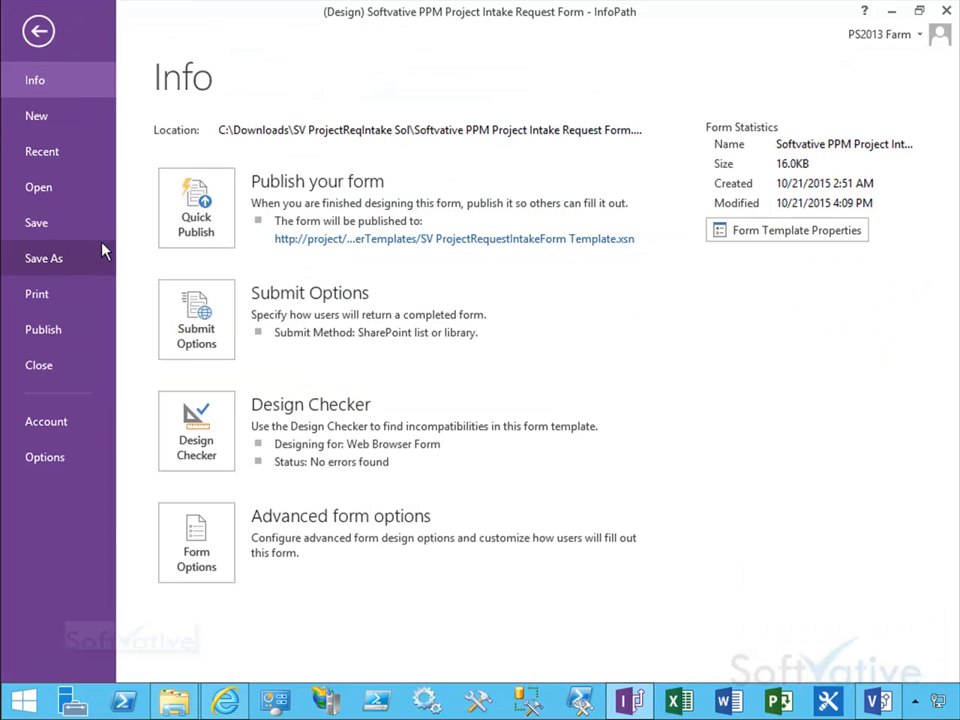
left_click(65, 364)
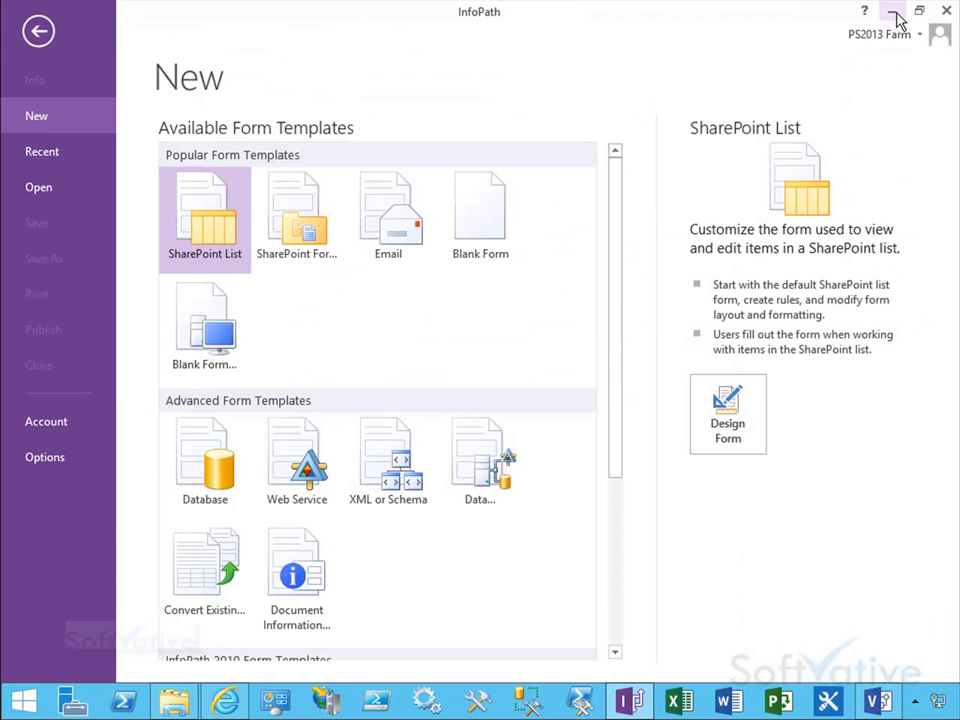
left_click(944, 12)
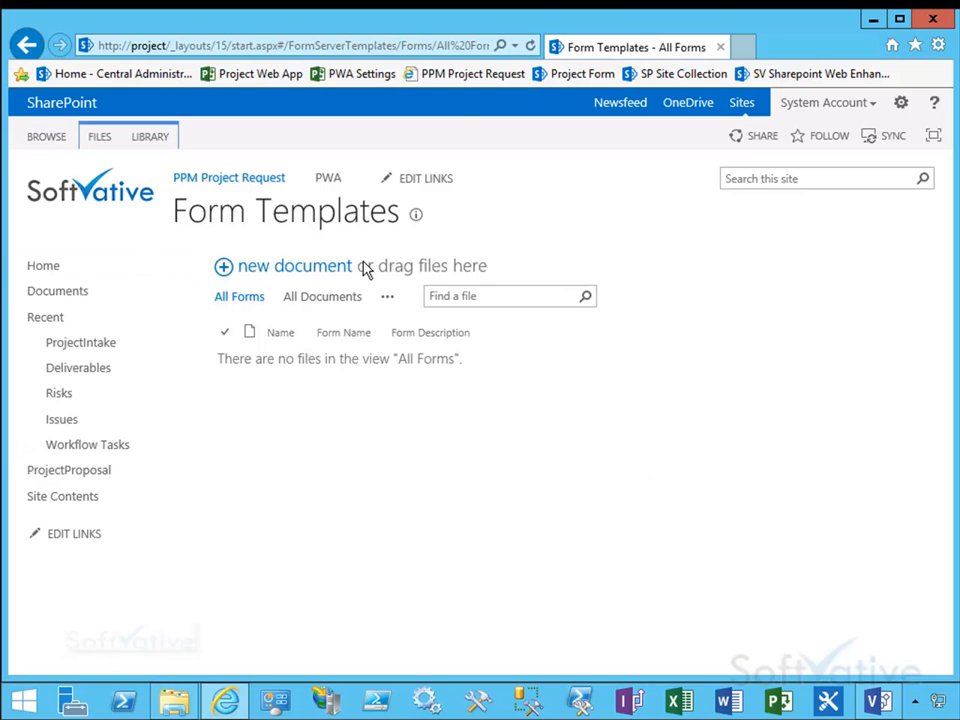
Step: Refresh the Form Templates library, then open the ProjectIntake library and its Library Settings
left_click(533, 45)
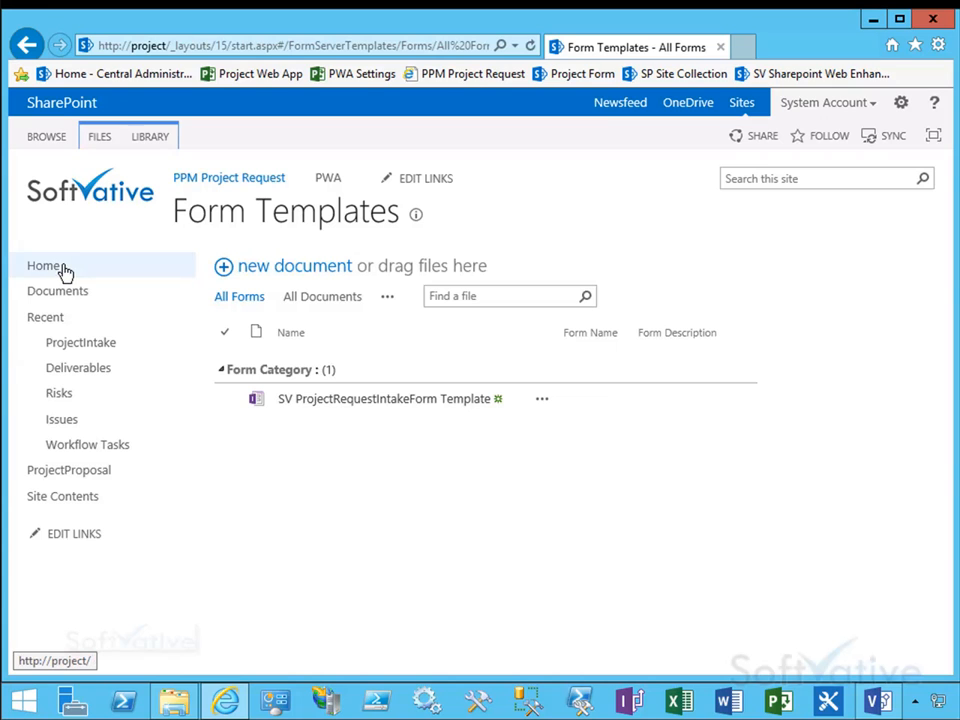
left_click(90, 348)
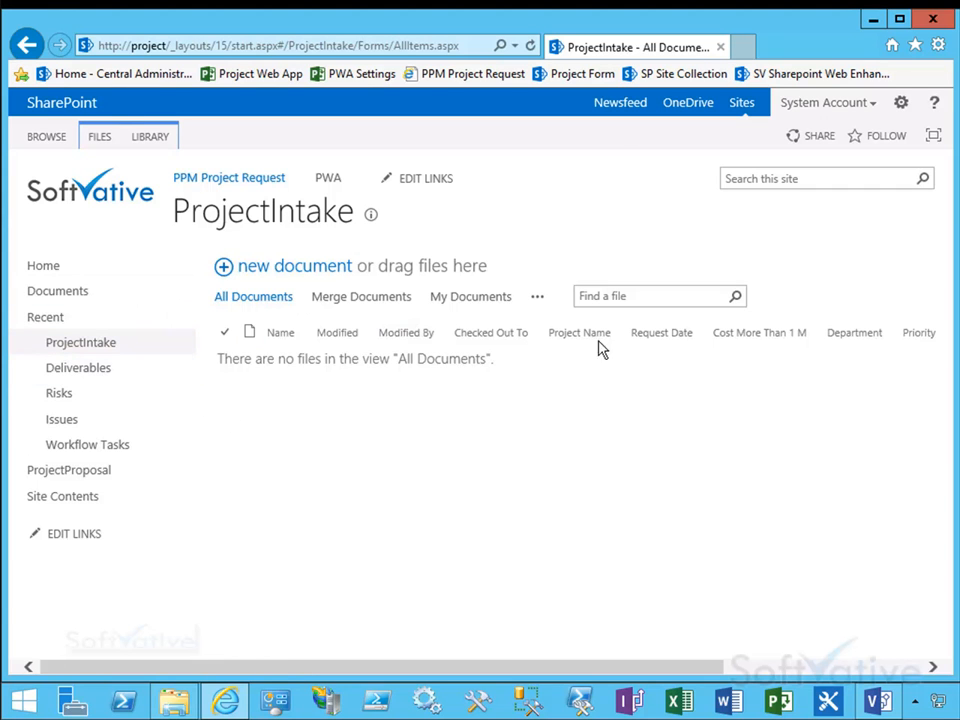
left_click(99, 136)
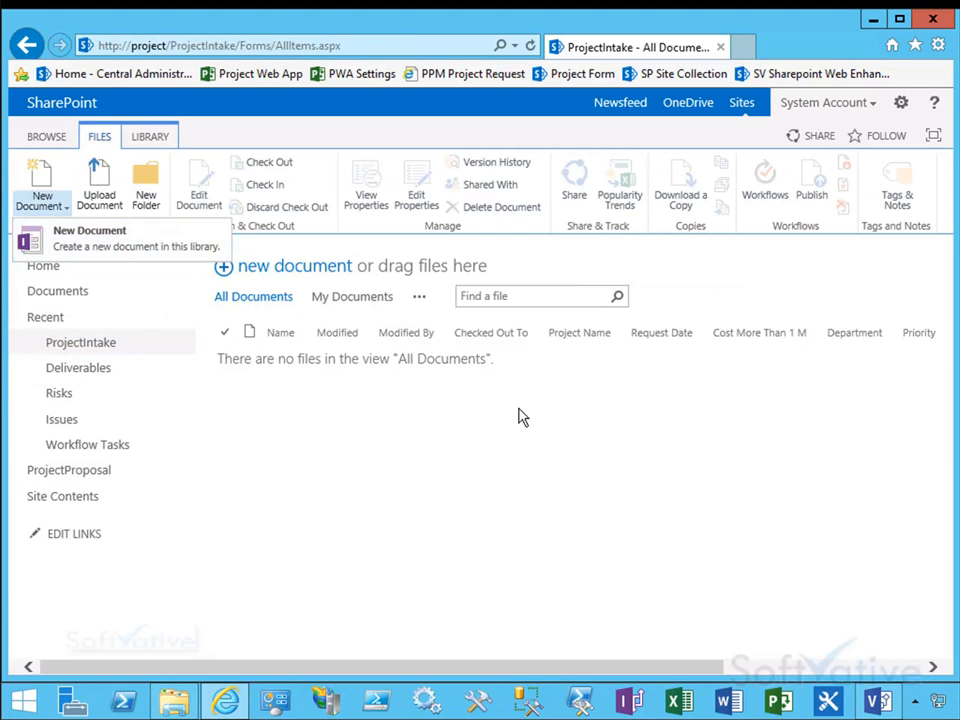
left_click(150, 137)
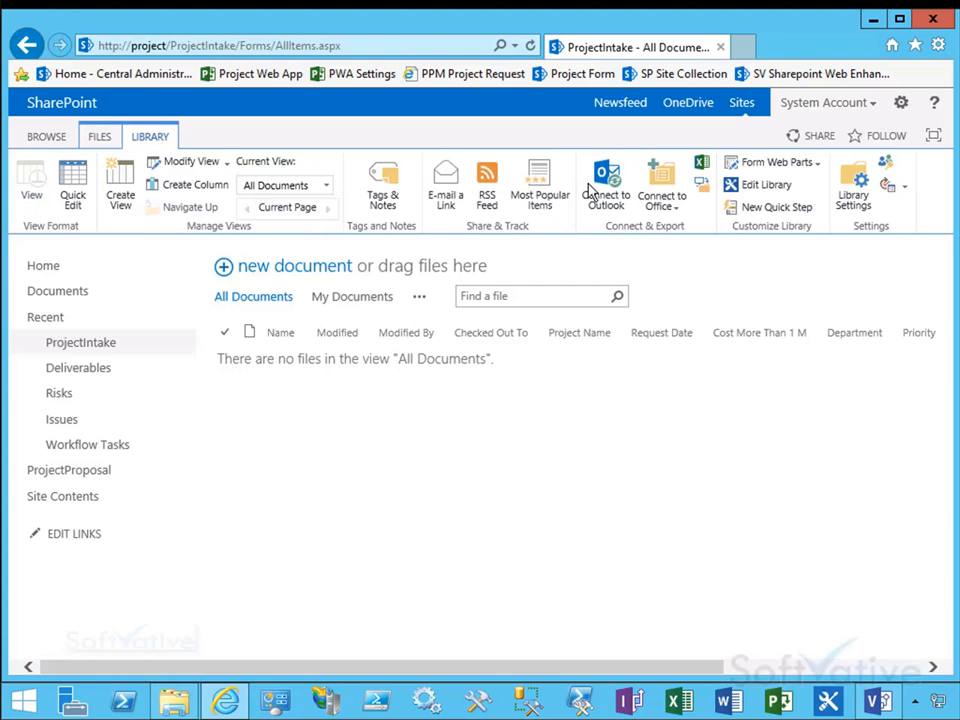
left_click(874, 172)
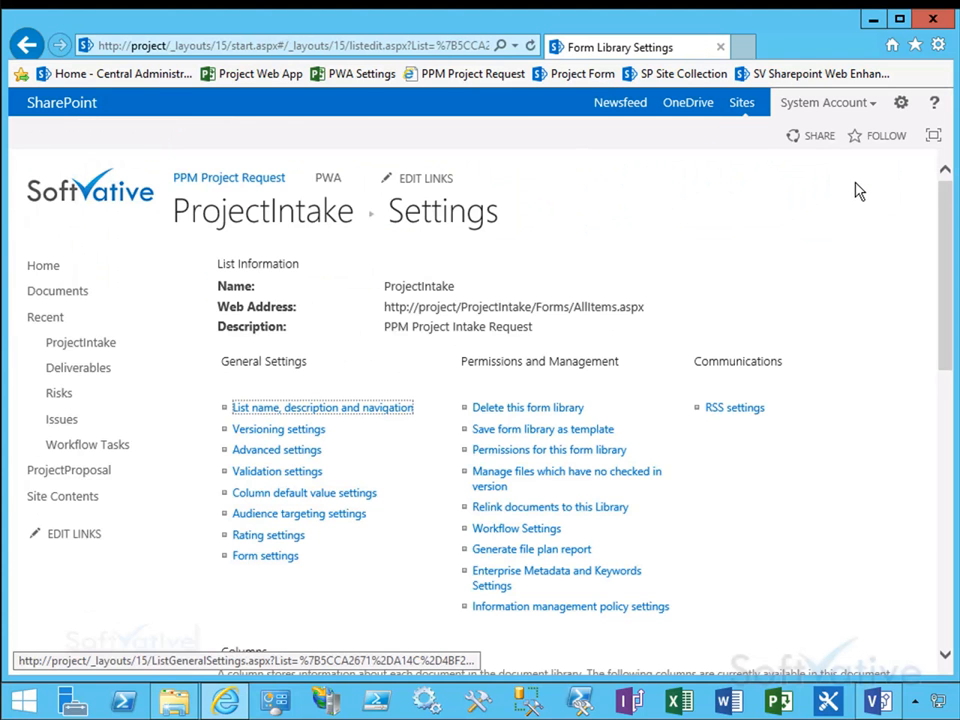
Step: In the library's advanced settings, allow management of content types and set documents to open in the browser
left_click_drag(943, 270, 917, 300)
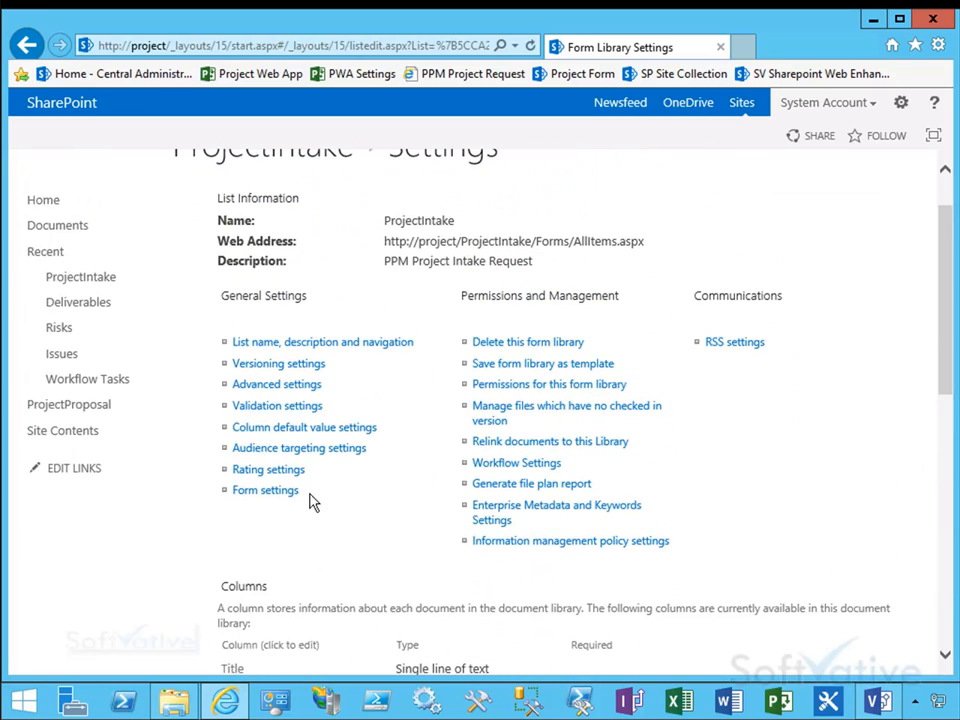
left_click(257, 393)
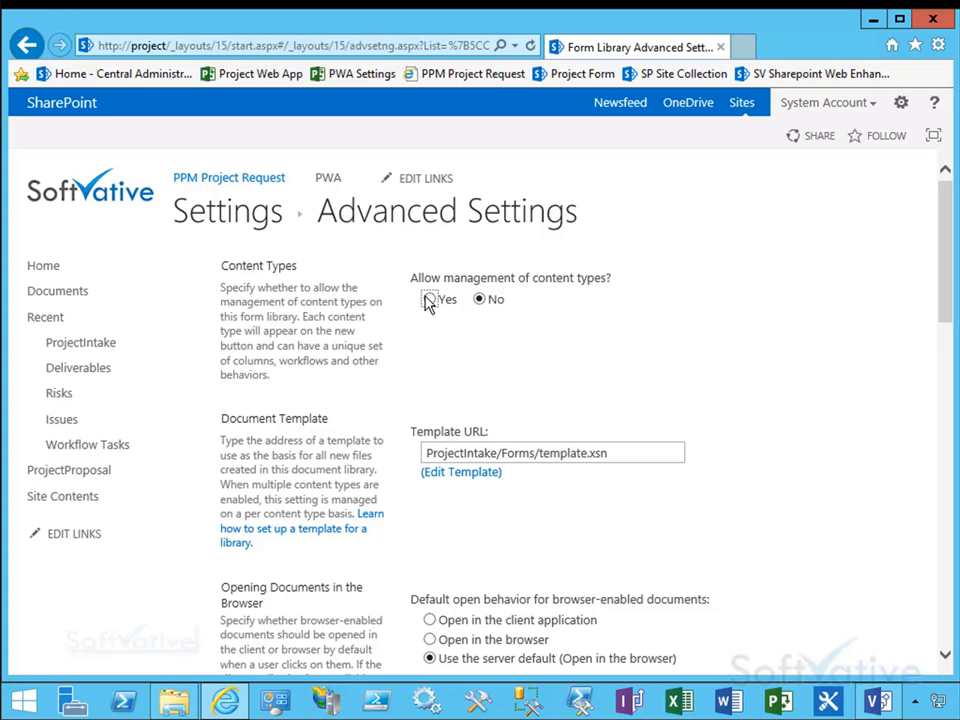
left_click(430, 301)
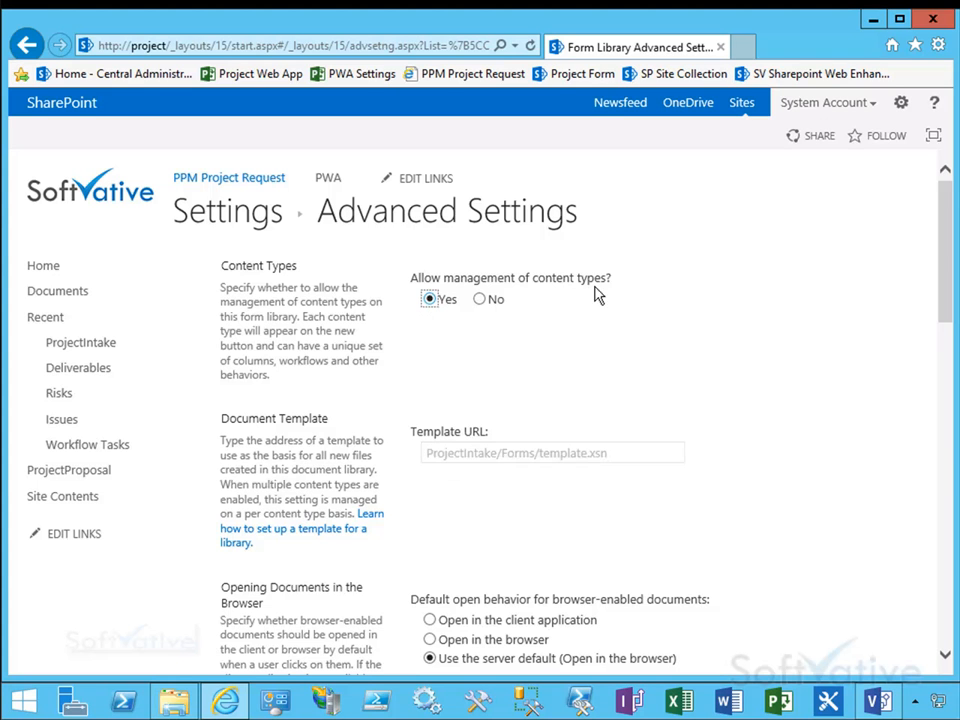
left_click_drag(950, 268, 947, 332)
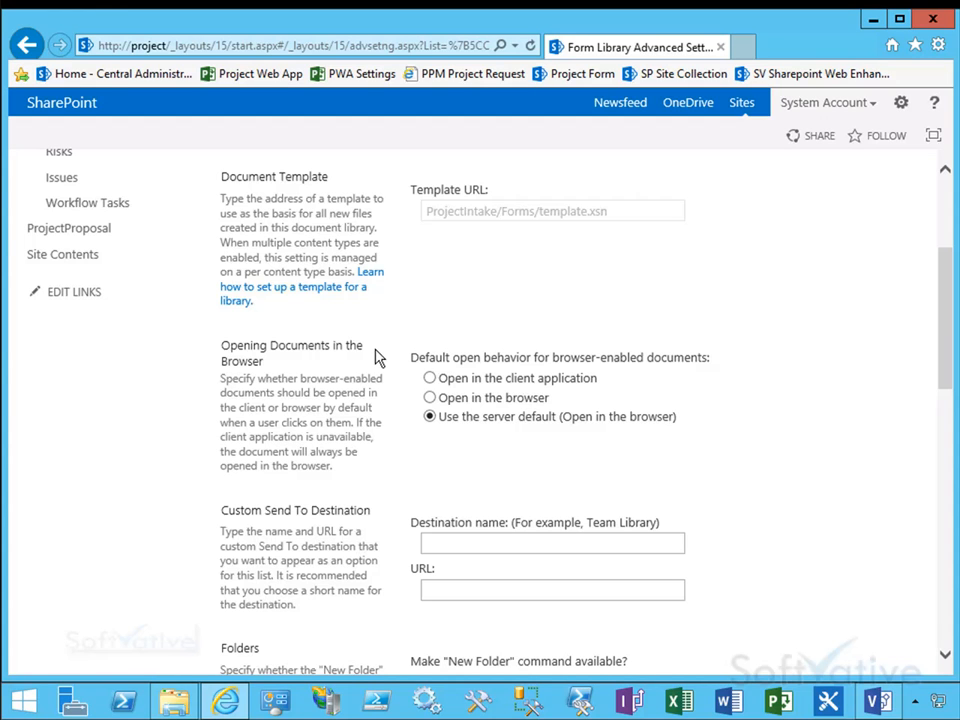
left_click(430, 398)
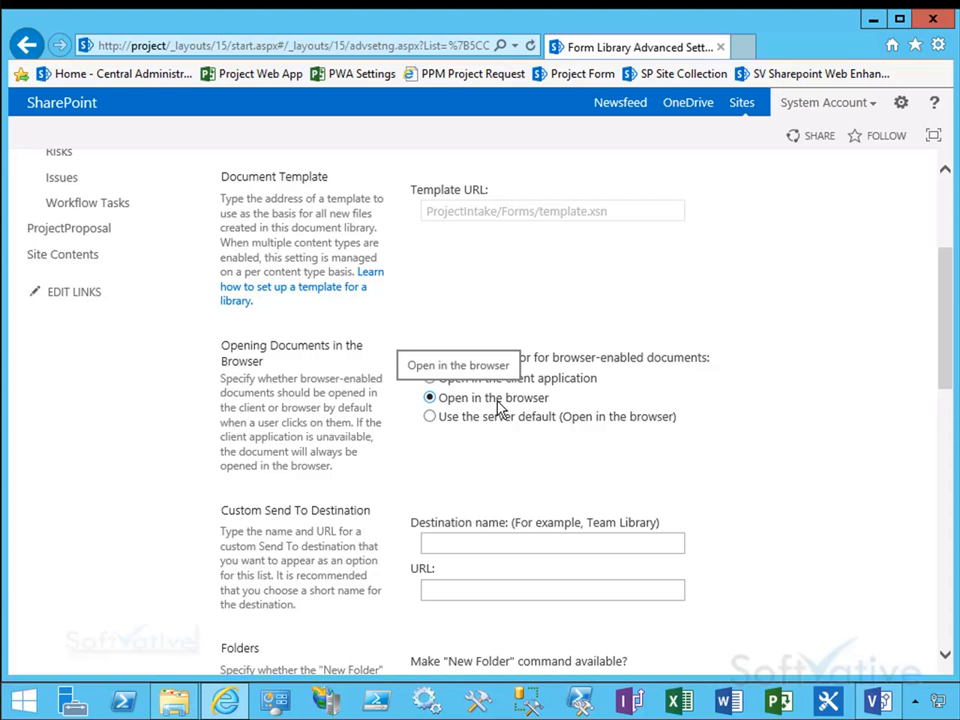
left_click_drag(944, 350, 943, 598)
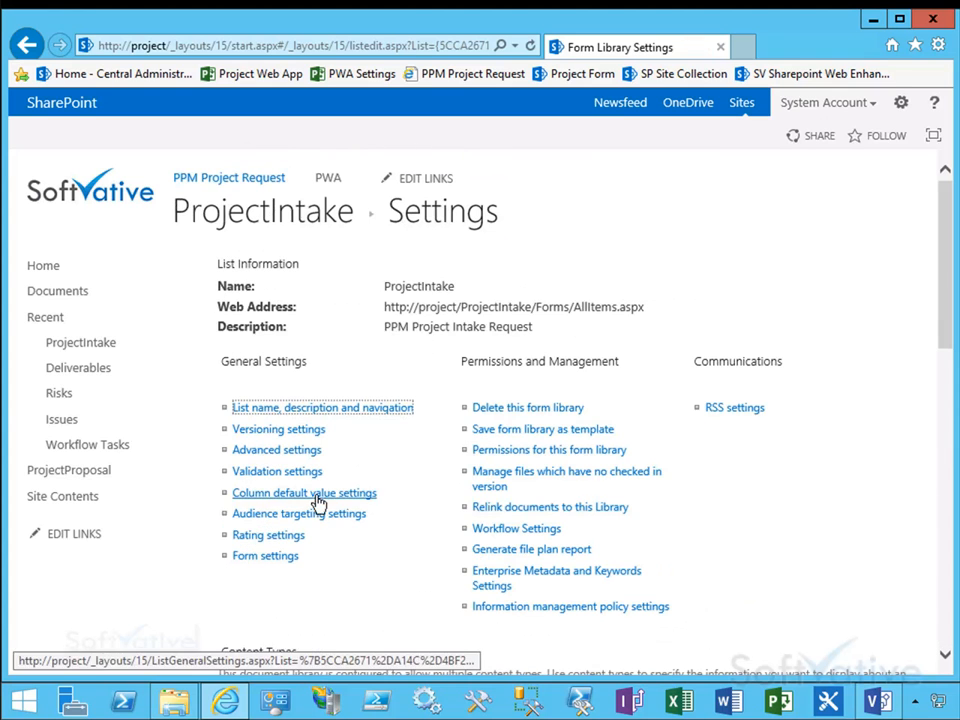
Step: Add the PPM Project RequestIntake site content type from the Microsoft InfoPath group to the library
scroll(947, 363, "down", 3)
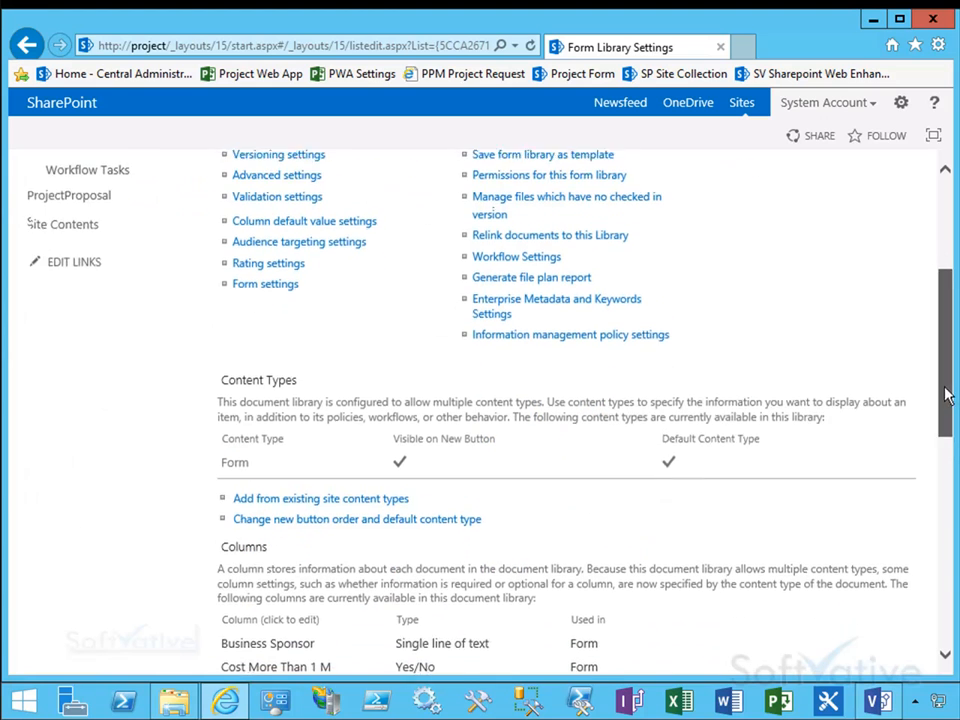
mouse_move(188, 318)
left_mouse_down()
mouse_move(276, 356)
mouse_move(654, 446)
mouse_move(940, 474)
mouse_move(930, 496)
left_mouse_up()
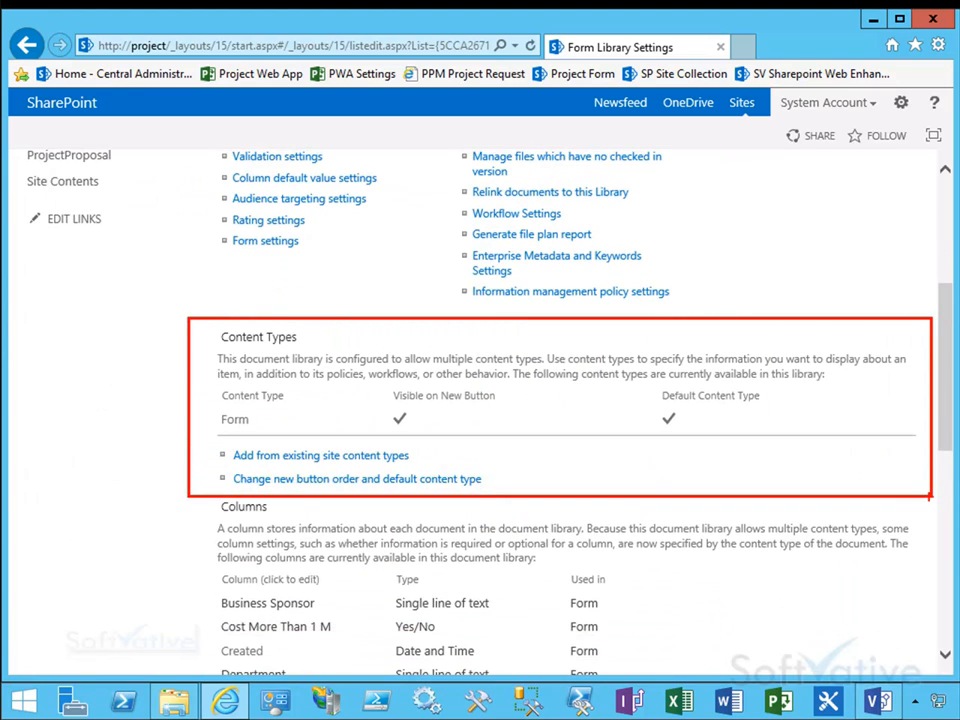
key("Escape")
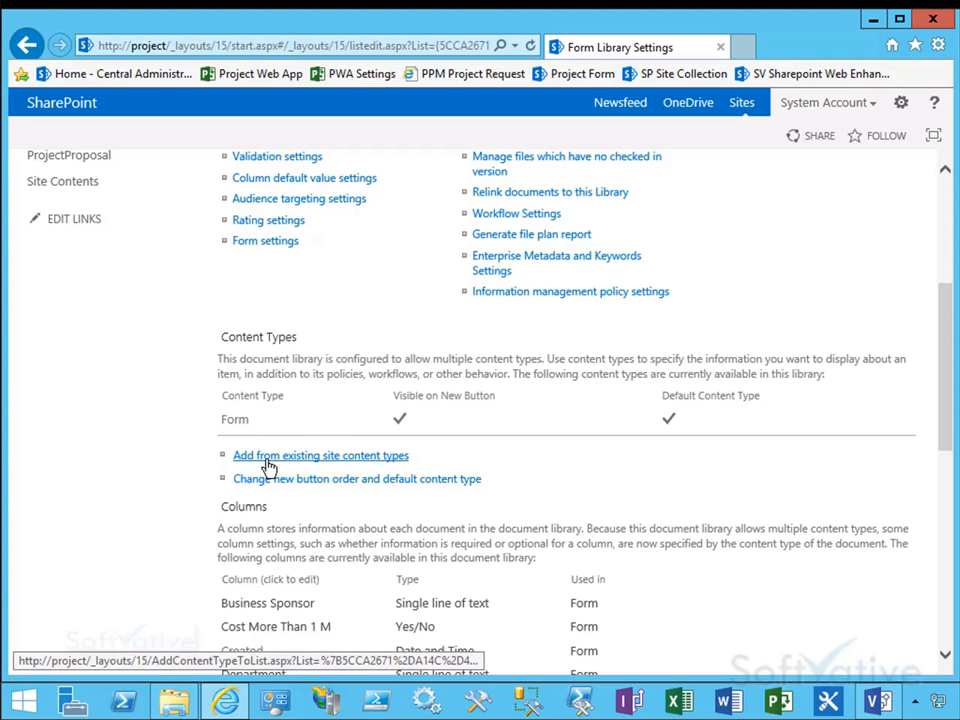
left_click(350, 463)
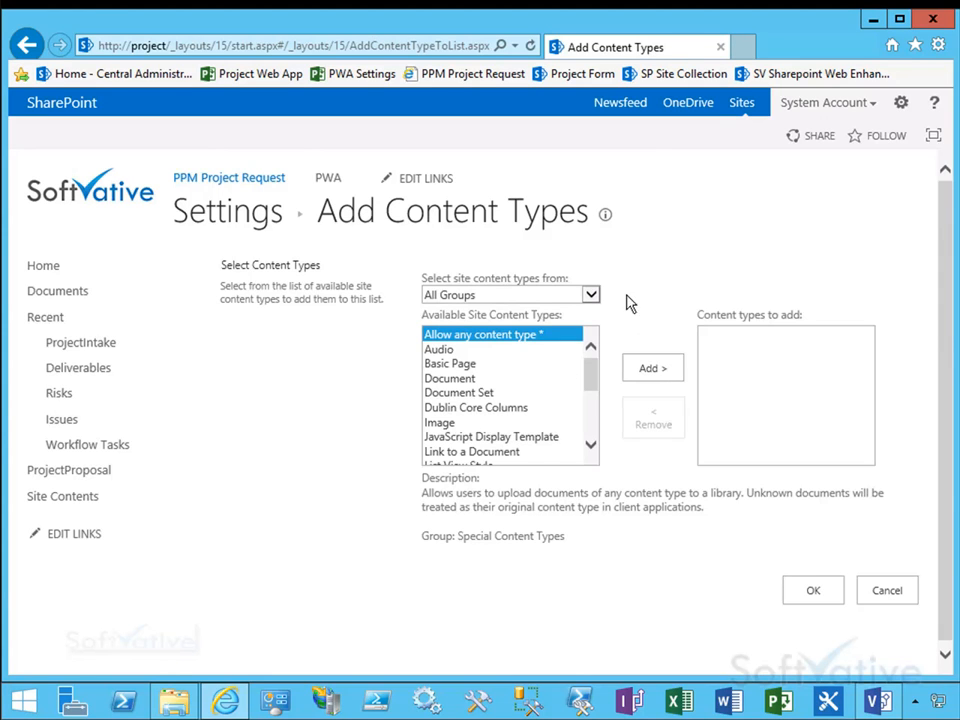
left_click(591, 297)
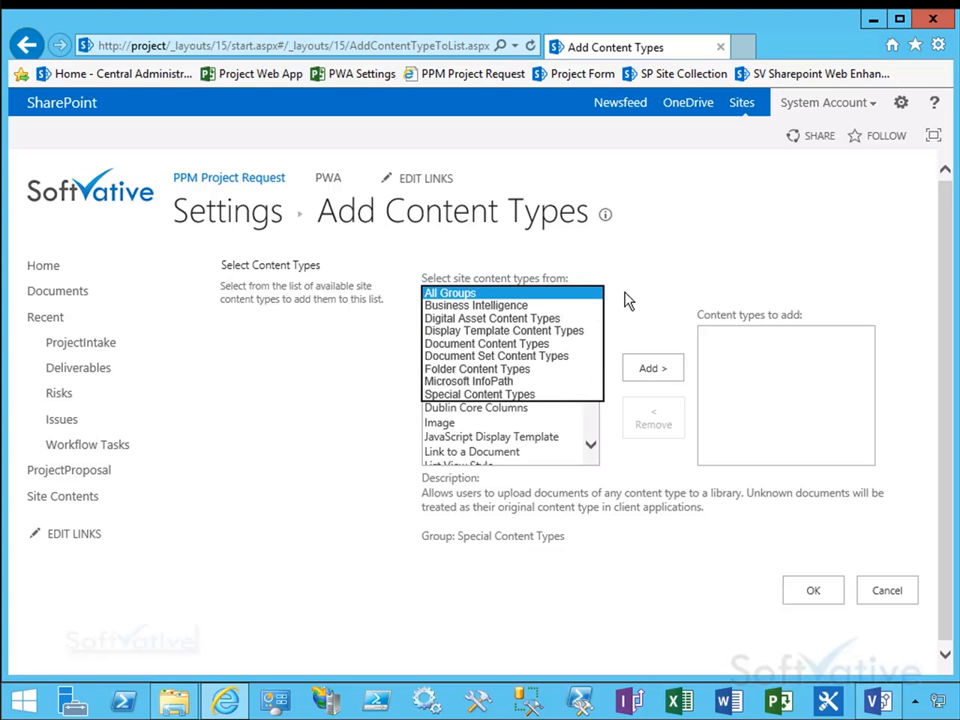
left_click(627, 297)
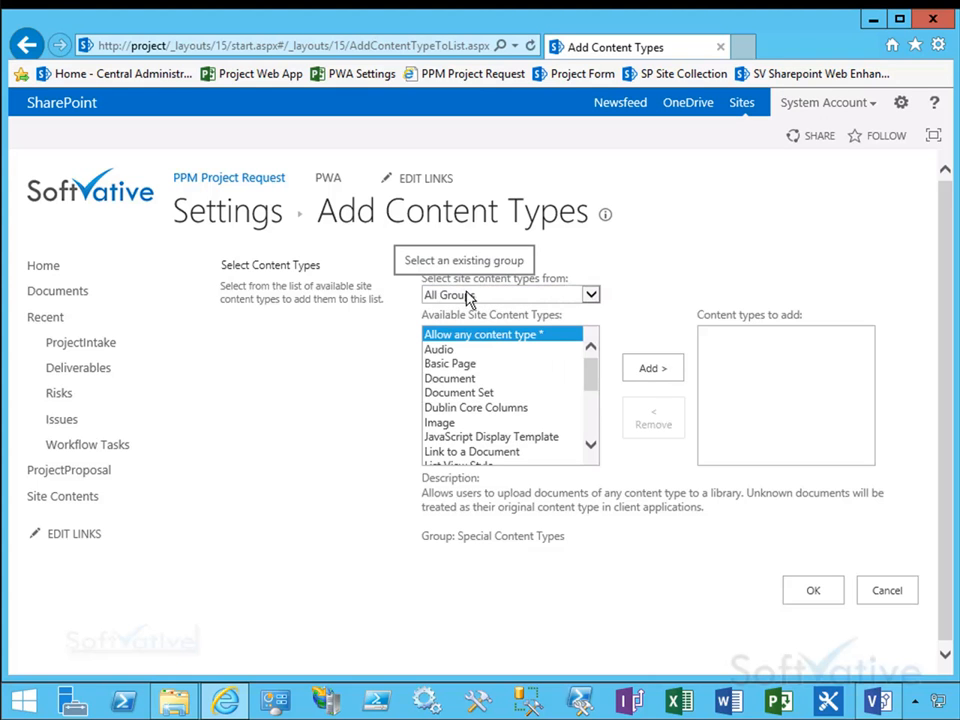
left_click(589, 297)
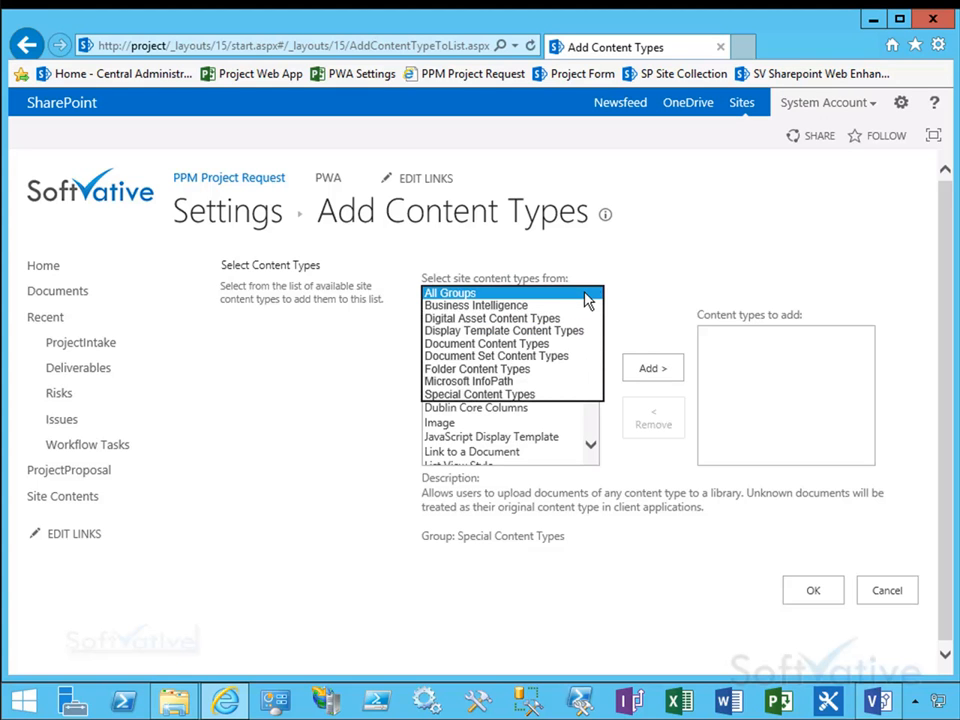
left_click(491, 384)
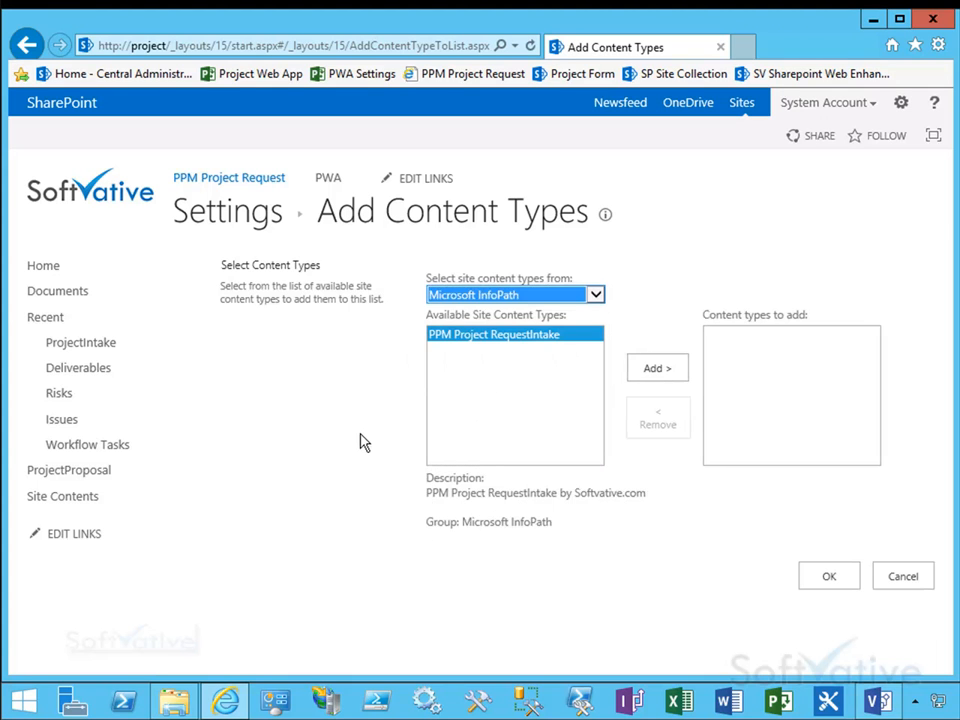
left_click(478, 347)
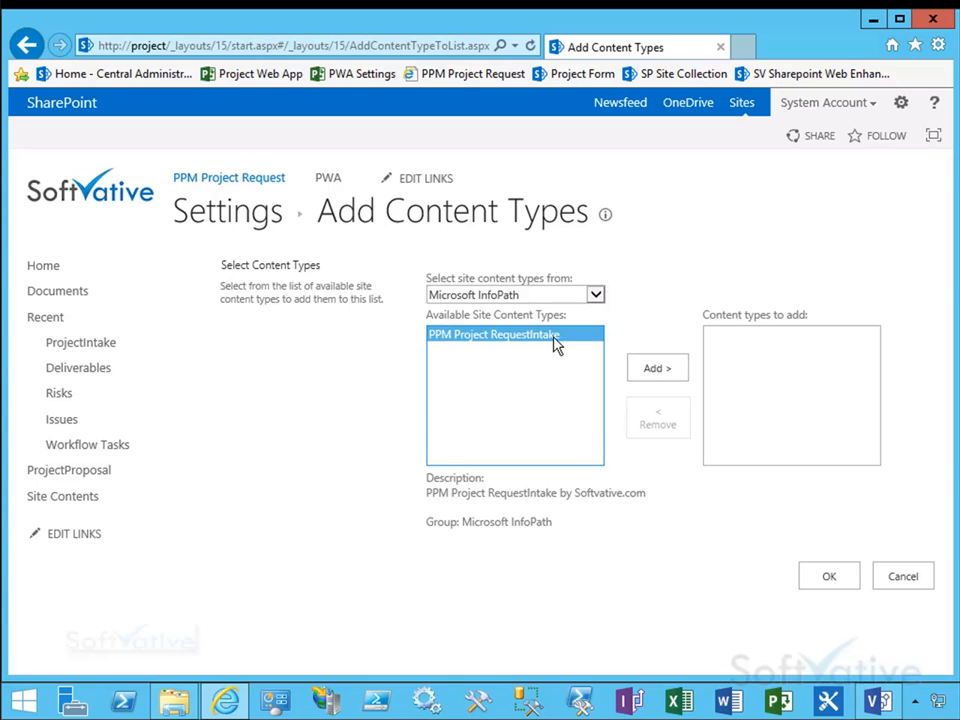
left_click_drag(427, 493, 624, 494)
left_click(664, 378)
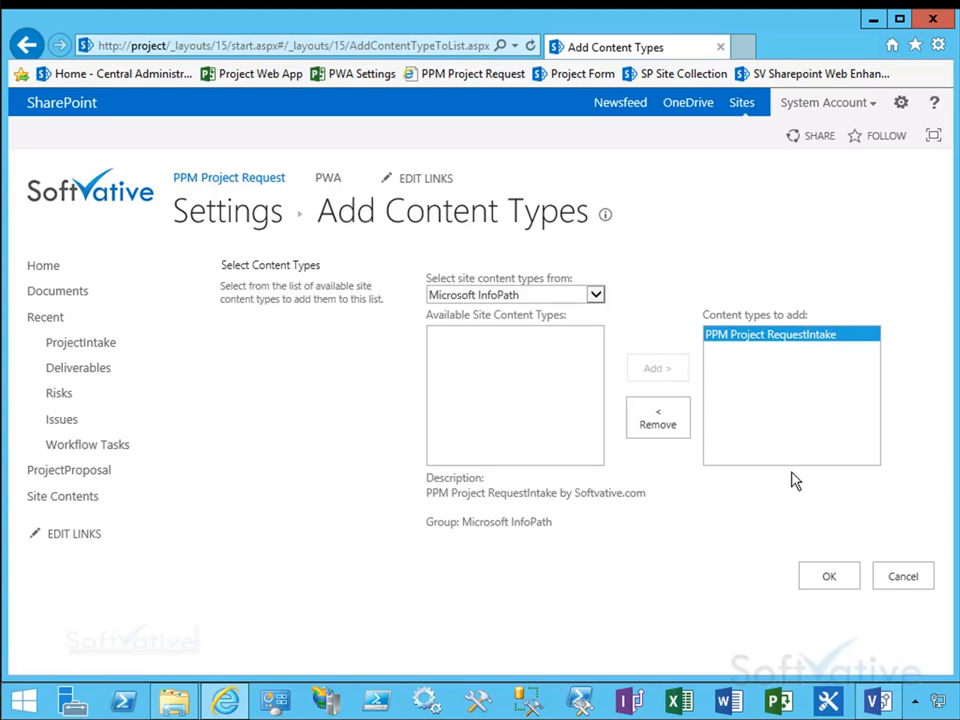
left_click(830, 585)
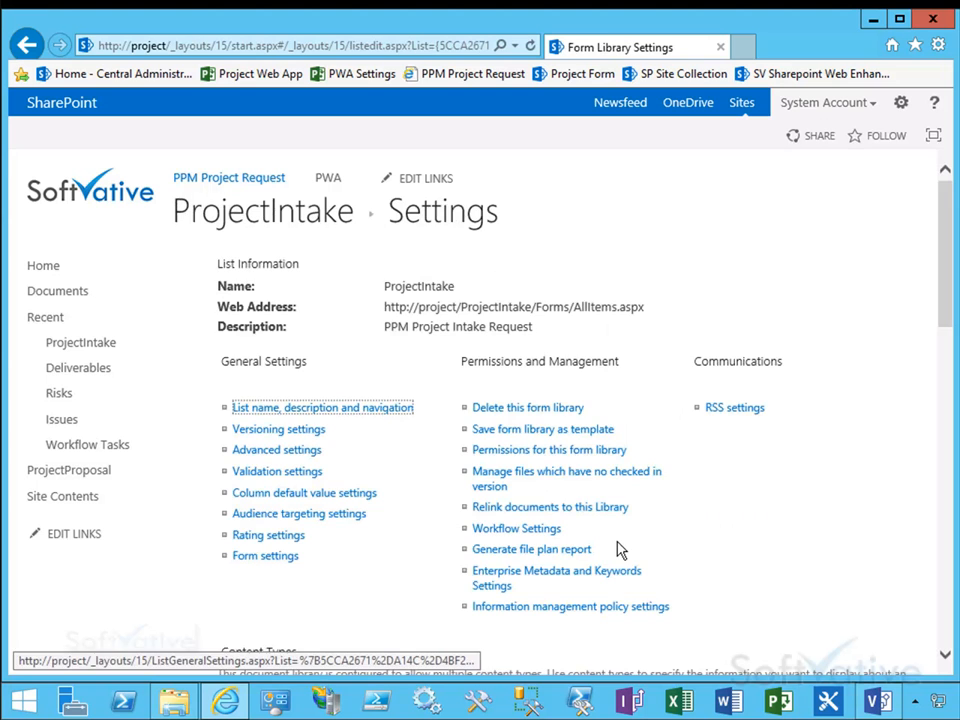
Step: Change the new button order: hide the Form content type and move PPM Project RequestIntake to position 1
left_click_drag(937, 306, 945, 399)
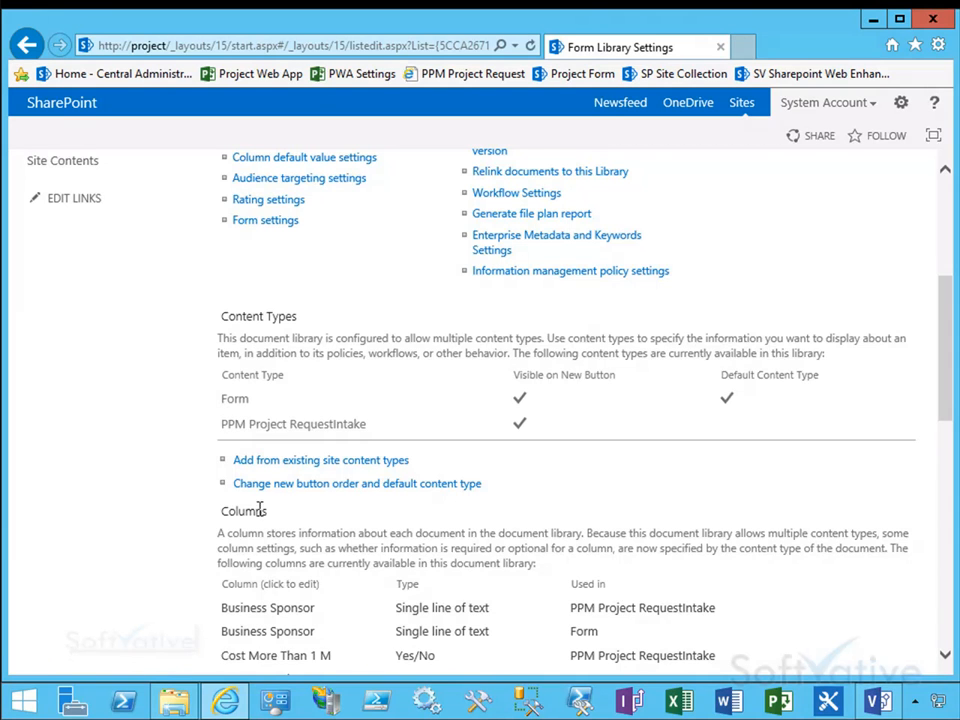
left_click_drag(736, 396, 726, 397)
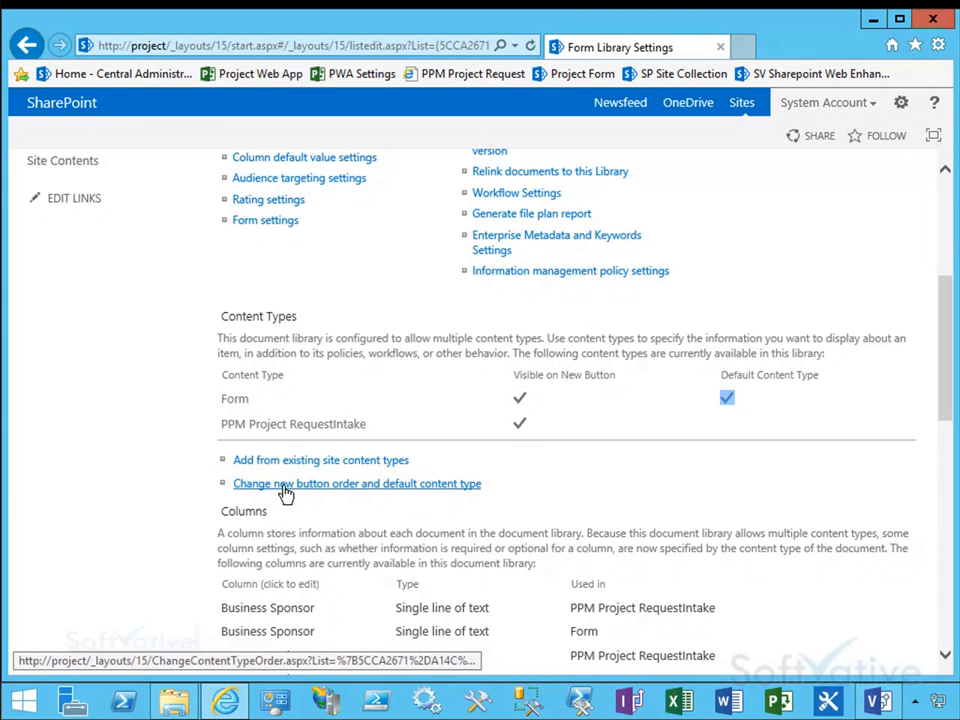
left_click(362, 488)
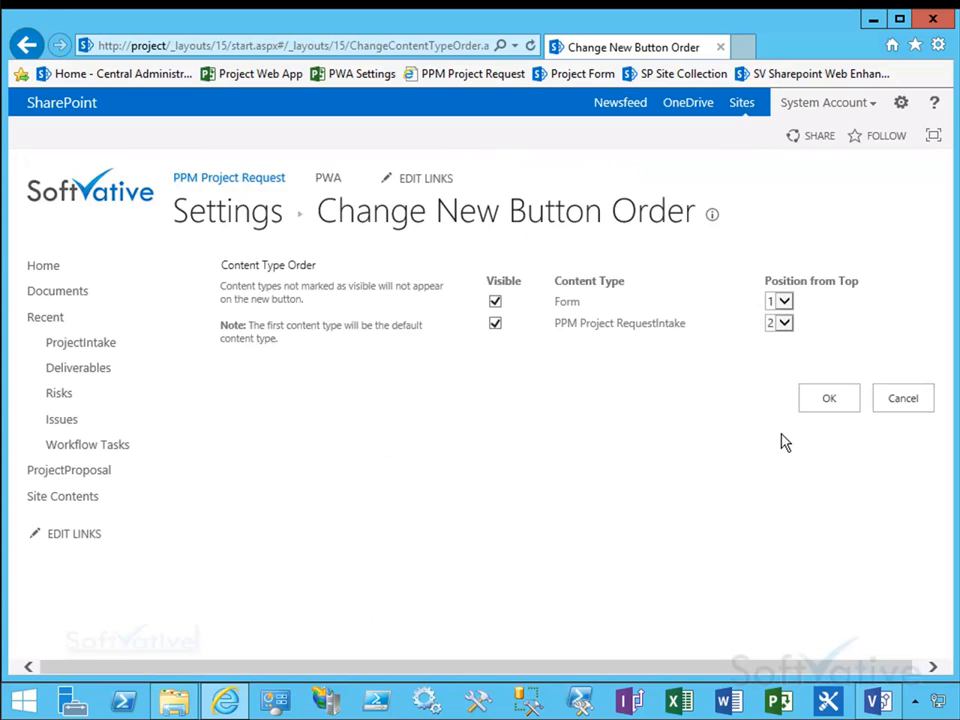
left_click(495, 302)
left_click(784, 323)
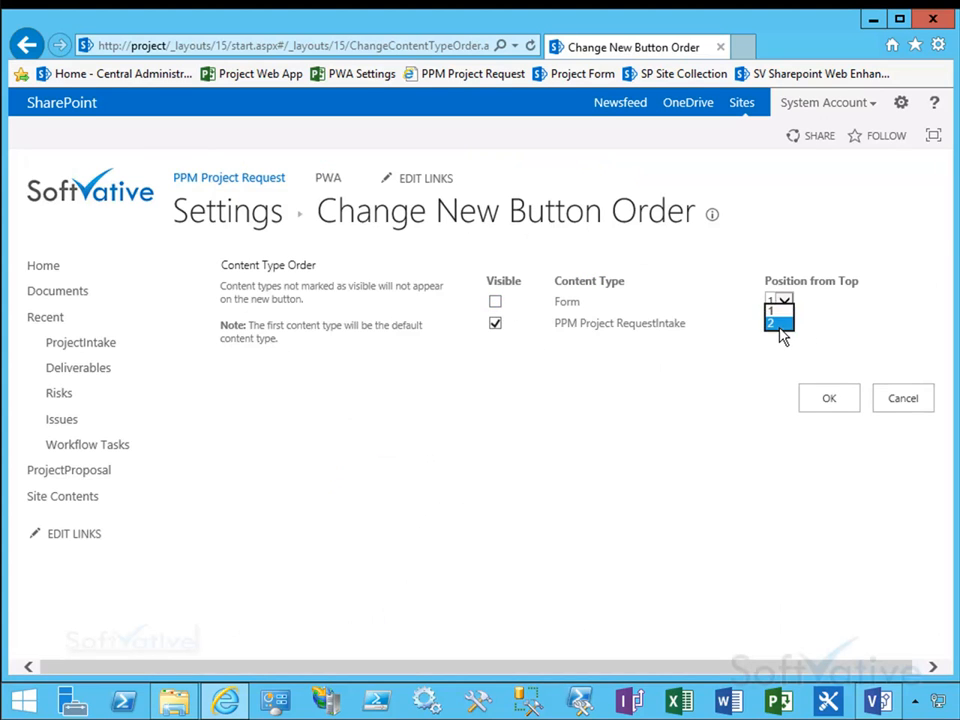
left_click(775, 303)
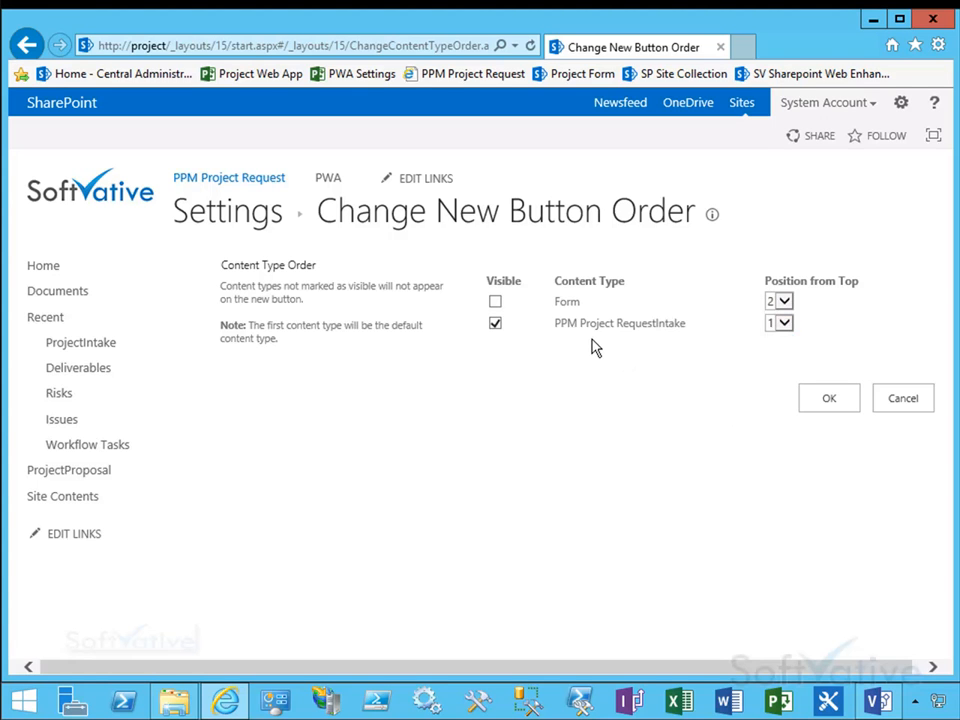
left_click(835, 402)
Step: Delete the Form content type from the ProjectIntake library
left_click_drag(950, 258, 945, 373)
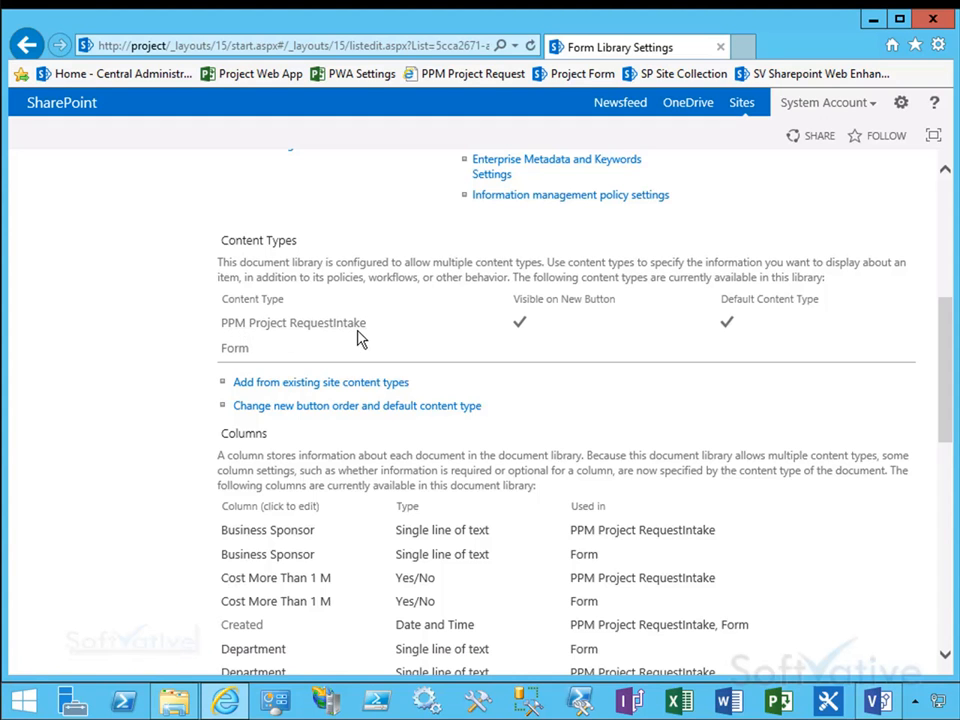
left_click(238, 350)
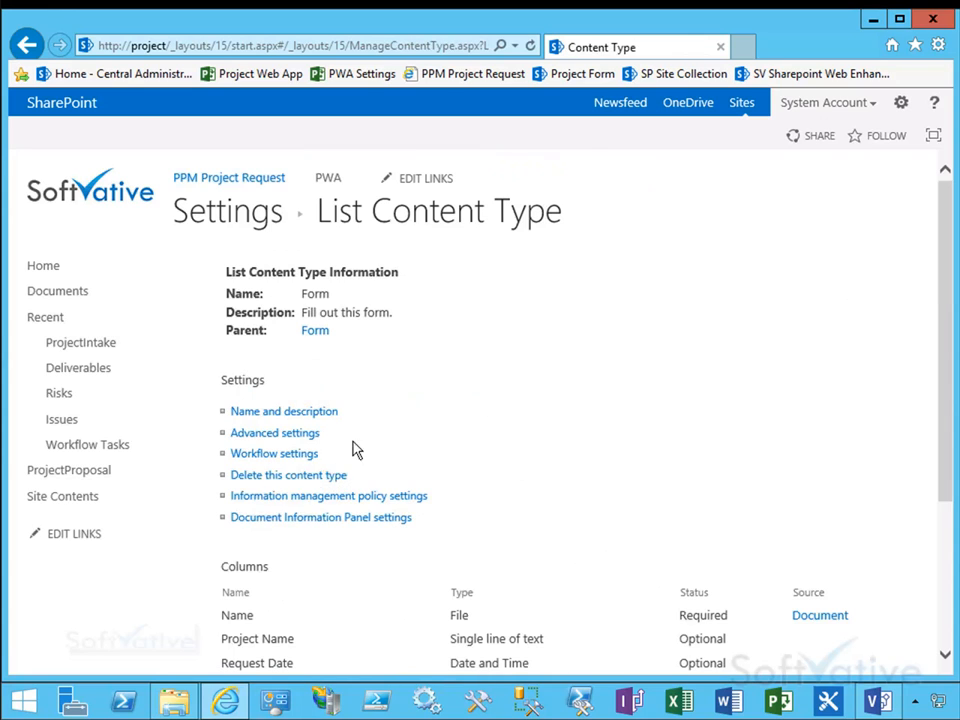
left_click(254, 477)
left_click(537, 428)
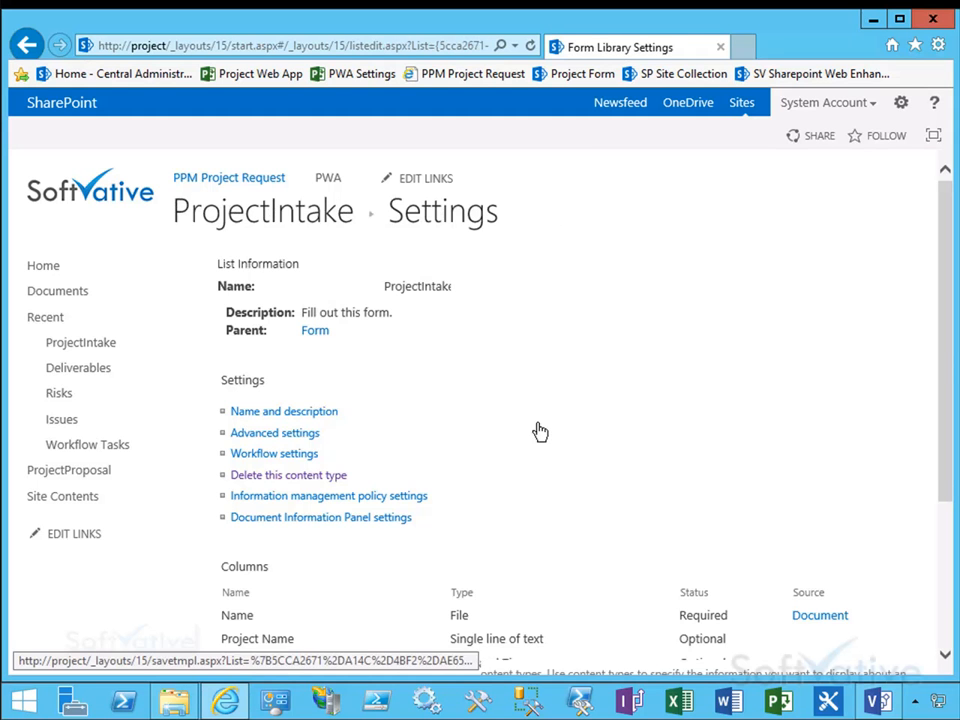
scroll(950, 278, "down", 3)
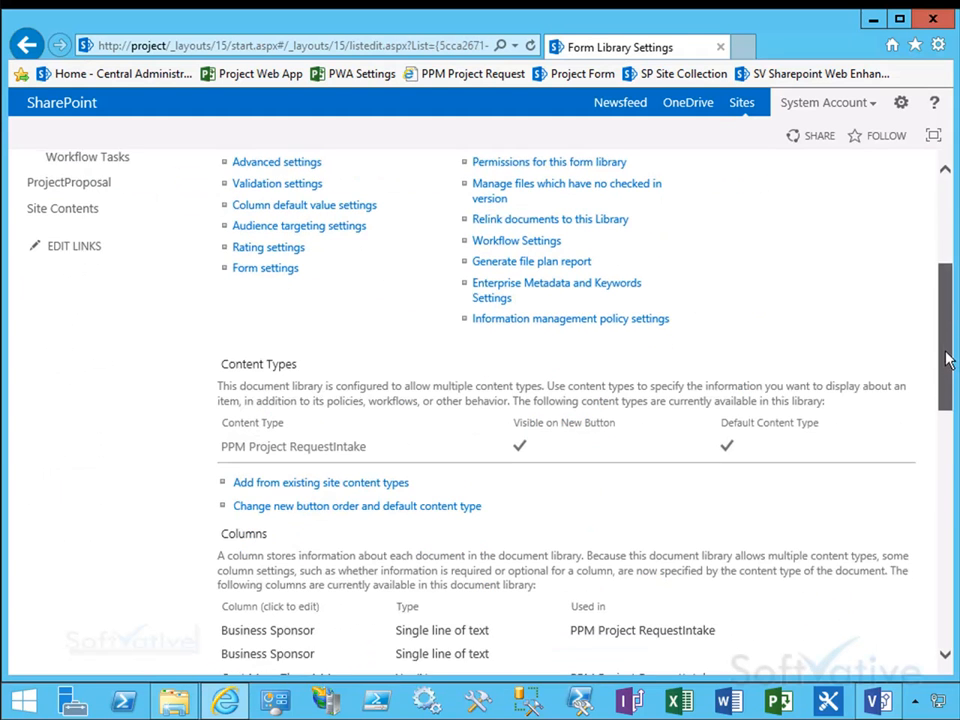
left_click_drag(203, 403, 822, 441)
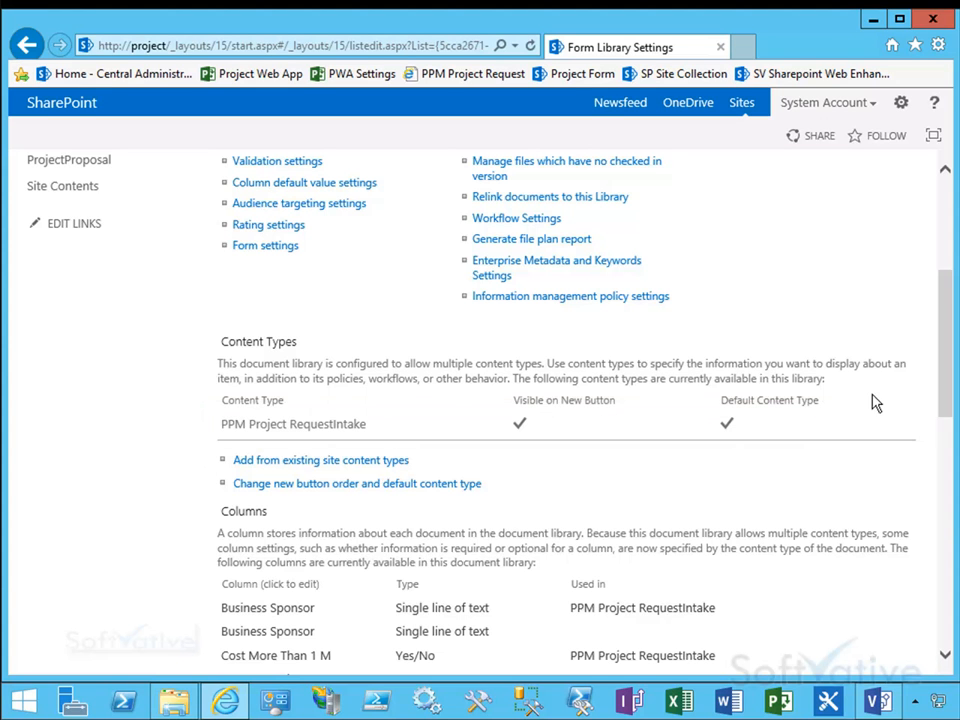
left_click_drag(944, 400, 936, 253)
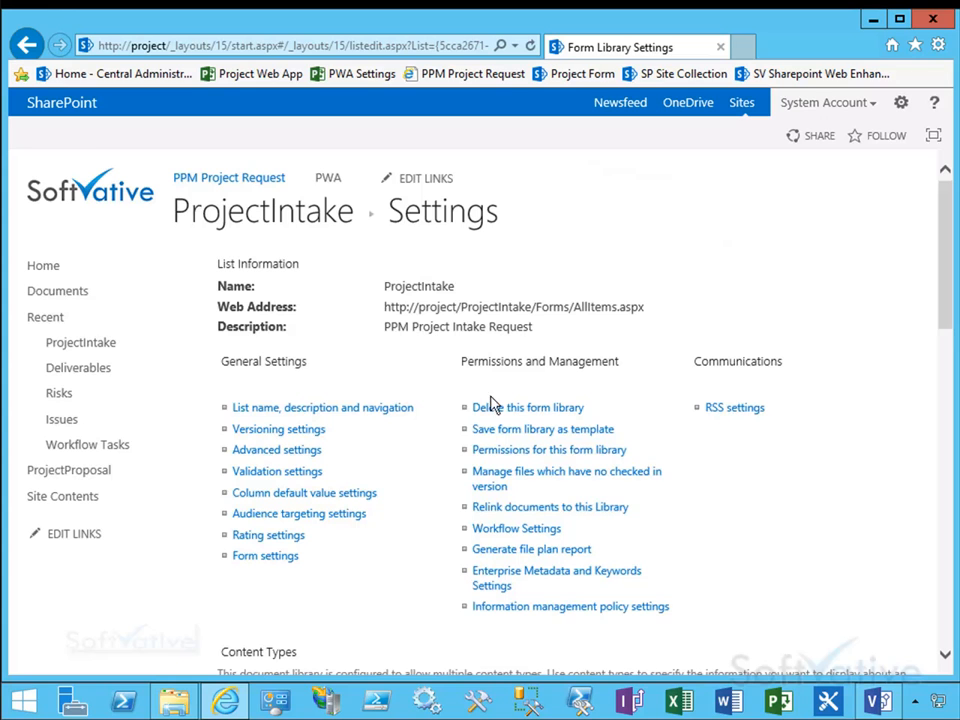
Step: Open the library's versioning settings to review them, then cancel without changes
left_click(245, 436)
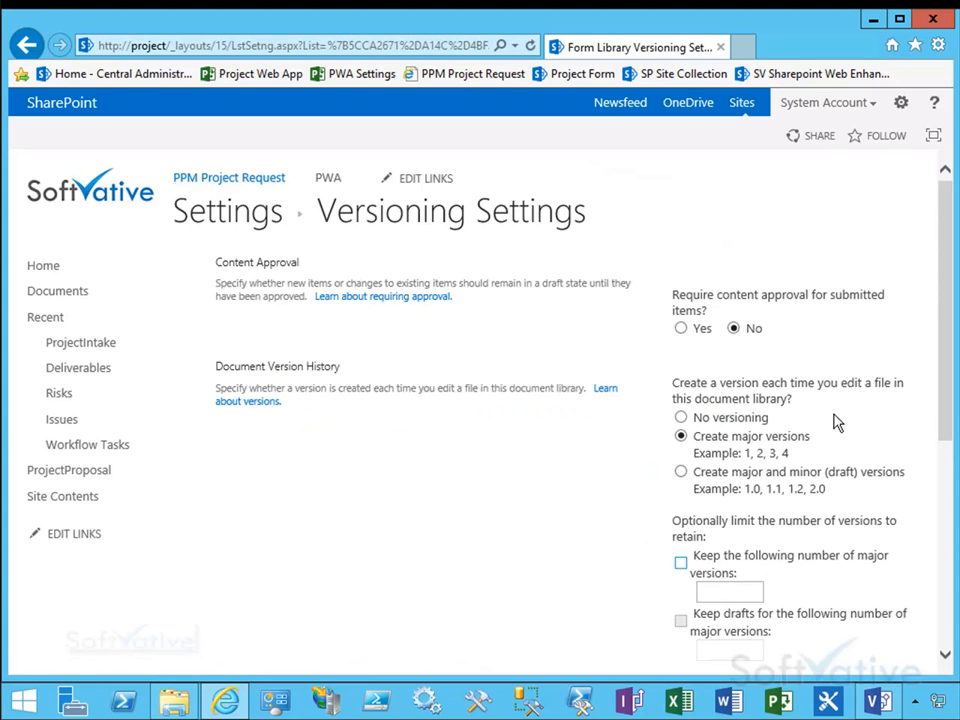
left_click_drag(936, 422, 936, 658)
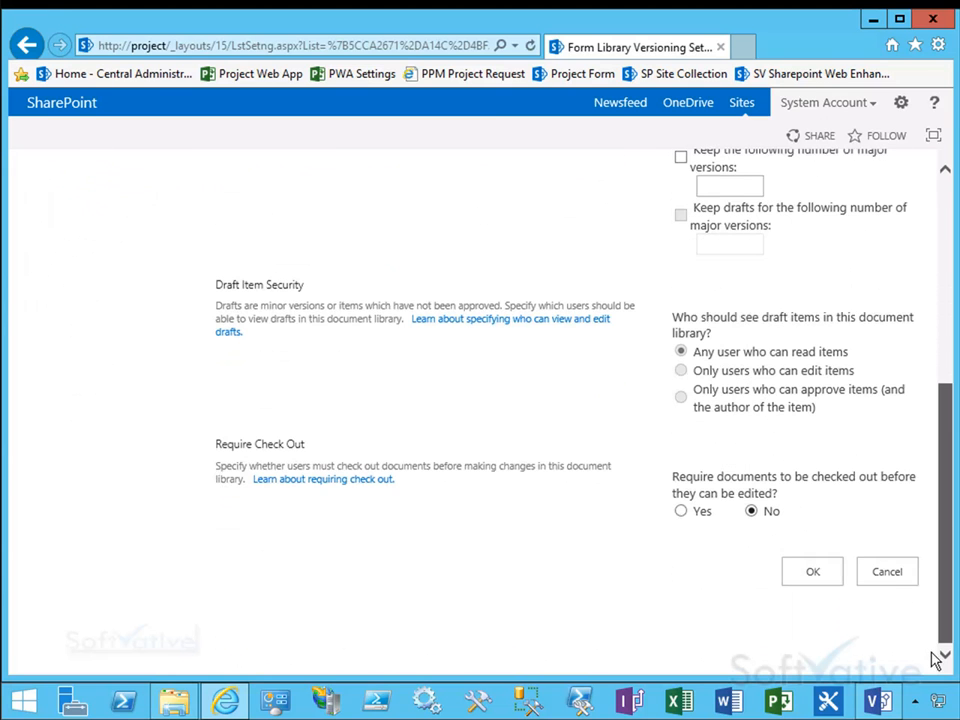
left_click(888, 575)
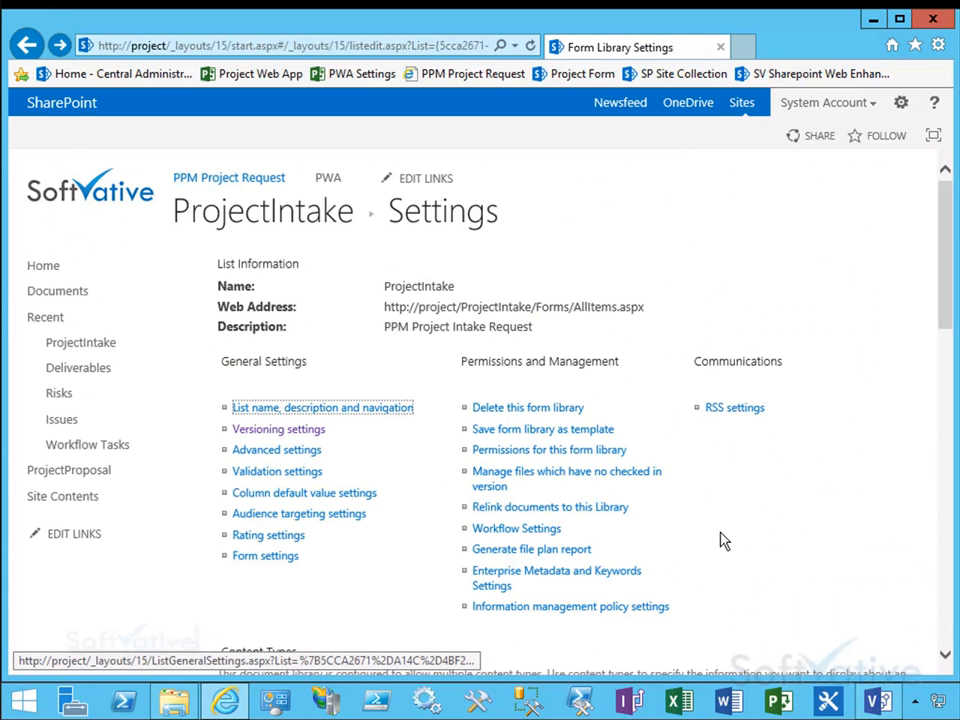
Step: Return to the ProjectIntake library and open the New Document menu to check the available content type
left_click(615, 276)
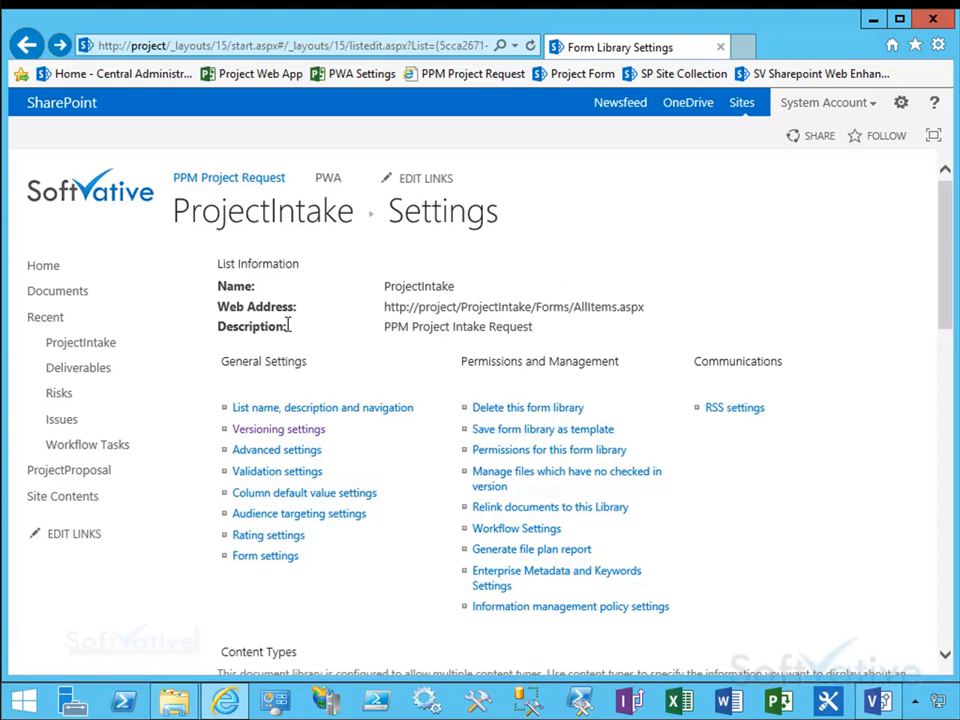
left_click(312, 220)
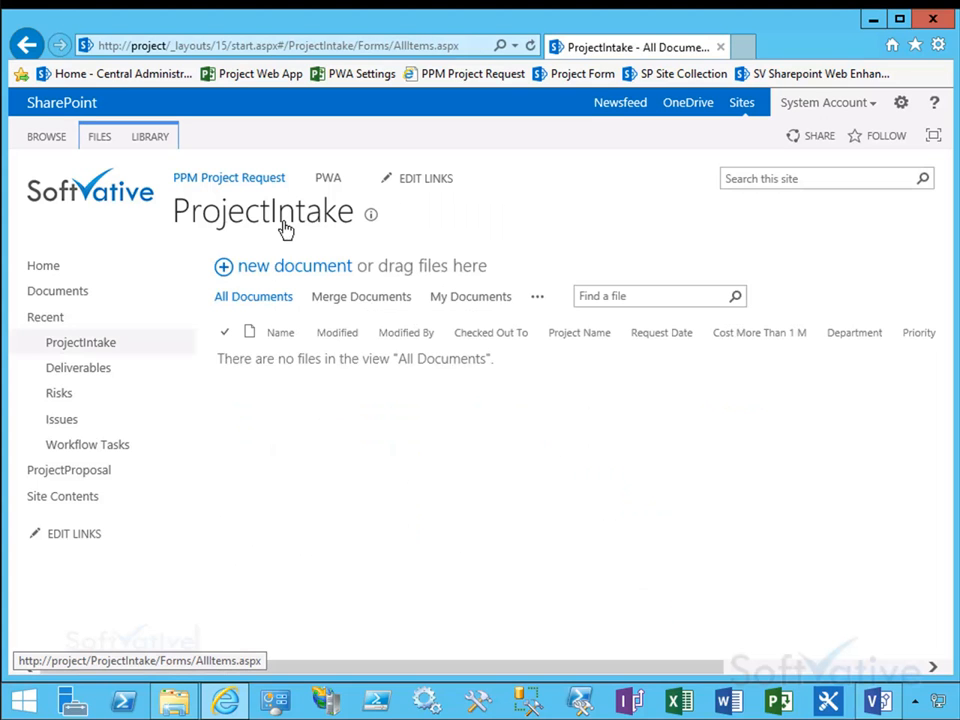
left_click(97, 143)
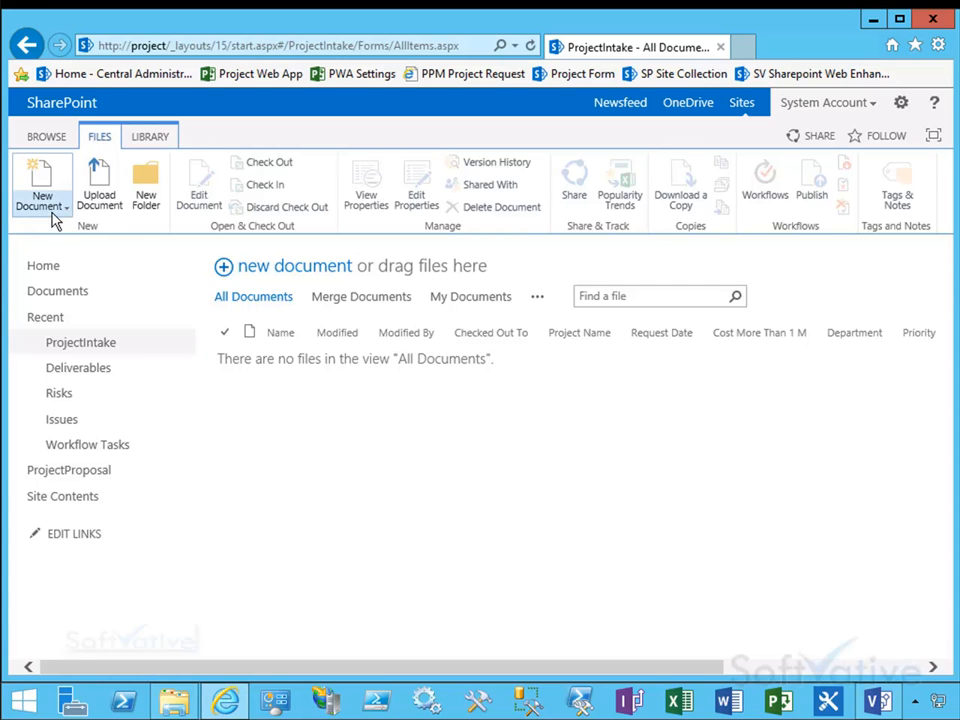
left_click(64, 212)
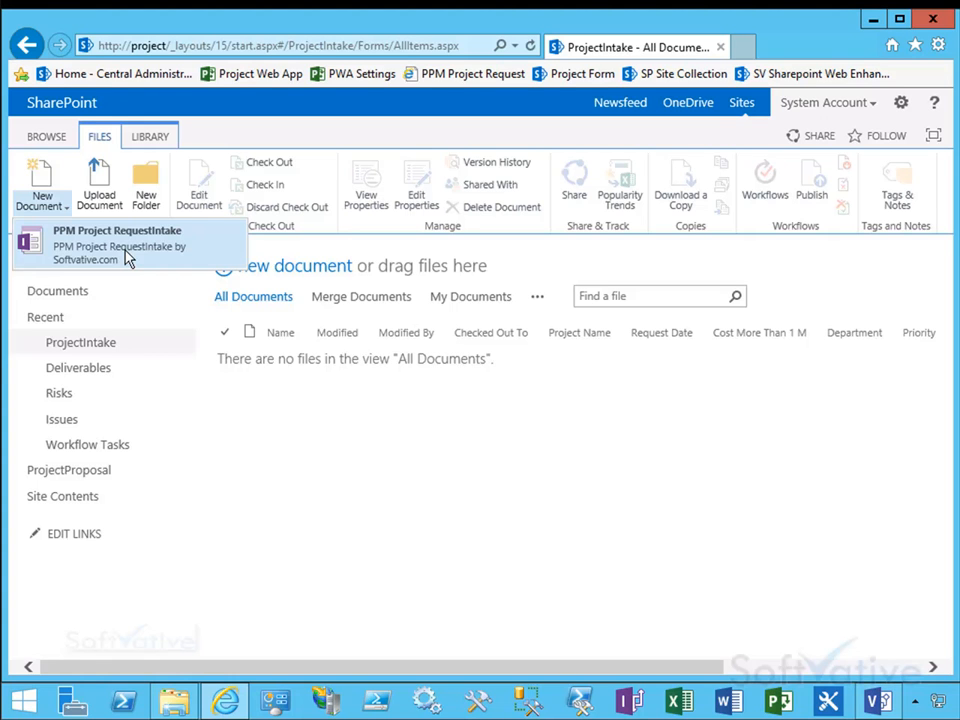
Step: Start a new document from the ProjectIntake library and enter Softvative Collaboration Portal as the project name
left_click(242, 427)
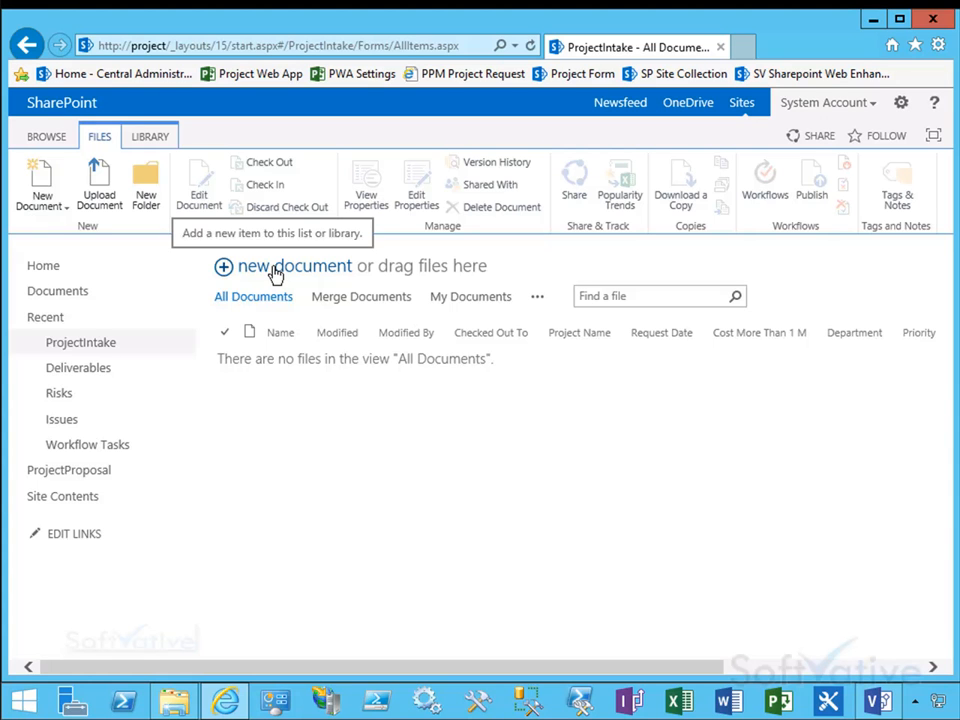
left_click(276, 270)
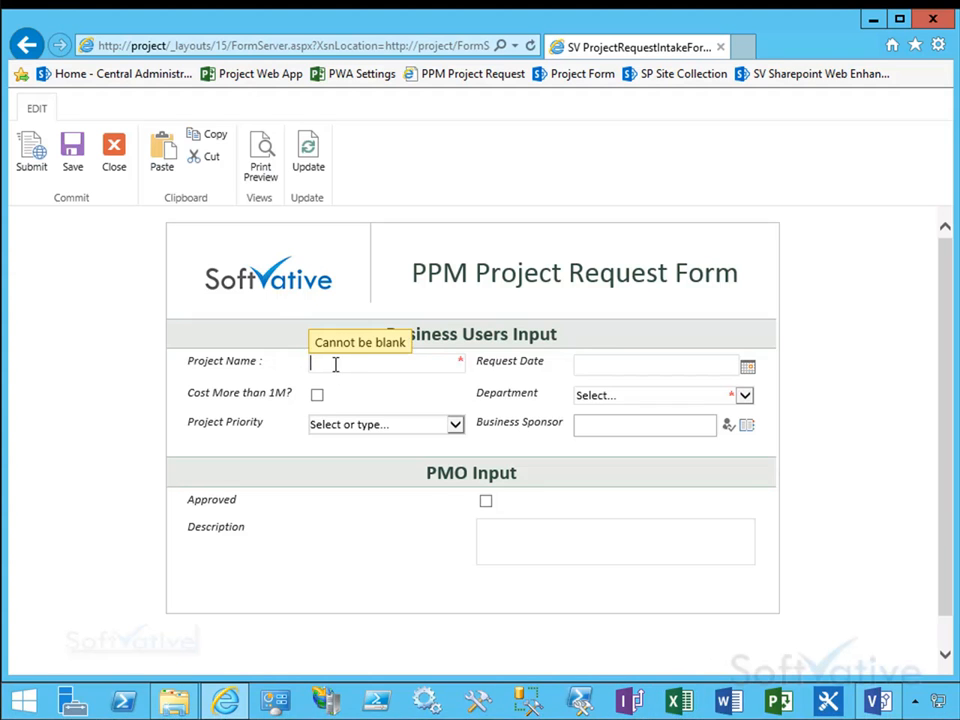
type("Softvative Web")
key("ctrl+shift+Left")
type("Collaboration Portal")
key("Home")
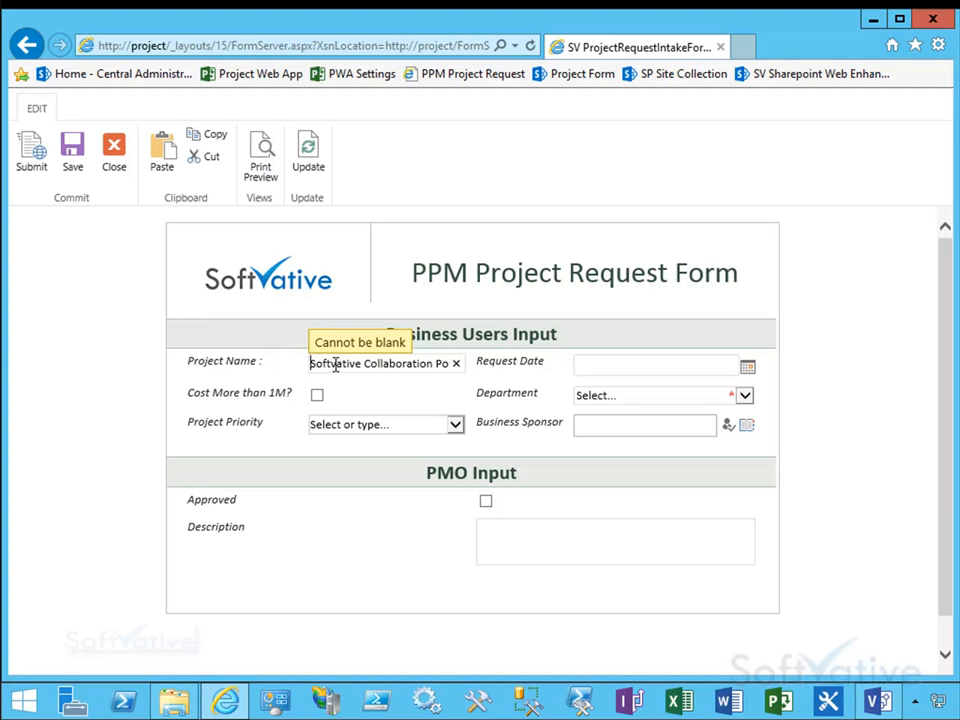
Step: Set the request date to 10/22/2015 with the date picker and choose IT as the department
left_click(750, 372)
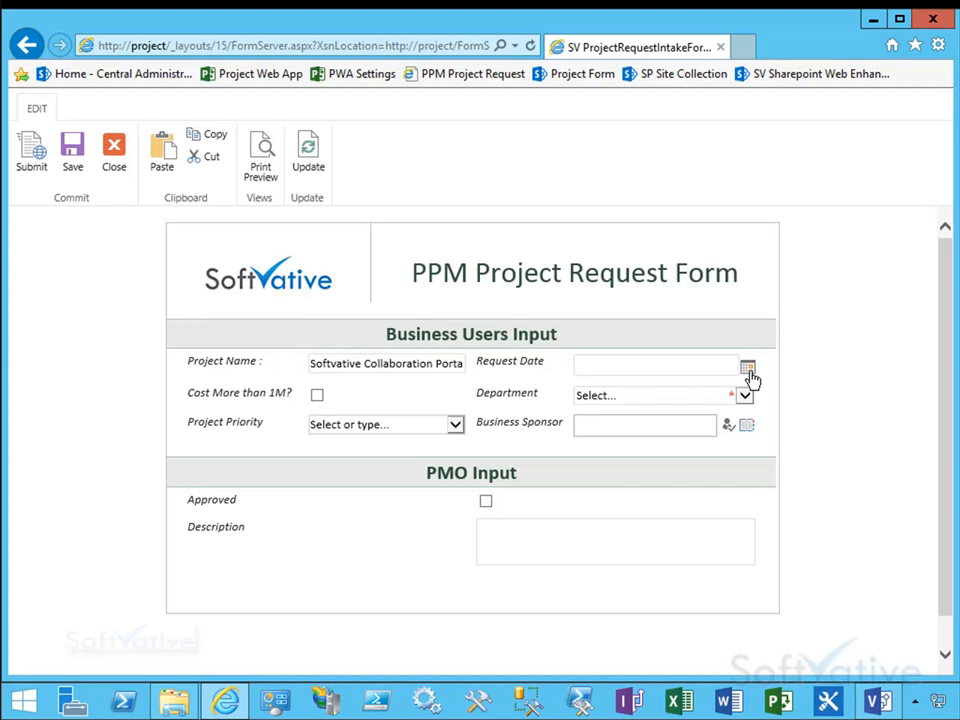
left_click(686, 498)
left_click(744, 397)
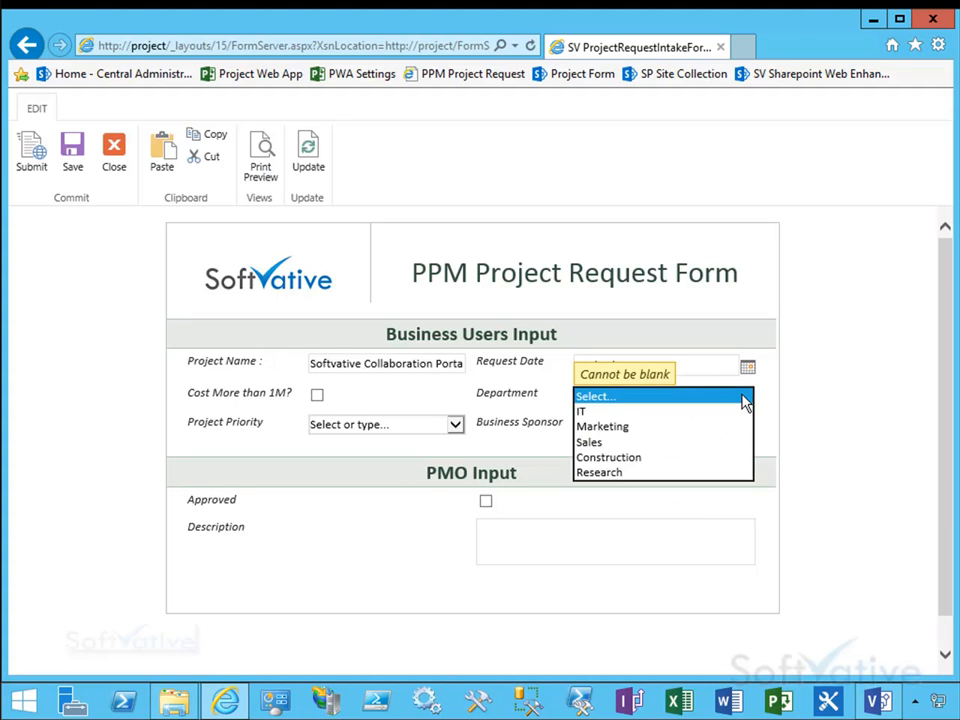
left_click(581, 413)
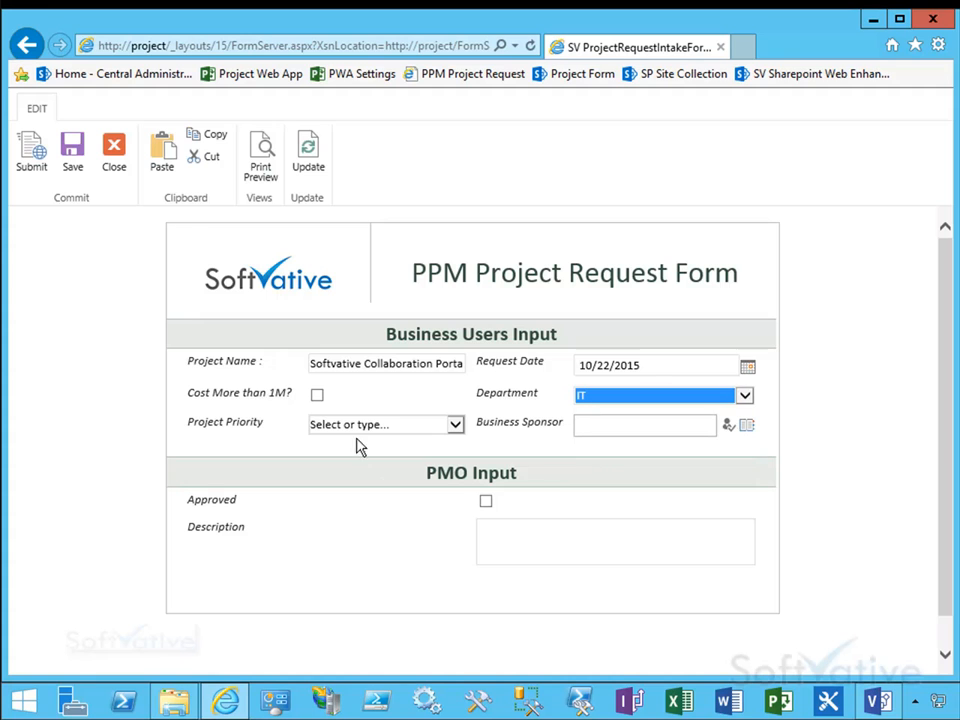
Step: Set the project priority to High
left_click(425, 433)
left_click(455, 425)
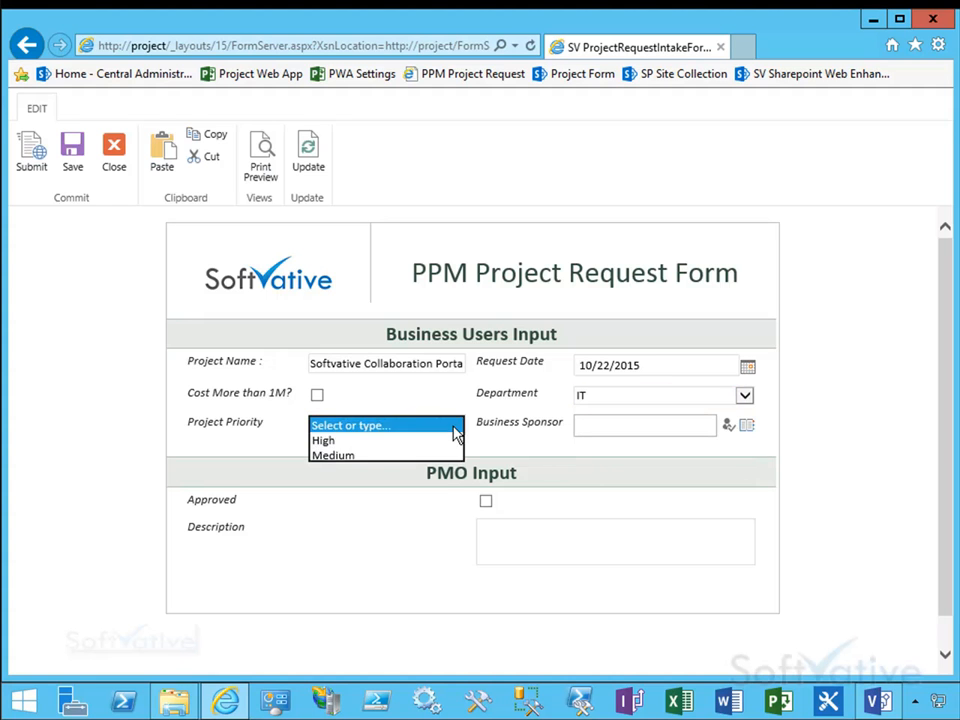
left_click(318, 441)
left_click(615, 426)
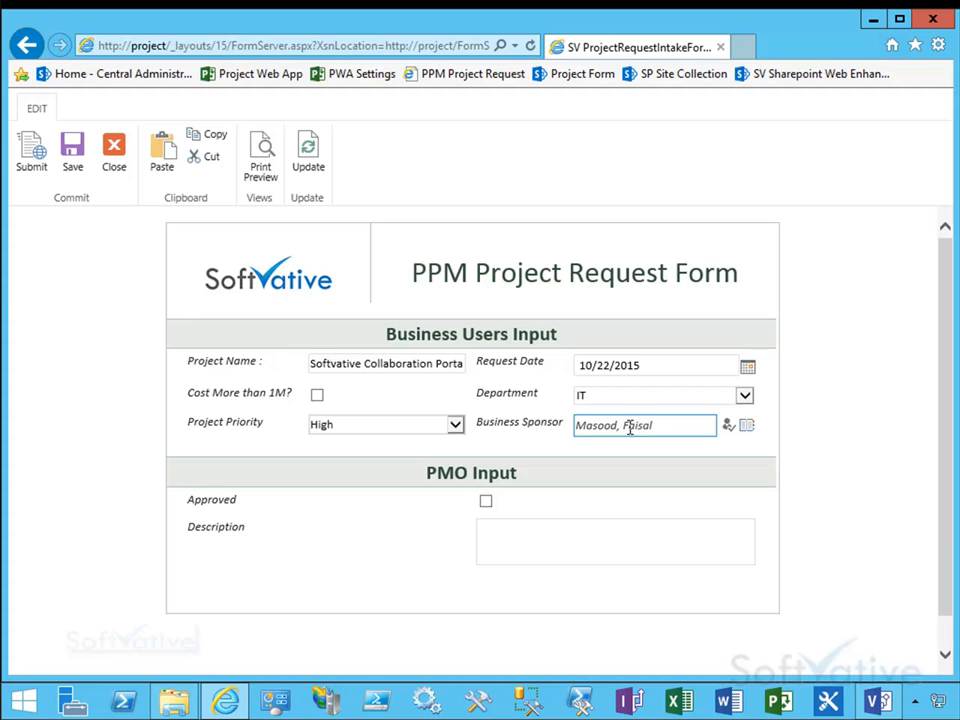
left_click(730, 430)
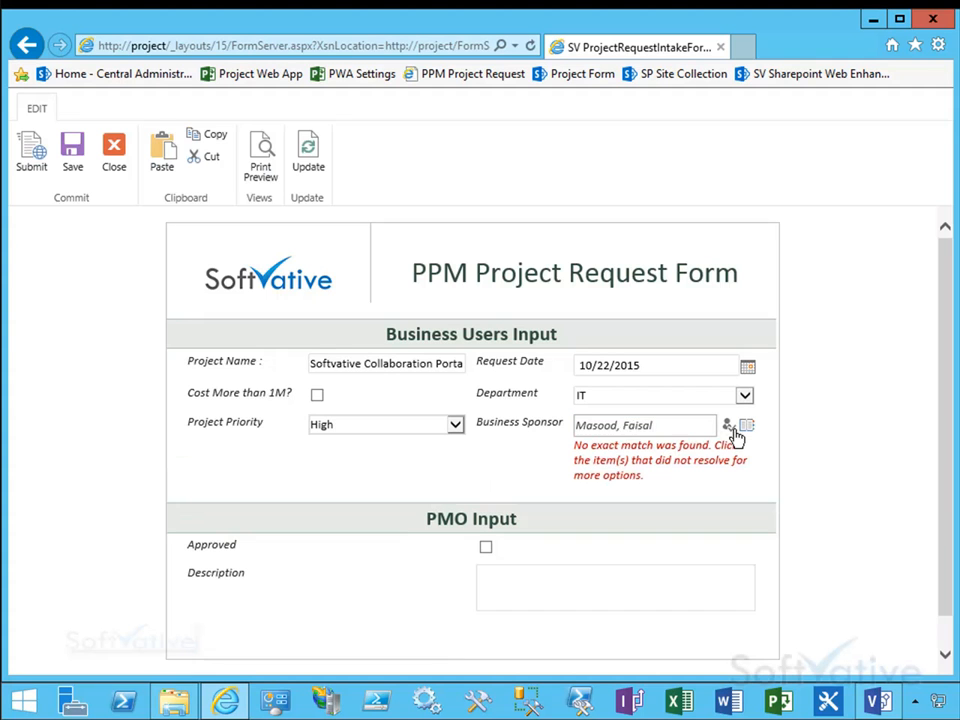
left_click(630, 430)
left_click(598, 480)
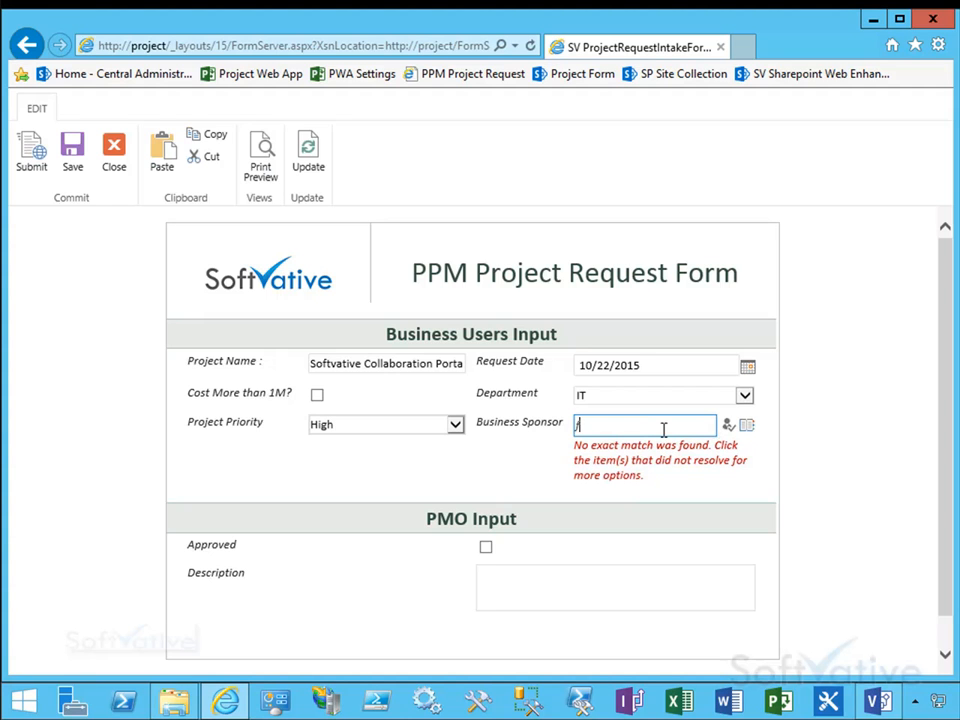
type("faisal")
left_click(598, 426)
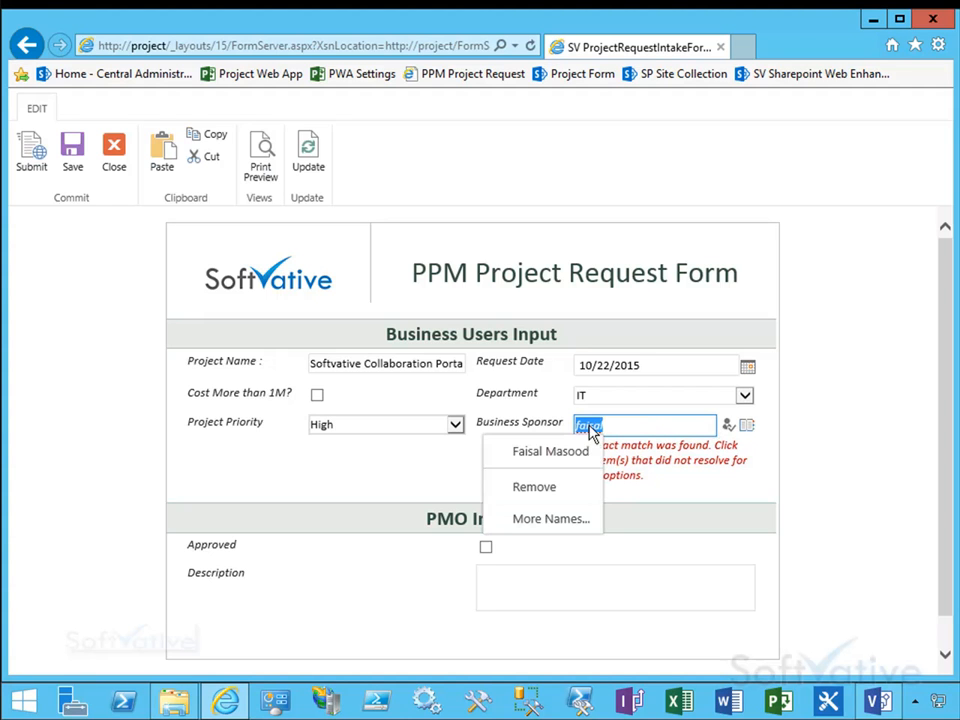
left_click(551, 452)
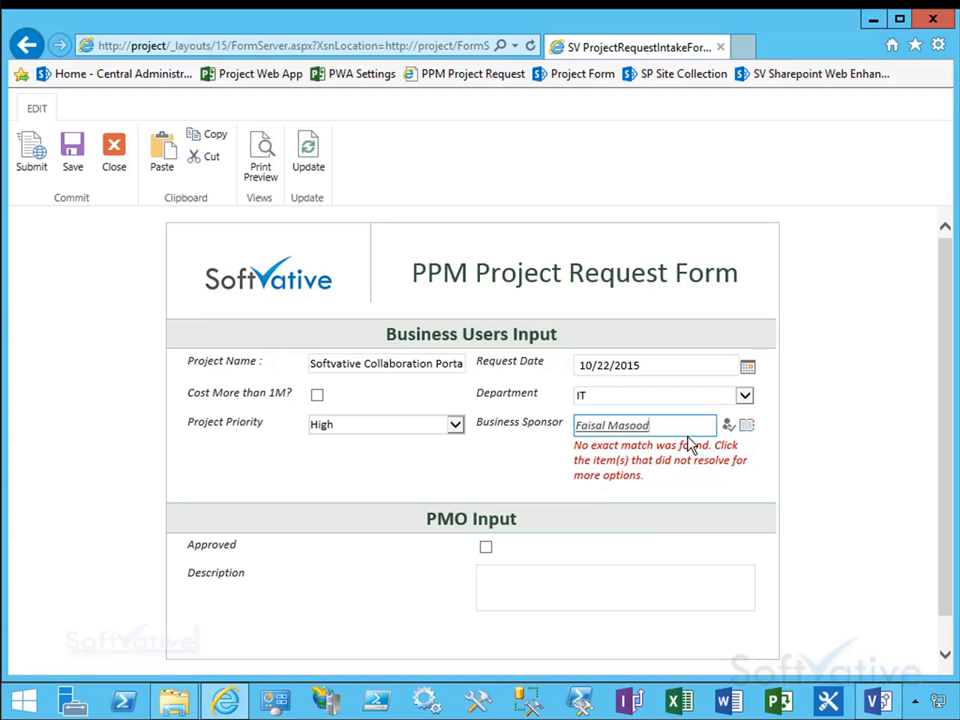
left_click(730, 426)
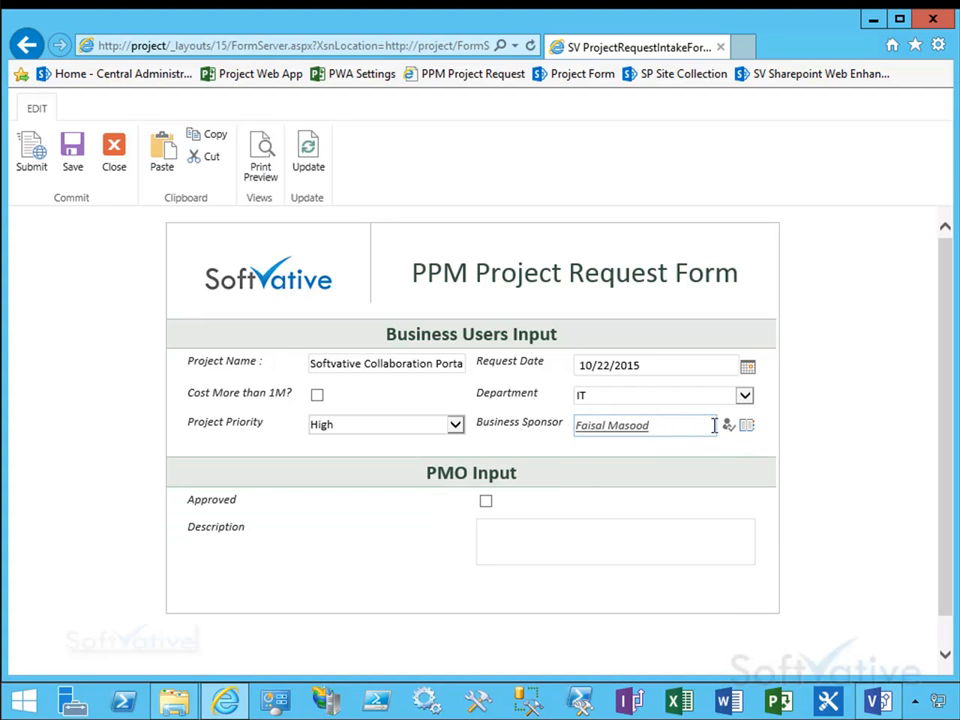
left_click_drag(714, 425, 536, 396)
key("BackSpace")
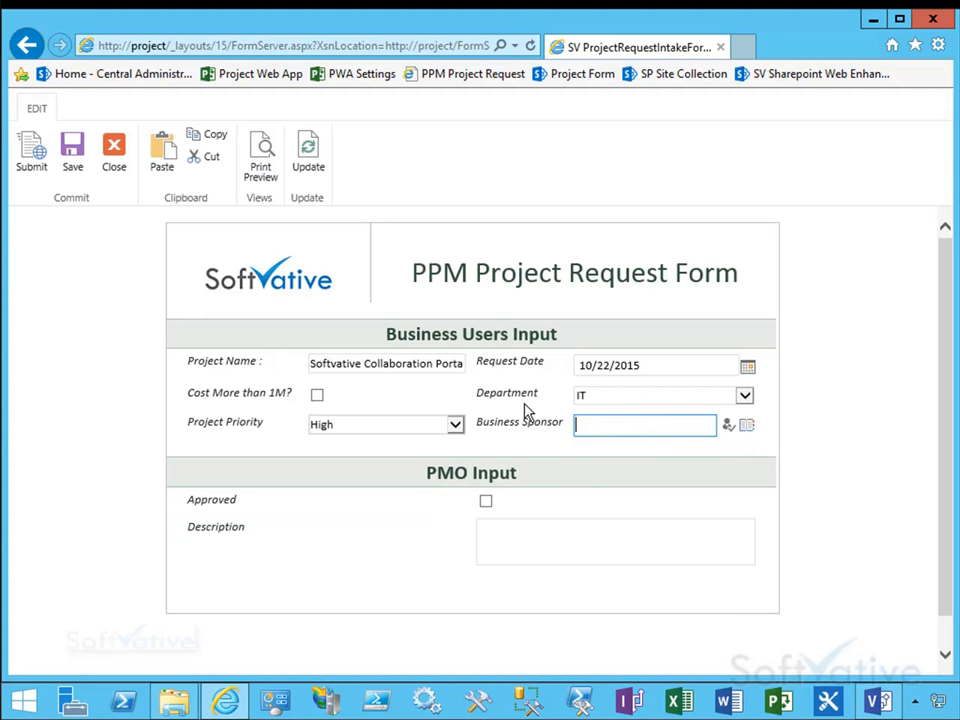
Step: Pick the business sponsor by searching the people picker, then submit the request form
left_click(747, 428)
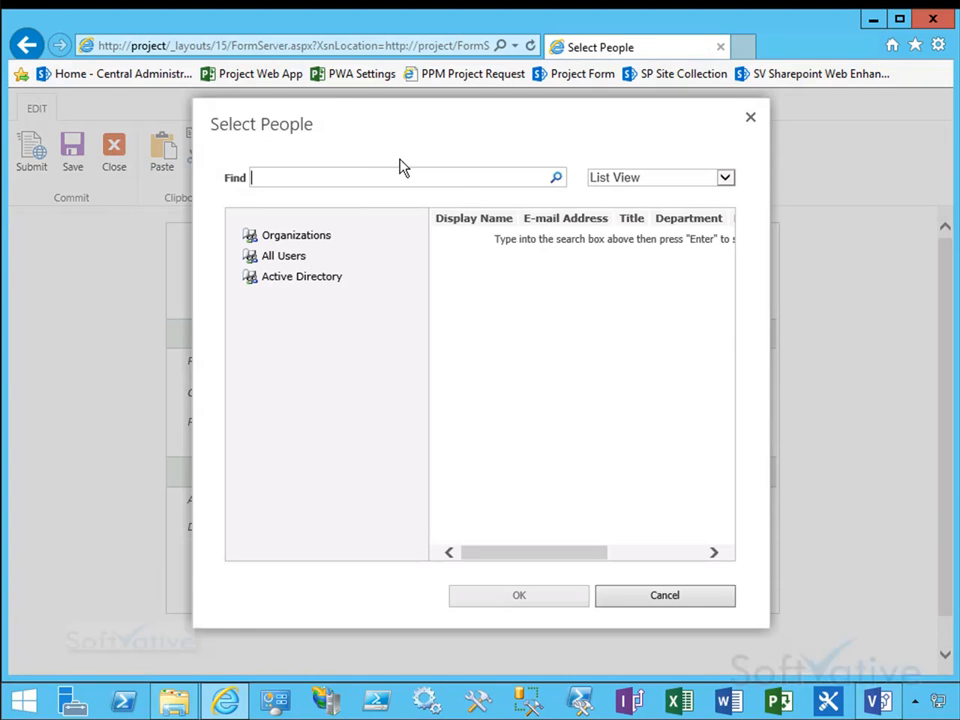
type("yasir")
left_click(561, 177)
left_click(561, 177)
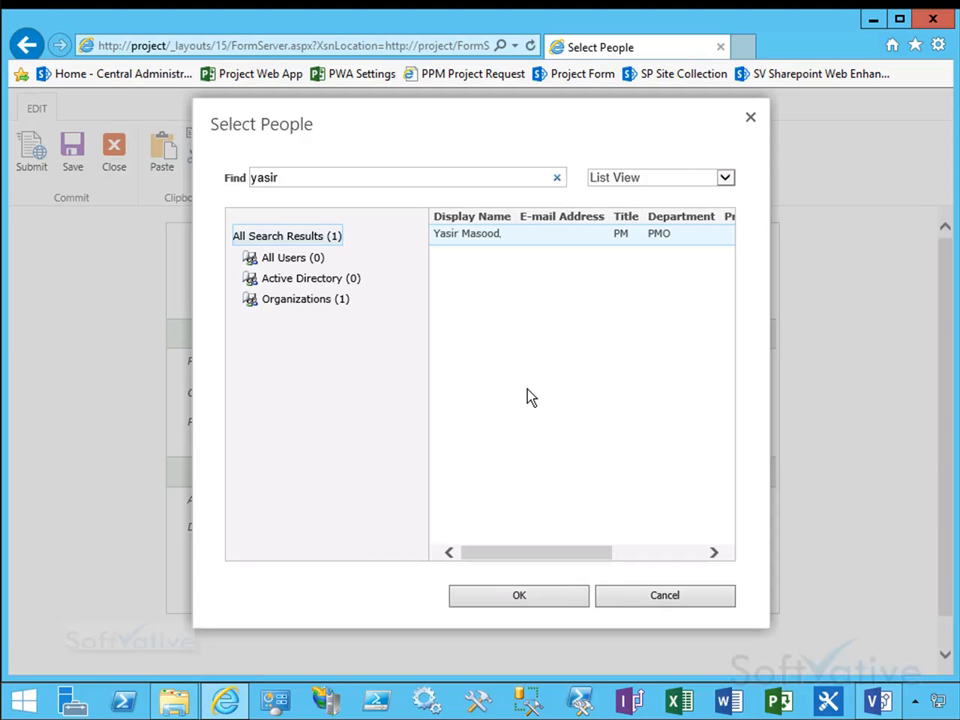
left_click_drag(529, 561, 437, 302)
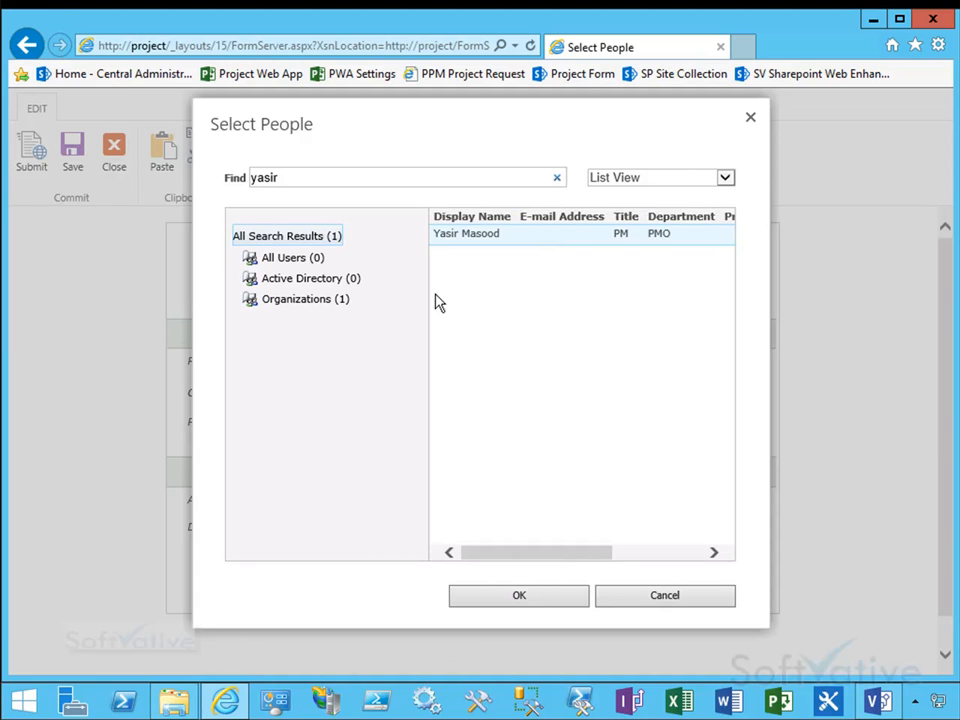
left_click(520, 598)
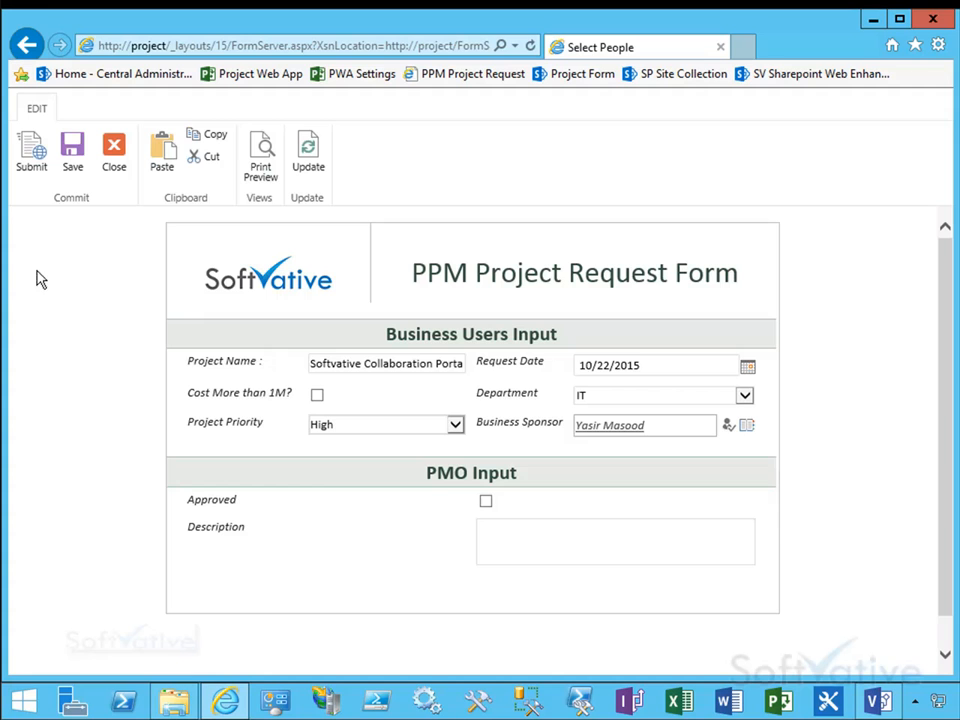
left_click(29, 165)
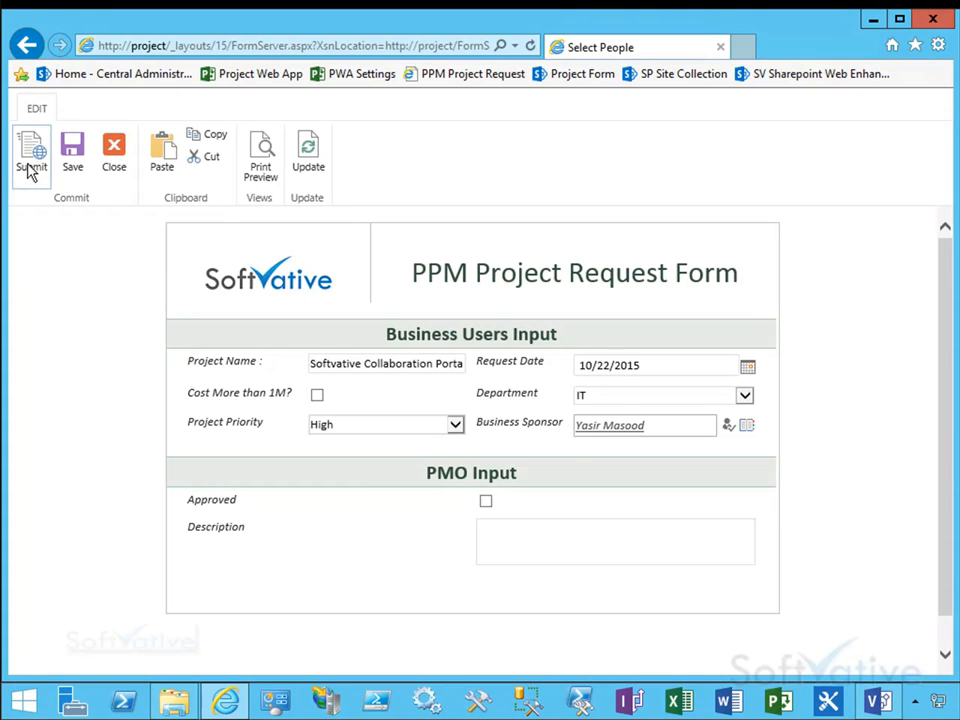
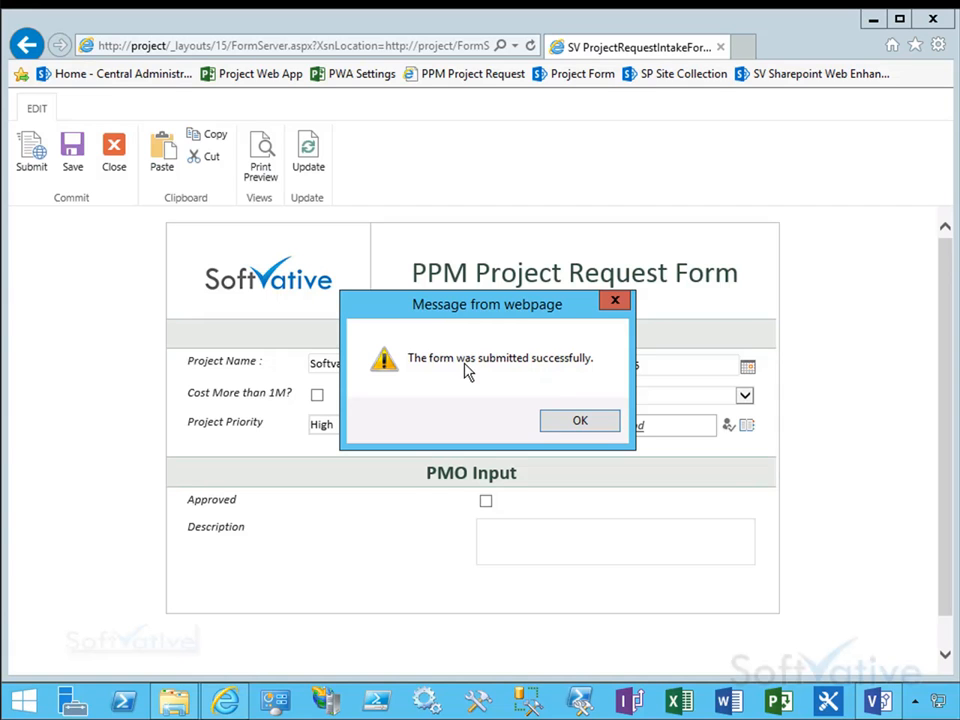
Step: Dismiss the form submission confirmation message
left_click_drag(410, 303, 332, 465)
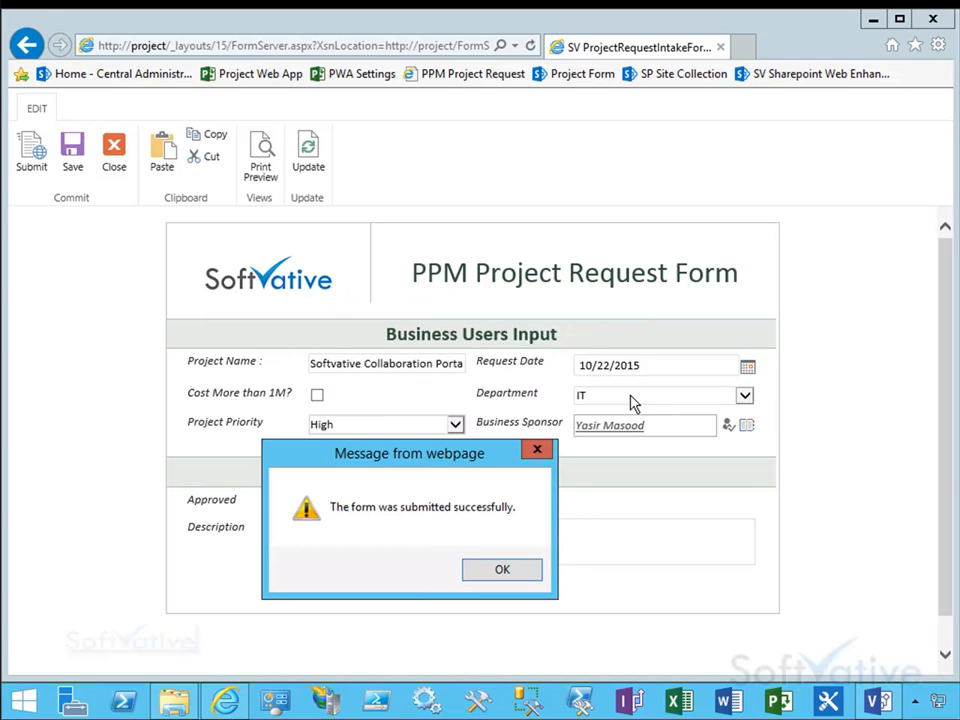
left_click_drag(440, 455, 500, 302)
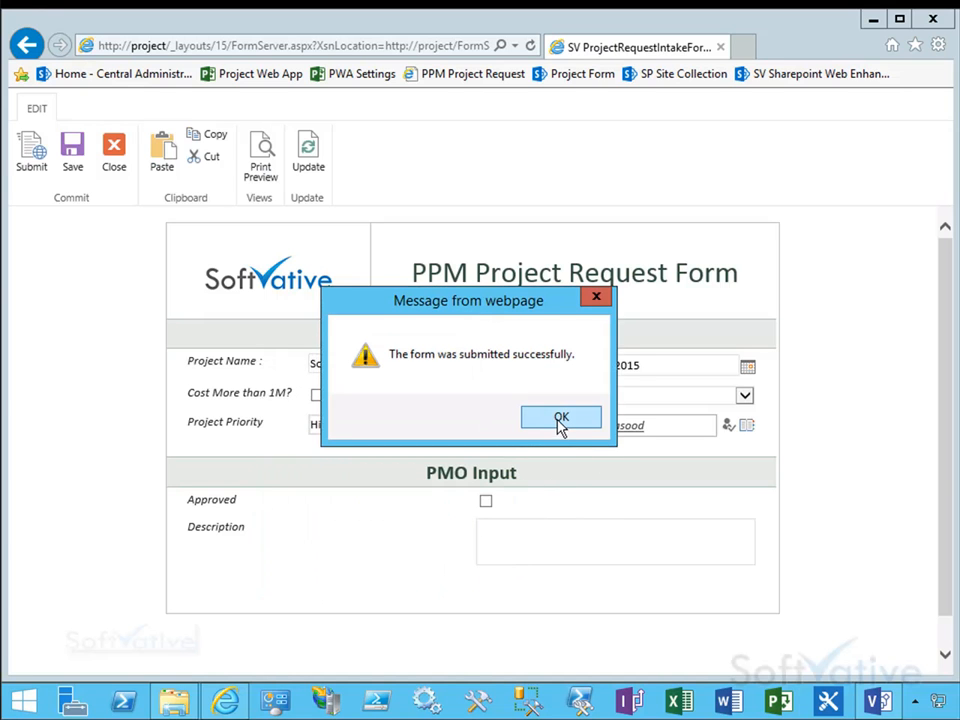
left_click(560, 420)
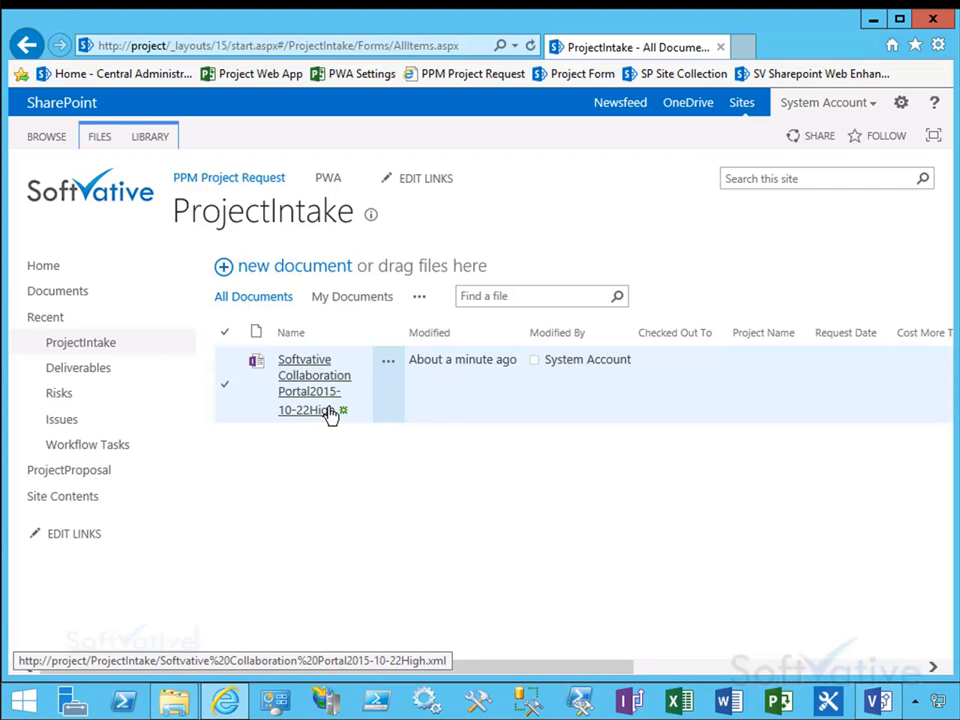
Step: Reopen the submitted request, change its project priority to Medium, then save and close the form
left_click_drag(583, 678, 391, 486)
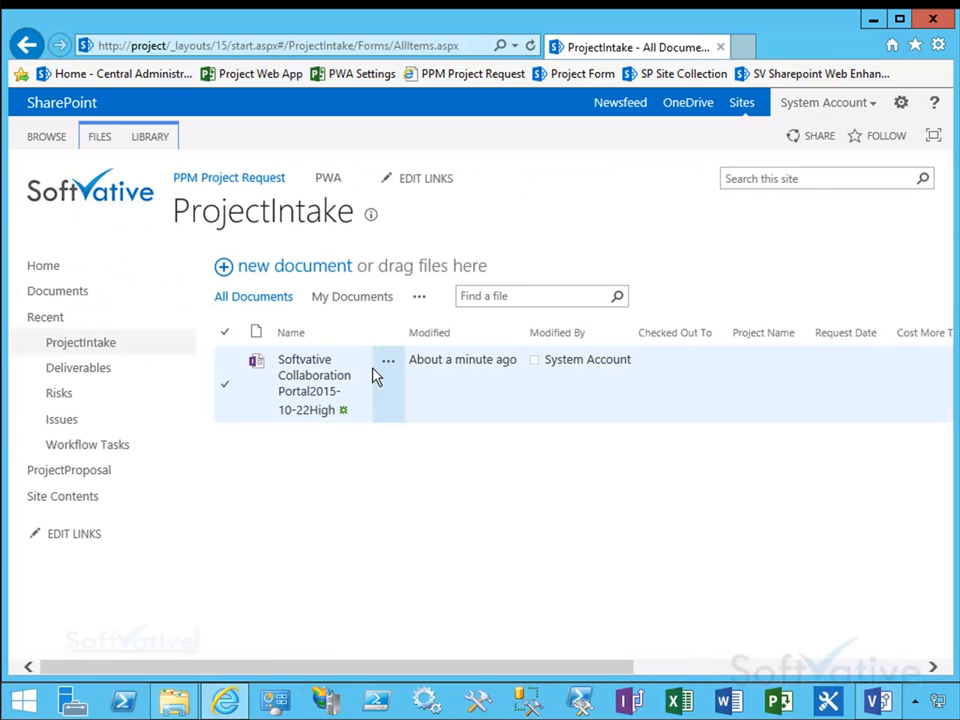
left_click(320, 378)
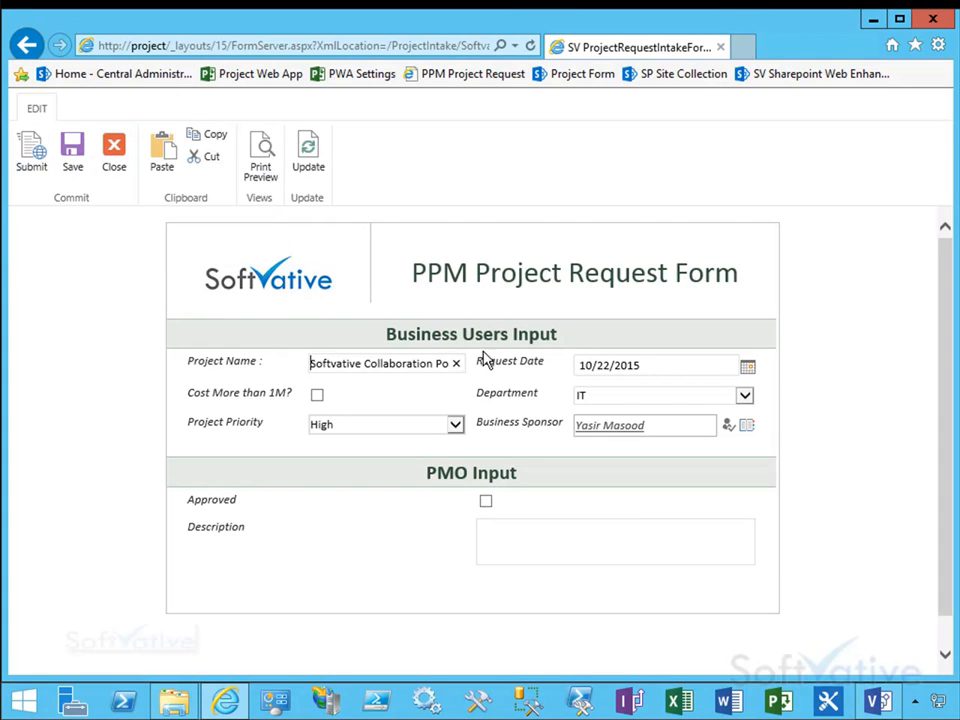
left_click(454, 425)
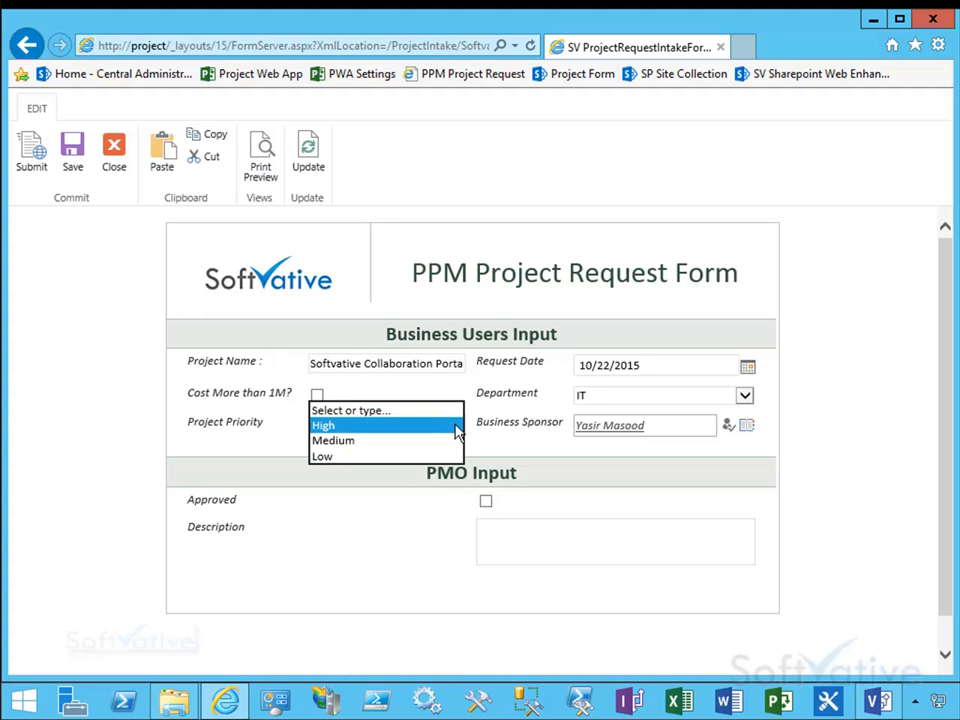
left_click(365, 441)
left_click(72, 153)
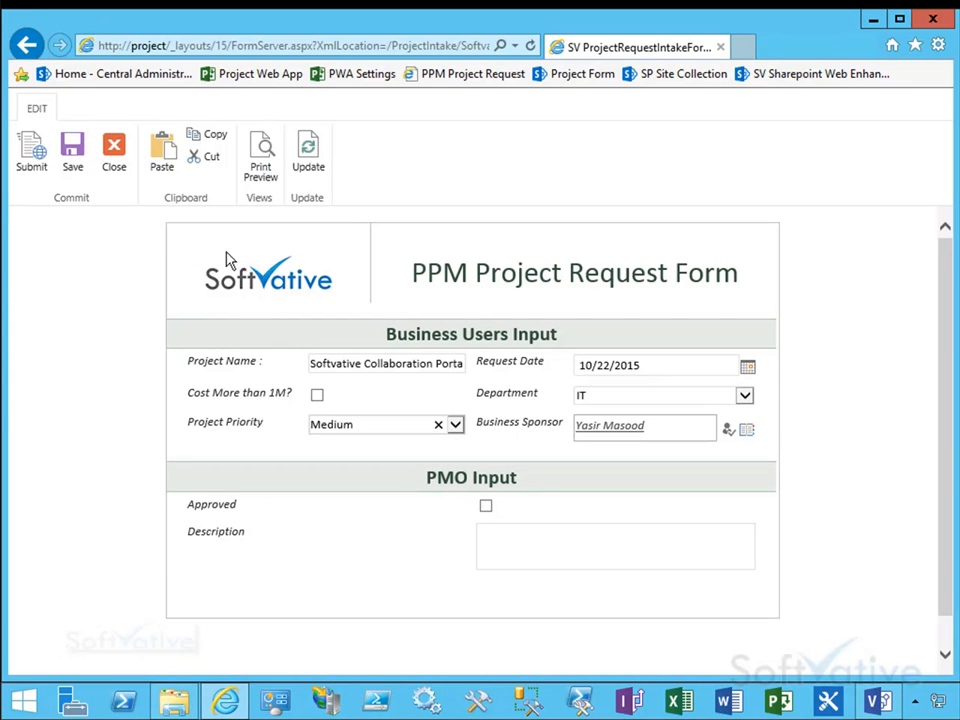
left_click(116, 160)
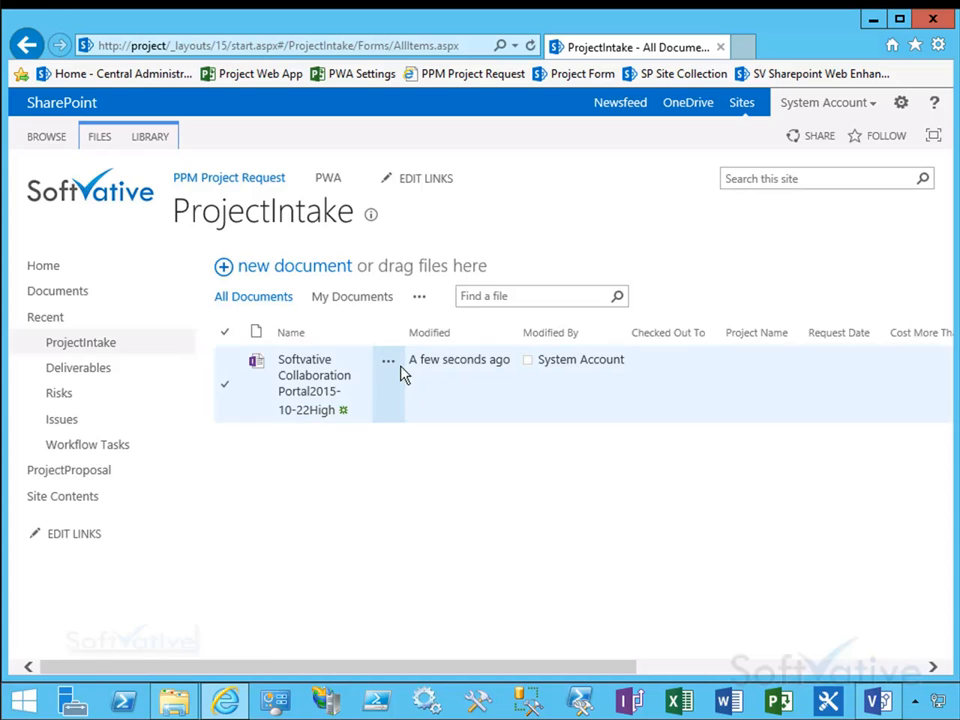
Step: Review the version history of the submitted request document
left_click(389, 364)
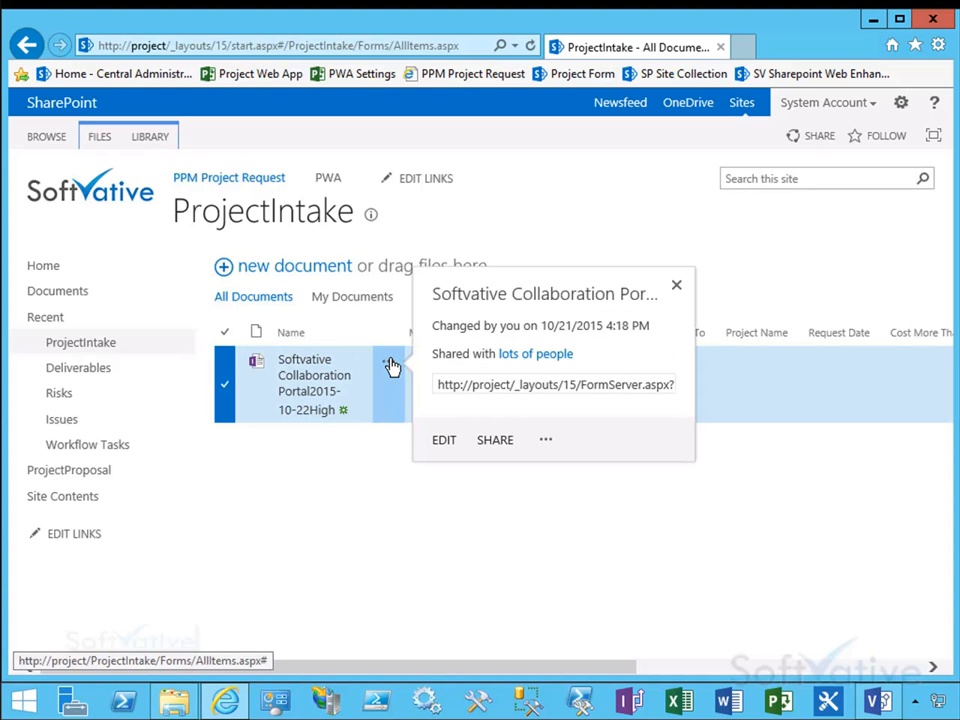
left_click(550, 443)
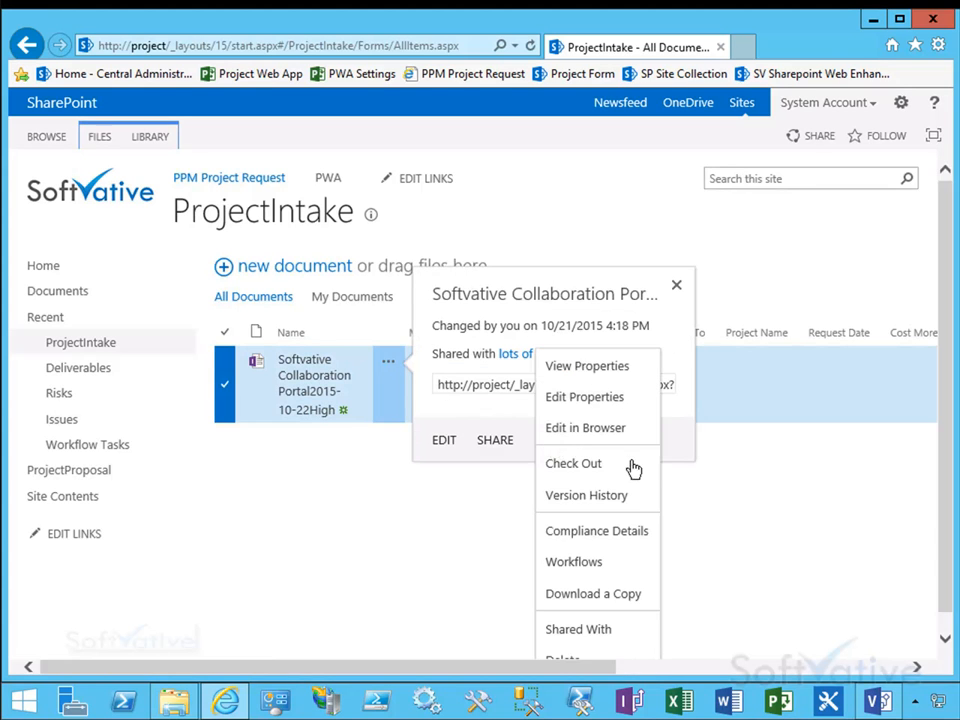
left_click(590, 500)
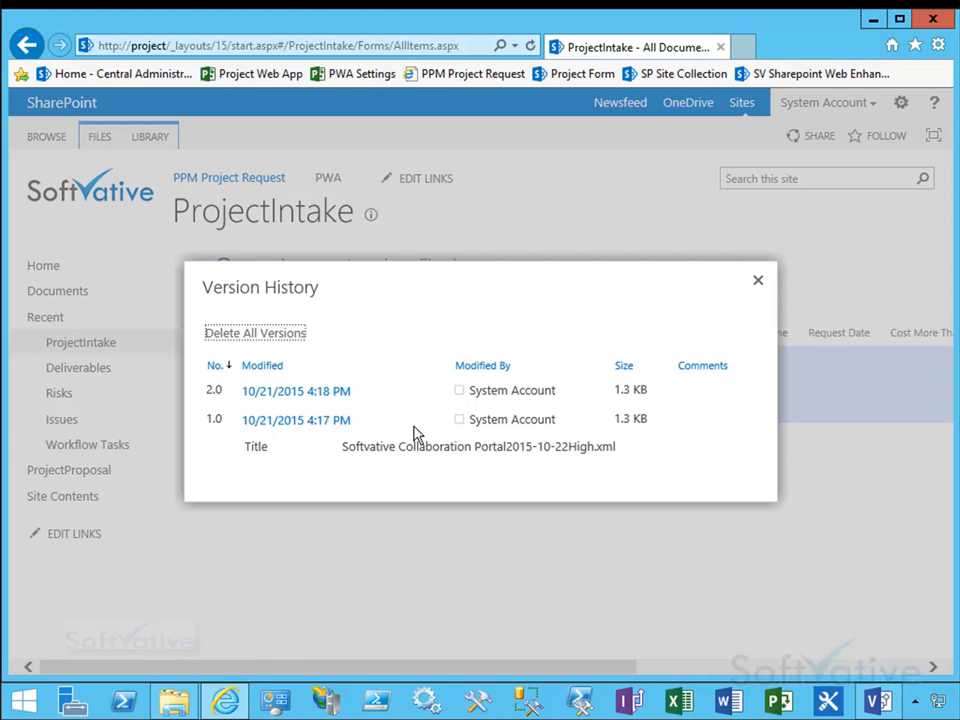
left_click(759, 281)
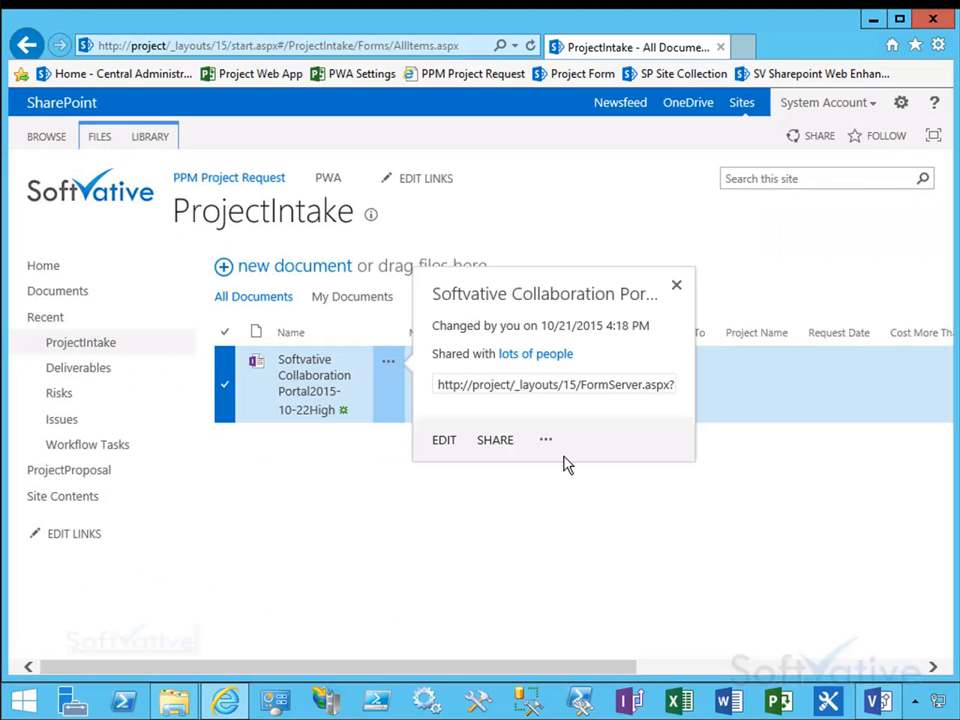
left_click(542, 512)
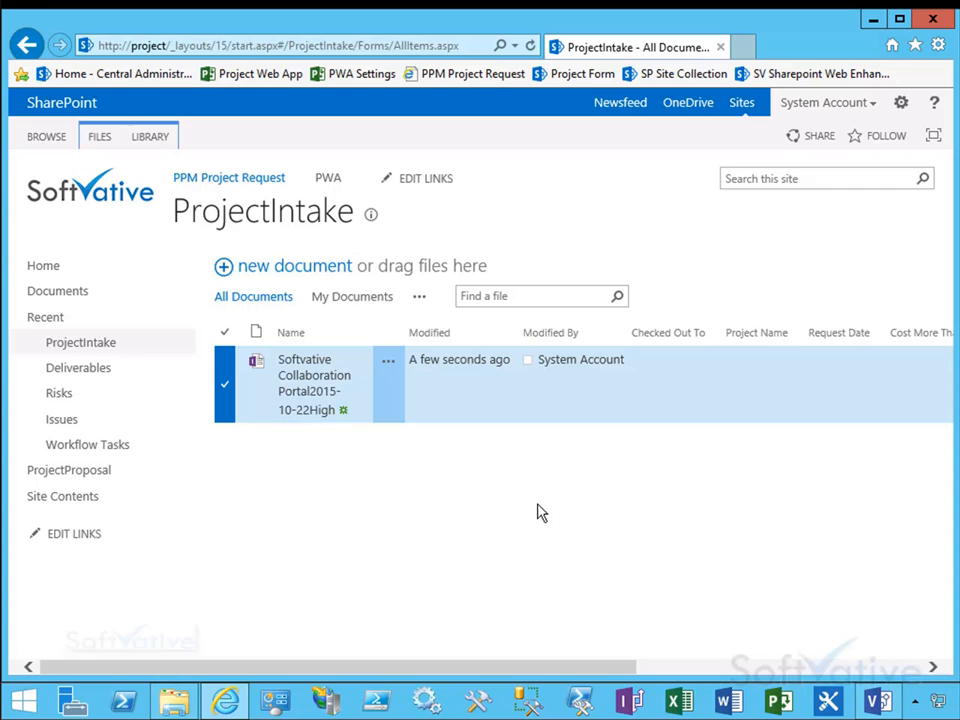
double_click(538, 504)
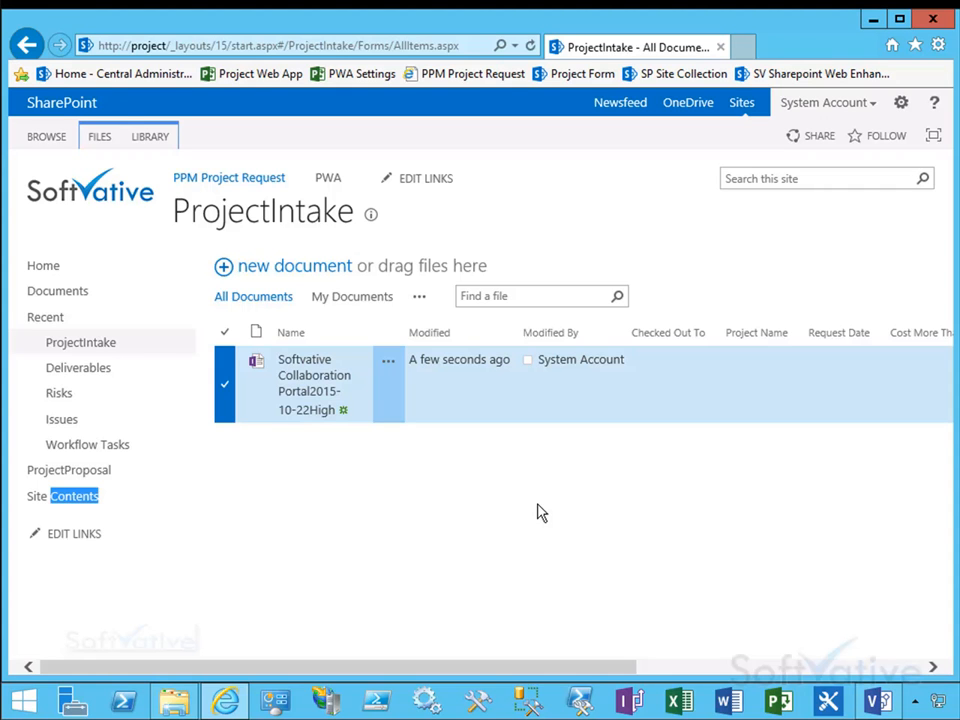
left_click(518, 489)
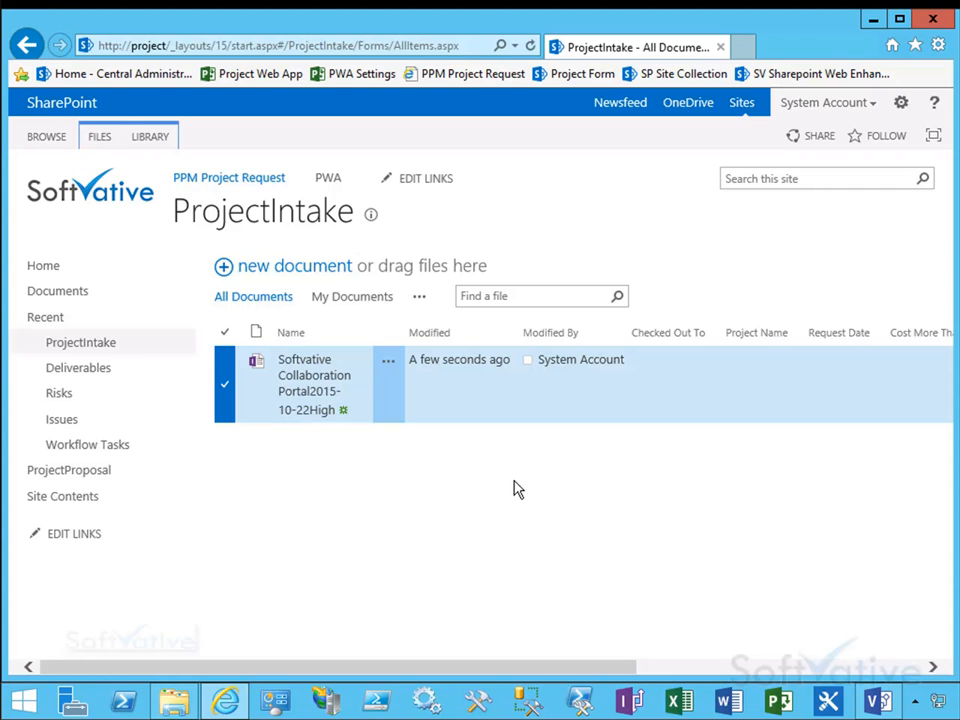
Step: Switch to Visio and examine the solution flowchart's next stage, Create a Lookup table in PWA
left_click(878, 700)
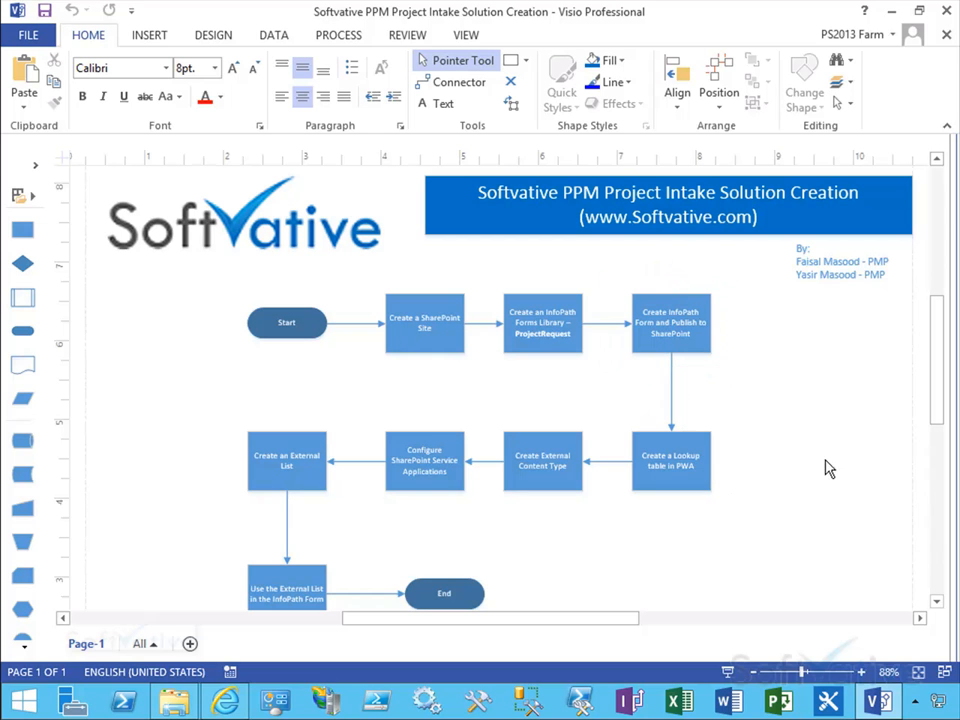
left_click_drag(938, 408, 940, 423)
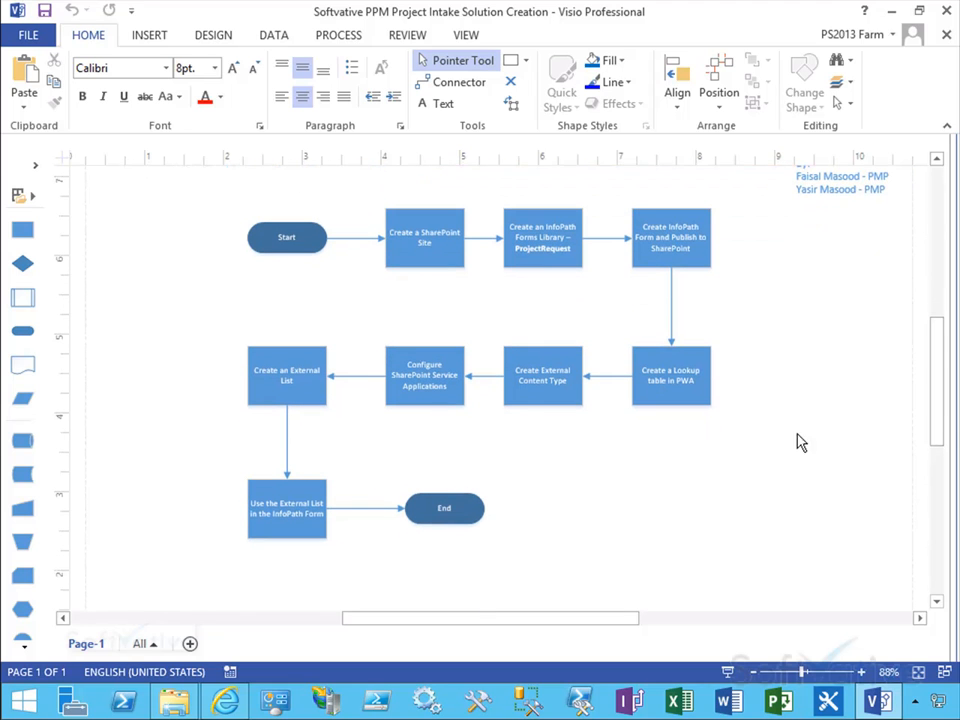
left_click(672, 386)
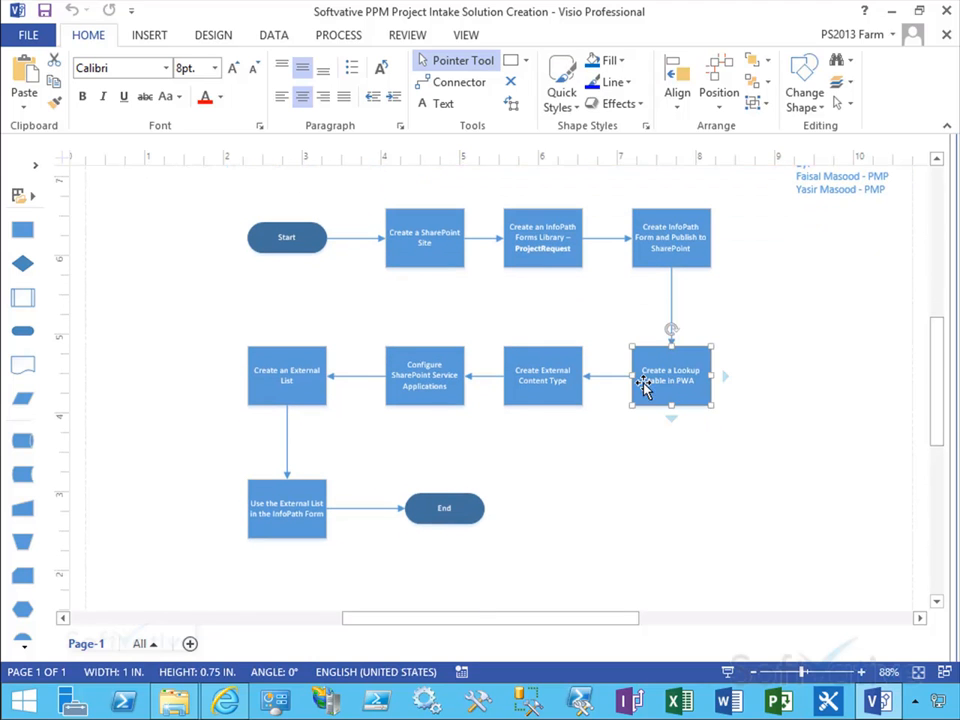
left_click(861, 672)
left_click(861, 672)
left_click(788, 456)
scroll(921, 381, "up", 2)
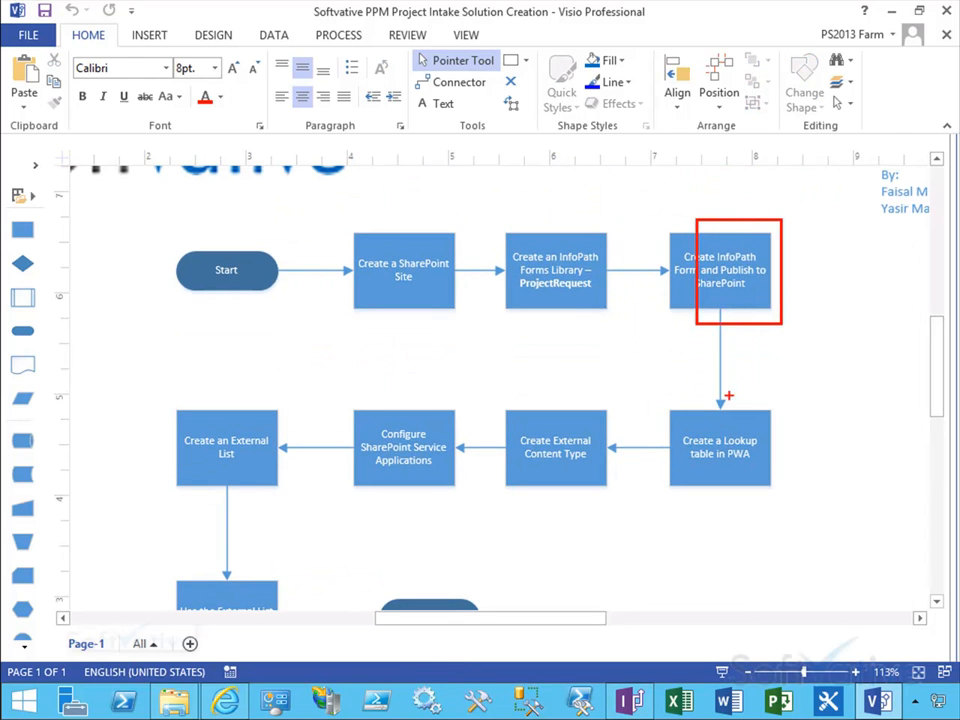
left_click_drag(650, 393, 789, 500)
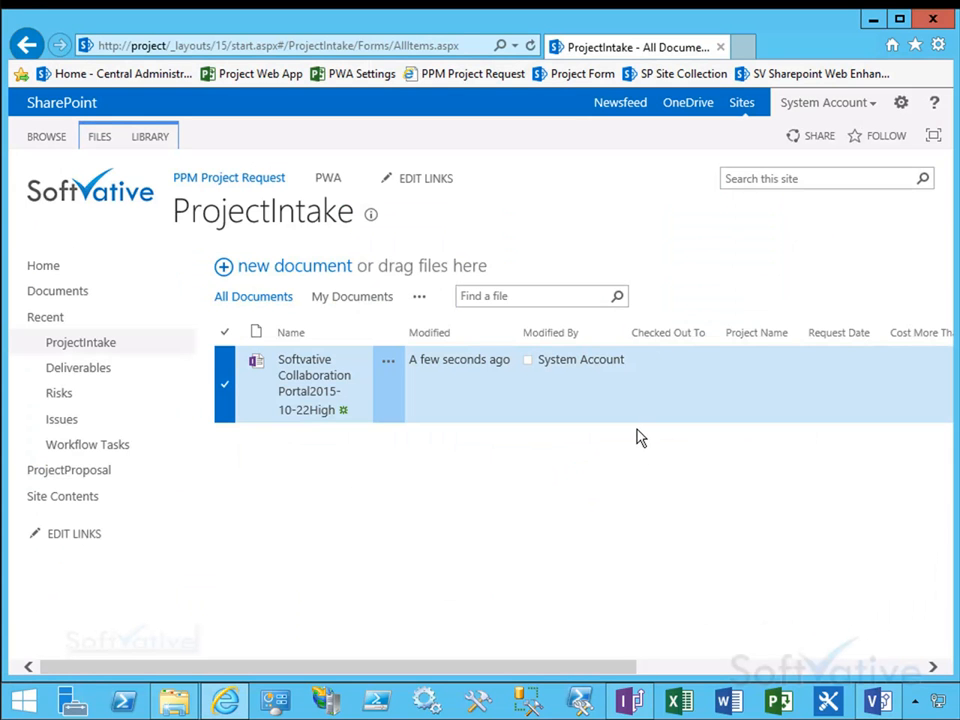
Step: Open Project Web App in a new tab and go to the Enterprise Custom Fields and Lookup Tables settings page
right_click(332, 186)
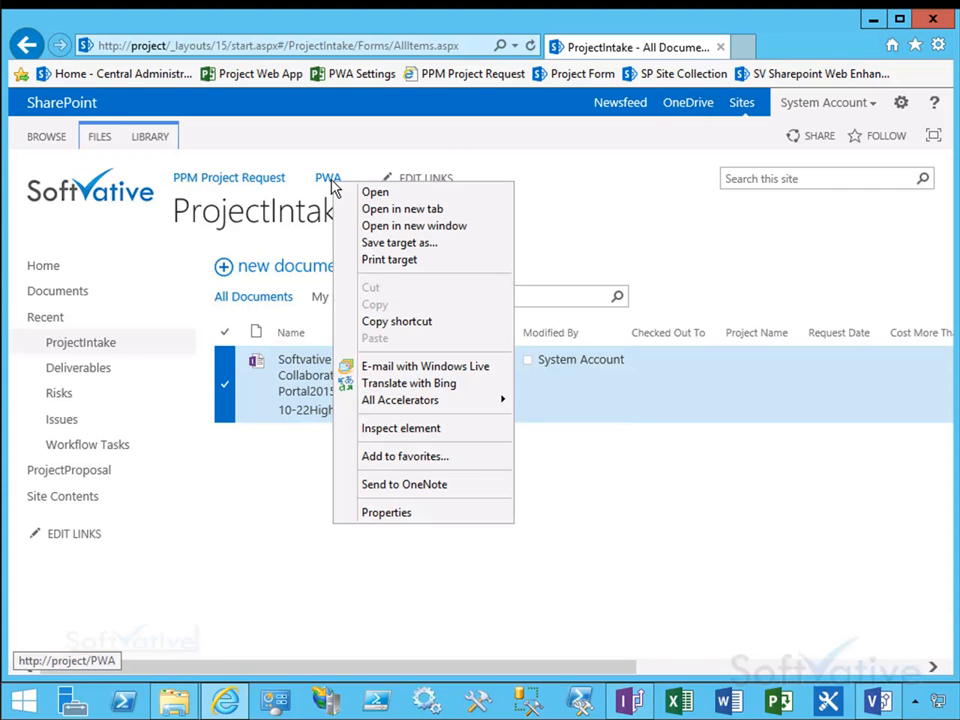
left_click(379, 210)
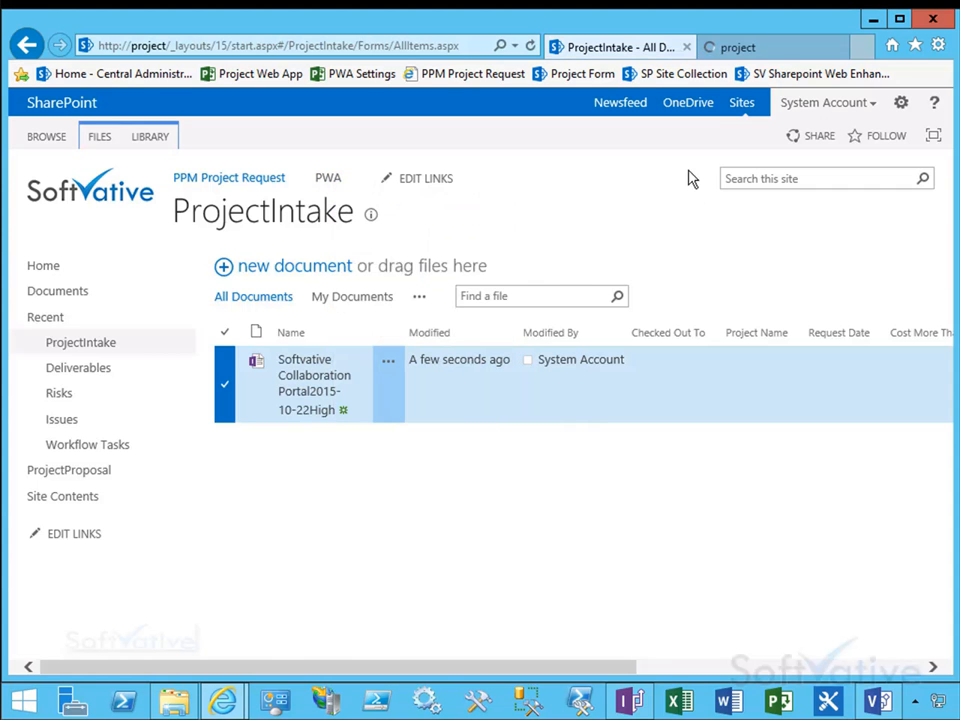
left_click(731, 56)
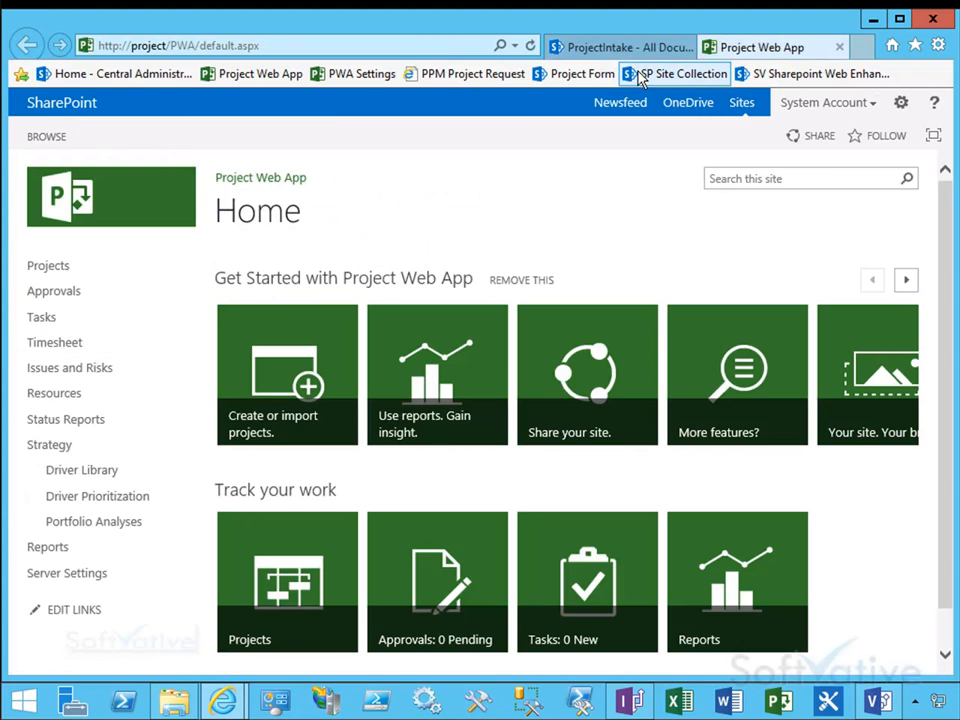
left_click_drag(951, 289, 945, 186)
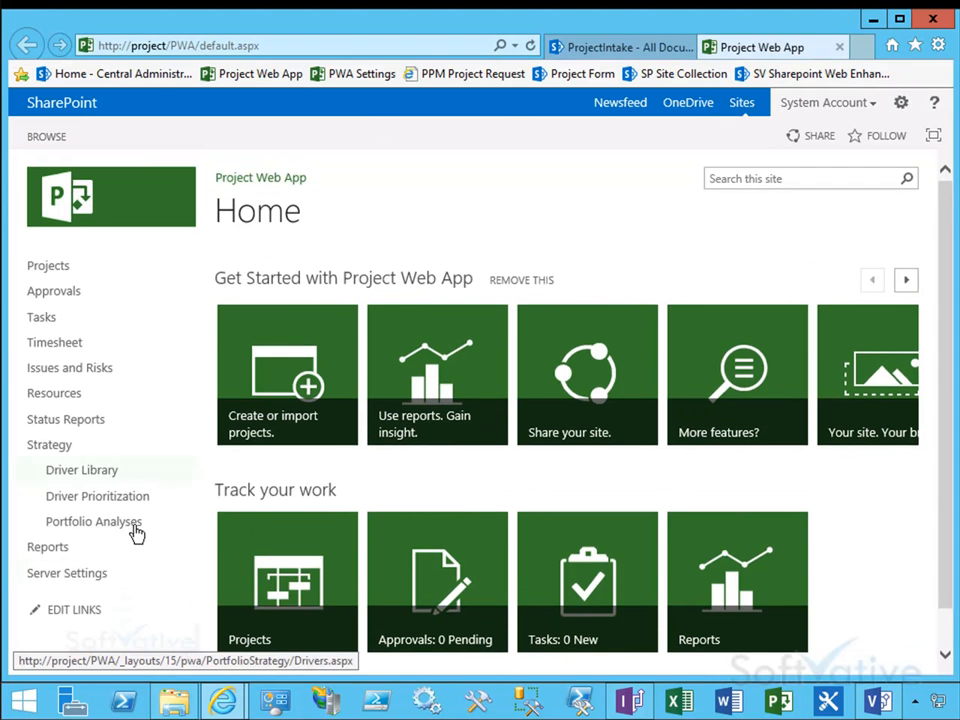
left_click(55, 580)
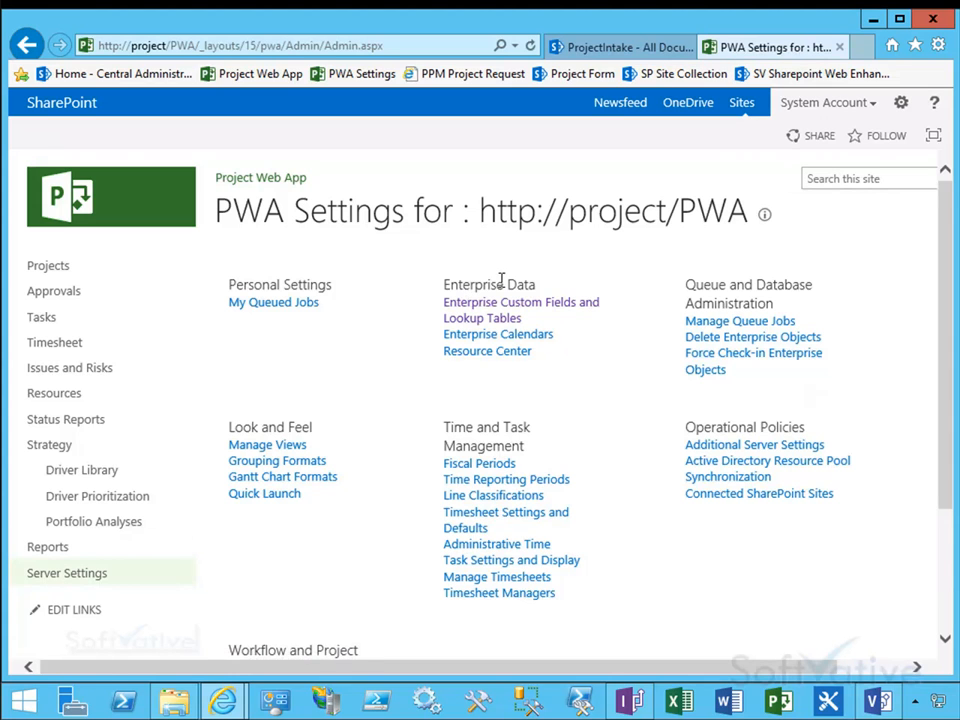
left_click(446, 308)
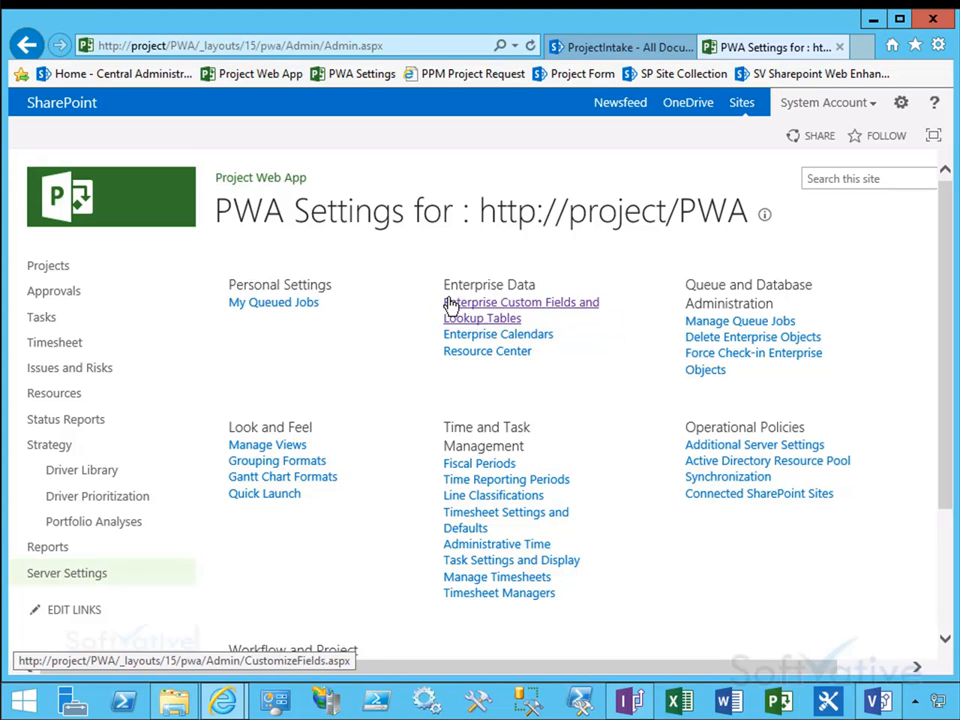
left_click(476, 317)
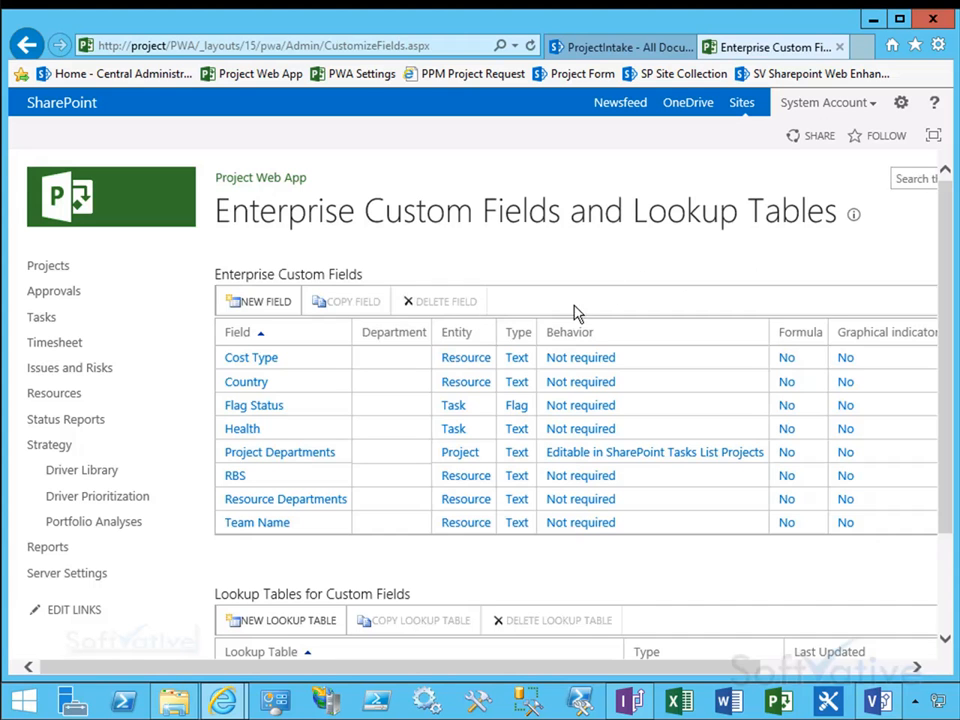
Step: Start a new lookup table named StrategicValue
left_click_drag(945, 347, 951, 471)
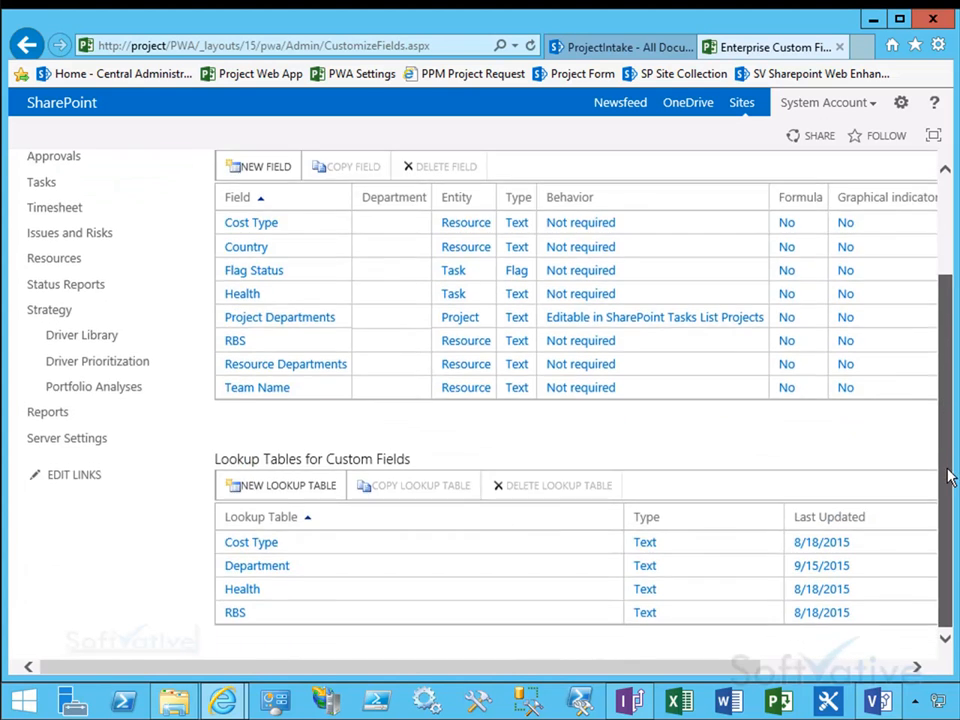
left_click(268, 488)
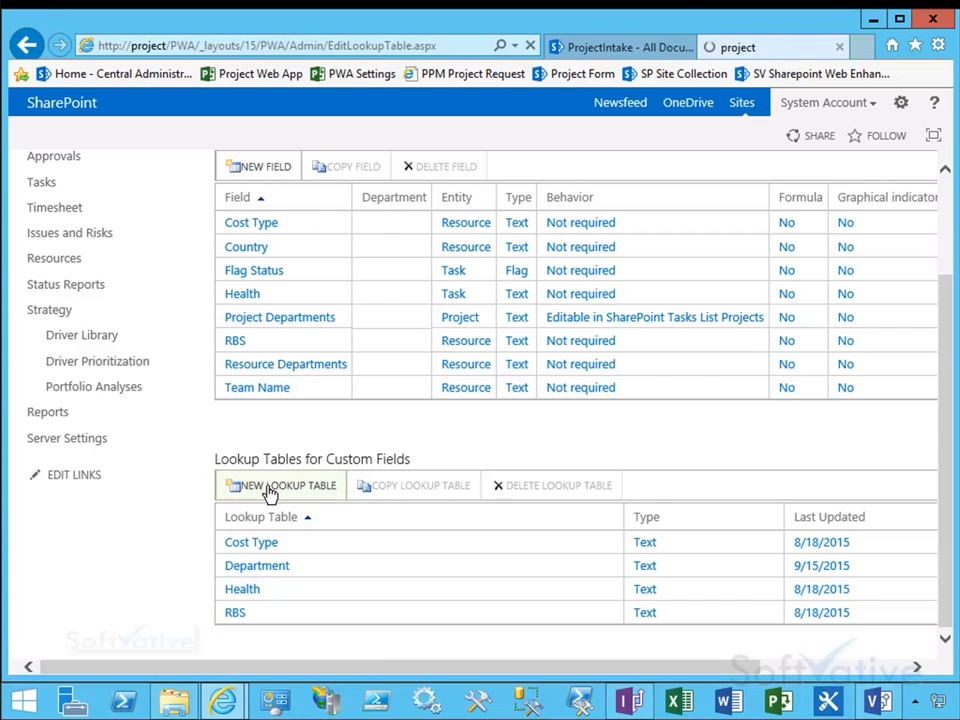
type("StrategicValue")
key("ctrl+a")
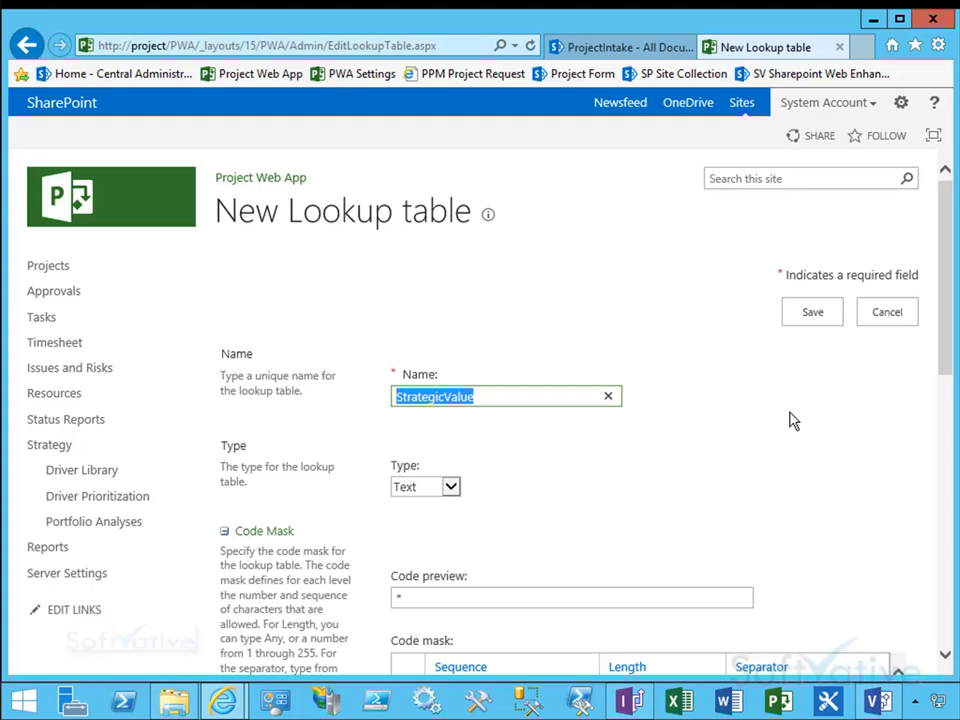
Step: Add the values Cost Saving, Process Improvement, Enhancement, Future Growth and New Product Idea, then save the lookup table
left_click_drag(949, 328, 943, 516)
left_click(580, 419)
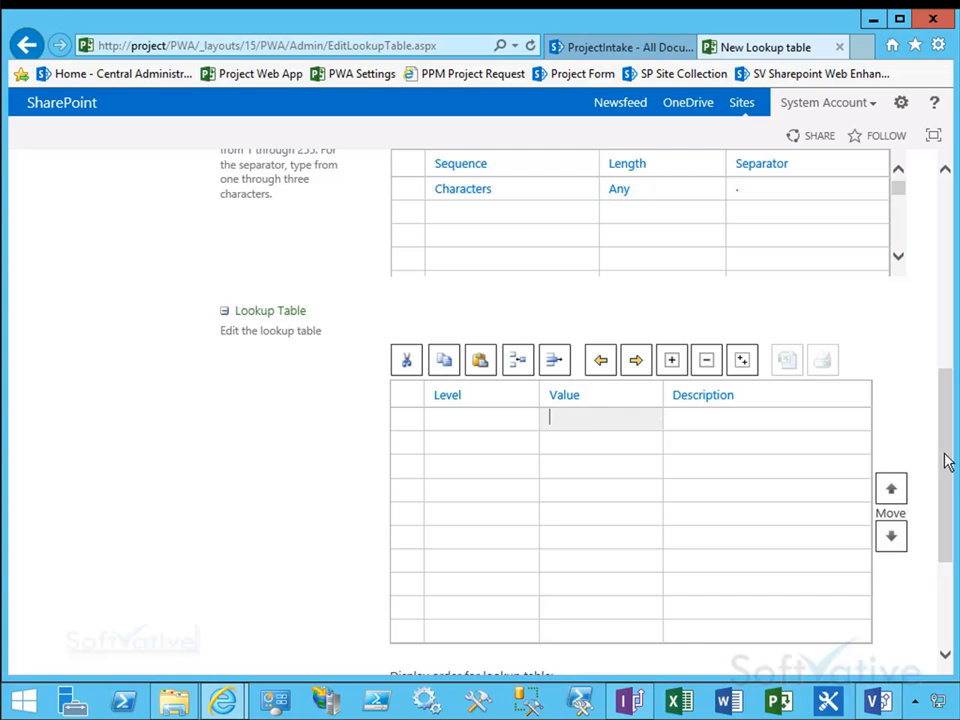
scroll(581, 437, "down", 1)
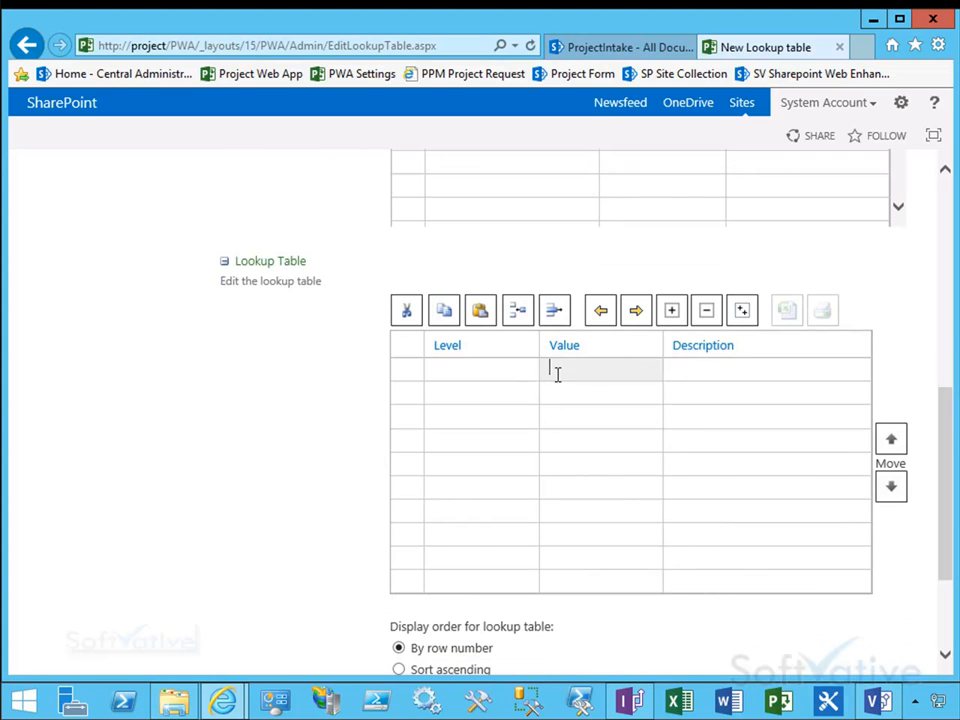
type("Saving")
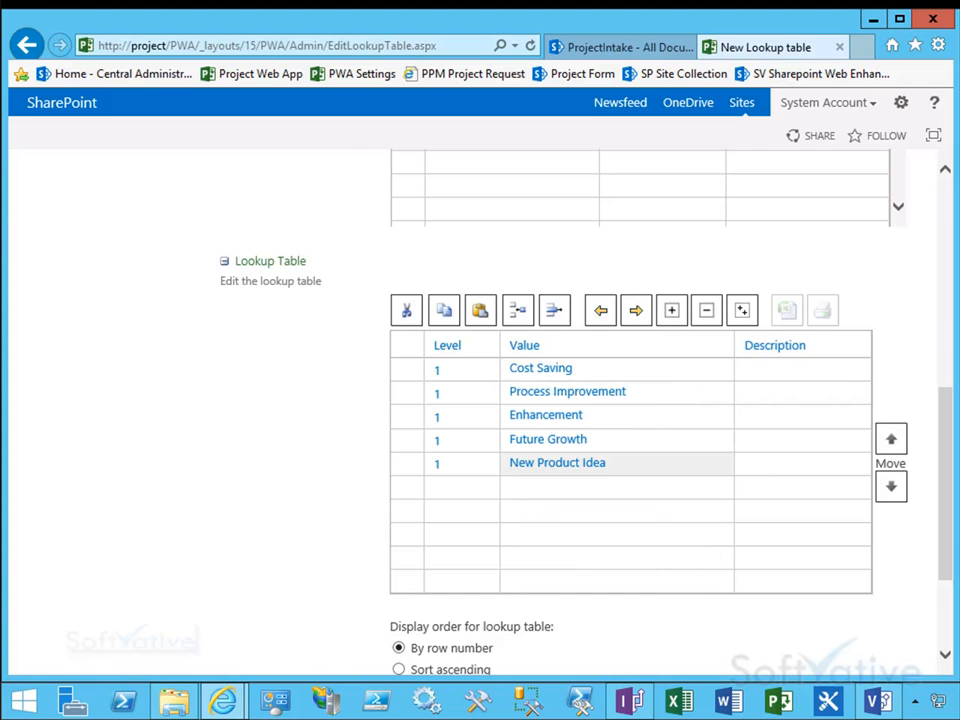
left_click_drag(948, 542, 946, 615)
left_click(812, 583)
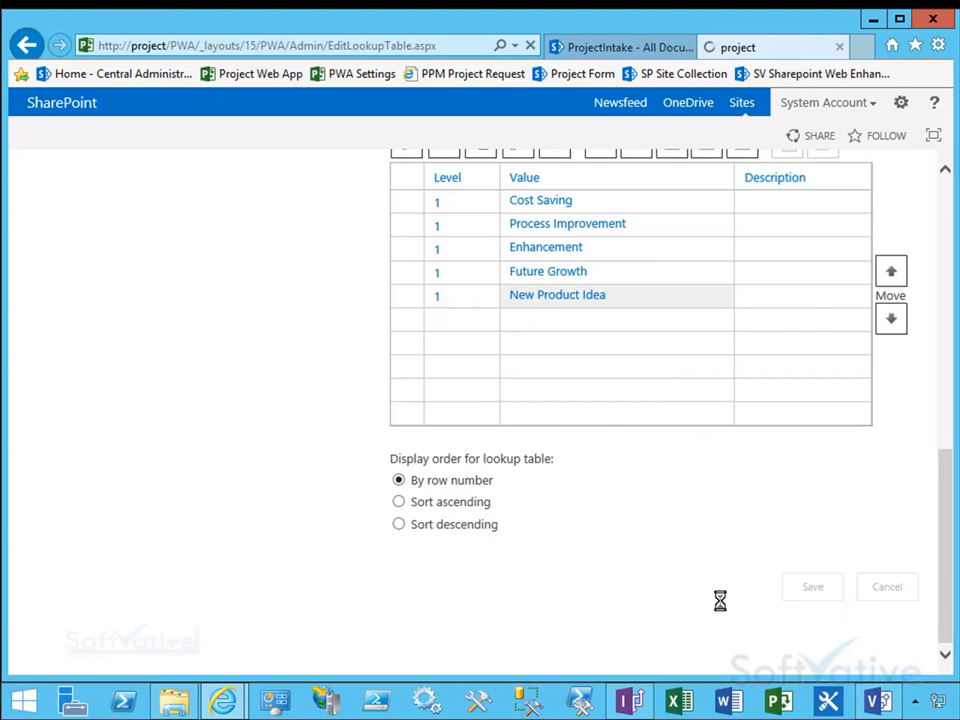
left_click_drag(949, 461, 933, 578)
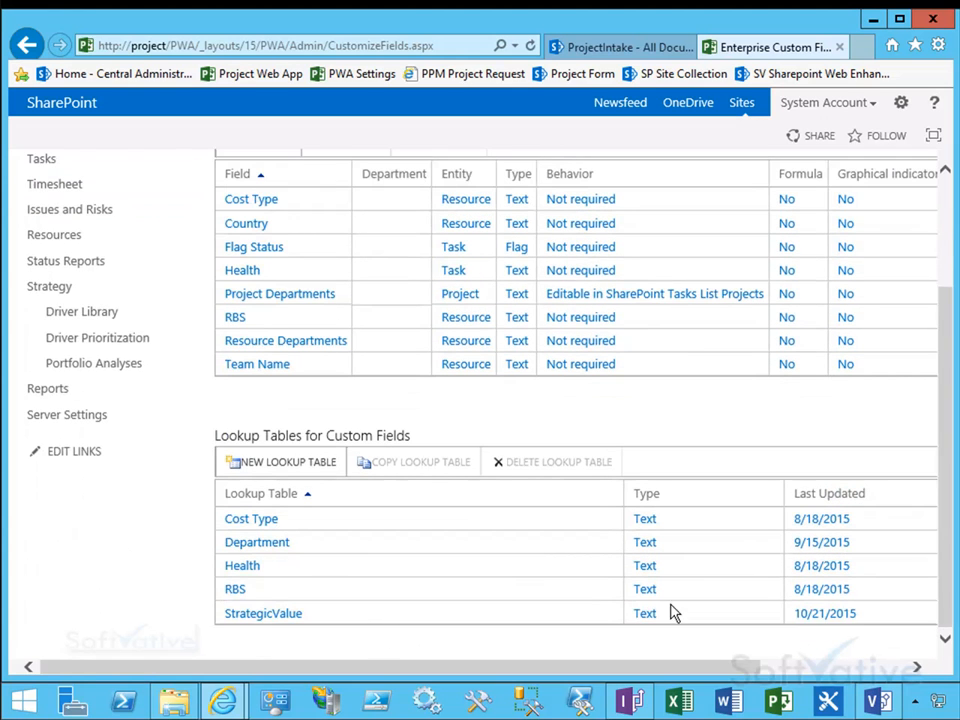
Step: Create a new enterprise custom field named StrategicValue that uses the StrategicValue lookup table
left_click(700, 613)
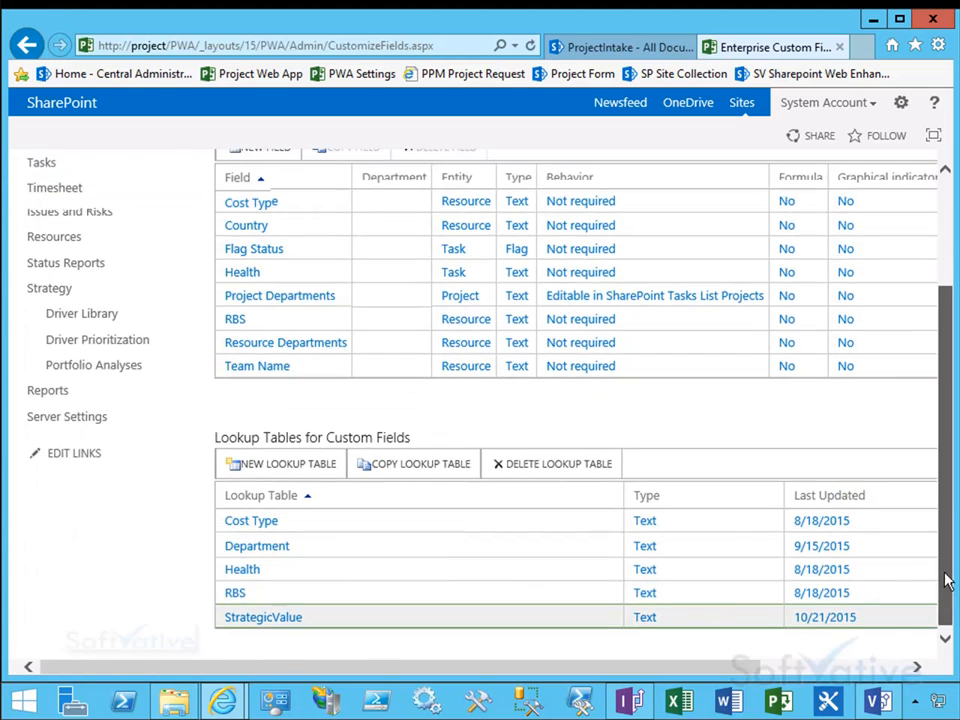
left_click_drag(945, 574, 941, 446)
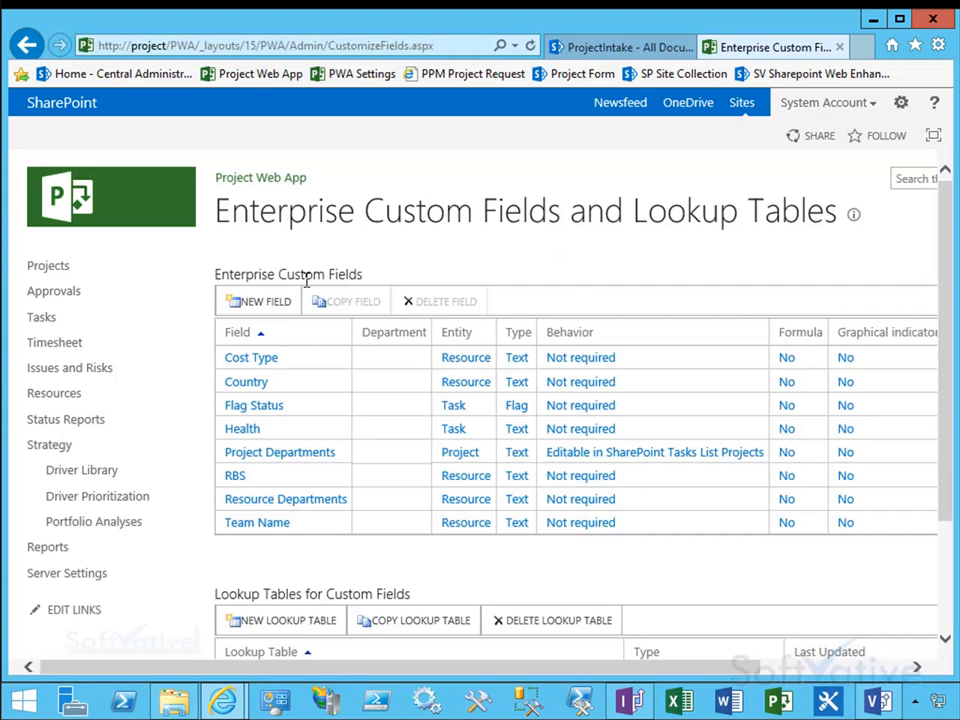
left_click(252, 302)
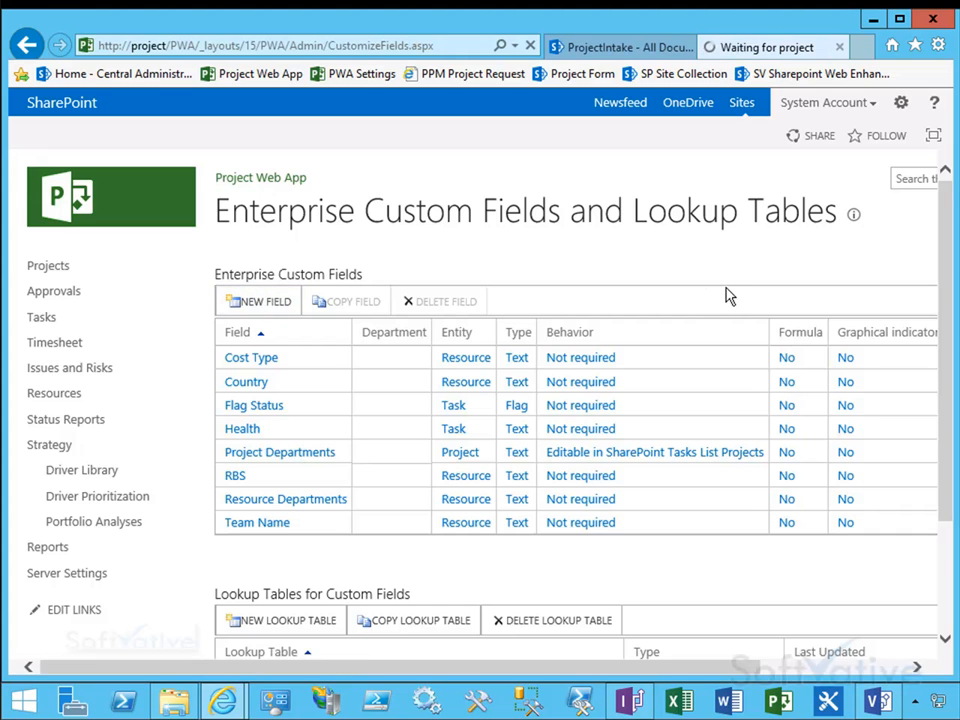
type("StrategicValue")
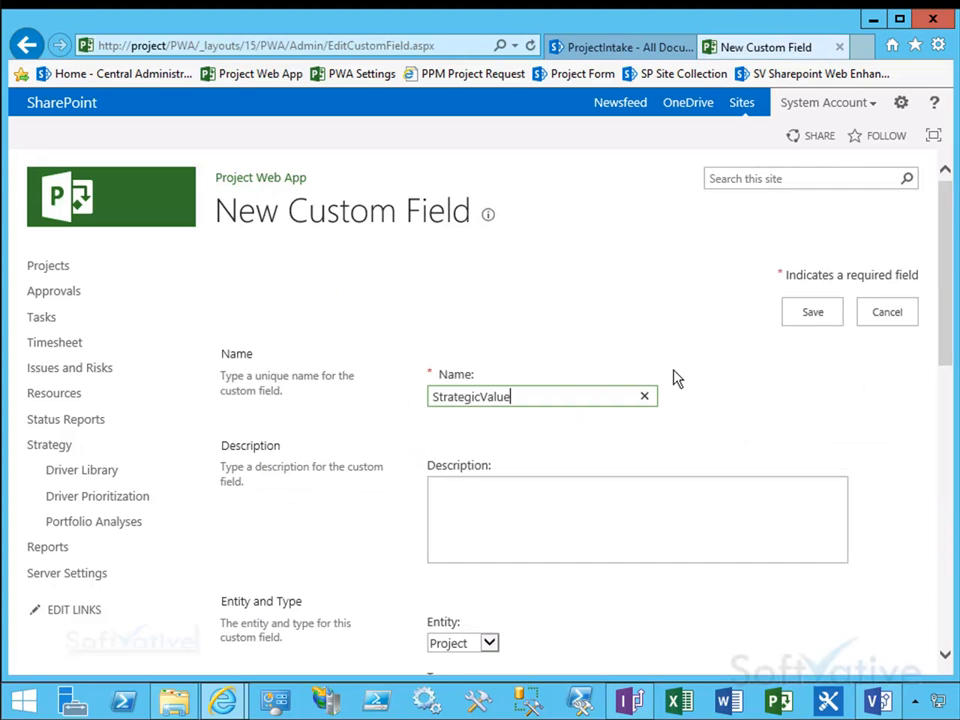
left_click(625, 491)
left_click_drag(943, 336, 943, 484)
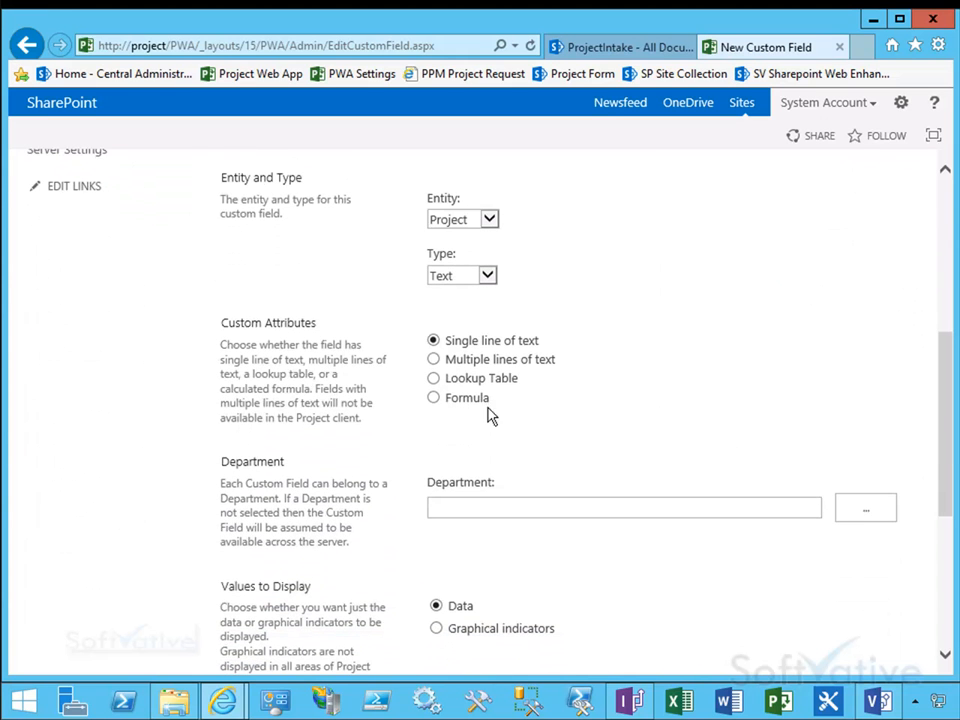
left_click(433, 379)
left_click(612, 380)
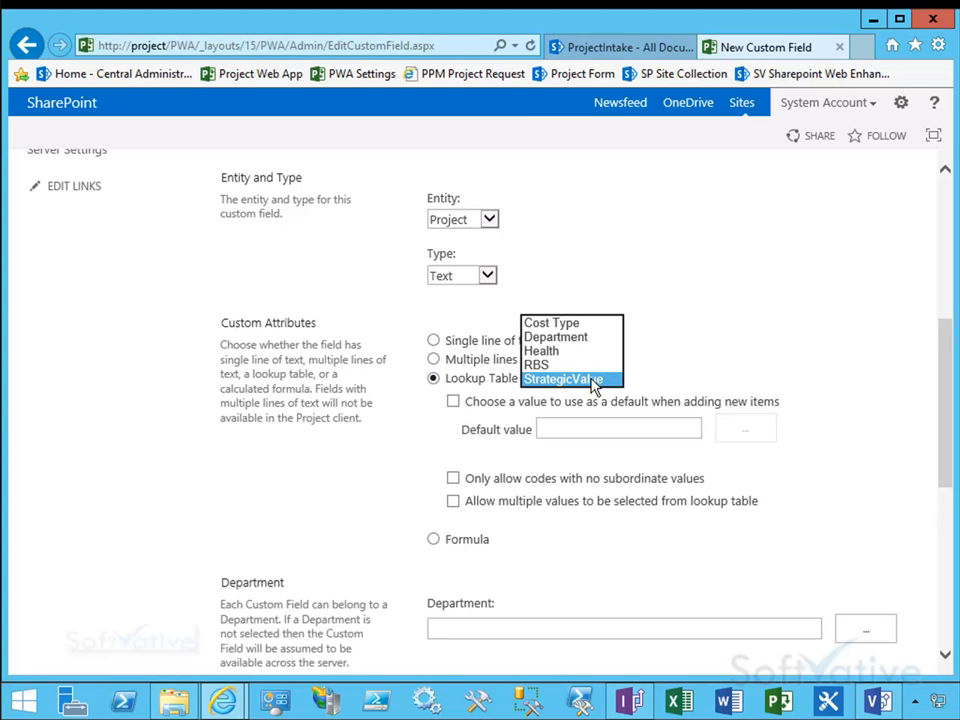
left_click(594, 381)
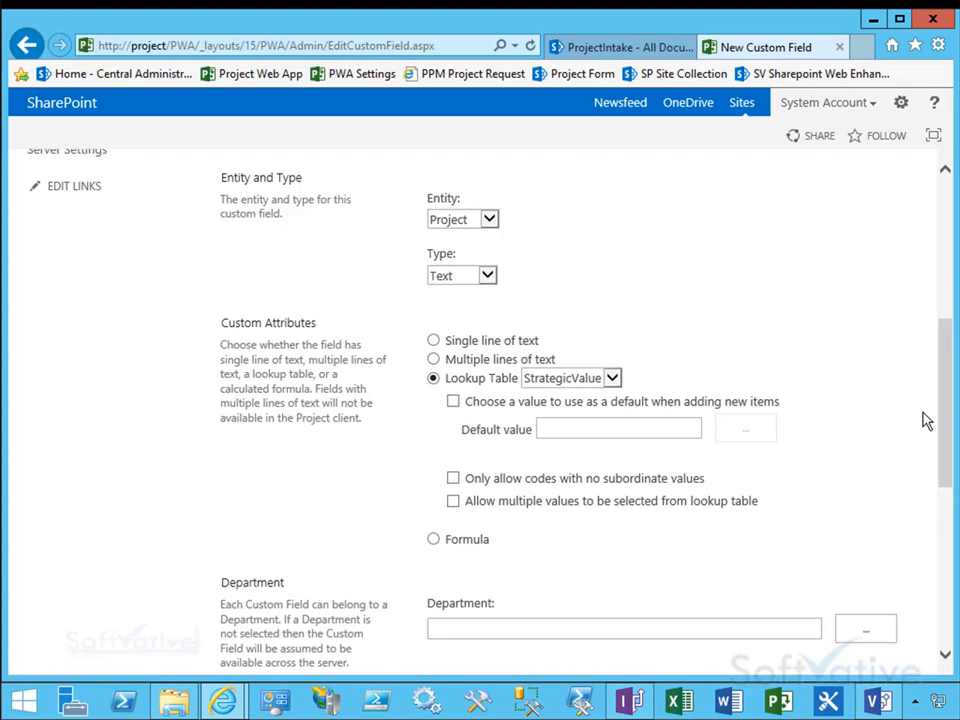
Step: Allow editing on Project Details pages for SharePoint Tasks List Projects and save the custom field
left_click_drag(952, 415, 949, 467)
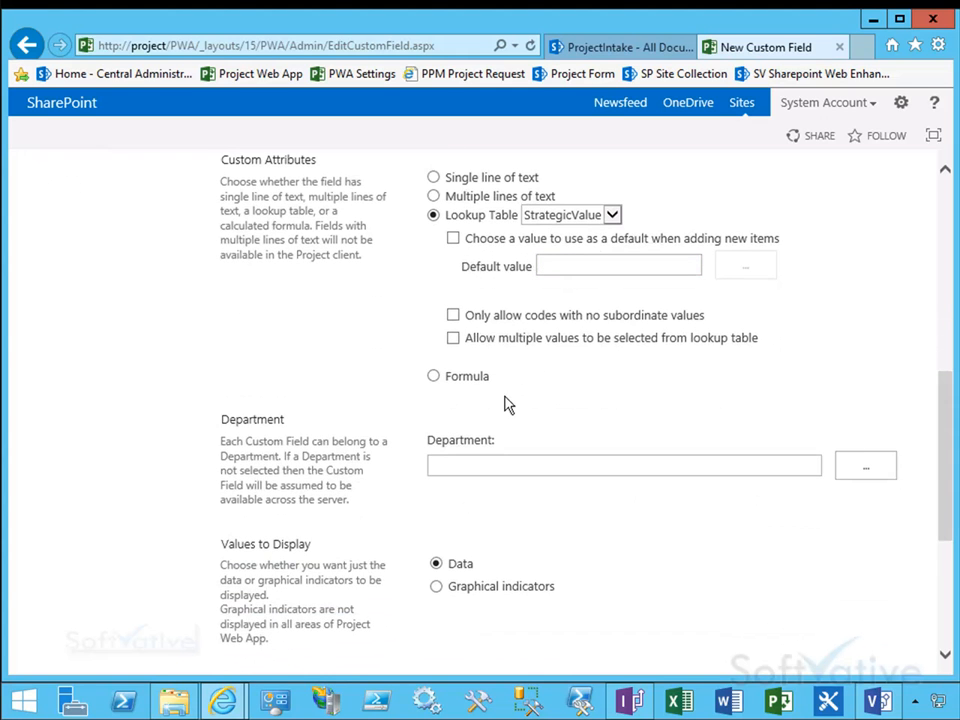
left_click_drag(945, 445, 943, 564)
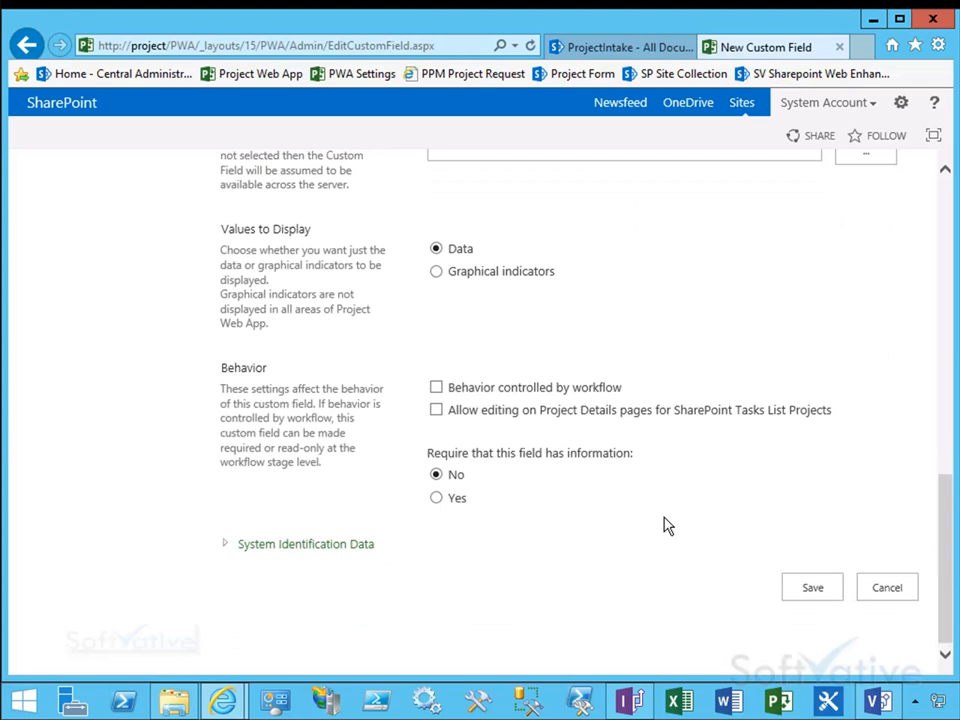
left_click(437, 414)
left_click(811, 589)
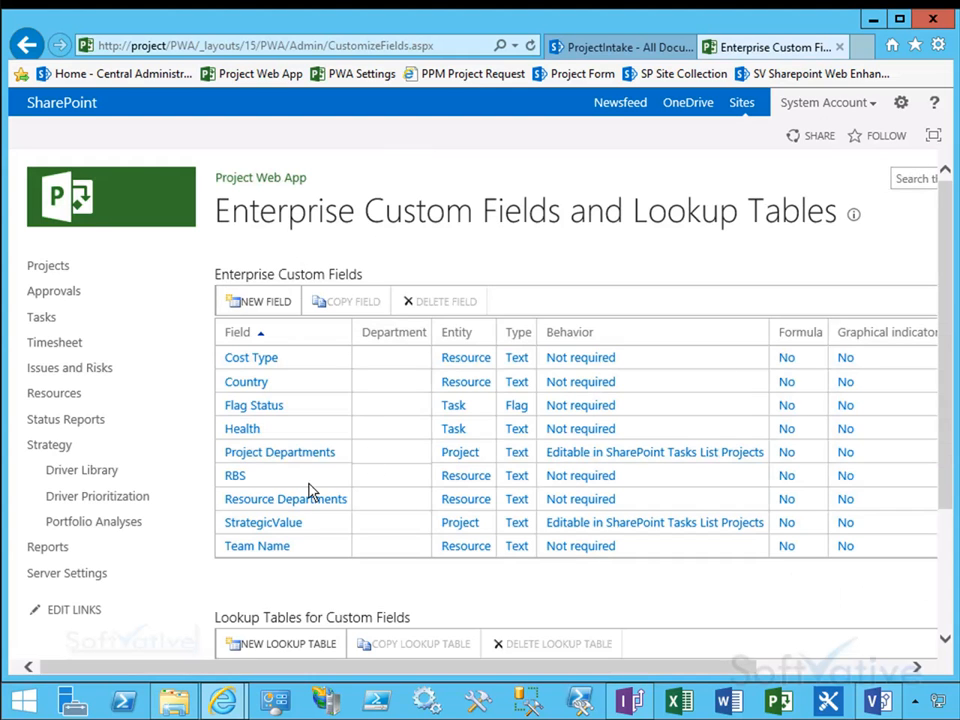
Step: Switch to SQL Server Management Studio and connect to the database engine
left_click(314, 524)
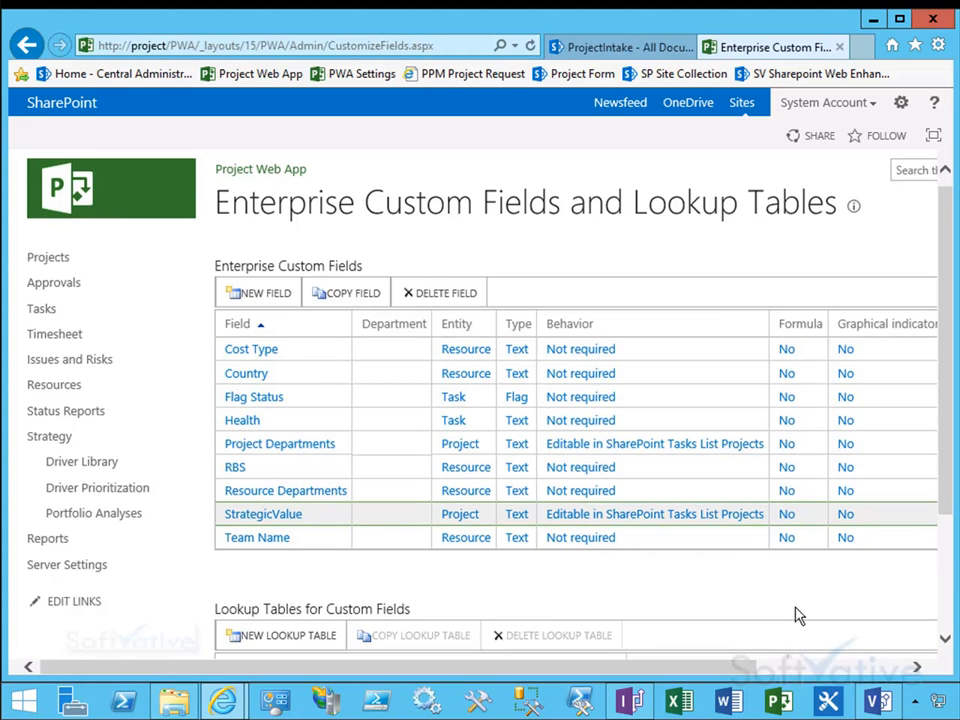
left_click_drag(746, 671, 553, 671)
left_click(537, 700)
left_click(35, 101)
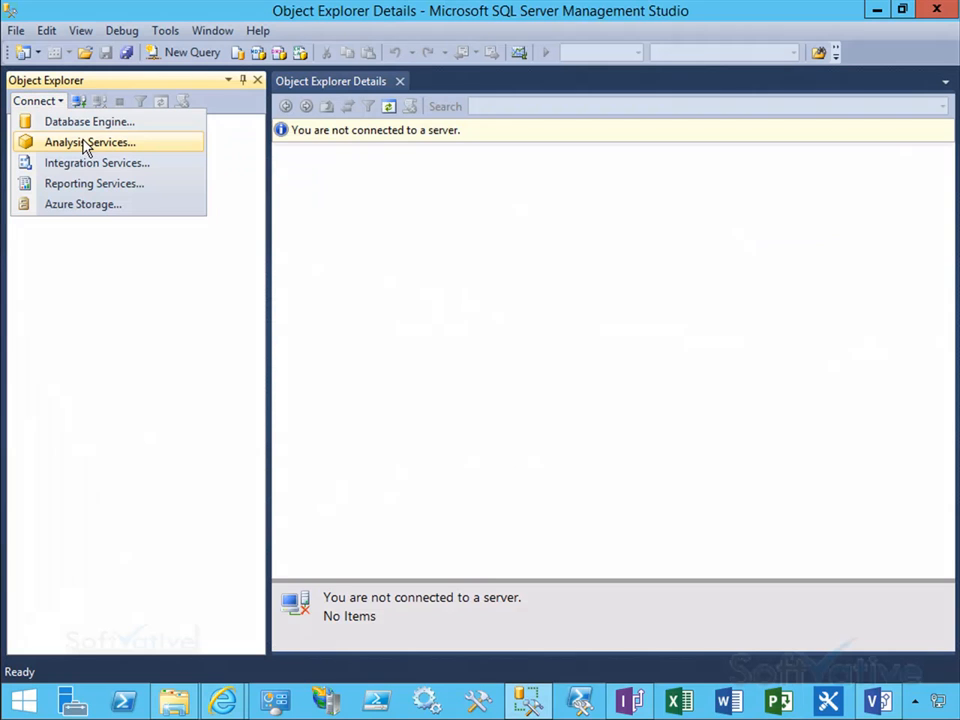
left_click(86, 122)
left_click(390, 380)
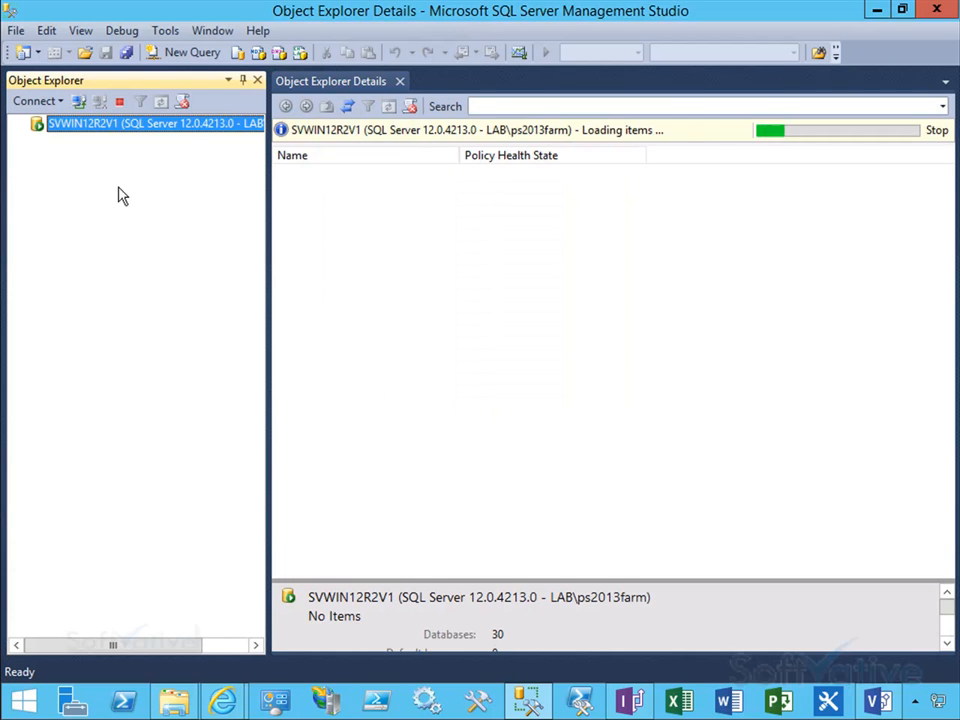
Step: Expand the ProjectWebApp database and open its Views folder
left_click(36, 141)
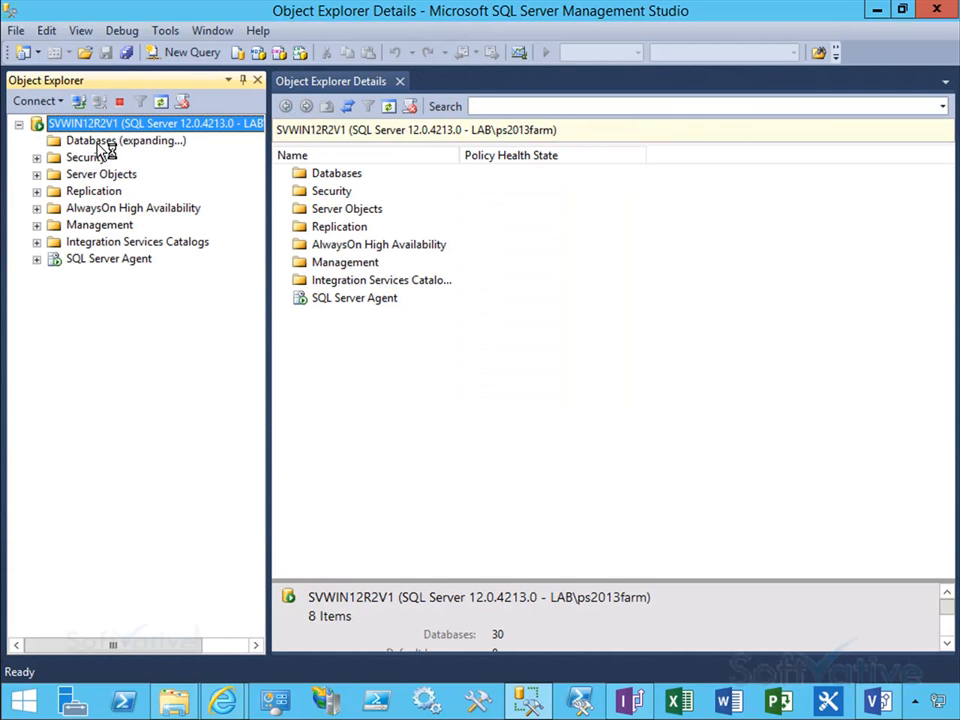
left_click(100, 141)
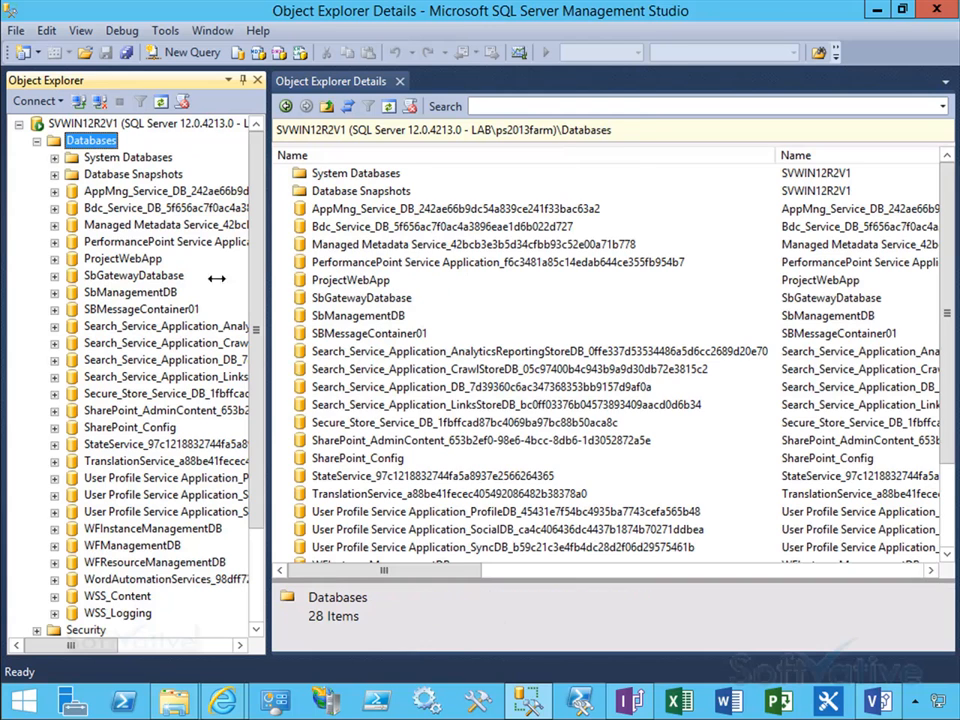
left_click_drag(262, 315, 262, 285)
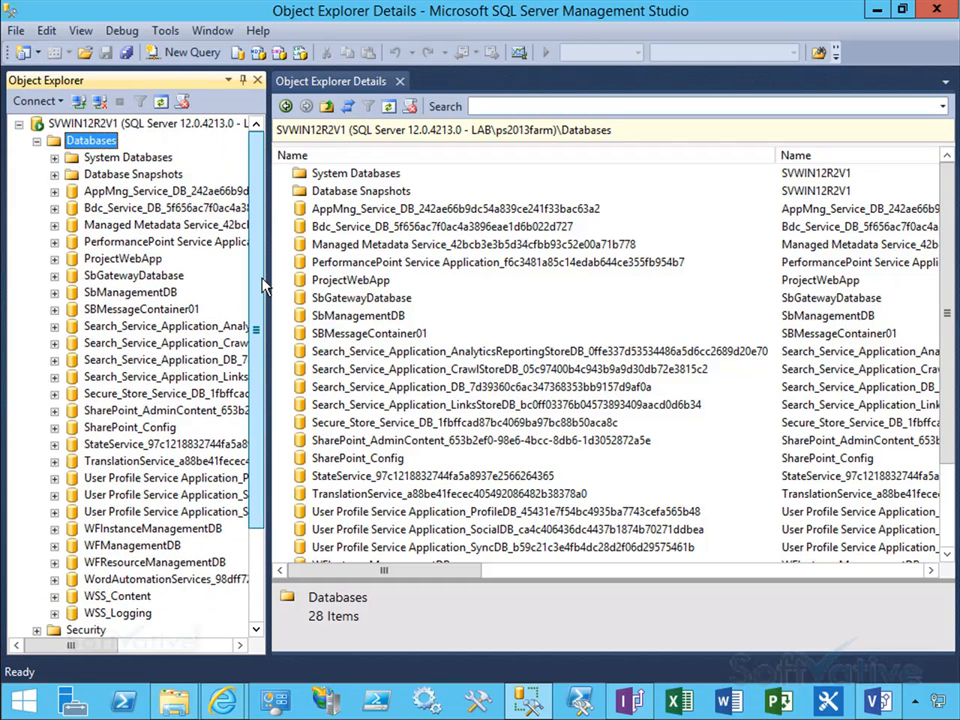
left_click(125, 259)
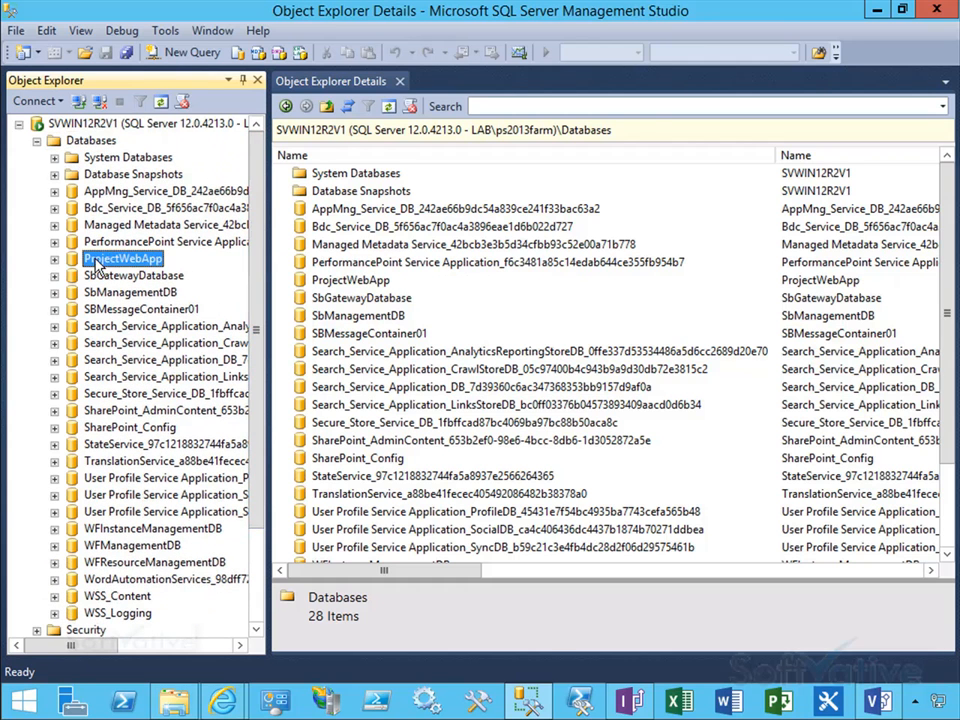
left_click(55, 260)
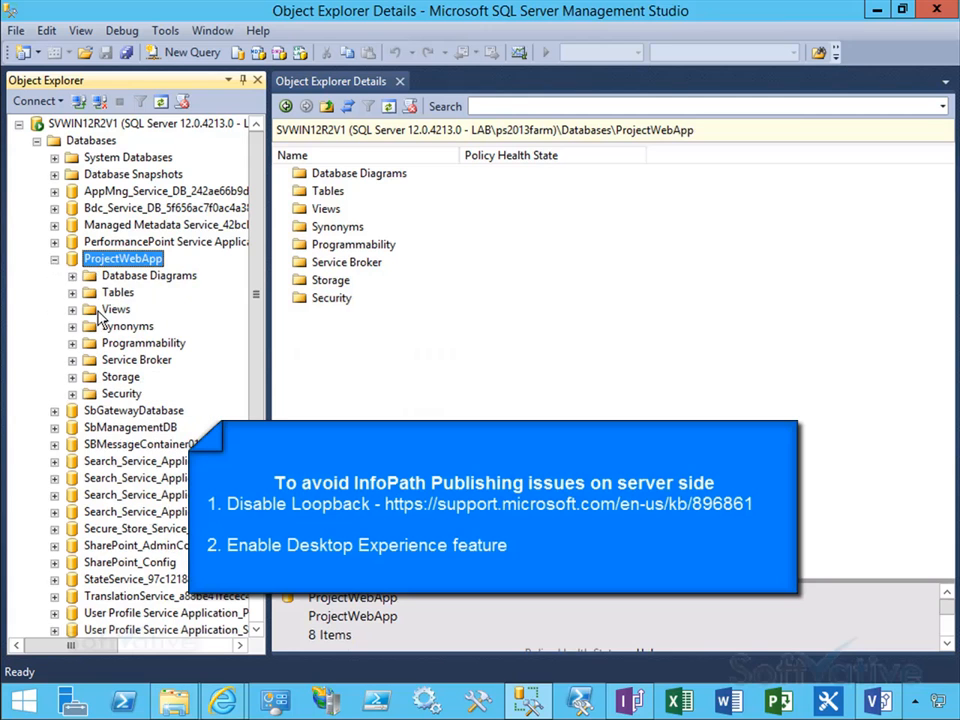
left_click(72, 309)
left_click(108, 310)
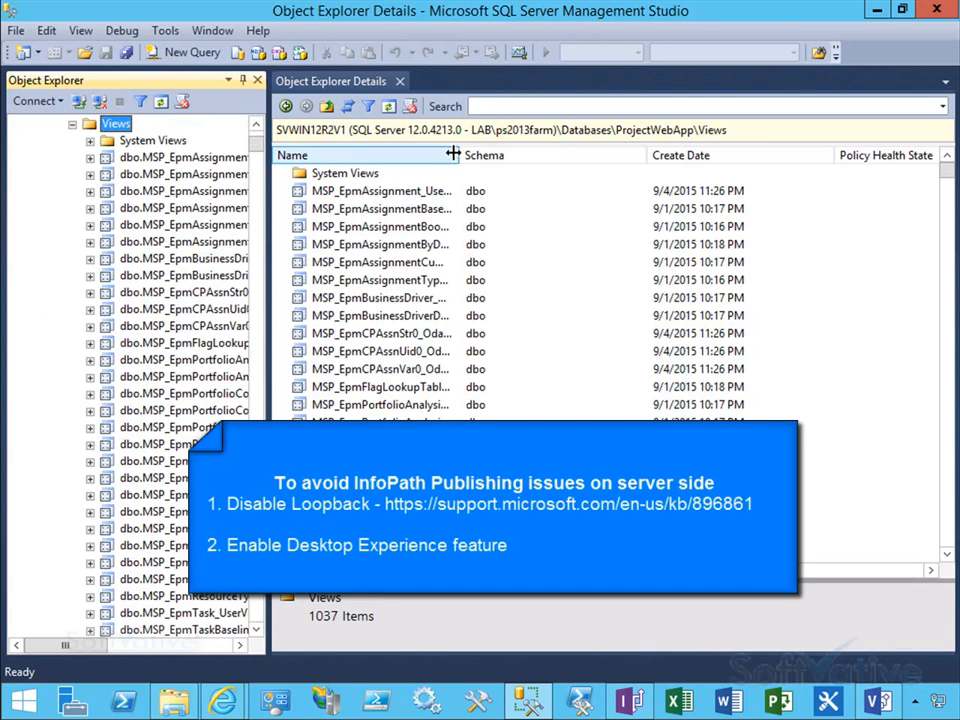
Step: Select the top 1000 rows of the MSPLT_StrategicValue_UserView view
double_click(461, 155)
left_click(565, 370)
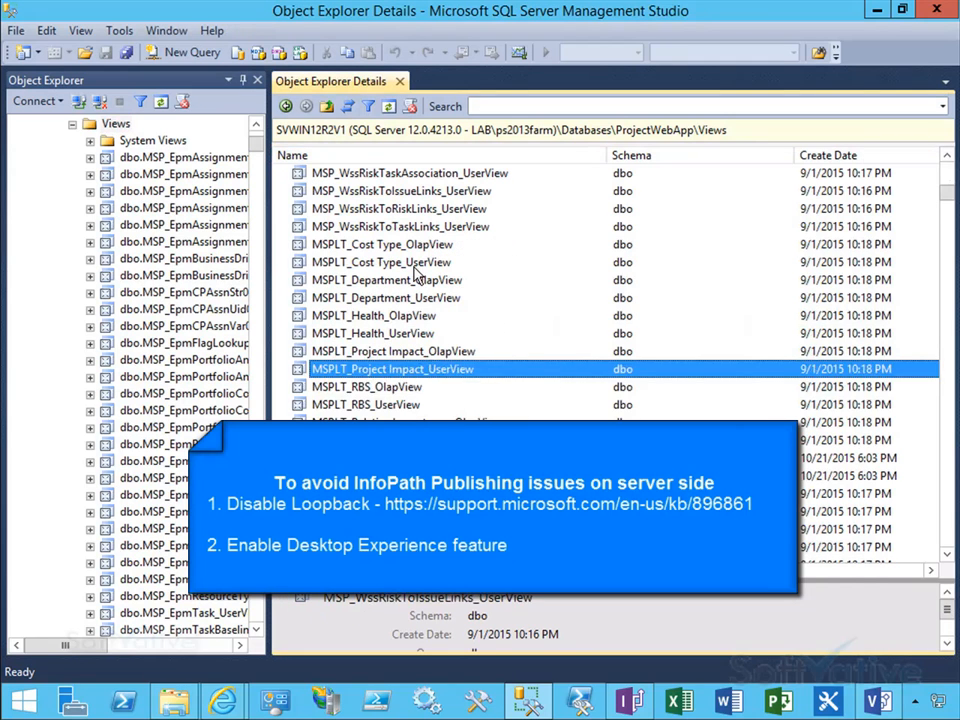
key("Down")
key("Down")
key("Down")
key("Down")
key("Down")
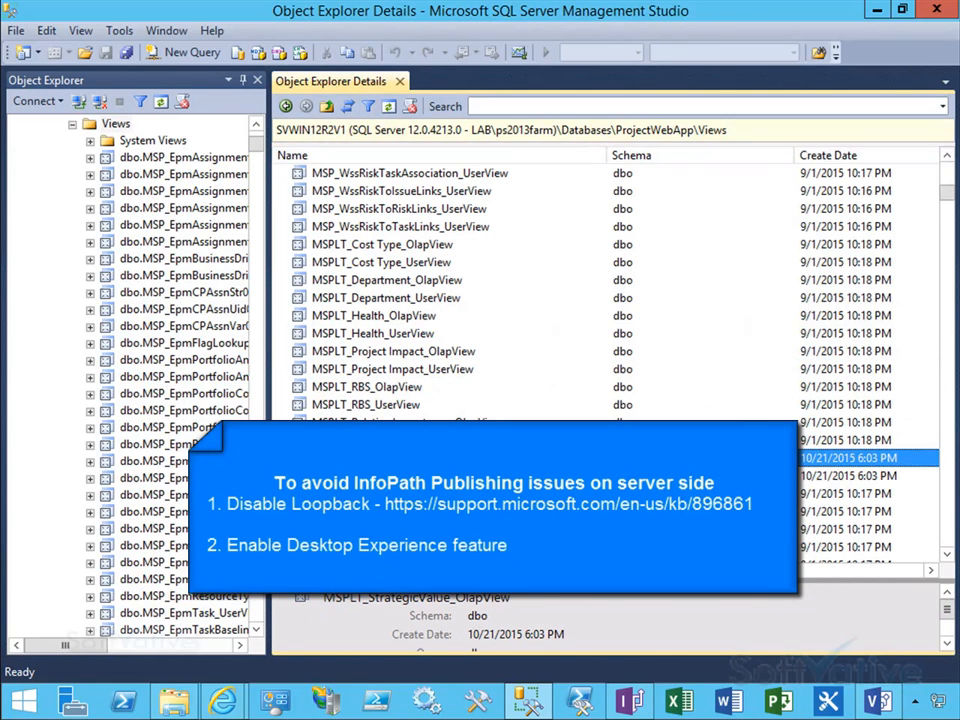
key("Down")
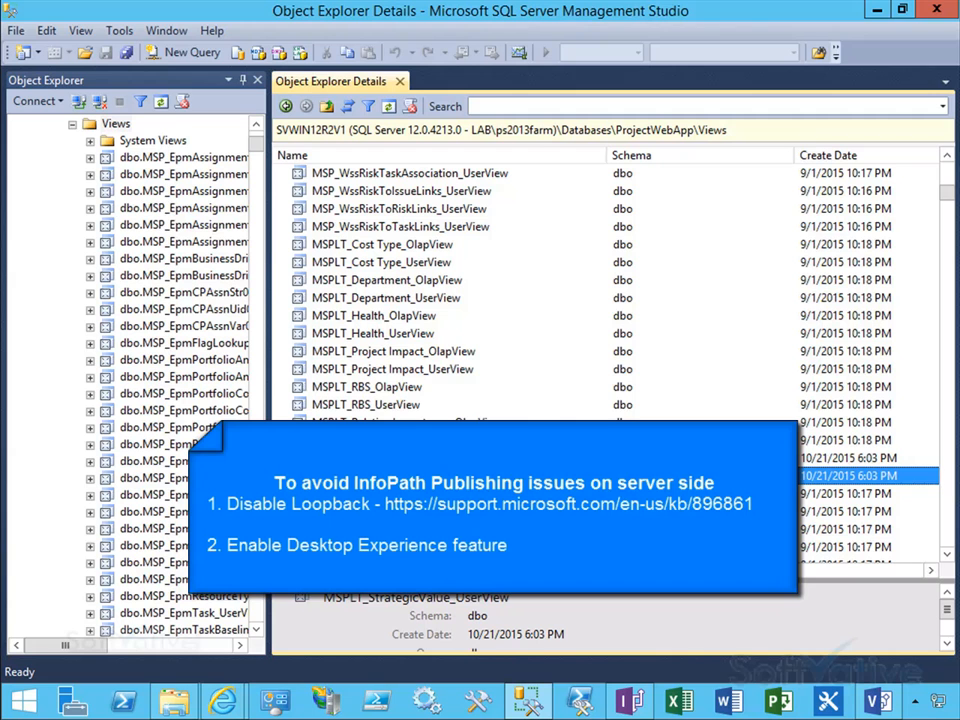
right_click(445, 482)
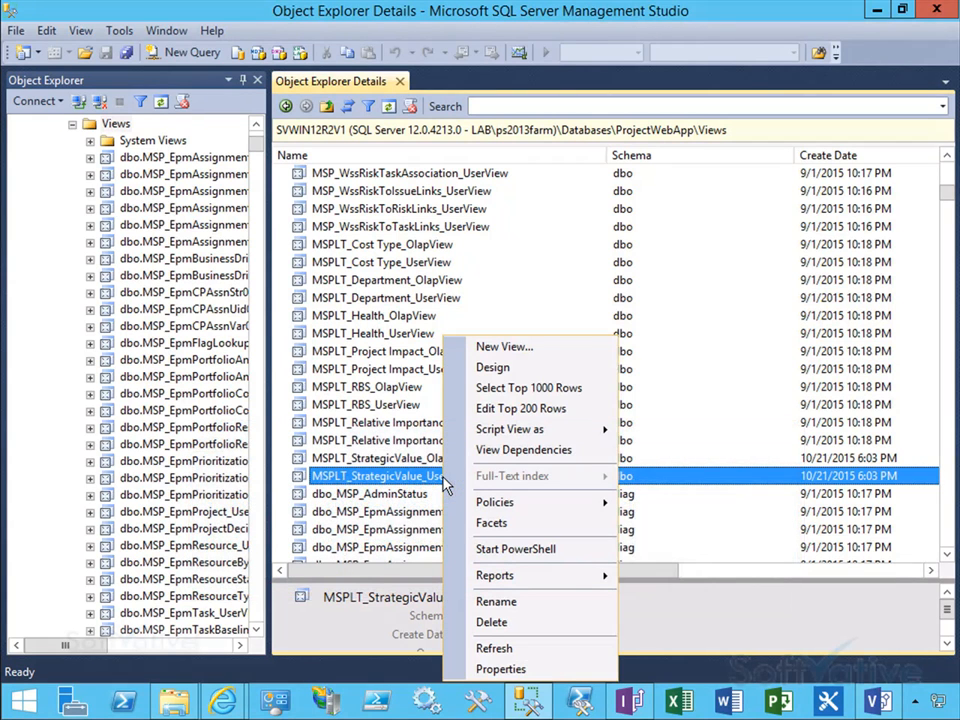
left_click(530, 390)
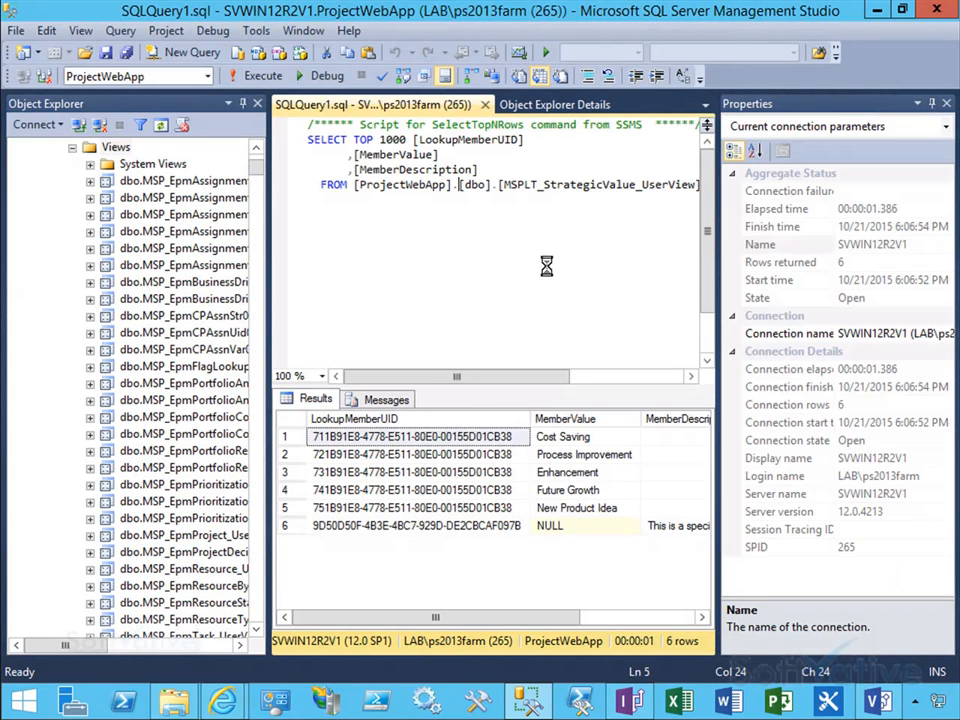
Step: Examine the lookup member values and descriptions in the query results
left_click_drag(536, 619, 567, 625)
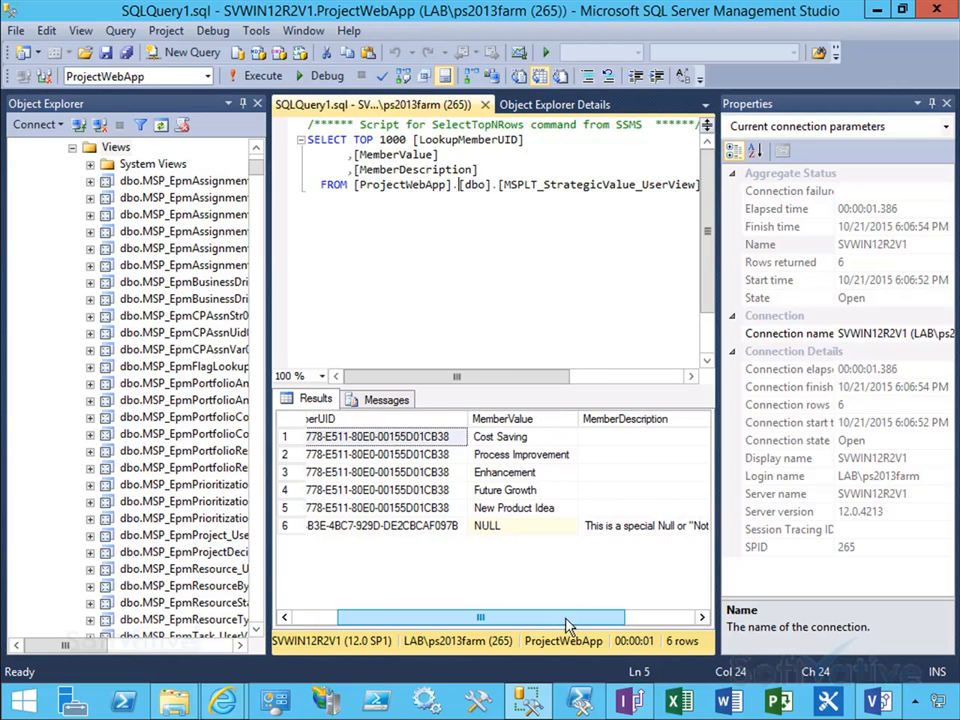
left_click(533, 421)
left_click(528, 471)
left_click(525, 491)
left_click(523, 529)
left_click(505, 490)
left_click(492, 437)
left_click_drag(637, 619, 657, 622)
left_click_drag(565, 619, 531, 619)
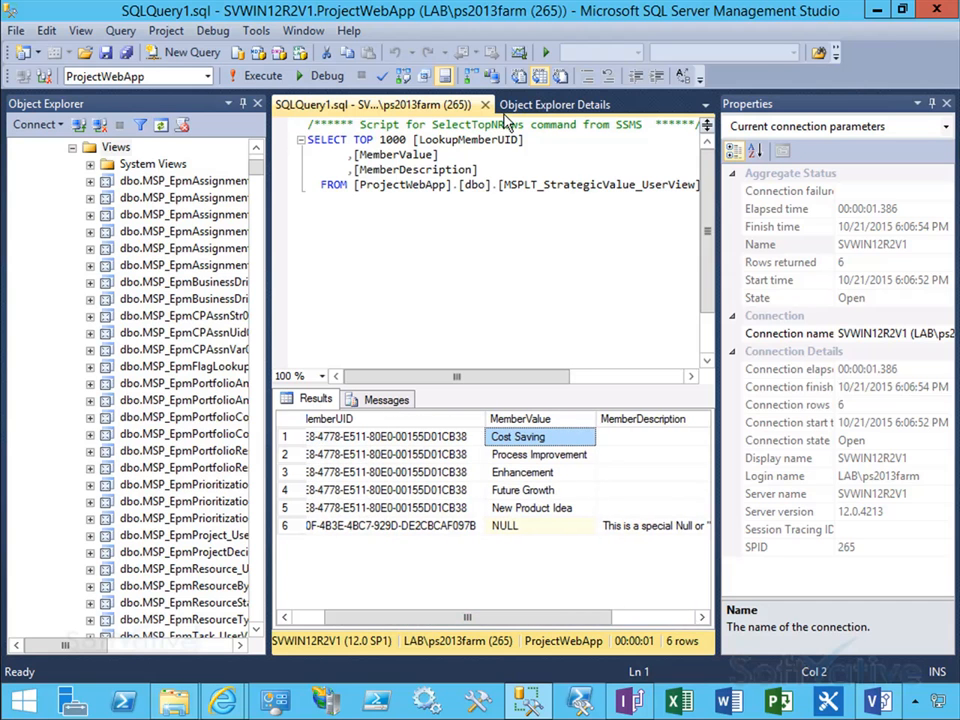
Step: Close the query tab and copy the name of the MSPLT_StrategicValue_UserView view
left_click(485, 104)
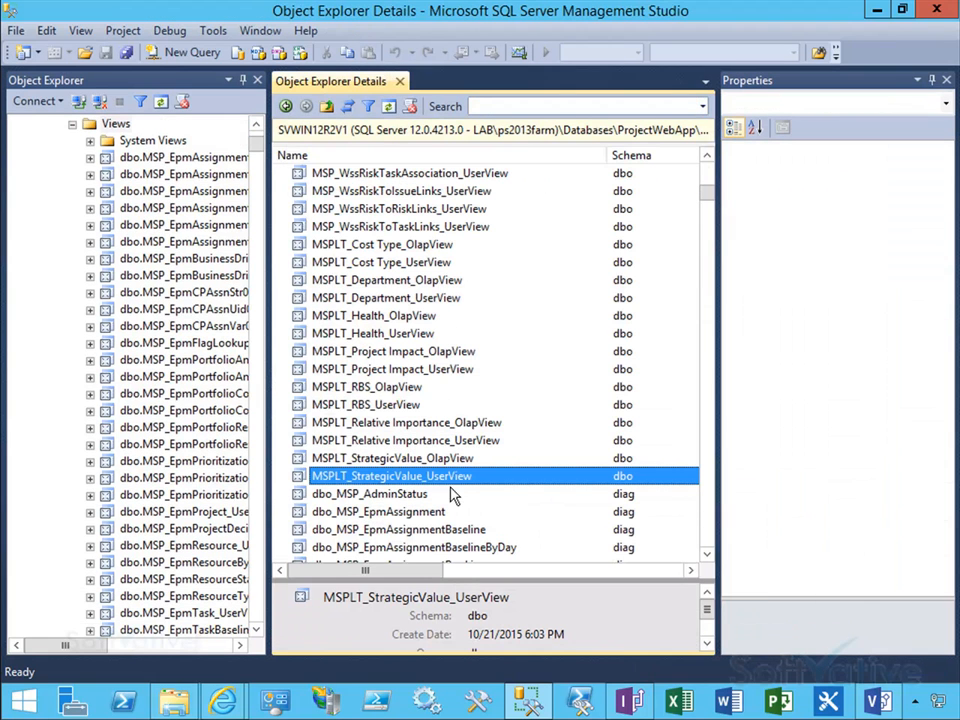
left_click(450, 478)
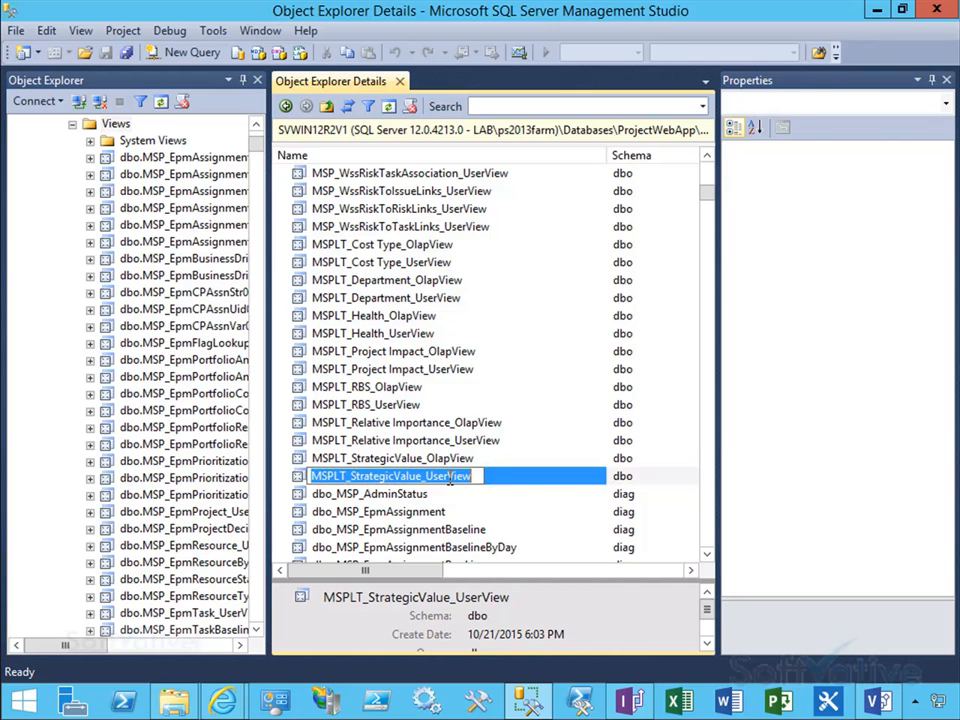
right_click(474, 477)
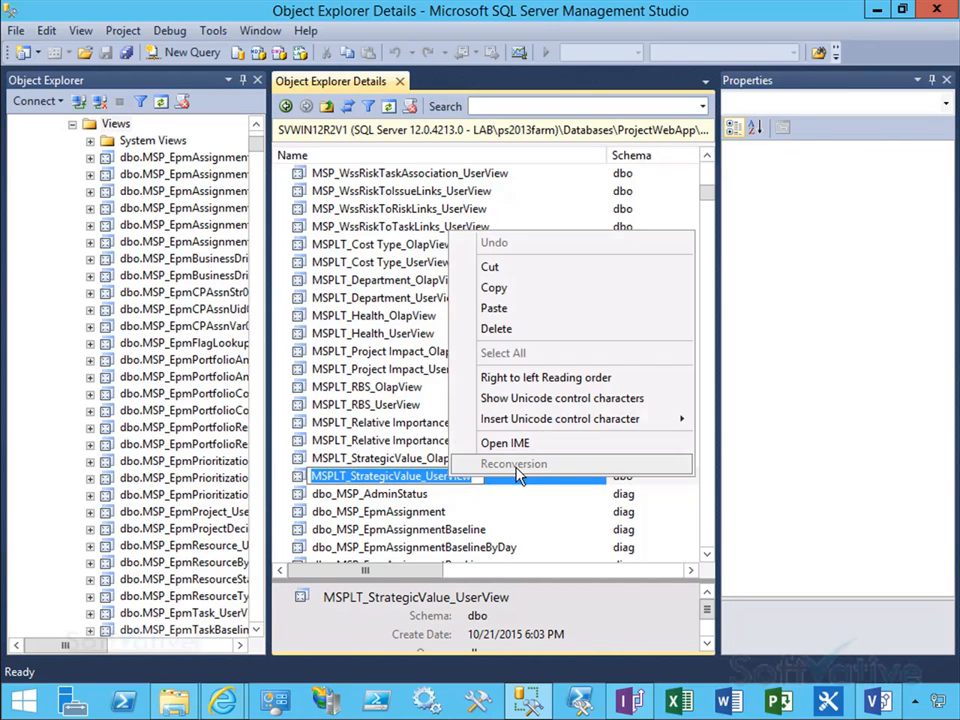
left_click(515, 291)
left_click(378, 460)
left_click(381, 478)
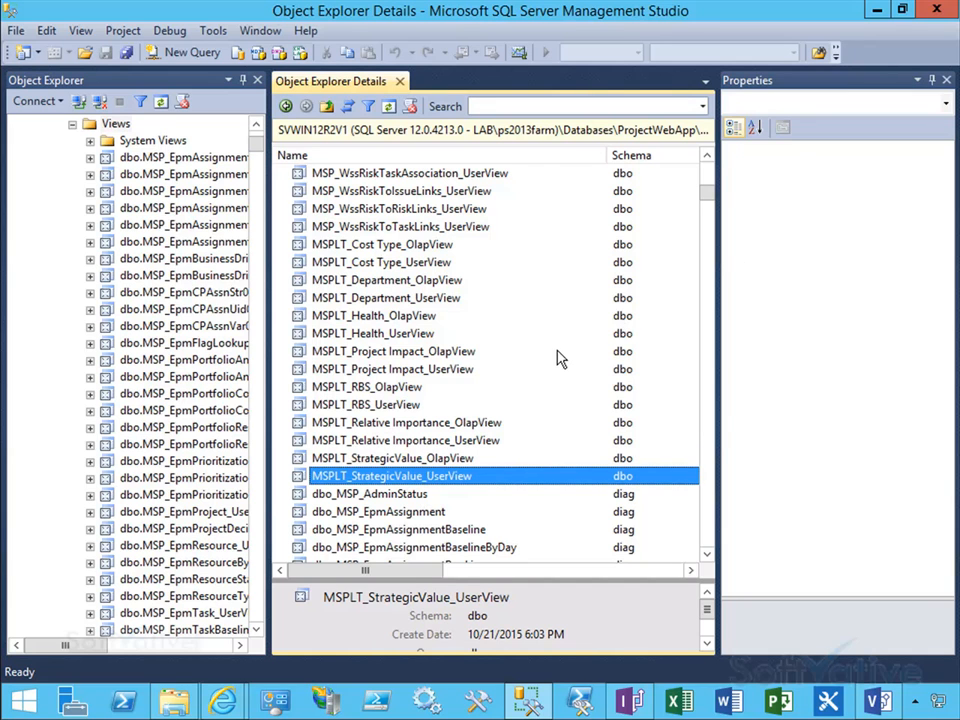
Step: Switch to Visio and review the Create a Lookup table in PWA stage of the flowchart
left_click(878, 12)
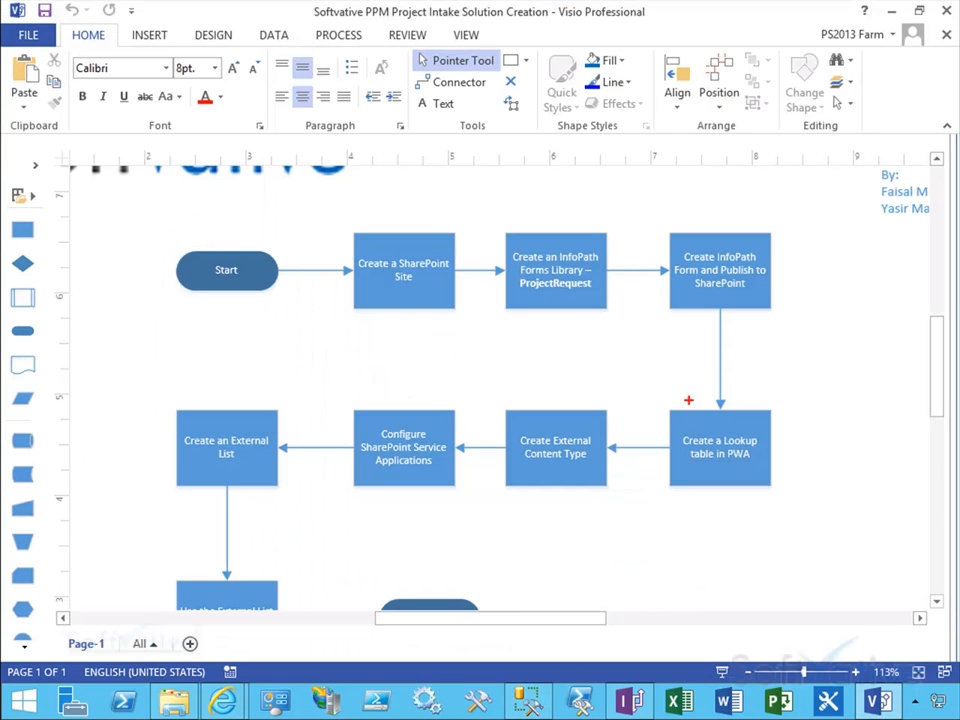
mouse_move(654, 399)
left_mouse_down()
mouse_move(758, 499)
mouse_move(799, 511)
left_mouse_up()
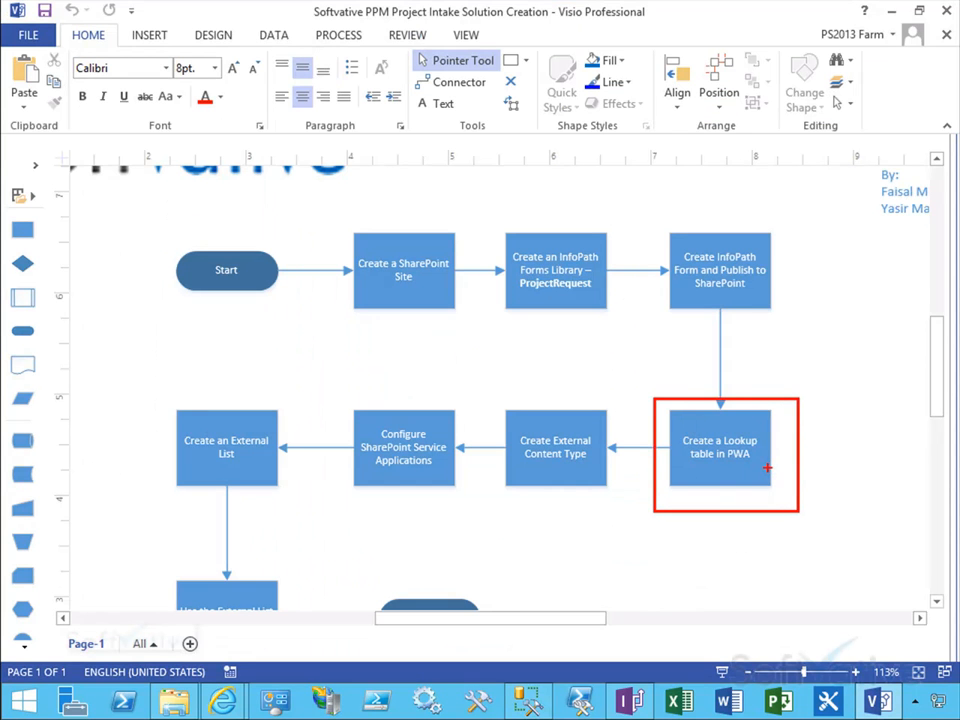
key("Escape")
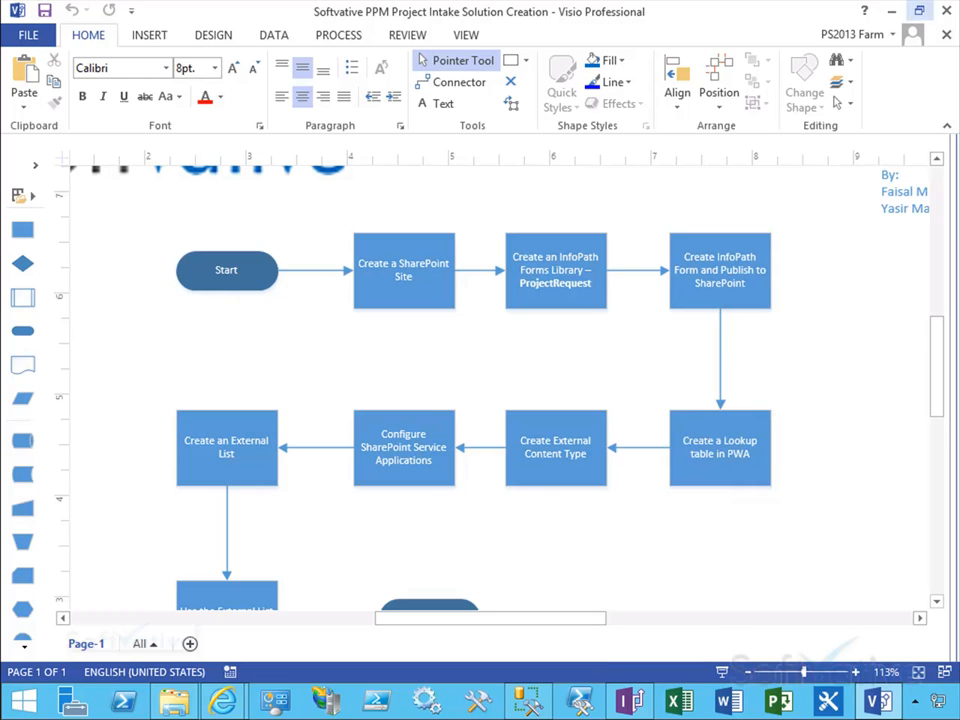
Step: Minimize Visio and switch to SharePoint Designer
left_click(893, 14)
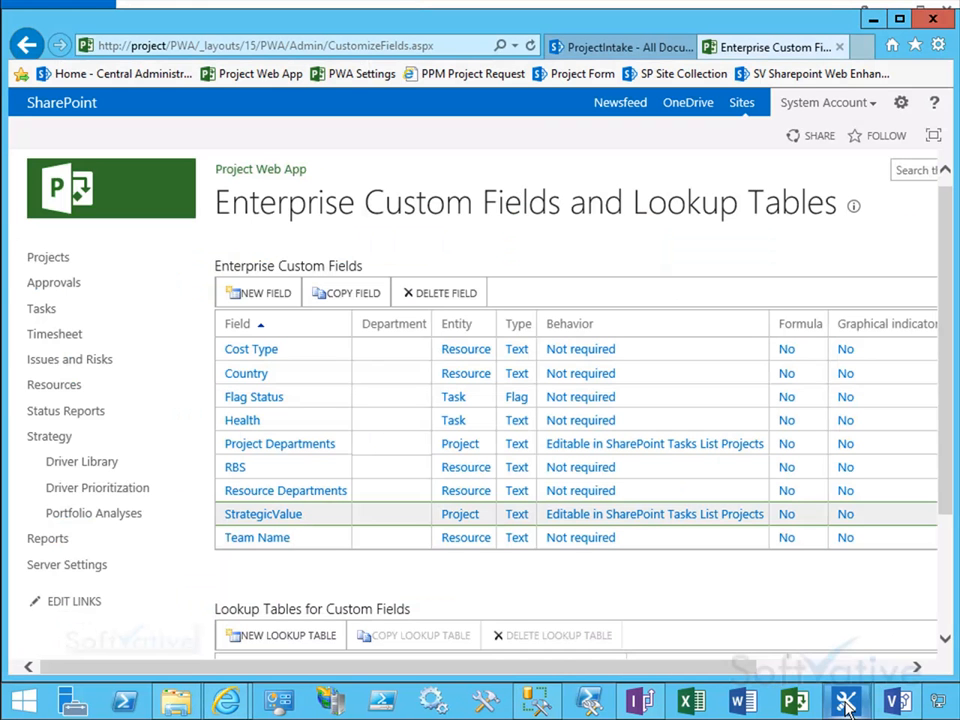
mouse_move(846, 705)
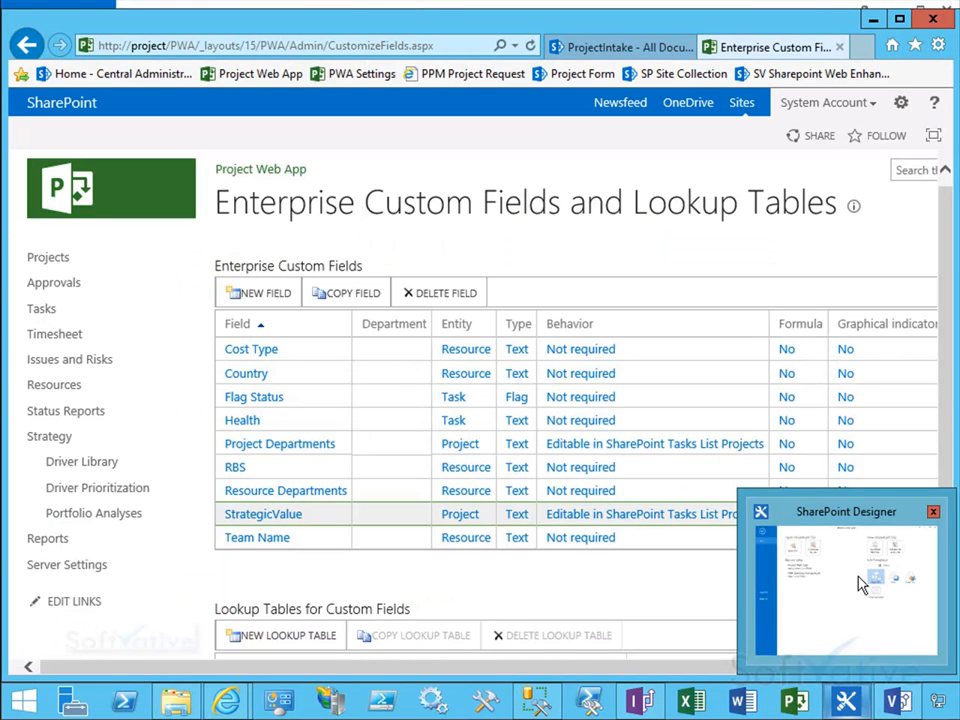
left_click(848, 524)
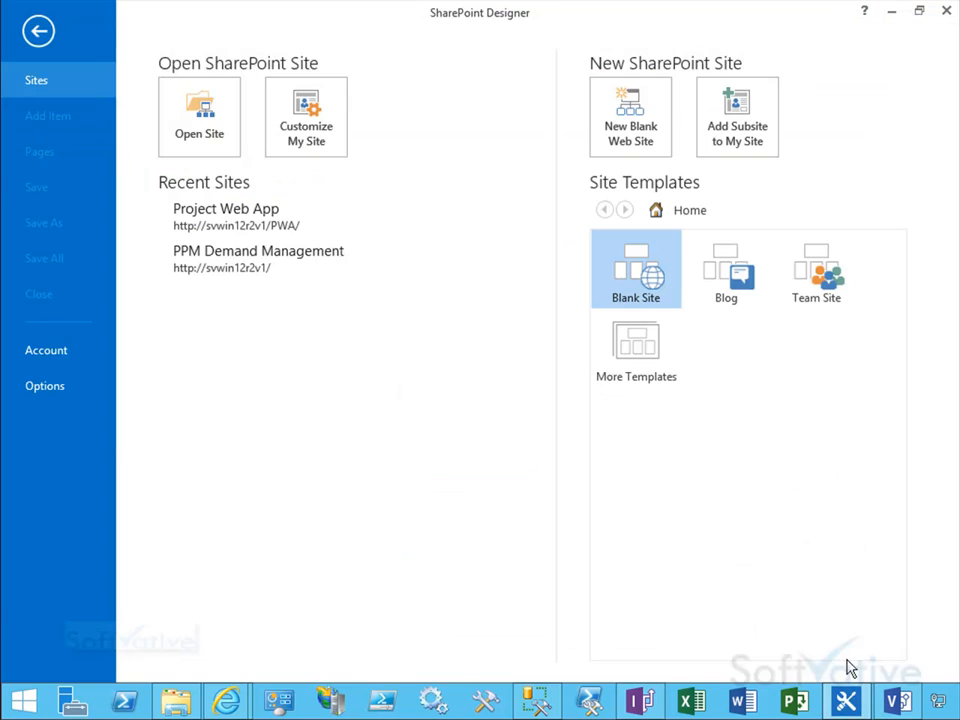
left_click(187, 130)
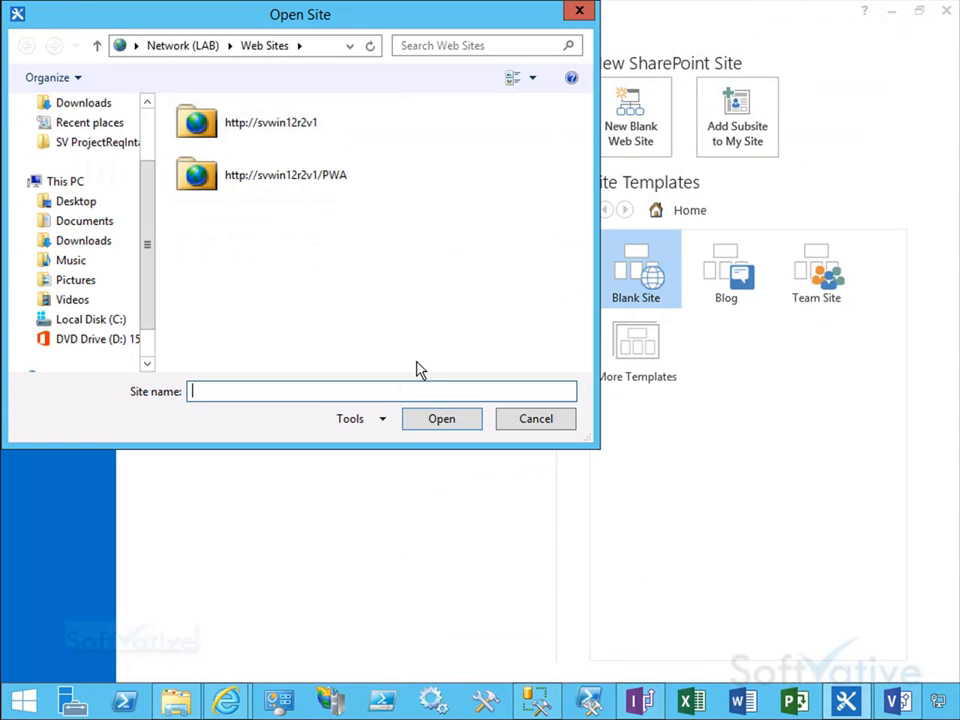
type("http://project")
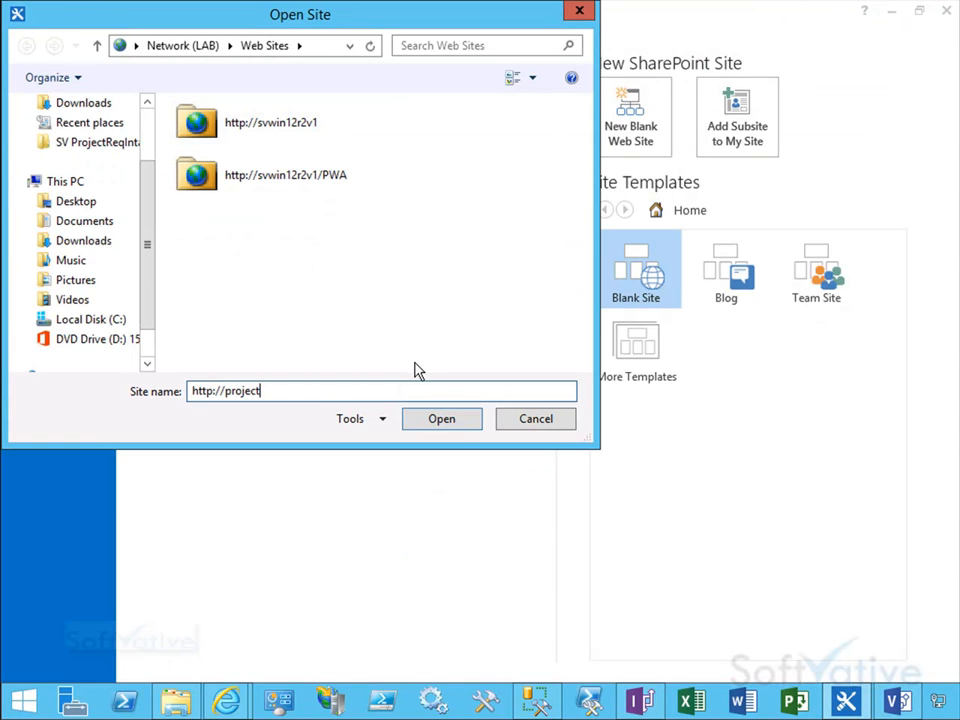
left_click(442, 419)
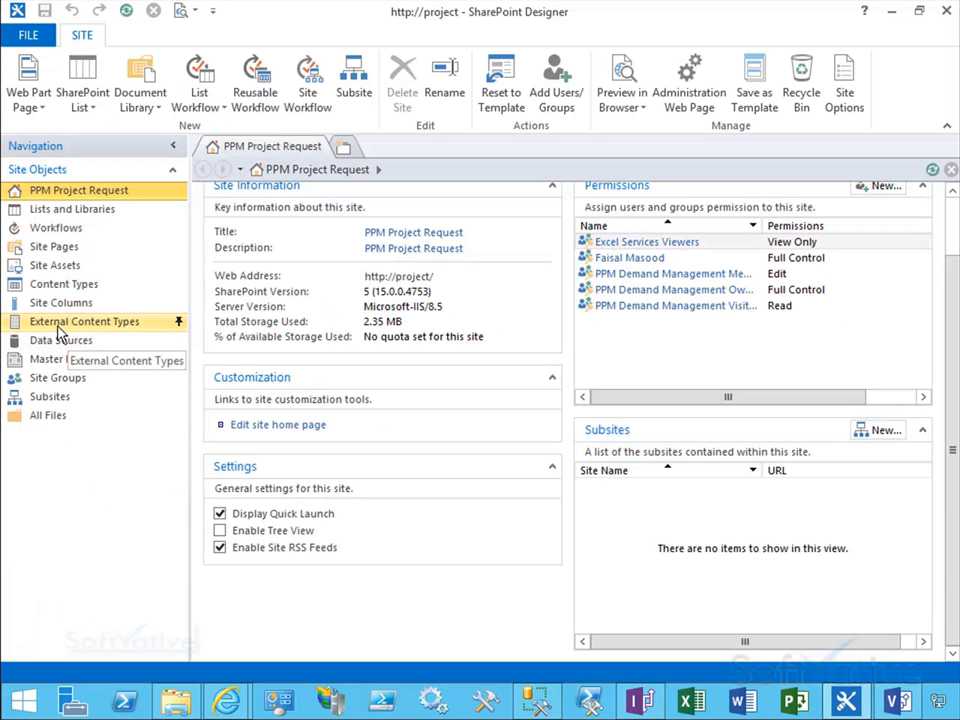
Step: Create a new external content type named StrategicValue PWA ECT, with the same display name
left_click(120, 320)
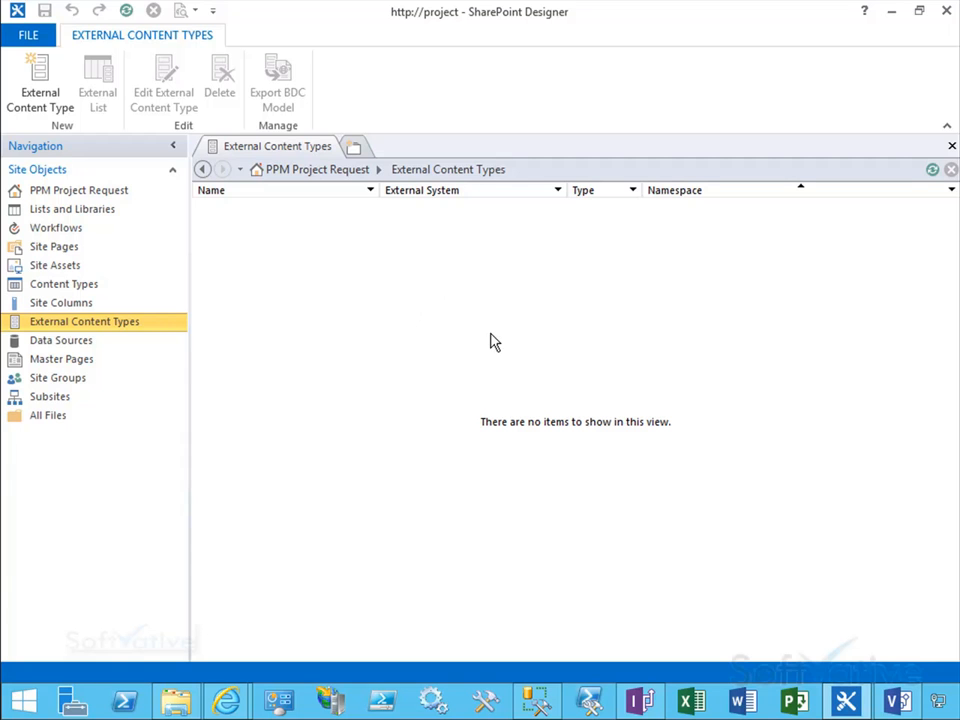
left_click(37, 82)
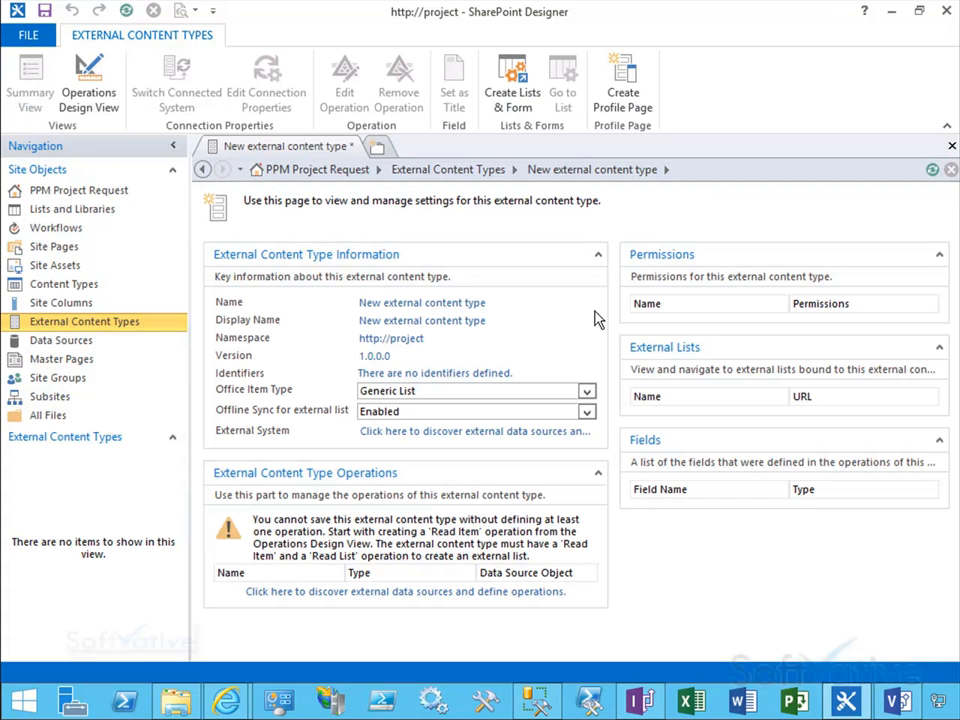
left_click(450, 307)
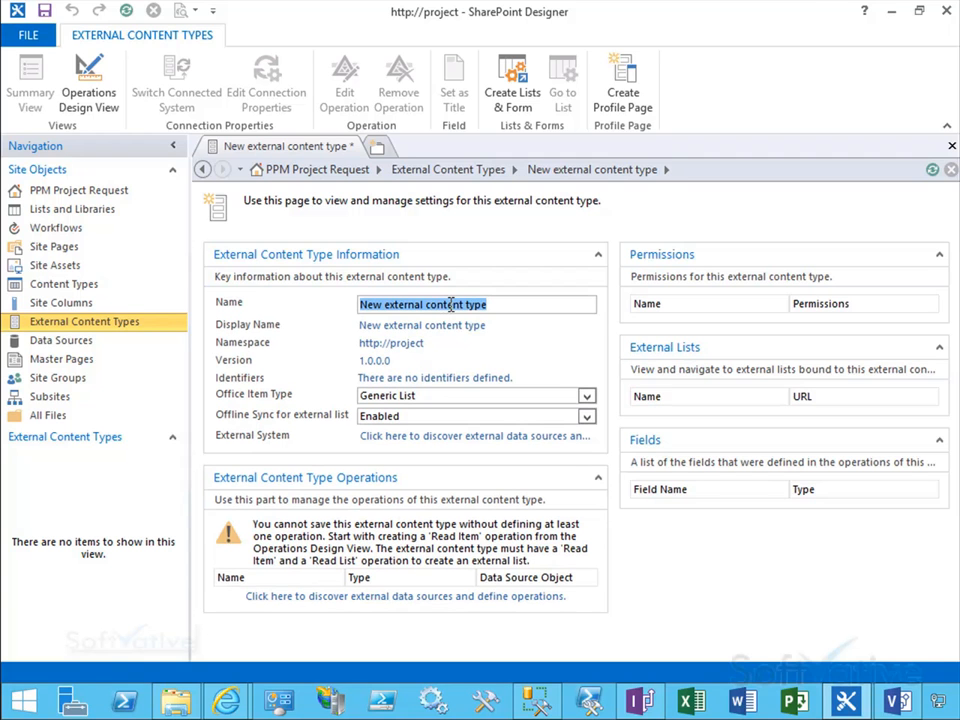
type("StrategicValue ECT")
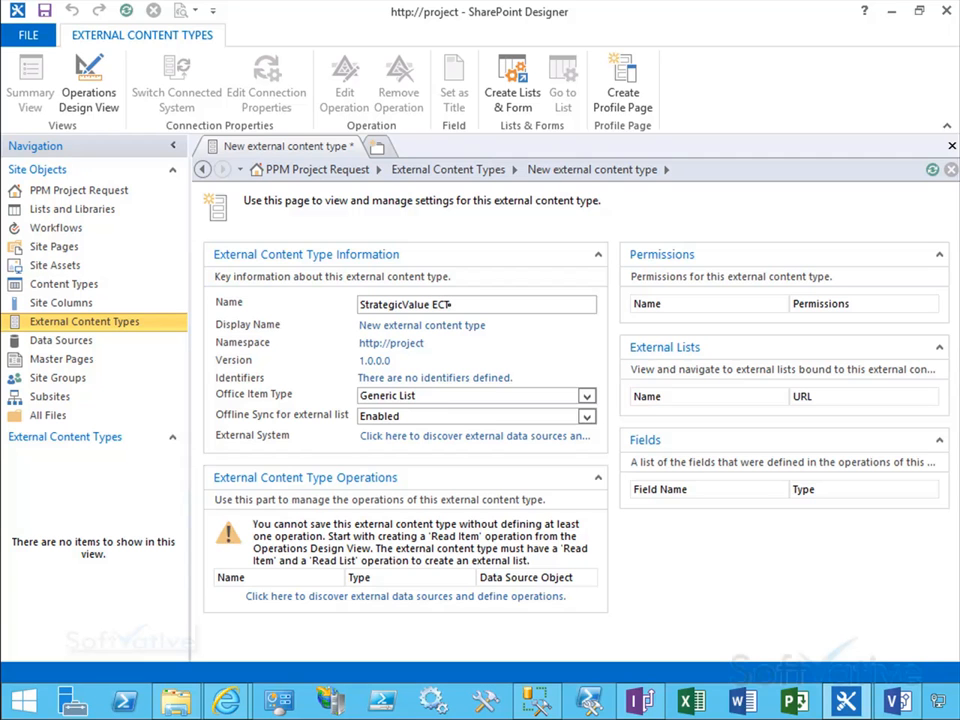
type("PWA")
key("ctrl+a")
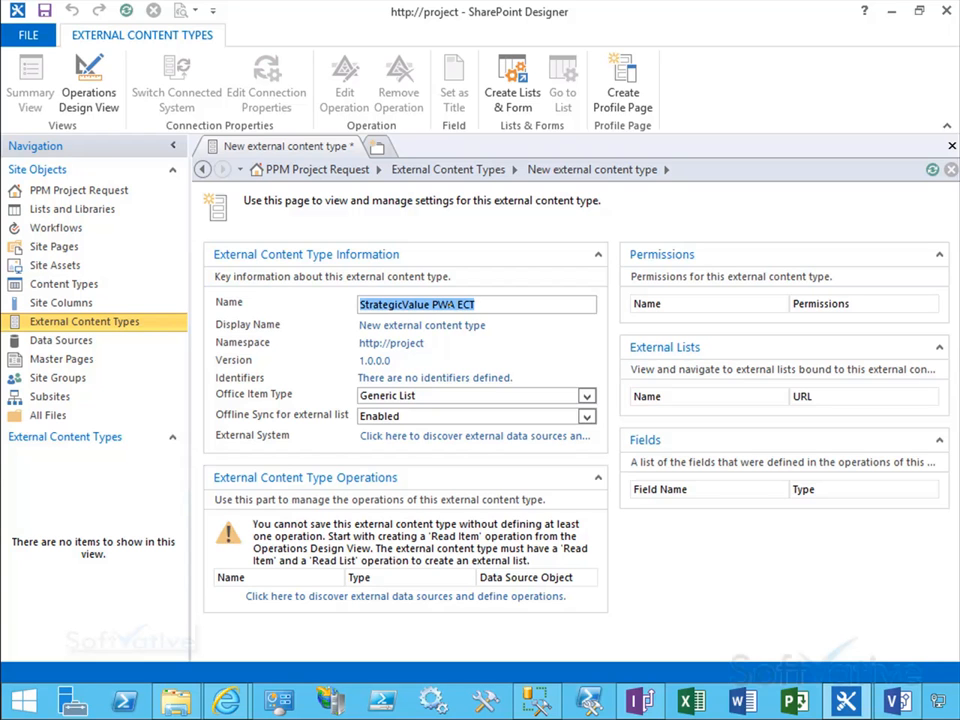
key("Tab")
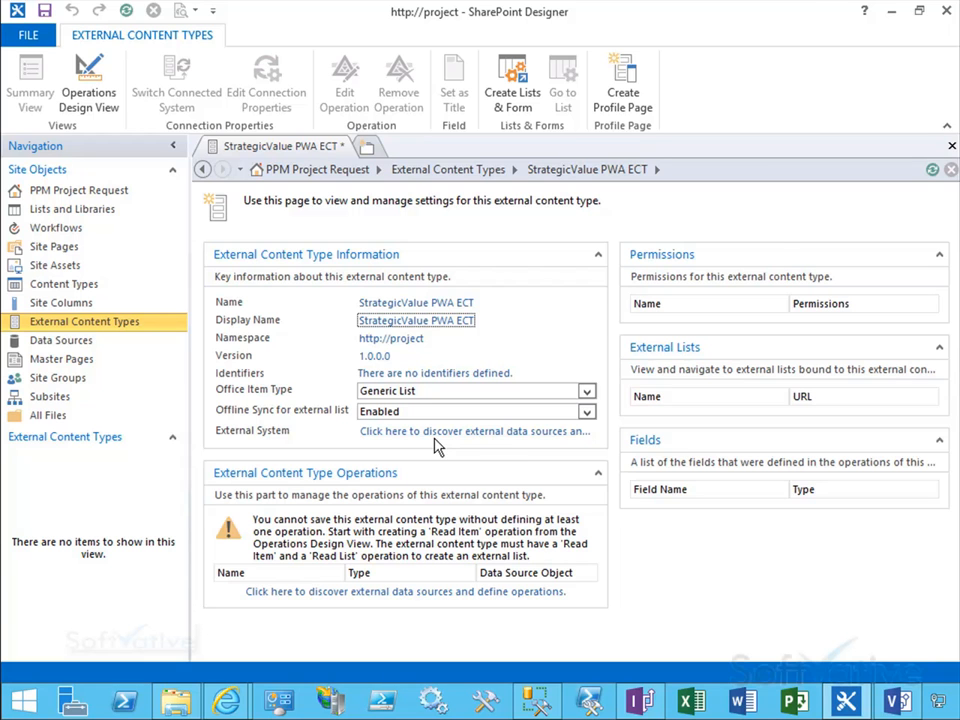
Step: Add a SQL Server connection to database server SVWIN12R2V1 and database ProjectWebApp
left_click(495, 433)
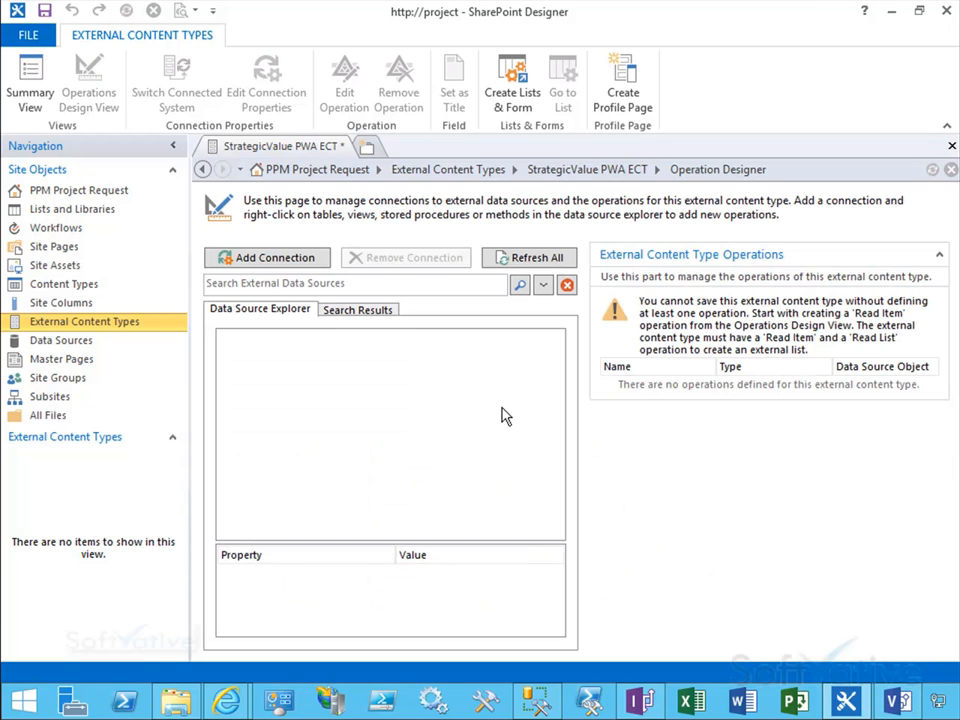
left_click(267, 266)
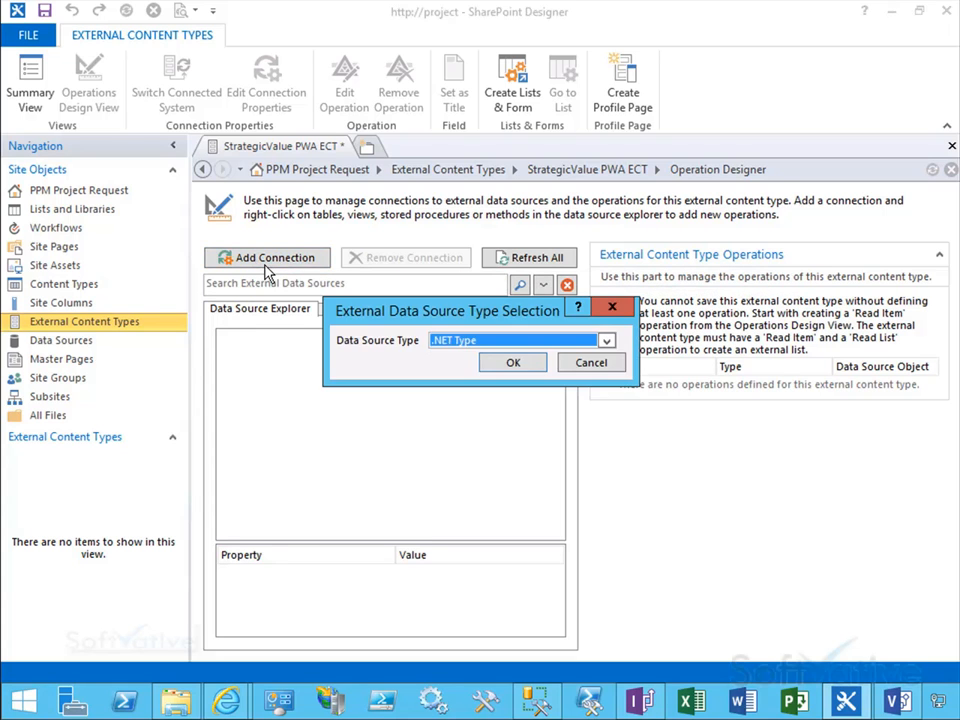
left_click(606, 342)
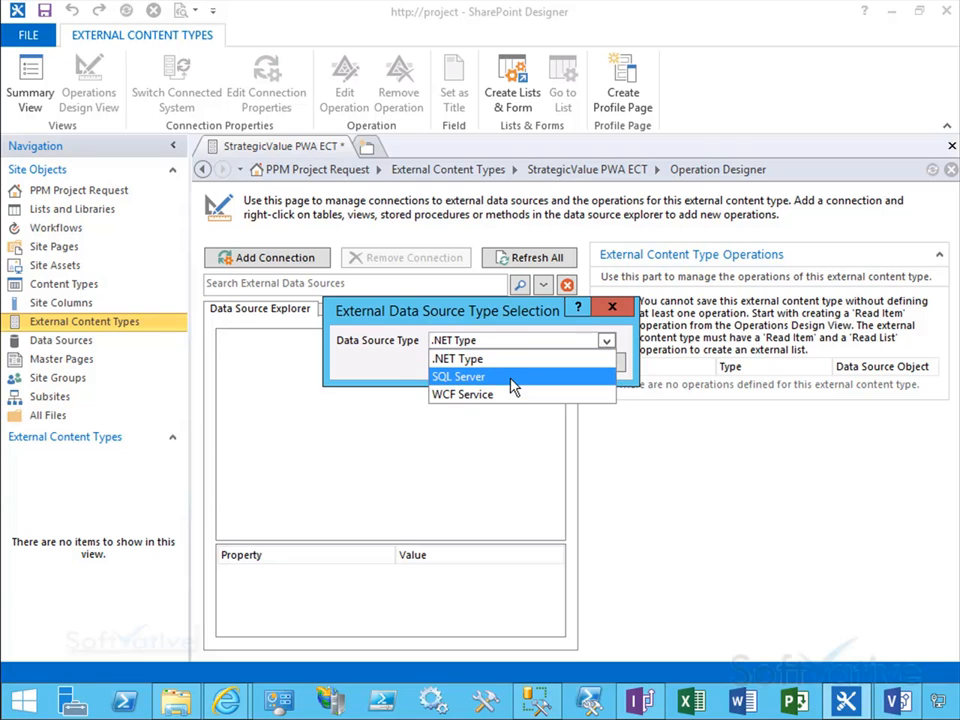
left_click(446, 380)
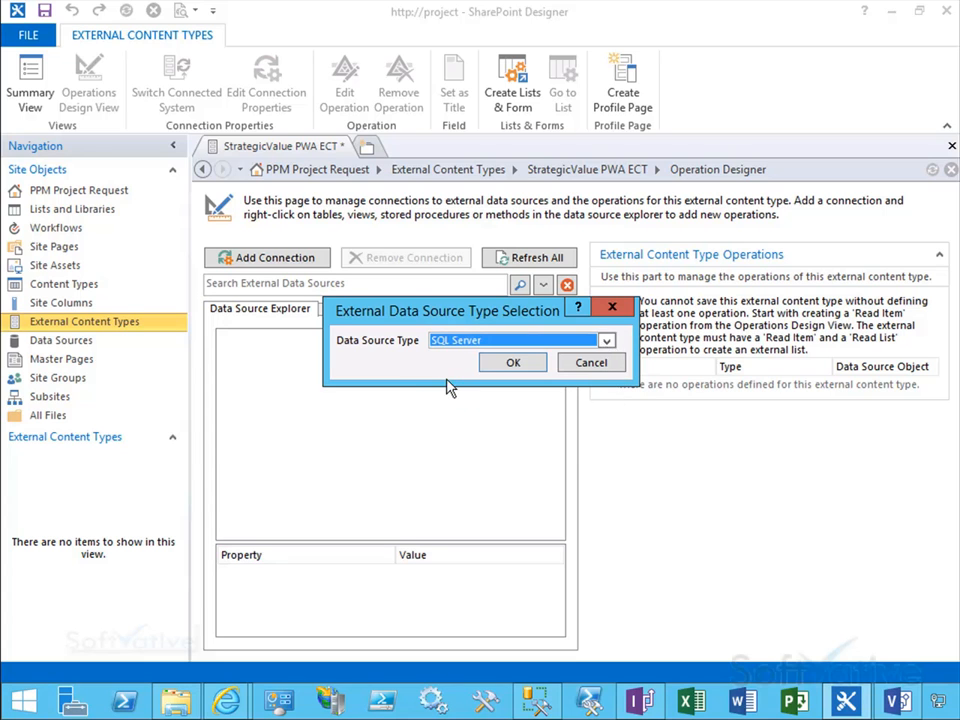
left_click(510, 364)
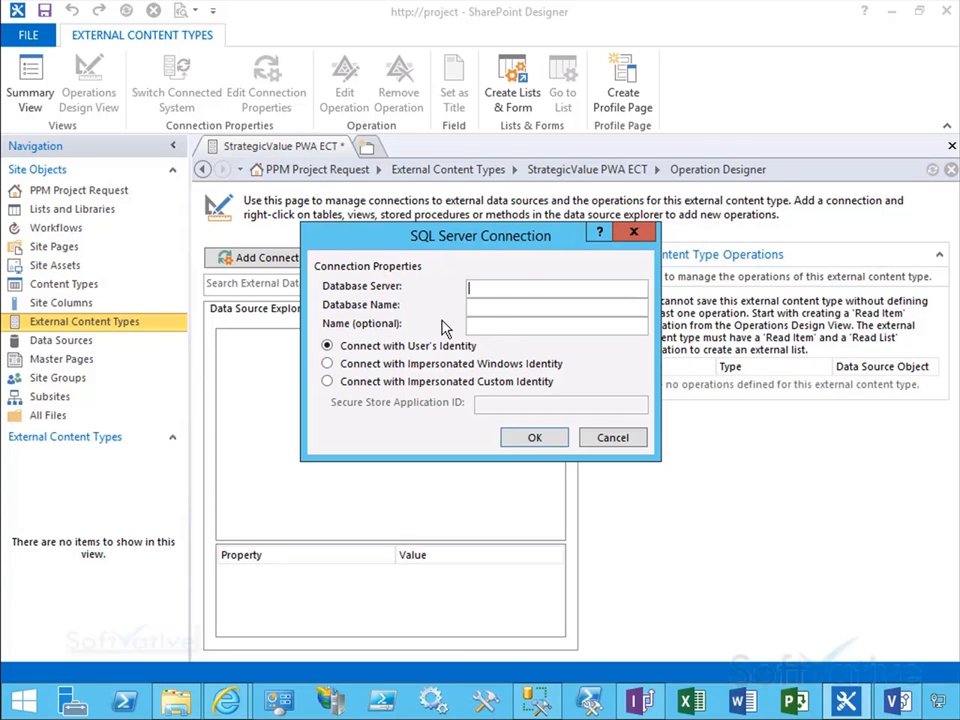
type("SVWIN12R2V1")
key("Tab")
type("ProjectWebApp")
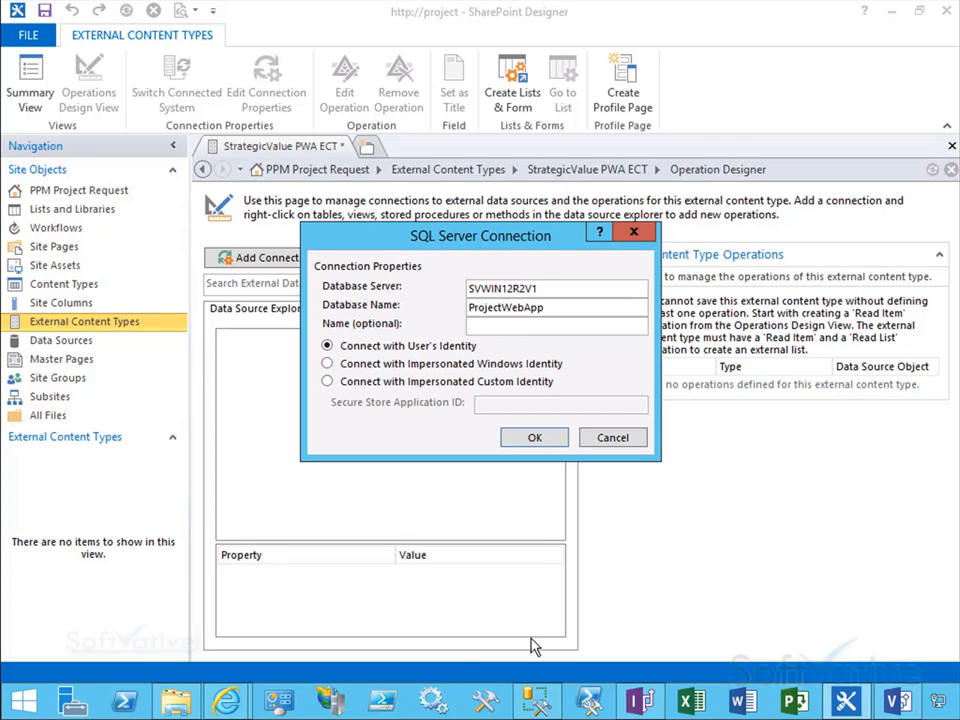
left_click(534, 439)
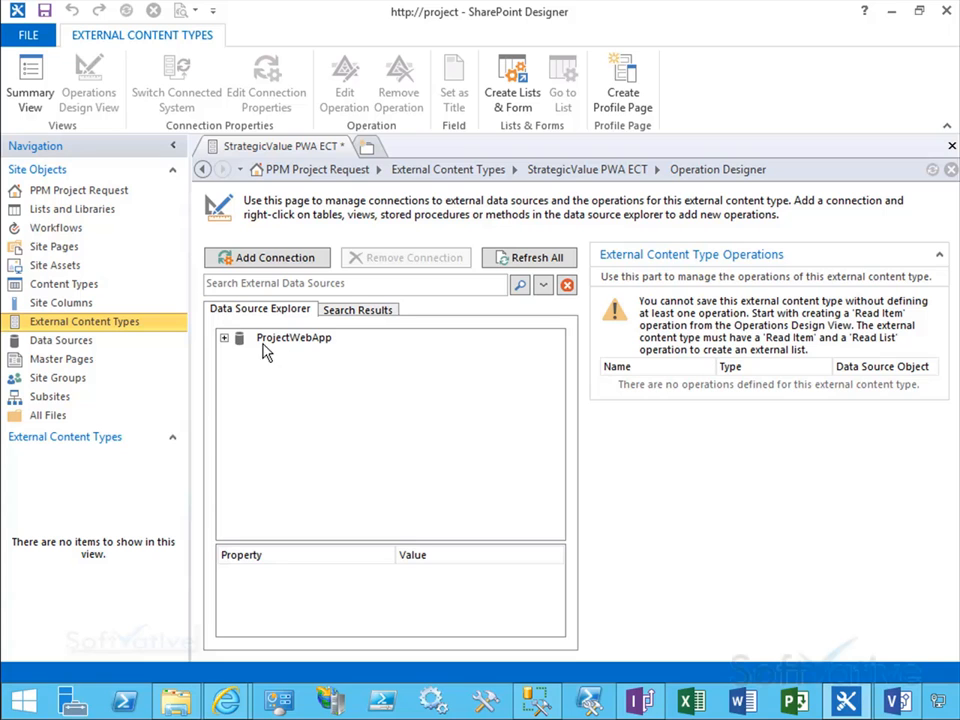
Step: Expand the ProjectWebApp views and select the MSPLT_StrategicValue_UserView view
left_click(224, 338)
left_click(238, 370)
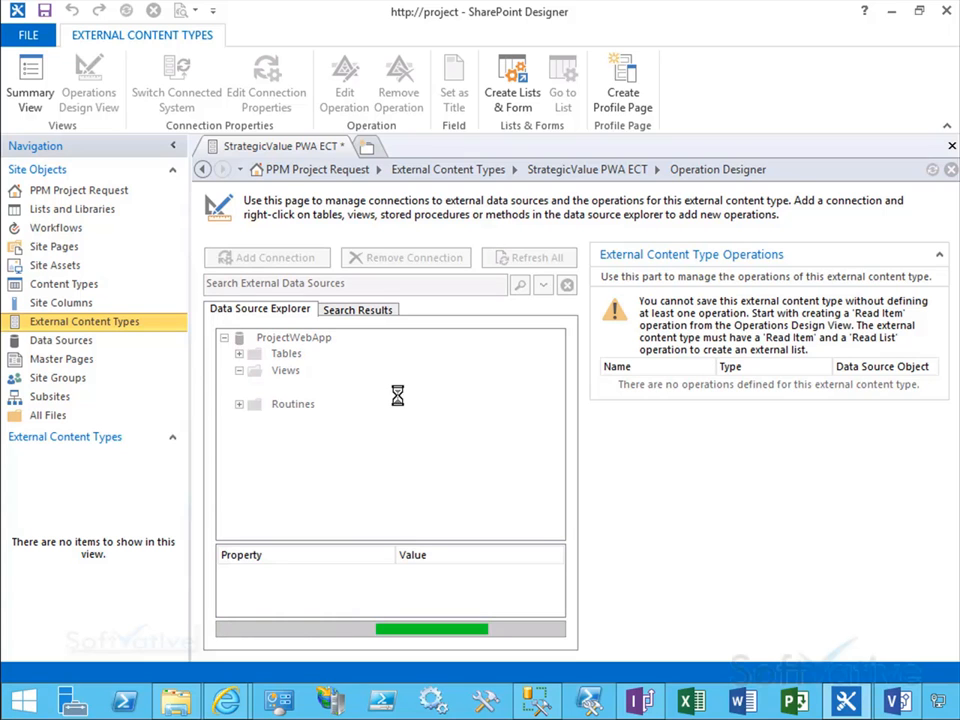
scroll(558, 493, "down", 3)
scroll(558, 493, "down", 20)
scroll(558, 493, "down", 15)
left_click(559, 514)
left_click(559, 514)
left_click(559, 514)
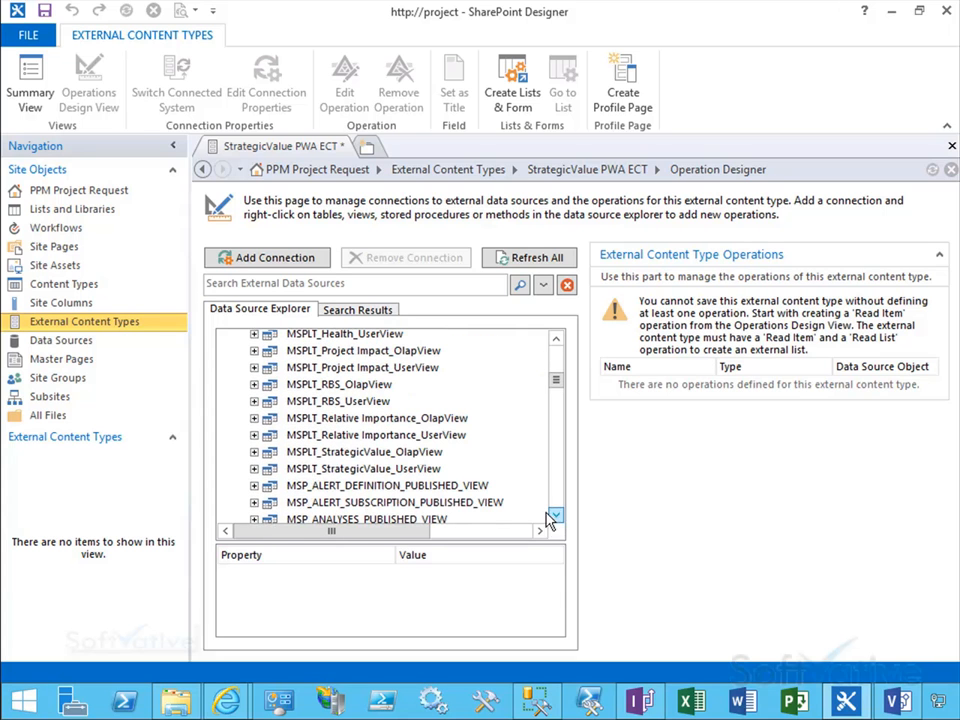
left_click(389, 477)
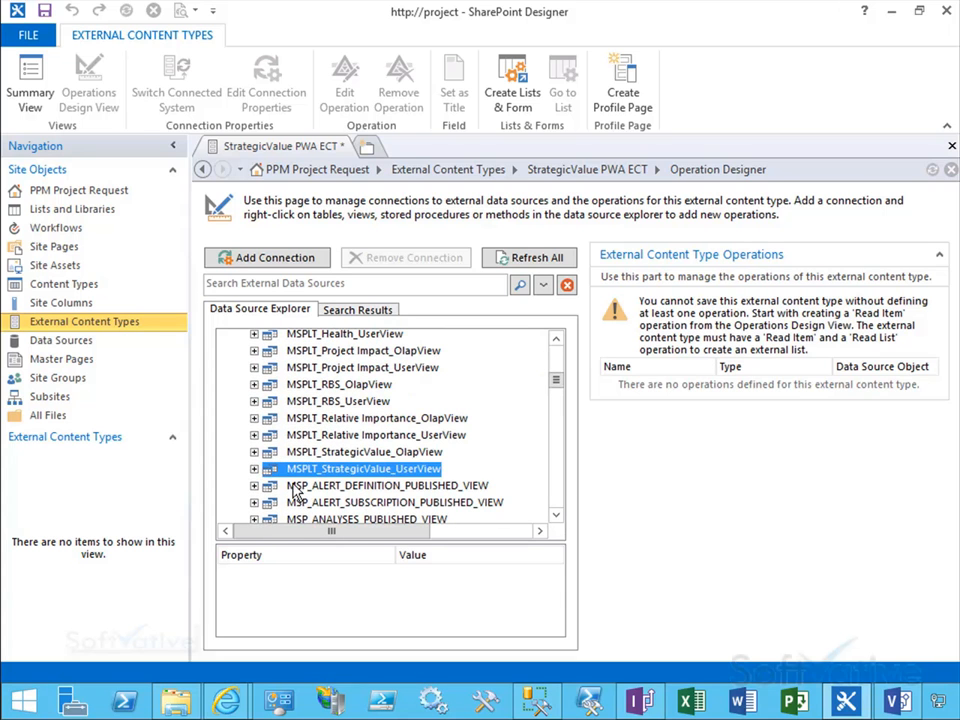
Step: Expand the view's columns and examine the properties of each column
left_click(253, 468)
left_click(557, 514)
left_click(557, 514)
left_click(557, 514)
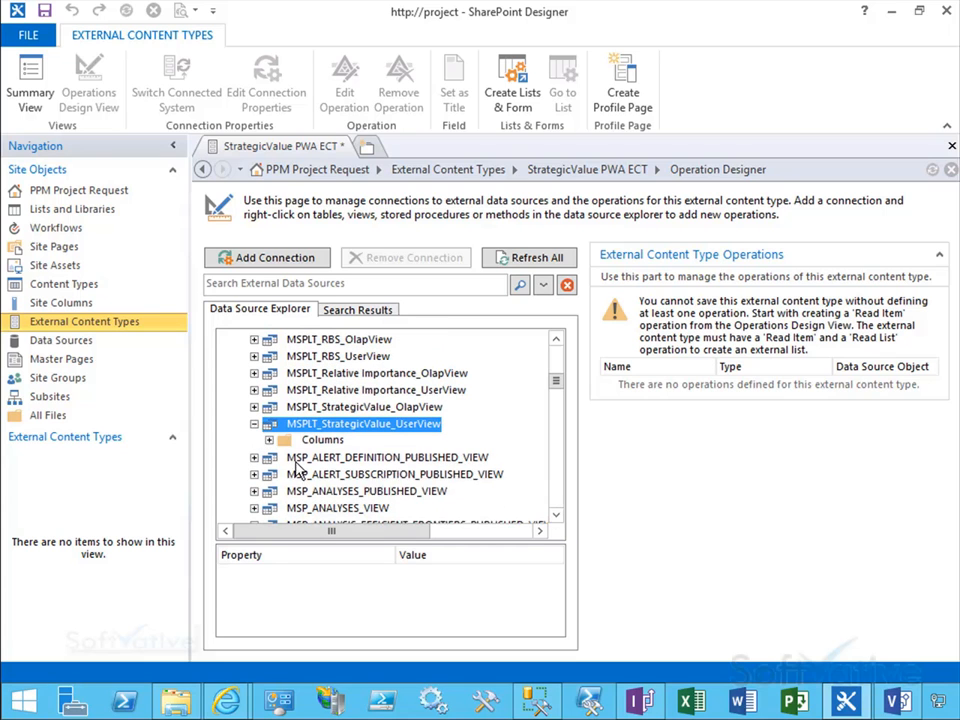
left_click(268, 440)
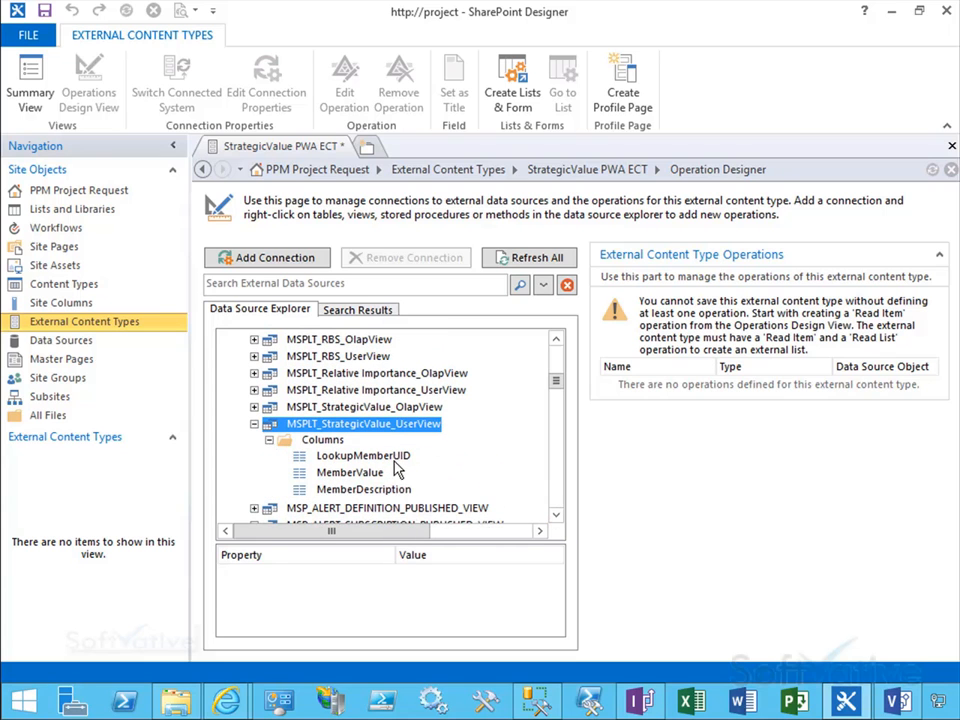
left_click(364, 478)
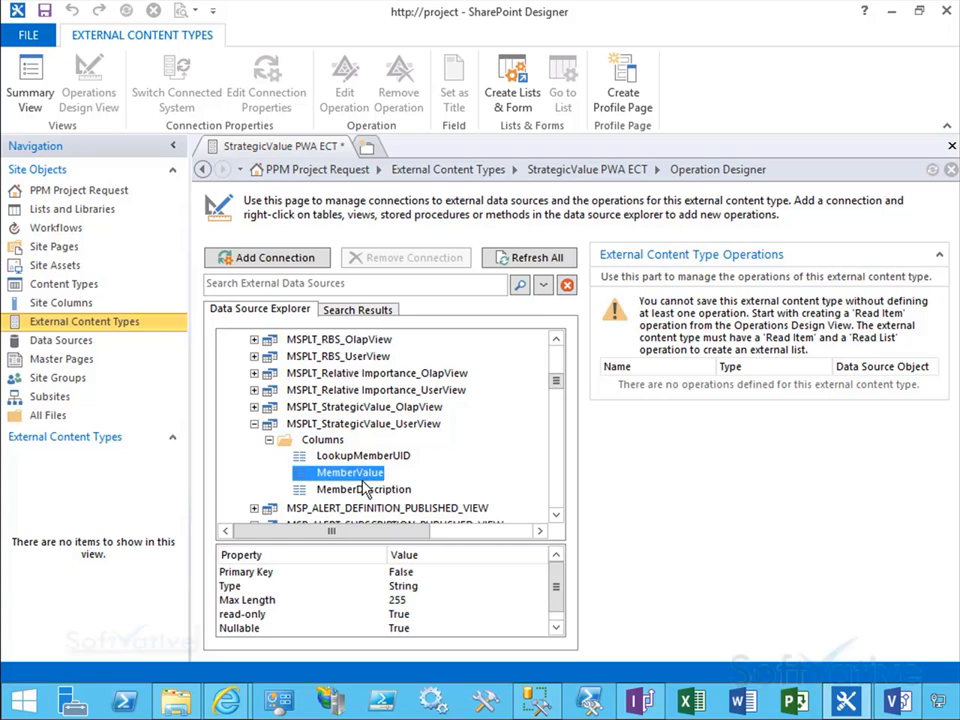
left_click(364, 488)
left_click(357, 477)
double_click(297, 439)
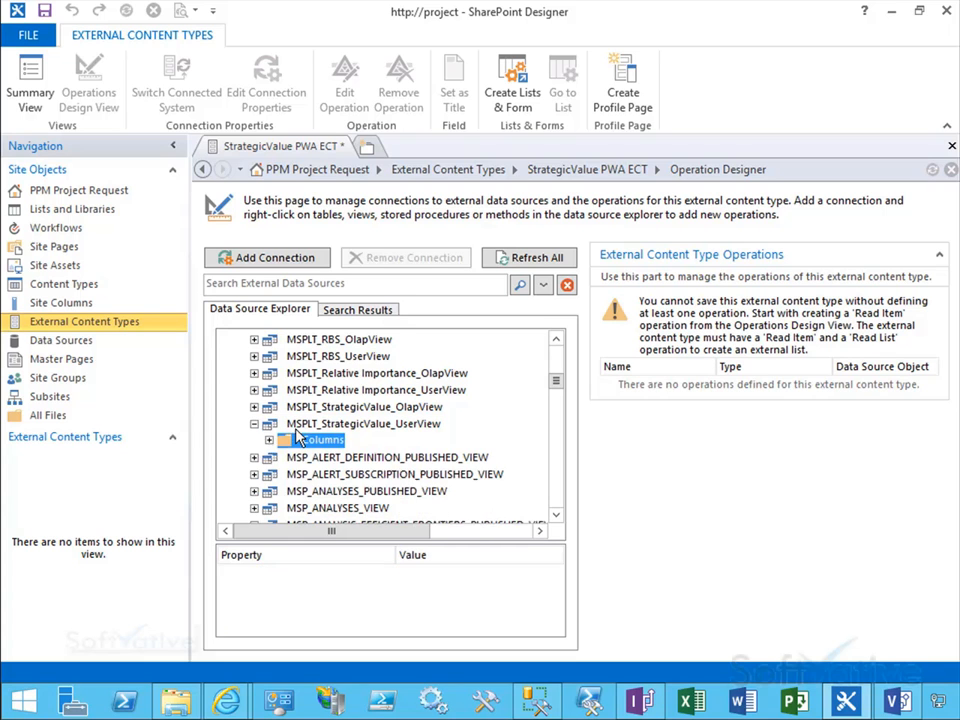
left_click(313, 427)
left_click(255, 425)
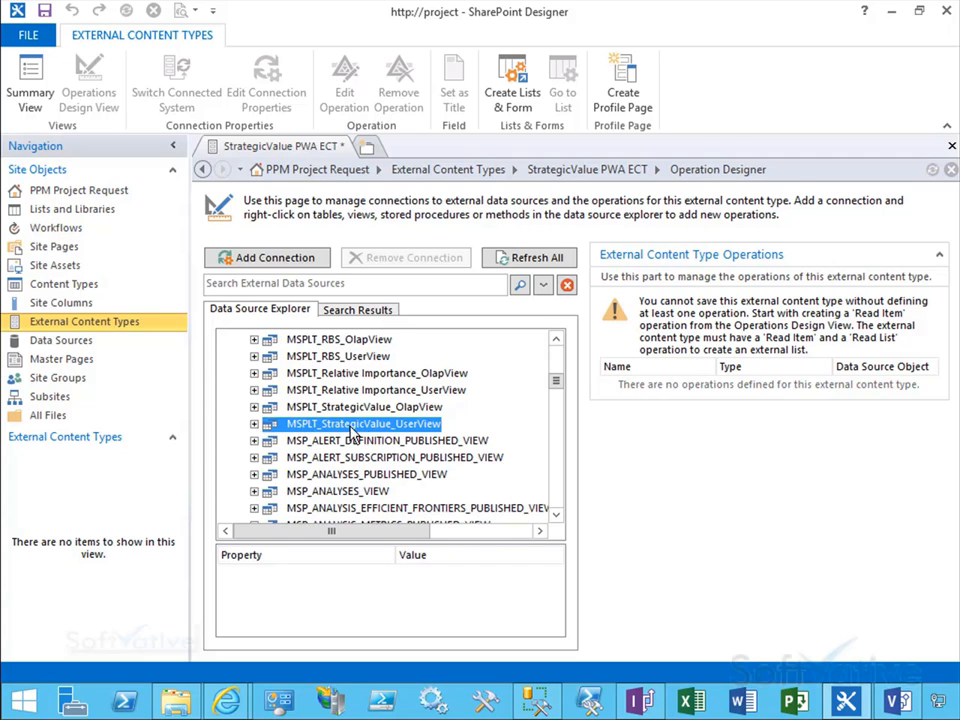
Step: Start a new Read List operation on MSPLT_StrategicValue_UserView and advance to the return parameter configuration
right_click(405, 432)
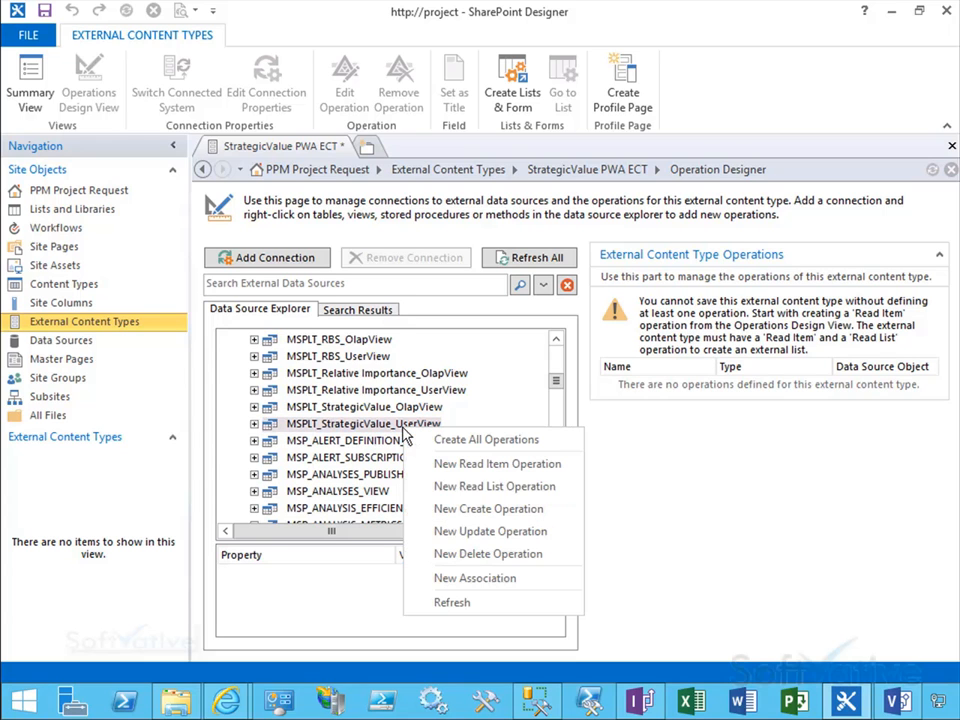
left_click(531, 488)
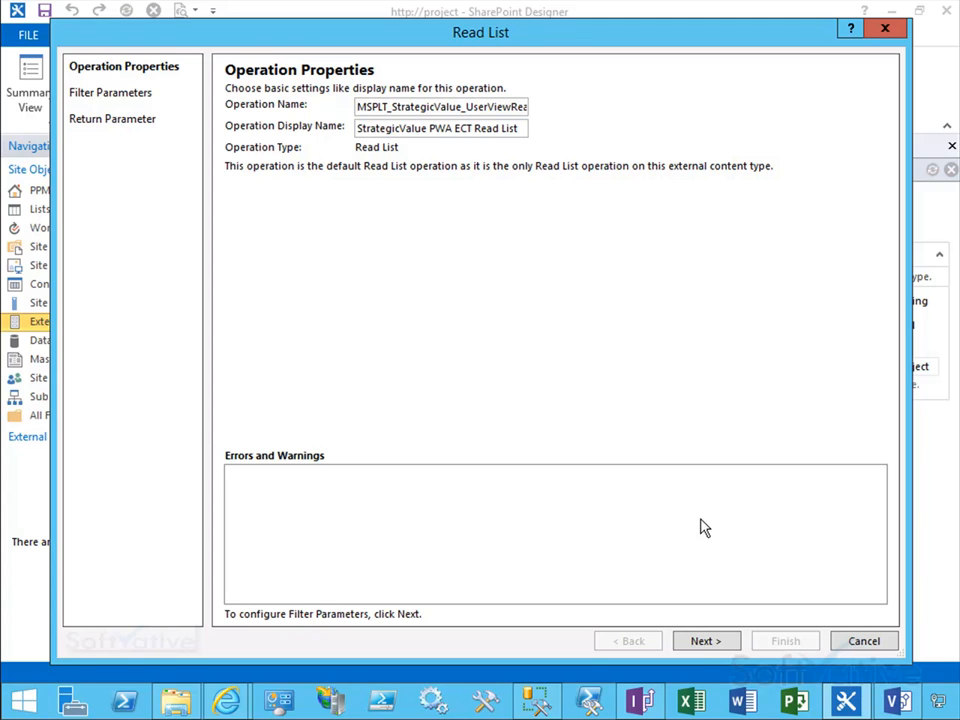
left_click(710, 647)
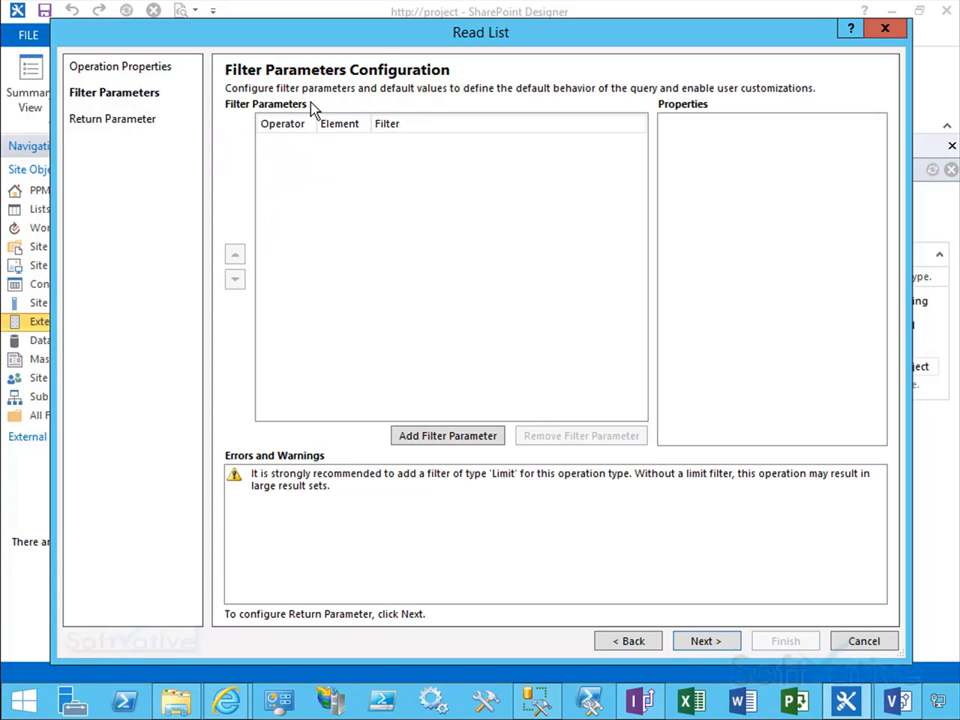
left_click(705, 648)
left_click(705, 642)
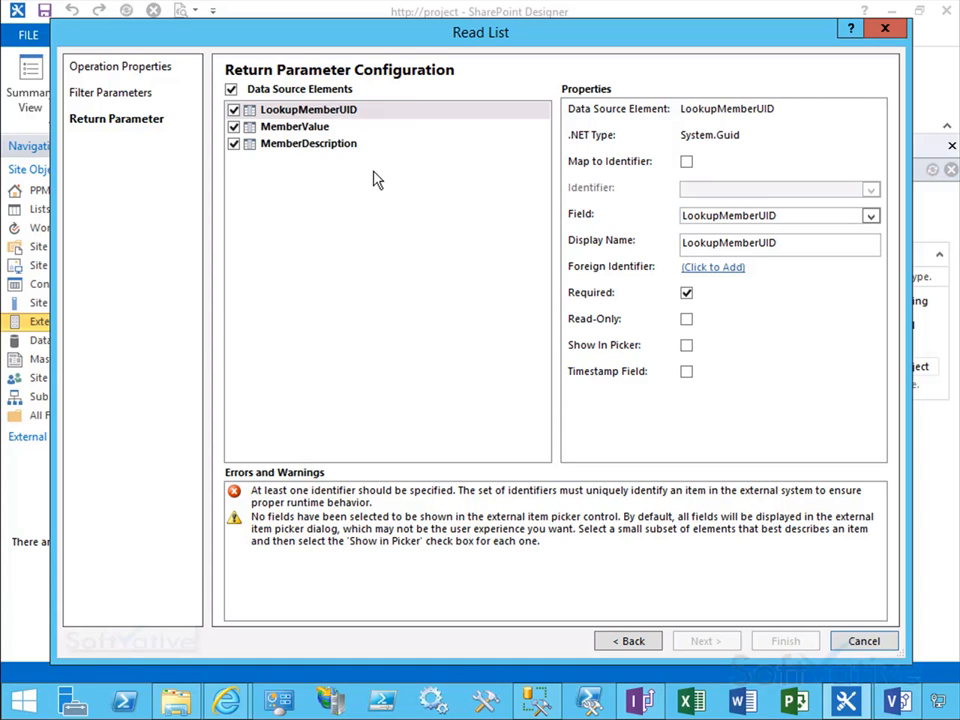
Step: Map LookupMemberUID to the identifier and clear its Required option
left_click(296, 113)
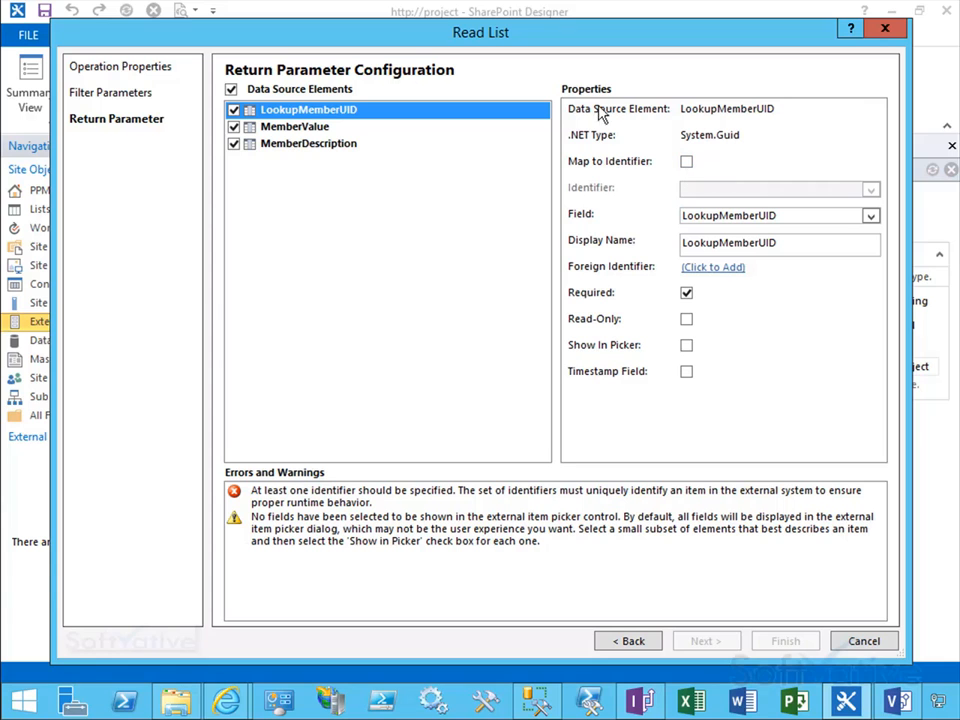
left_click(688, 166)
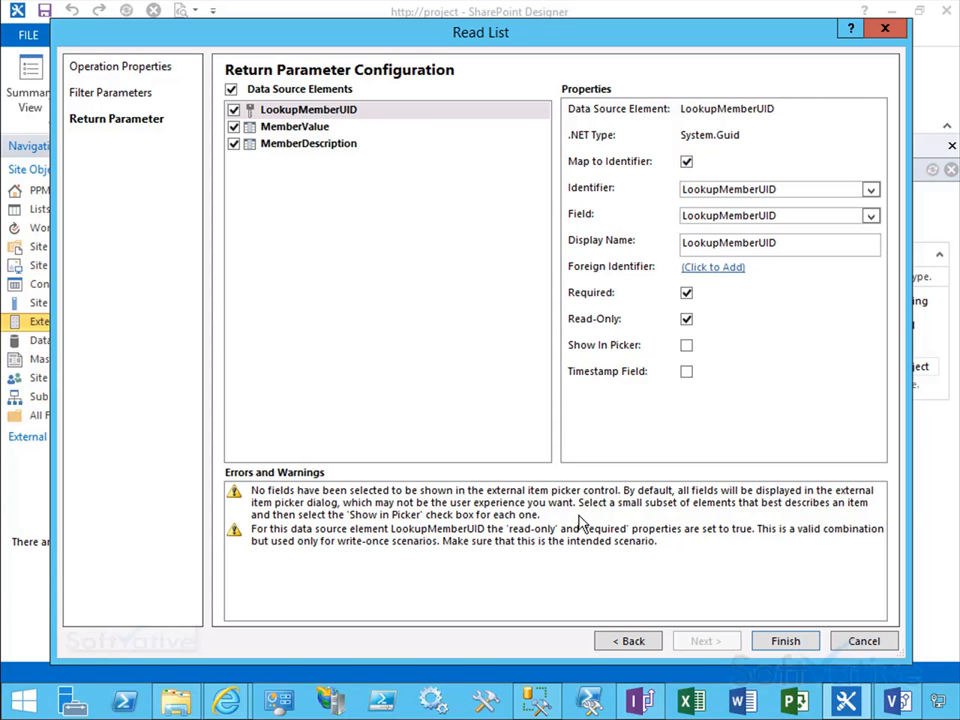
left_click(687, 295)
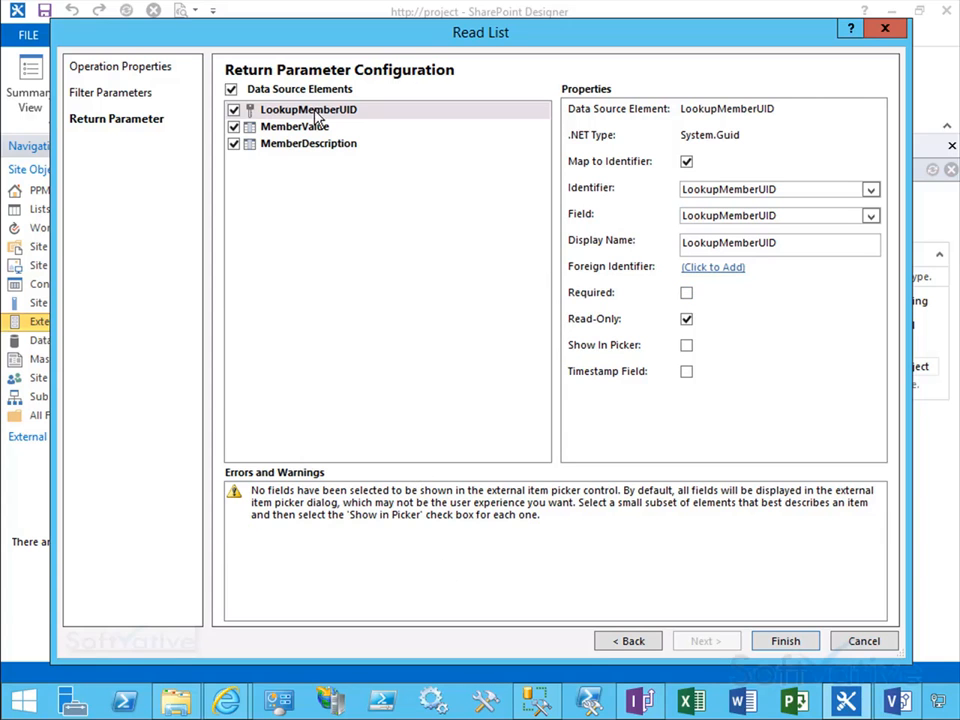
Step: Set MemberValue to show in the picker and finish the Read List operation
left_click(281, 130)
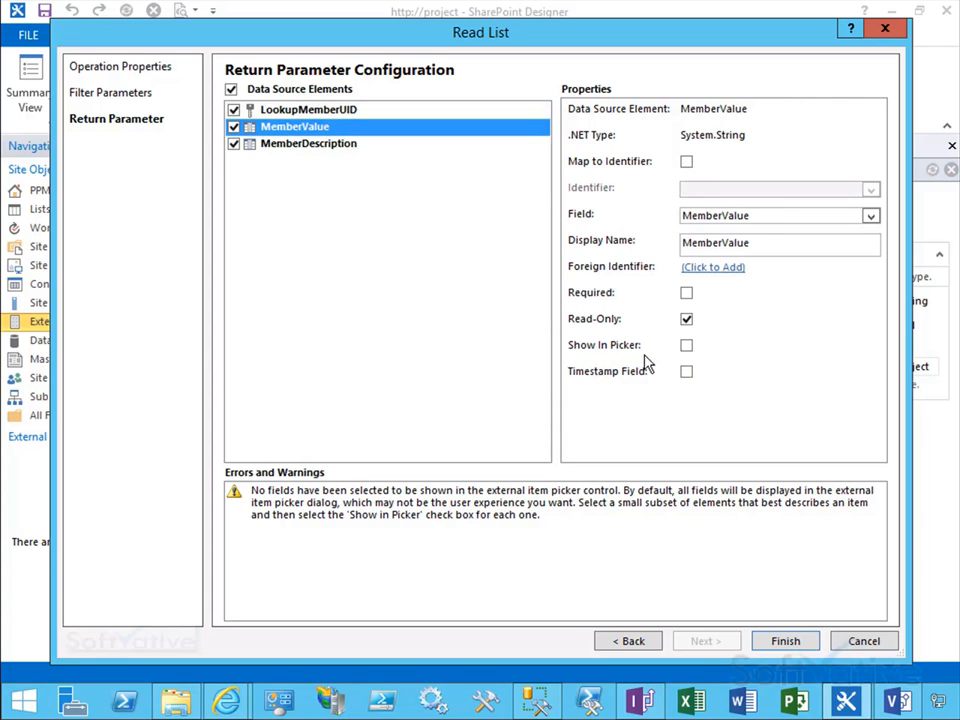
left_click(686, 346)
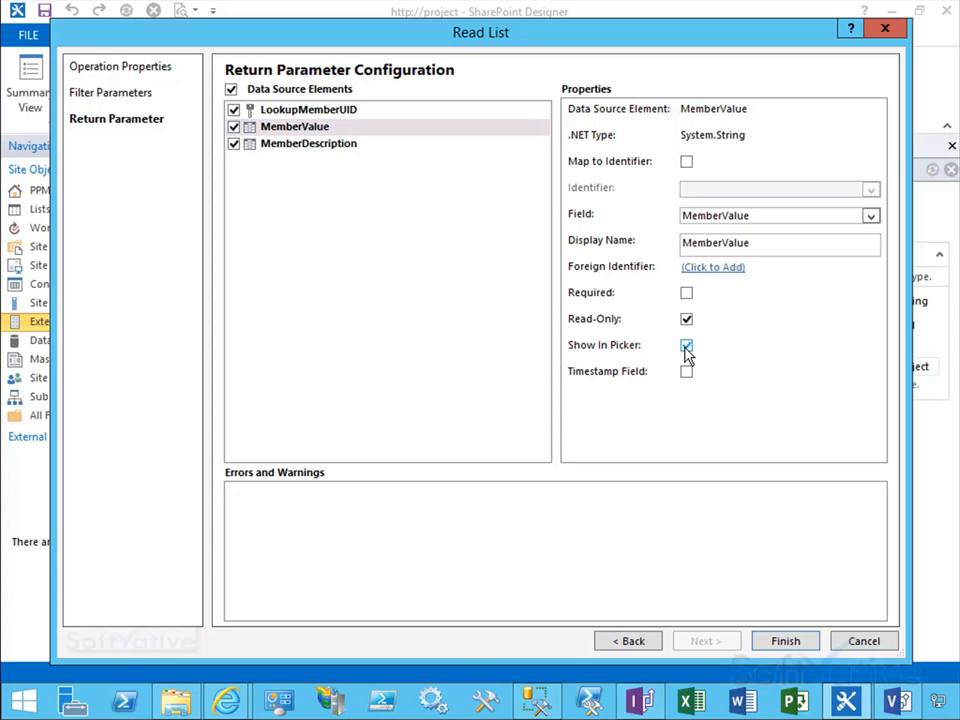
left_click(280, 152)
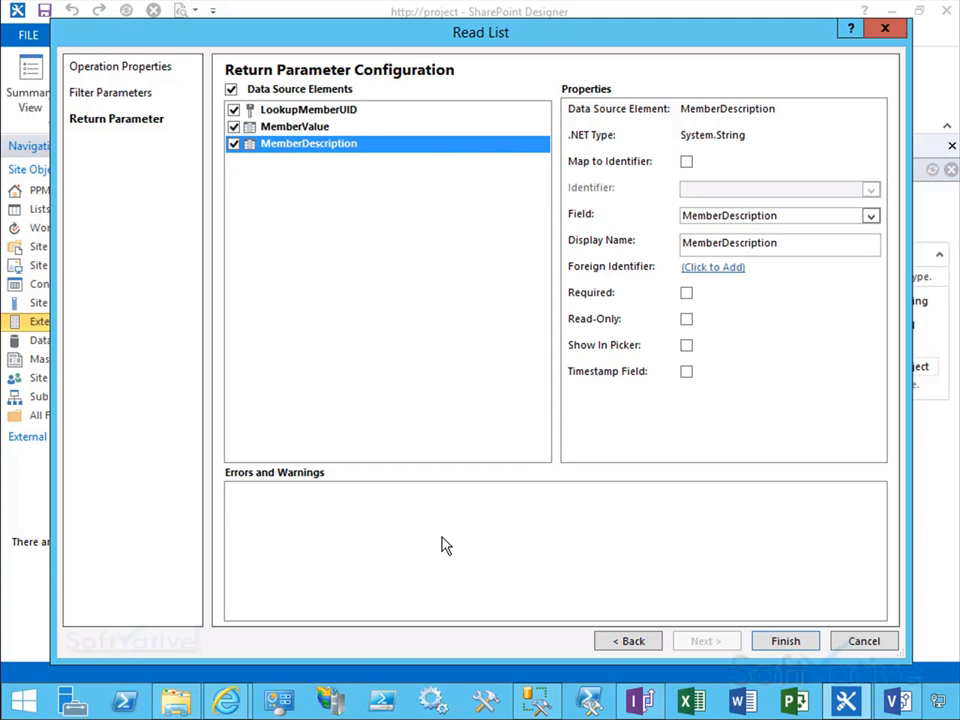
left_click(786, 643)
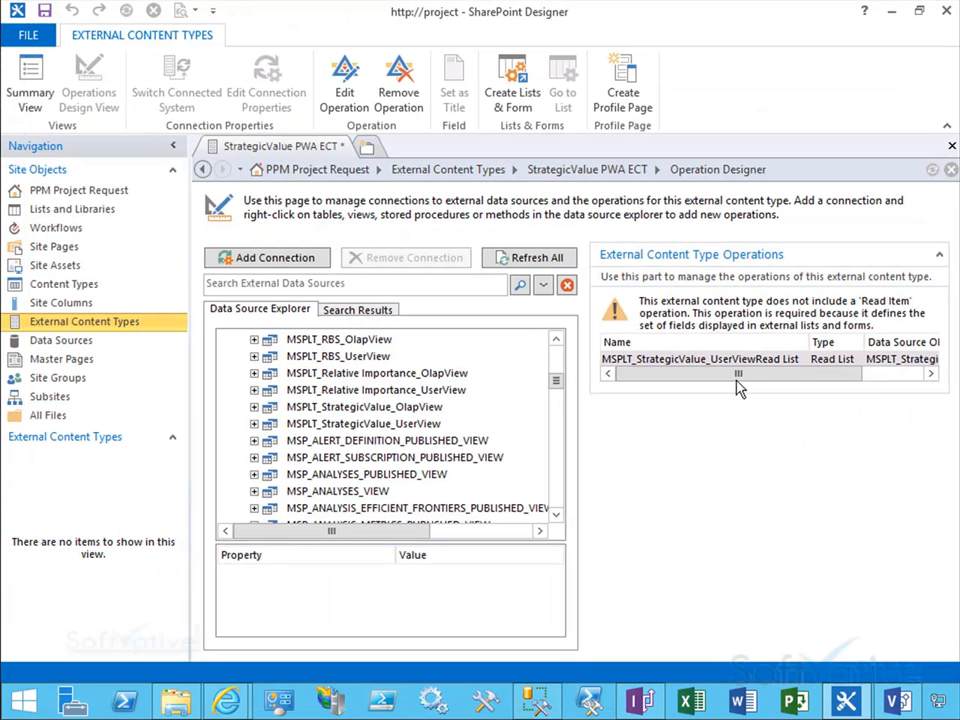
Step: Start a new Read Item operation on MSPLT_StrategicValue_UserView and advance to the input parameter configuration
left_click_drag(738, 388, 643, 403)
left_click(378, 428)
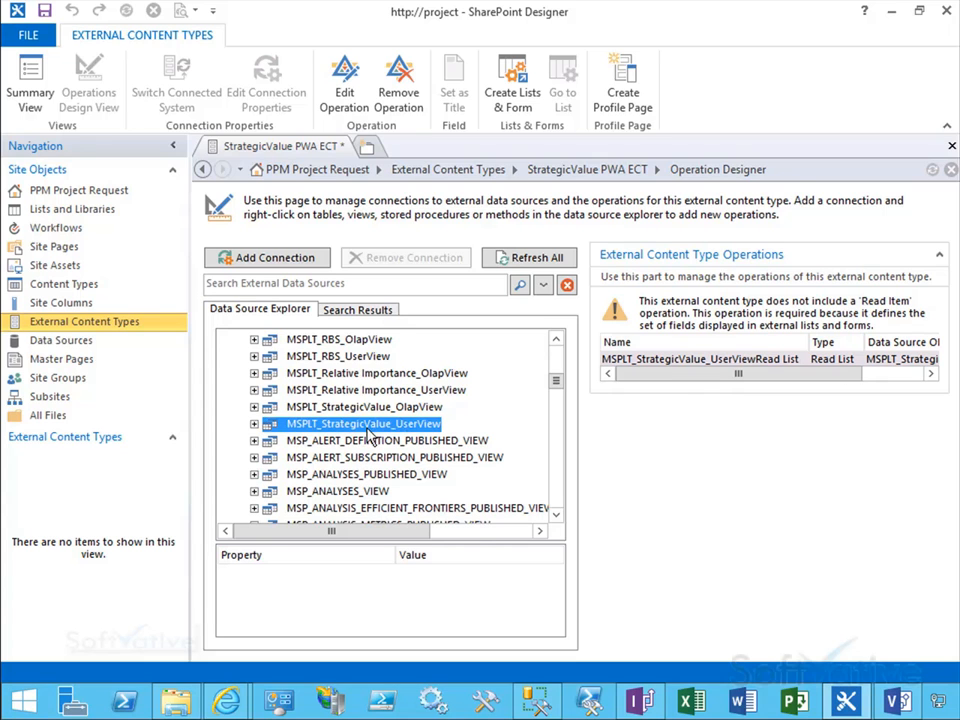
right_click(404, 430)
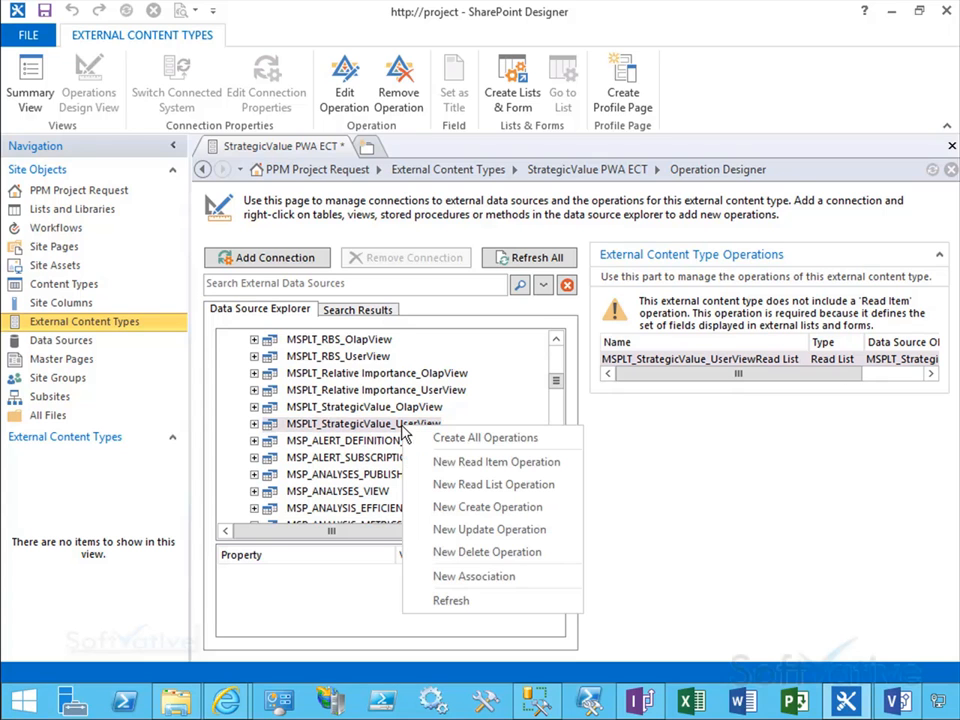
left_click(531, 468)
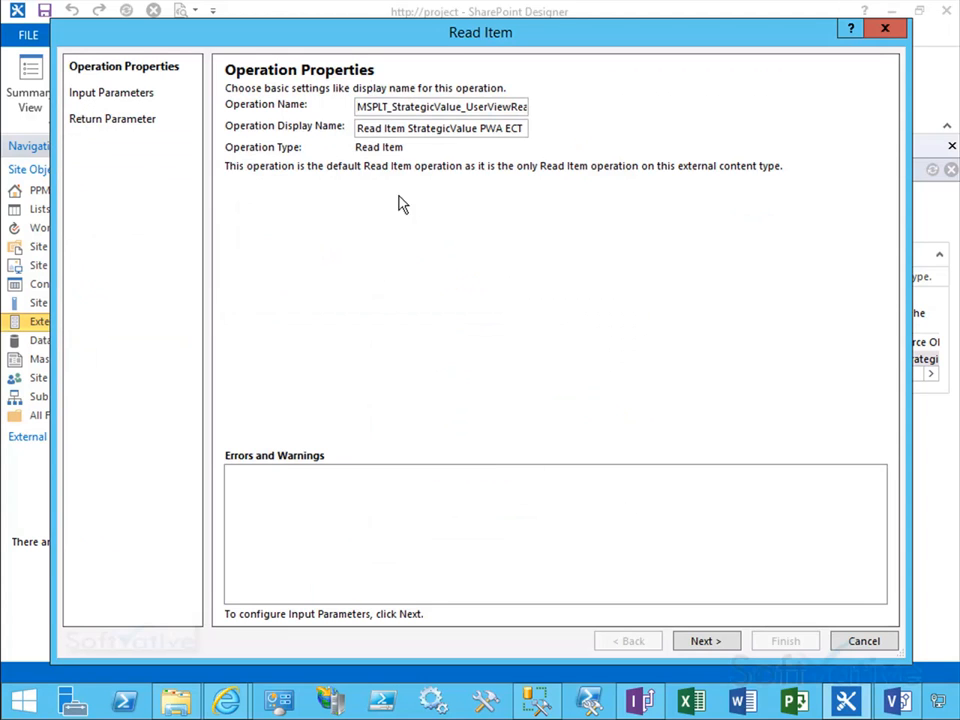
left_click_drag(444, 43, 446, 29)
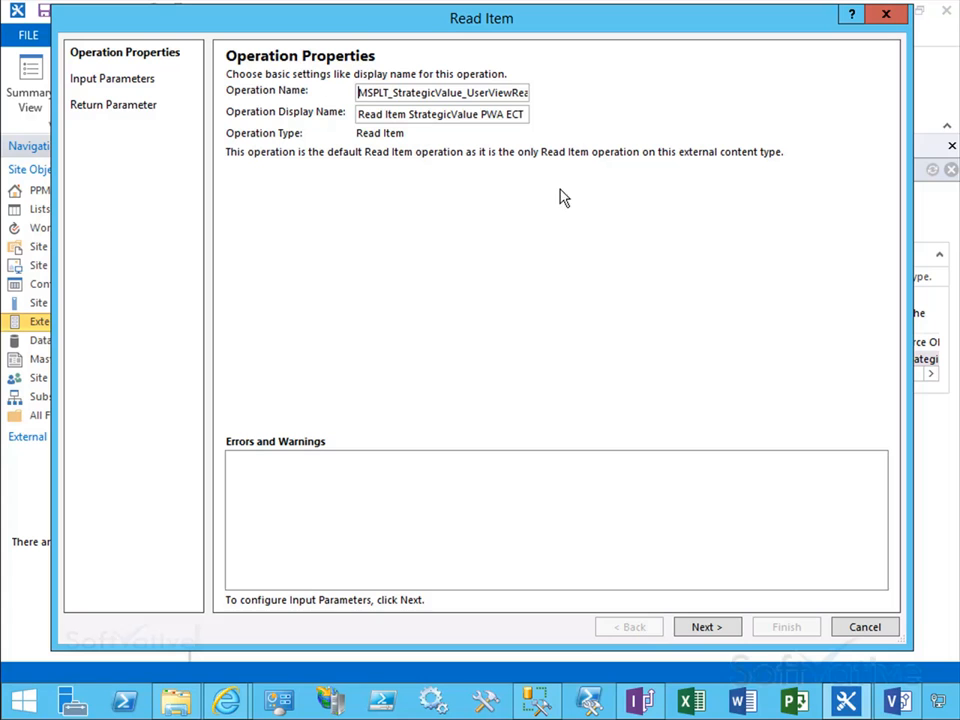
left_click(719, 634)
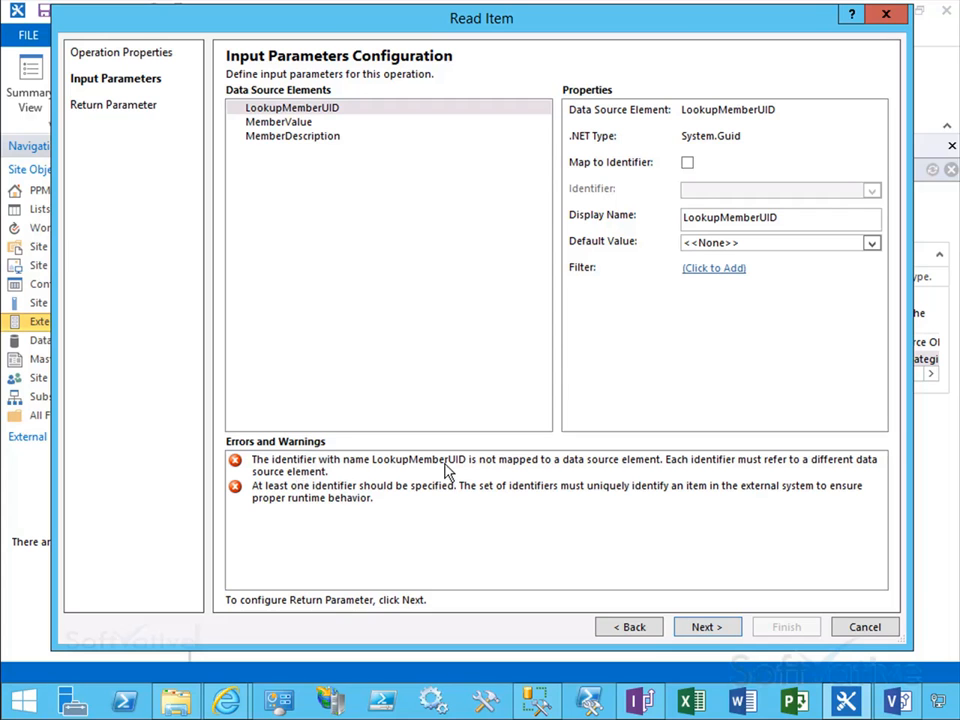
Step: Map the LookupMemberUID input parameter to the identifier and continue to the return parameters
left_click(306, 108)
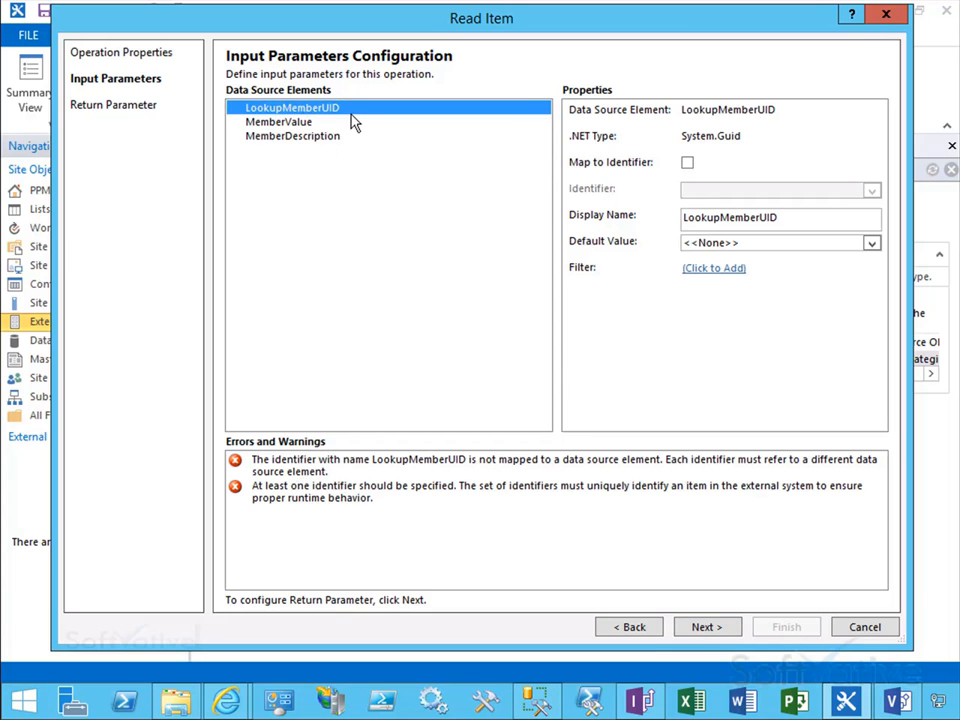
left_click(688, 163)
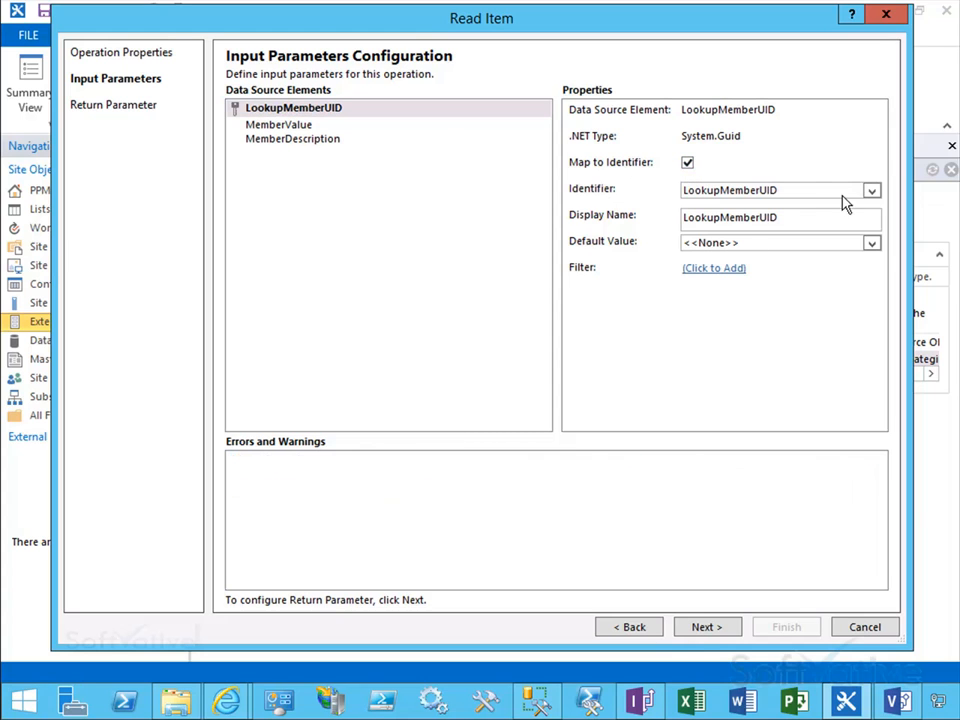
left_click(870, 191)
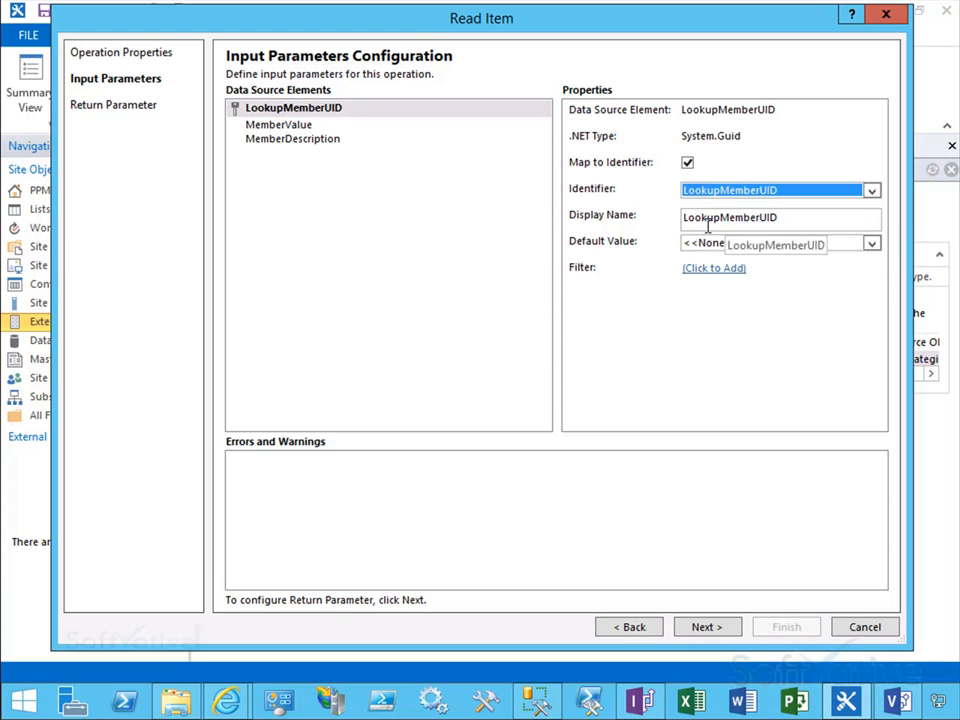
left_click(290, 128)
left_click(292, 142)
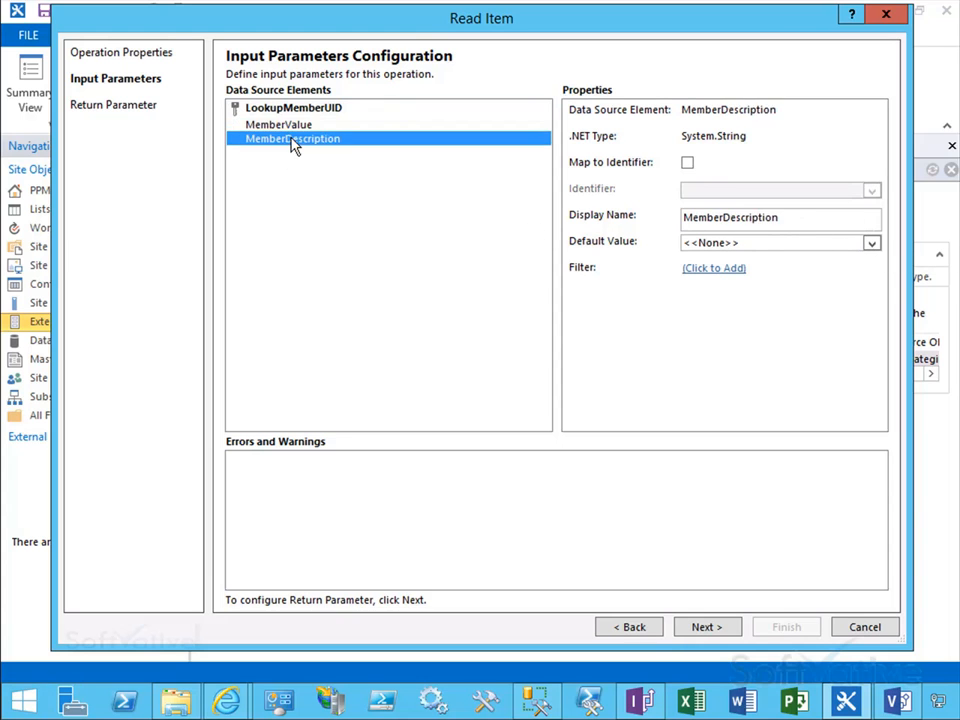
left_click(338, 114)
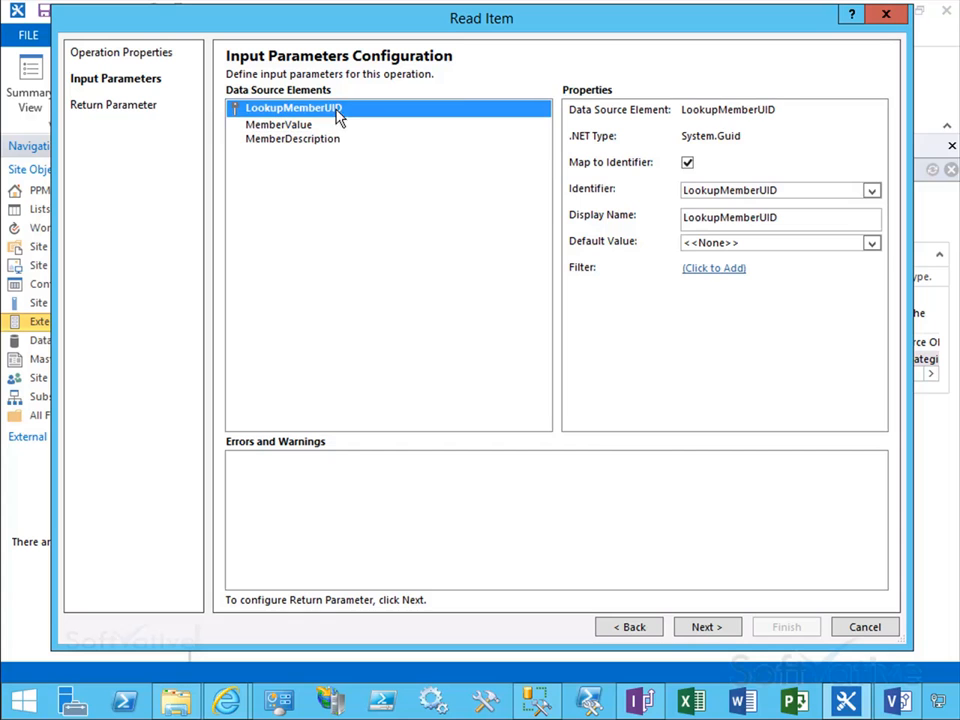
left_click(705, 627)
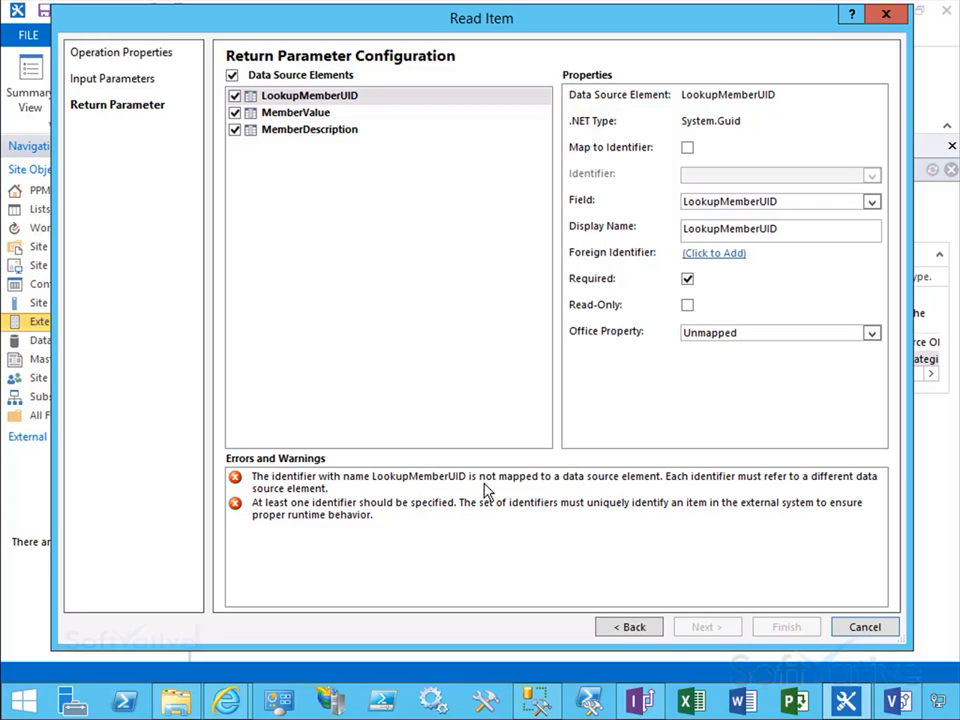
Step: Map the LookupMemberUID return parameter to the identifier and clear its Required option
left_click(314, 99)
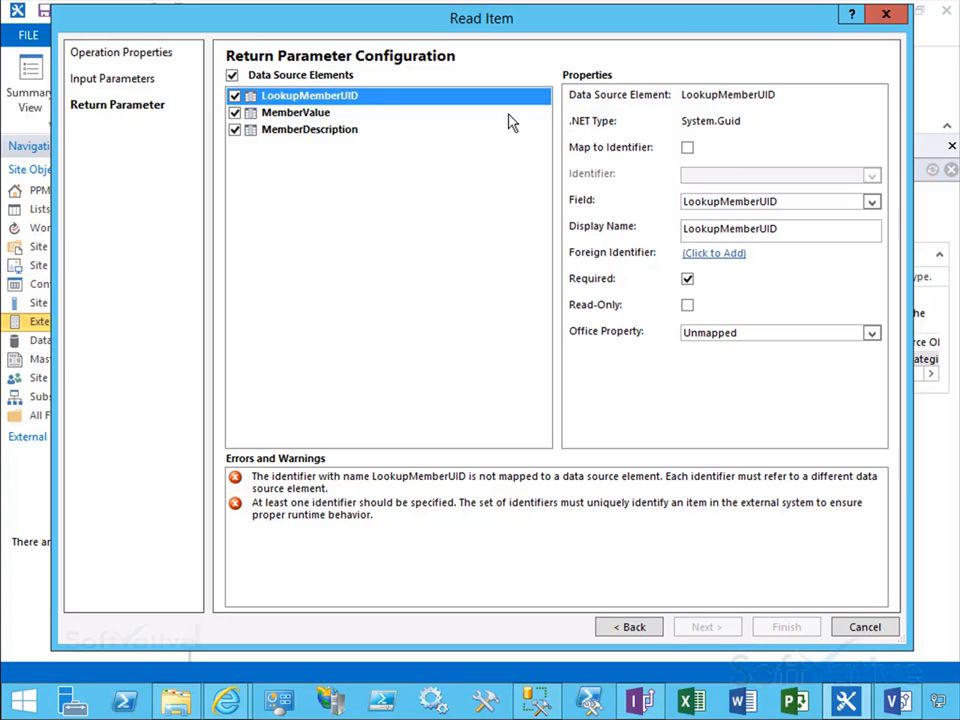
left_click(687, 148)
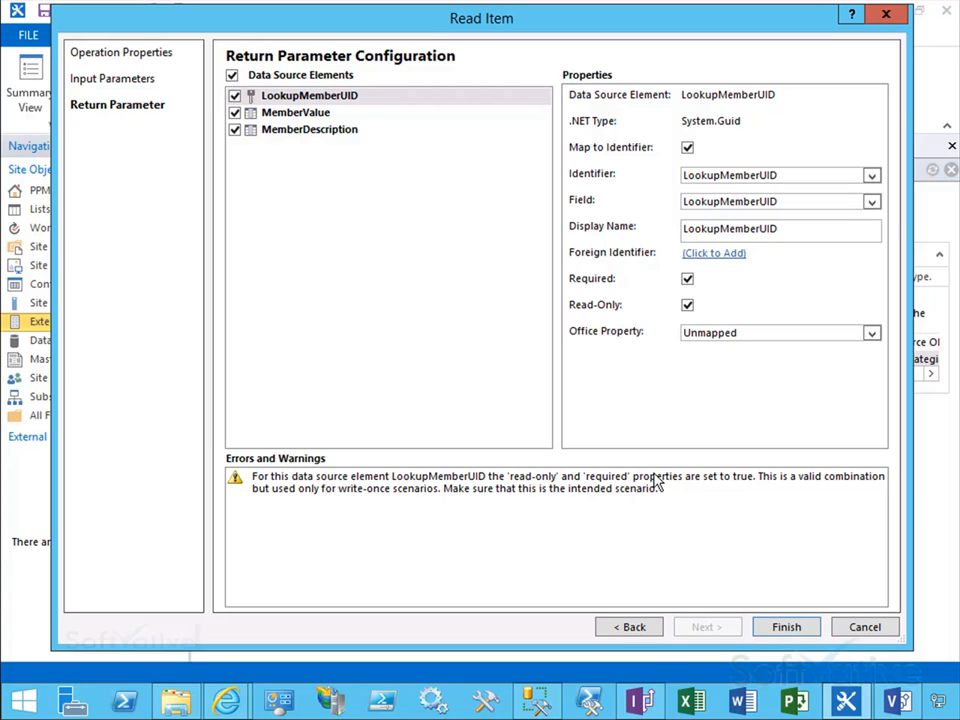
left_click(687, 280)
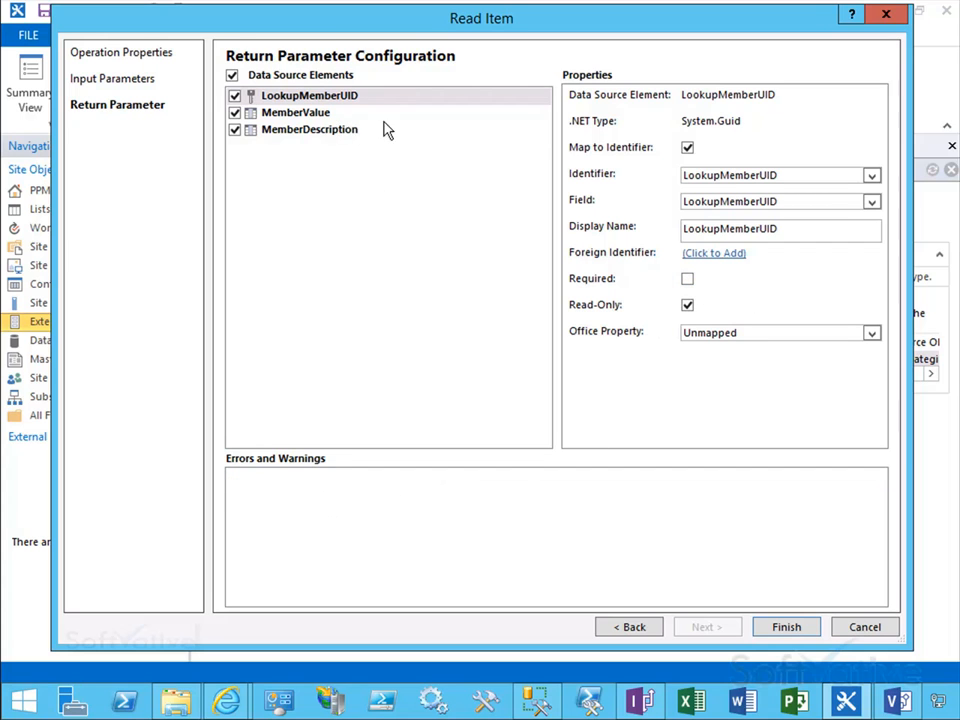
Step: Review the MemberValue and MemberDescription return parameters and finish the Read Item operation
left_click(305, 116)
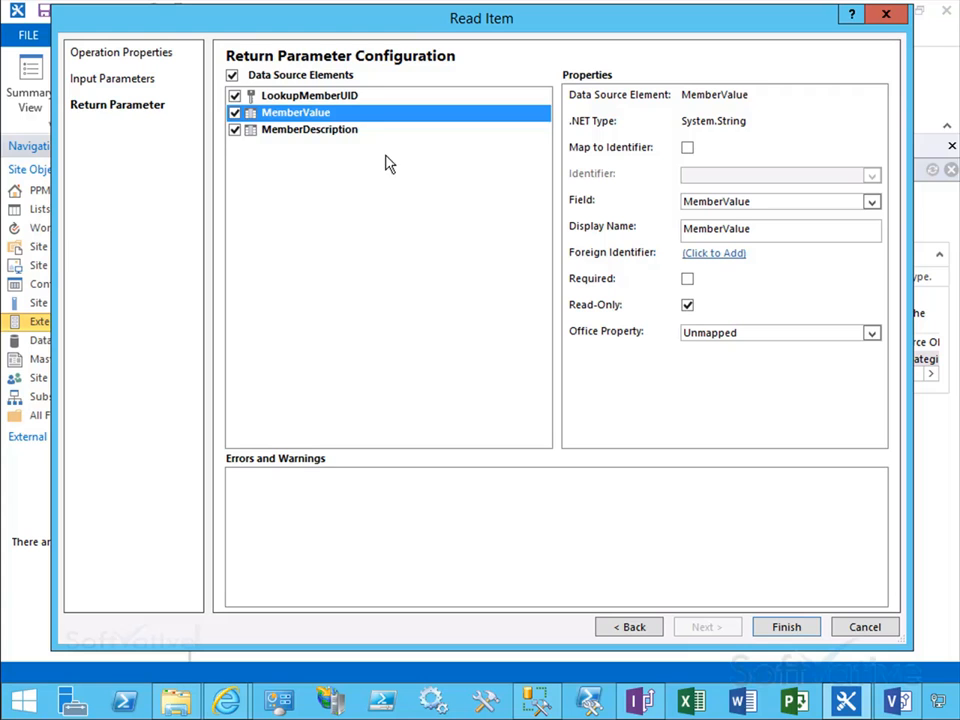
left_click(333, 139)
left_click(330, 113)
left_click(790, 630)
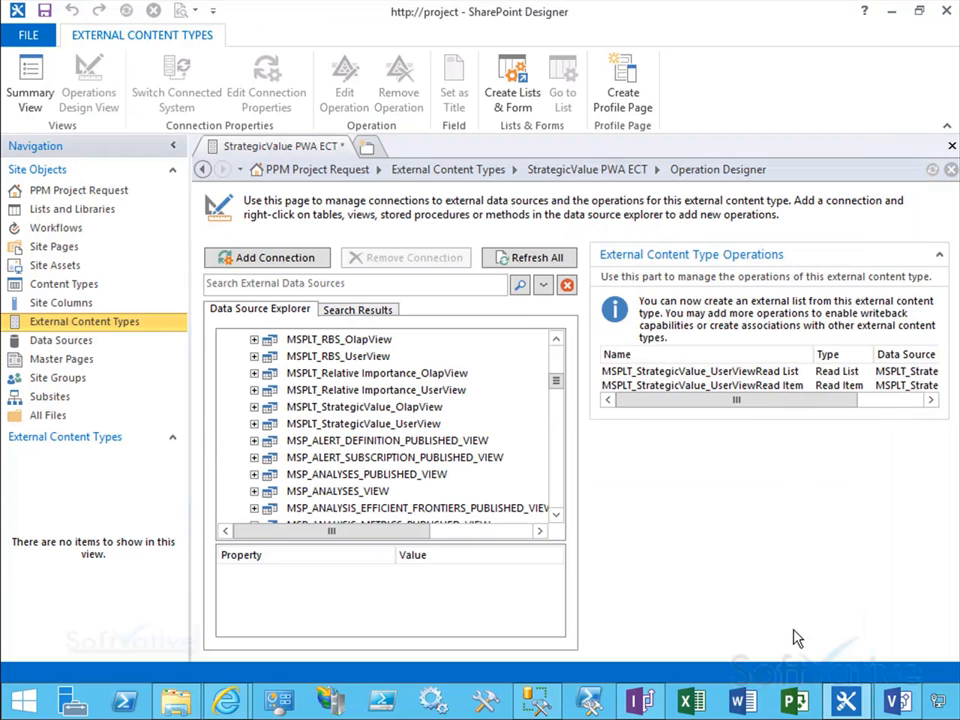
Step: Save the StrategicValue PWA ECT external content type and open its summary view
left_click(774, 388)
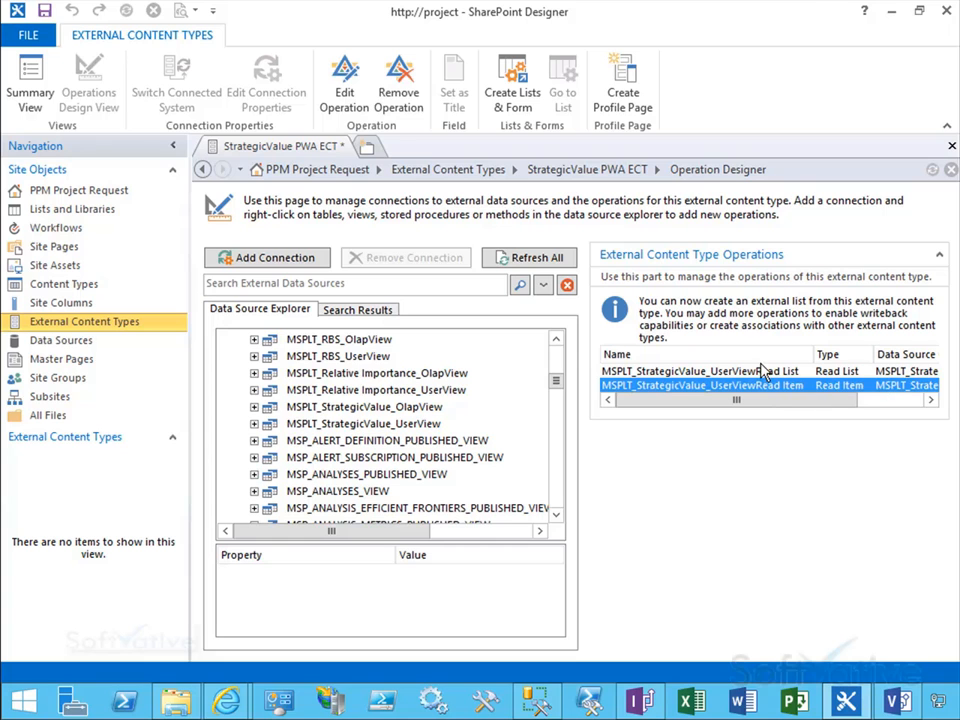
left_click(757, 372)
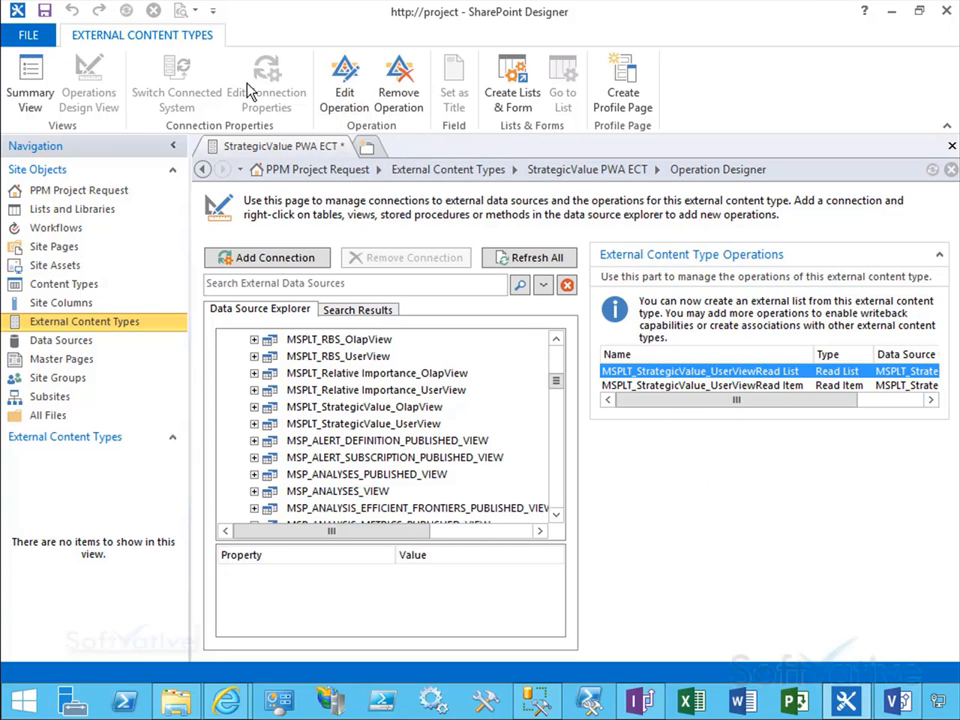
left_click(45, 12)
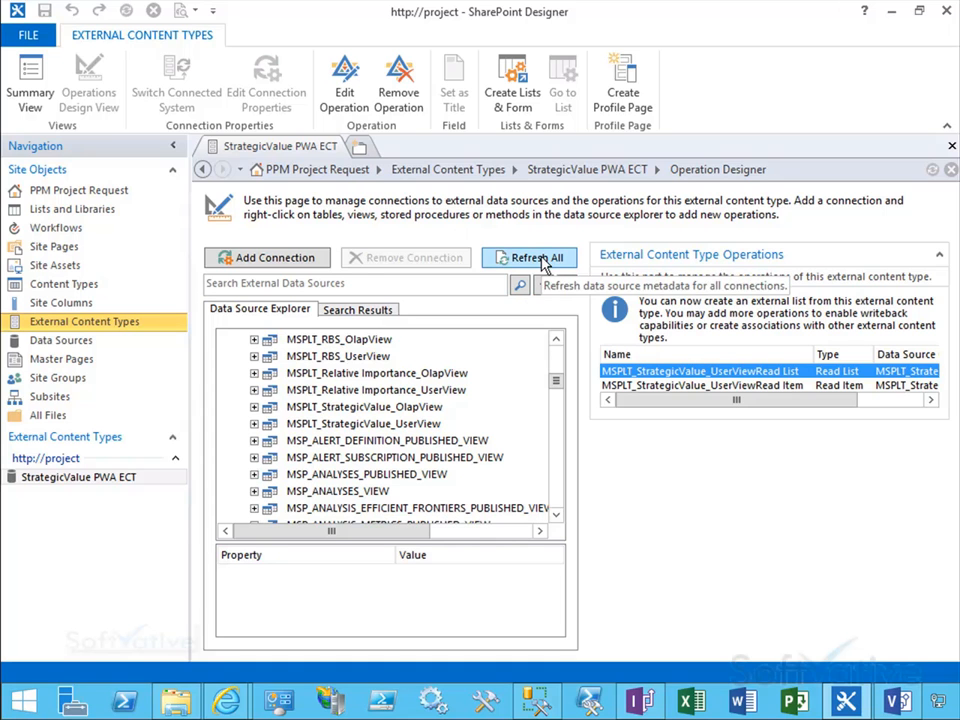
left_click(17, 85)
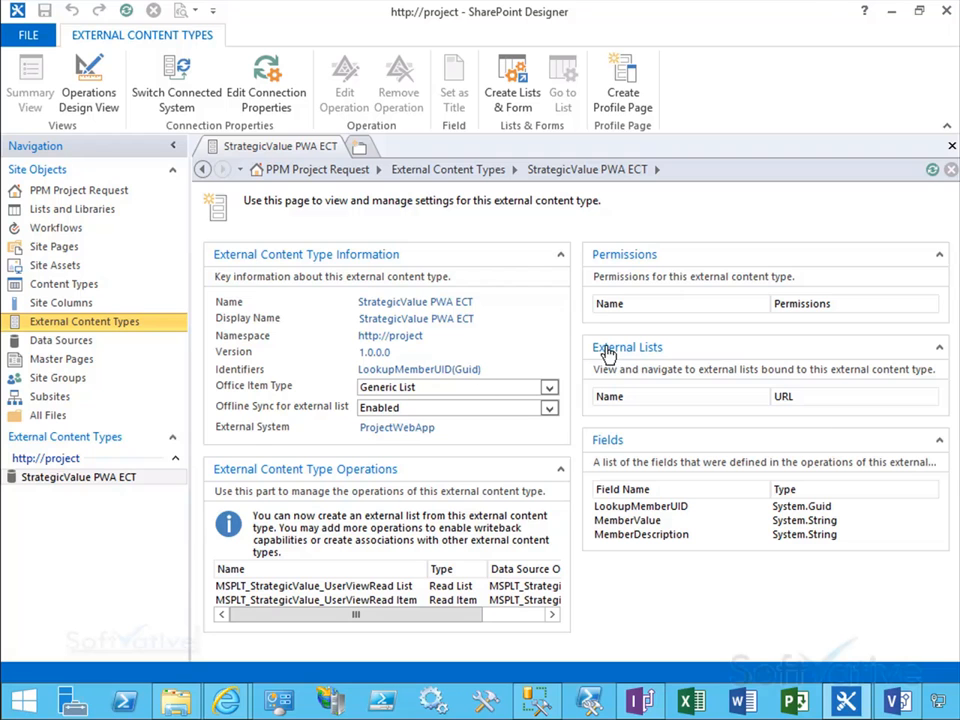
Step: Switch to the Visio flowchart and review the remaining solution steps
left_click(410, 588)
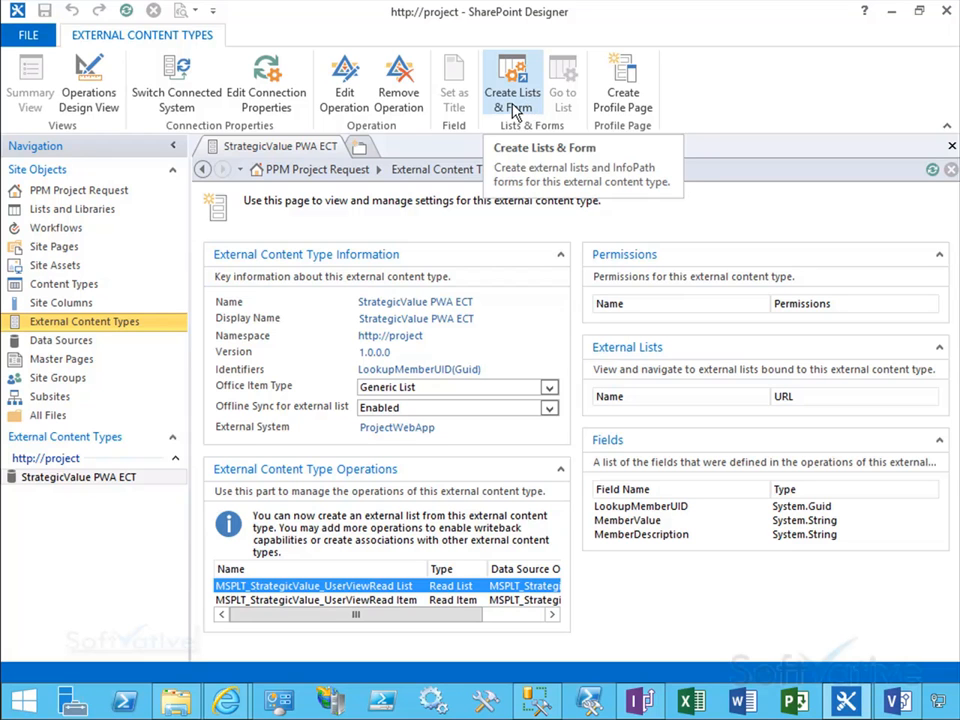
left_click(903, 705)
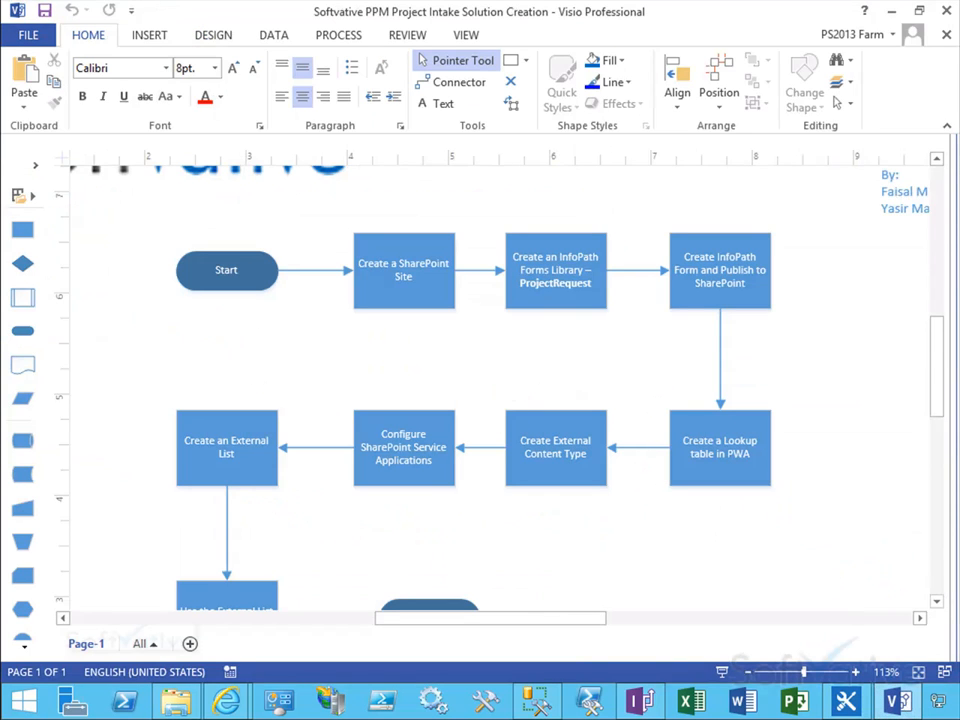
mouse_move(326, 390)
left_mouse_down()
mouse_move(422, 451)
mouse_move(479, 506)
left_mouse_up()
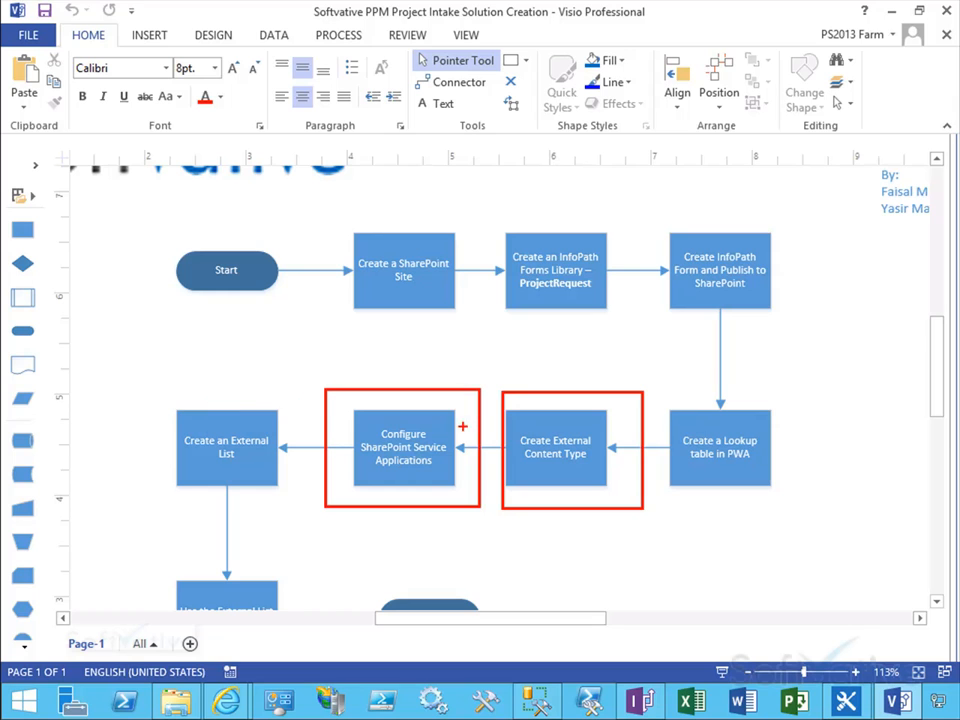
left_click_drag(154, 391, 272, 469)
key("ctrl+z")
left_click_drag(143, 384, 309, 495)
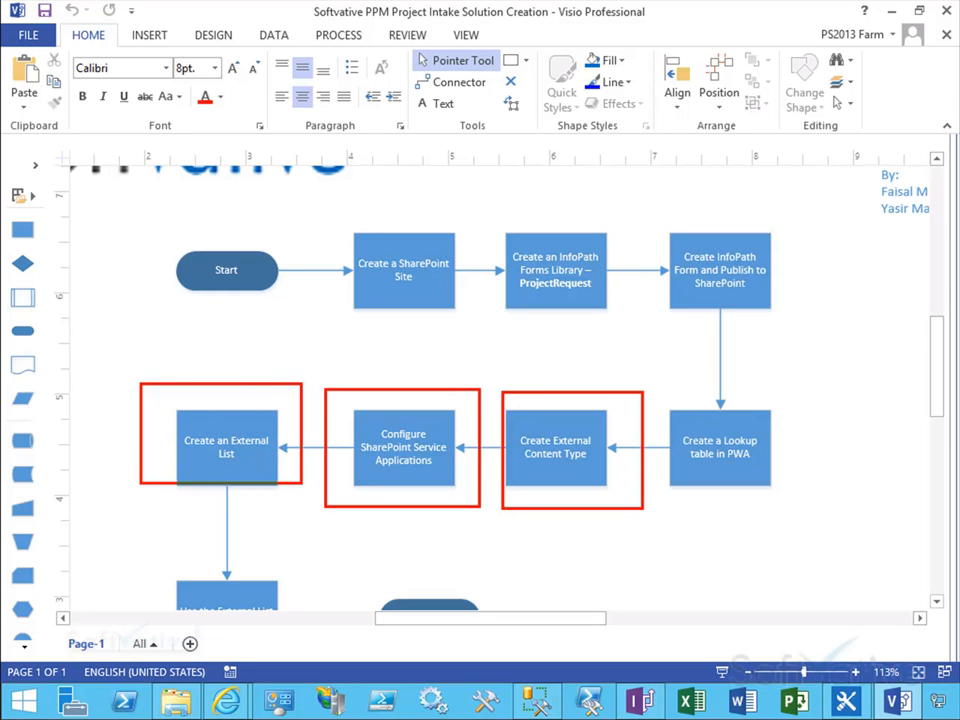
key("Escape")
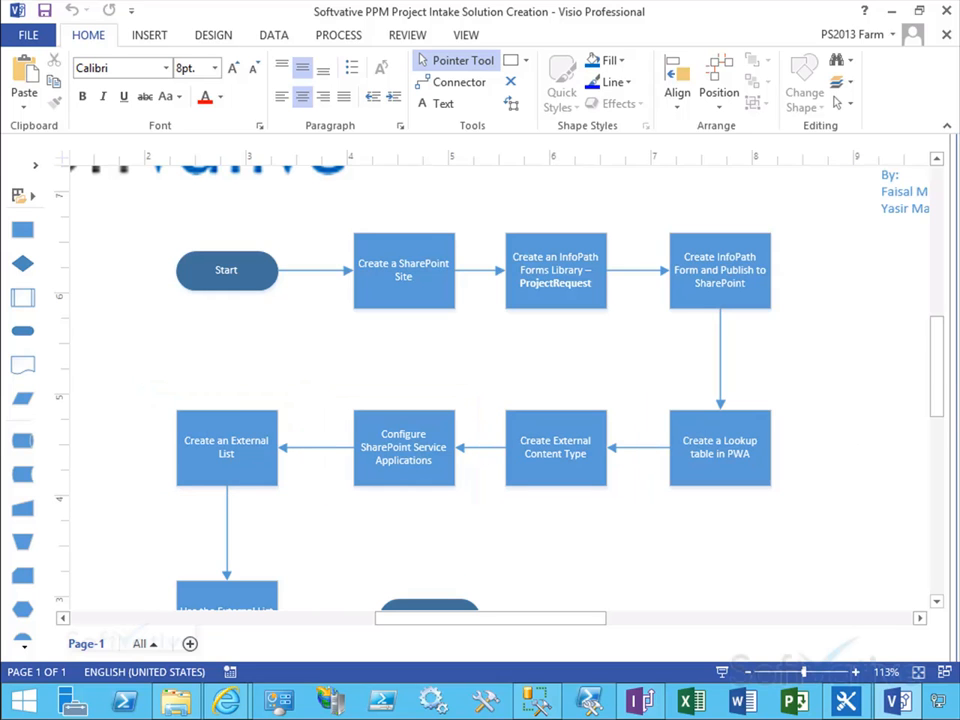
left_click_drag(936, 373, 945, 398)
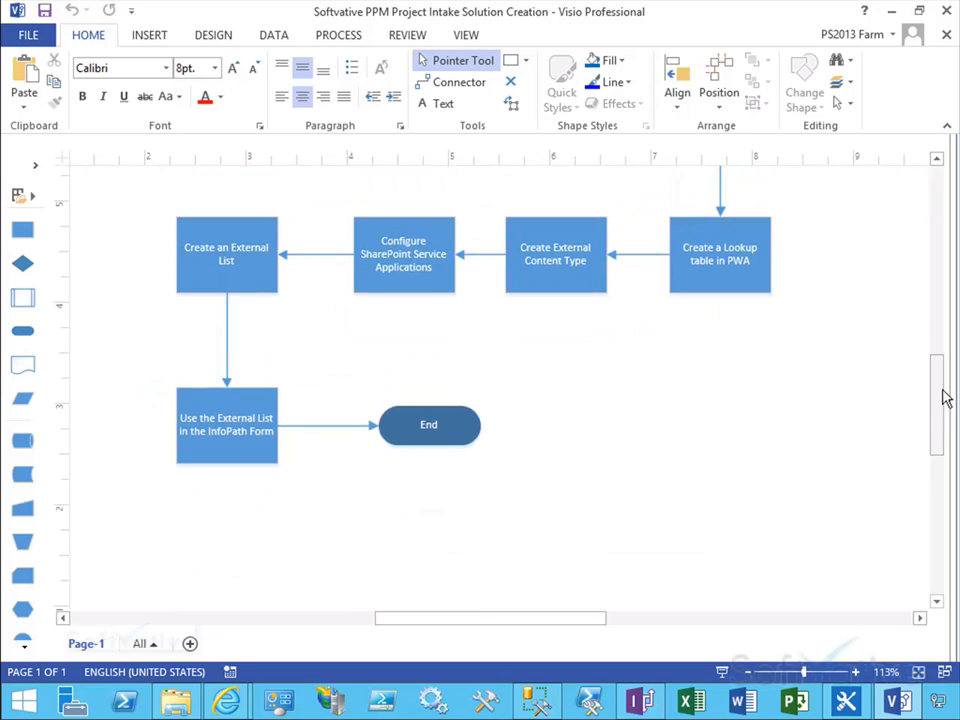
Step: Create a new external list named StrategicValue PWA LT, described as 'SharePoint External List that has data from PWA lookup table'
left_click(892, 12)
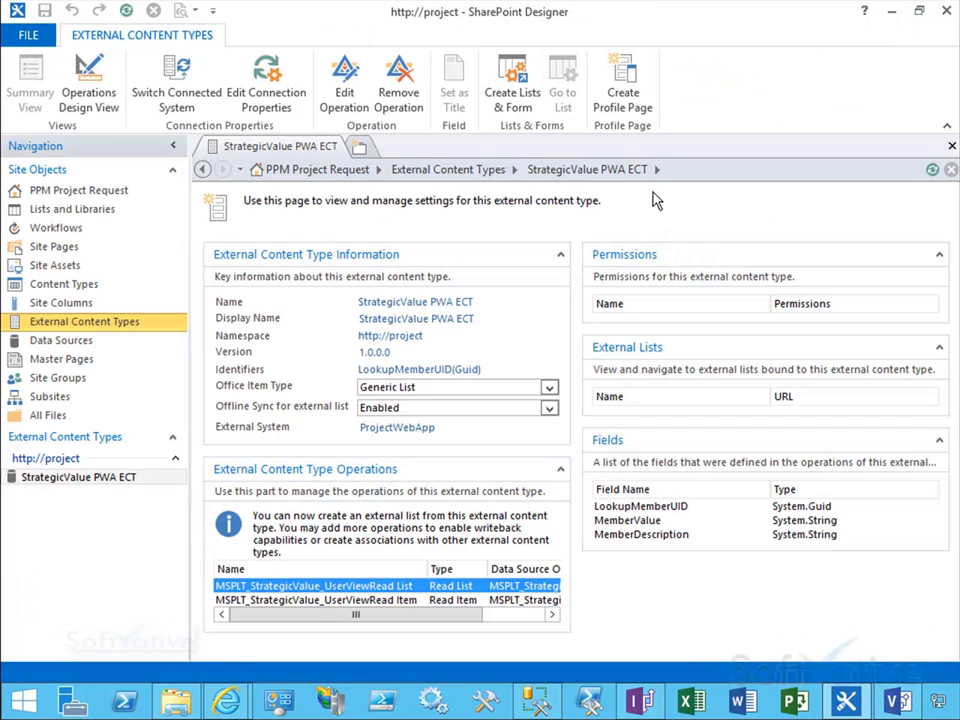
left_click(511, 100)
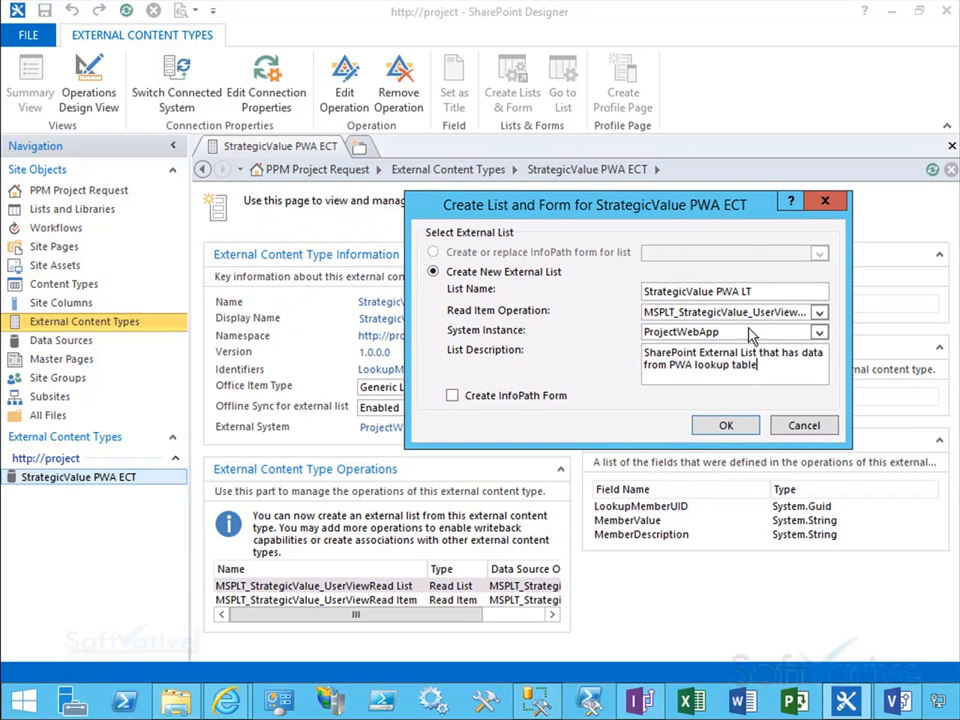
left_click(727, 427)
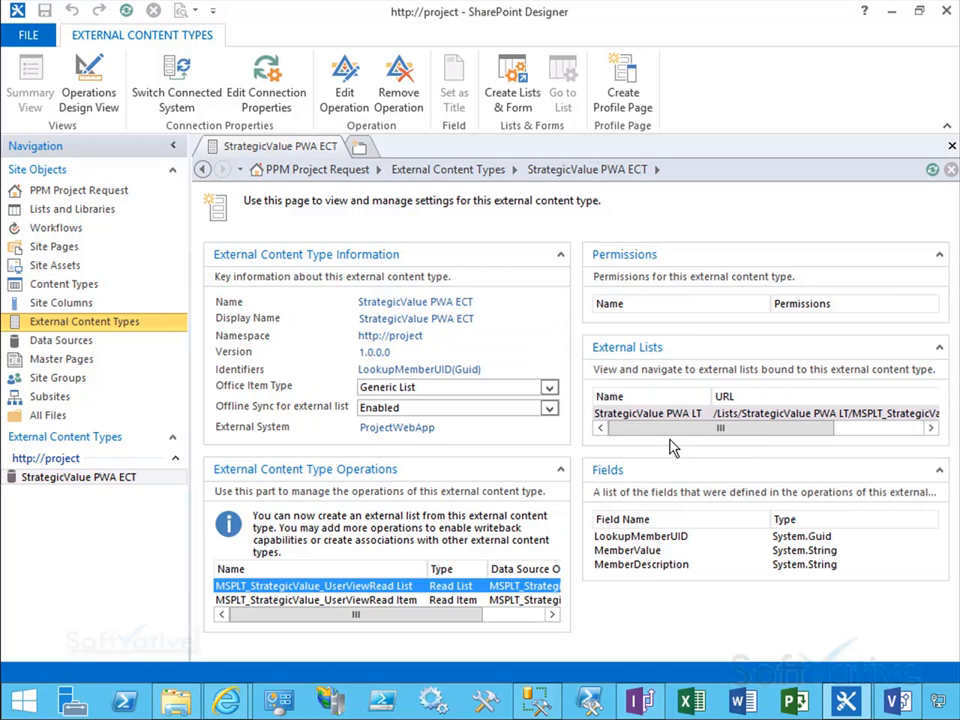
Step: Open the StrategicValue PWA LT external list's settings page
left_click_drag(672, 430, 538, 272)
left_click(665, 418)
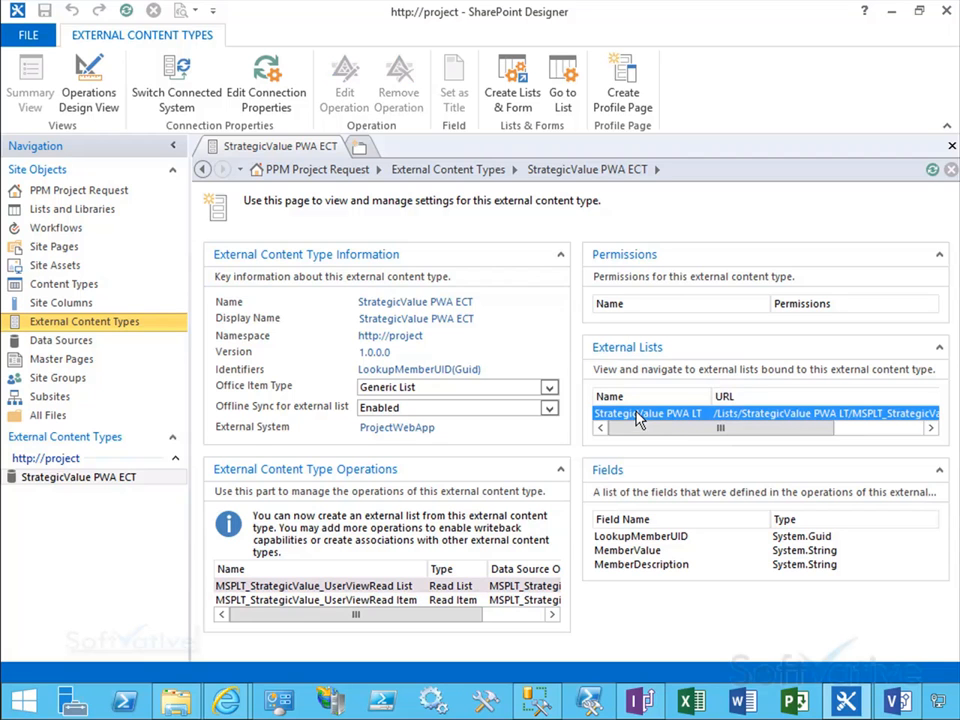
left_click(562, 100)
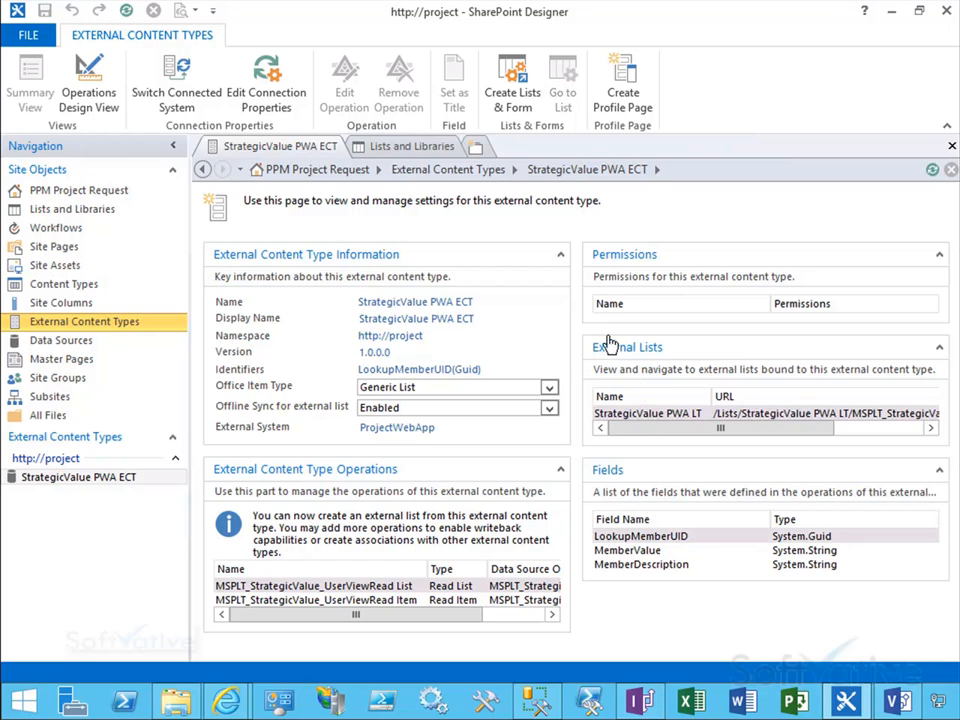
left_click(652, 416)
left_click(562, 100)
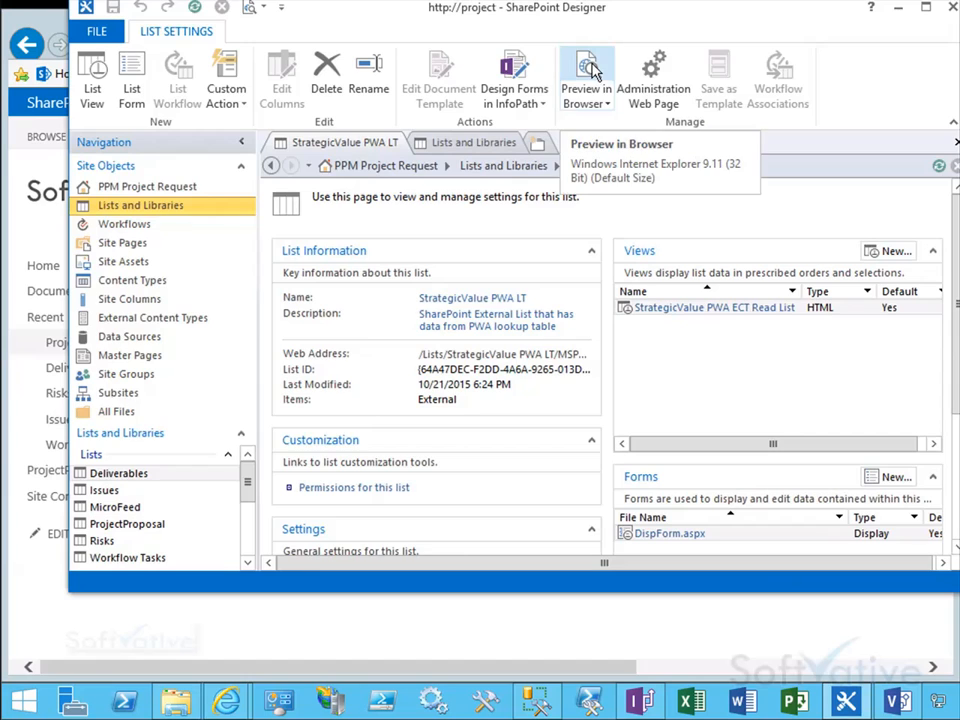
Step: Preview the StrategicValue PWA LT external list in the browser
left_click(592, 66)
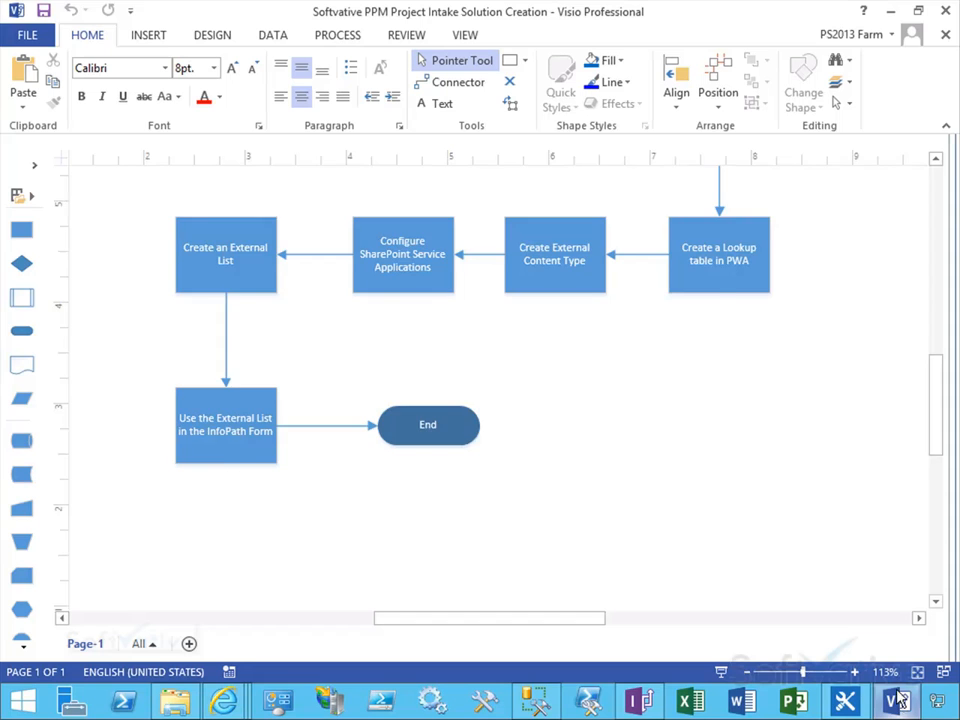
scroll(355, 362, "up", 2)
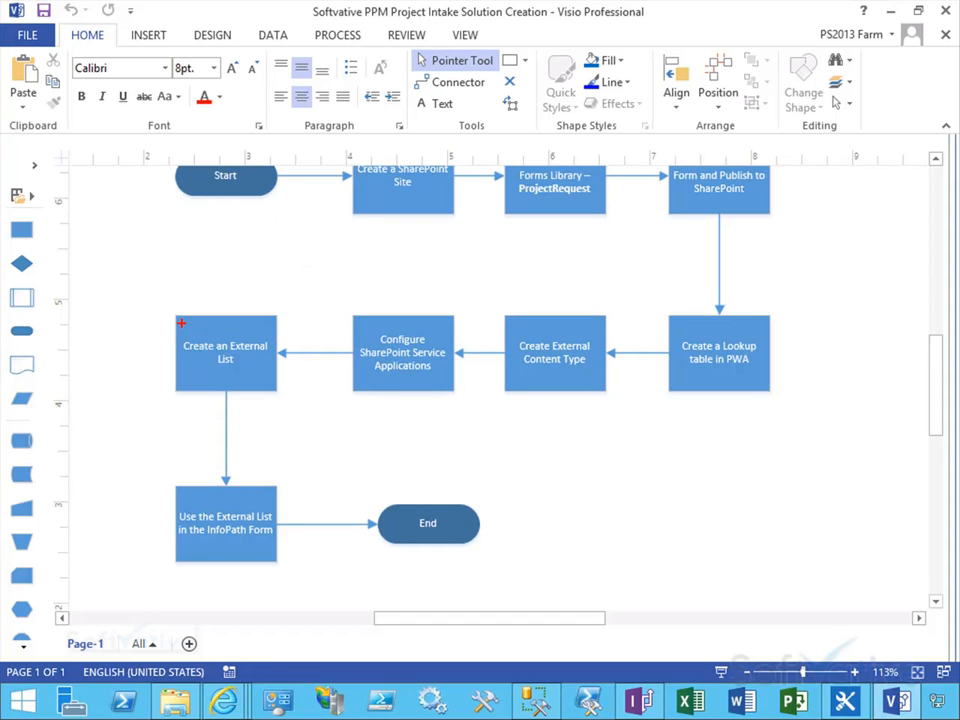
left_click_drag(159, 302, 299, 402)
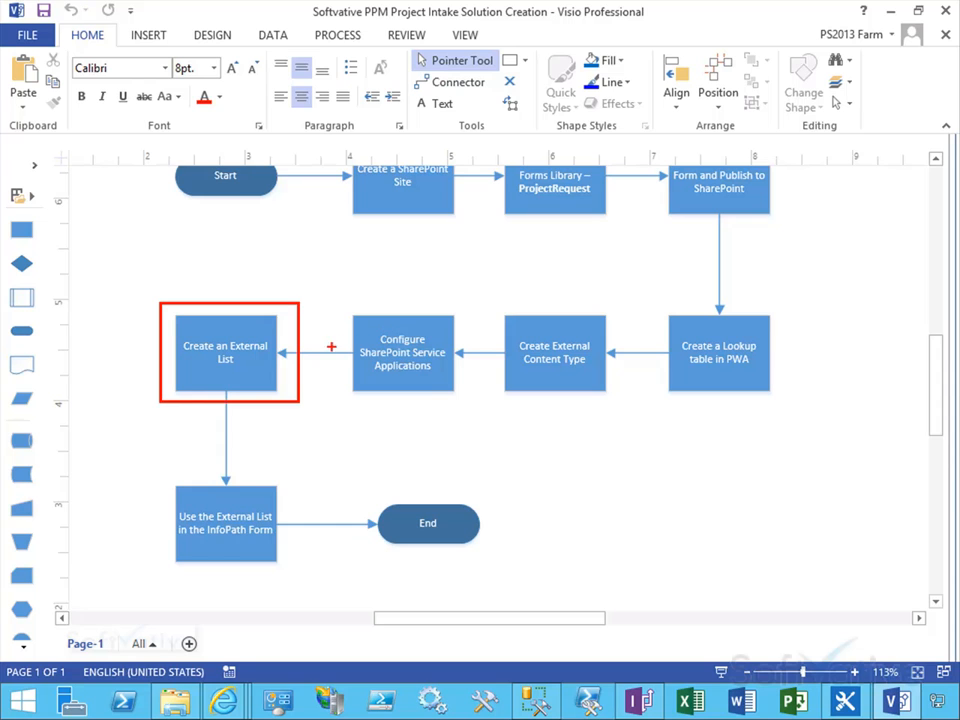
mouse_move(516, 330)
left_mouse_down()
mouse_move(414, 293)
mouse_move(308, 303)
left_mouse_up()
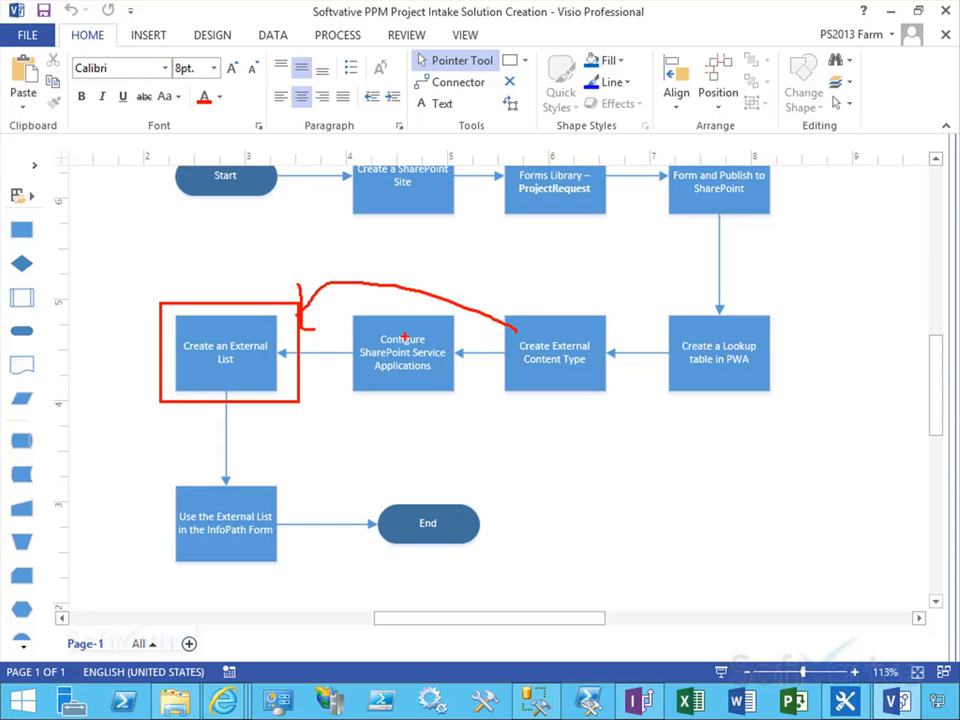
mouse_move(376, 312)
left_mouse_down()
mouse_move(395, 428)
mouse_move(395, 321)
left_mouse_up()
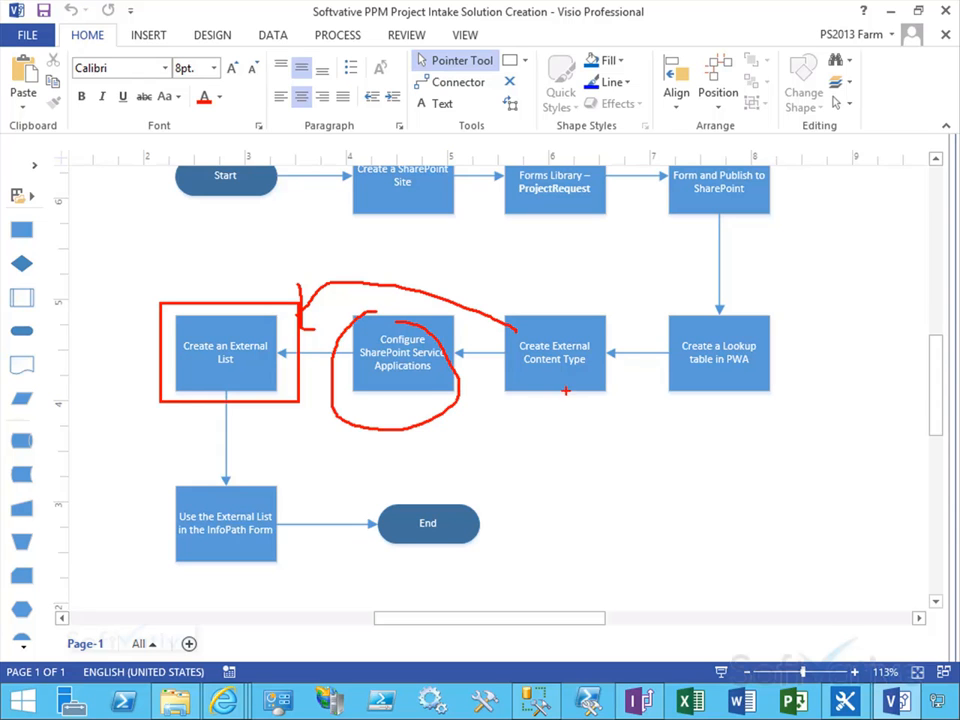
left_click_drag(428, 404, 570, 398)
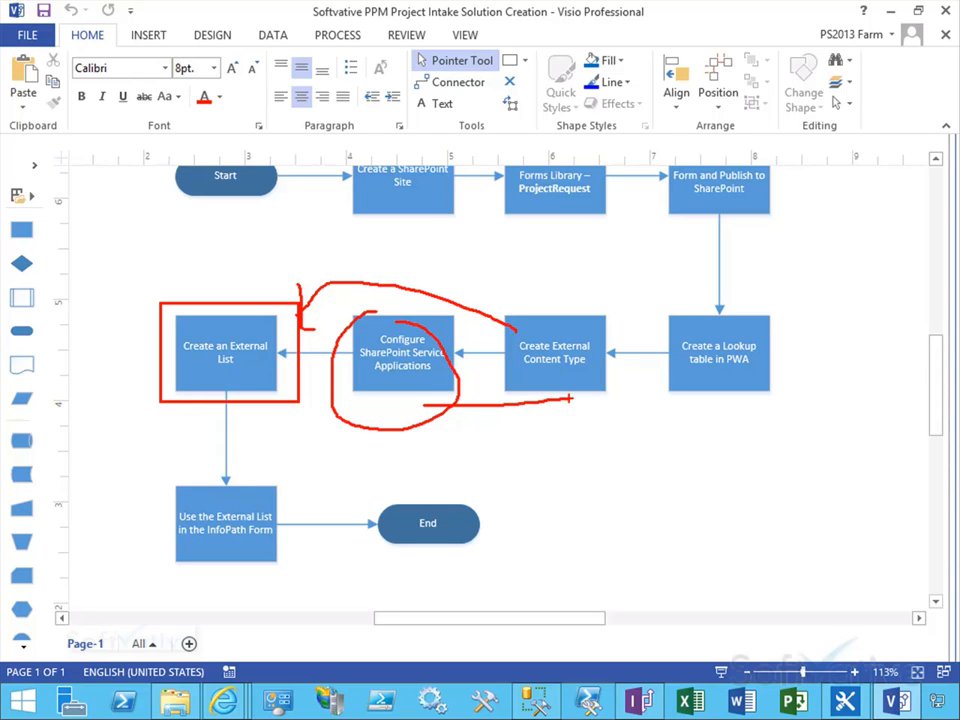
key("Escape")
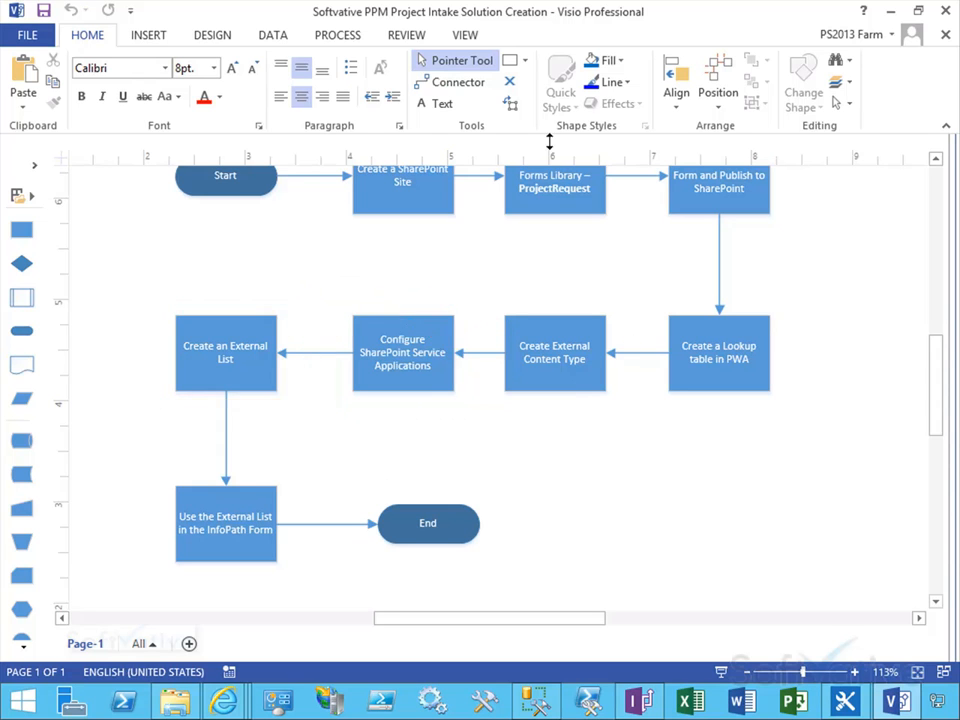
Step: Open the BDC metadata store permissions and add the PS2013 Farm account
left_click(889, 12)
left_click(69, 290)
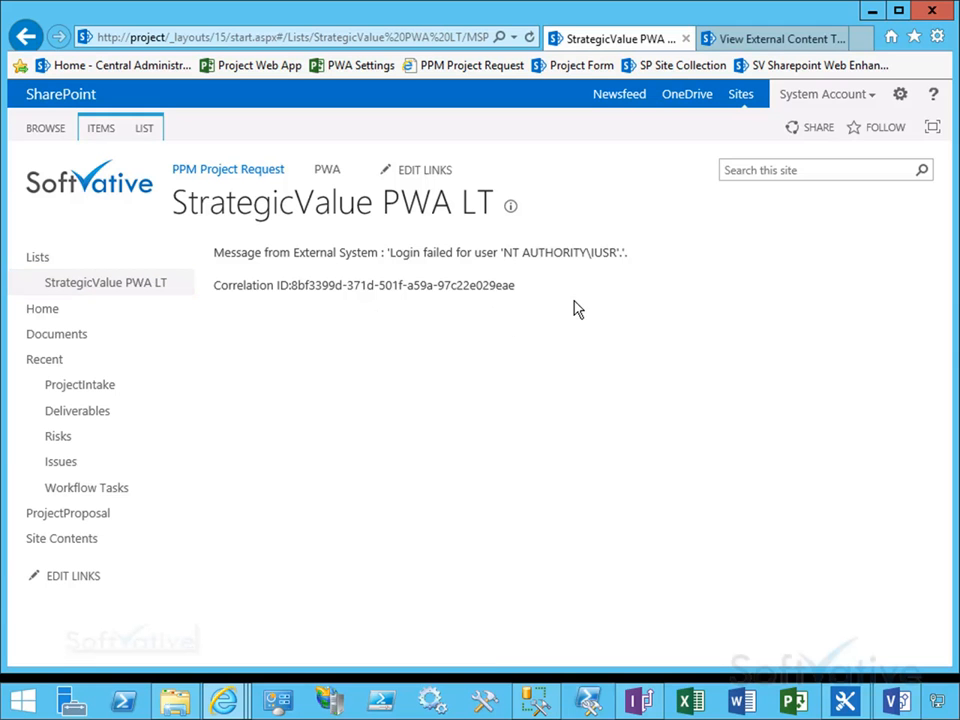
key("ctrl+Tab")
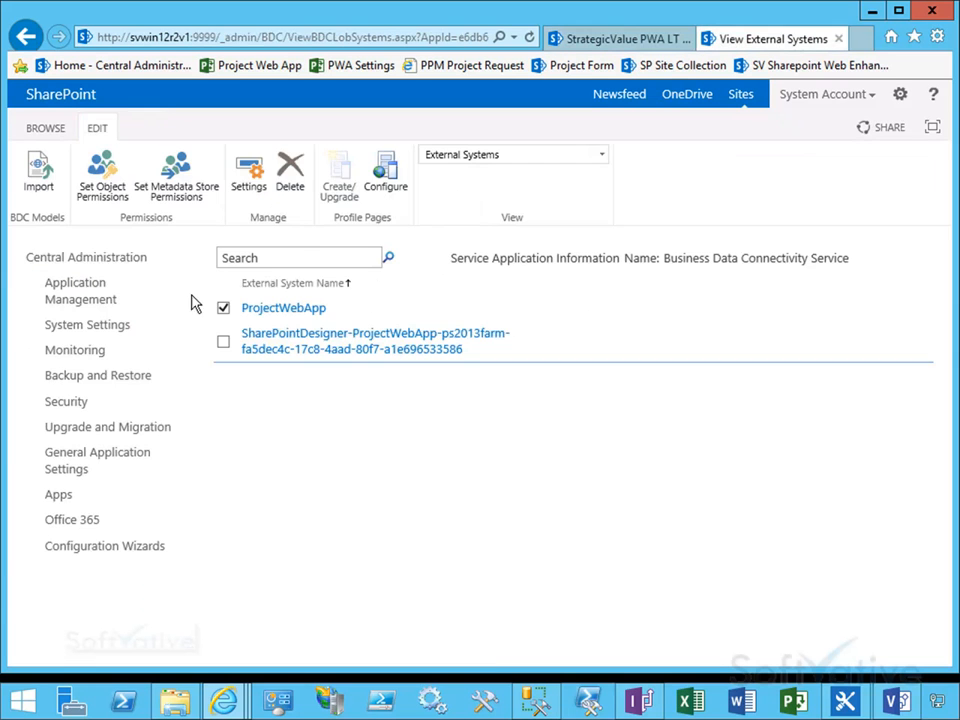
left_click(185, 199)
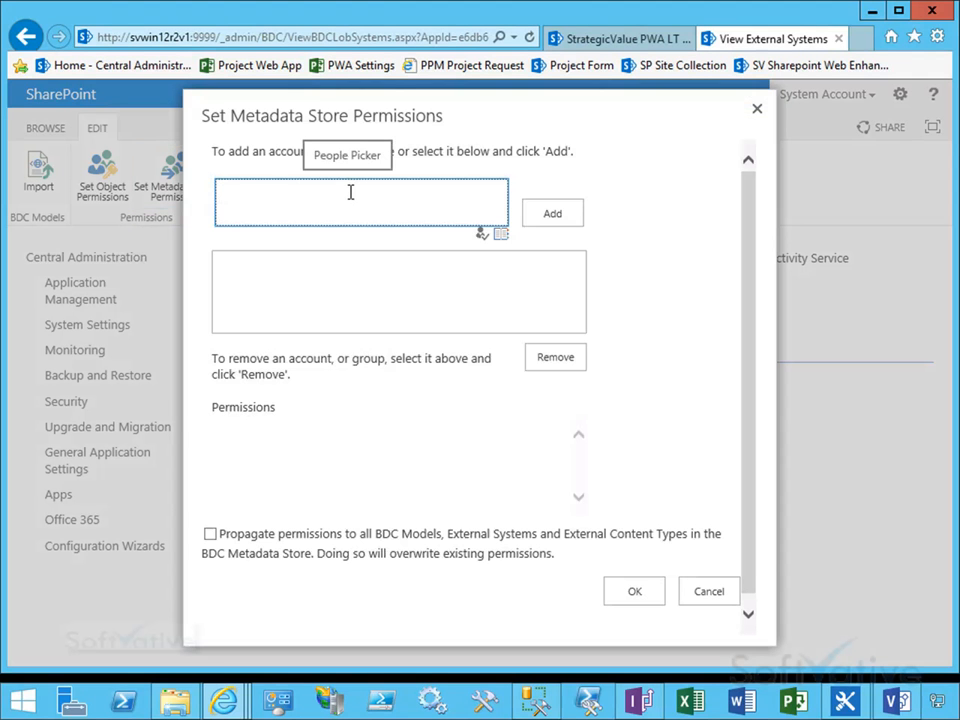
type("ps2013farm")
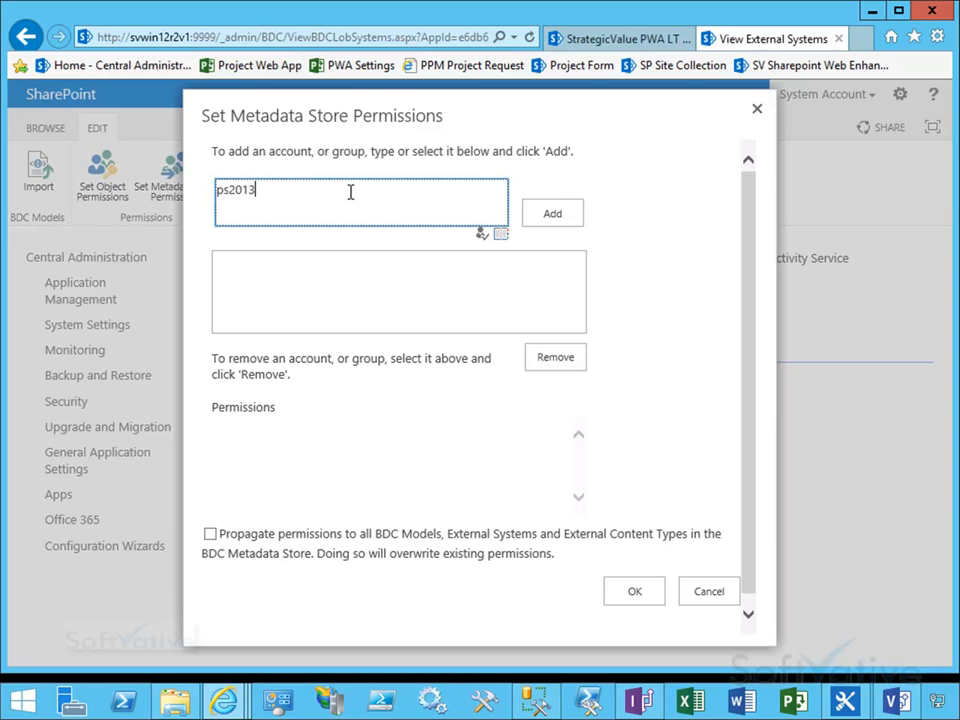
left_click(482, 234)
left_click(556, 216)
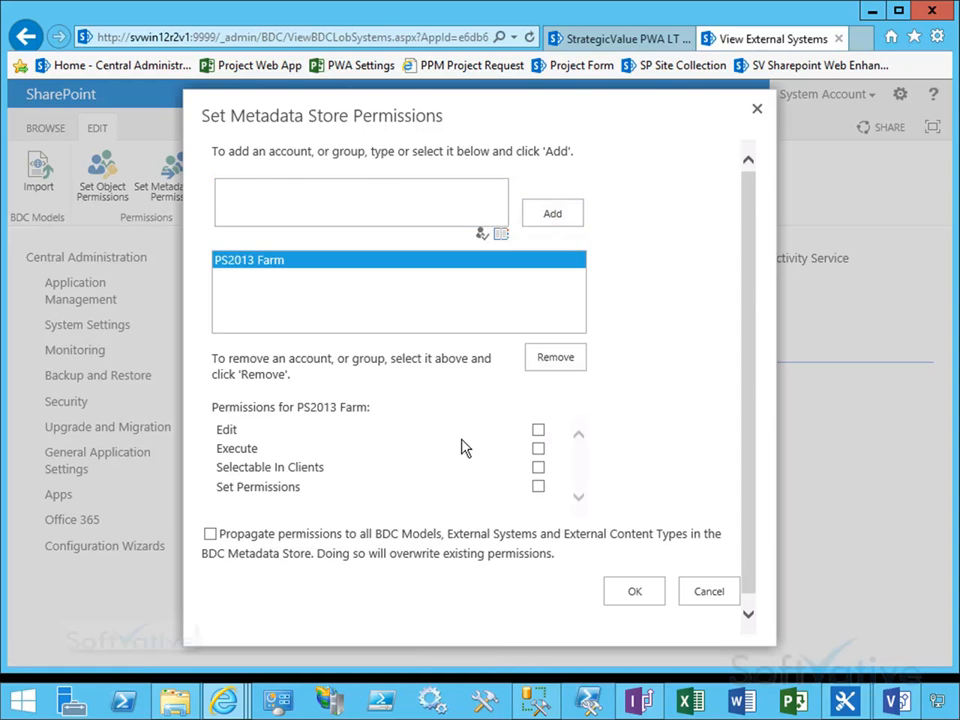
Step: Grant PS2013 Farm Edit, Execute, Selectable In Clients and Set Permissions, and propagate permissions to all BDC objects
left_click(538, 429)
left_click(538, 448)
left_click(538, 486)
left_click(538, 467)
left_click(210, 534)
Step: Add NT AUTHORITY\authenticated users with Execute and Selectable In Clients permissions and save the metadata store permissions
left_click(443, 213)
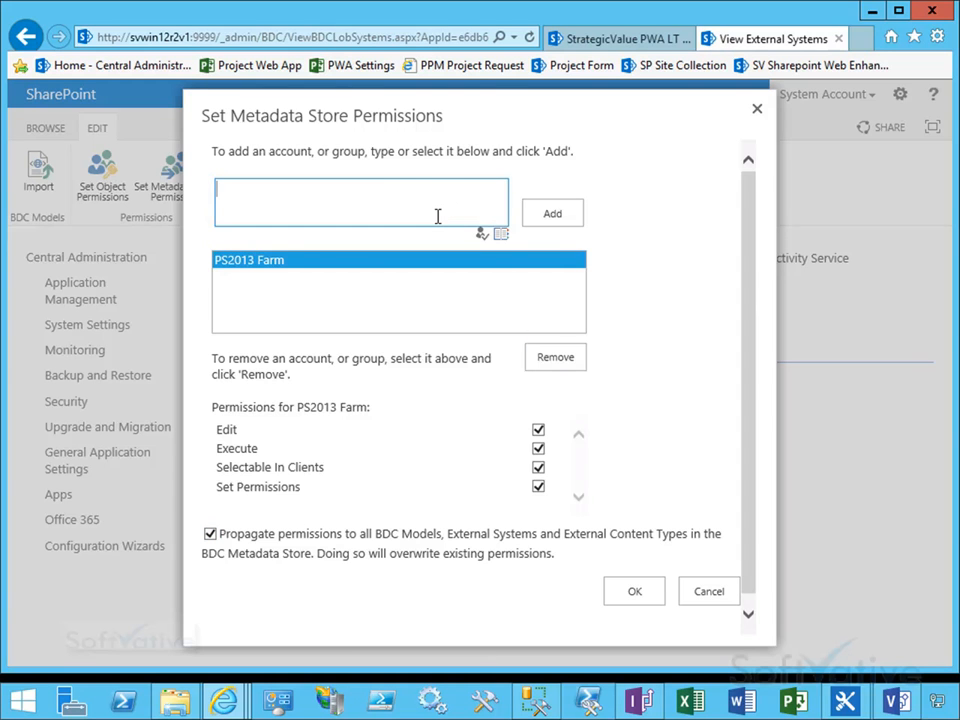
type("NT Authority\\Authenticated user")
key("ctrl+a")
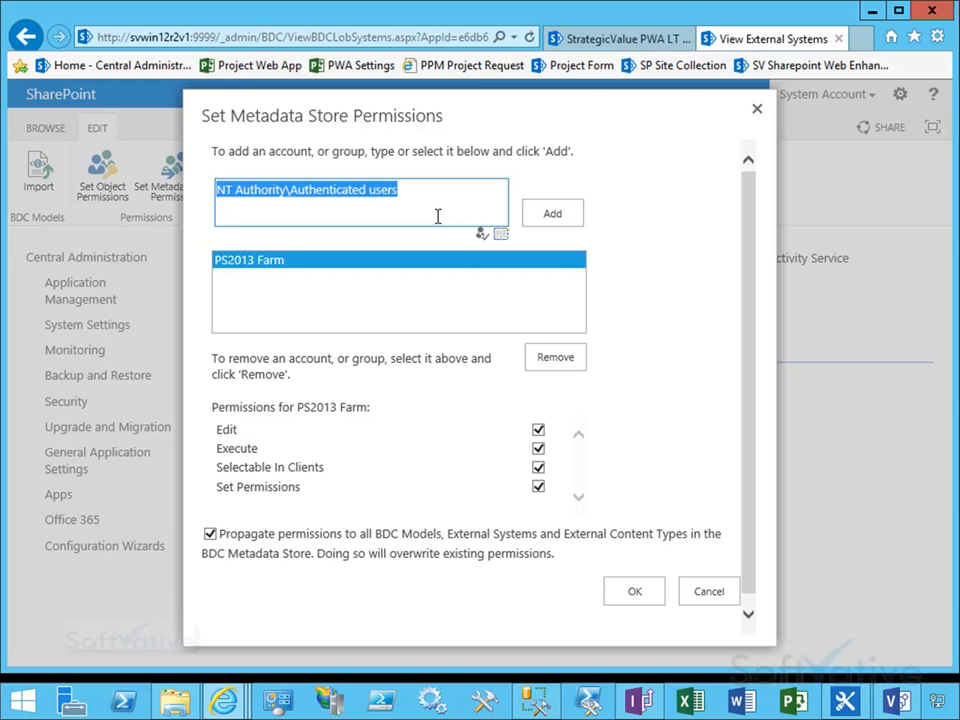
left_click(482, 234)
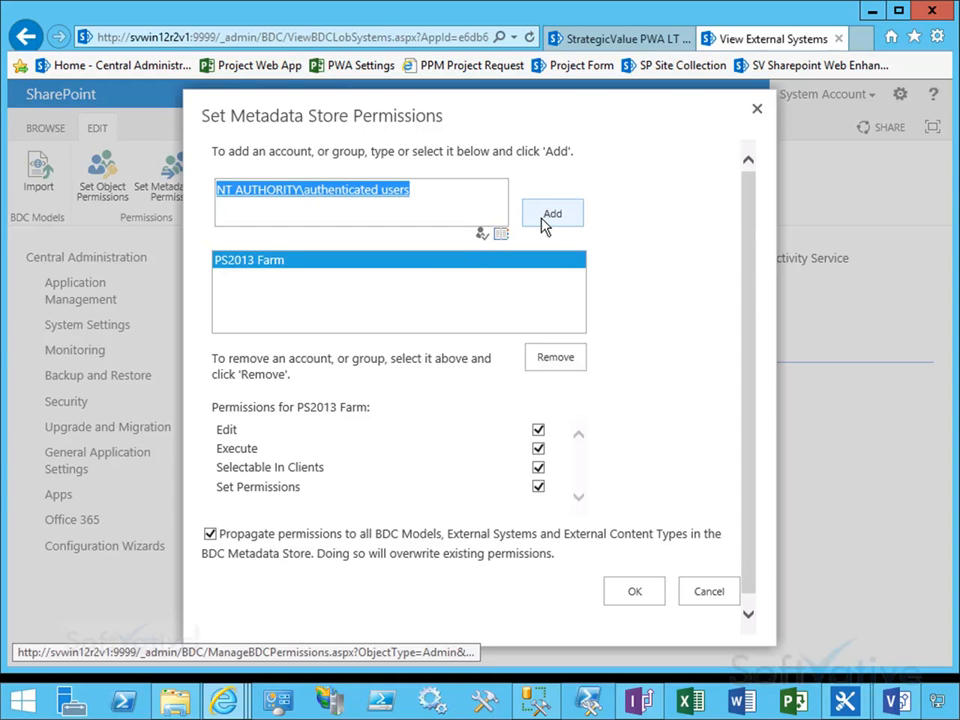
left_click(538, 448)
left_click(538, 467)
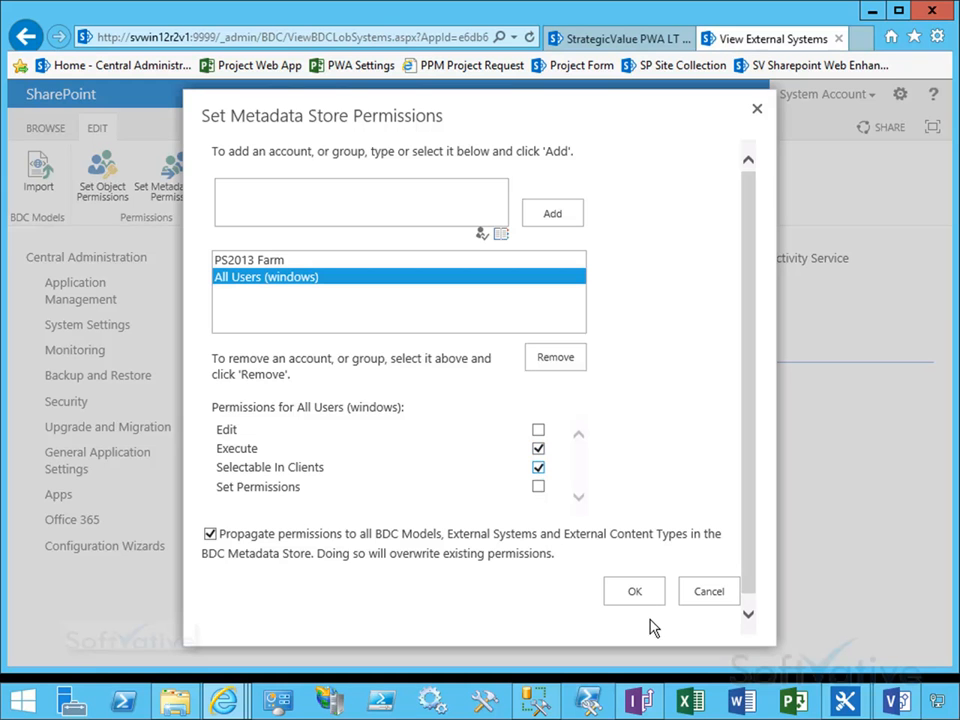
left_click(640, 593)
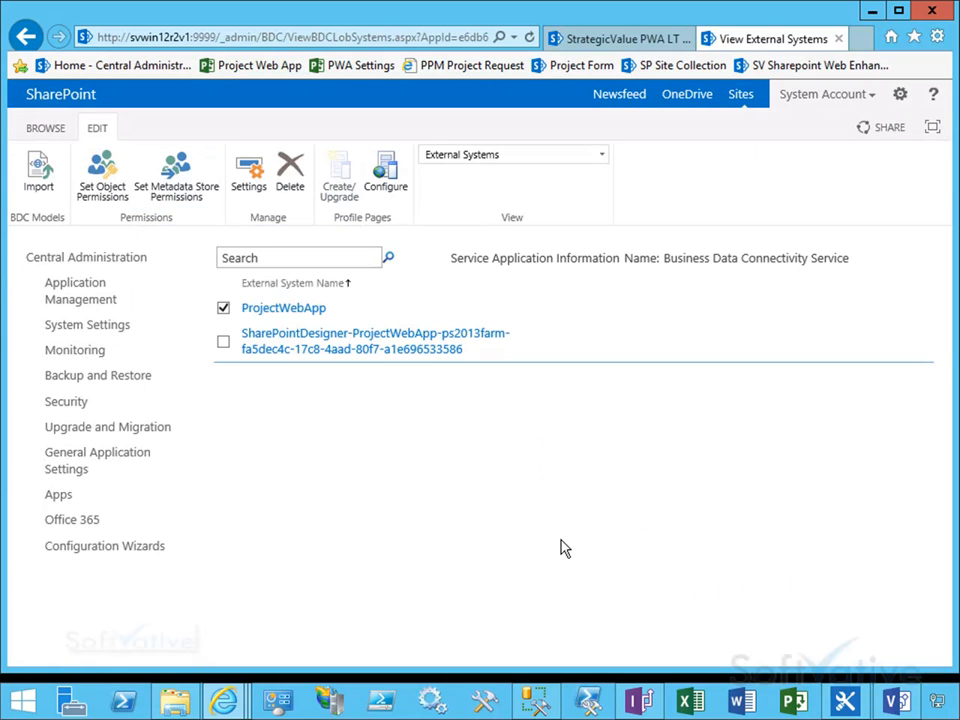
Step: Open the Secure Store Service application from the service applications and generate a new key, entering and confirming the pass phrase
left_click(616, 42)
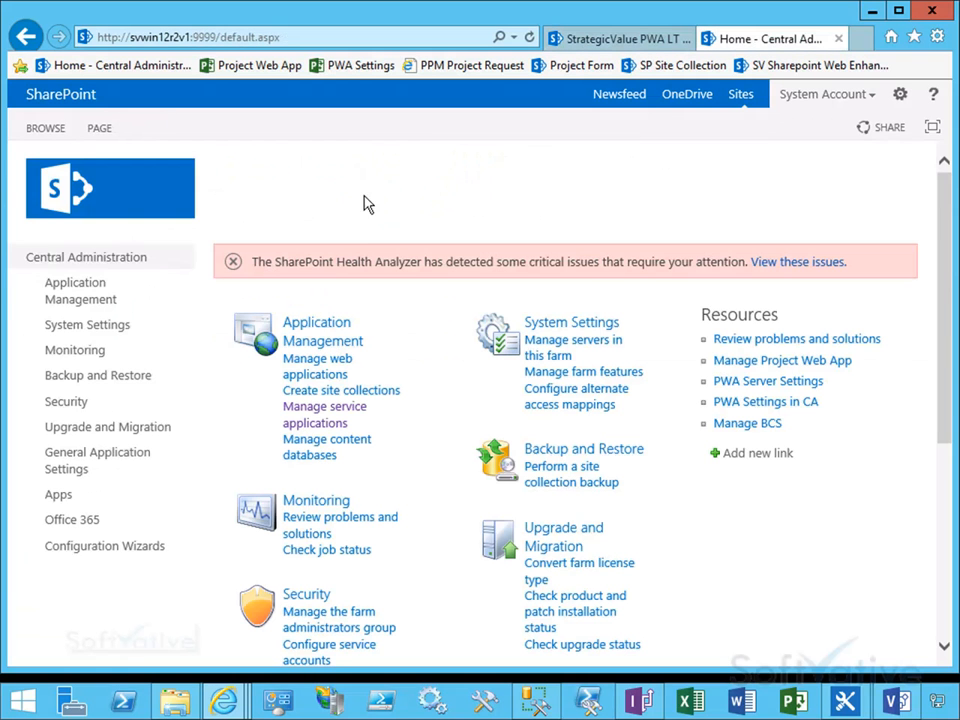
left_click(310, 419)
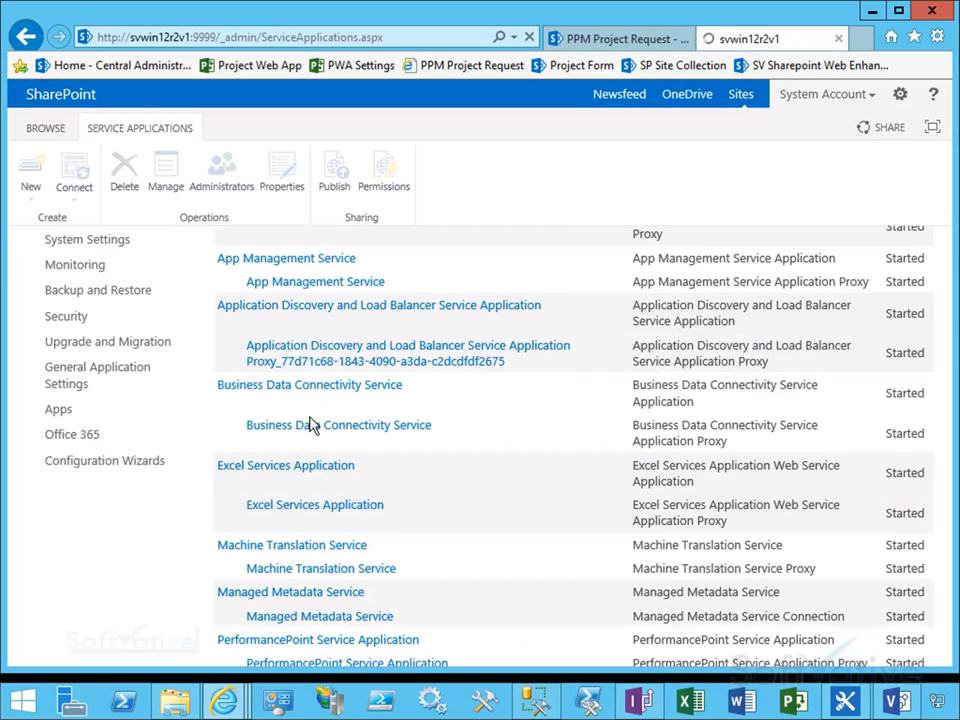
left_click_drag(946, 306, 942, 455)
left_click(282, 490)
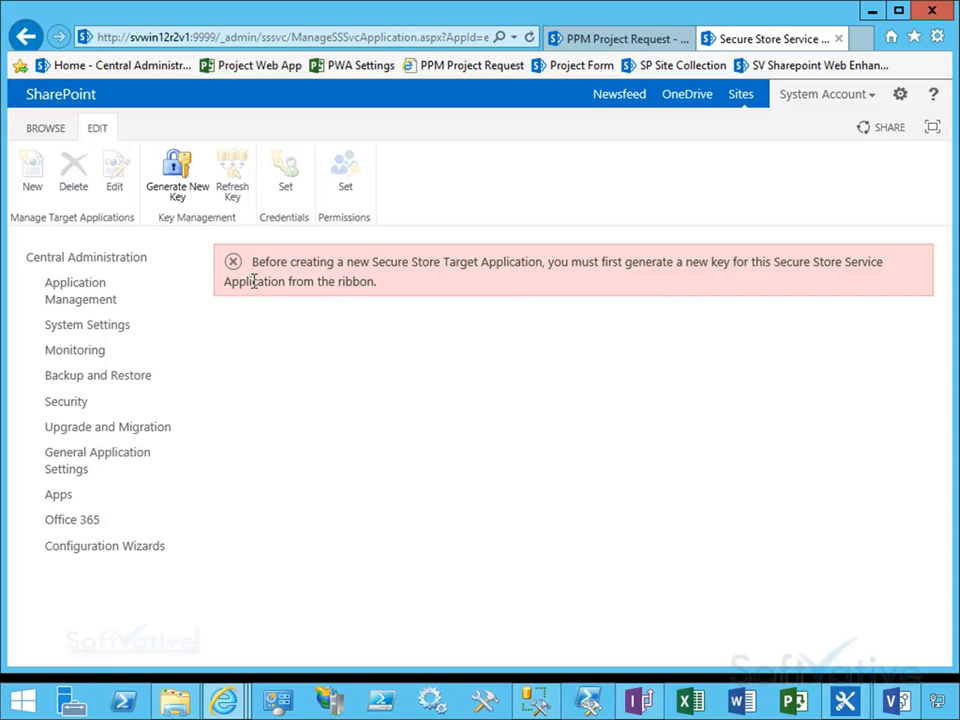
left_click(176, 188)
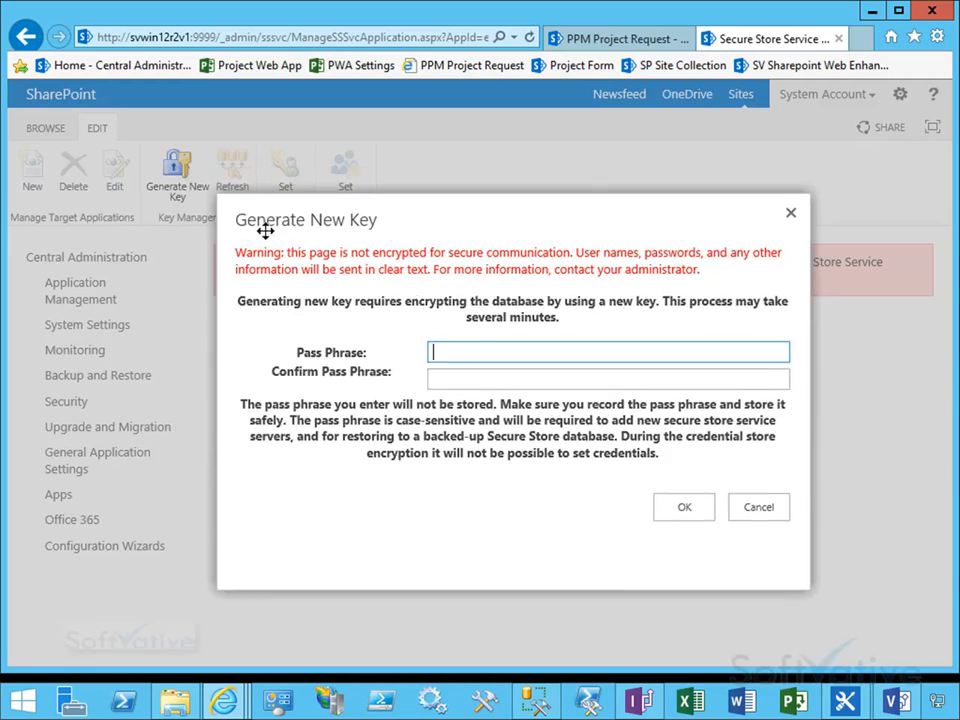
type("●●●●●●●●●●●")
key("Tab")
type("●●●●●●●●●●●")
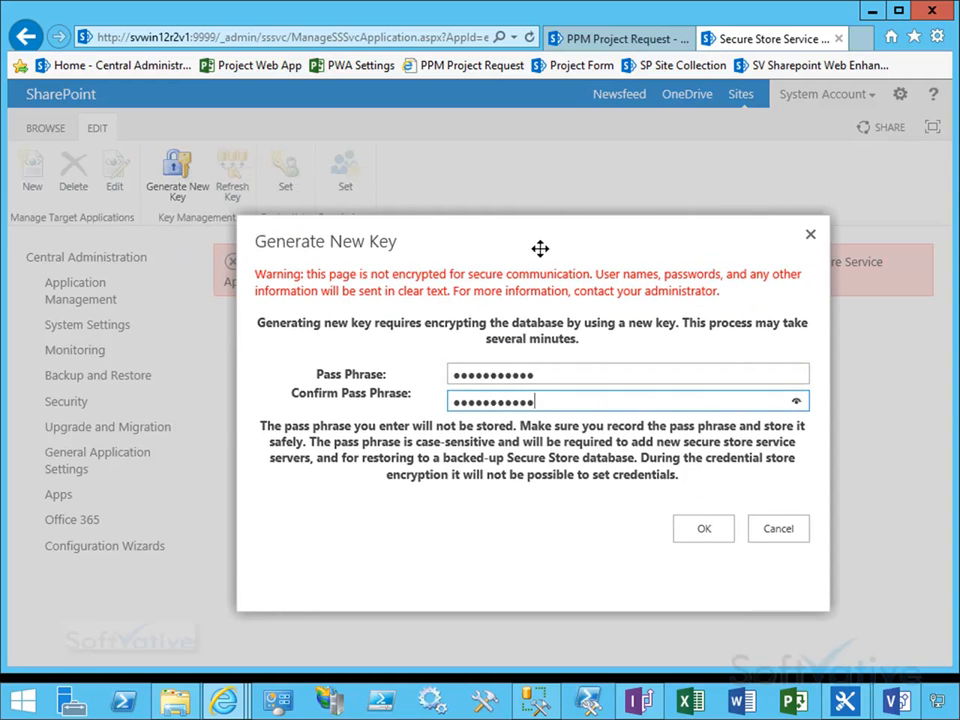
left_click(701, 532)
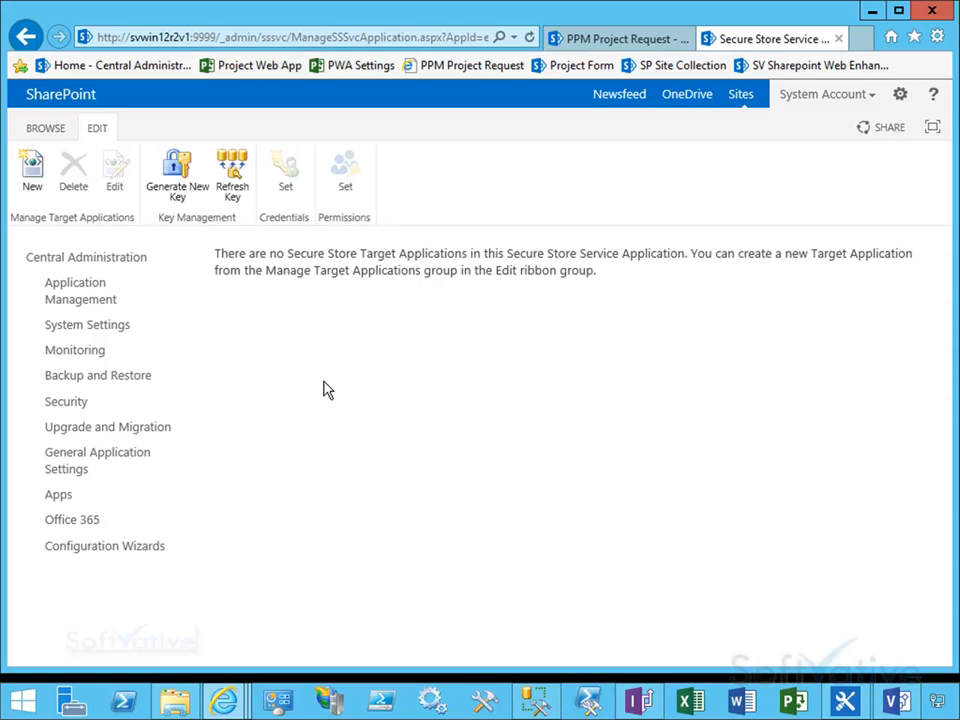
Step: Create a new Secure Store target application with ID and display name PPM ProjectIntake, a contact e-mail, type Group and default credential fields
left_click(36, 185)
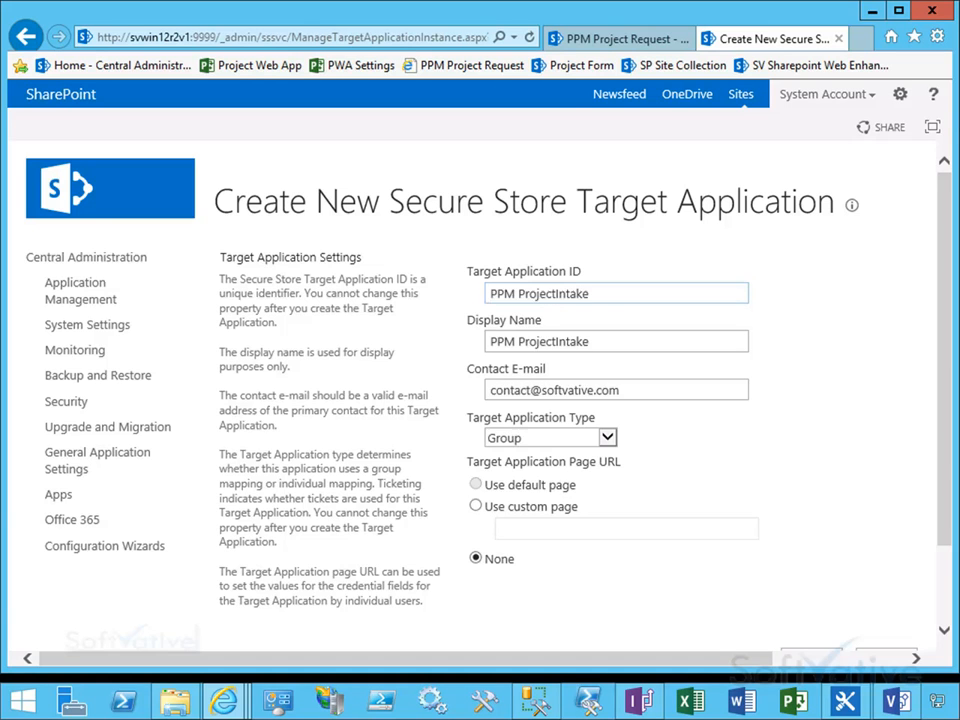
left_click(607, 292)
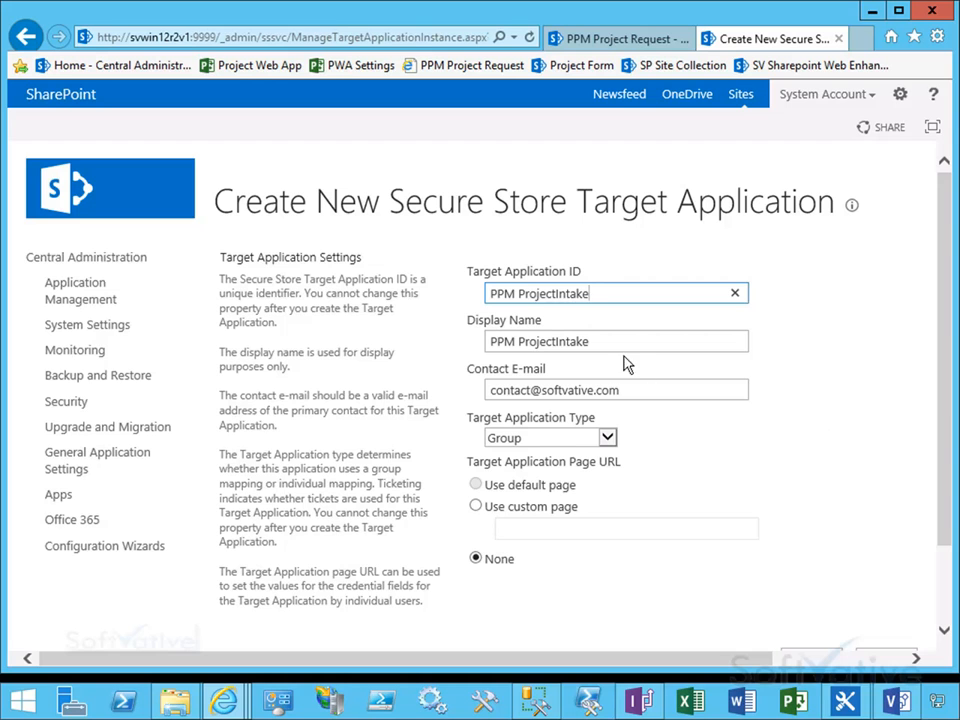
left_click(612, 438)
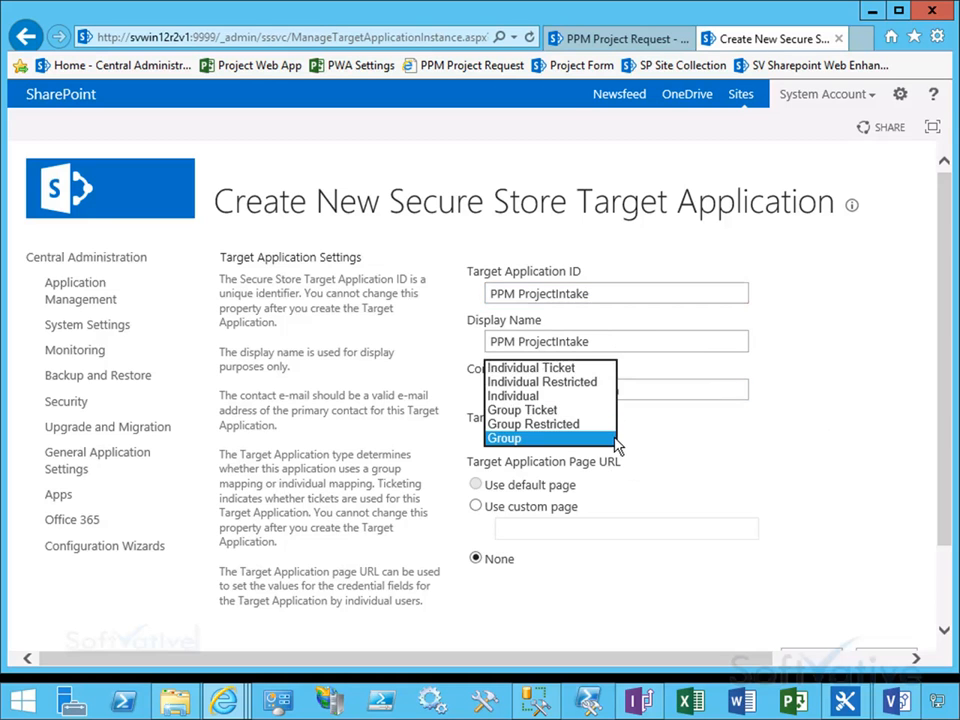
left_click(794, 522)
left_click_drag(945, 520, 894, 596)
left_click(813, 566)
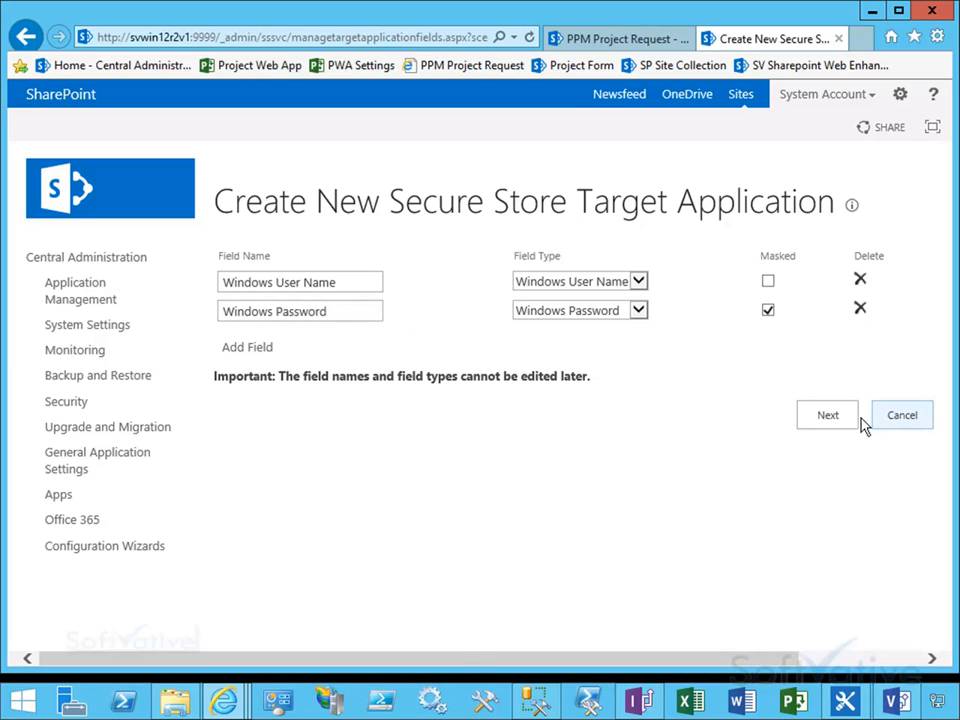
left_click(820, 418)
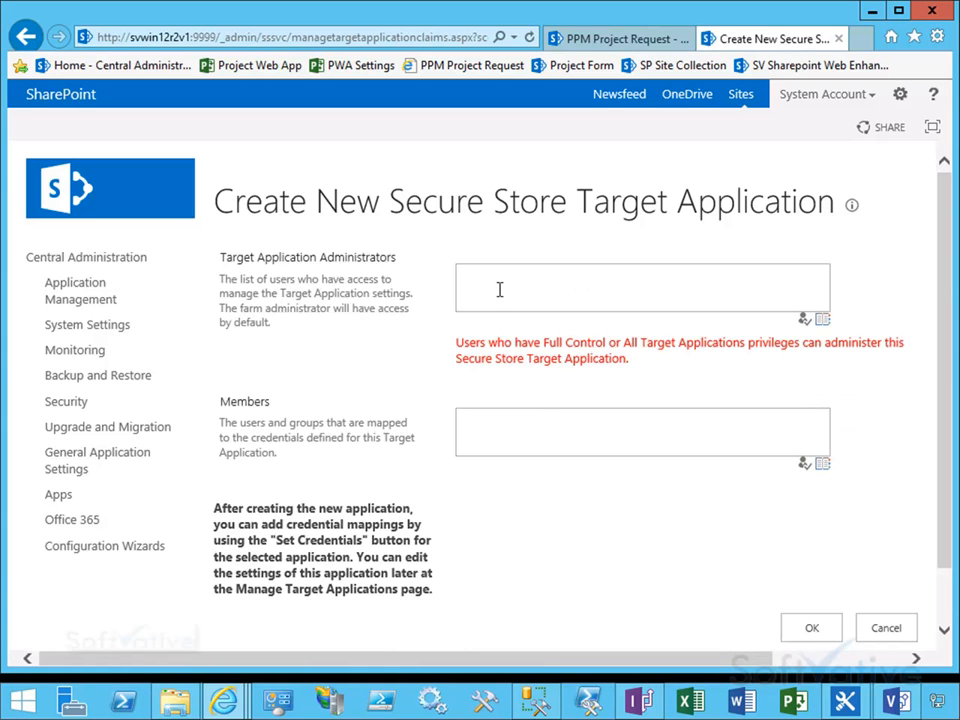
Step: Add PS2013 Farm and a named user account as the target application administrators
left_click(531, 276)
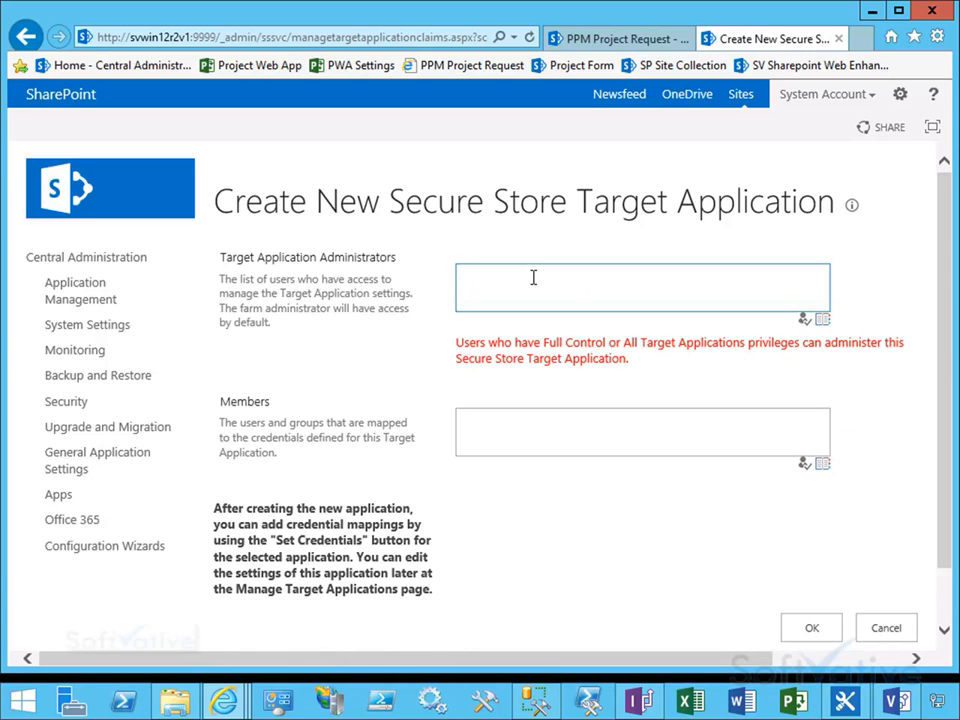
type("ps2013farm")
key("ctrl+k")
key("ctrl+k")
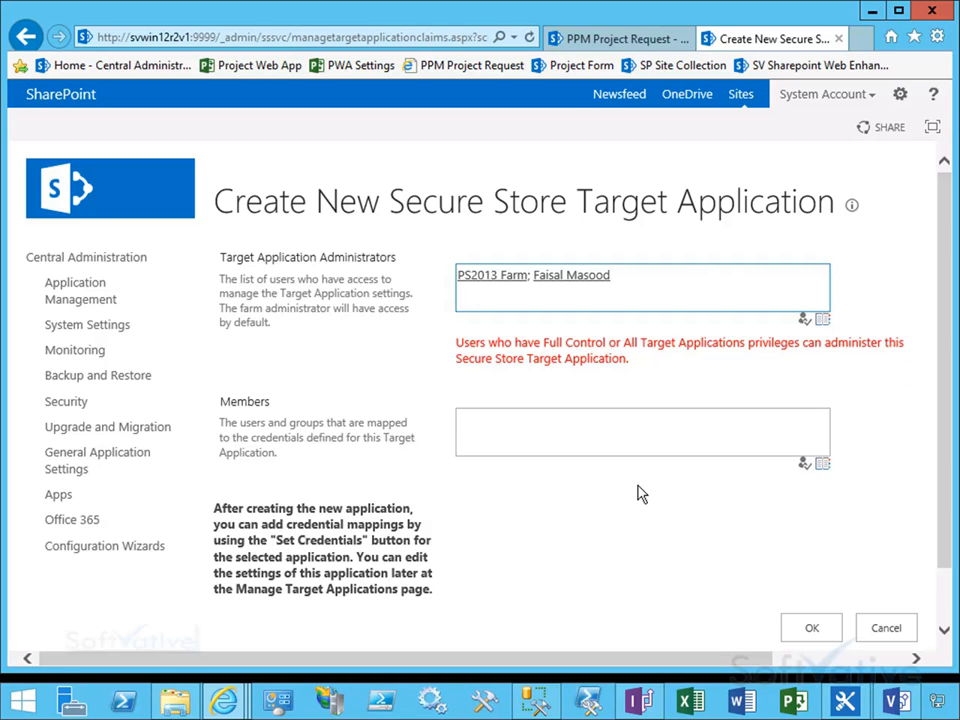
Step: Set the target application members to NT AUTHORITY\authenticated users and finish creating the target application
left_click(526, 439)
type("NT A")
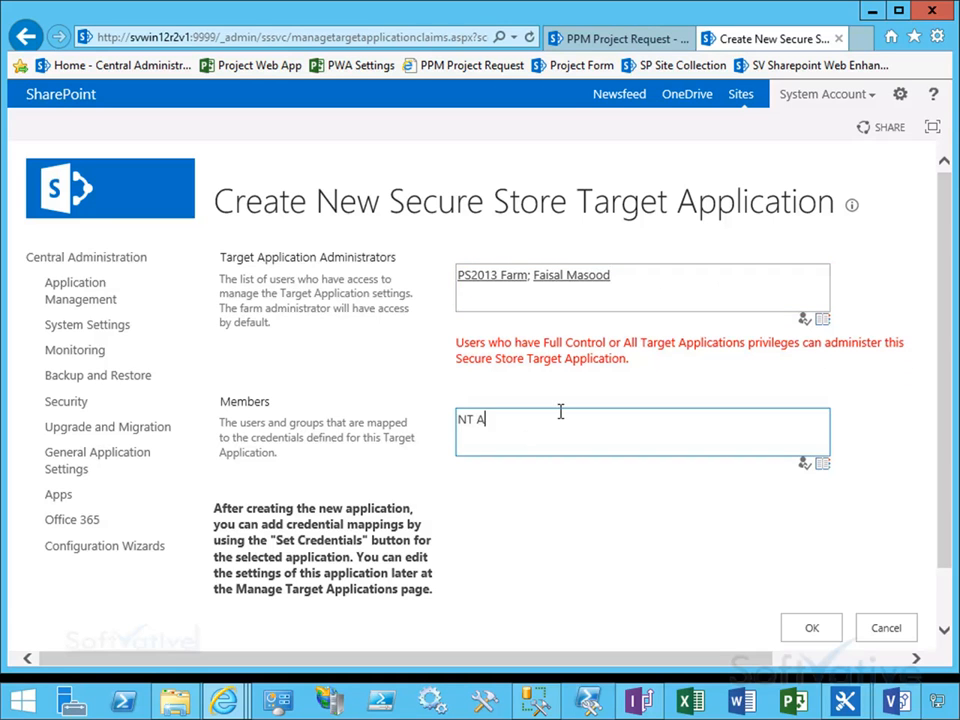
type("uthority\\Authenticated users")
key("ctrl+a")
key("ctrl+k")
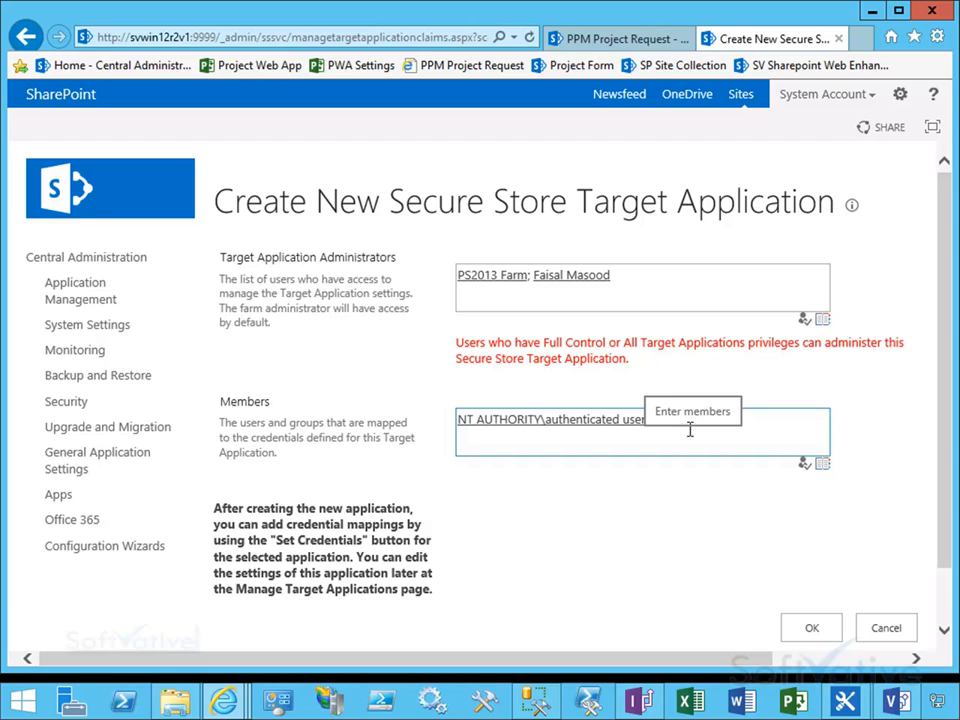
left_click(808, 630)
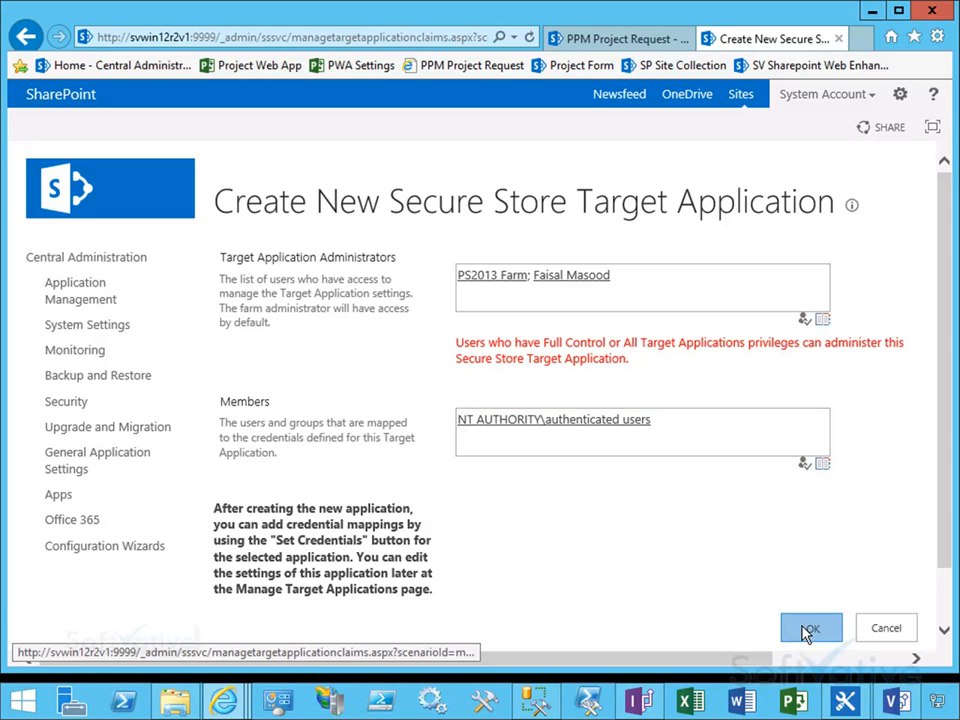
left_click(676, 433)
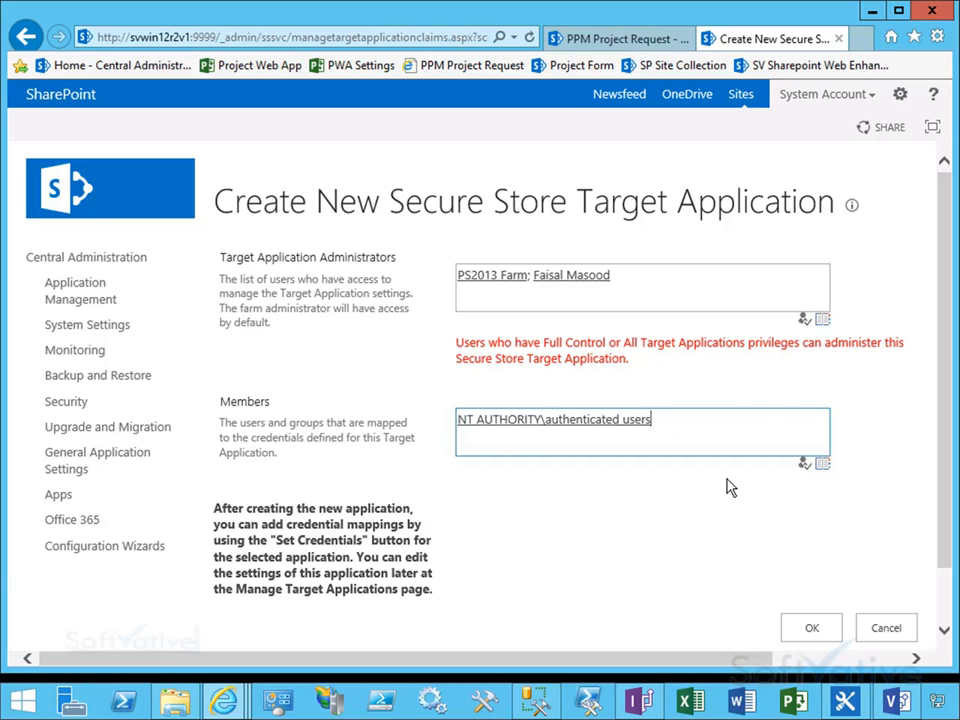
left_click(816, 628)
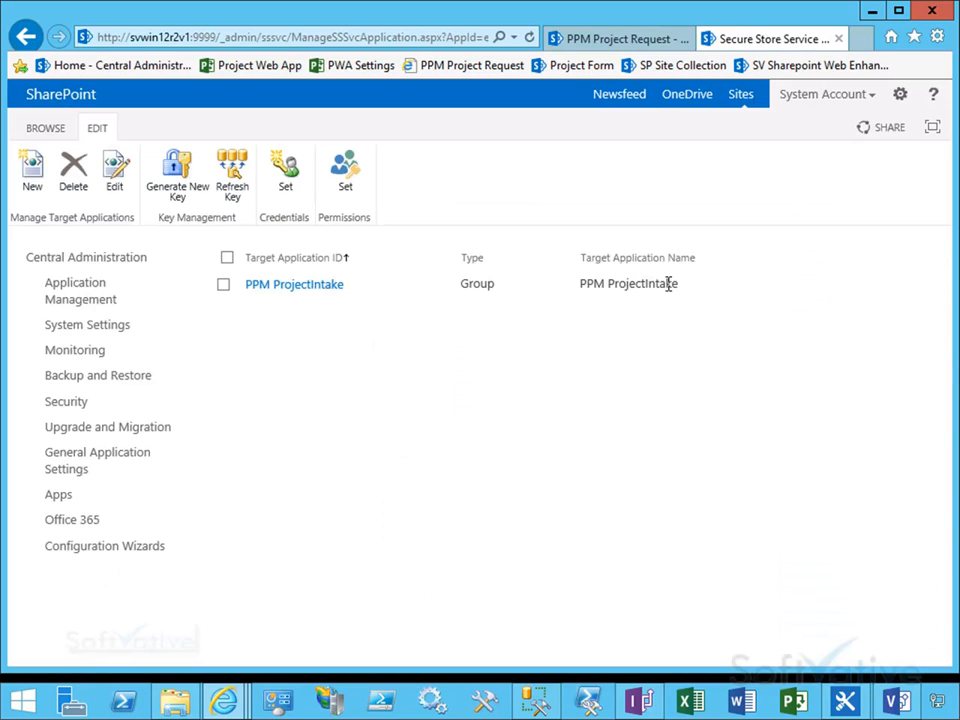
Step: Select the PPM ProjectIntake target application and open its credential settings
left_click_drag(679, 284, 583, 284)
left_click(574, 347)
left_click(229, 256)
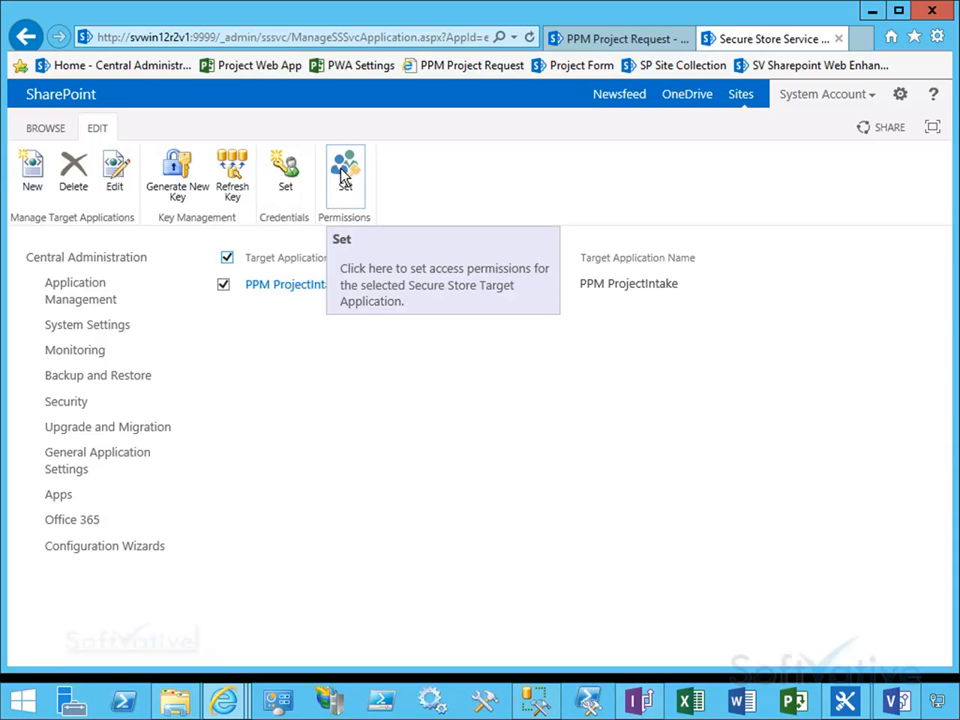
left_click(290, 172)
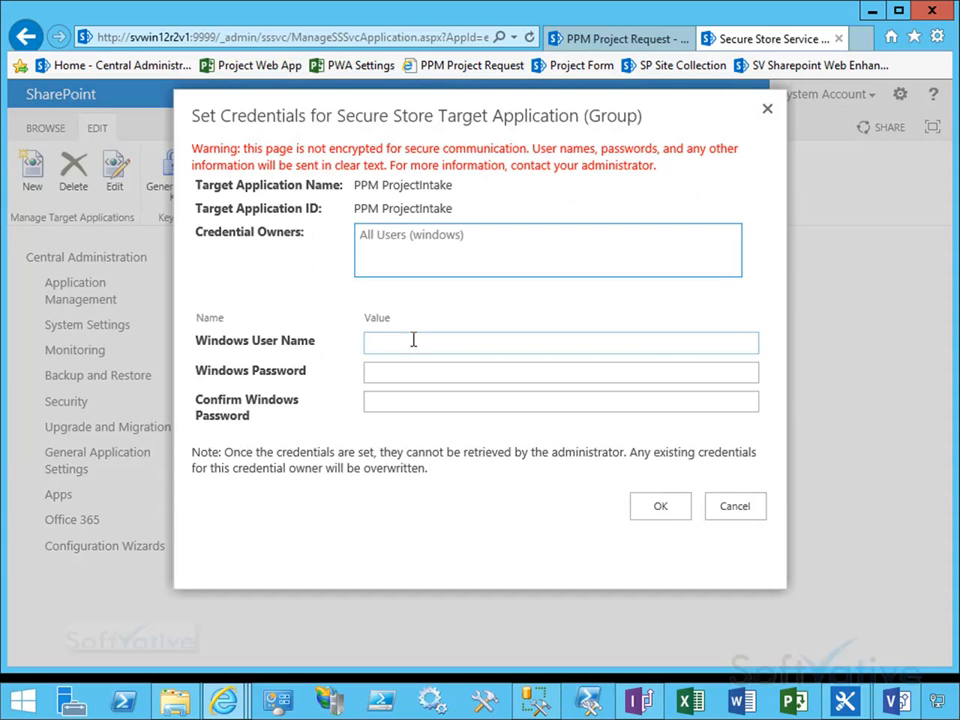
Step: Set the target application's group credentials to Windows user lab\PS2013farm with its Windows password and confirmation
type("lab\\PS2013farm")
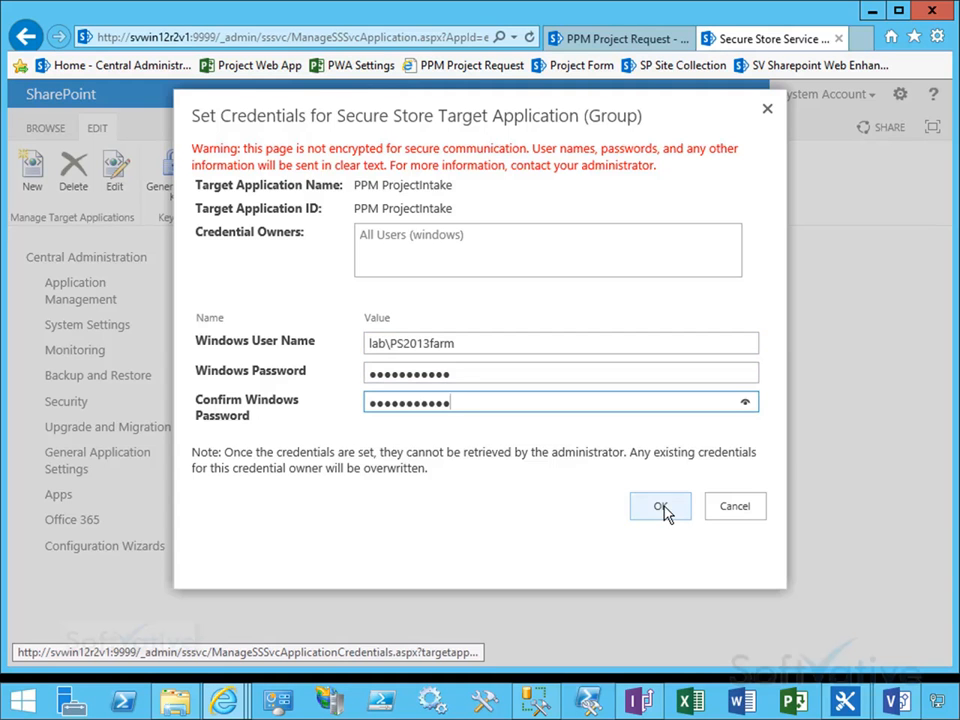
left_click(662, 508)
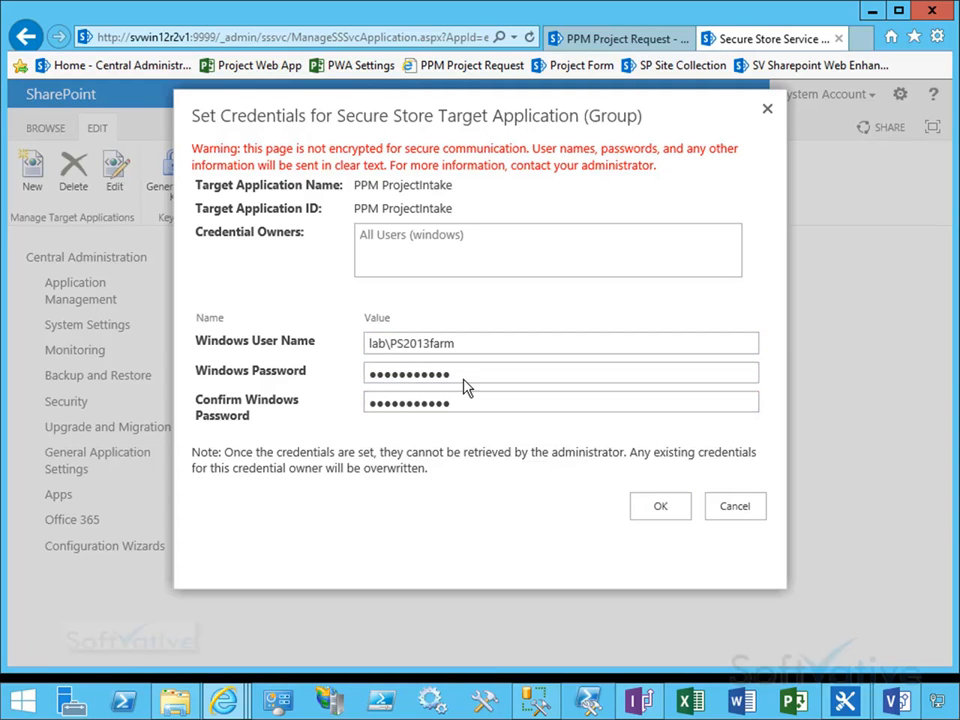
left_click(657, 507)
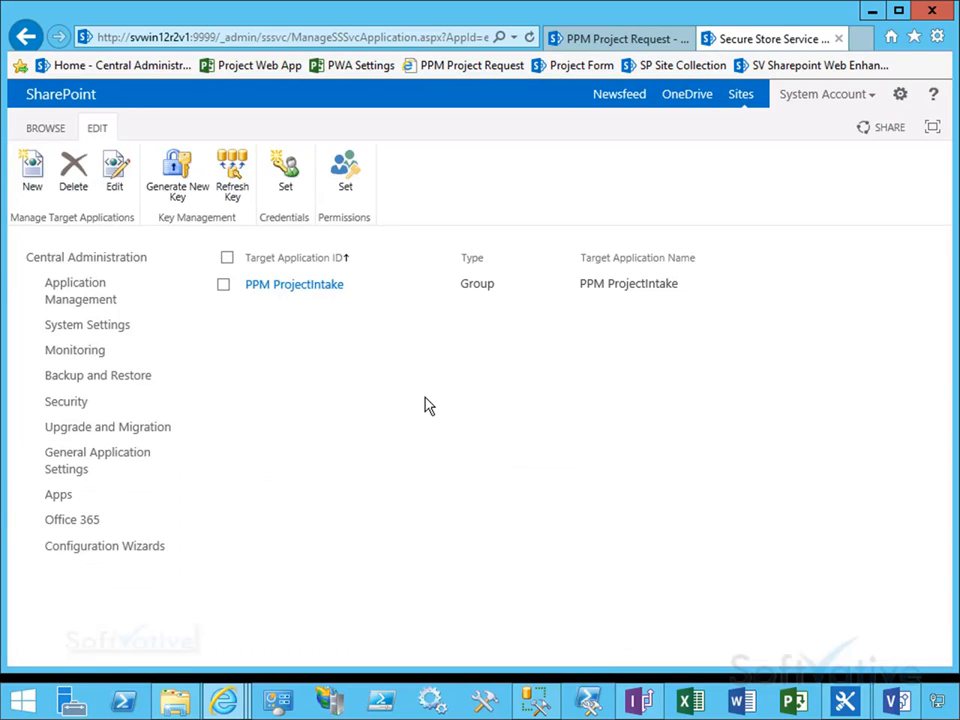
Step: Copy the target application name PPM ProjectIntake from the Secure Store list
triple_click(615, 286)
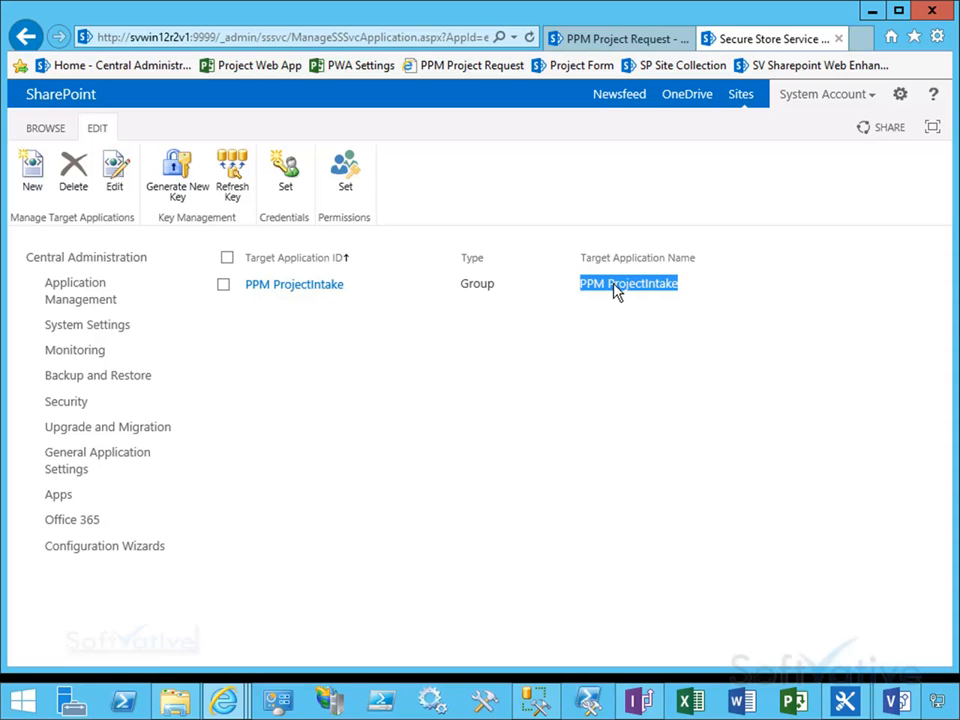
right_click(615, 286)
left_click(650, 313)
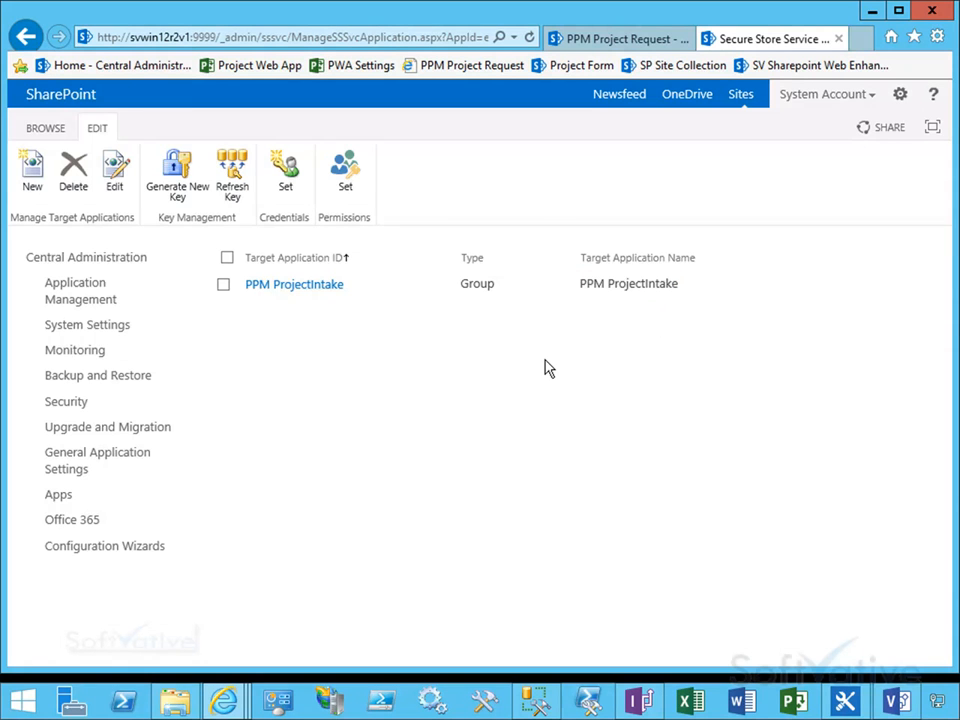
Step: Open the StrategicValue PWA ECT external content type in SharePoint Designer
left_click(89, 262)
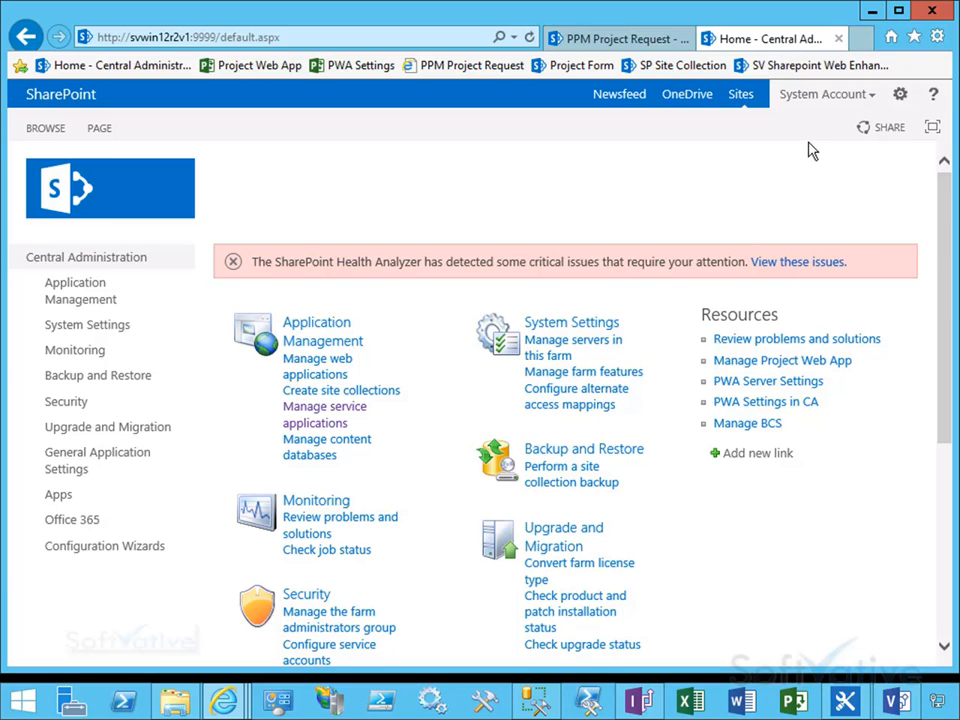
left_click(845, 700)
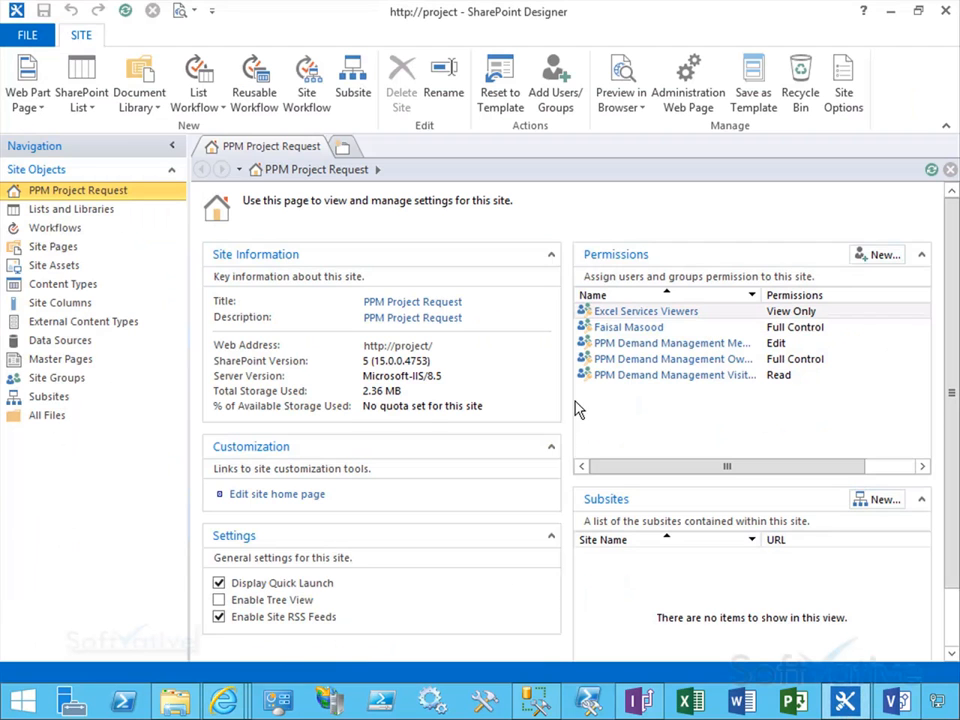
left_click(118, 321)
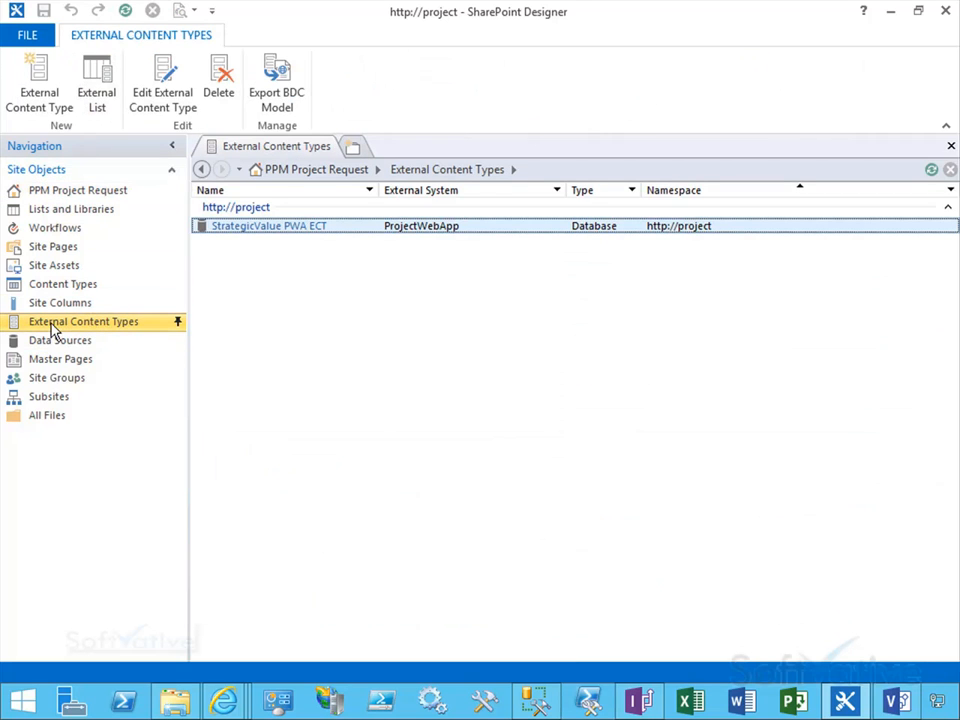
left_click(166, 100)
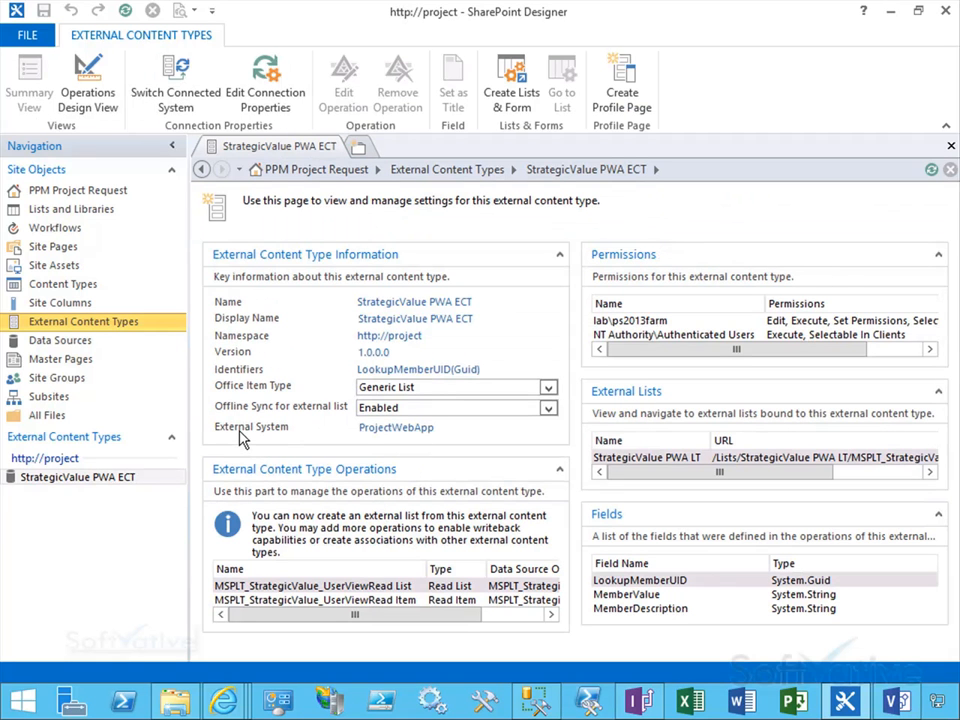
Step: Set the ProjectWebApp connection's authentication mode to Impersonate Windows Identity with Secure Store Application ID PPM ProjectIntake
left_click_drag(206, 414, 461, 446)
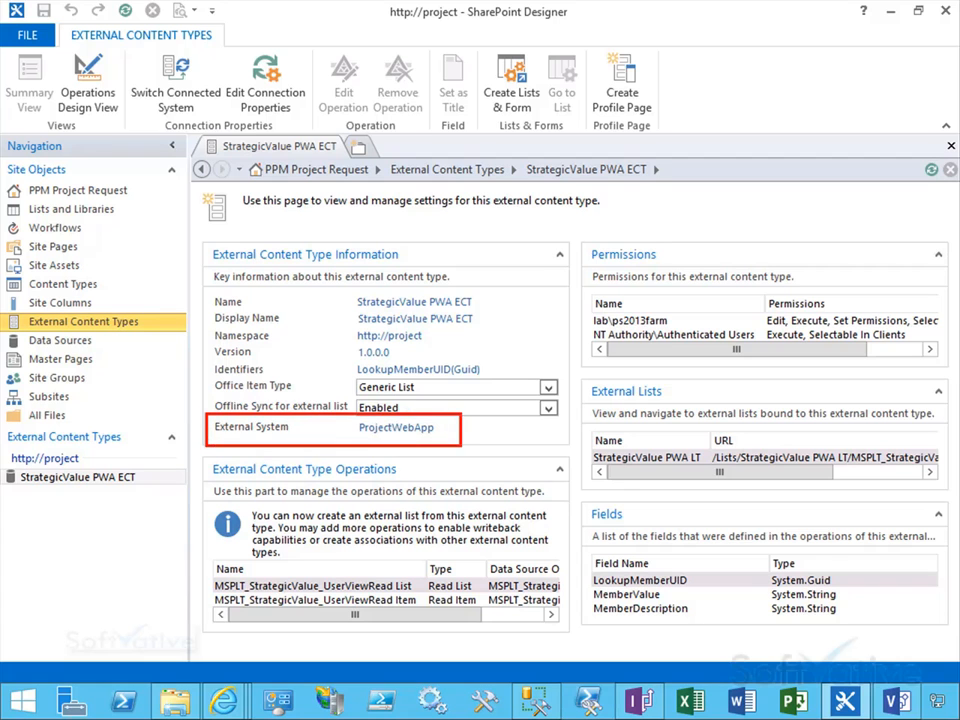
key("Escape")
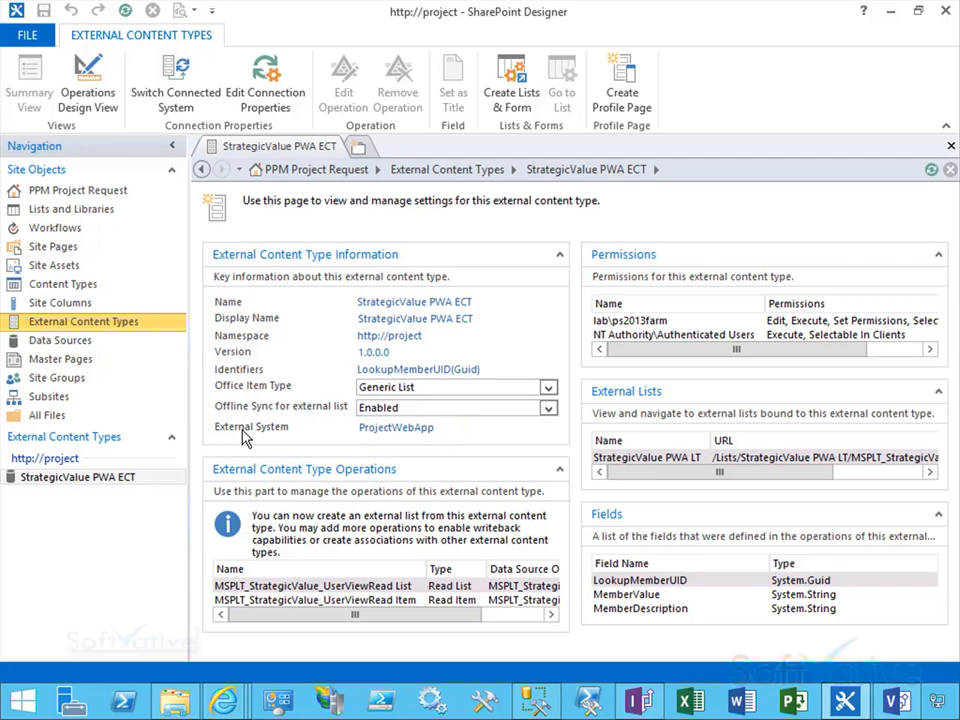
left_click(395, 427)
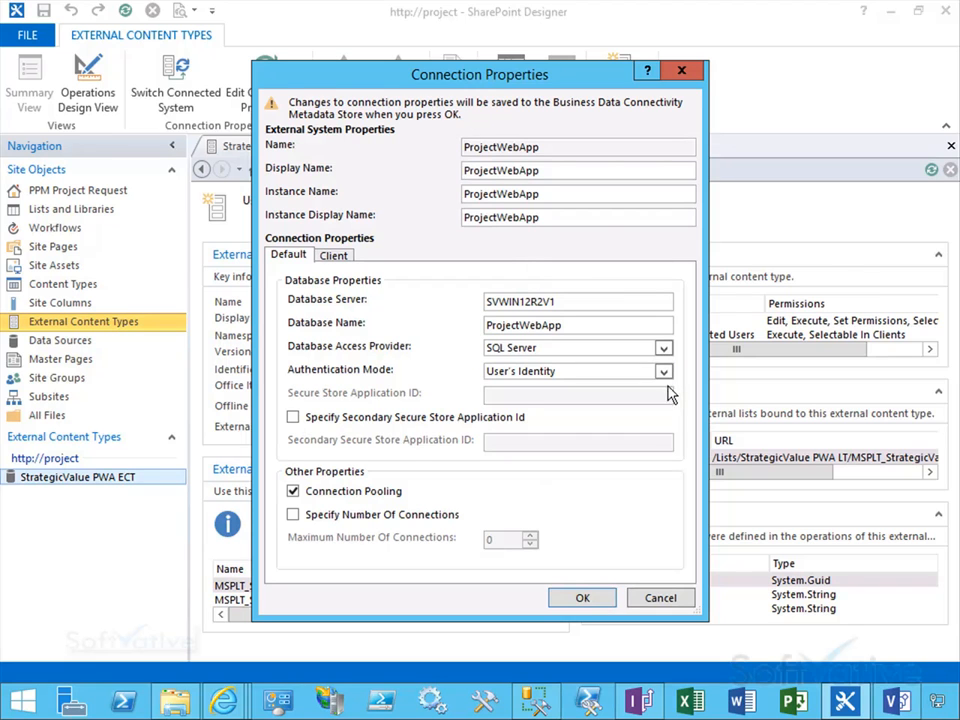
mouse_move(283, 359)
left_mouse_down()
mouse_move(356, 376)
mouse_move(687, 390)
left_mouse_up()
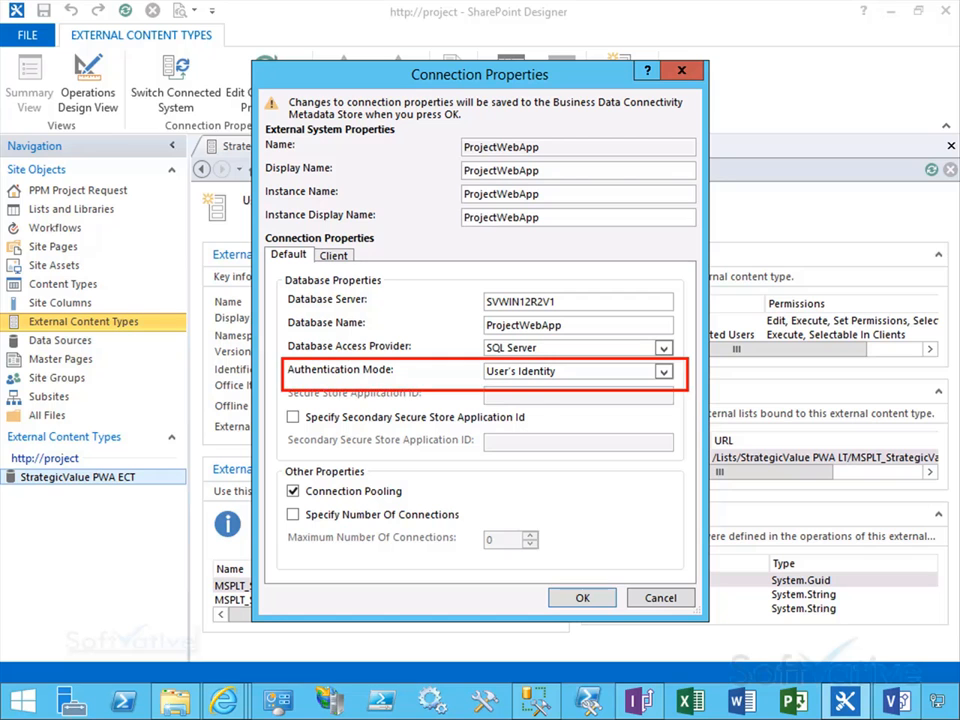
left_click(663, 371)
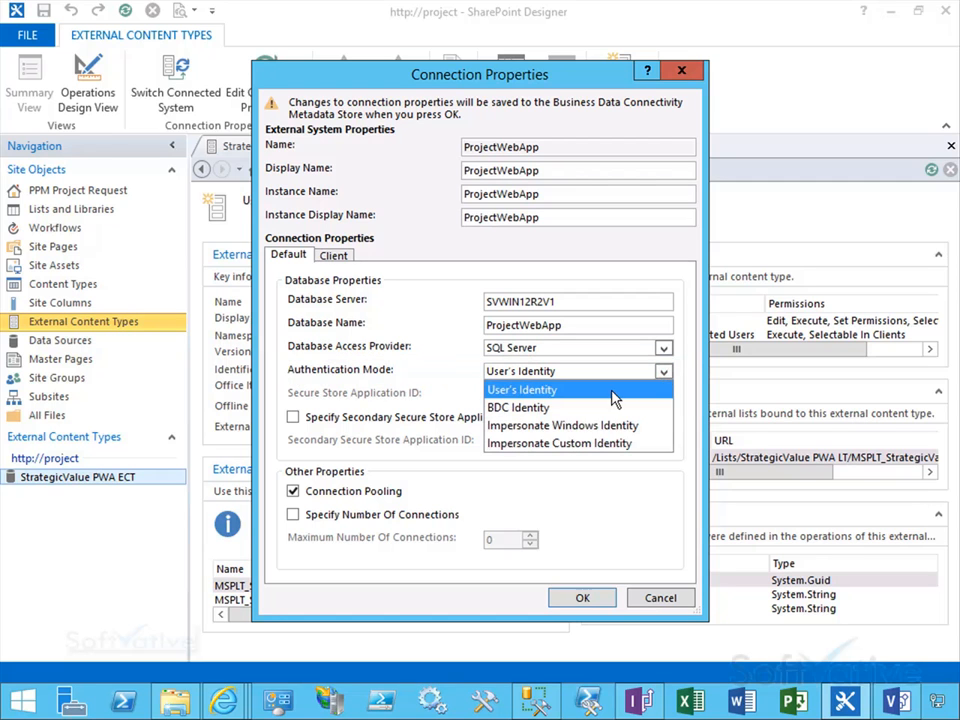
left_click(570, 427)
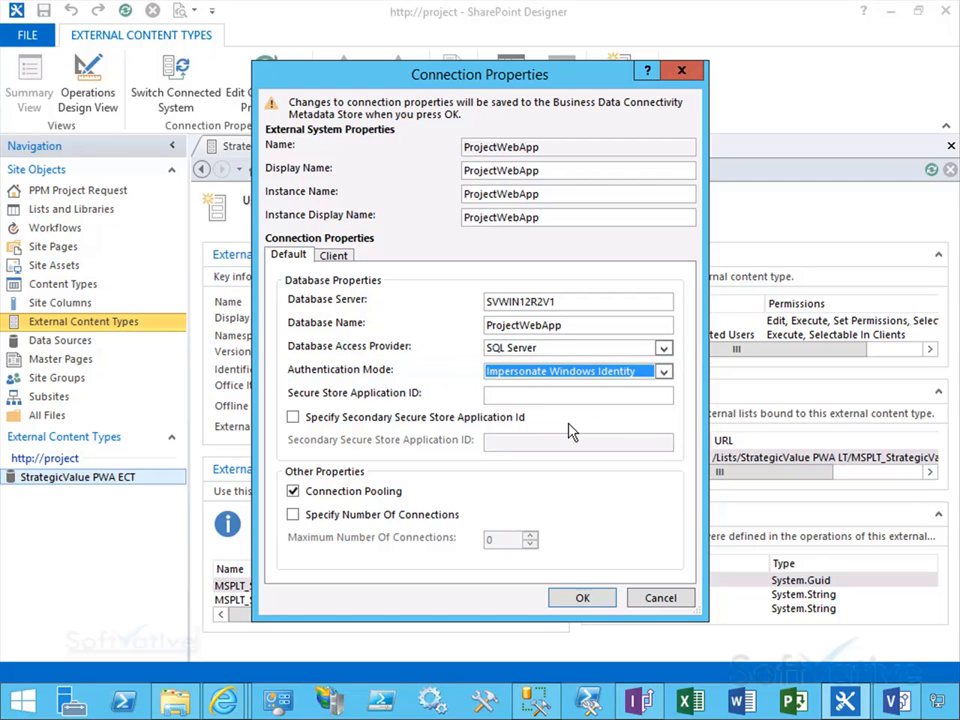
left_click(518, 396)
type("PPM ProjectIntake")
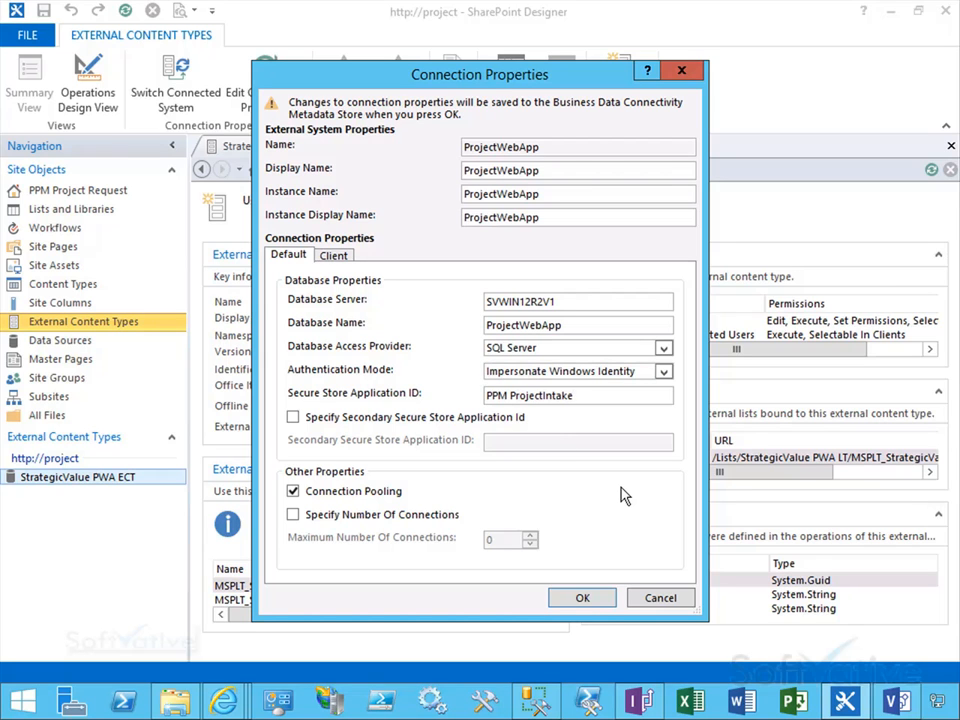
left_click(583, 600)
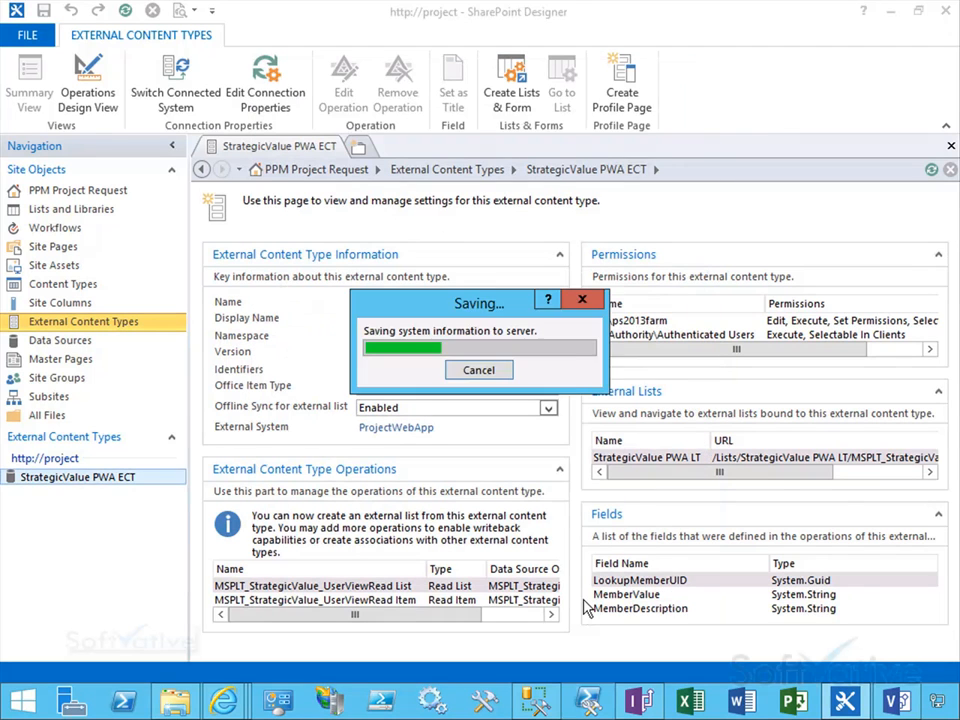
Step: Inspect the external content type in Operations Design View, then close its tab
right_click(277, 148)
left_click(110, 101)
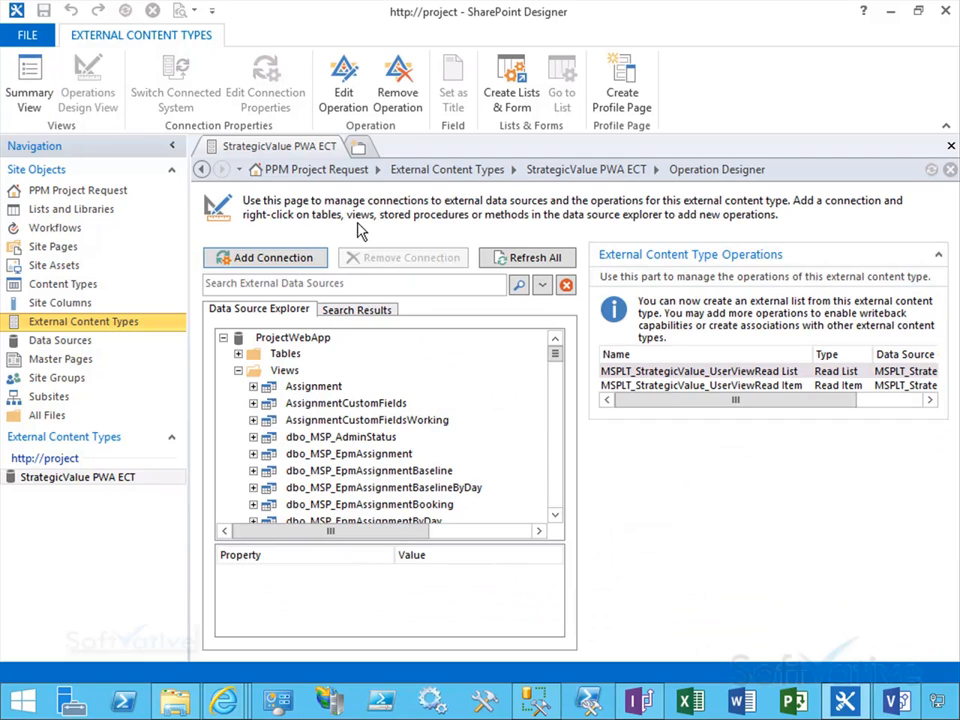
right_click(262, 150)
left_click(295, 184)
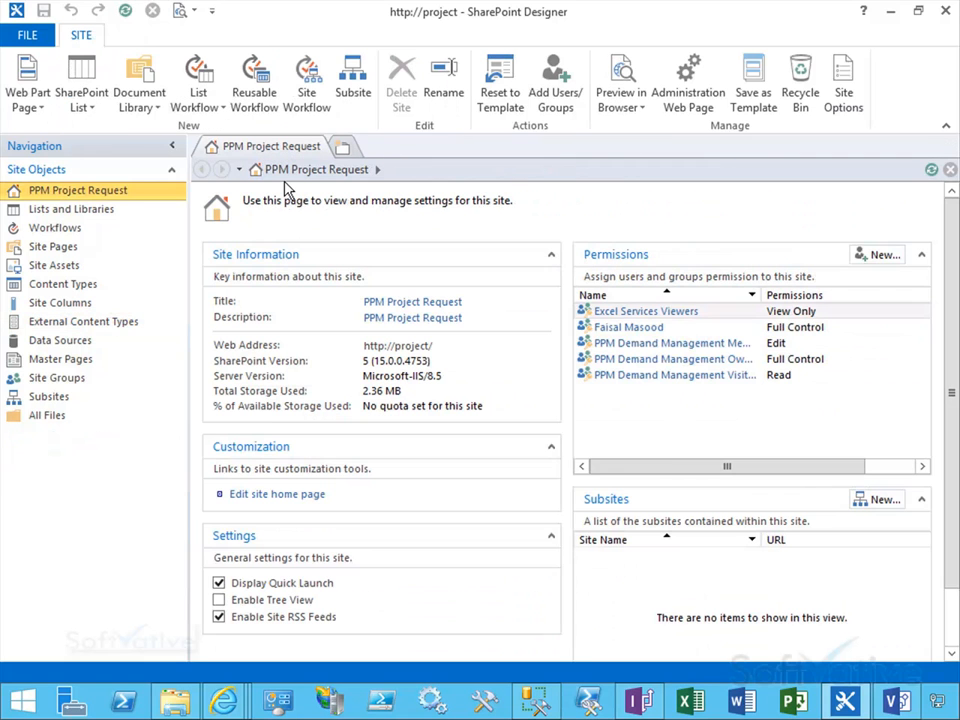
Step: Leave SharePoint Designer and open the StrategicValue PWA LT external list on the project site
left_click(27, 35)
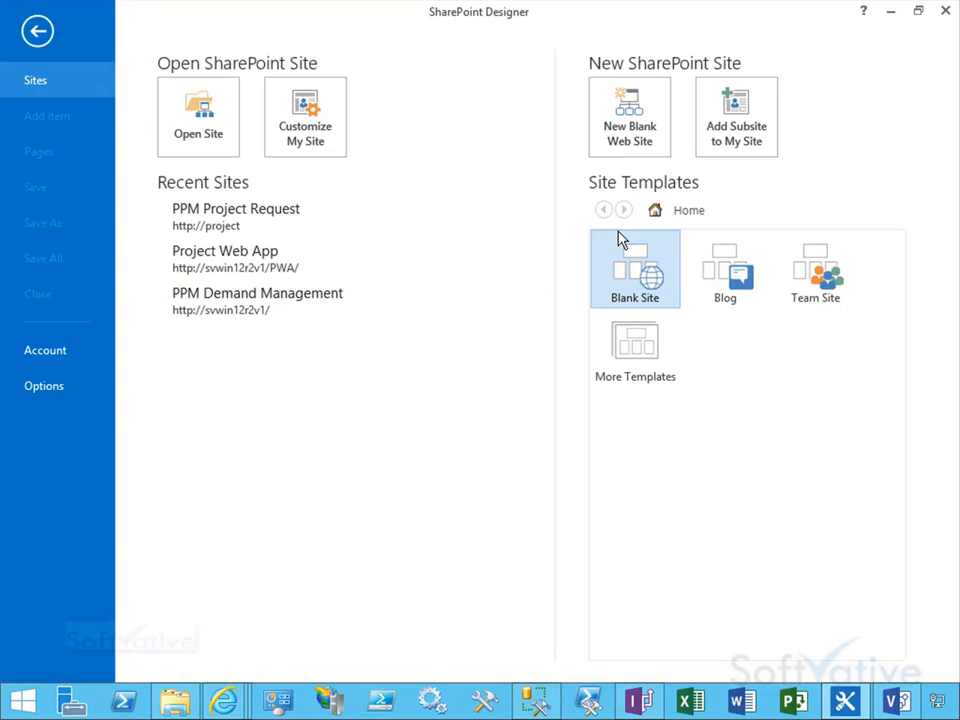
left_click(890, 12)
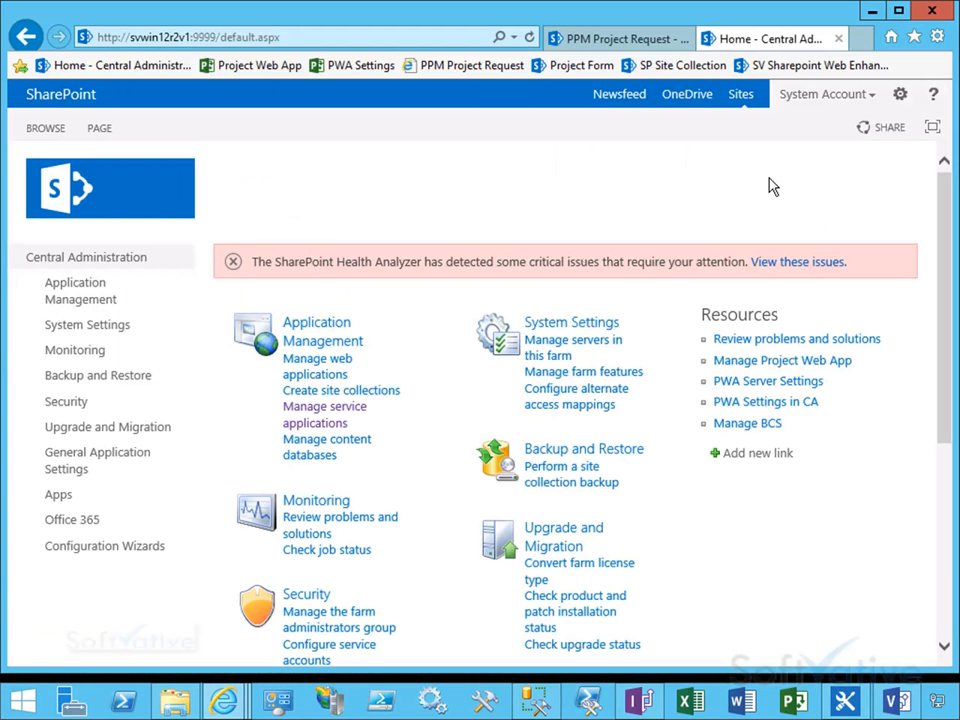
left_click(615, 38)
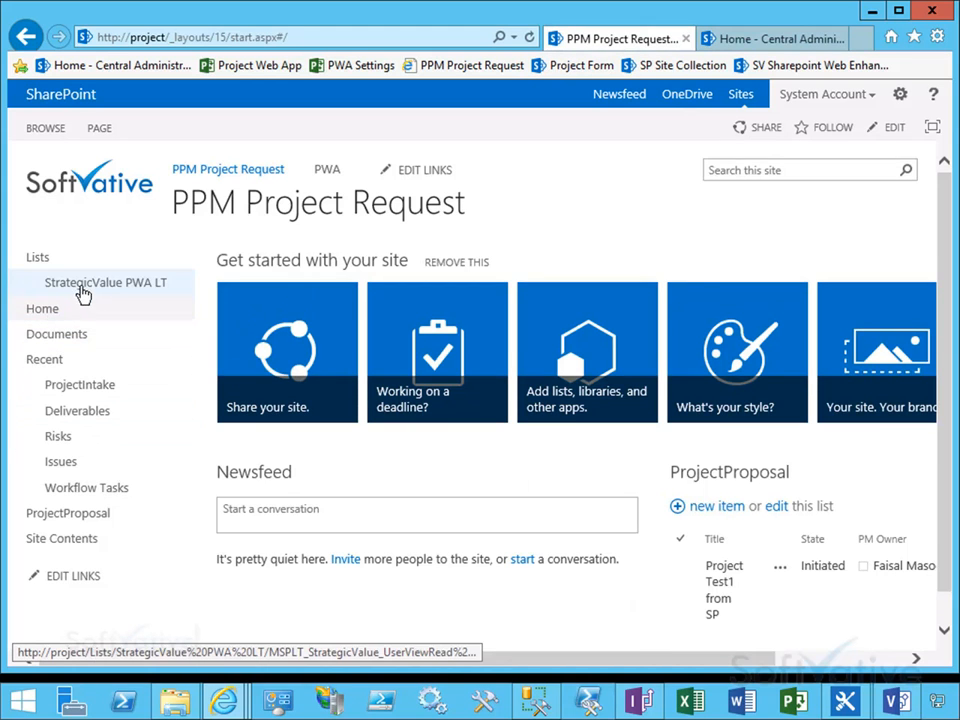
left_click(82, 285)
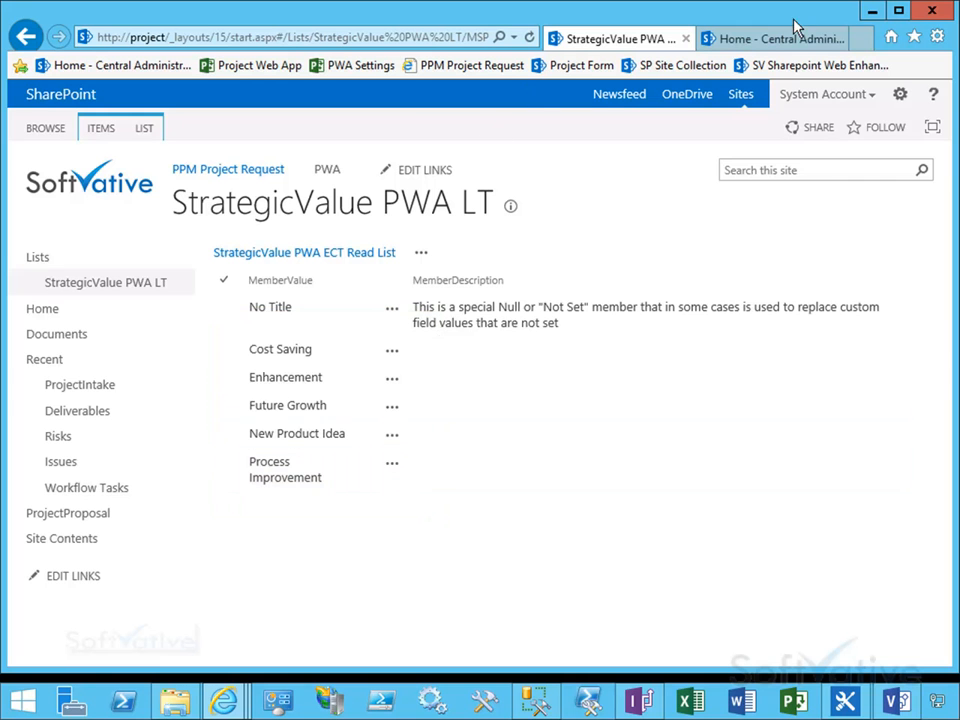
Step: Add the value Merger Acquisition to the StrategicValue lookup table in Project Web App and save it
mouse_move(230, 690)
left_click(320, 528)
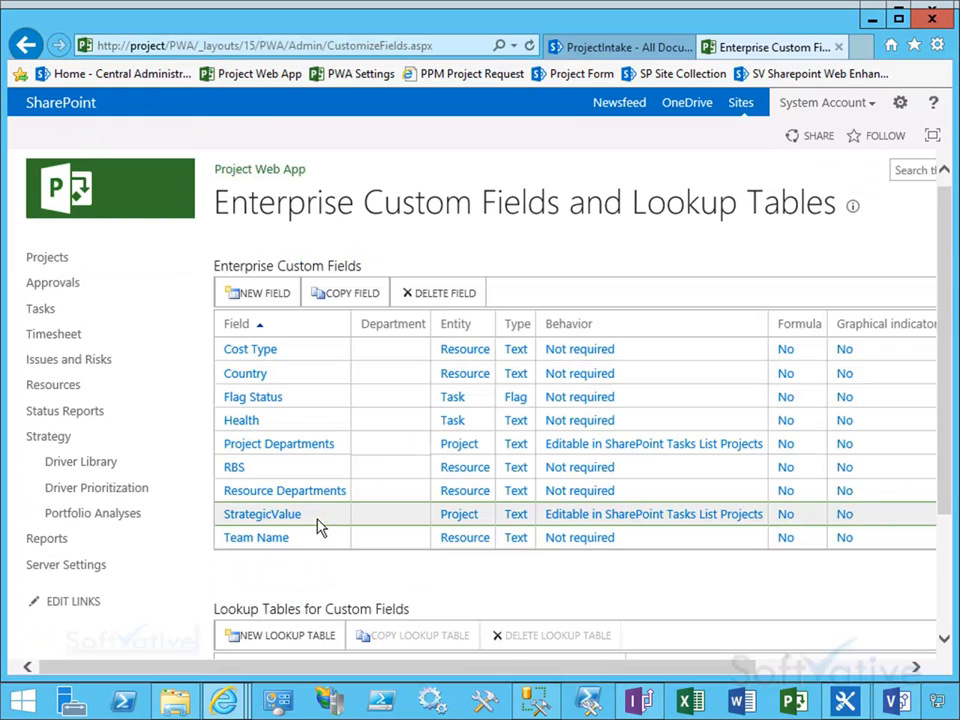
left_click_drag(946, 240, 945, 428)
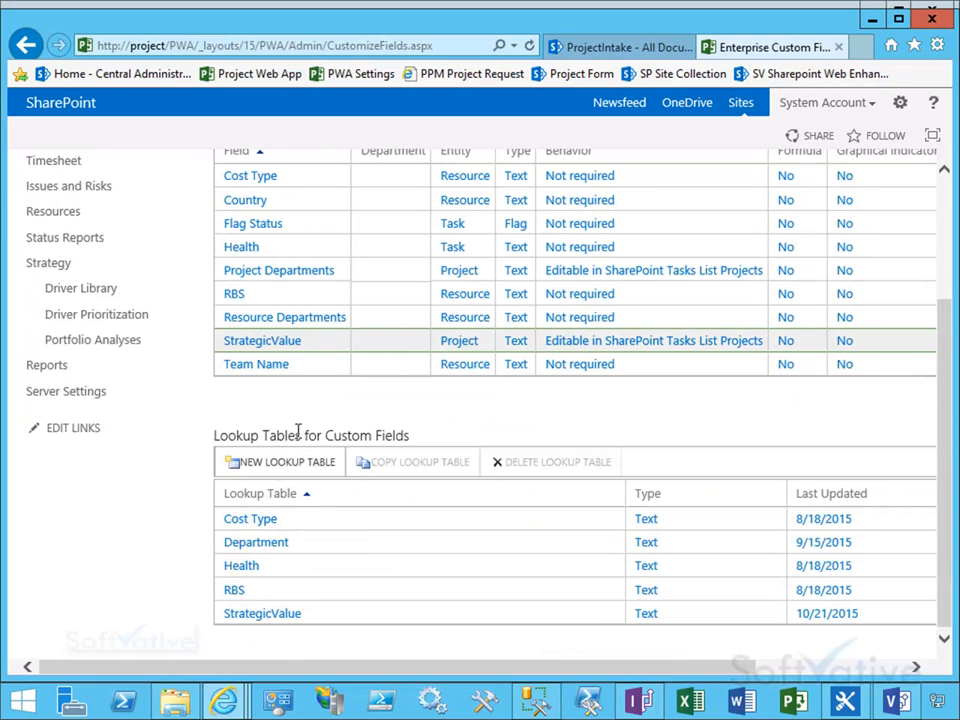
left_click(262, 614)
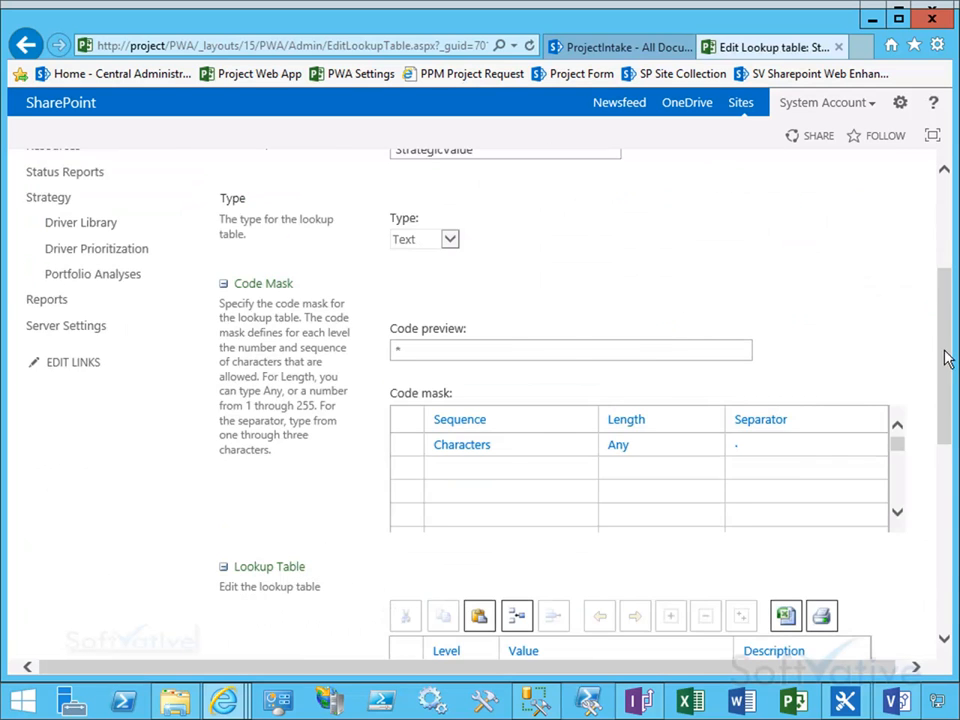
left_click_drag(945, 355, 929, 478)
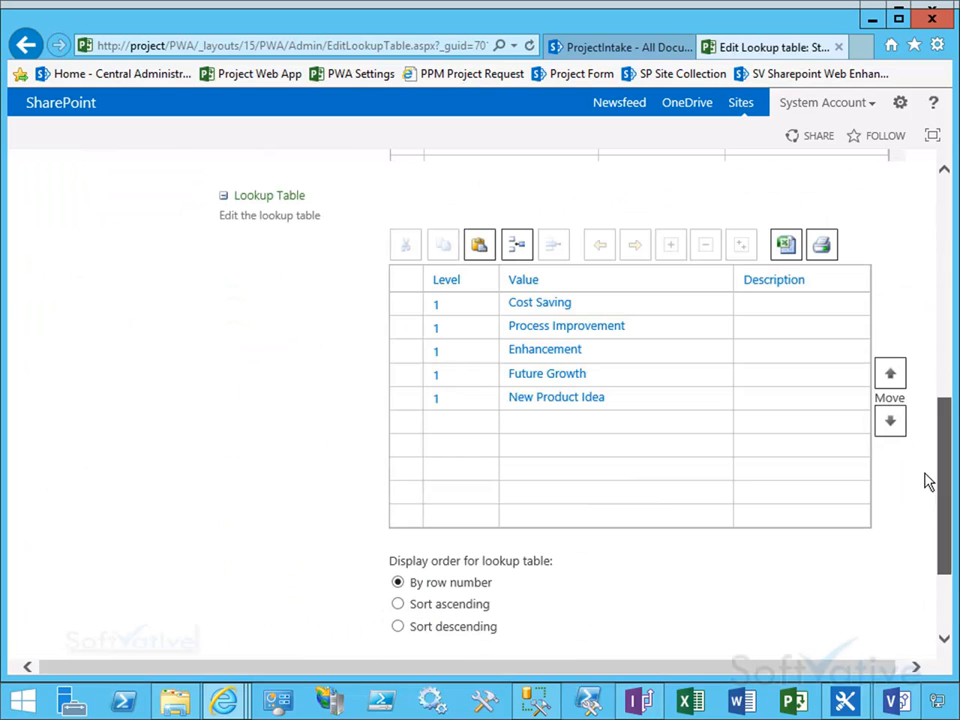
left_click(536, 425)
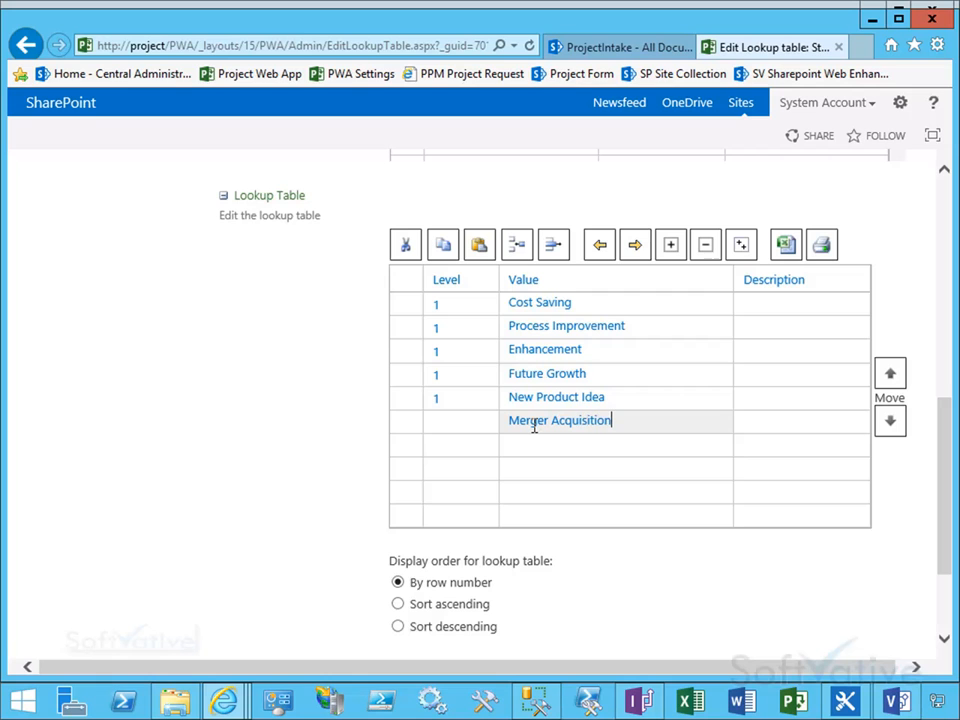
key("Tab")
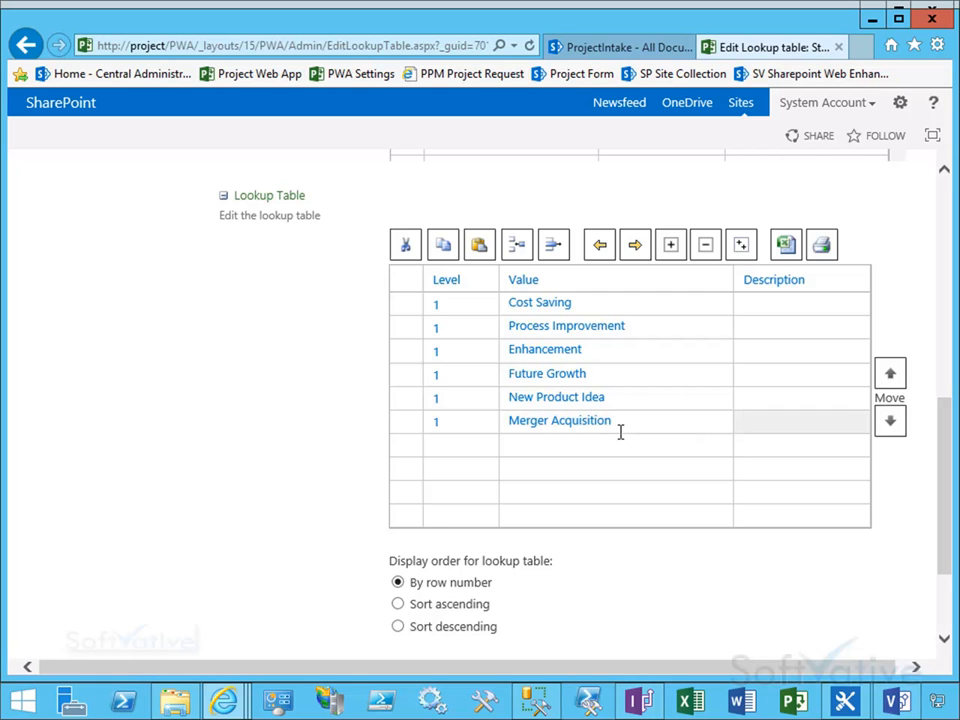
scroll(953, 480, "down", 3)
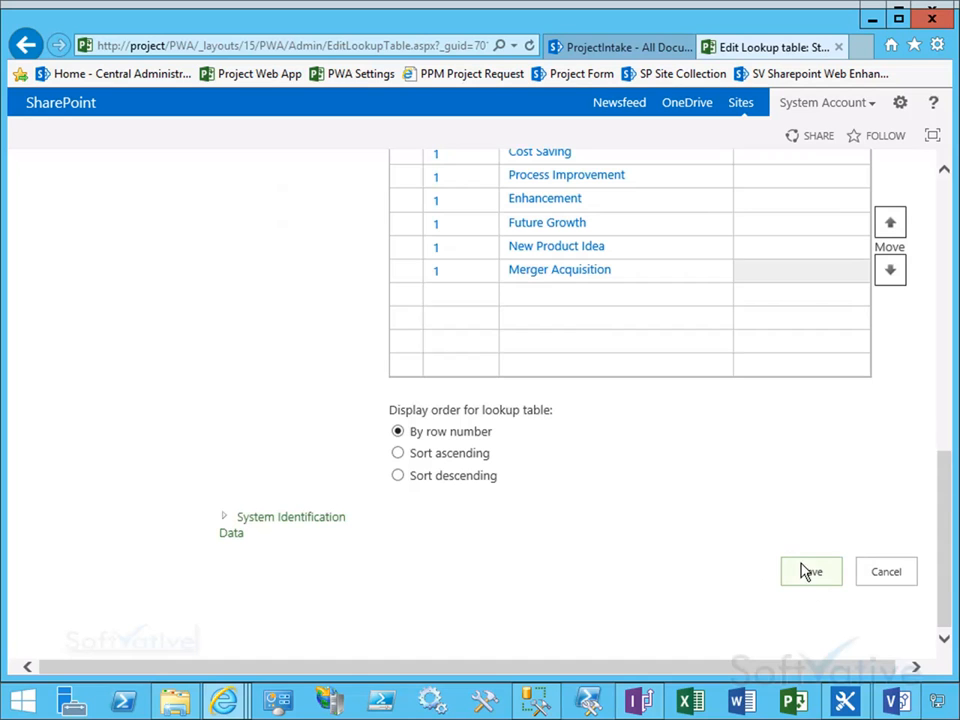
left_click(808, 574)
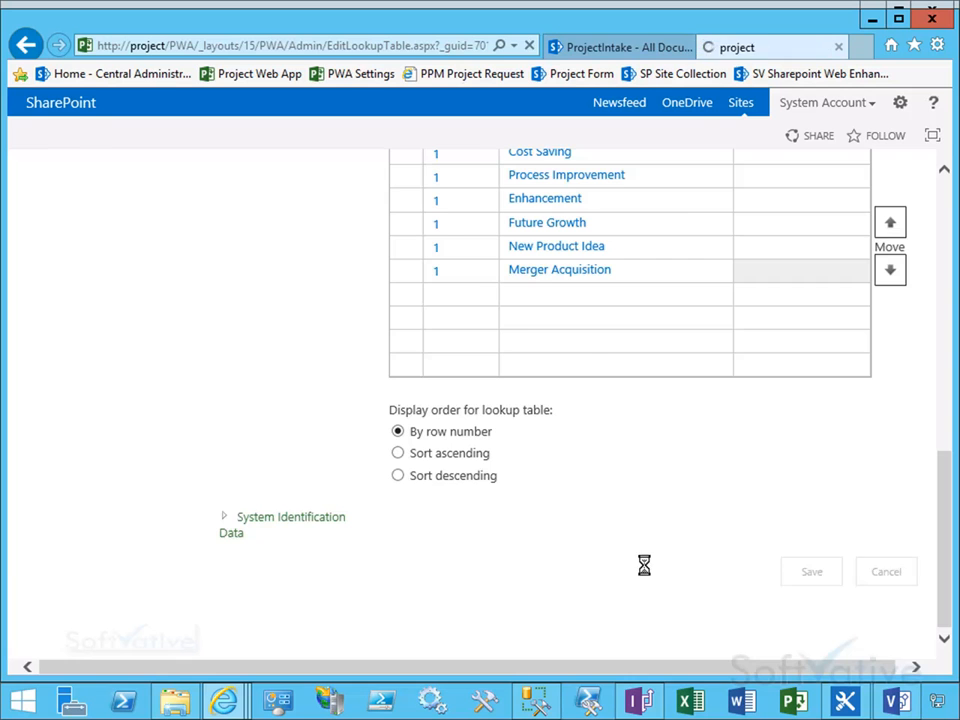
Step: Refresh the StrategicValue PWA LT list to check for the new lookup value
left_click(690, 47)
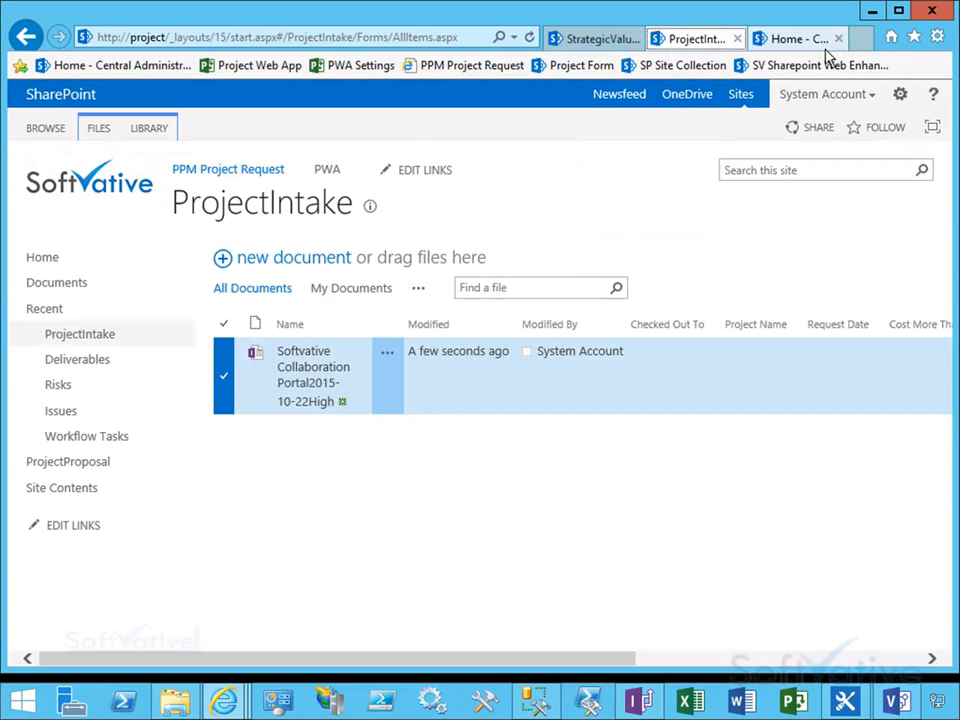
left_click(594, 42)
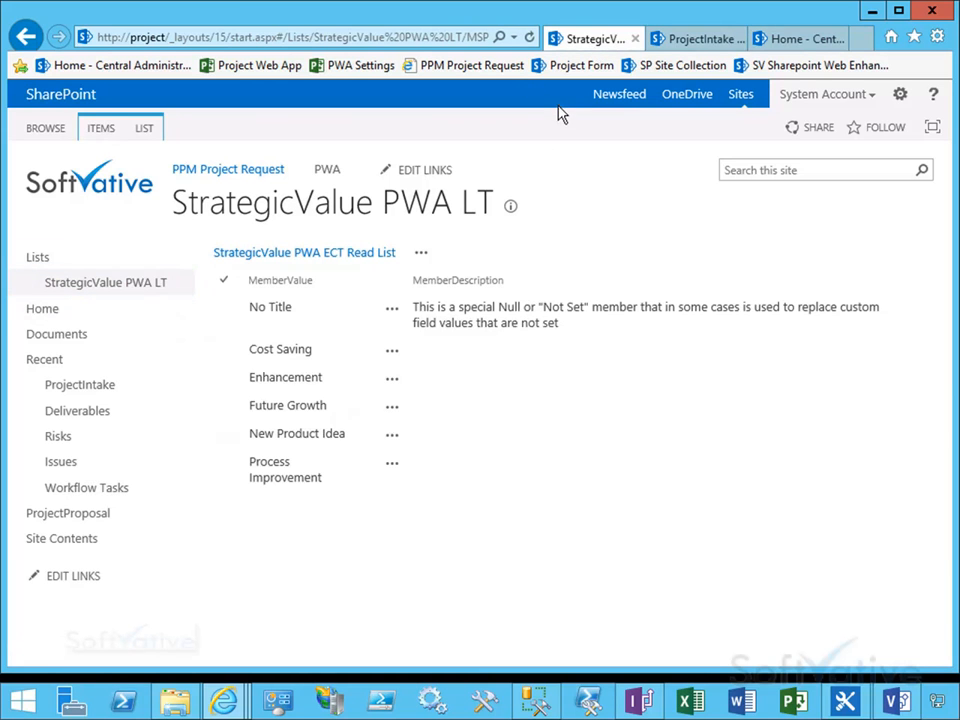
left_click(531, 40)
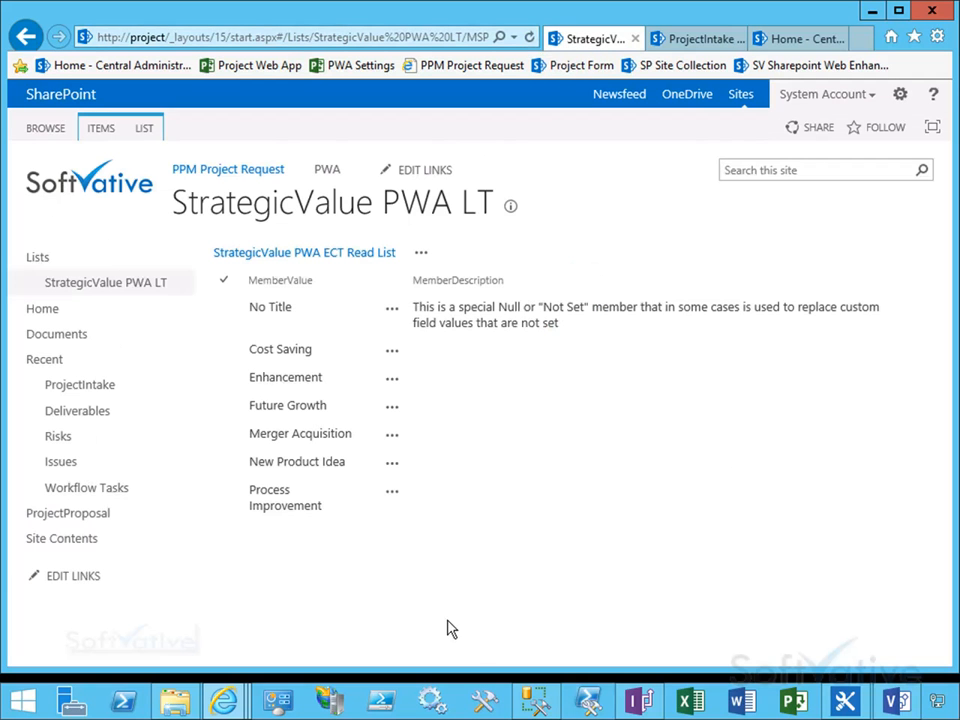
left_click_drag(235, 423, 428, 451)
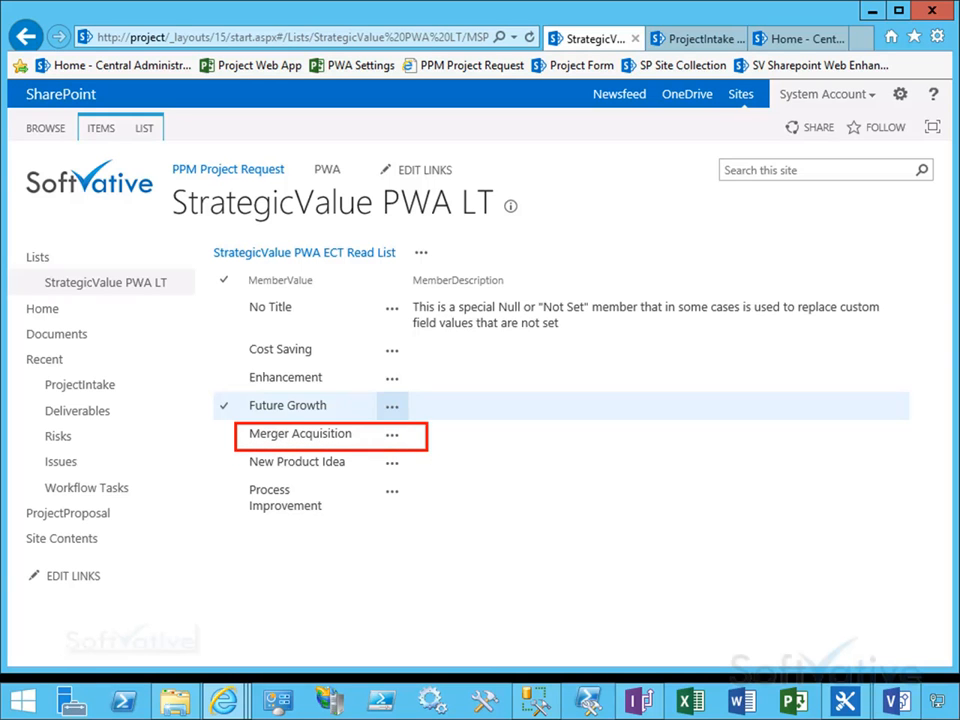
Step: Review the solution's process flowchart, focusing on the Create an External List step, then return to the browser
key("Escape")
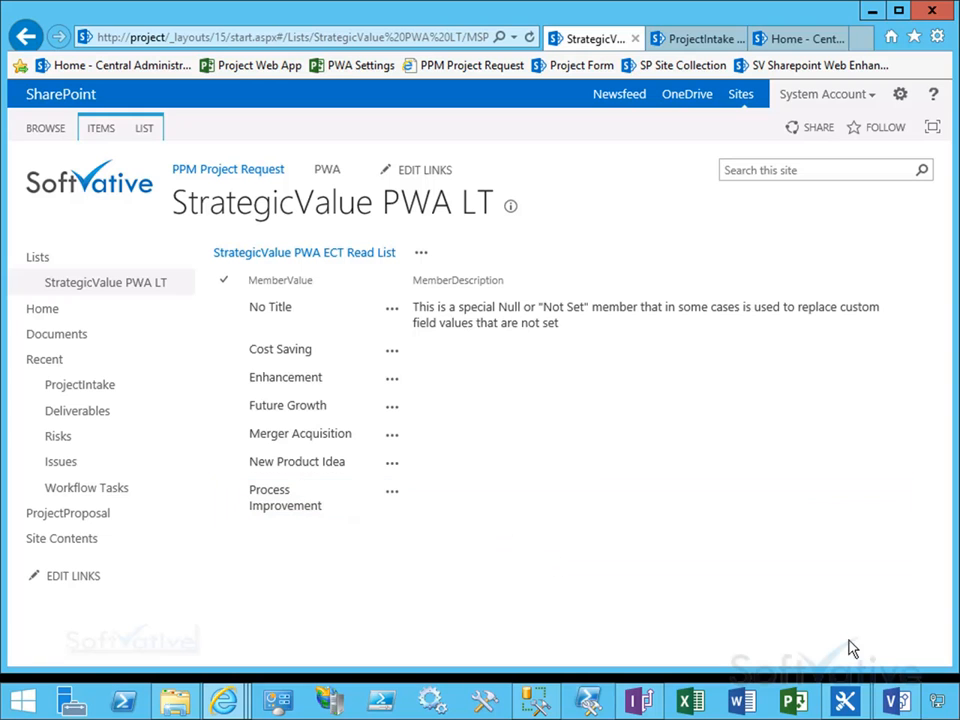
left_click(897, 701)
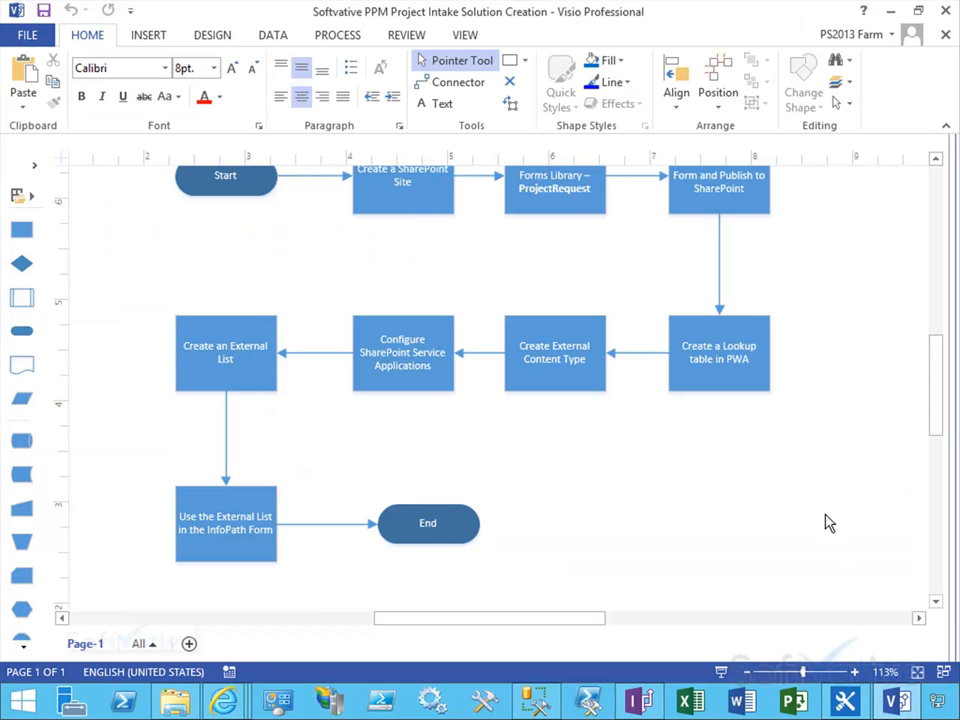
key("ctrl+2")
left_click_drag(146, 297, 302, 398)
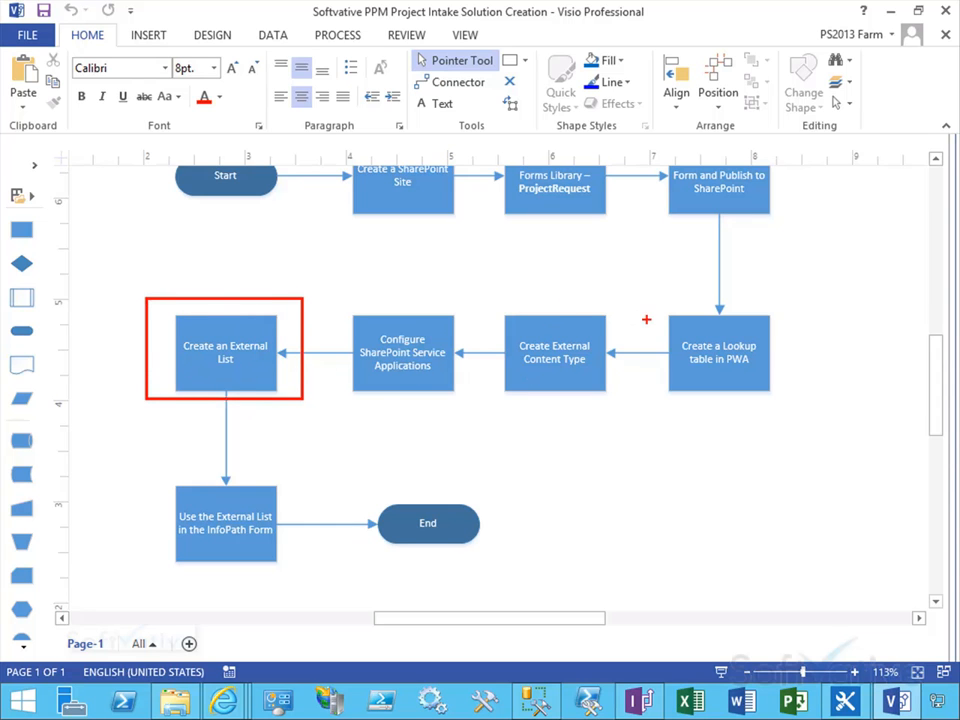
mouse_move(632, 320)
left_mouse_down()
mouse_move(300, 302)
mouse_move(291, 335)
left_mouse_up()
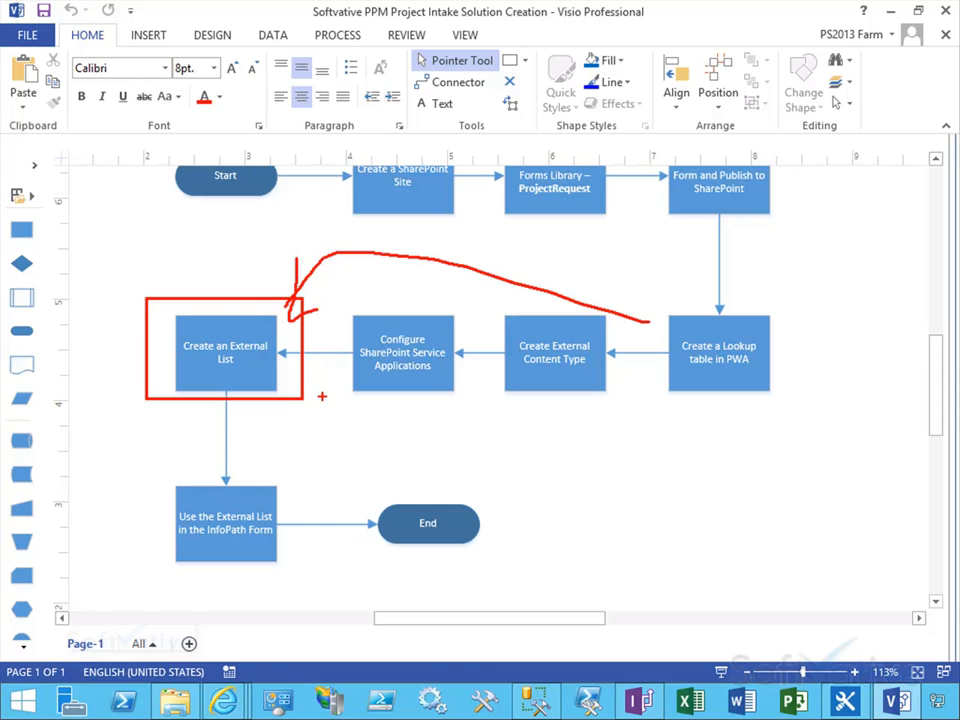
key("Escape")
left_click(219, 519)
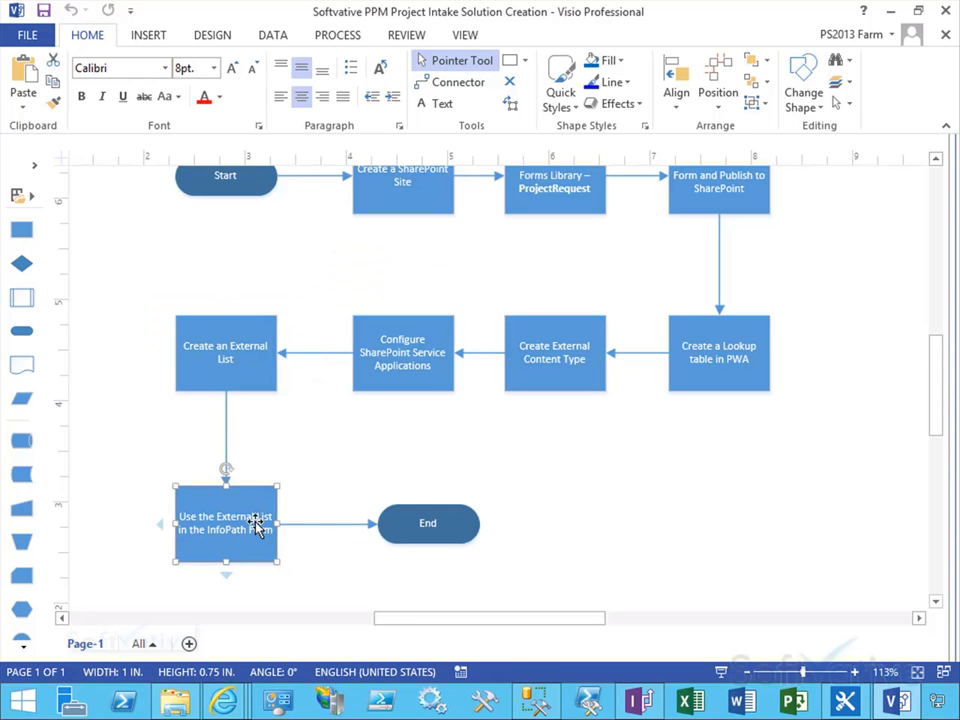
left_click(893, 14)
left_click(223, 405)
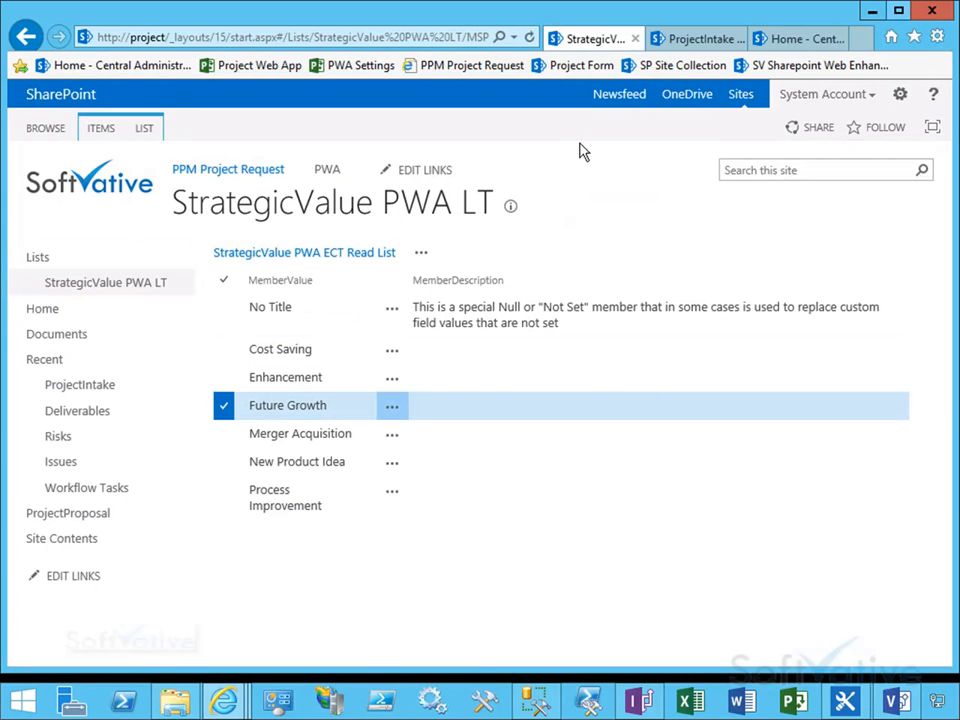
Step: Open the InfoPath project request form design and add a text box in the empty last row under PMO Input
left_click(669, 37)
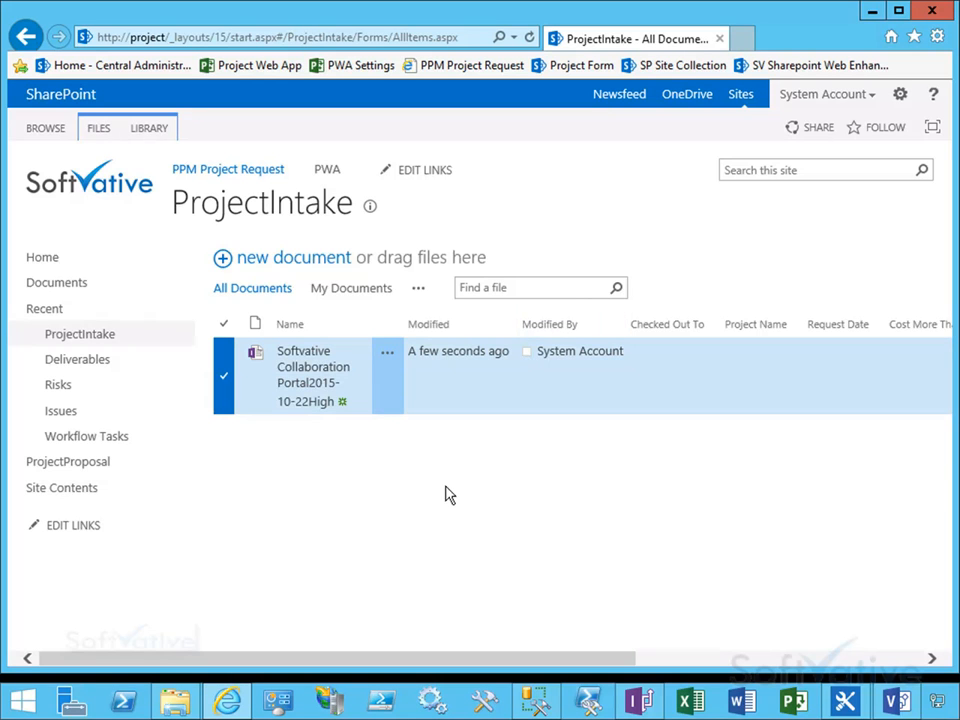
left_click(641, 700)
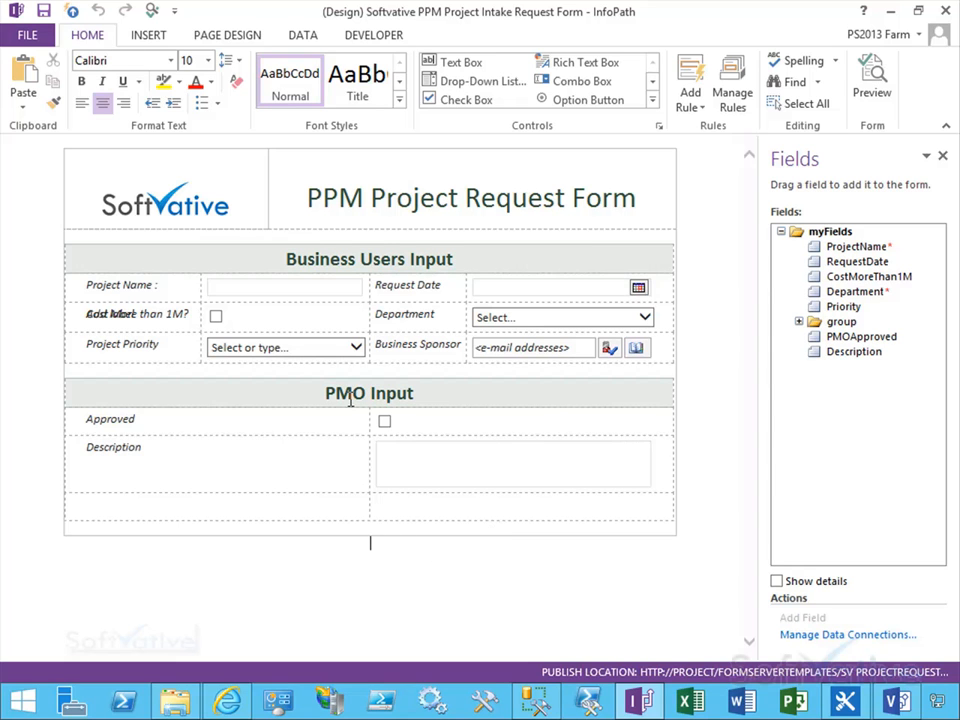
left_click(305, 501)
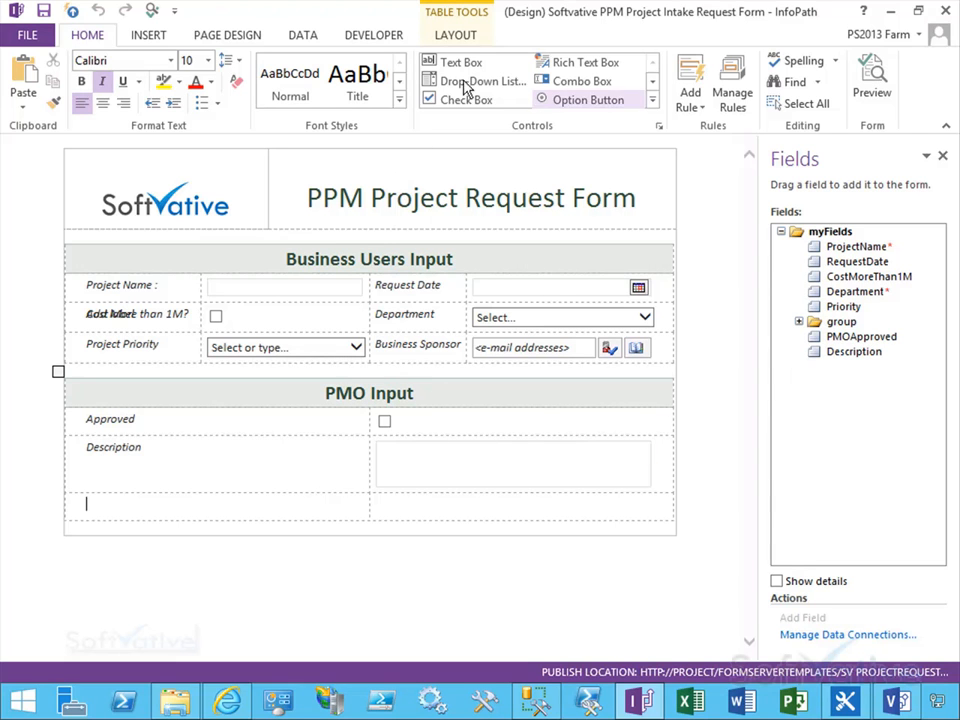
left_click(443, 64)
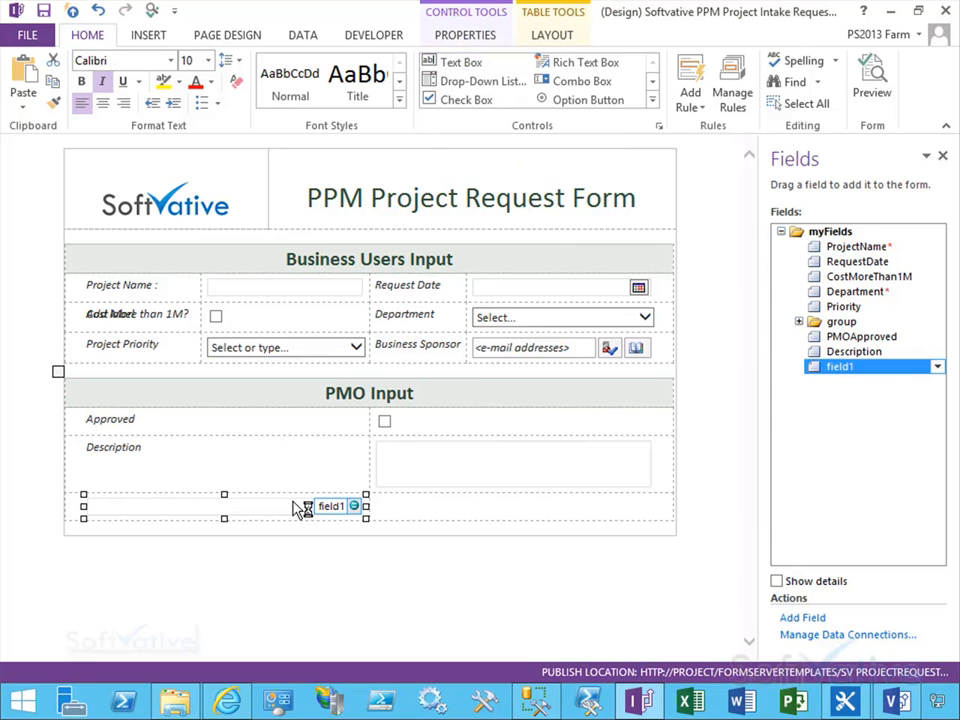
left_click_drag(421, 503, 594, 512)
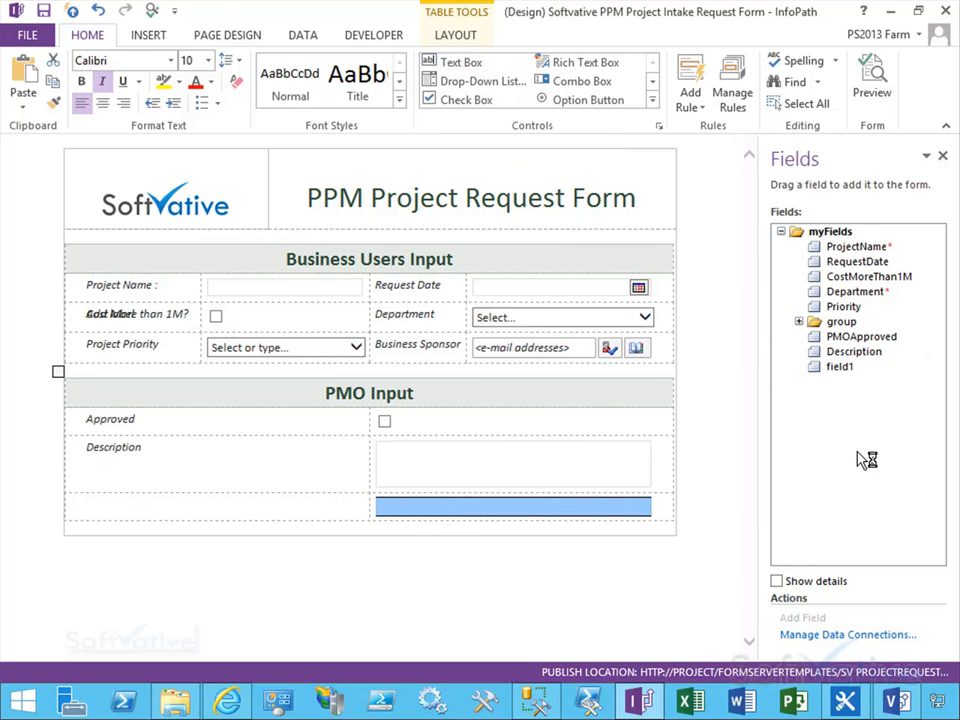
Step: Rename the new field to StrategicValue and paste that name as the row's label
double_click(843, 367)
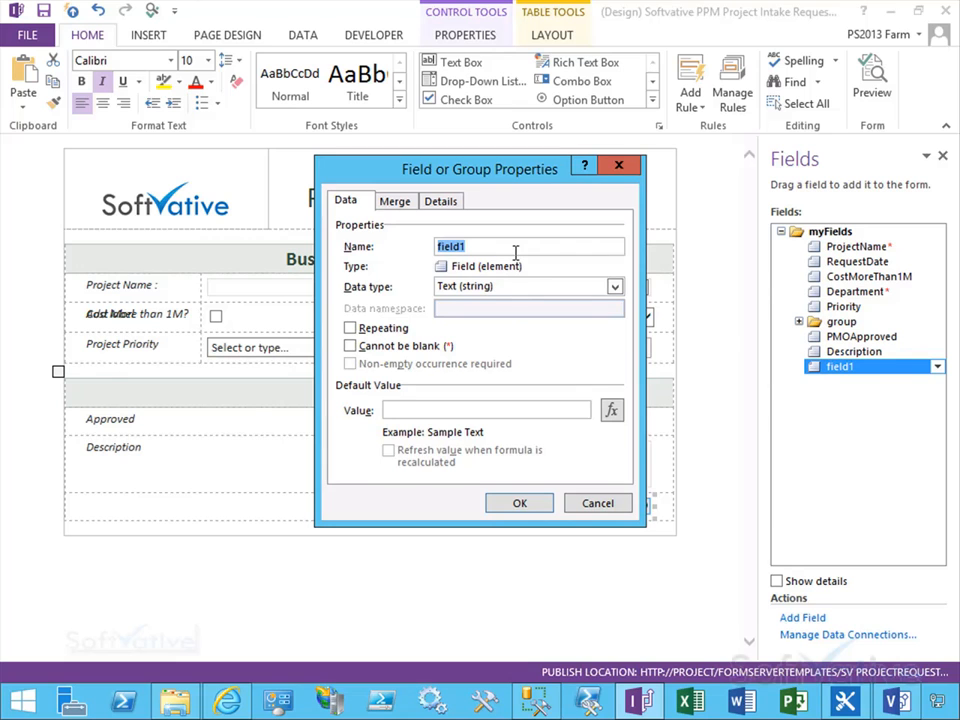
type("StrategicValue")
double_click(513, 252)
key("ctrl+c")
left_click(540, 504)
left_click(463, 540)
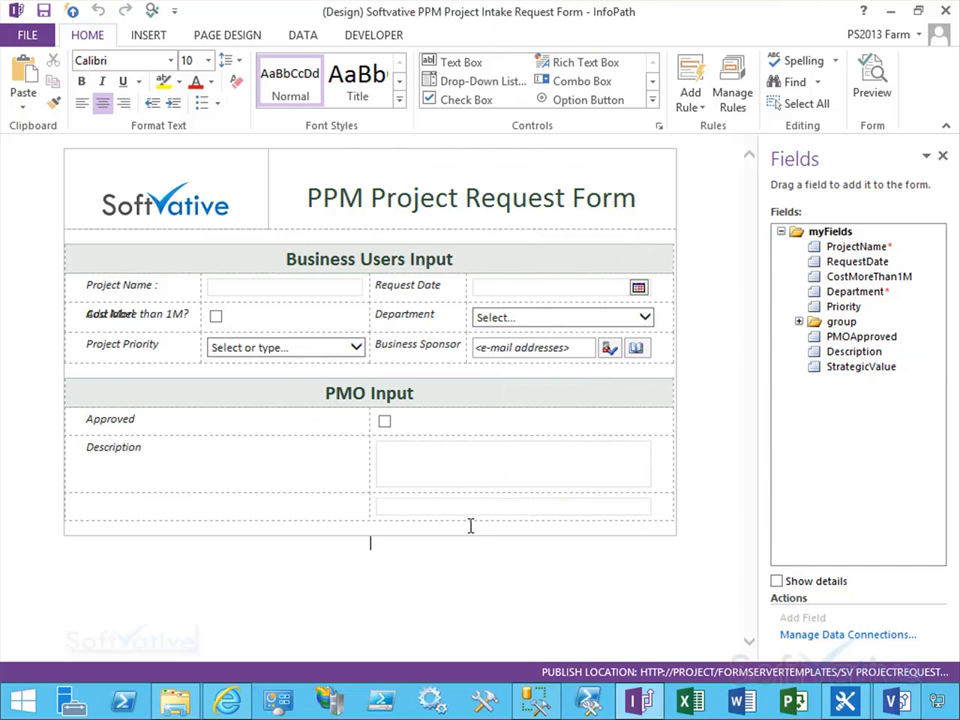
left_click(289, 510)
key("ctrl+v")
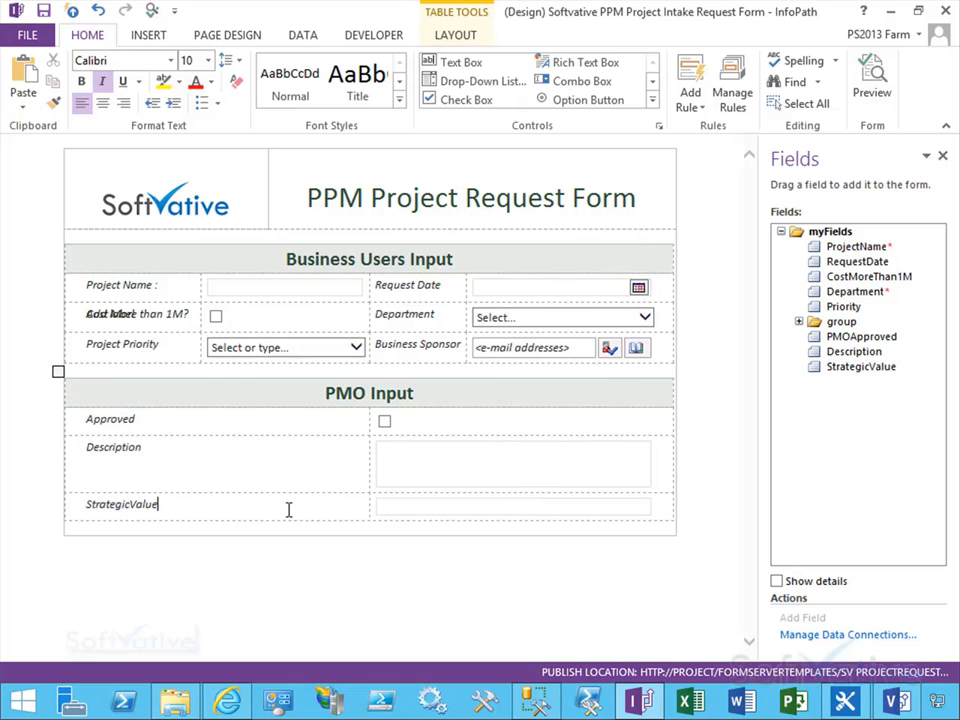
Step: Change the StrategicValue text box into a Drop-Down List Box
left_click(422, 512)
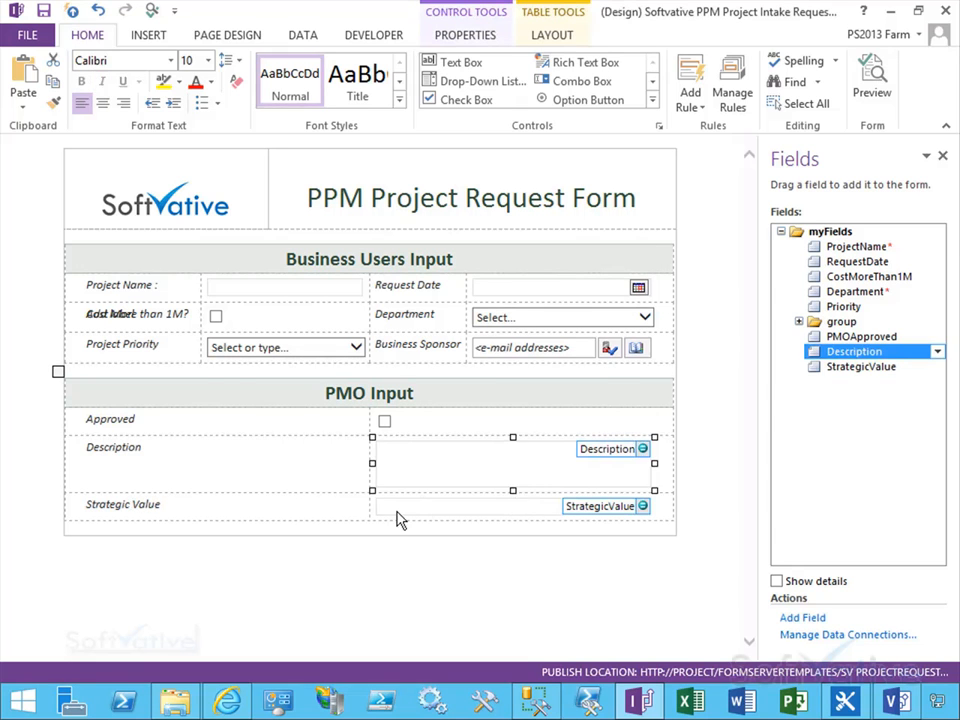
right_click(398, 514)
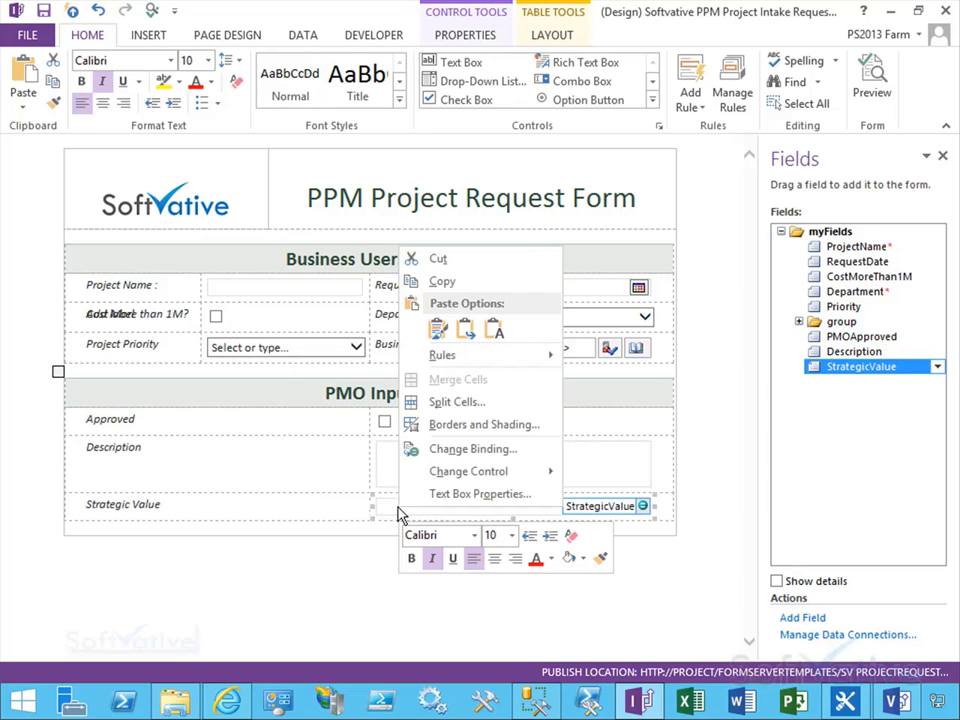
mouse_move(488, 474)
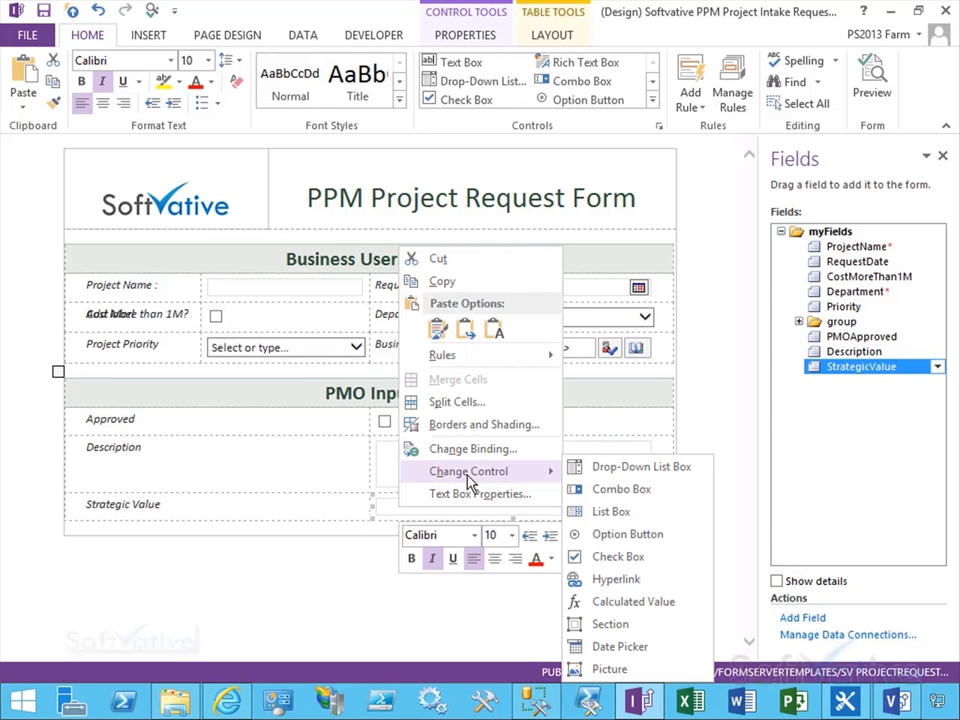
left_click(642, 470)
left_click(555, 558)
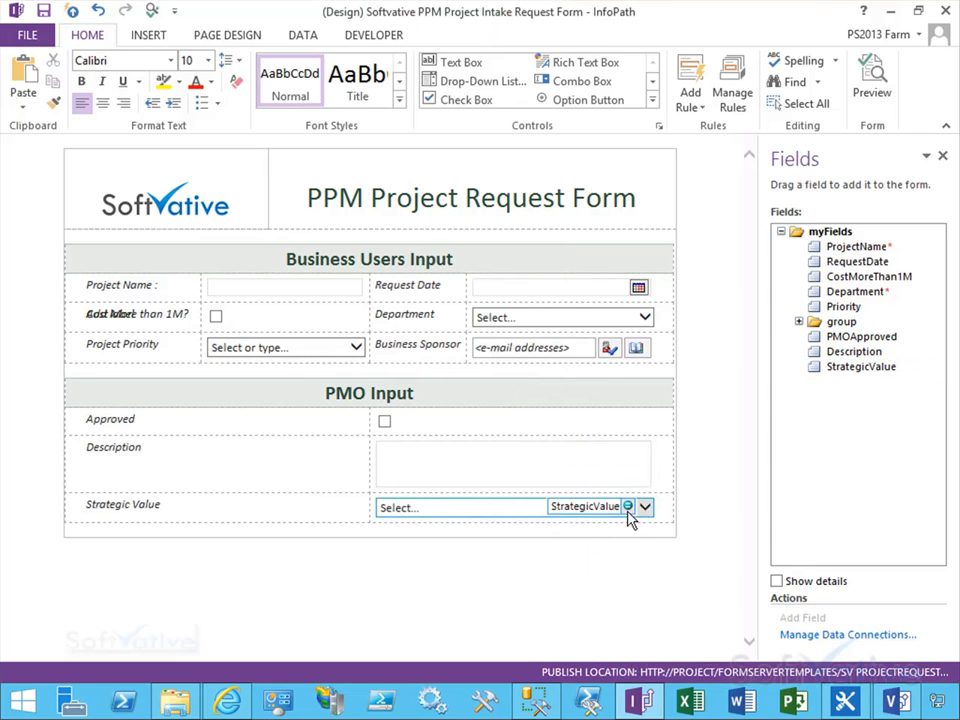
Step: Set the drop-down list's choices to come from an external data source in its properties
left_click(417, 517)
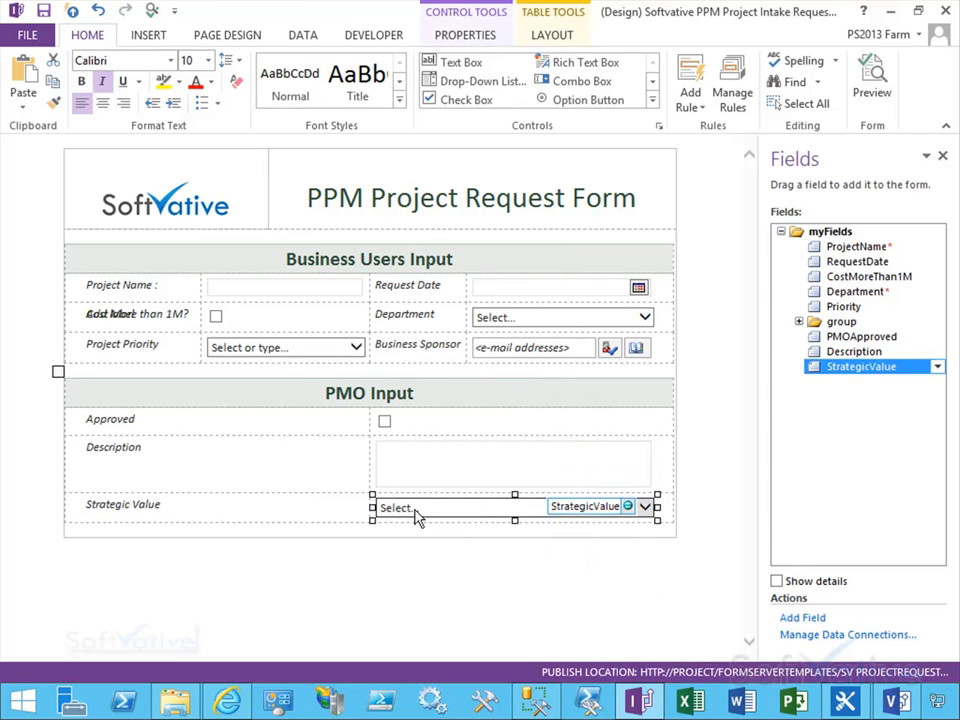
right_click(417, 517)
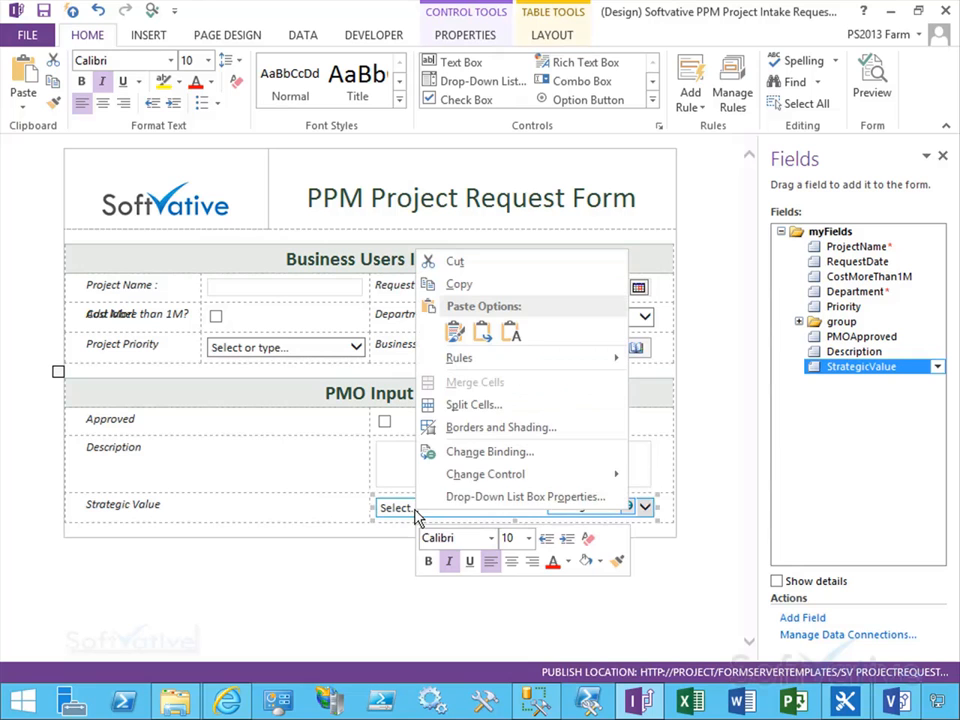
left_click(543, 497)
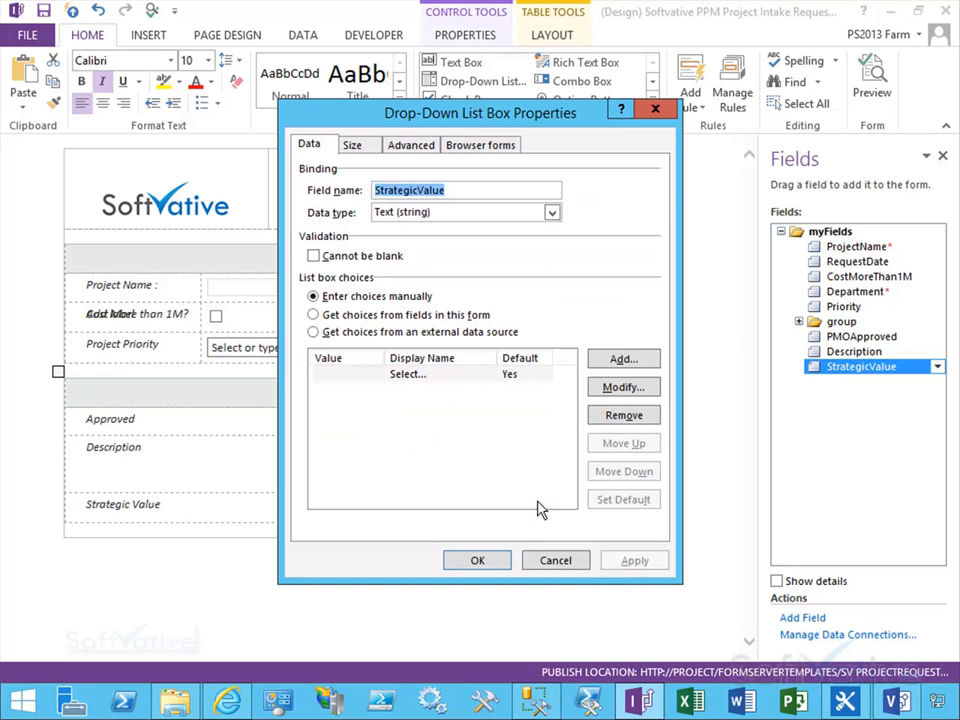
left_click(326, 332)
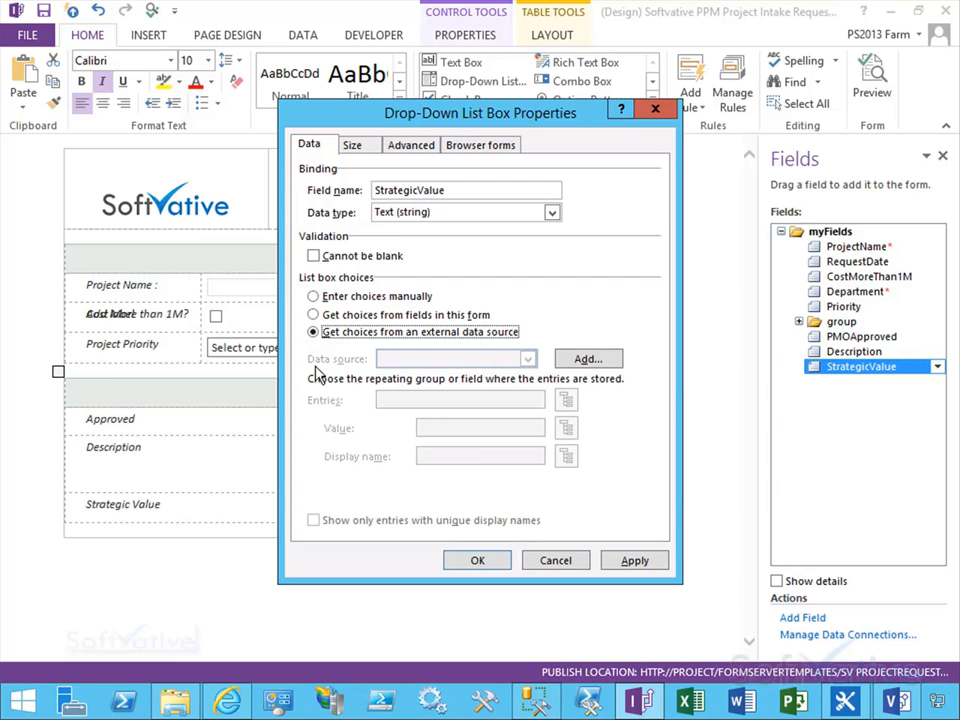
left_click(588, 361)
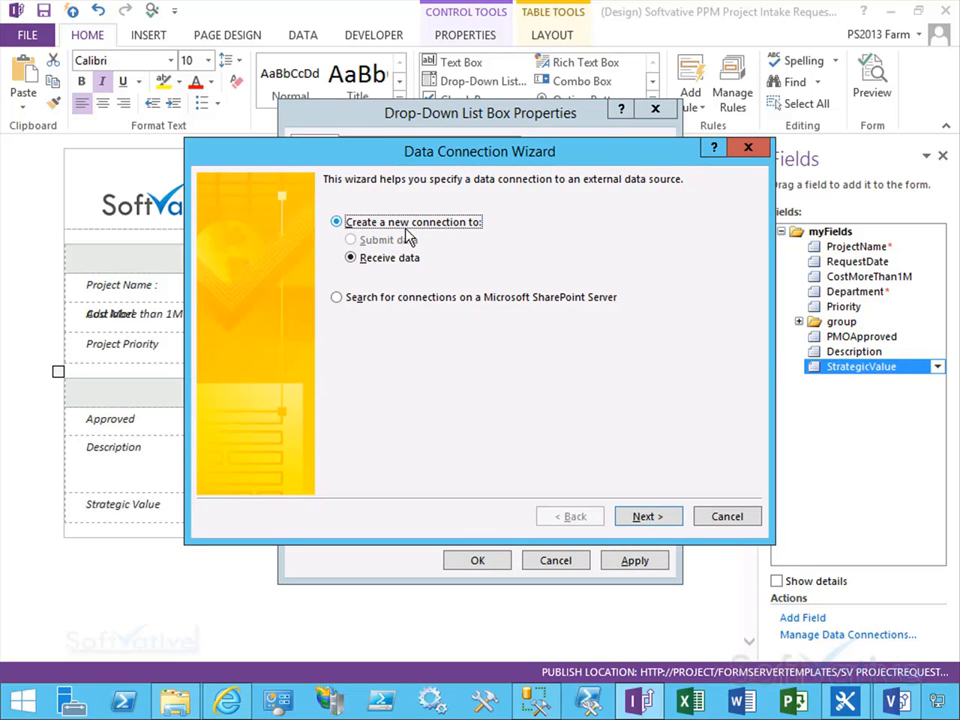
left_click(646, 517)
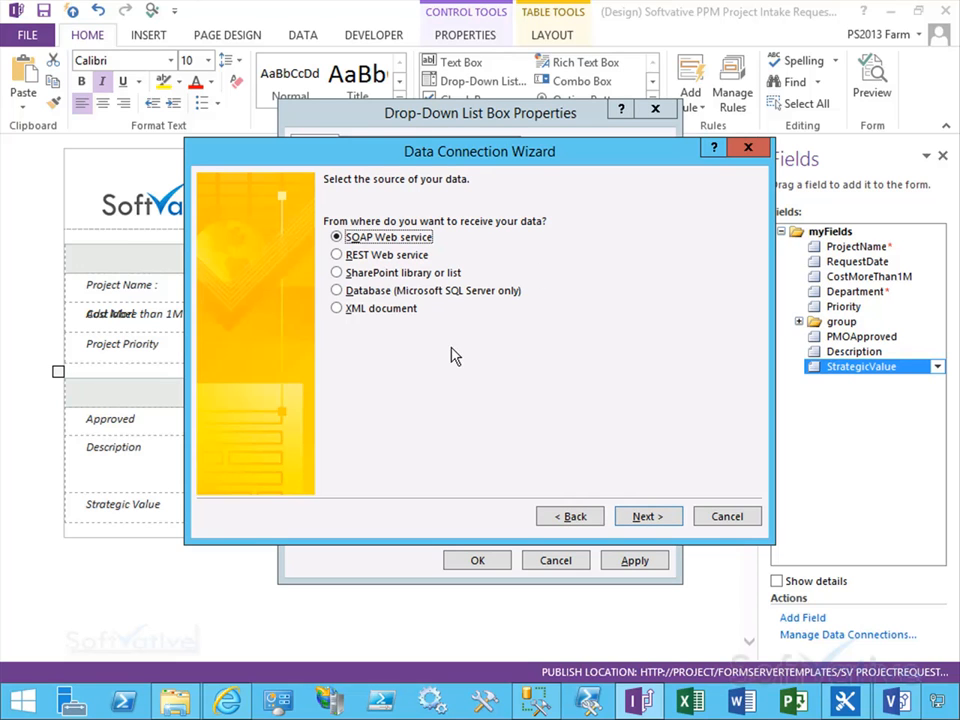
left_click(337, 273)
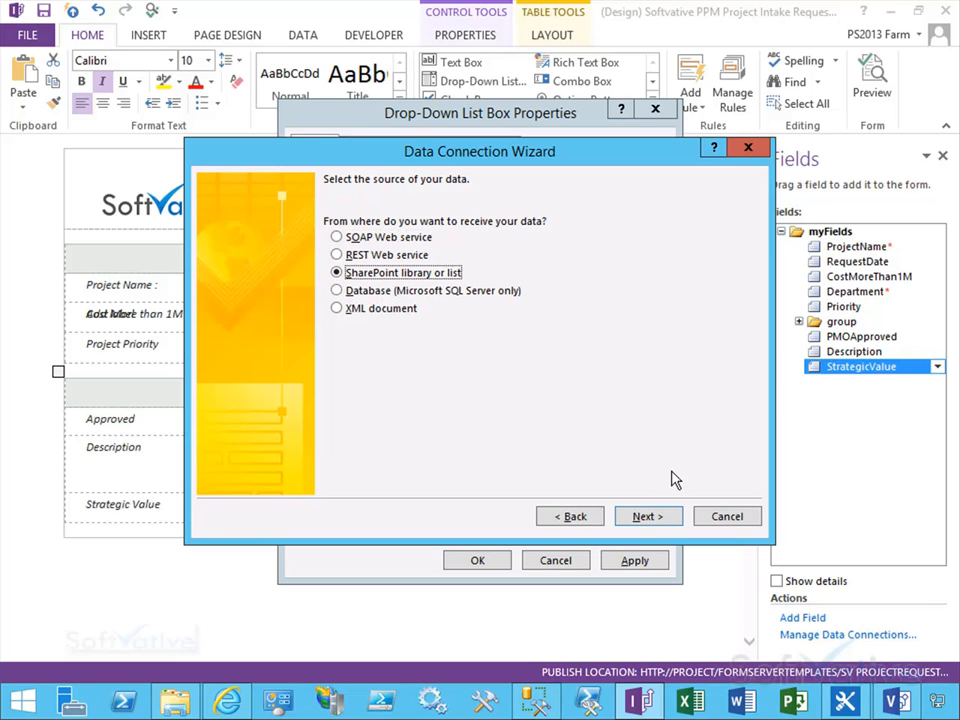
left_click(644, 516)
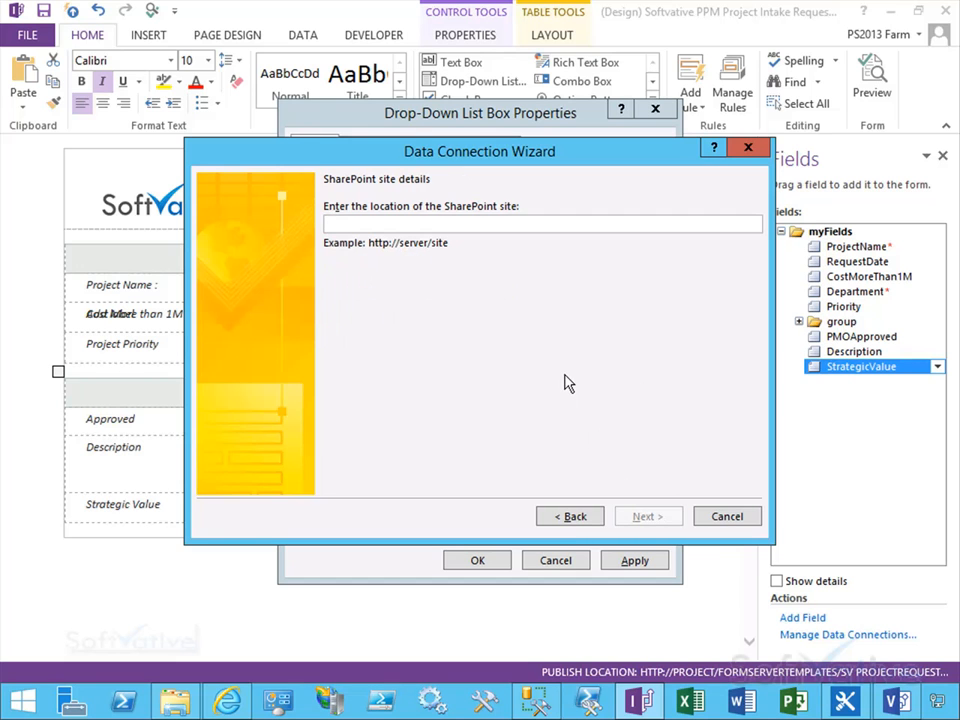
type("http://project")
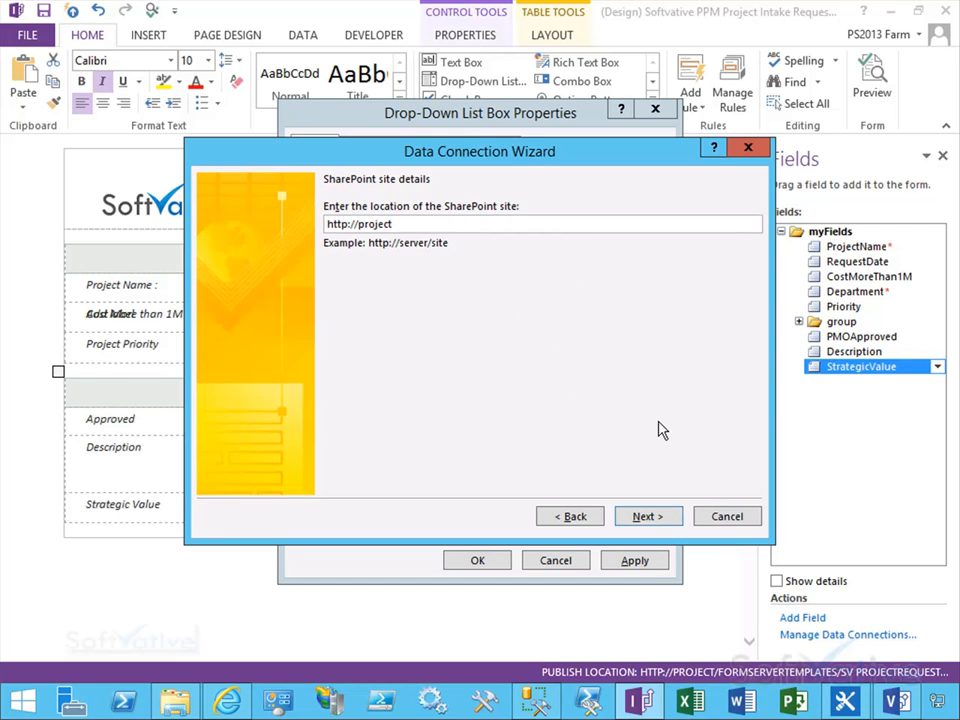
left_click(648, 517)
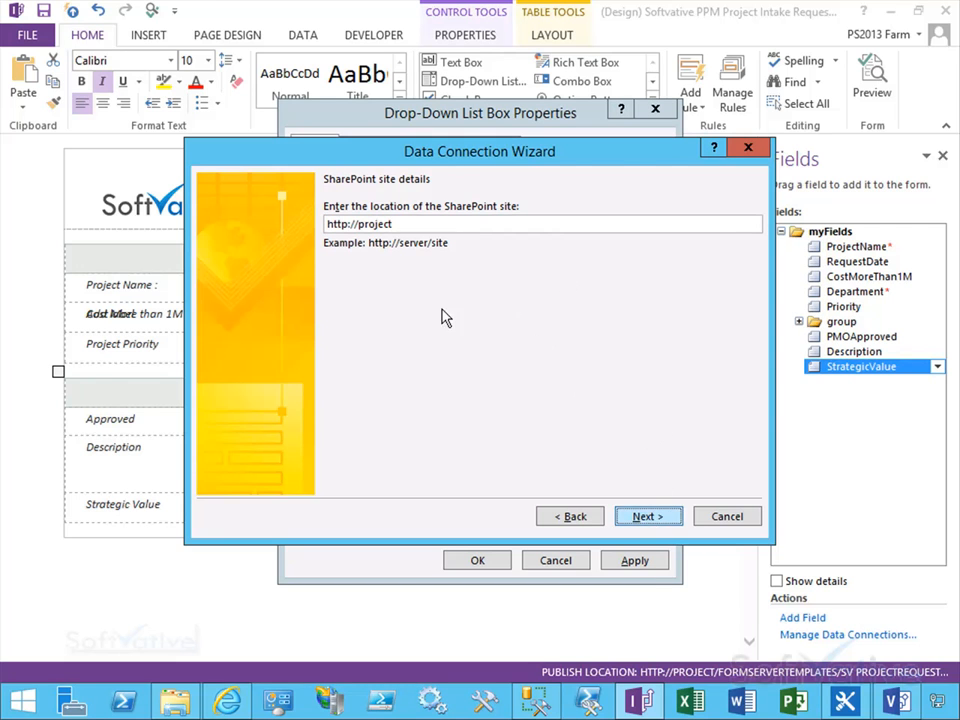
Step: Choose the StrategicValue PWA LT list as the connection's source
scroll(352, 392, "down", 2)
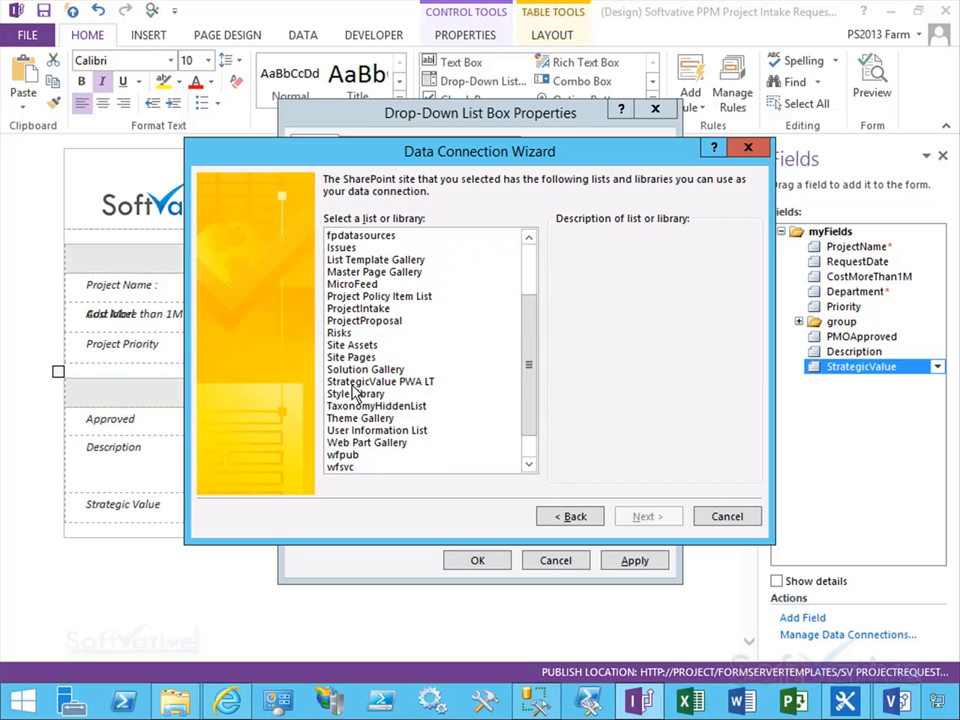
left_click(355, 383)
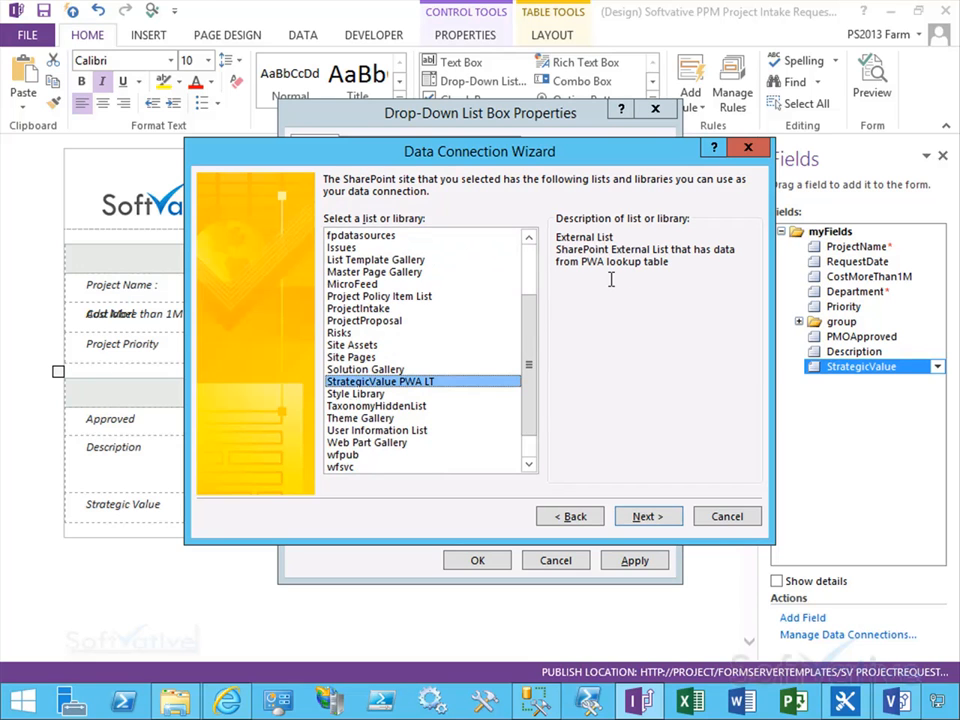
left_click(658, 518)
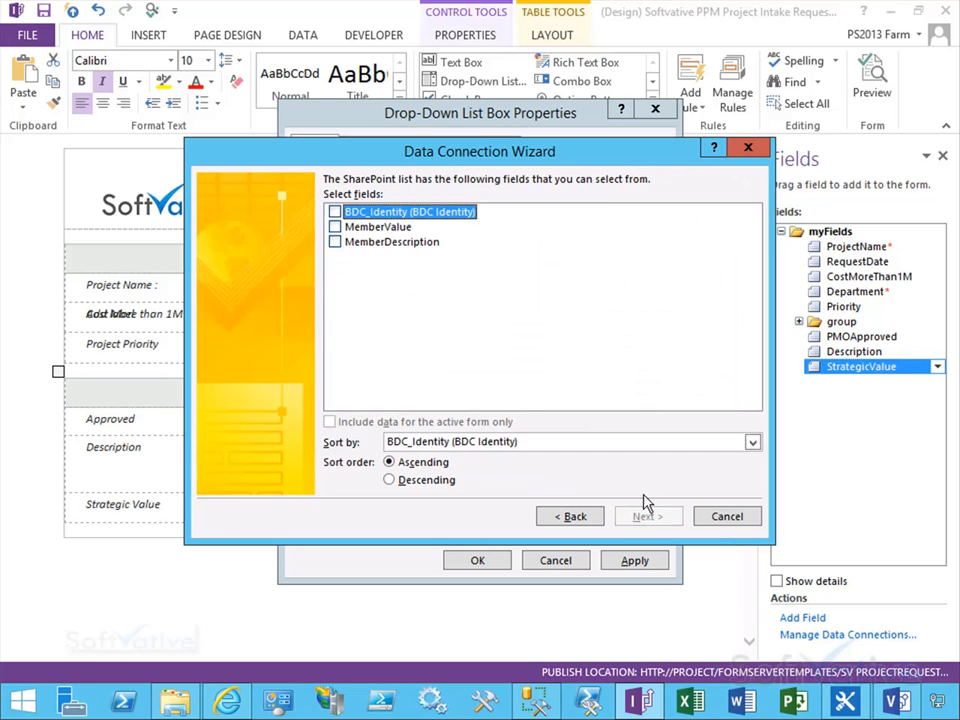
Step: Select the MemberValue field for the list data and sort the entries by MemberValue
left_click(335, 227)
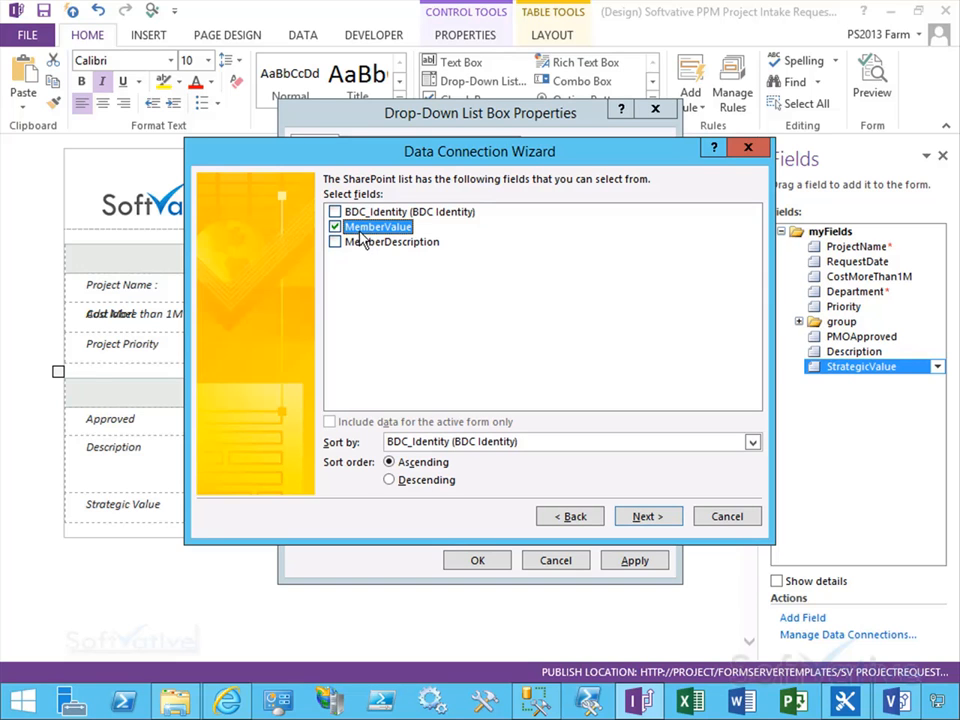
left_click(495, 443)
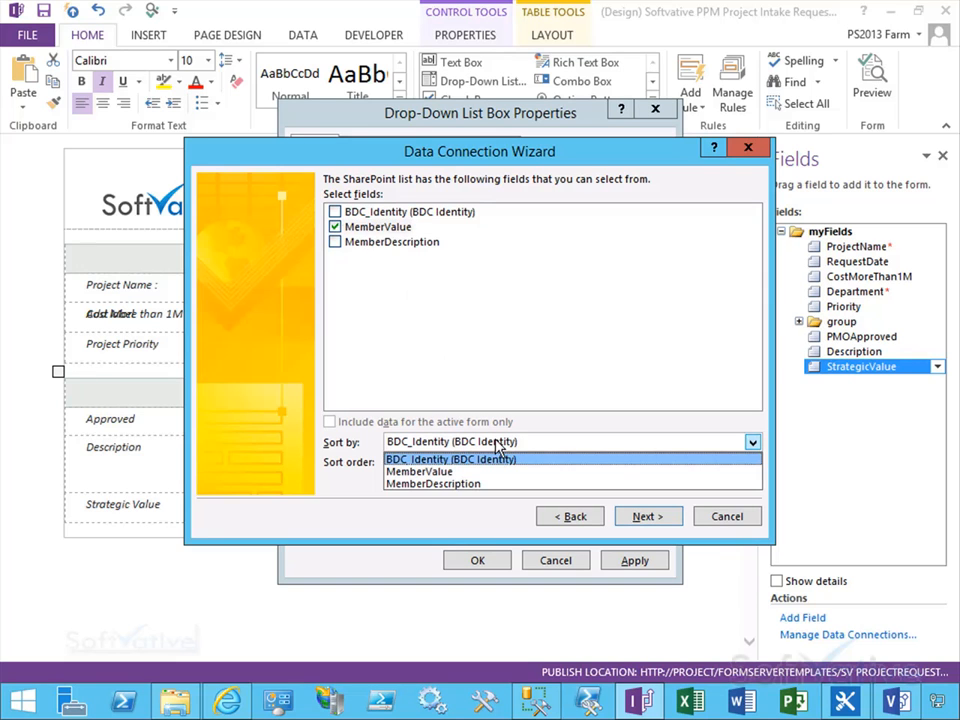
left_click(420, 471)
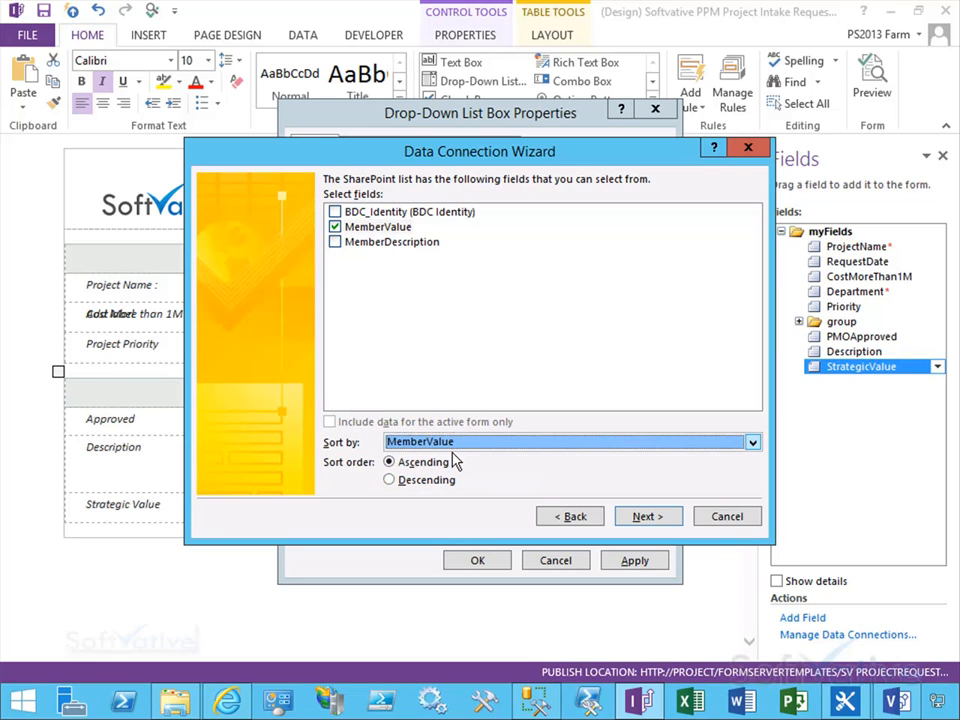
left_click(647, 517)
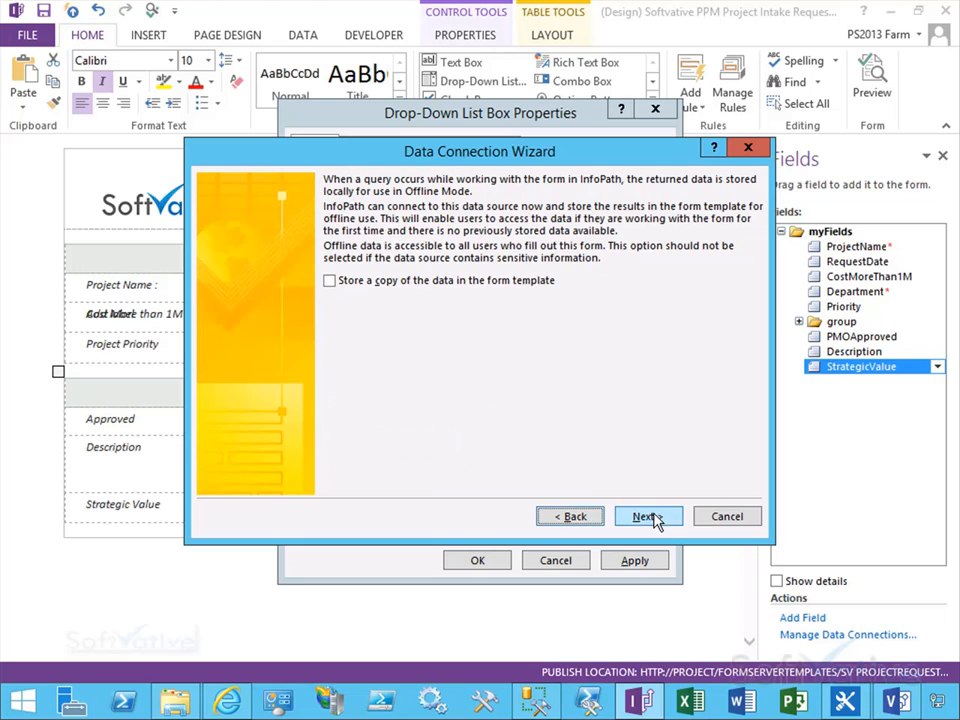
Step: Store a copy of the list data in the form template, finish the connection and apply the drop-down properties
left_click(330, 281)
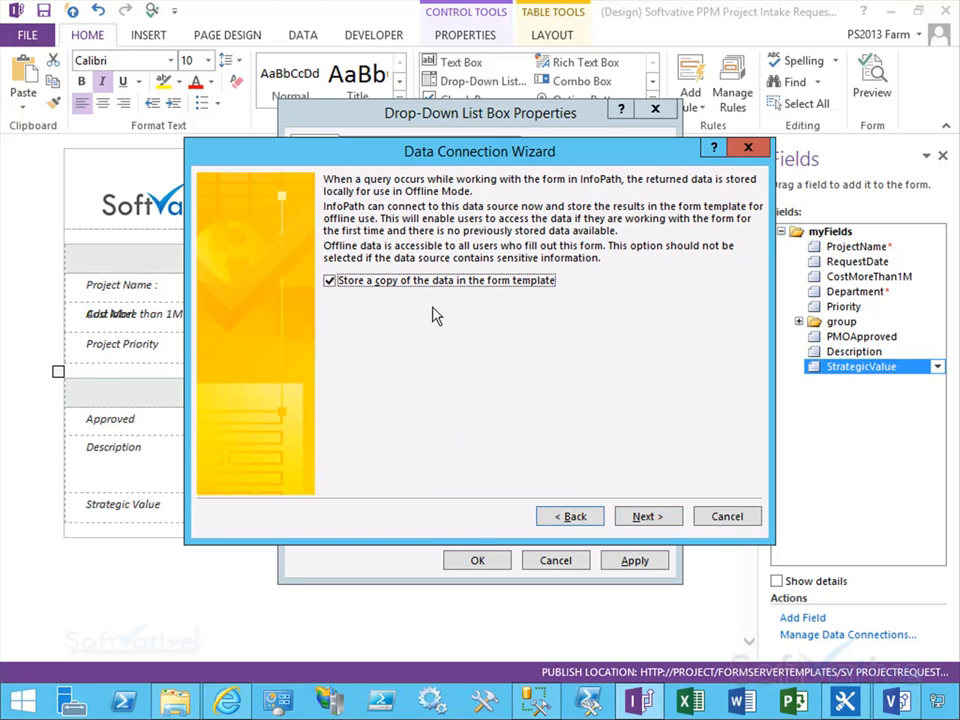
left_click(645, 516)
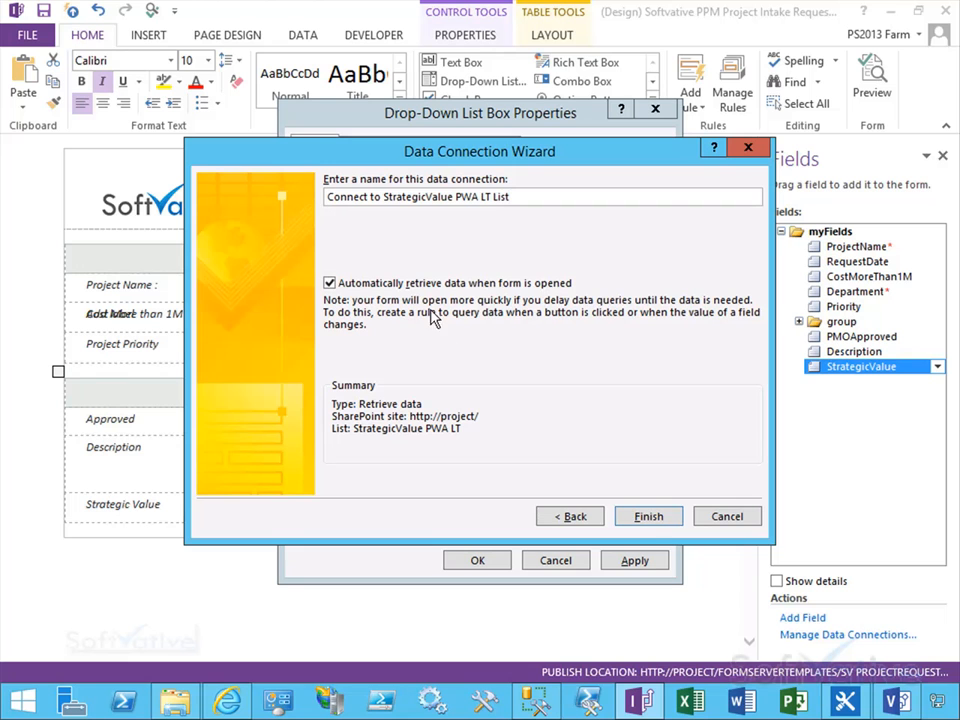
left_click(648, 517)
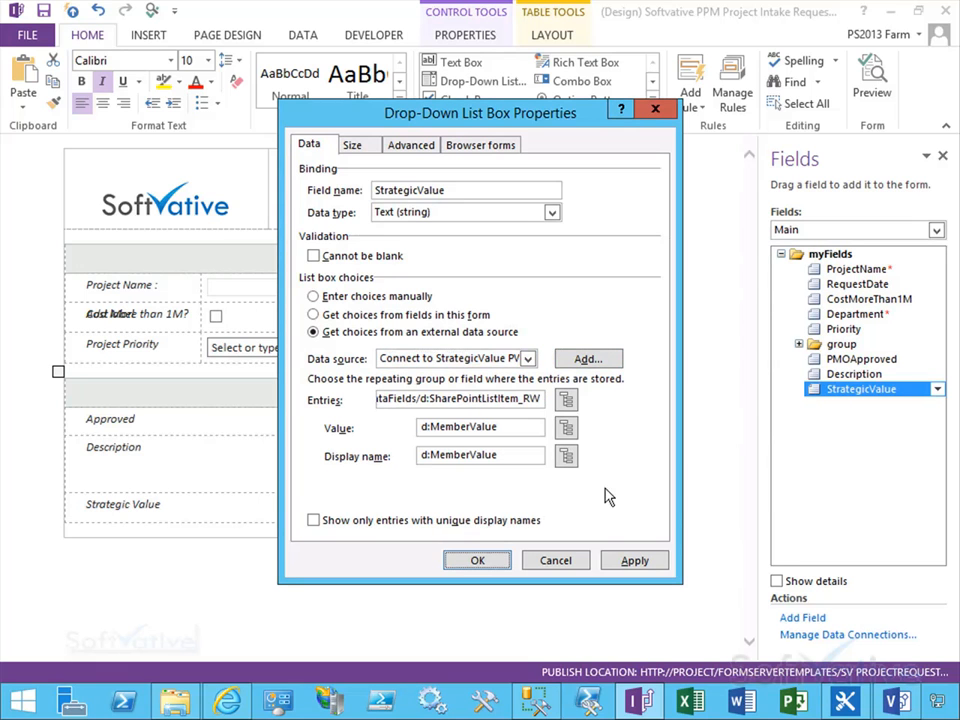
left_click(640, 562)
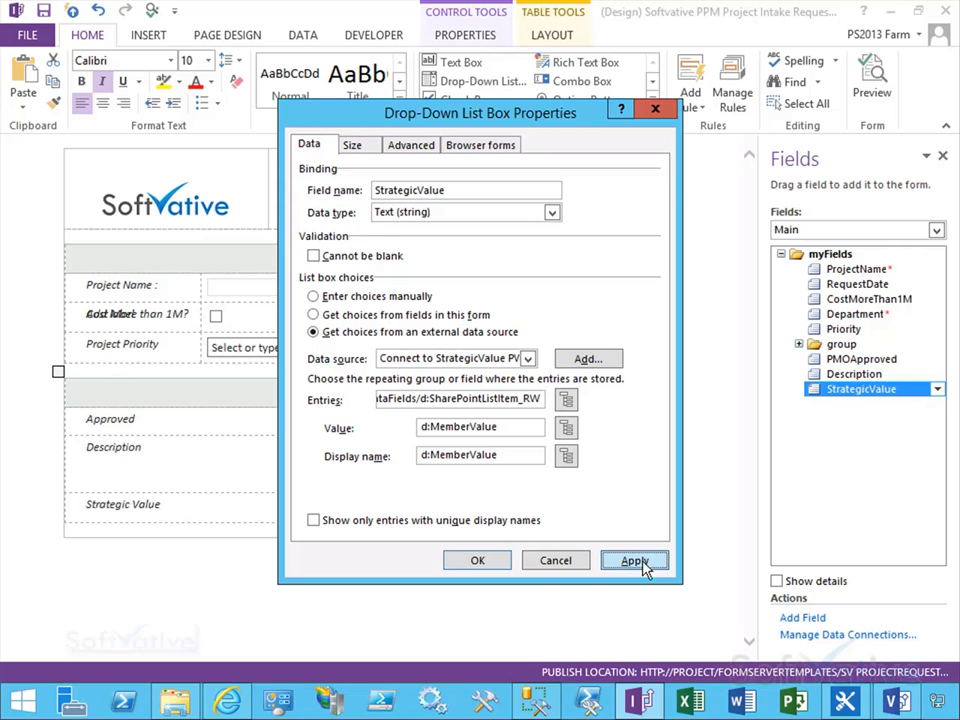
left_click(477, 561)
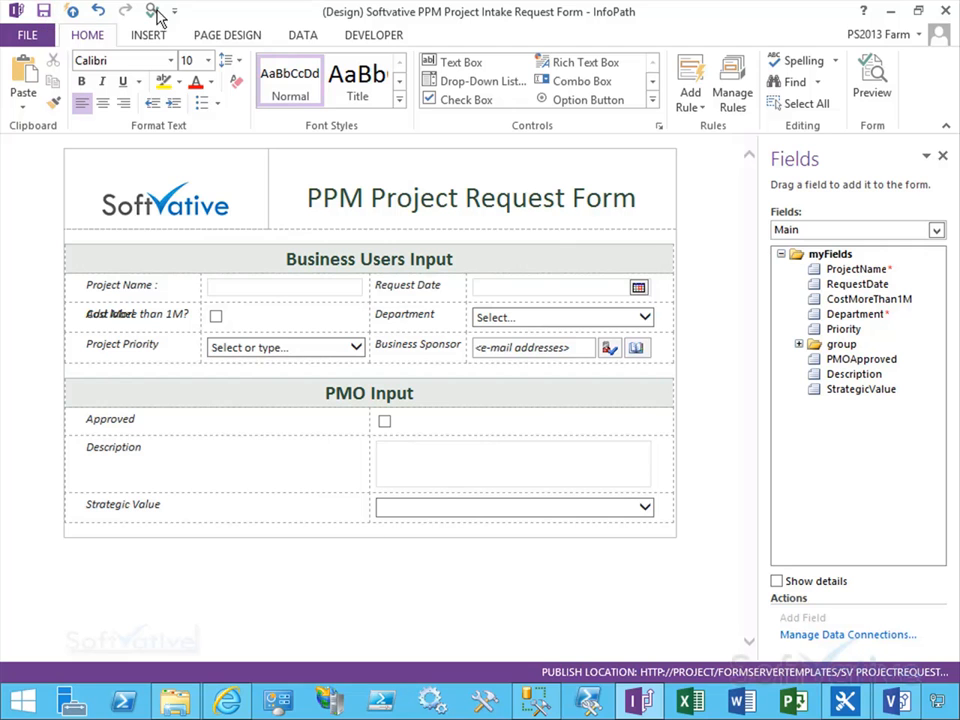
Step: Preview the form and check the choices offered in the Strategic Value drop-down
left_click(884, 84)
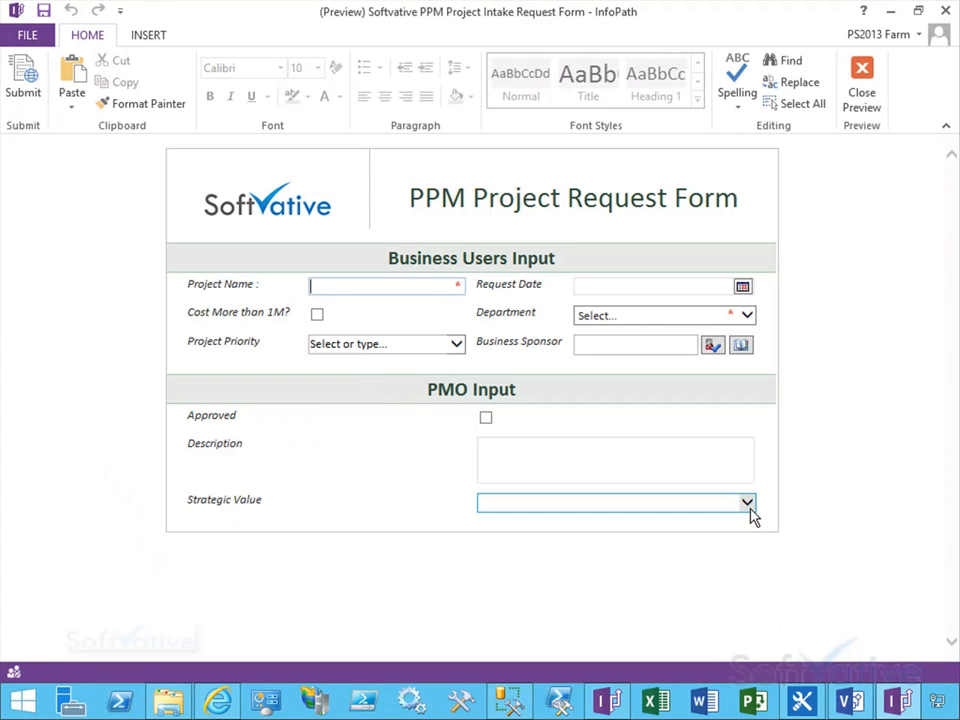
left_click(750, 510)
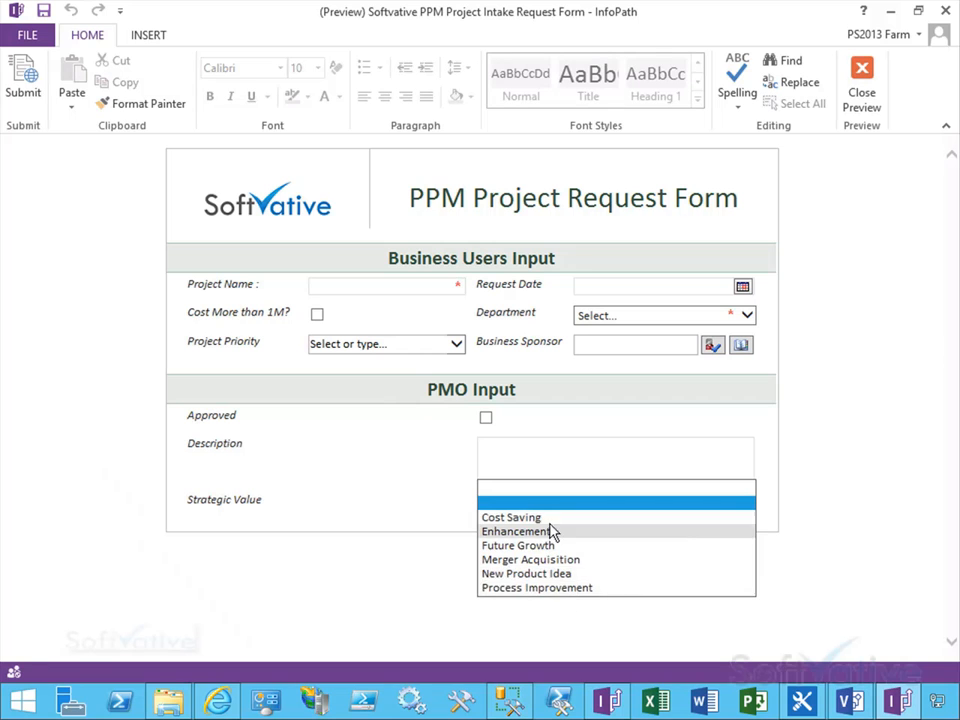
left_click(431, 553)
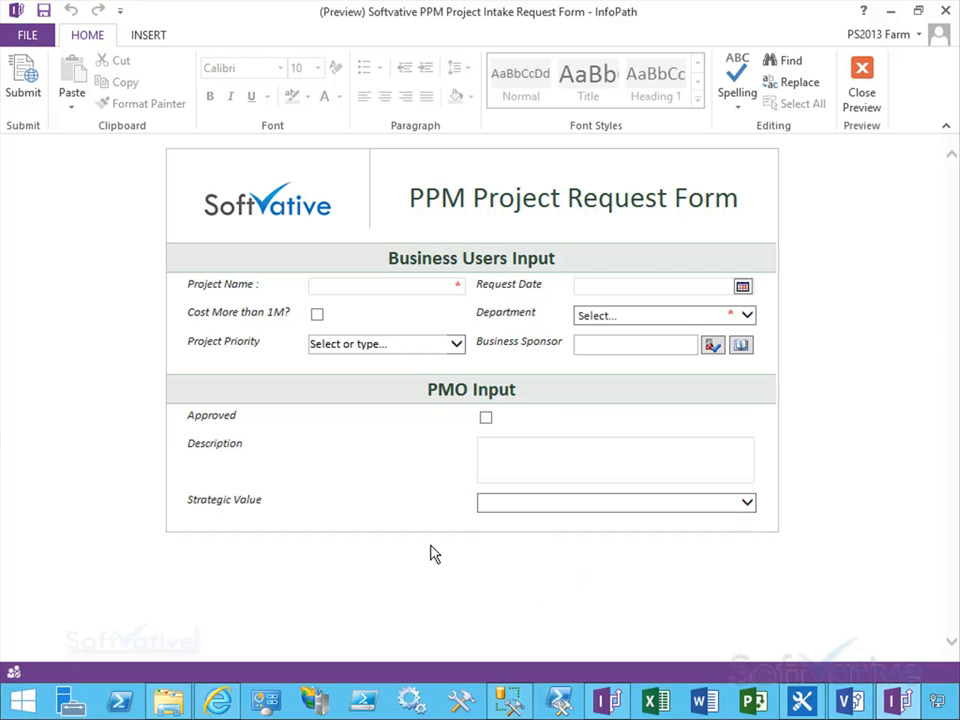
left_click(857, 97)
Step: Quick publish the form template to the SharePoint site
left_click(22, 35)
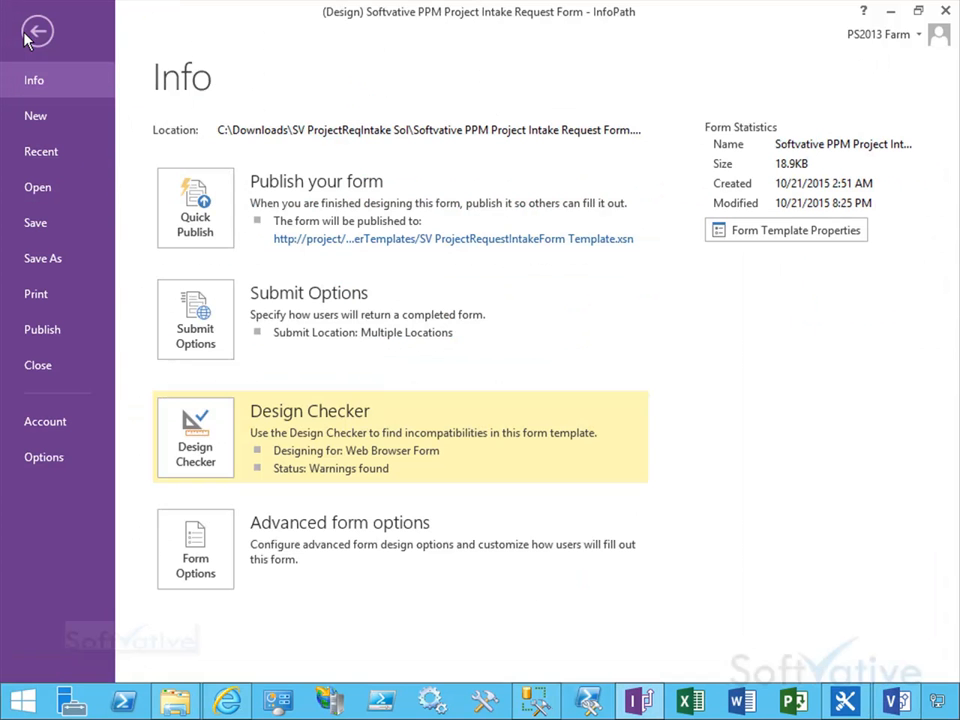
left_click(196, 207)
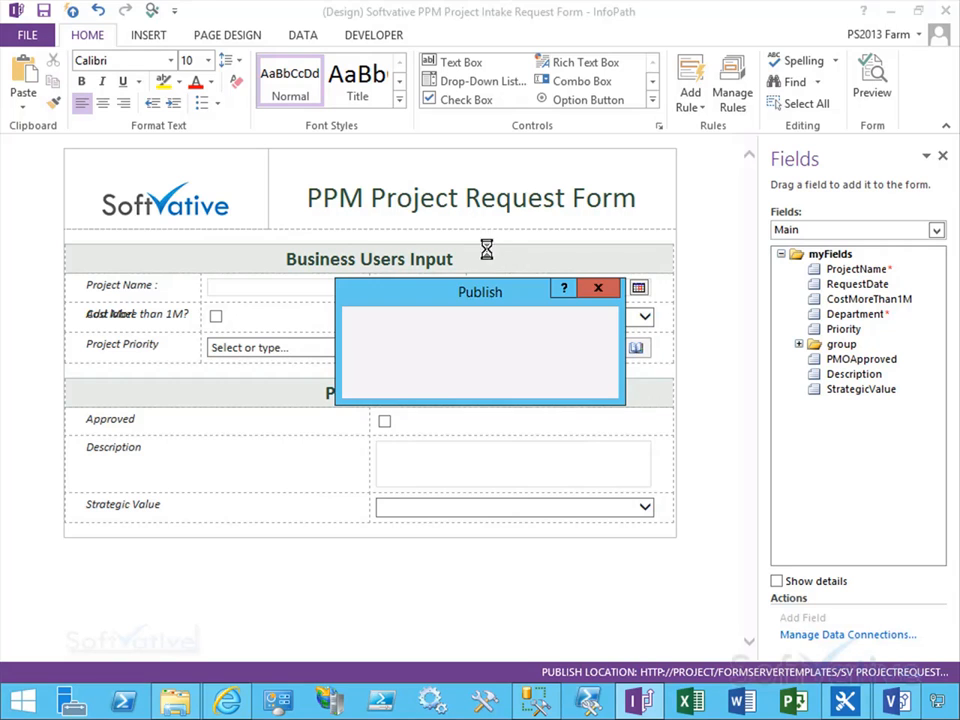
left_click(480, 383)
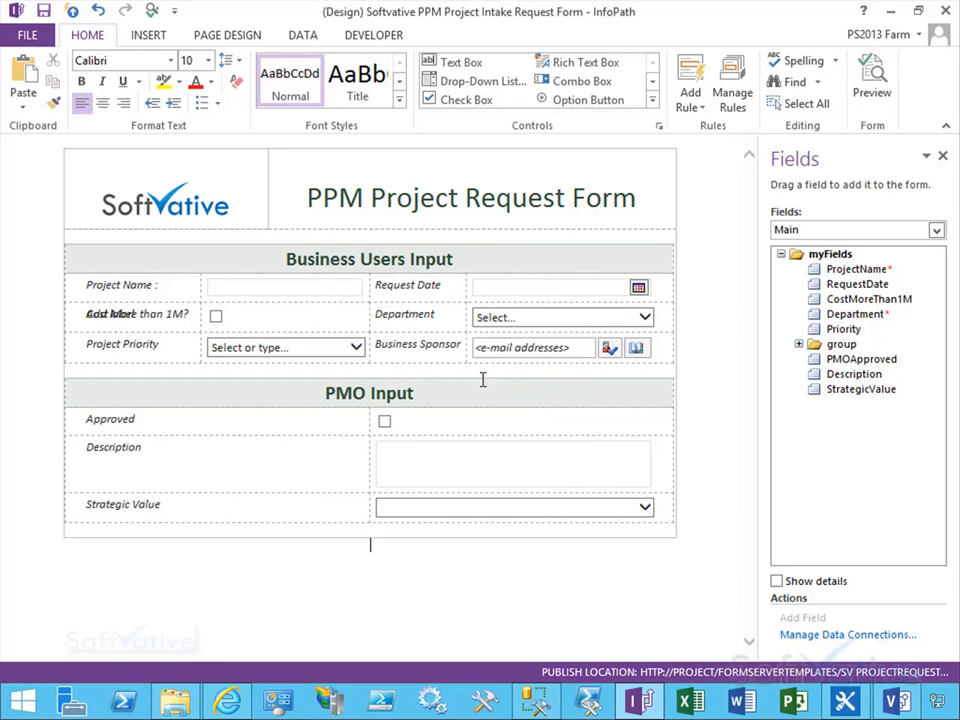
Step: Close the form template and exit InfoPath
left_click(27, 36)
left_click(38, 304)
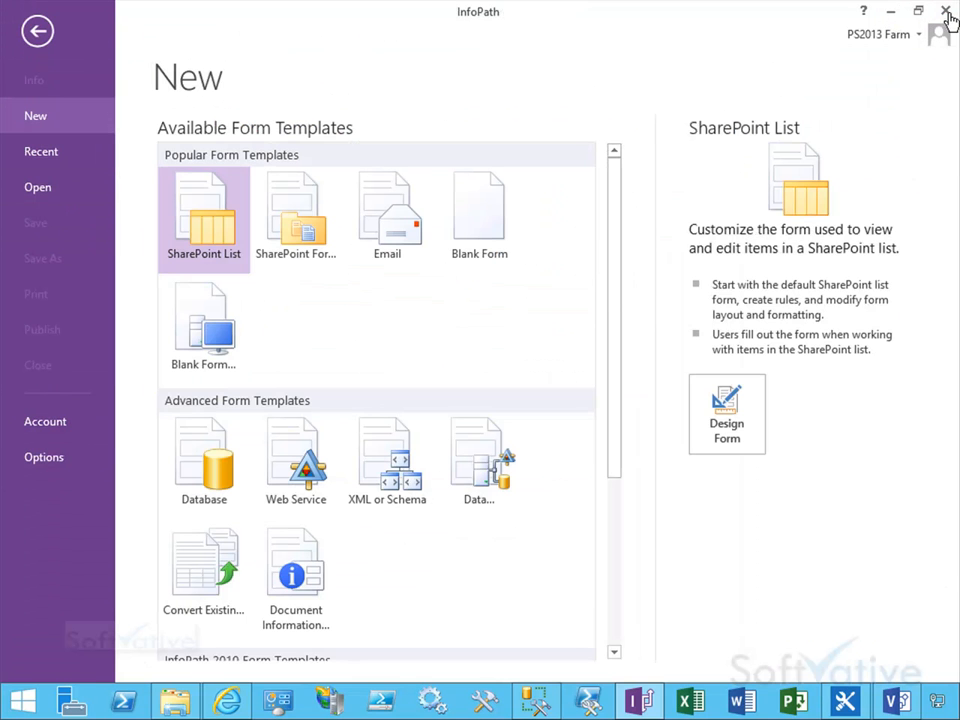
left_click(947, 12)
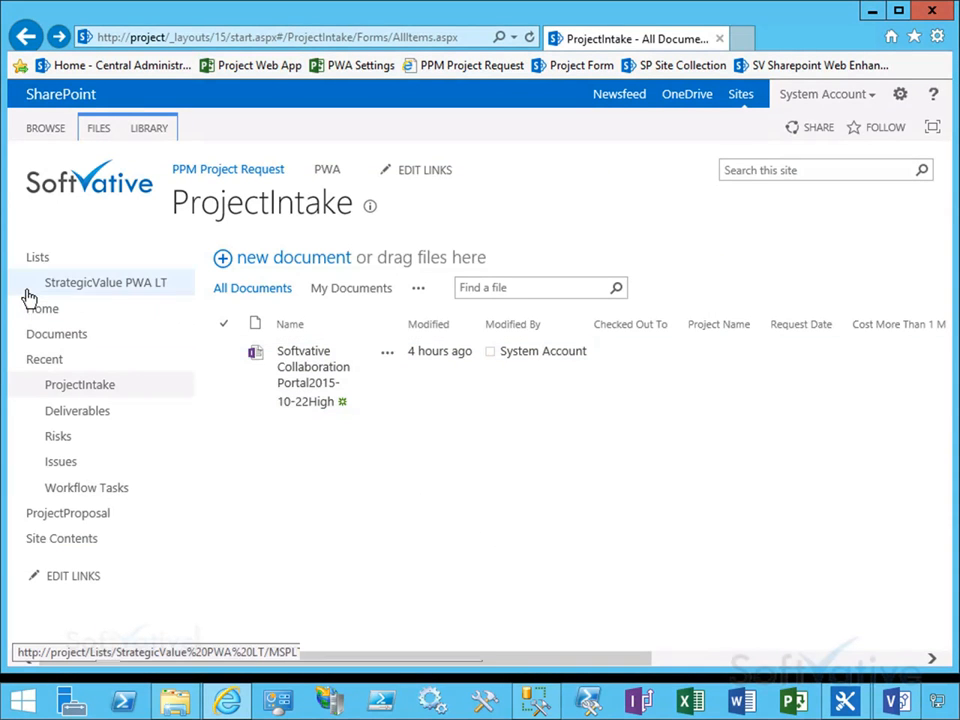
Step: Open the existing project request in the ProjectIntake library in the browser
left_click(48, 312)
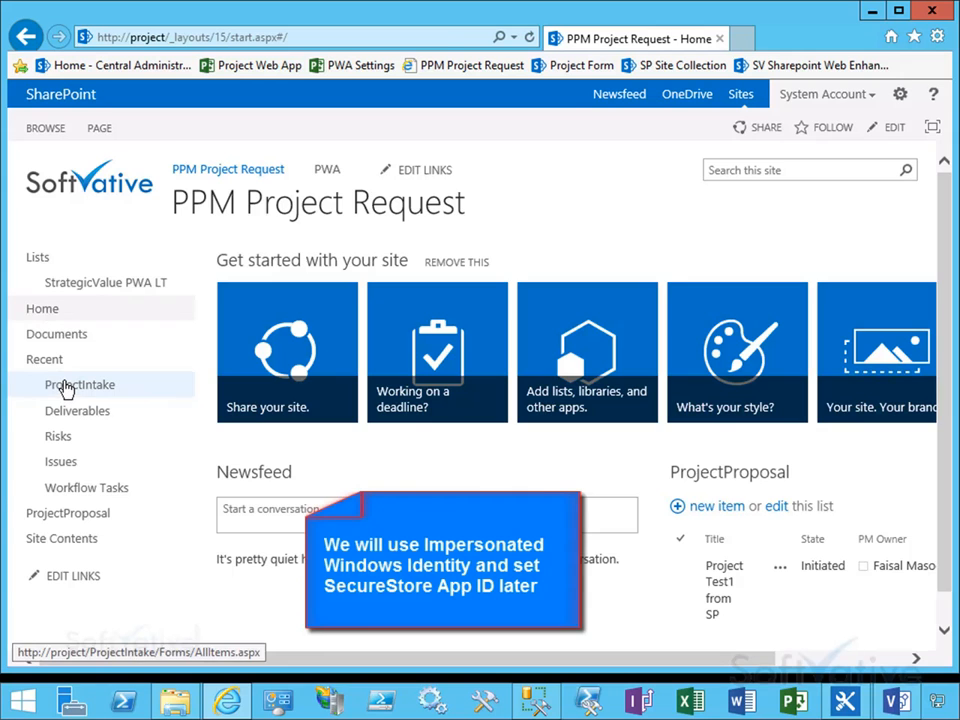
left_click(65, 384)
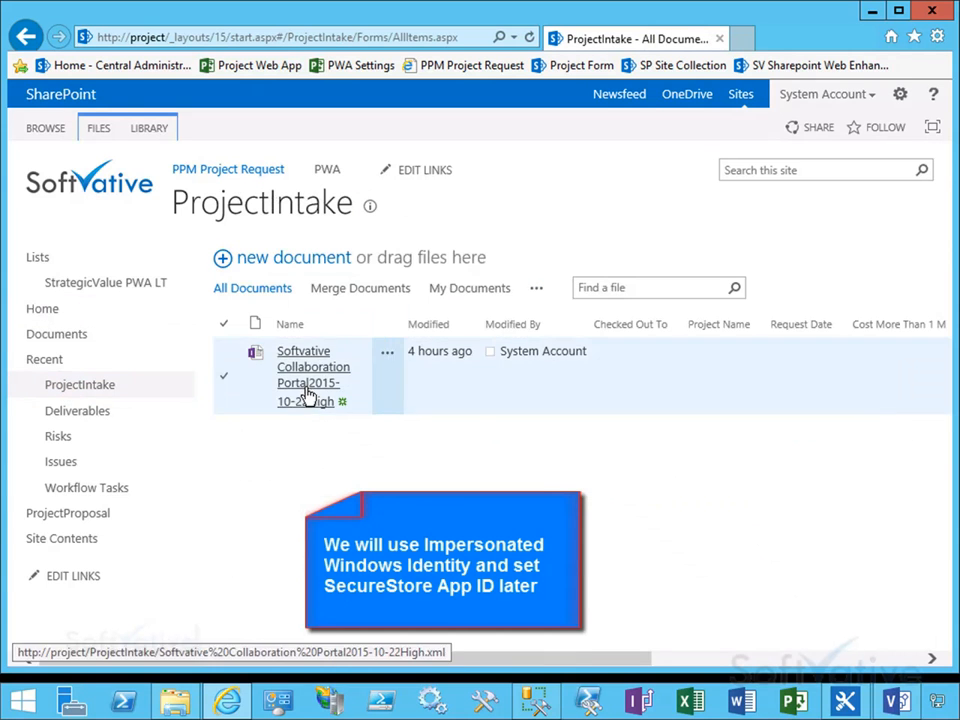
left_click(308, 394)
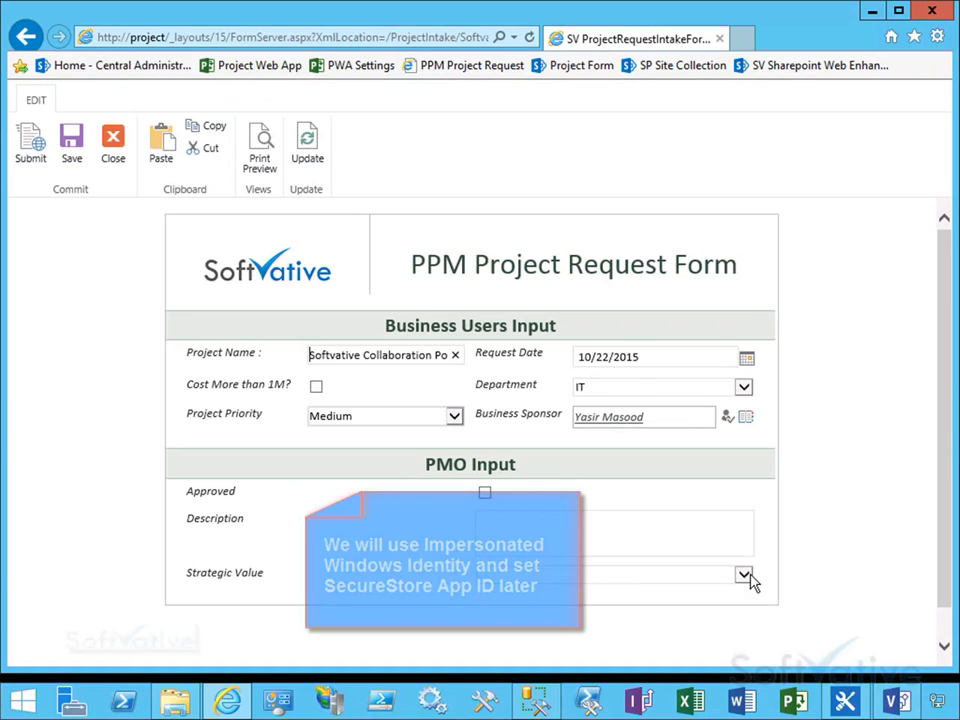
Step: Set the request's Strategic Value to Future Growth and close the form
left_click(748, 580)
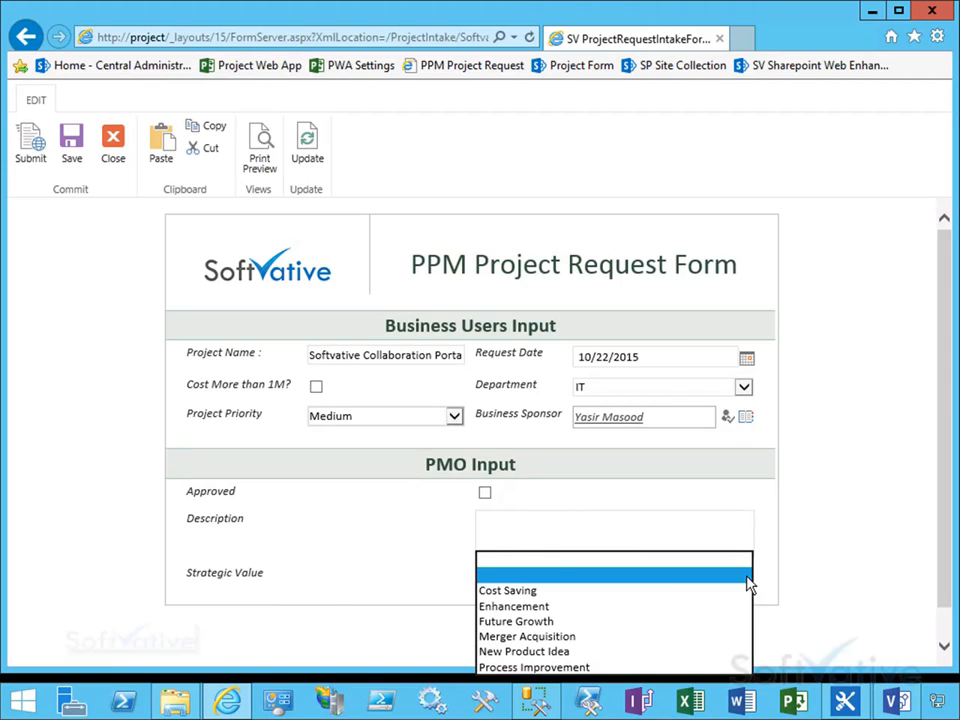
left_click(527, 624)
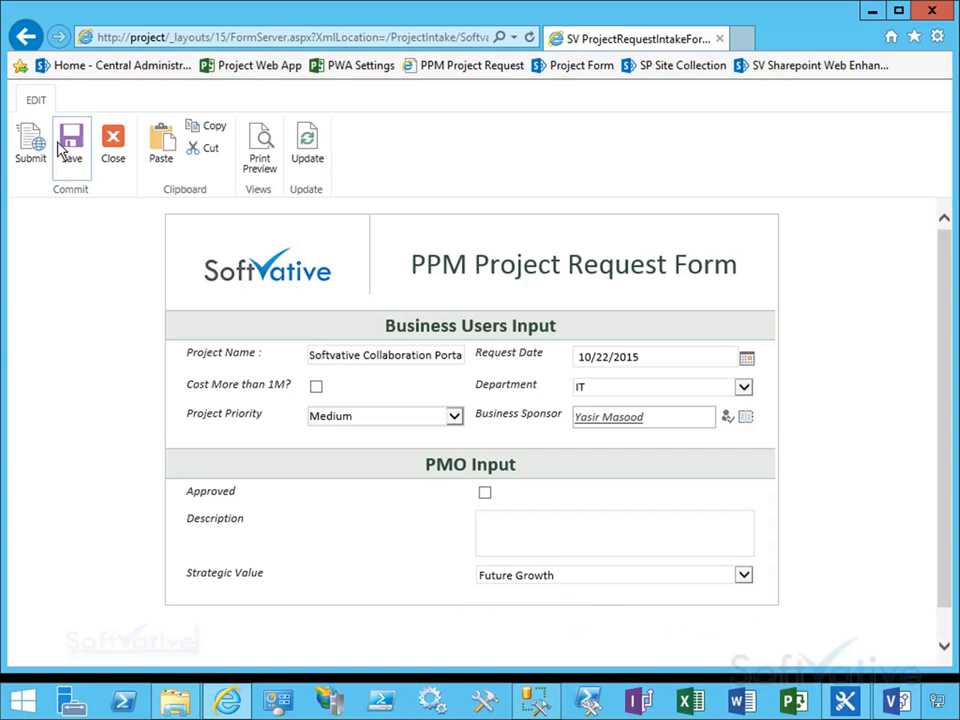
left_click(113, 152)
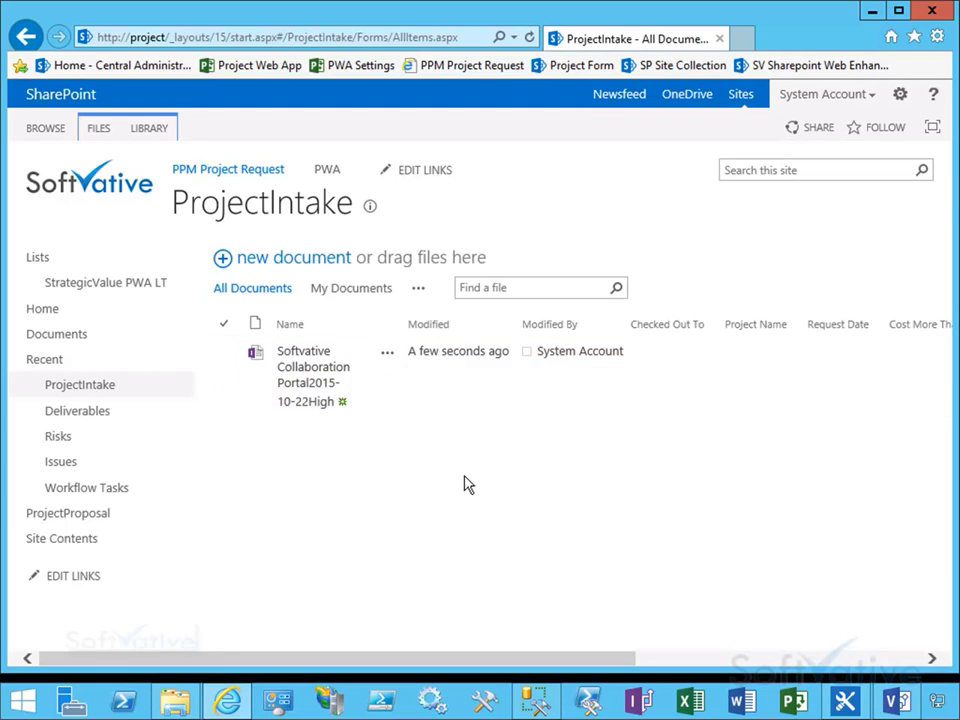